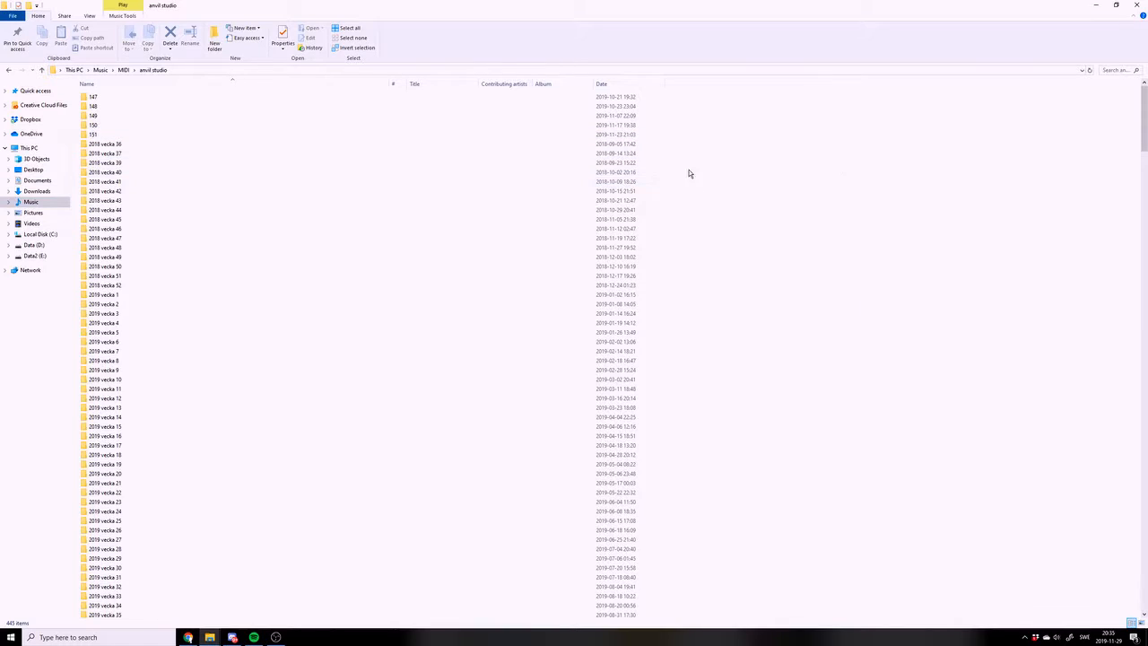
# Create a folder named 152 inside the anvil studio directory
pyautogui.rightClick(861, 166)
pyautogui.click(821, 258)
pyautogui.rightClick(677, 115)
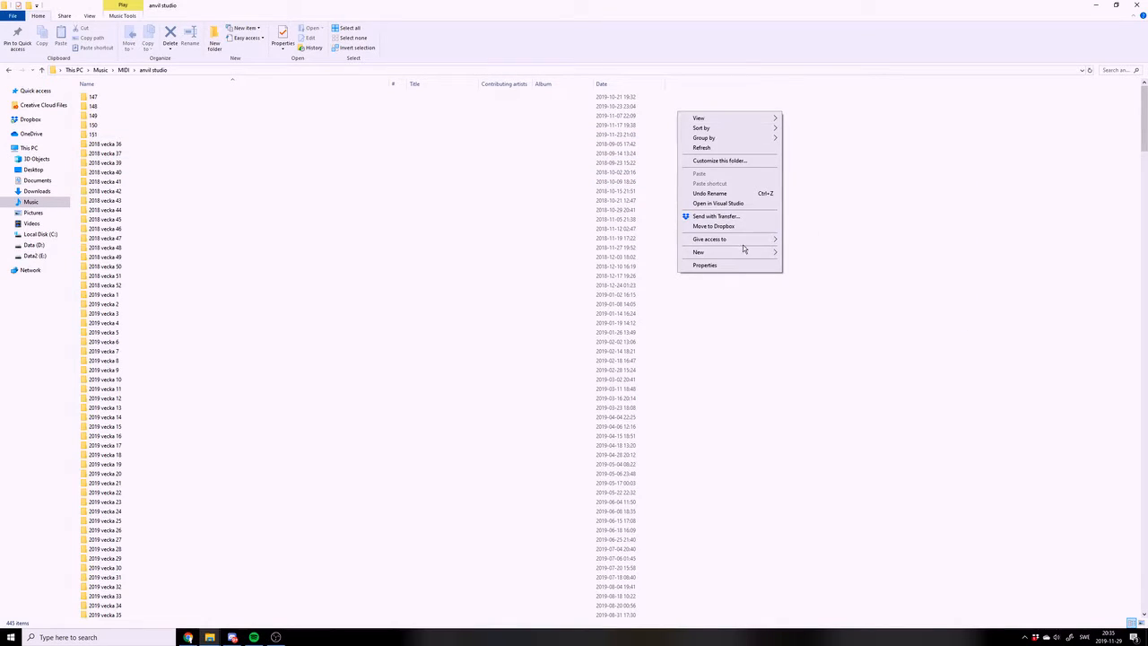
pyautogui.moveTo(744, 252)
pyautogui.click(793, 253)
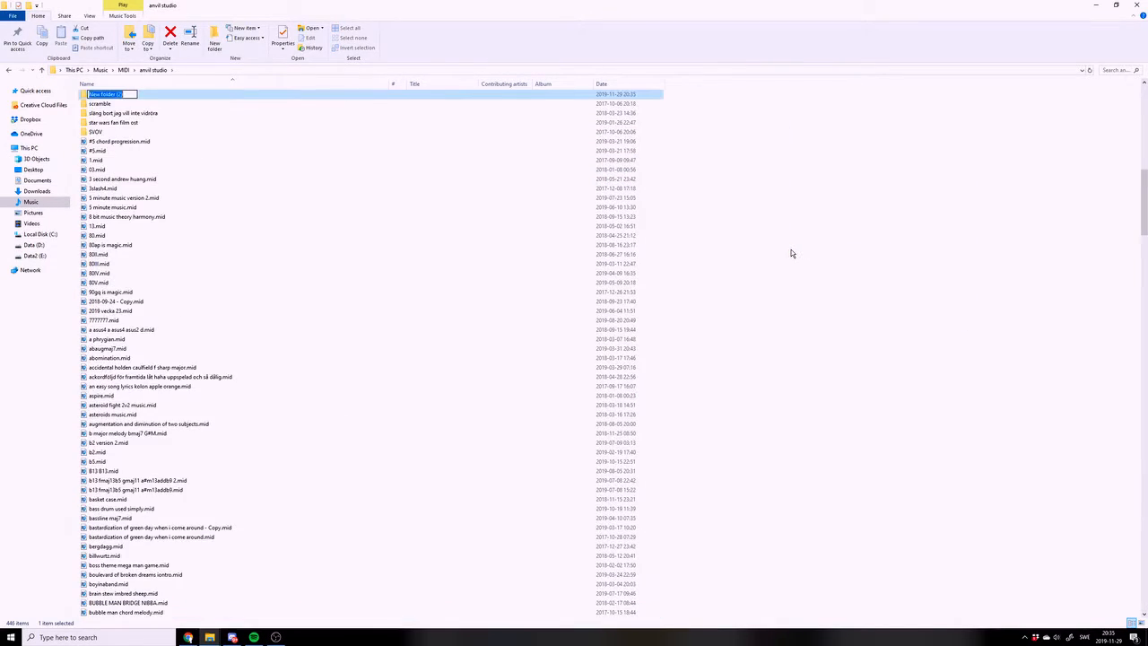
pyautogui.write('152')
pyautogui.press('Return')
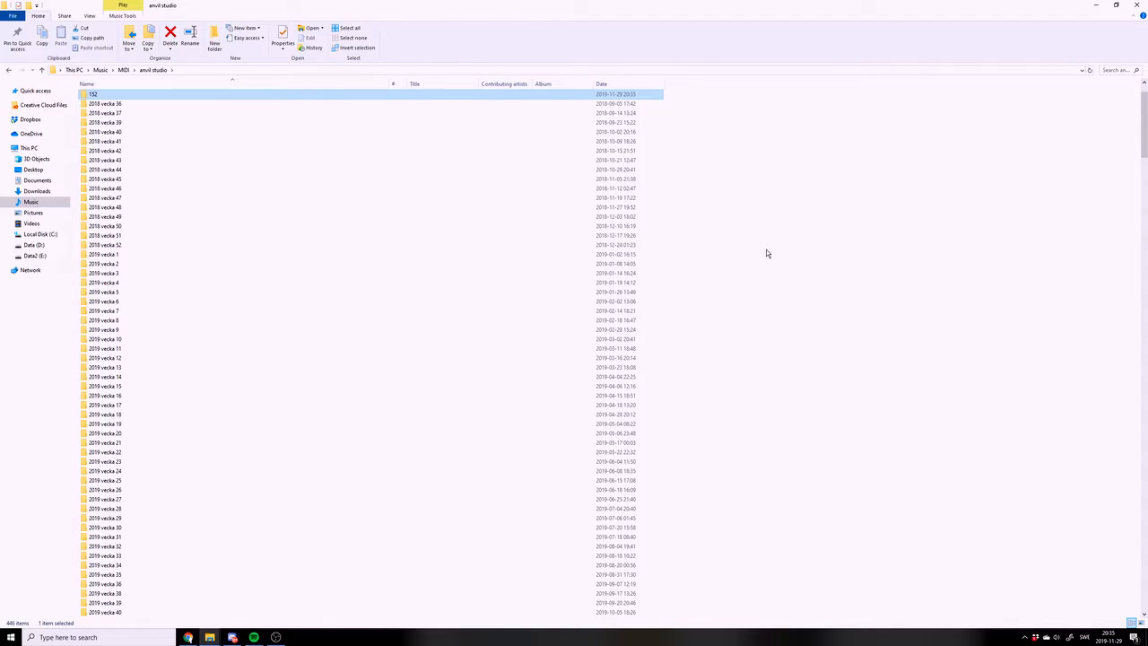
# Open the 152 folder
pyautogui.press('Up')
pyautogui.press('Down')
pyautogui.press('Return')
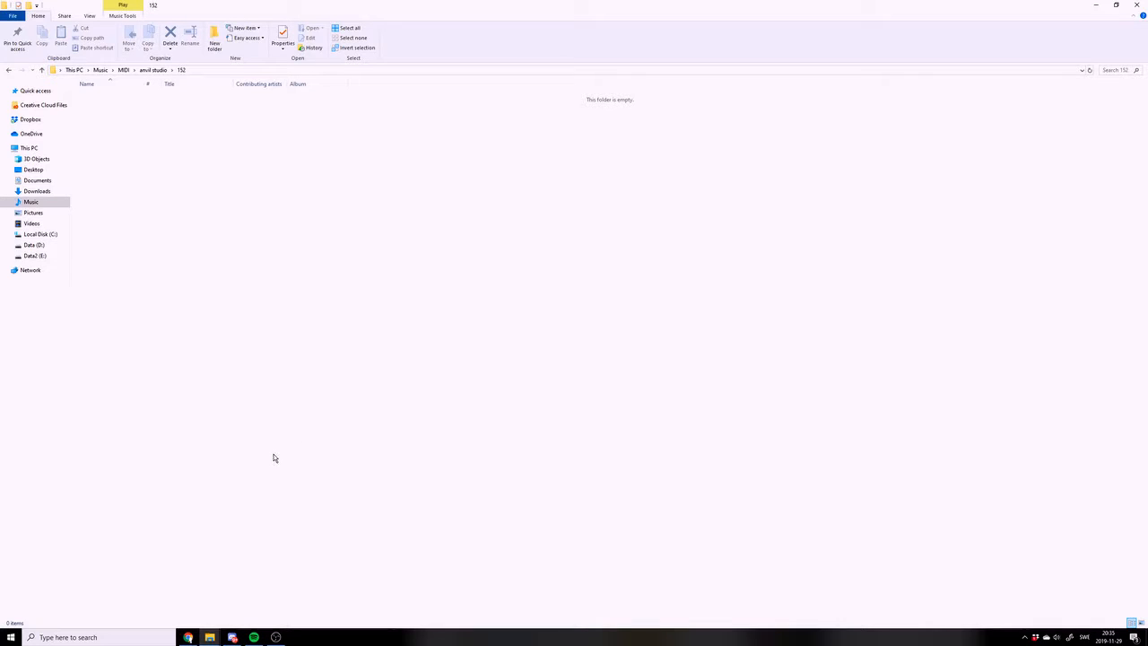
# Switch to Anvil Studio, open Track 1 in the piano roll editor and enlarge its note grid
pyautogui.click(275, 637)
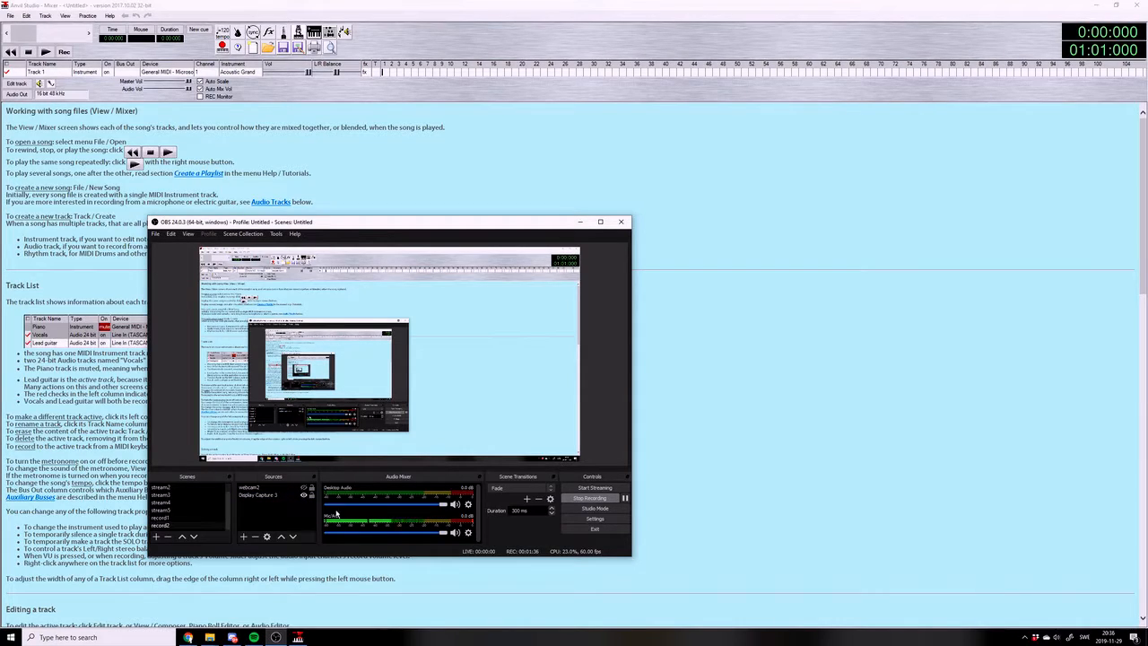
pyautogui.click(737, 413)
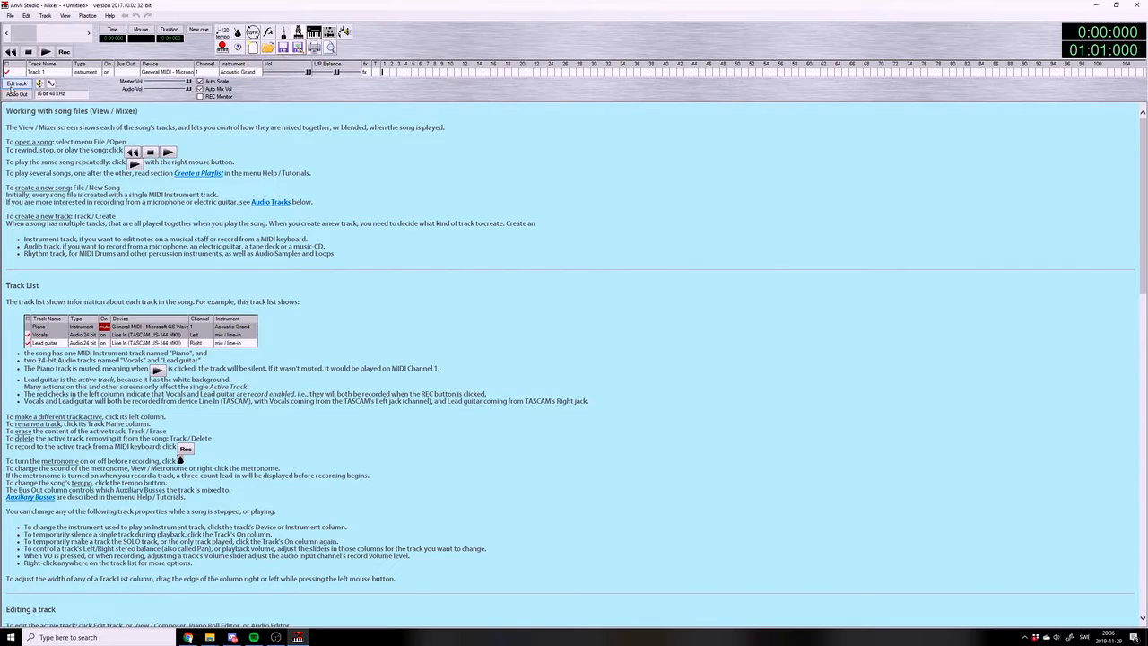
pyautogui.click(12, 84)
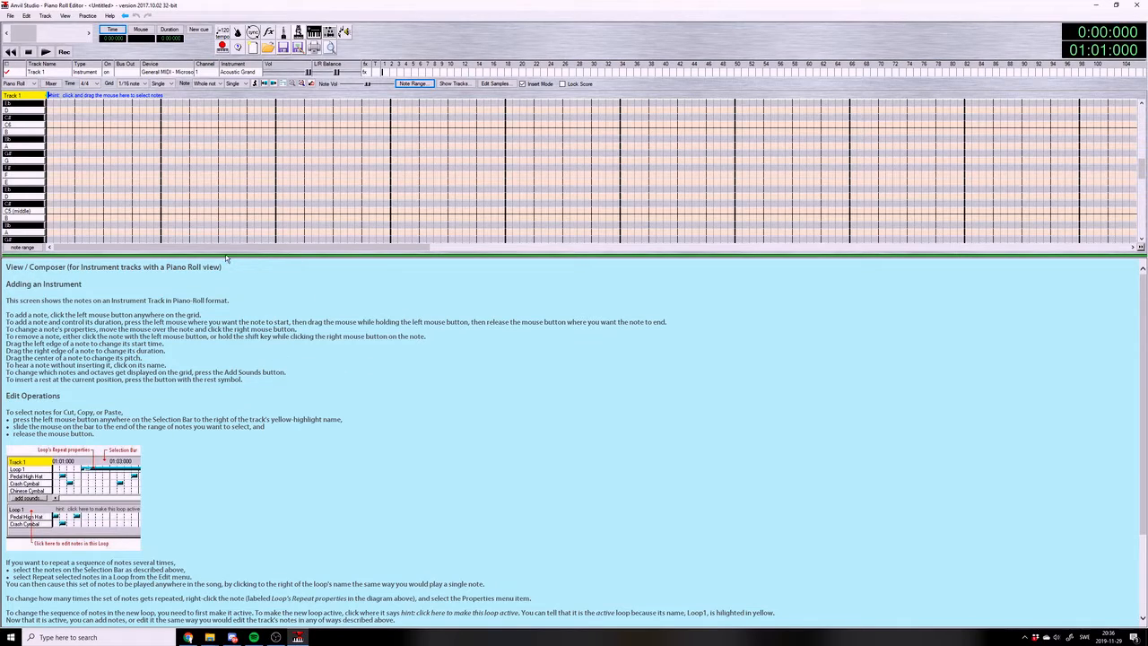
pyautogui.moveTo(229, 259); pyautogui.dragTo(257, 378)
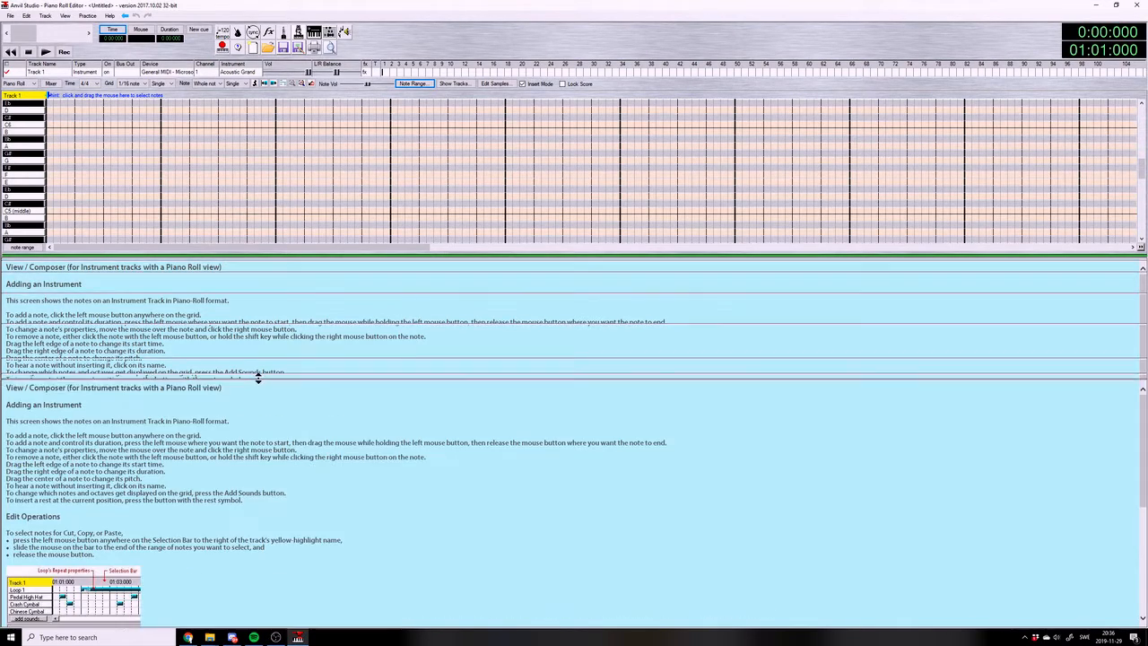
# Change Track 1's type from Instrument to Rhythm and open it for editing
pyautogui.click(90, 72)
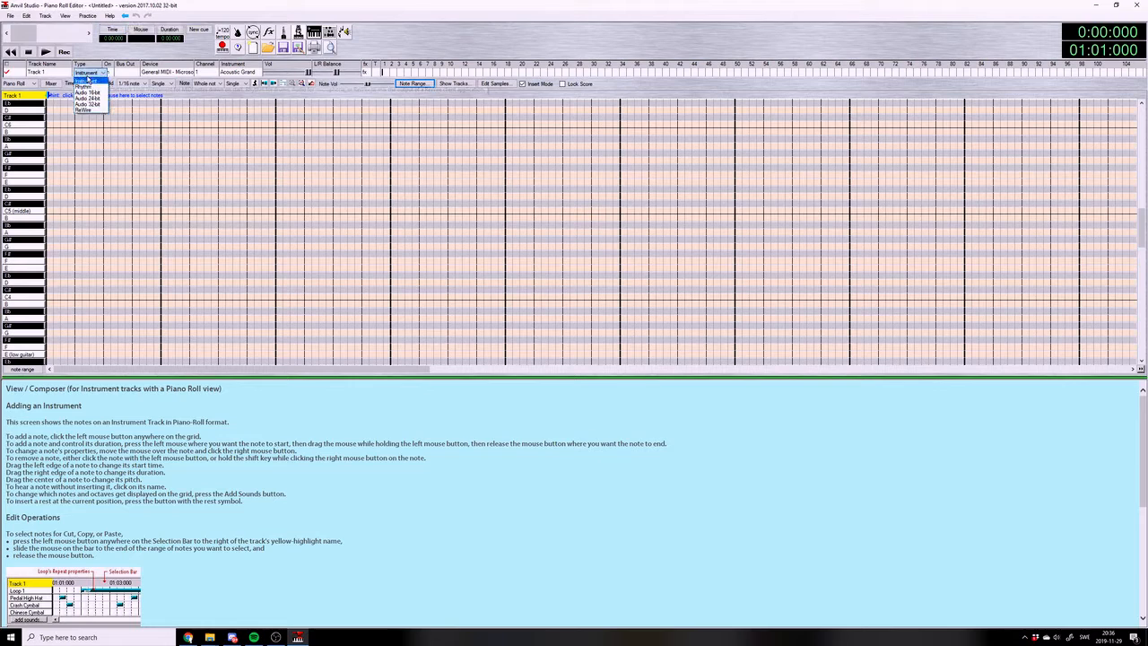
pyautogui.click(85, 87)
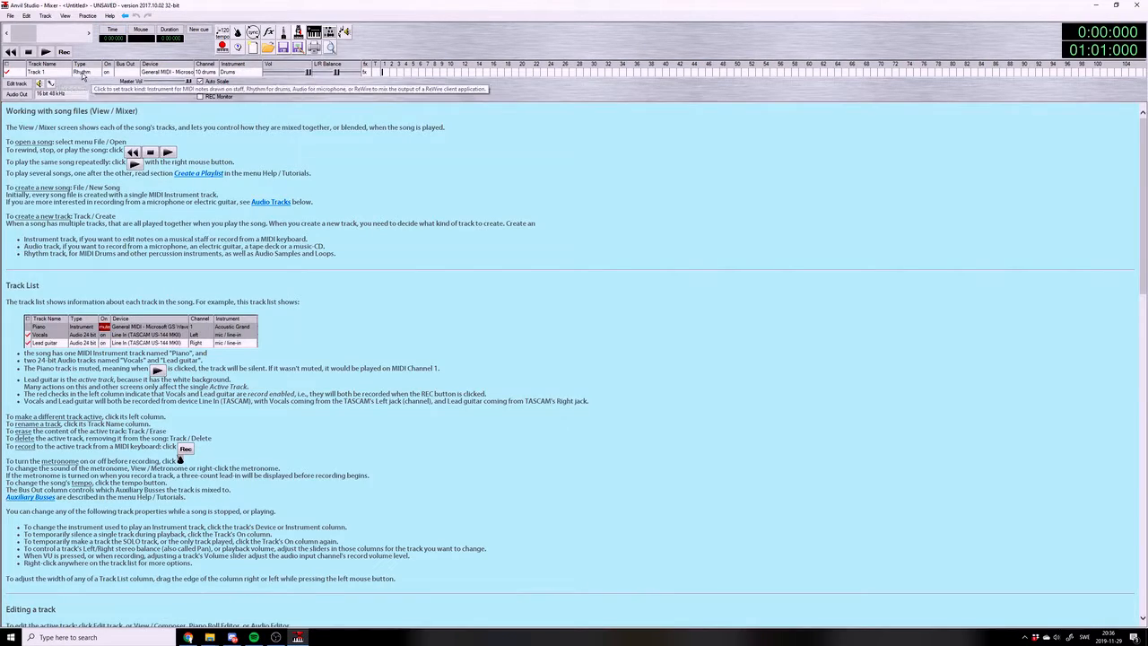
pyautogui.click(26, 83)
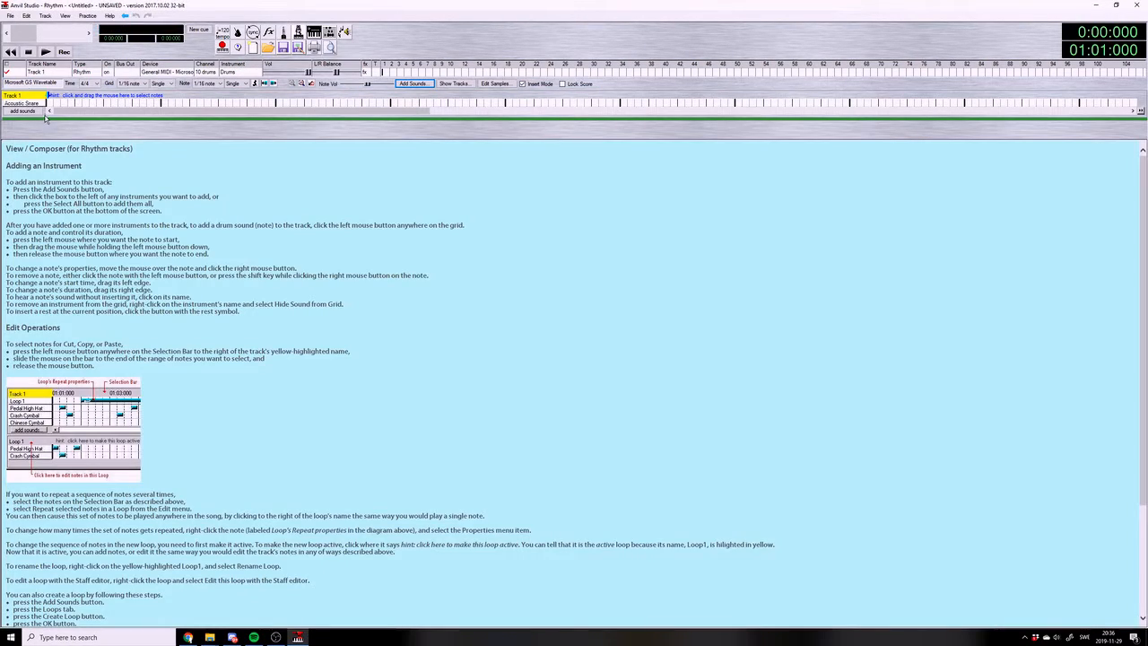
# Add the Bass Drum and Ride Cymbal sounds to Track 1 alongside the Acoustic Snare
pyautogui.click(37, 113)
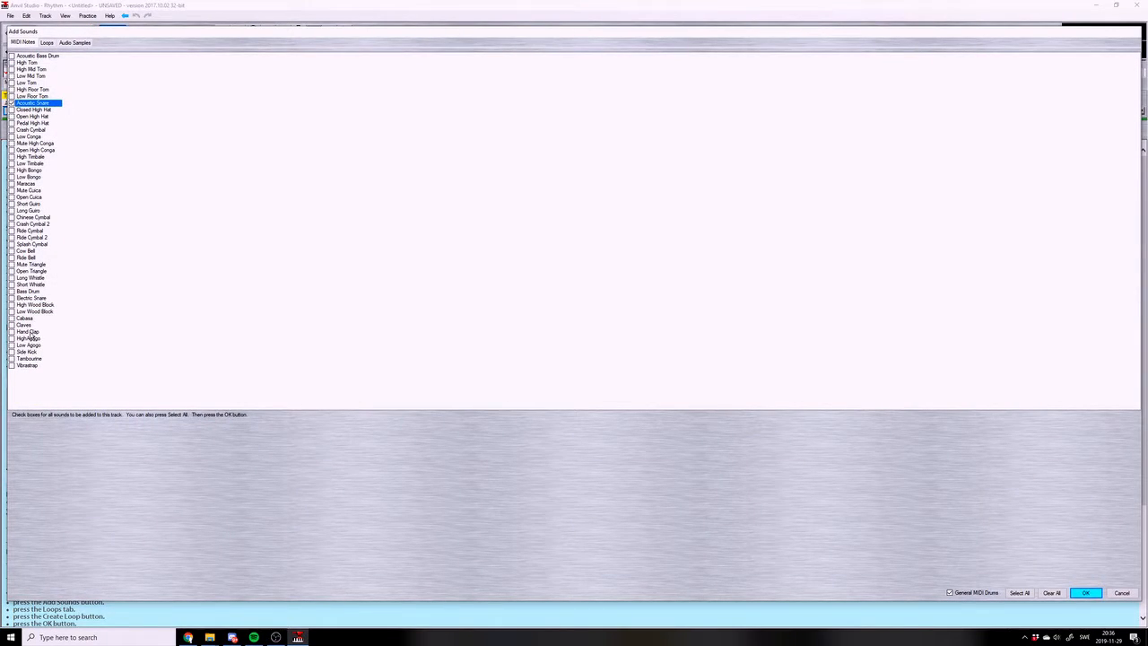
pyautogui.click(25, 292)
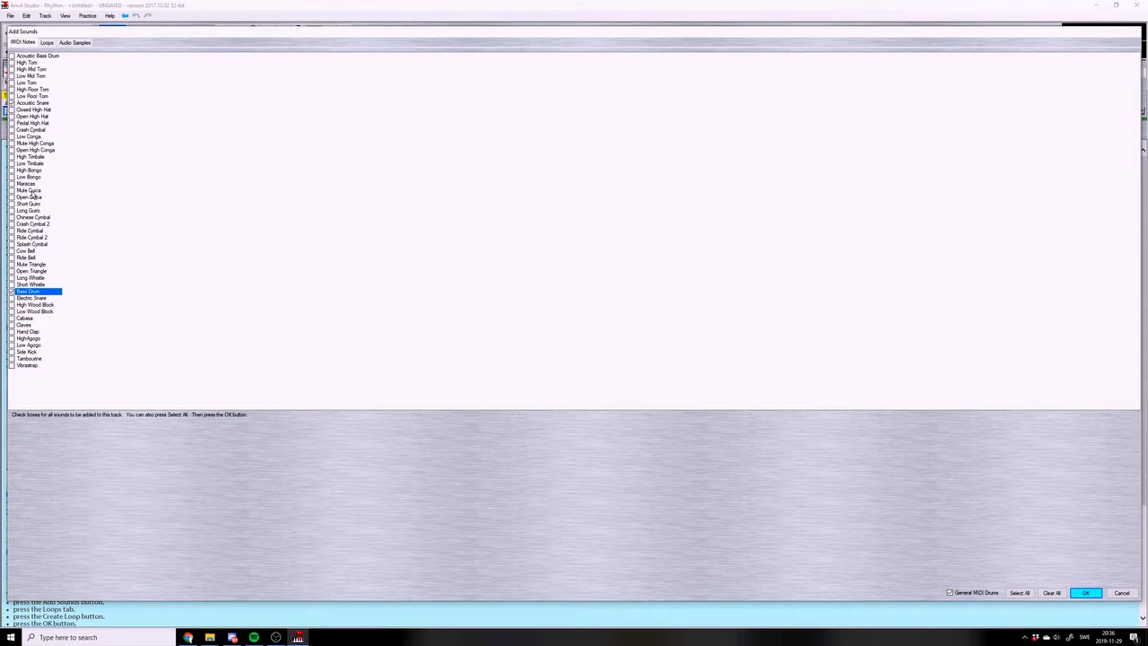
pyautogui.click(32, 231)
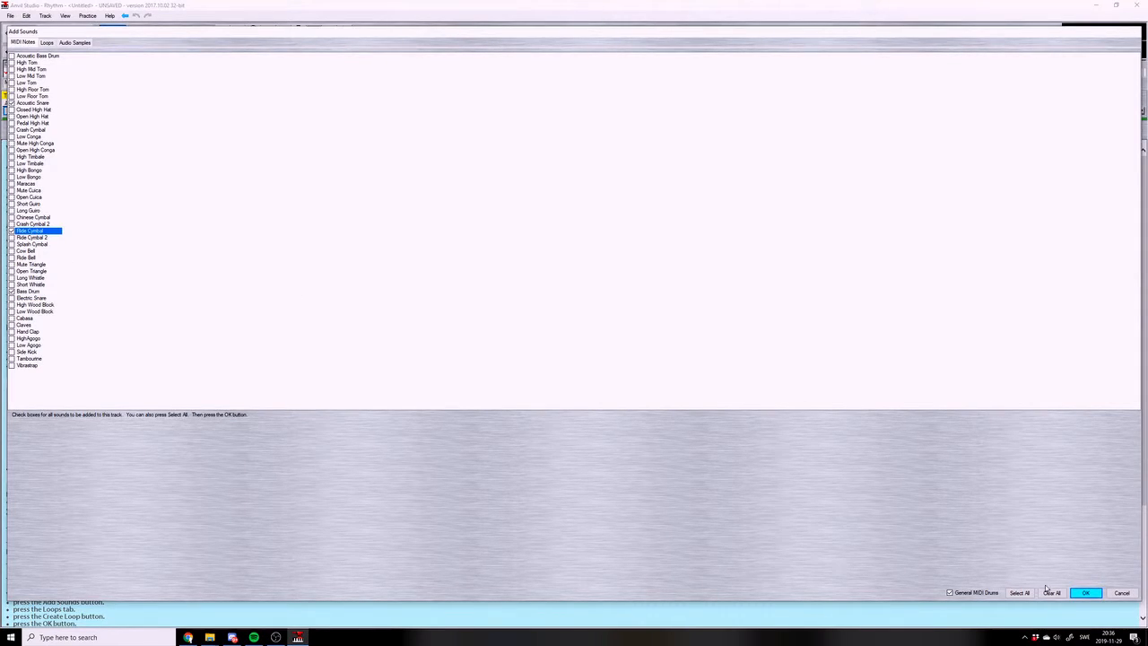
pyautogui.click(1086, 593)
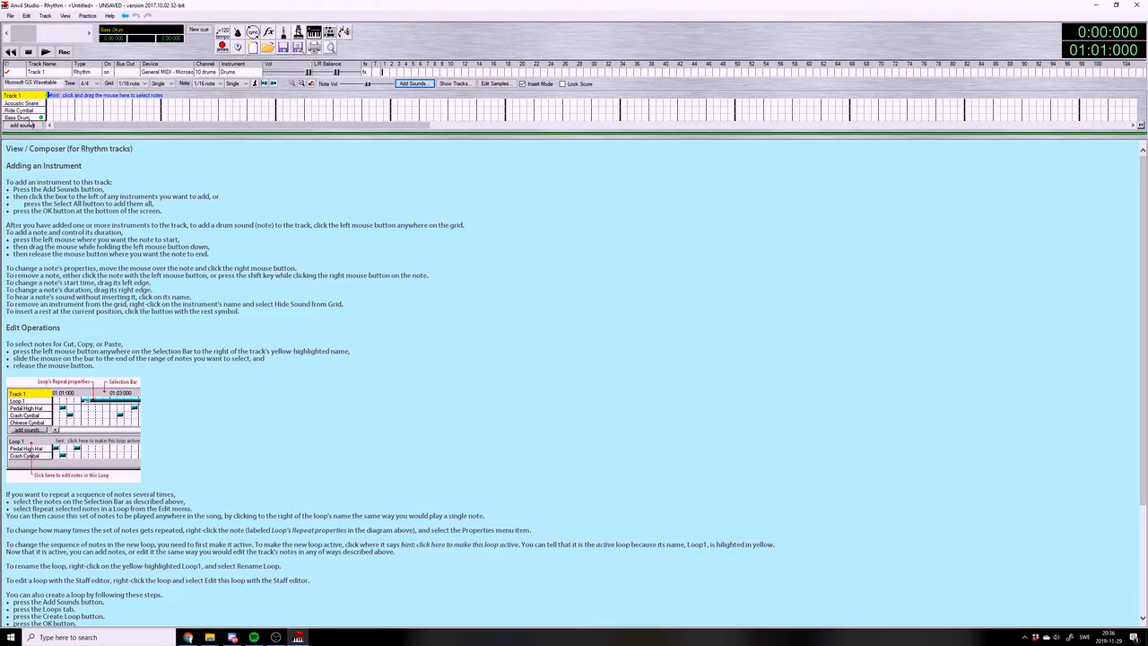
# Save the song under the name 152
pyautogui.click(11, 17)
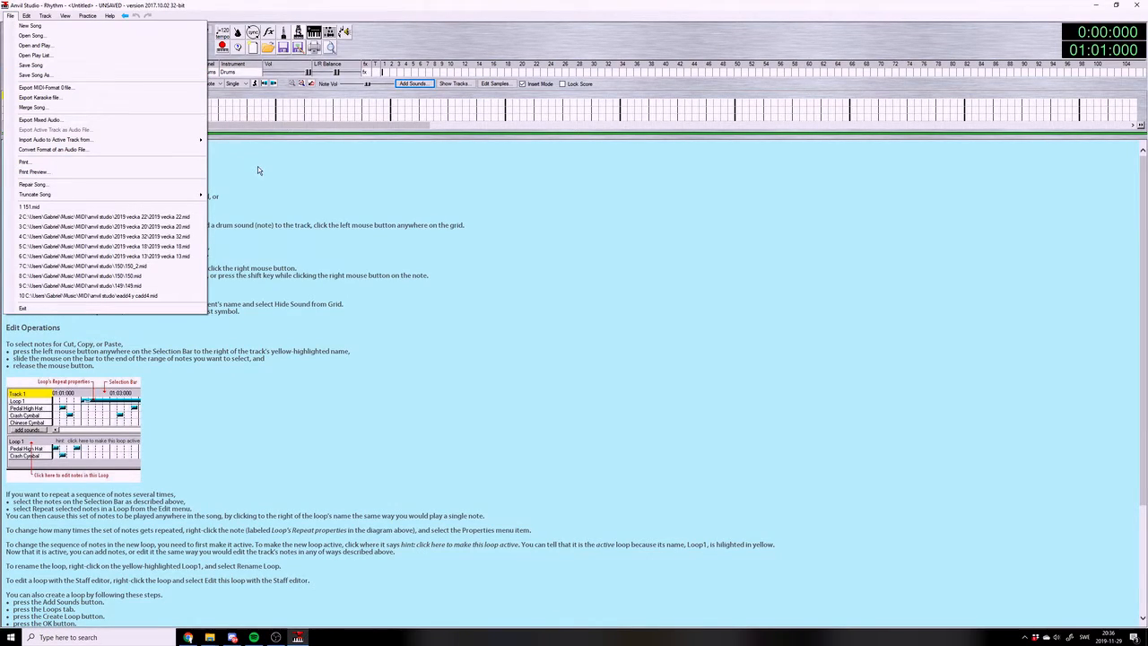
pyautogui.click(275, 637)
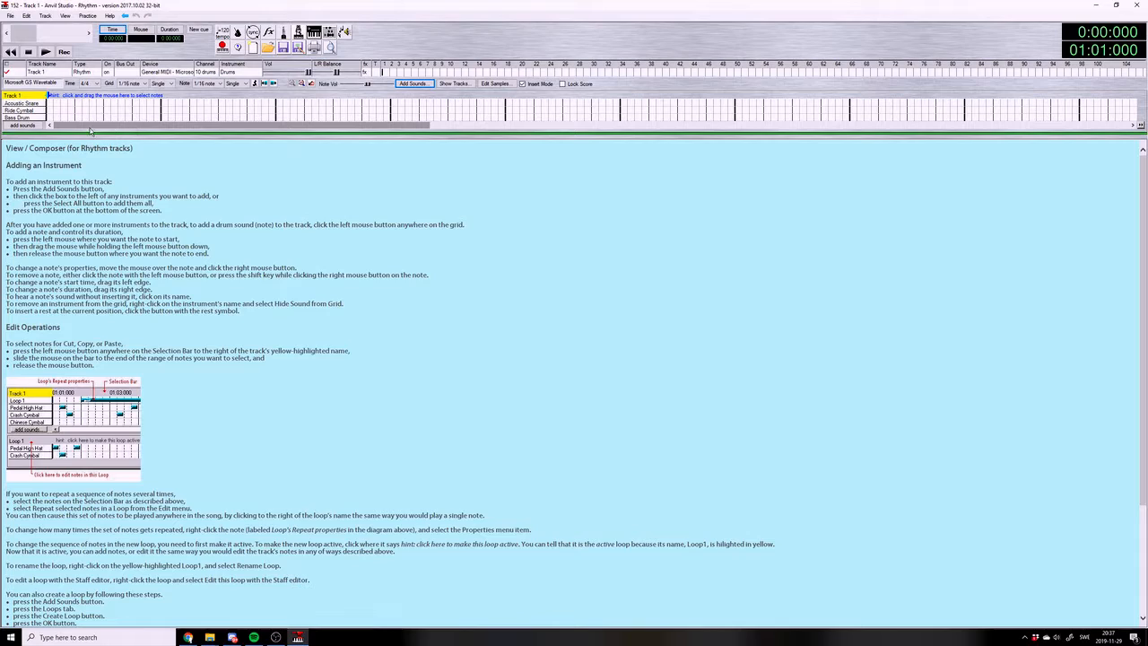
pyautogui.moveTo(89, 128); pyautogui.dragTo(64, 127)
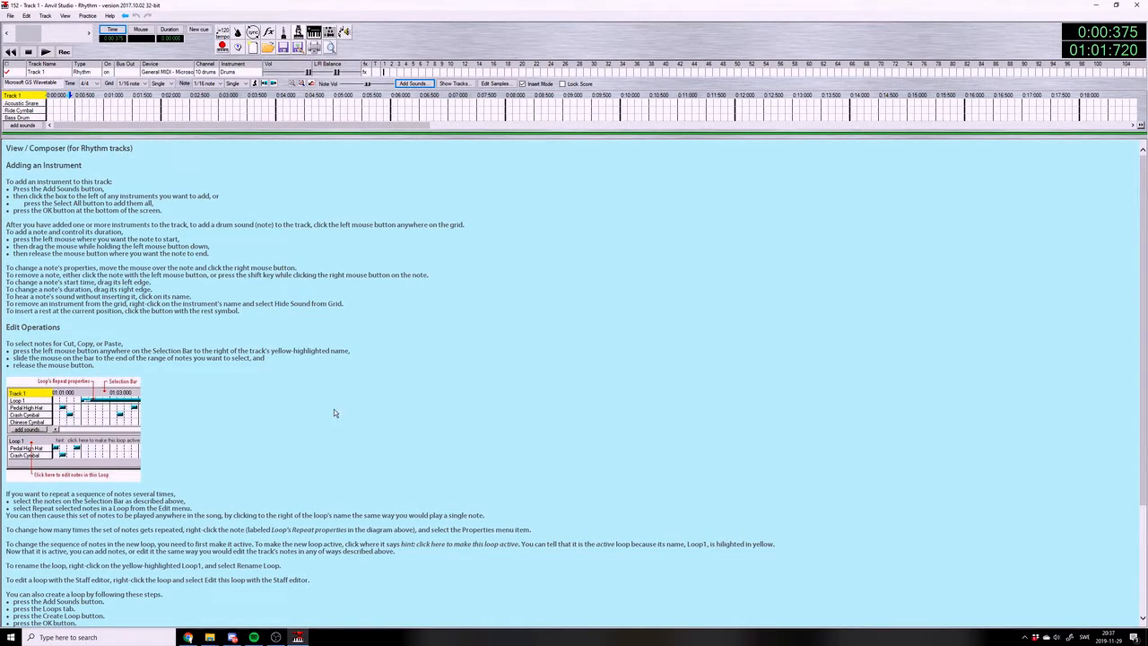
pyautogui.click(275, 637)
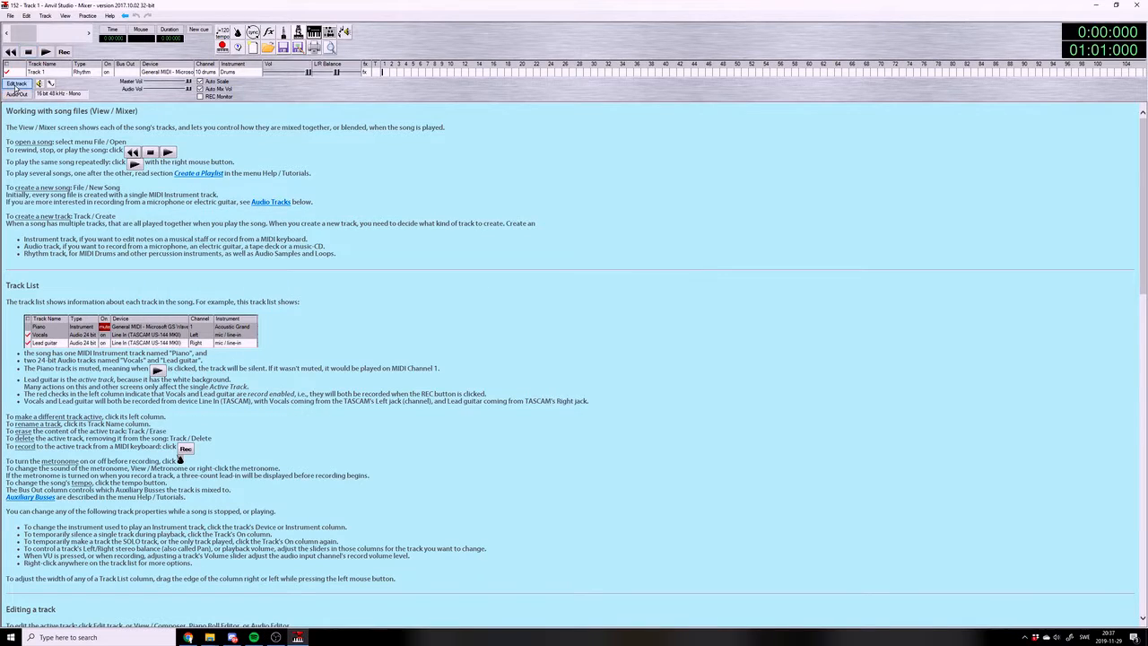
# Open Track 1 in the rhythm editor and play back its drum pattern
pyautogui.click(16, 83)
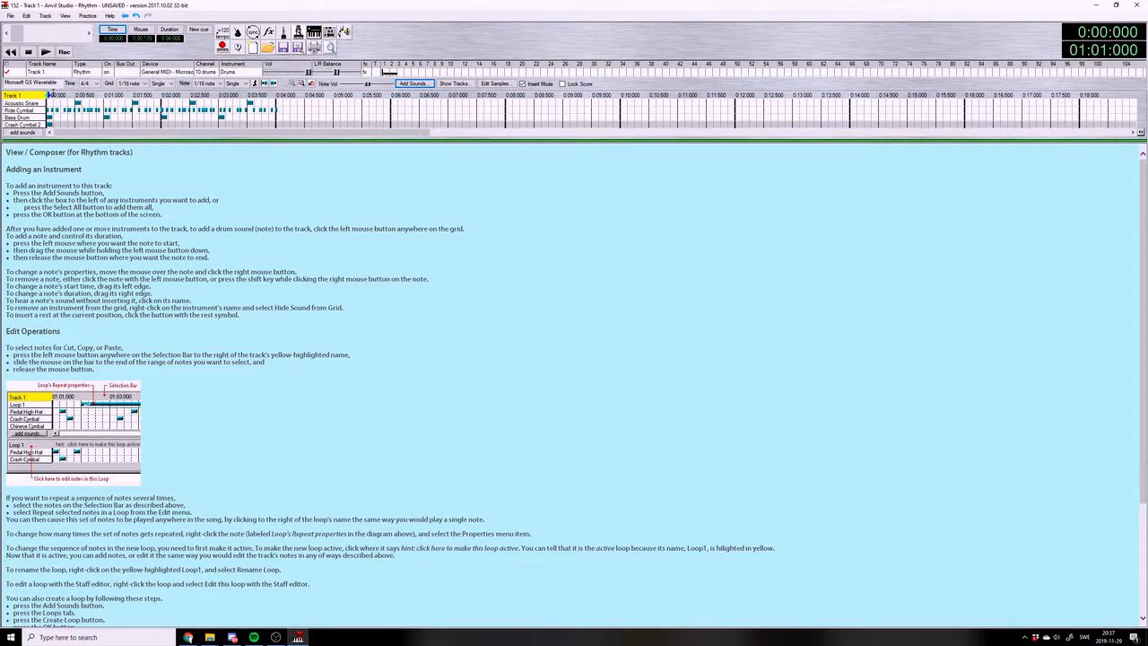
pyautogui.click(45, 51)
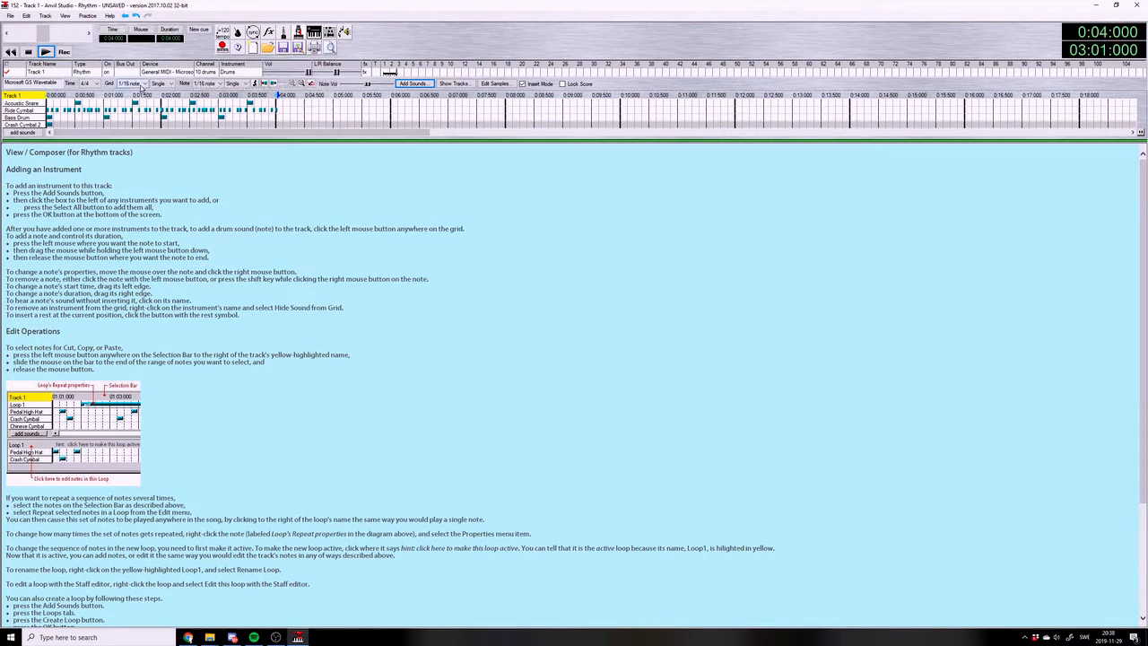
# Examine the drum pattern's note timing on a 1/128 note grid and return the grid to 1/16 note
pyautogui.click(130, 82)
pyautogui.click(132, 119)
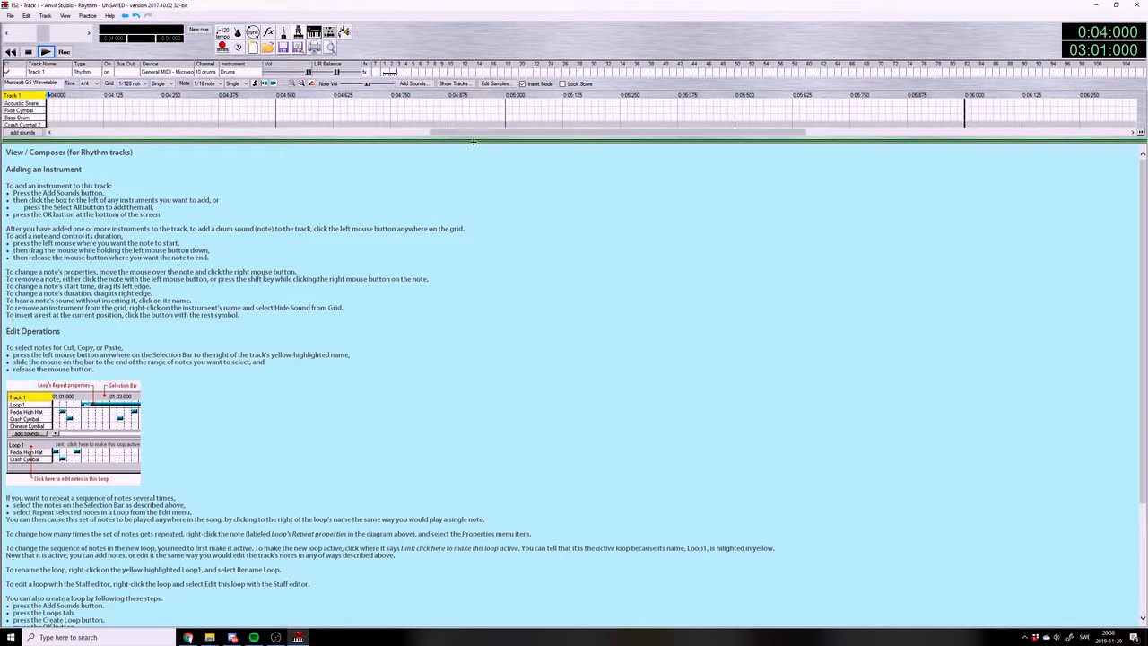
pyautogui.moveTo(464, 132); pyautogui.dragTo(84, 133)
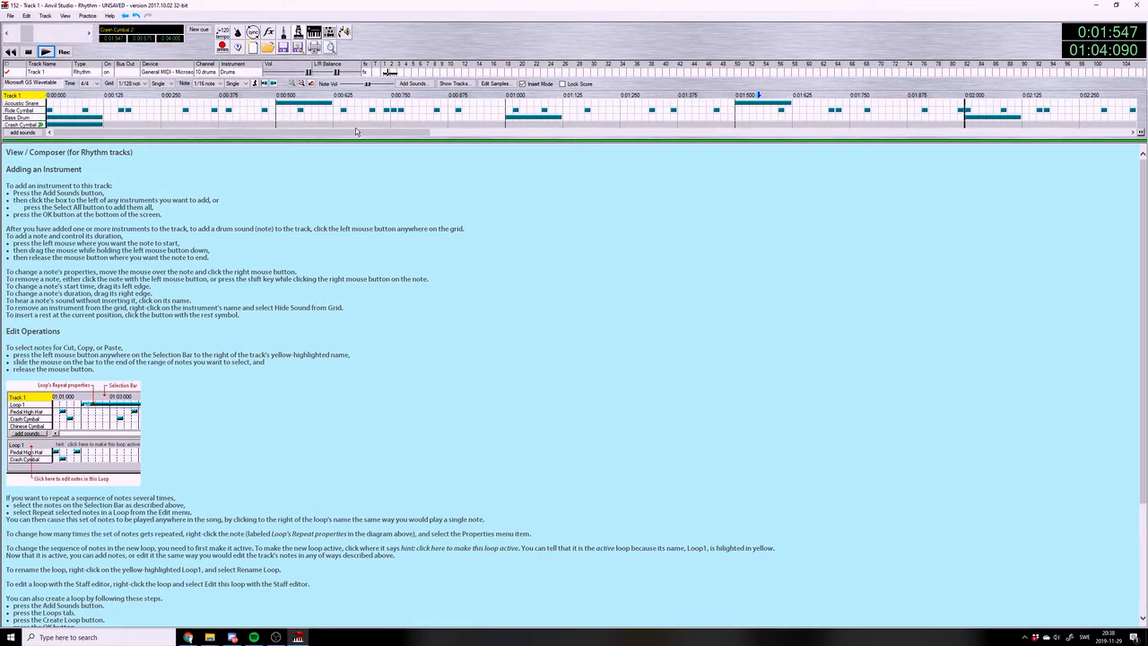
pyautogui.moveTo(355, 133); pyautogui.dragTo(606, 132)
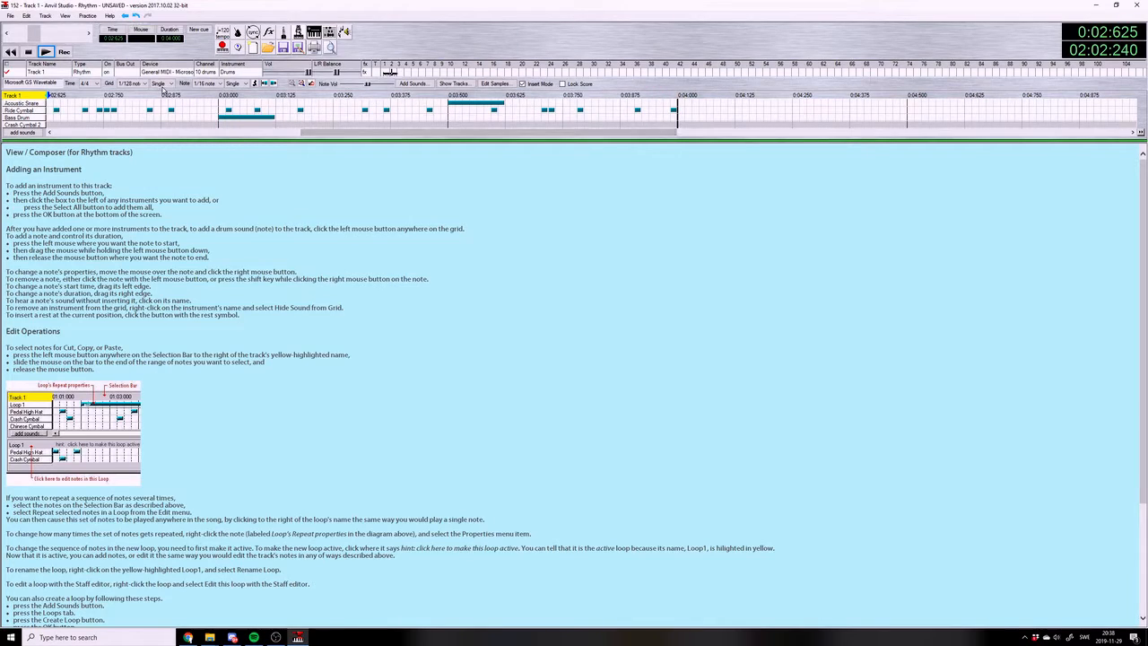
pyautogui.click(135, 83)
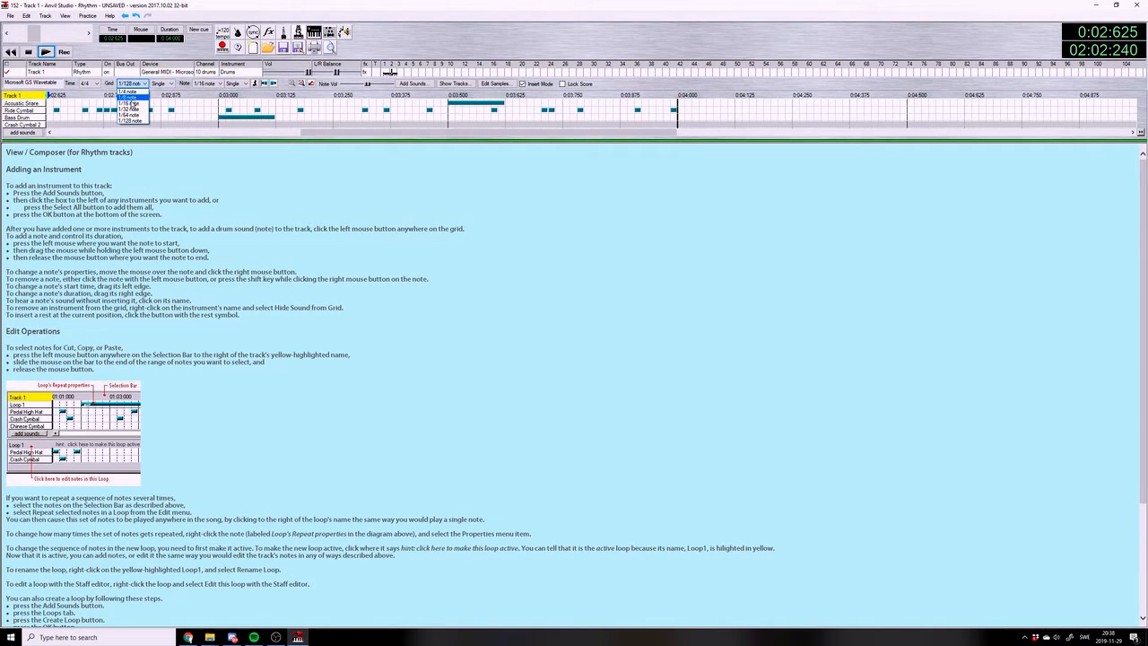
pyautogui.click(132, 104)
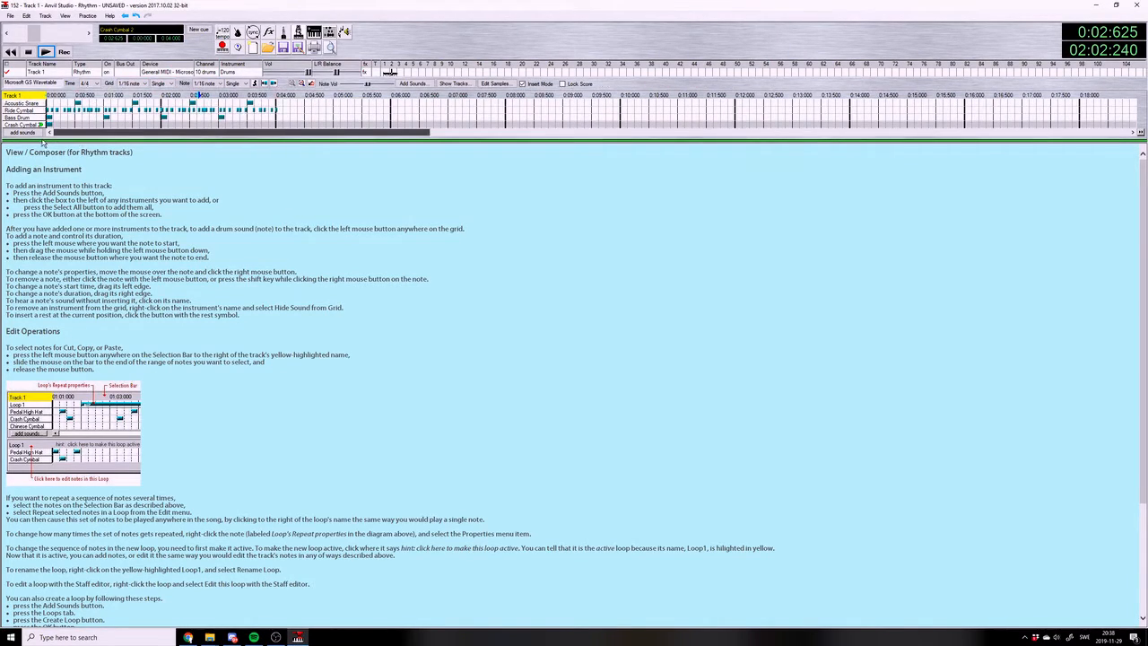
# Set the entire song's tempo to a constant 106 beats per minute and play the pattern
pyautogui.click(222, 33)
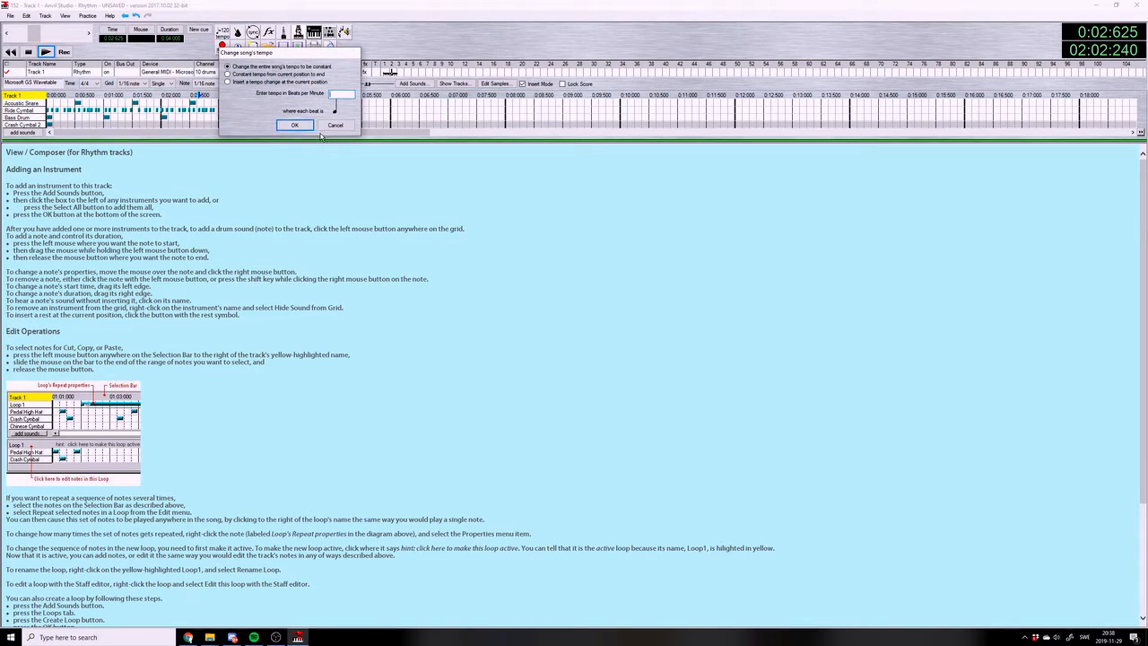
pyautogui.write('106')
pyautogui.press('Return')
pyautogui.click(45, 51)
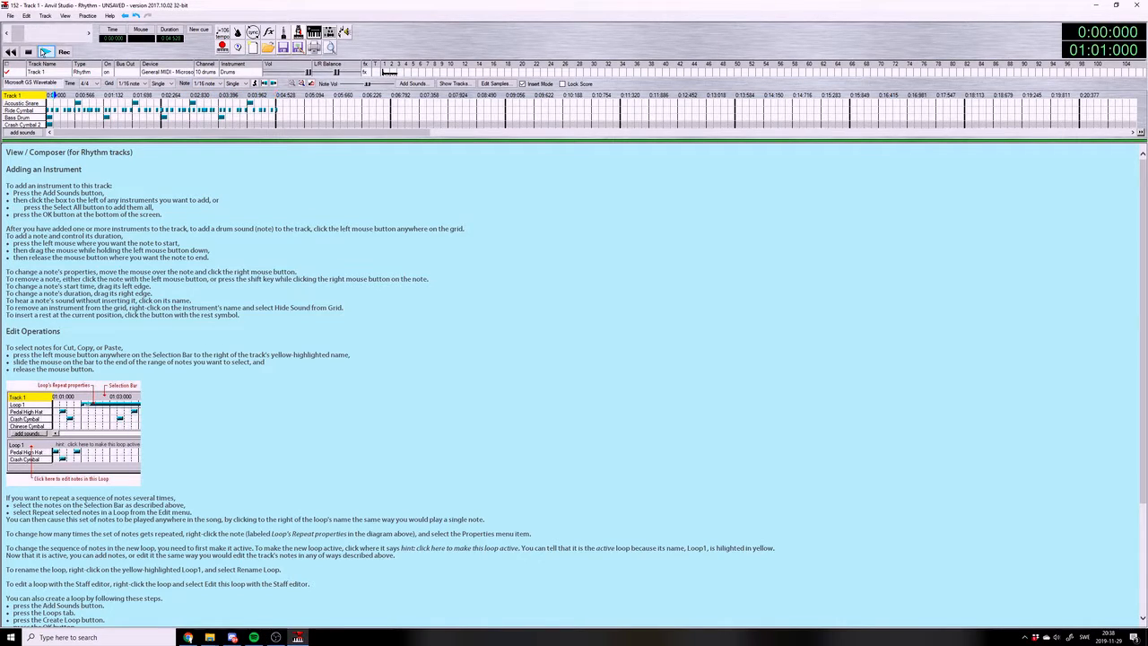
# Set the entire song's tempo to a constant 109 beats per minute and play the pattern
pyautogui.click(223, 36)
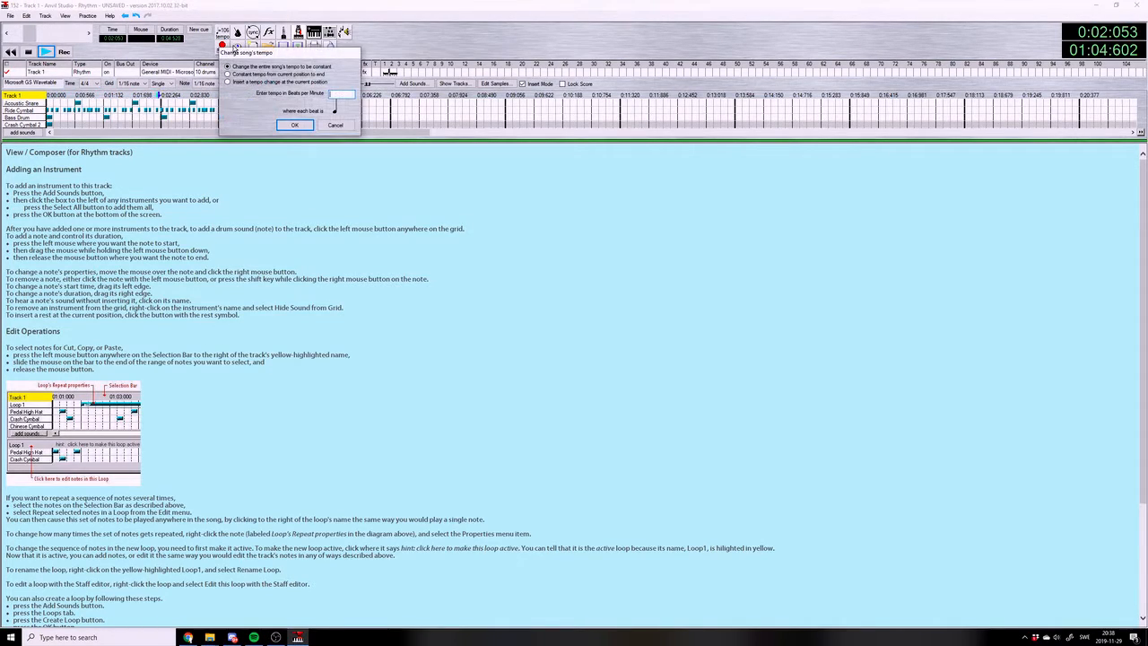
pyautogui.write('109')
pyautogui.press('Return')
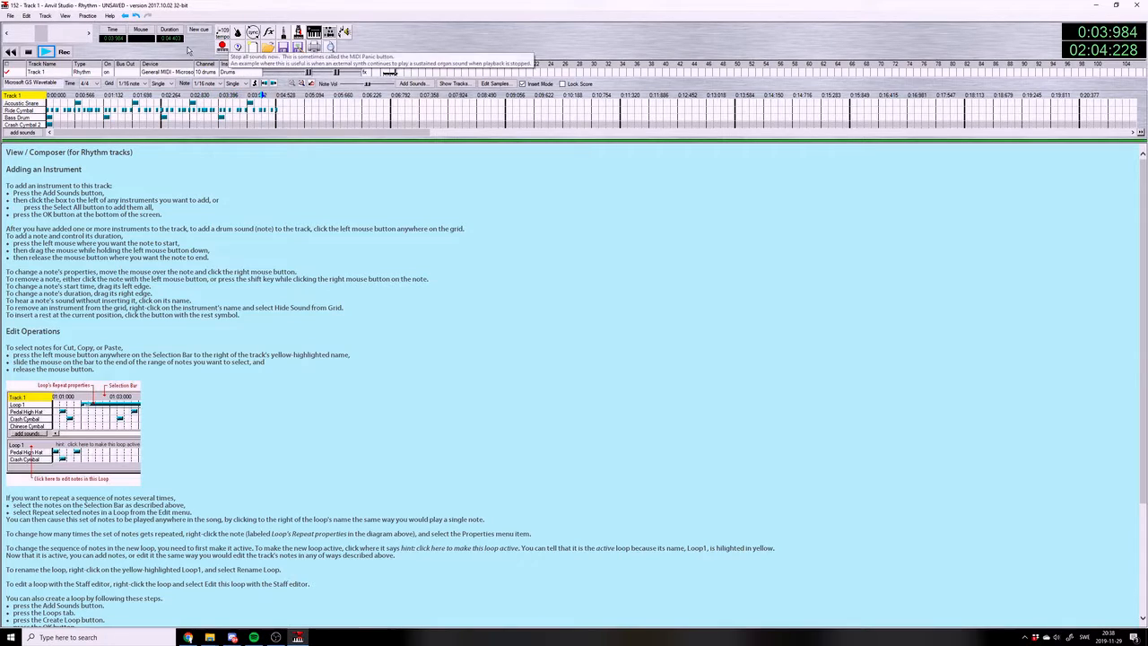
pyautogui.click(44, 51)
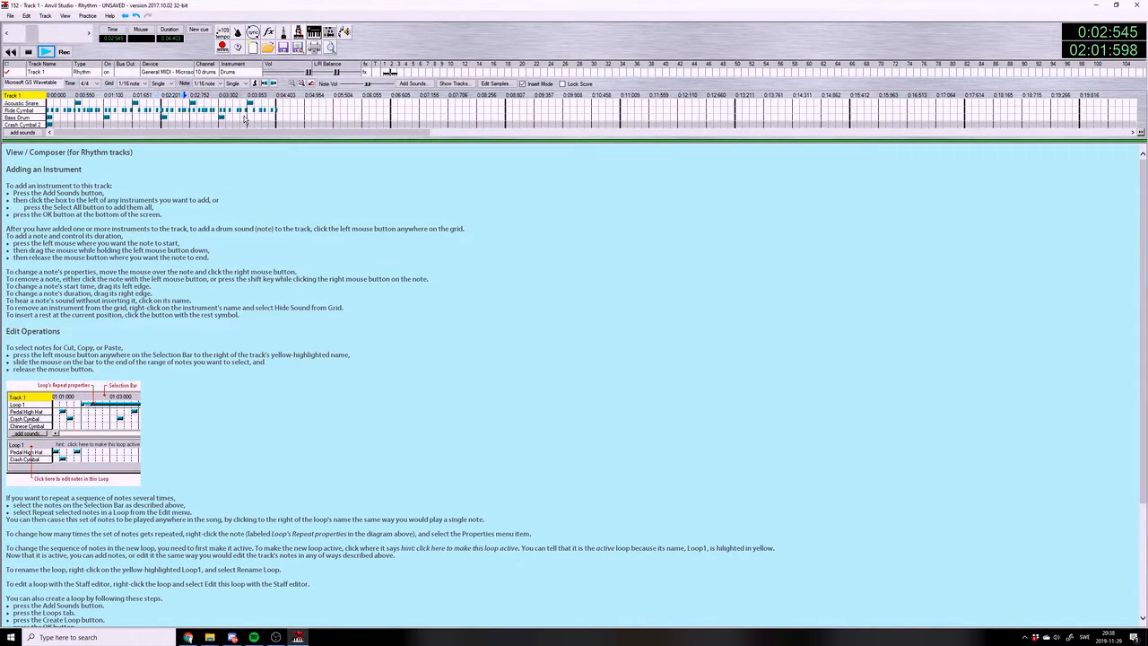
# Replace the Crash Cymbal 2 sound in Track 1 with Crash Cymbal and play the pattern
pyautogui.click(14, 134)
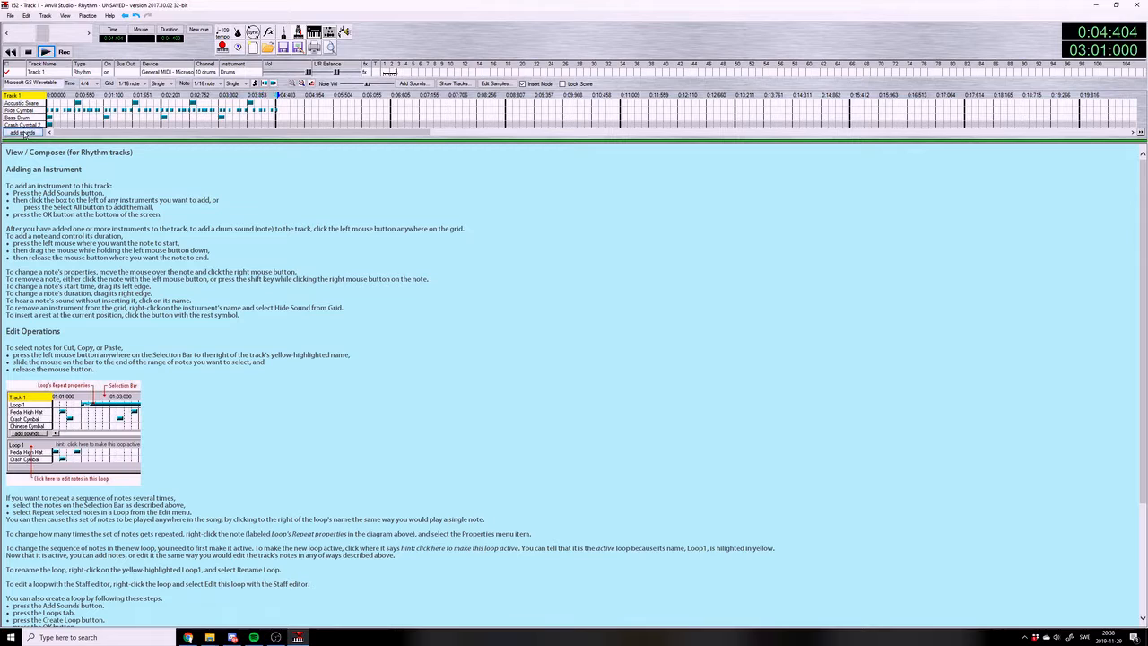
pyautogui.click(36, 225)
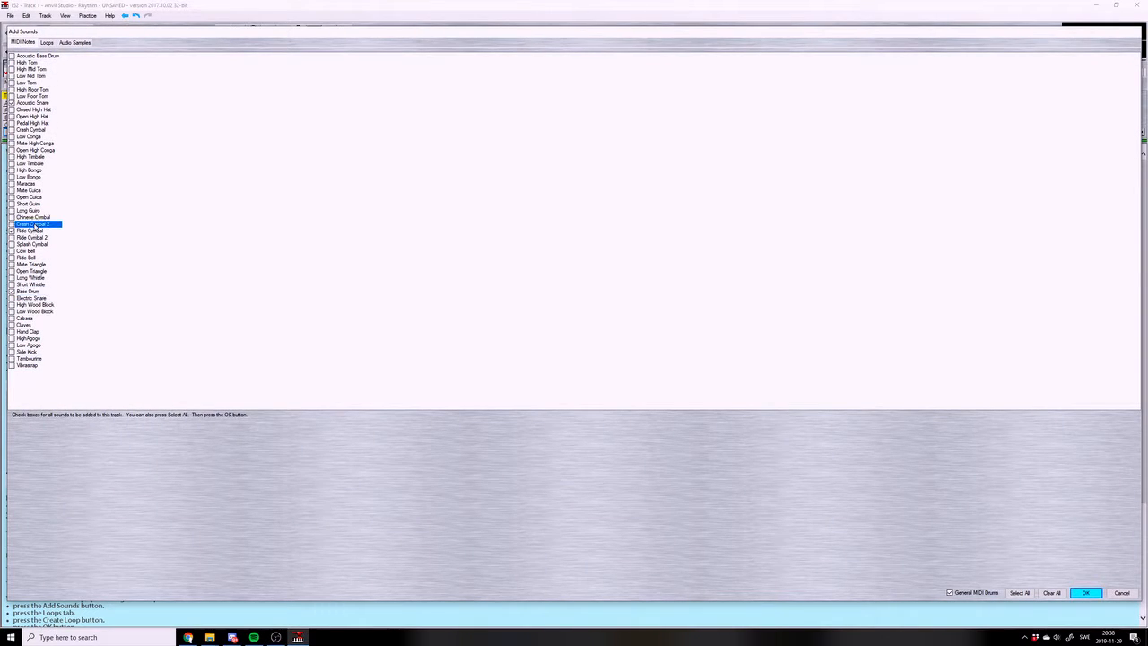
pyautogui.click(31, 131)
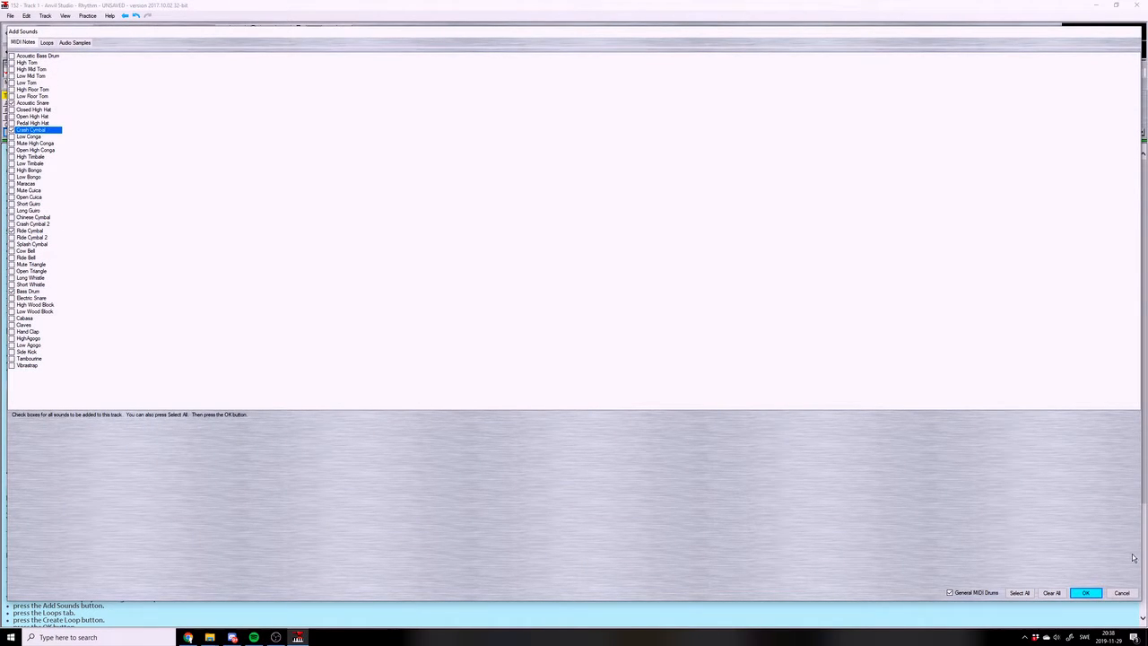
pyautogui.click(1086, 592)
pyautogui.click(46, 51)
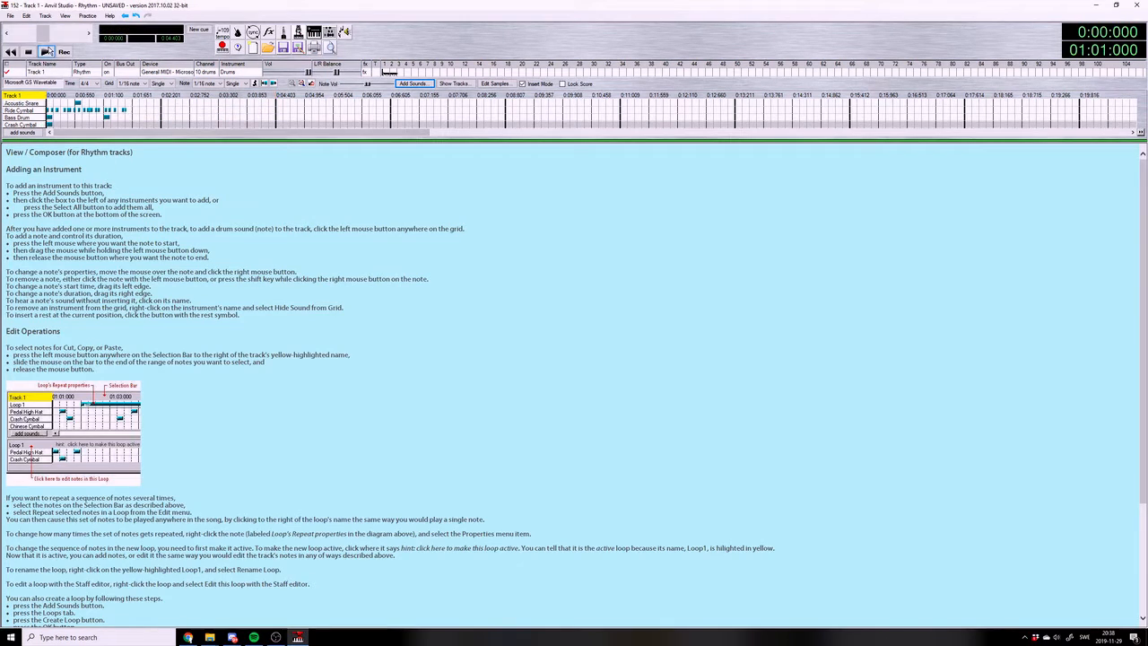
# Play the drum pattern from the start of the song, stop it and rewind
pyautogui.click(28, 51)
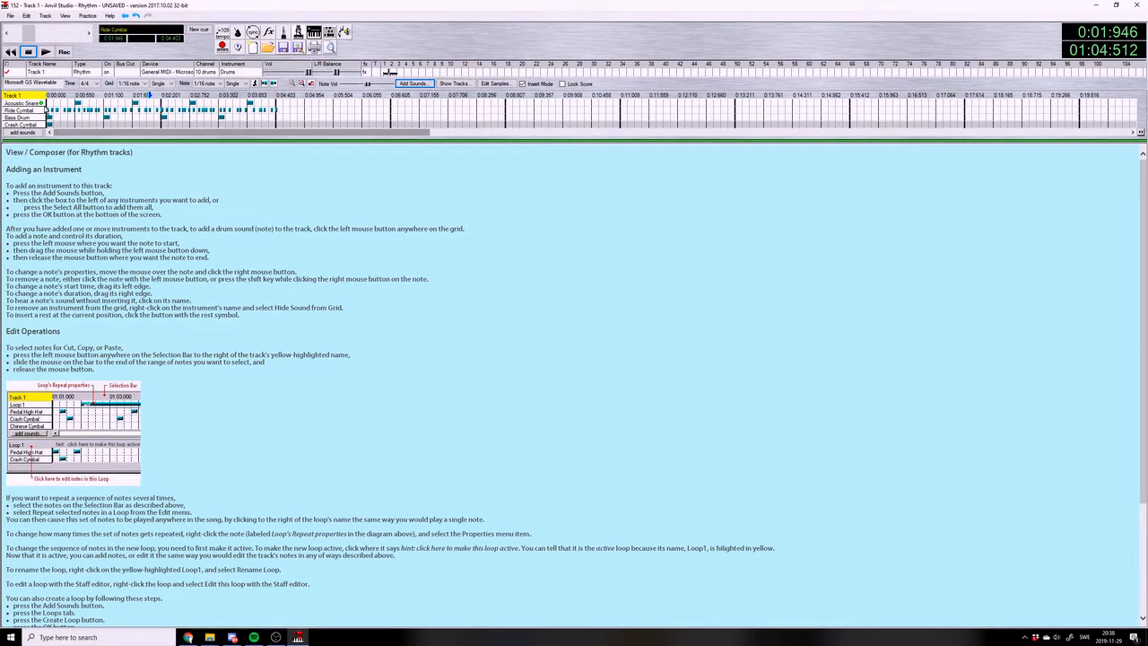
pyautogui.click(11, 52)
pyautogui.click(45, 52)
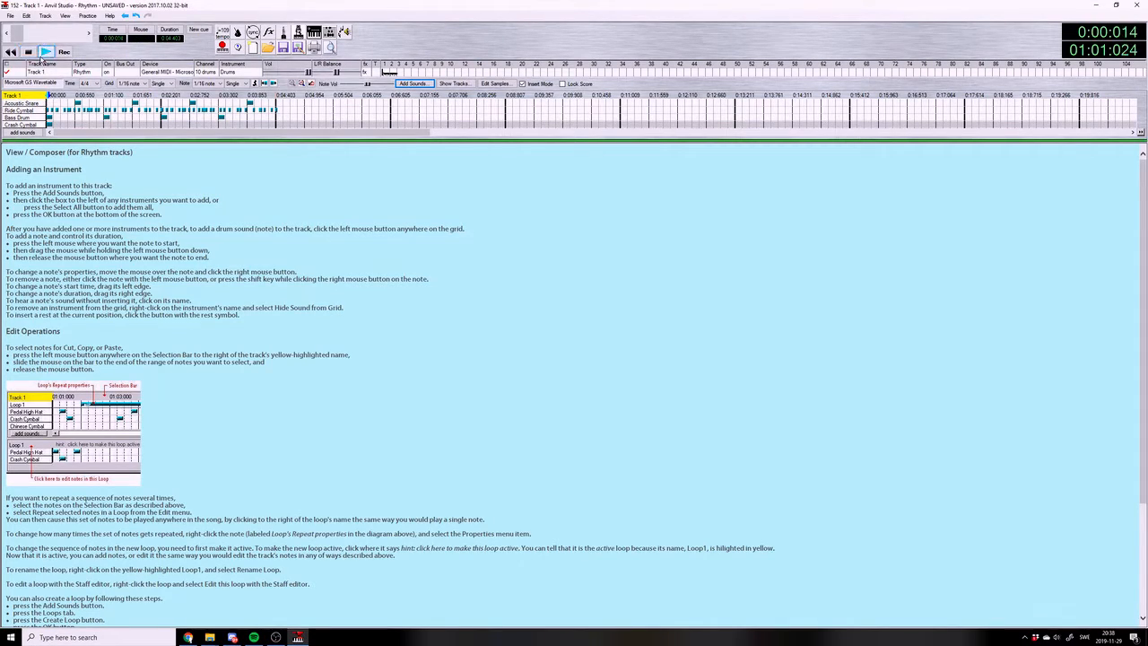
pyautogui.click(11, 52)
# Create a new instrument track in the song
pyautogui.click(45, 16)
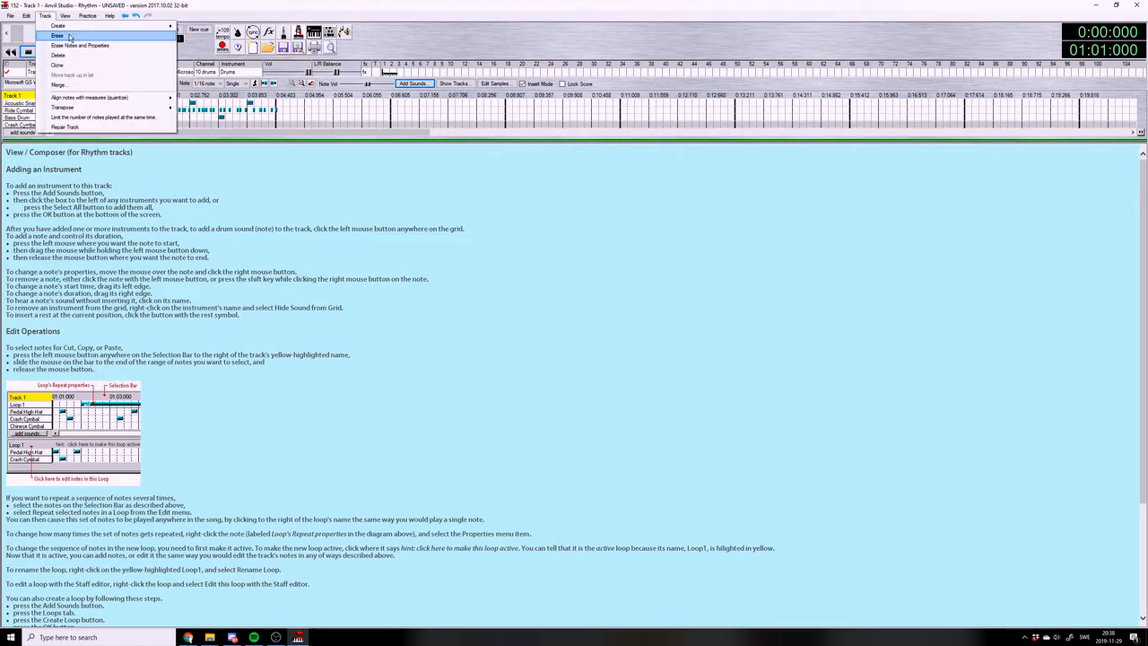
pyautogui.moveTo(126, 26)
pyautogui.click(211, 28)
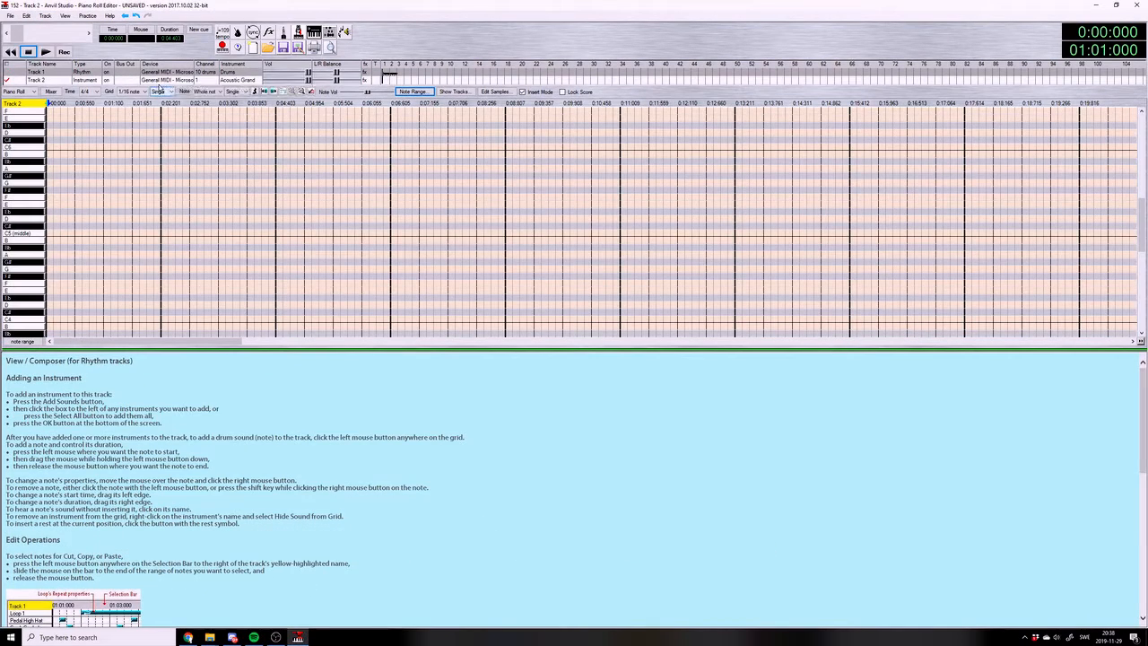
pyautogui.click(275, 637)
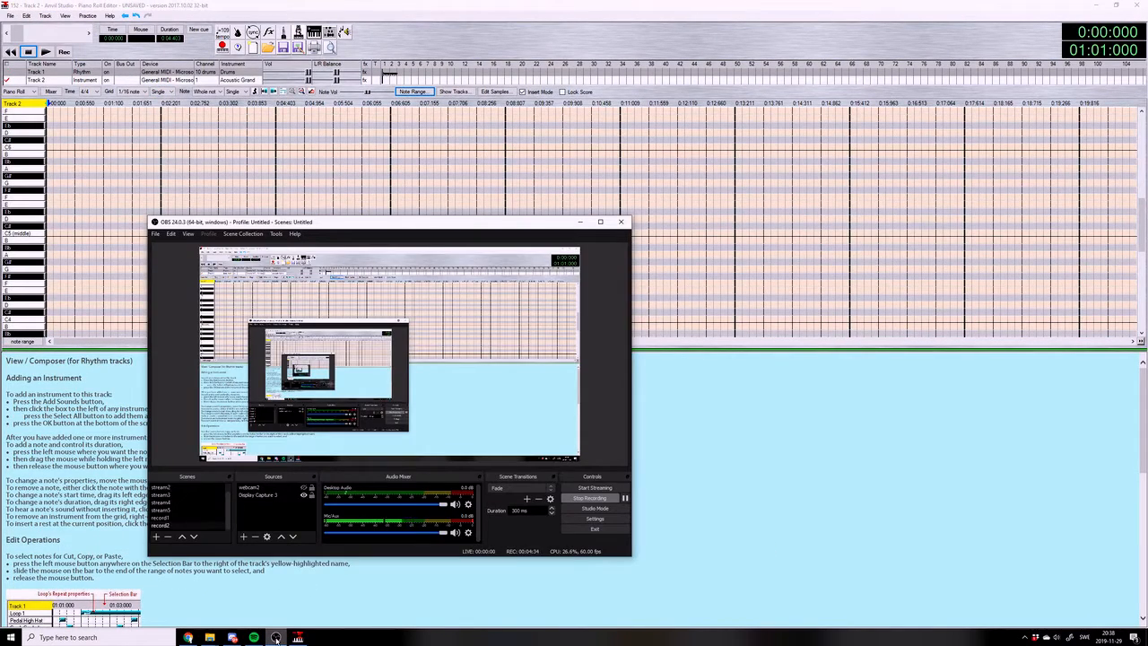
pyautogui.click(275, 637)
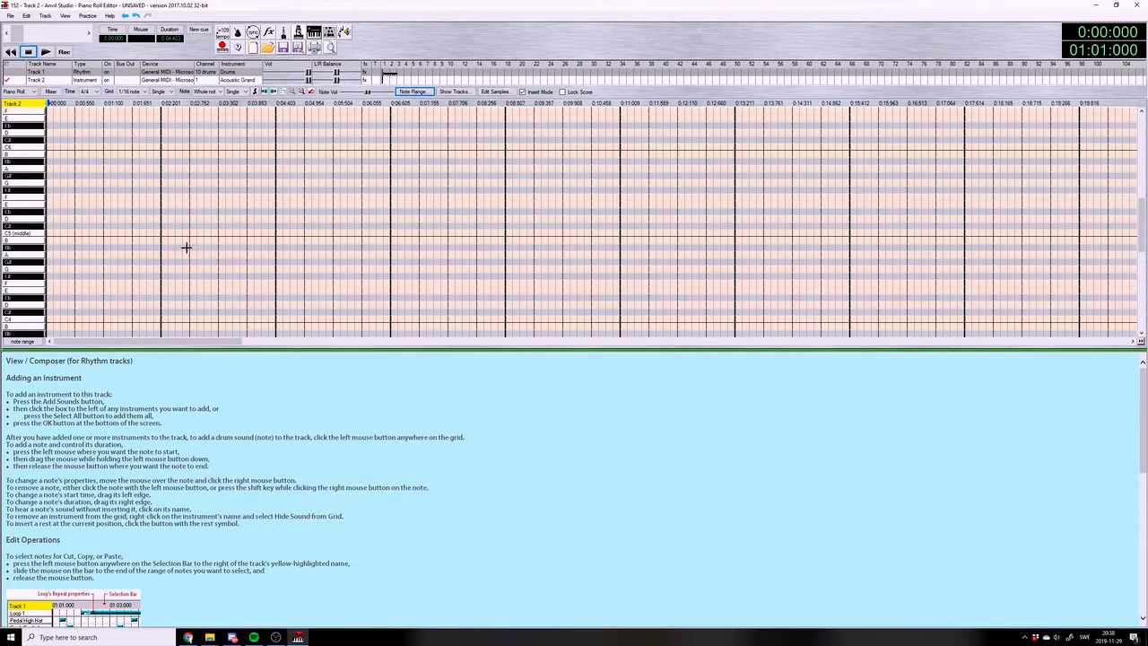
# Audition the synth brass, Lead 2 (sawtooth), Lead 8 (bass+lead) and Lead 1 (square) instruments for Track 2
pyautogui.click(160, 83)
pyautogui.moveTo(231, 243); pyautogui.dragTo(294, 243)
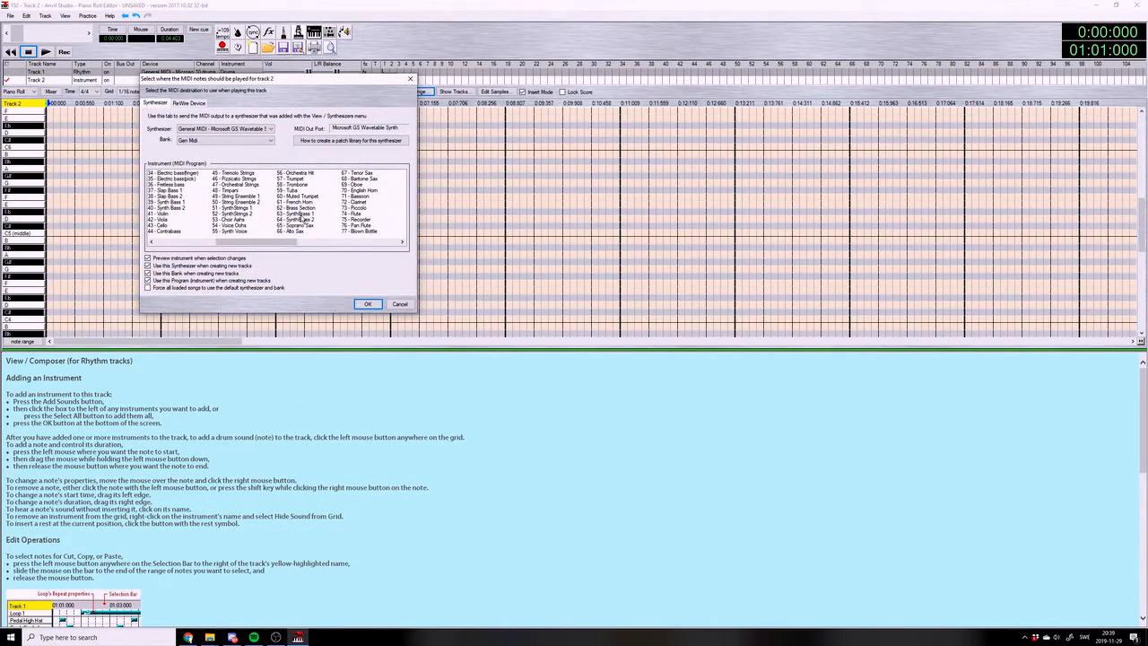
pyautogui.click(303, 216)
pyautogui.moveTo(264, 244); pyautogui.dragTo(299, 246)
pyautogui.click(305, 195)
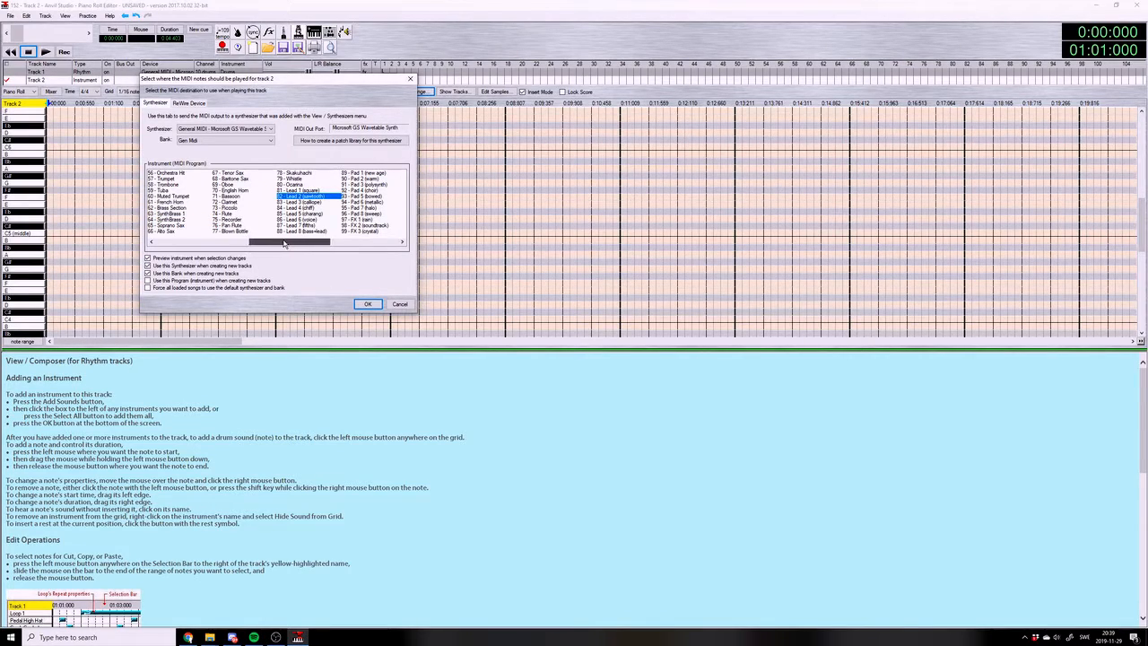
pyautogui.moveTo(286, 245); pyautogui.dragTo(272, 241)
pyautogui.click(366, 231)
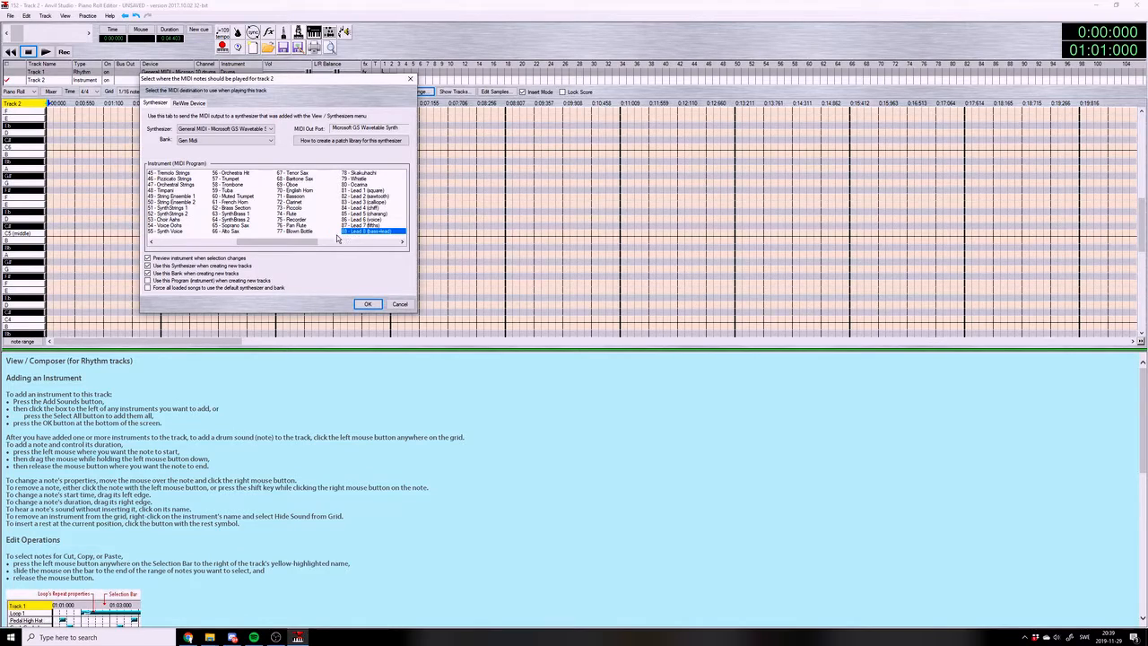
pyautogui.click(365, 191)
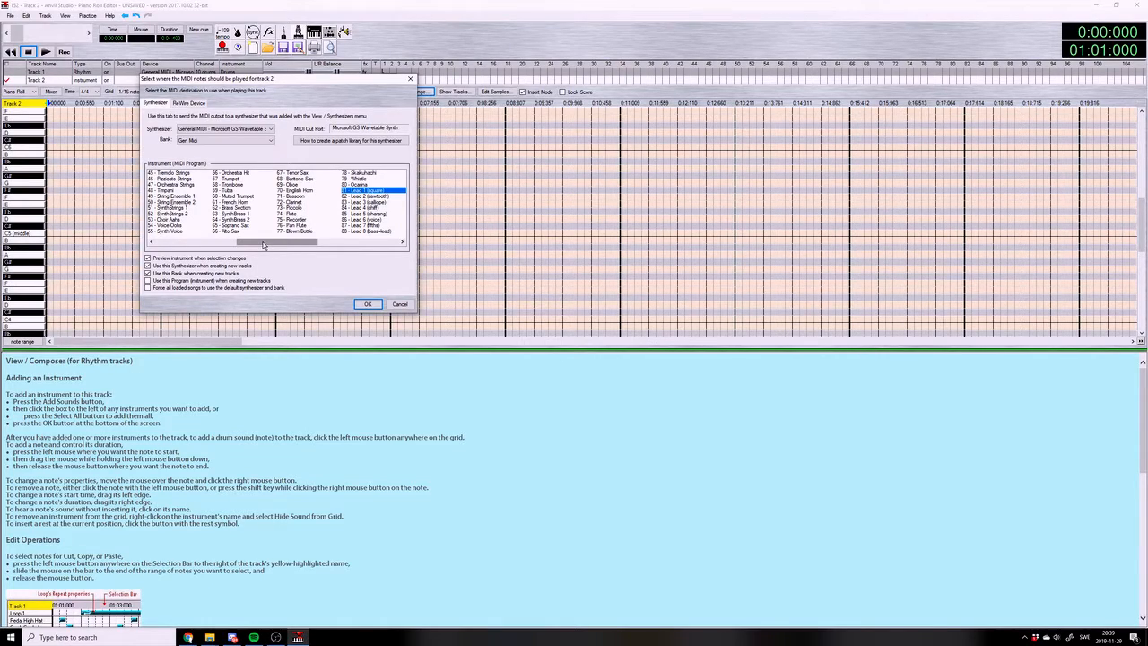
pyautogui.moveTo(262, 244)
pyautogui.mouseDown()
pyautogui.moveTo(283, 245)
pyautogui.moveTo(255, 250)
pyautogui.moveTo(343, 247)
pyautogui.moveTo(312, 230)
pyautogui.moveTo(210, 219)
pyautogui.moveTo(390, 269)
pyautogui.moveTo(111, 240)
pyautogui.moveTo(429, 250)
pyautogui.moveTo(281, 247)
pyautogui.mouseUp()
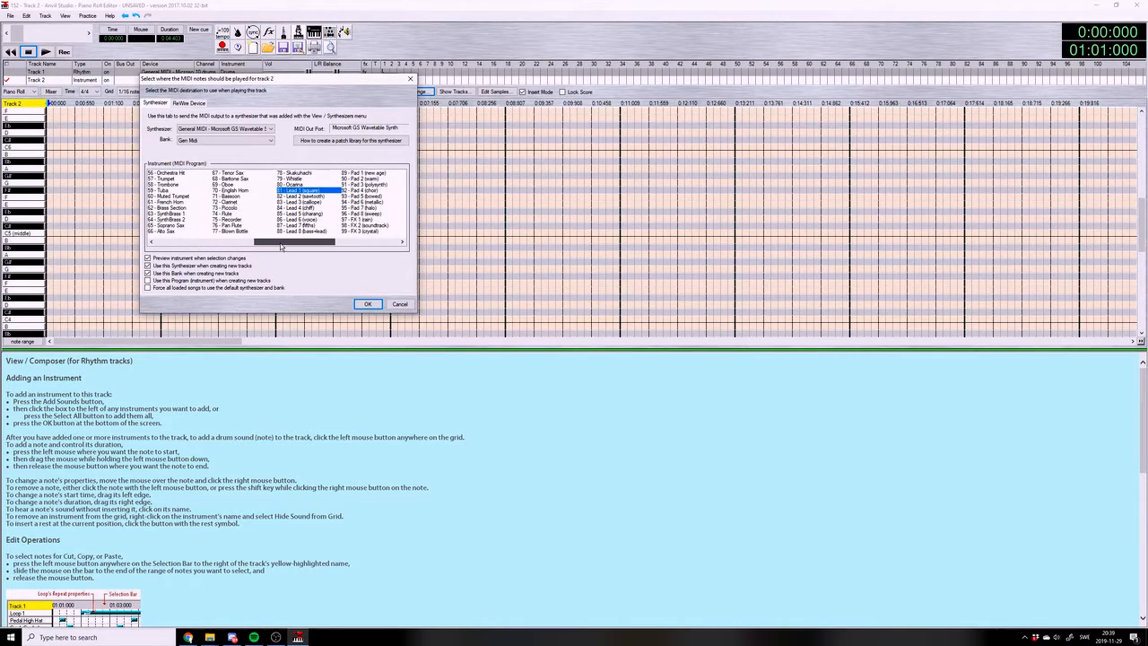
pyautogui.click(311, 232)
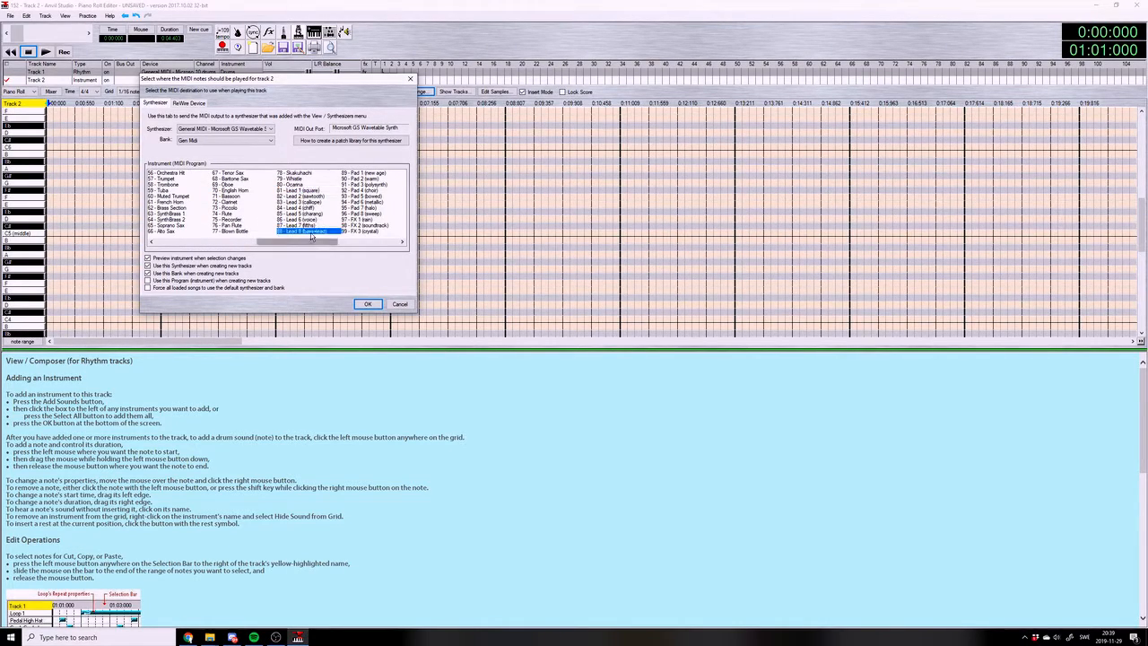
pyautogui.click(306, 192)
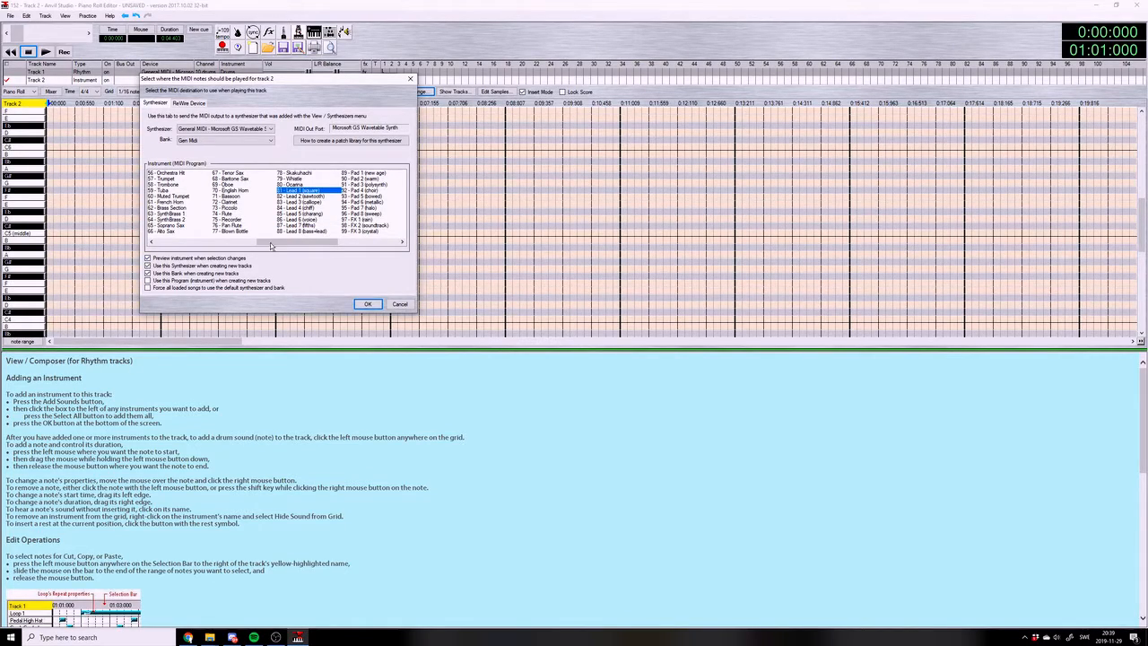
# Compare the SynthBrass 2, SynthStrings 1 and SynthStrings 2 sounds and assign SynthBrass 1 to Track 2
pyautogui.moveTo(268, 243); pyautogui.dragTo(205, 224)
pyautogui.click(343, 219)
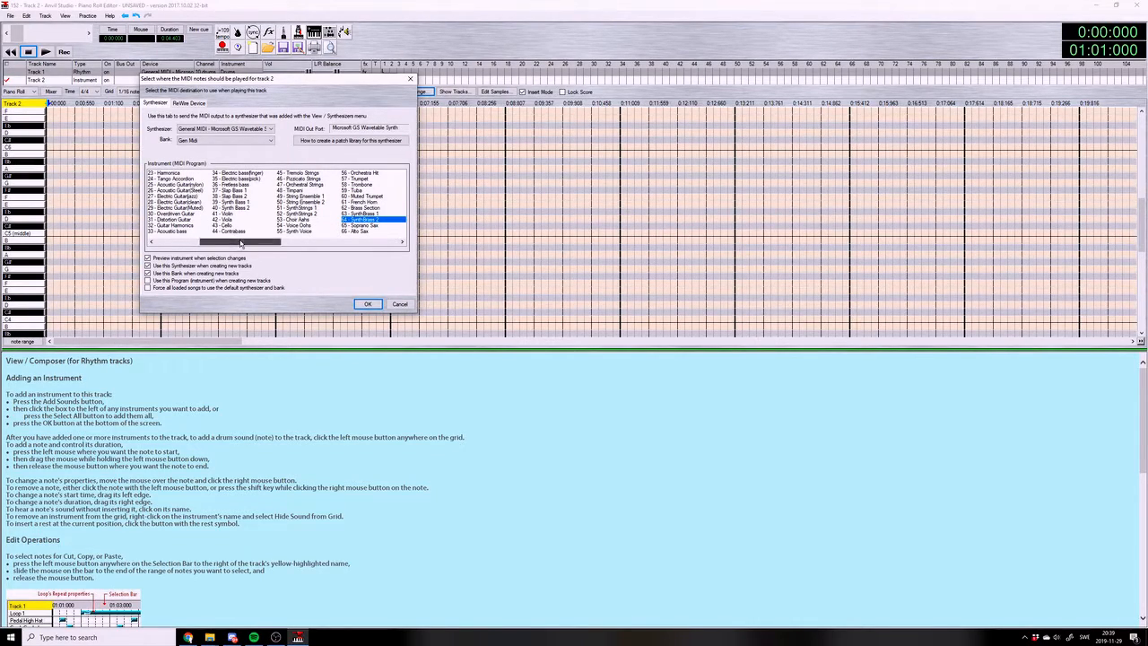
pyautogui.moveTo(235, 240); pyautogui.dragTo(251, 239)
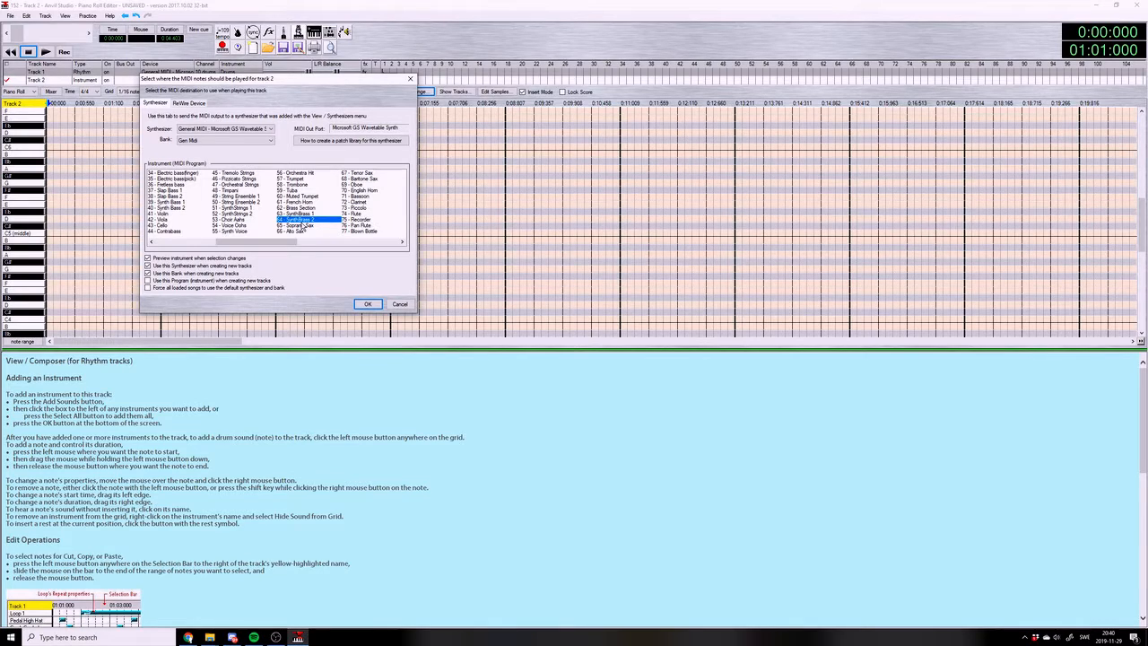
pyautogui.click(271, 220)
pyautogui.click(265, 215)
pyautogui.click(250, 209)
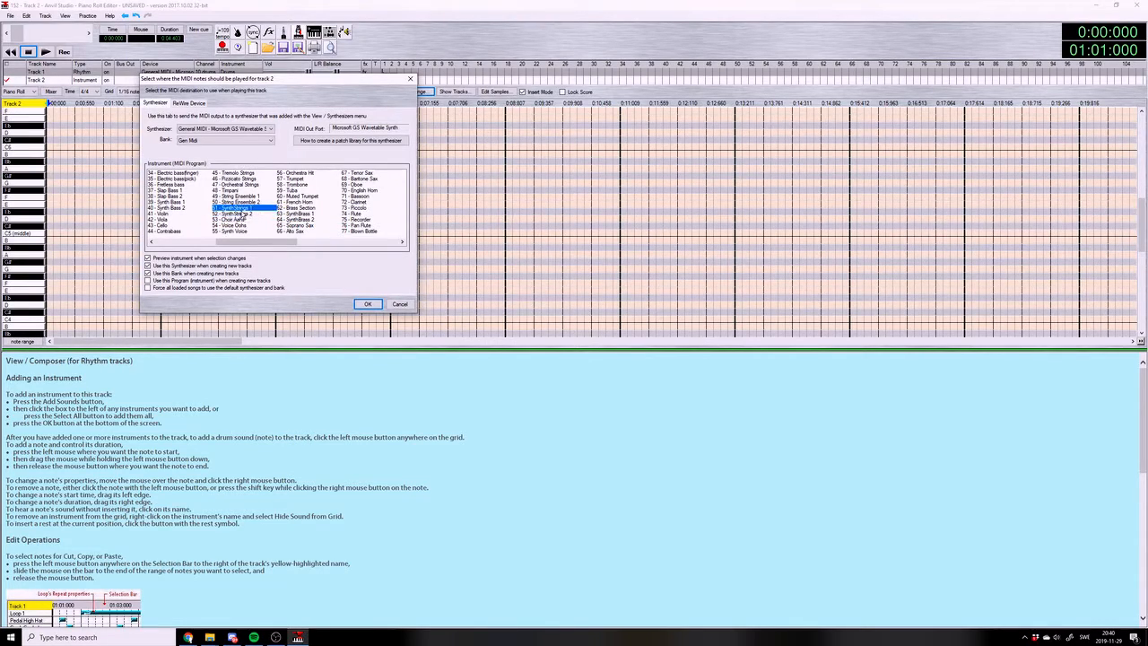
pyautogui.click(242, 214)
pyautogui.click(243, 209)
pyautogui.click(246, 215)
pyautogui.click(258, 209)
pyautogui.click(296, 214)
pyautogui.click(363, 305)
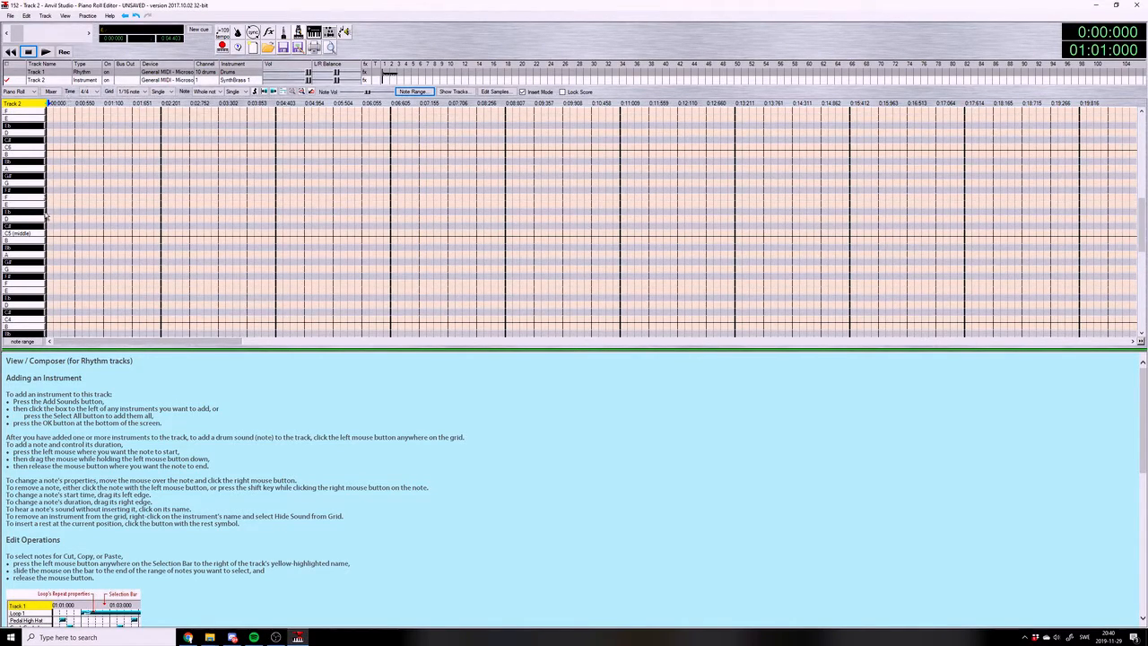
# Switch to File Explorer, create a text document named 152.txt in the 152 folder and open it in Notepad
pyautogui.moveTo(212, 633)
pyautogui.click(230, 588)
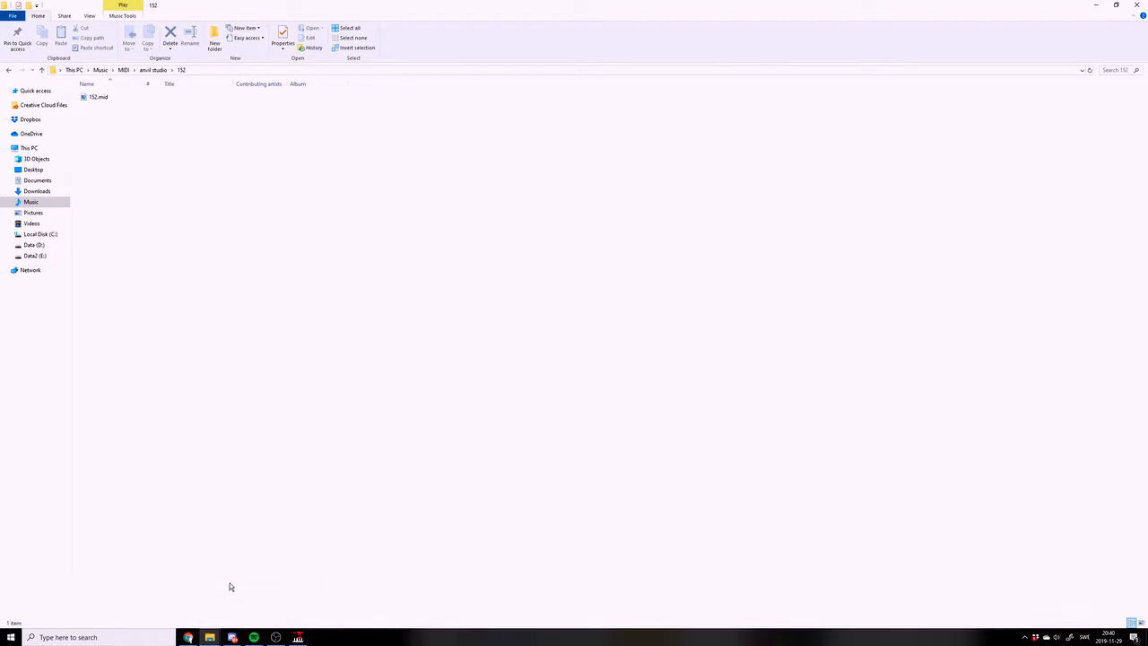
pyautogui.moveTo(380, 14); pyautogui.dragTo(359, 87)
pyautogui.rightClick(366, 207)
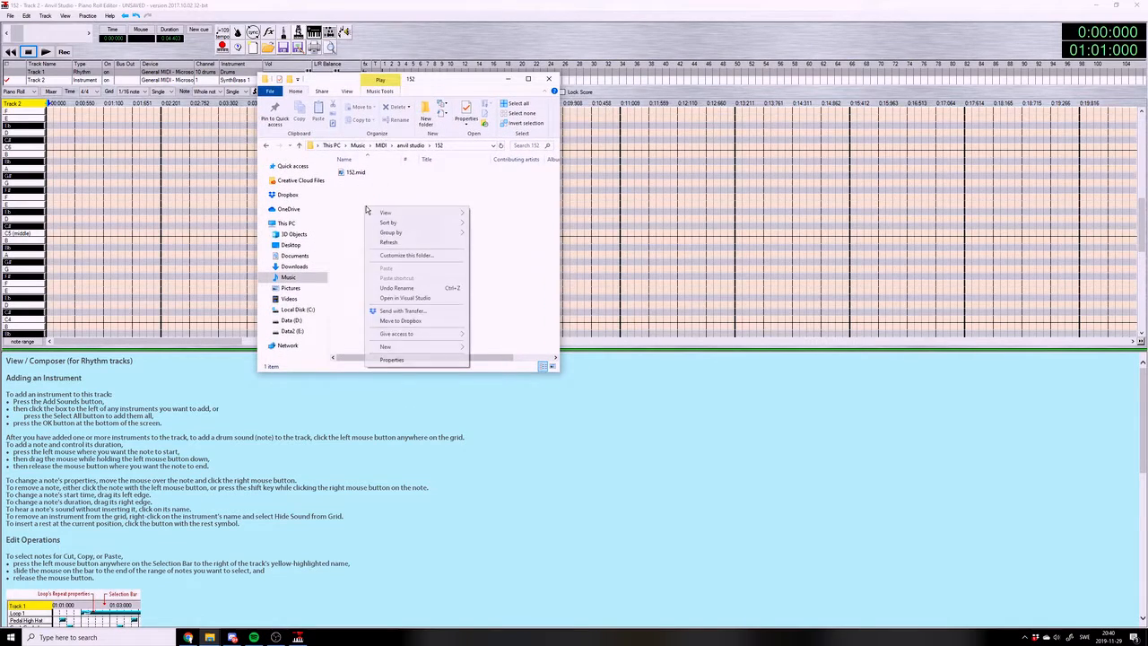
pyautogui.moveTo(458, 350)
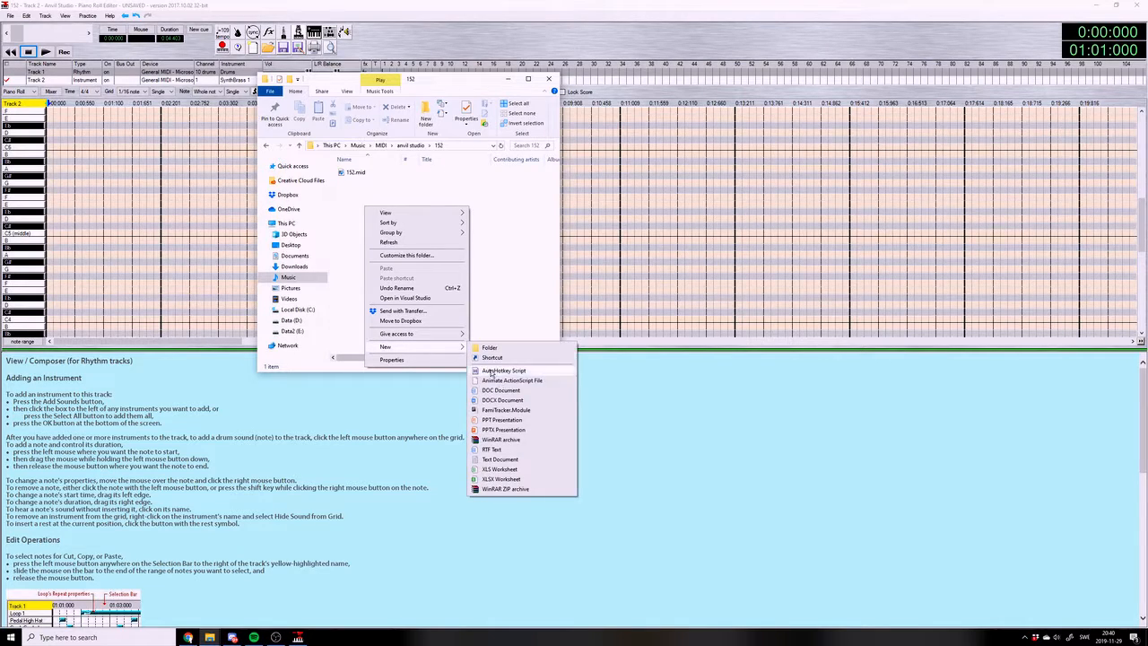
pyautogui.click(501, 459)
pyautogui.write('152.txt')
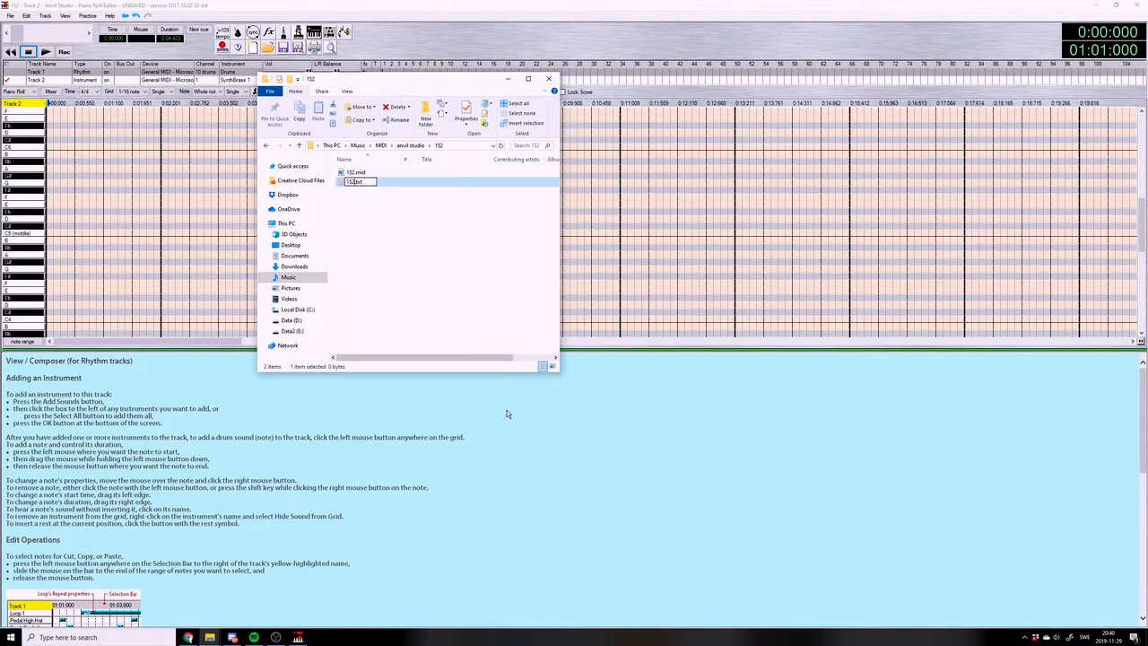
pyautogui.press('Return')
pyautogui.press('Return')
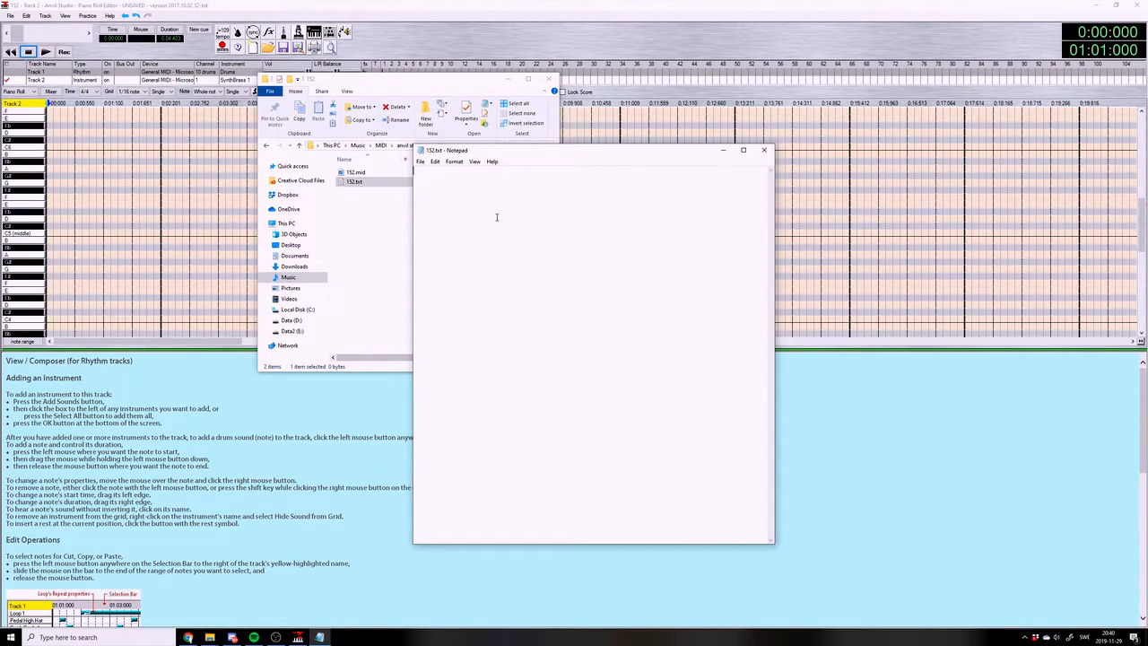
# Write the scale notes C D E F G A Bb in the text file and save it
pyautogui.write('C D E F G A Bb')
pyautogui.press('Left')
pyautogui.hotkey('ctrl', 's')
pyautogui.hotkey('ctrl', 'shift', 'Right')
pyautogui.hotkey('ctrl', 'shift', 'Right')
pyautogui.hotkey('ctrl', 'shift', 'Right')
pyautogui.hotkey('ctrl', 'shift', 'Right')
pyautogui.hotkey('ctrl', 'shift', 'Right')
pyautogui.hotkey('ctrl', 'shift', 'Right')
pyautogui.hotkey('ctrl', 'shift', 'Right')
pyautogui.hotkey('ctrl', 'shift', 'Left')
pyautogui.hotkey('ctrl', 'shift', 'Left')
pyautogui.hotkey('ctrl', 'shift', 'Left')
pyautogui.hotkey('ctrl', 'shift', 'Left')
pyautogui.hotkey('ctrl', 'shift', 'Left')
pyautogui.hotkey('ctrl', 'shift', 'Left')
pyautogui.hotkey('ctrl', 'shift', 'Left')
pyautogui.hotkey('ctrl', 'shift', 'Right')
pyautogui.hotkey('ctrl', 'shift', 'Right')
pyautogui.hotkey('ctrl', 'shift', 'Right')
pyautogui.hotkey('ctrl', 'shift', 'Right')
pyautogui.hotkey('ctrl', 'shift', 'Right')
pyautogui.hotkey('ctrl', 'shift', 'Right')
pyautogui.hotkey('ctrl', 'shift', 'Right')
pyautogui.press('Left')
pyautogui.hotkey('ctrl', 'Right')
pyautogui.hotkey('ctrl', 'Right')
pyautogui.hotkey('ctrl', 'Right')
pyautogui.hotkey('ctrl', 'Right')
pyautogui.moveTo(454, 172); pyautogui.dragTo(486, 172)
pyautogui.click(488, 173)
pyautogui.moveTo(414, 171); pyautogui.dragTo(600, 188)
pyautogui.click(498, 175)
pyautogui.click(422, 178)
# Add the heading "C mixolydian" above the scale notes, separated by a blank line
pyautogui.press('Return')
pyautogui.press('Return')
pyautogui.press('Up')
pyautogui.press('Up')
pyautogui.write('C mixolydian')
# Remove the C D E F G A Bb line, change the heading to "Ab mixolydian" and save the file
pyautogui.hotkey('shift', 'Right')
pyautogui.hotkey('shift', 'Right')
pyautogui.hotkey('shift', 'Right')
pyautogui.hotkey('shift', 'Right')
pyautogui.hotkey('shift', 'Right')
pyautogui.hotkey('shift', 'Right')
pyautogui.hotkey('shift', 'Right')
pyautogui.hotkey('shift', 'Right')
pyautogui.hotkey('shift', 'Right')
pyautogui.hotkey('shift', 'Right')
pyautogui.hotkey('shift', 'Right')
pyautogui.hotkey('shift', 'Right')
pyautogui.hotkey('shift', 'Right')
pyautogui.hotkey('shift', 'Right')
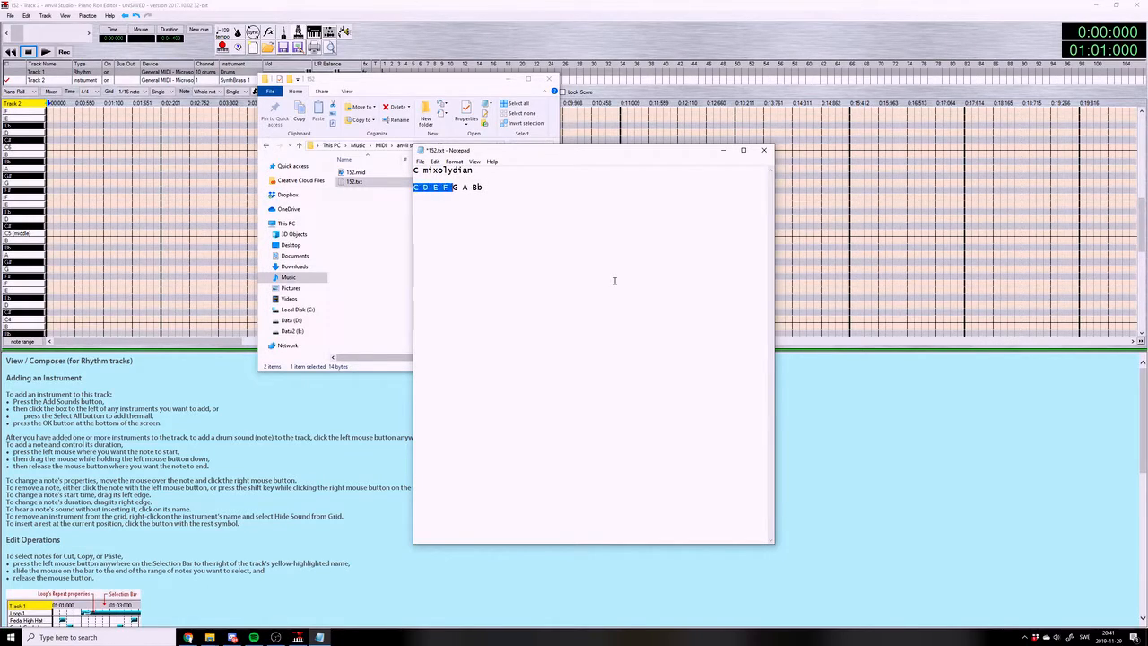
pyautogui.hotkey('ctrl', 'x')
pyautogui.hotkey('ctrl', 's')
pyautogui.hotkey('shift', 'Right')
pyautogui.write('Ab')
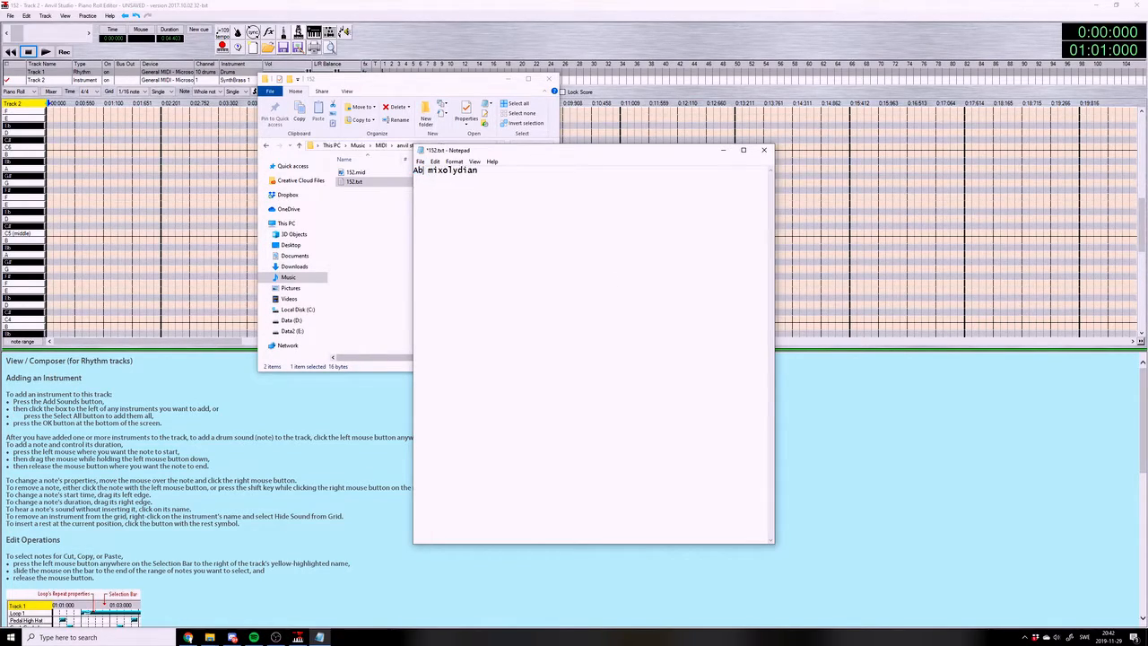
pyautogui.hotkey('ctrl', 's')
# Write the scale notes Ab Bb C Db Eb F Gb below the heading
pyautogui.write('Ab Bb C Db Eb F Gb')
pyautogui.press('Return')
# Try the sharp spelling G# A# B# C# D# E# F# below the scale notes and remove it
pyautogui.write('G# A# C')
pyautogui.press('BackSpace')
pyautogui.write('B# C# D# E#')
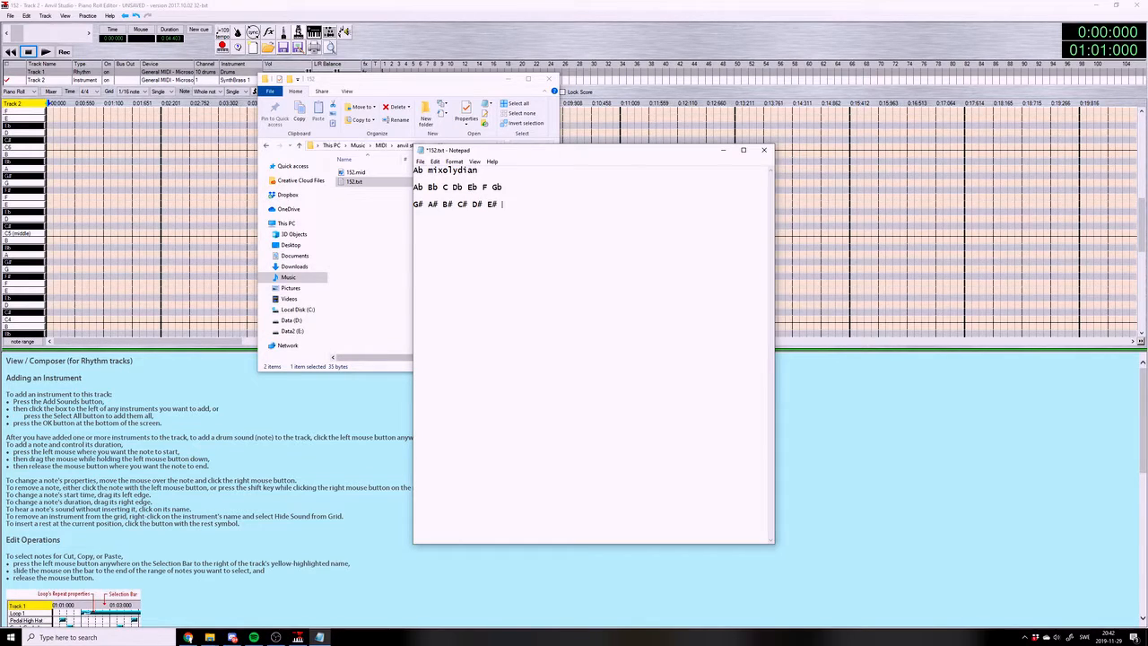
pyautogui.write(' F#')
pyautogui.hotkey('shift', 'Left')
pyautogui.hotkey('shift', 'Left')
pyautogui.hotkey('shift', 'Left')
pyautogui.hotkey('shift', 'Left')
pyautogui.hotkey('shift', 'Left')
pyautogui.hotkey('shift', 'Left')
pyautogui.hotkey('shift', 'Left')
pyautogui.hotkey('shift', 'Left')
pyautogui.hotkey('shift', 'Left')
pyautogui.hotkey('shift', 'Left')
pyautogui.hotkey('shift', 'Left')
pyautogui.hotkey('shift', 'Left')
pyautogui.hotkey('shift', 'Left')
pyautogui.hotkey('shift', 'Left')
pyautogui.hotkey('shift', 'Left')
pyautogui.hotkey('shift', 'Left')
pyautogui.hotkey('shift', 'Left')
pyautogui.hotkey('shift', 'Left')
pyautogui.hotkey('shift', 'Left')
pyautogui.hotkey('shift', 'Left')
pyautogui.press('BackSpace')
pyautogui.press('BackSpace')
# Add a dashed separator line below the scale notes and save the file
pyautogui.hotkey('ctrl', 's')
pyautogui.write('----------')
pyautogui.press('Return')
pyautogui.press('Return')
pyautogui.hotkey('ctrl', 's')
# Try the note pairs A Bb and Ab Bb as the first entry below the separator
pyautogui.write('A Bb')
pyautogui.doubleClick(415, 221)
pyautogui.hotkey('shift', 'End')
pyautogui.write('Ab Bb')
pyautogui.press('BackSpace')
pyautogui.press('BackSpace')
pyautogui.press('BackSpace')
pyautogui.press('BackSpace')
# Try the chord name Aaddb9omit3omit5 and the note pair A Bb below the separator, and clear the line
pyautogui.write('Aaddb9omit3')
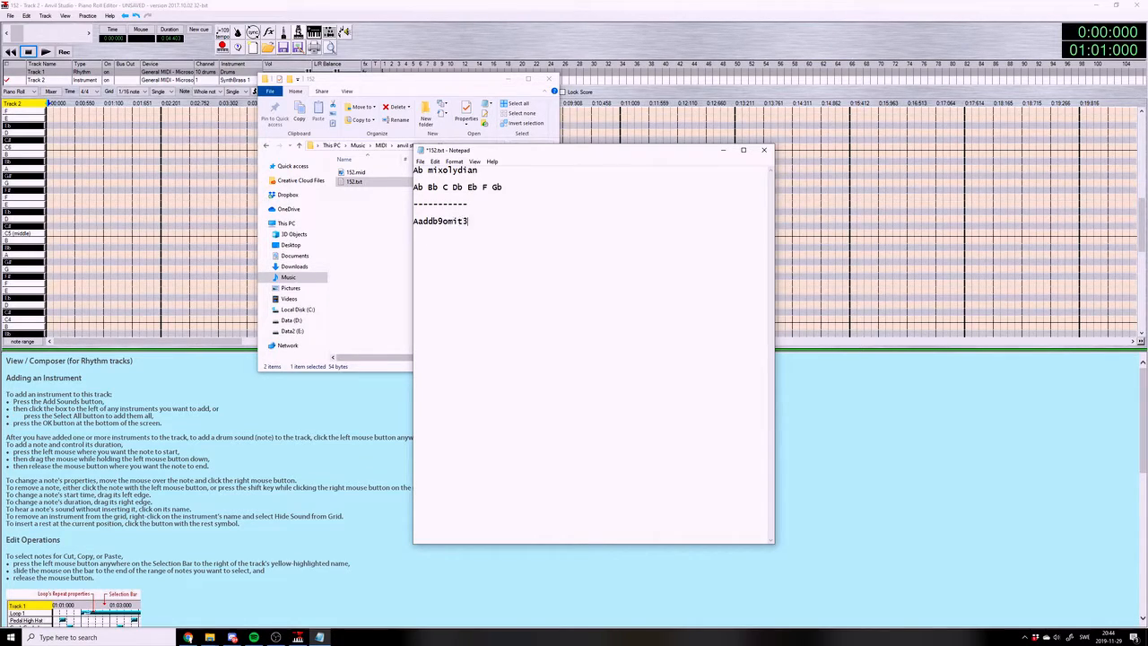
pyautogui.write('omit5')
pyautogui.hotkey('shift', 'Home')
pyautogui.press('BackSpace')
pyautogui.hotkey('ctrl', 's')
pyautogui.write('A Bb')
pyautogui.hotkey('shift', 'Home')
pyautogui.press('BackSpace')
pyautogui.hotkey('ctrl', 's')
# Enter the chord Cm7b5 as the first chord below the separator and save the file
pyautogui.click(461, 241)
pyautogui.write('Cdim')
pyautogui.press('BackSpace')
pyautogui.press('BackSpace')
pyautogui.press('BackSpace')
pyautogui.press('BackSpace')
pyautogui.write('Cm7b5')
pyautogui.press('BackSpace')
pyautogui.press('BackSpace')
pyautogui.write('b5')
pyautogui.hotkey('ctrl', 's')
# Change the first chord to Cm9b5(b9) and save the file
pyautogui.hotkey('shift', 'Left')
pyautogui.write('9b5(b9)')
pyautogui.press('Return')
pyautogui.hotkey('ctrl', 's')
# Add the chords Ab13 and Ebm11 below the first chord, each on its own line, and save the file
pyautogui.write('Ab13')
pyautogui.hotkey('ctrl', 's')
pyautogui.write('Eb')
pyautogui.write('m11')
pyautogui.hotkey('ctrl', 's')
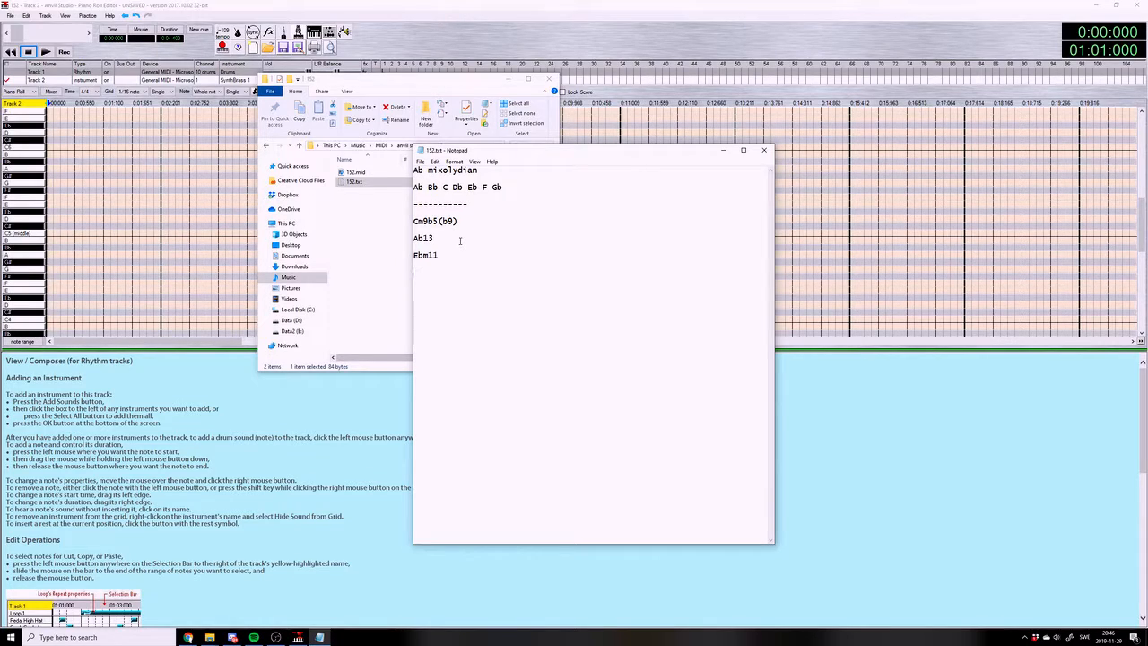
# Add Fm11(b9) as the fourth chord in the list and save the file
pyautogui.write('Fm11(b9)')
pyautogui.hotkey('ctrl', 's')
# Close the File Explorer window and switch back to Track 2's piano roll in Anvil Studio
pyautogui.moveTo(428, 84); pyautogui.dragTo(235, 236)
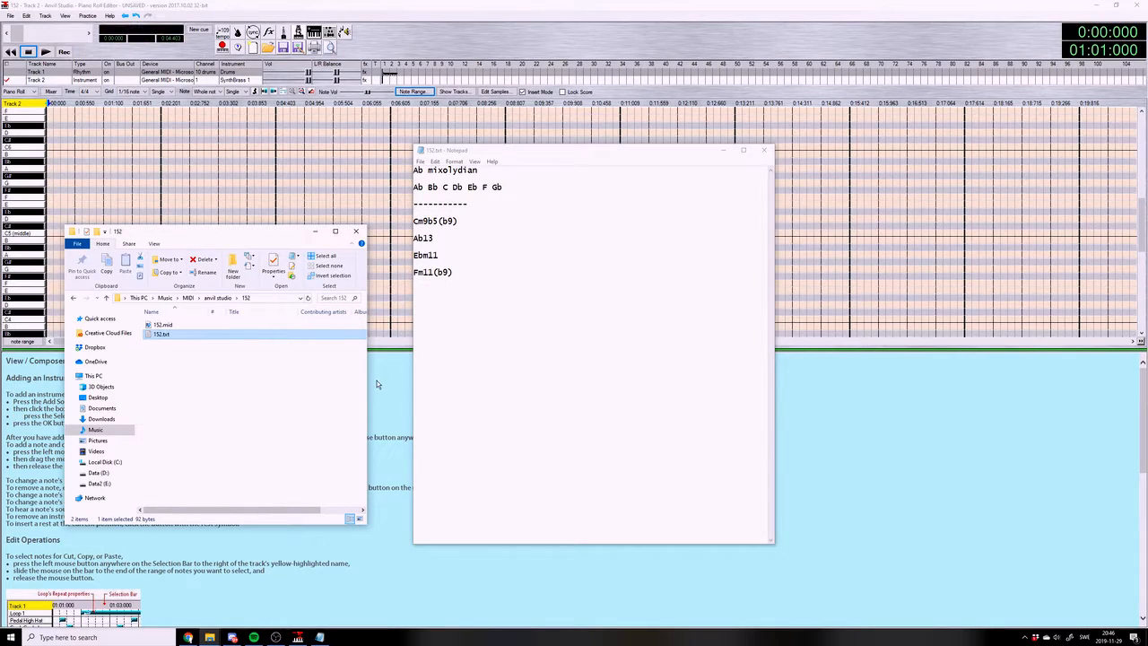
pyautogui.click(355, 231)
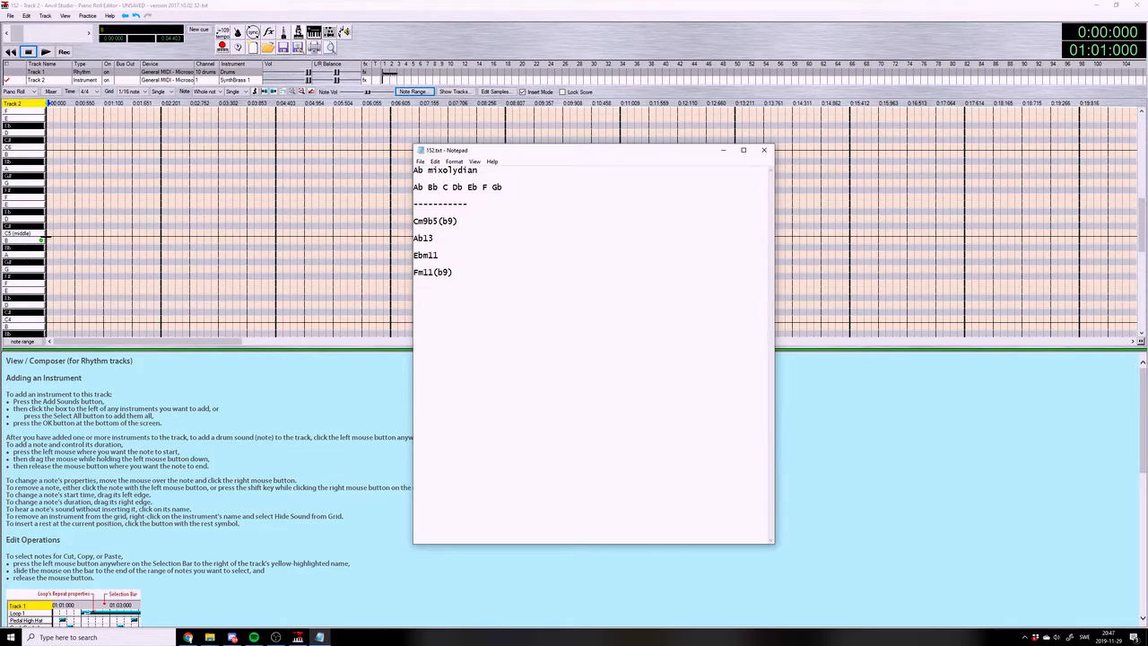
pyautogui.click(52, 234)
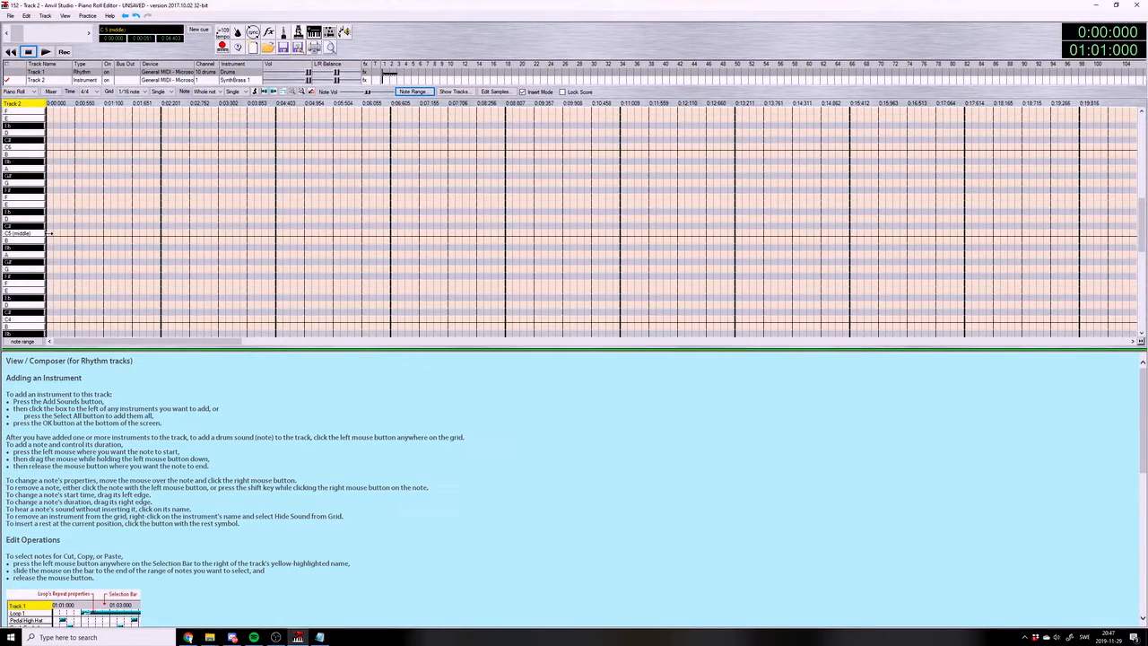
# Enter the first chord as whole notes C4, Eb4, F#4, Bb4 and C#5 in measure 1 and play it
pyautogui.click(51, 233)
pyautogui.click(51, 233)
pyautogui.click(49, 318)
pyautogui.click(50, 297)
pyautogui.click(50, 276)
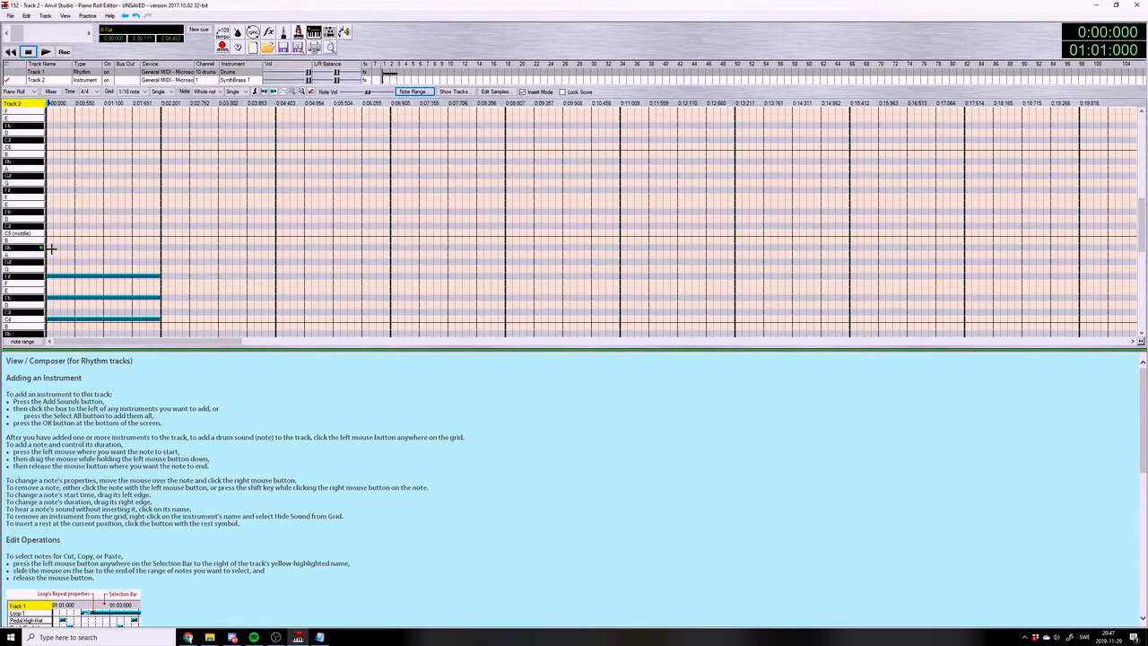
pyautogui.click(50, 247)
pyautogui.click(49, 226)
pyautogui.click(46, 52)
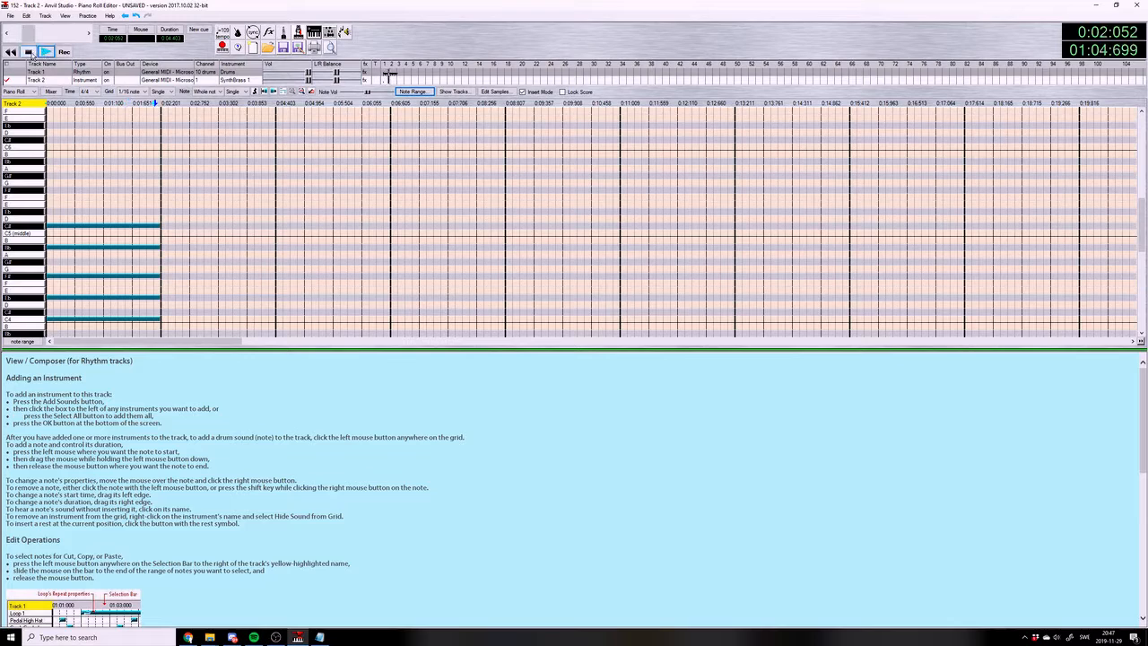
# Remove all five notes of the low-octave chord from measure 1
pyautogui.click(63, 319)
pyautogui.click(55, 297)
pyautogui.click(54, 276)
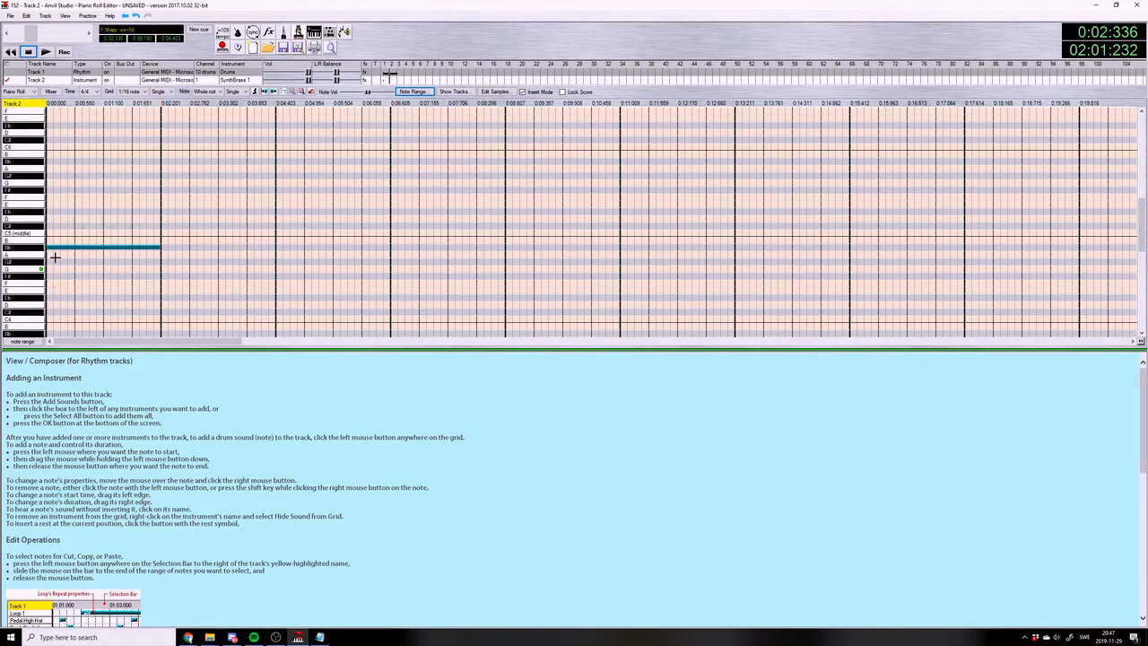
pyautogui.click(52, 248)
pyautogui.click(51, 226)
# Enter Cm9b5(b9) in measure 1 as whole notes C5, Eb5, F#5, Bb5 and C#6, and play the chord back
pyautogui.click(51, 232)
pyautogui.click(51, 212)
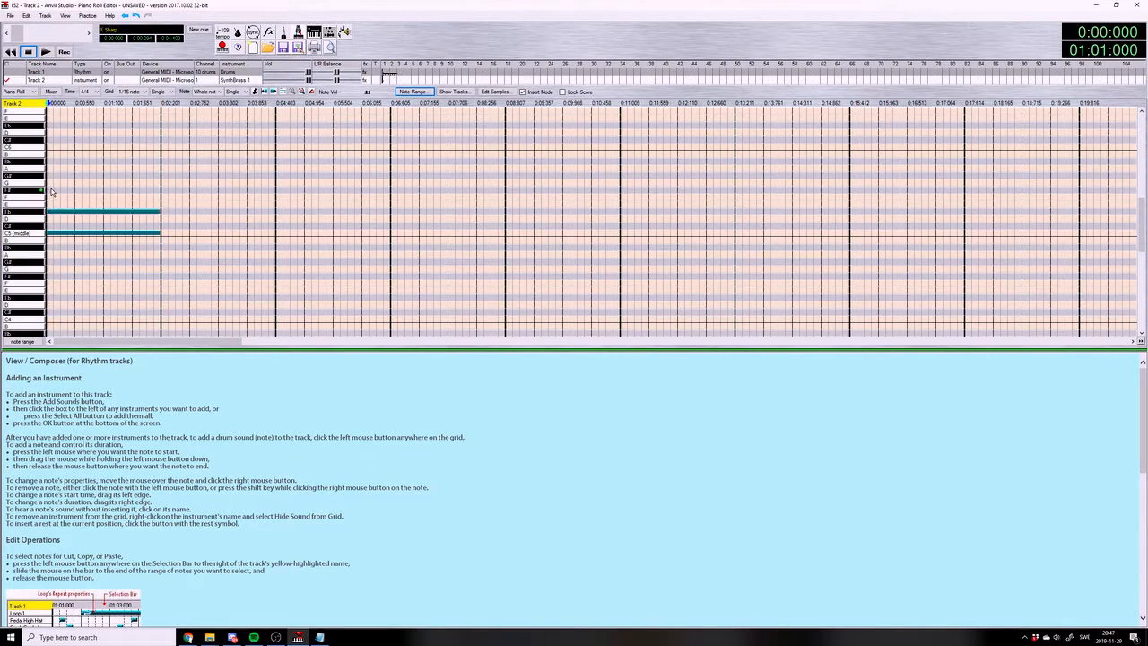
pyautogui.click(51, 189)
pyautogui.click(50, 161)
pyautogui.click(50, 140)
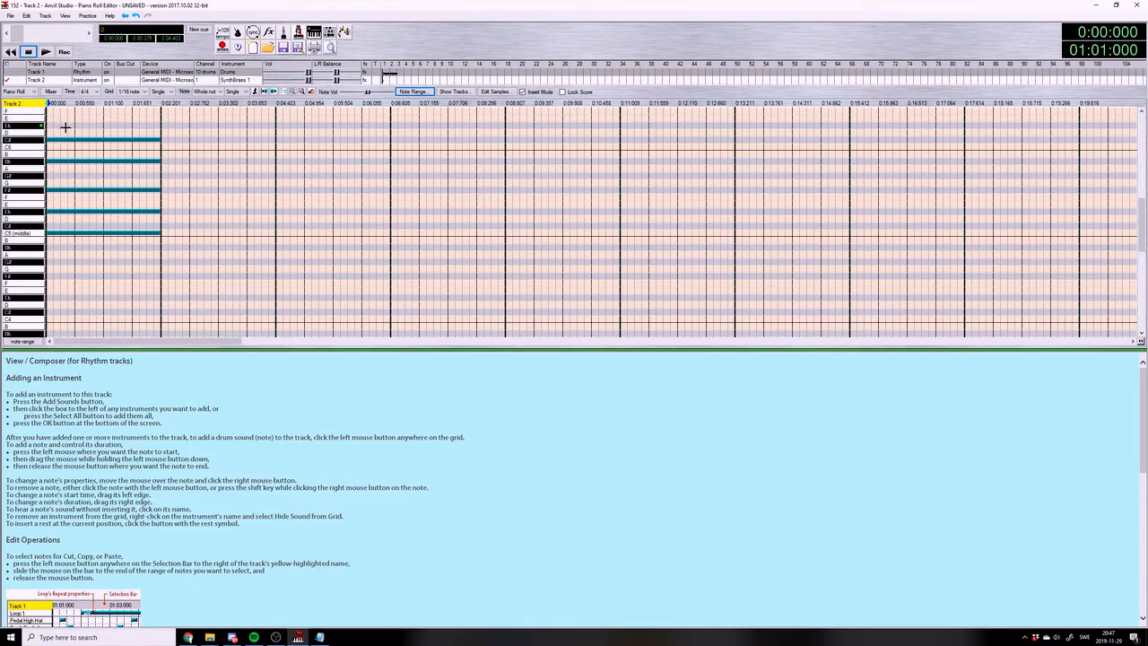
pyautogui.click(45, 52)
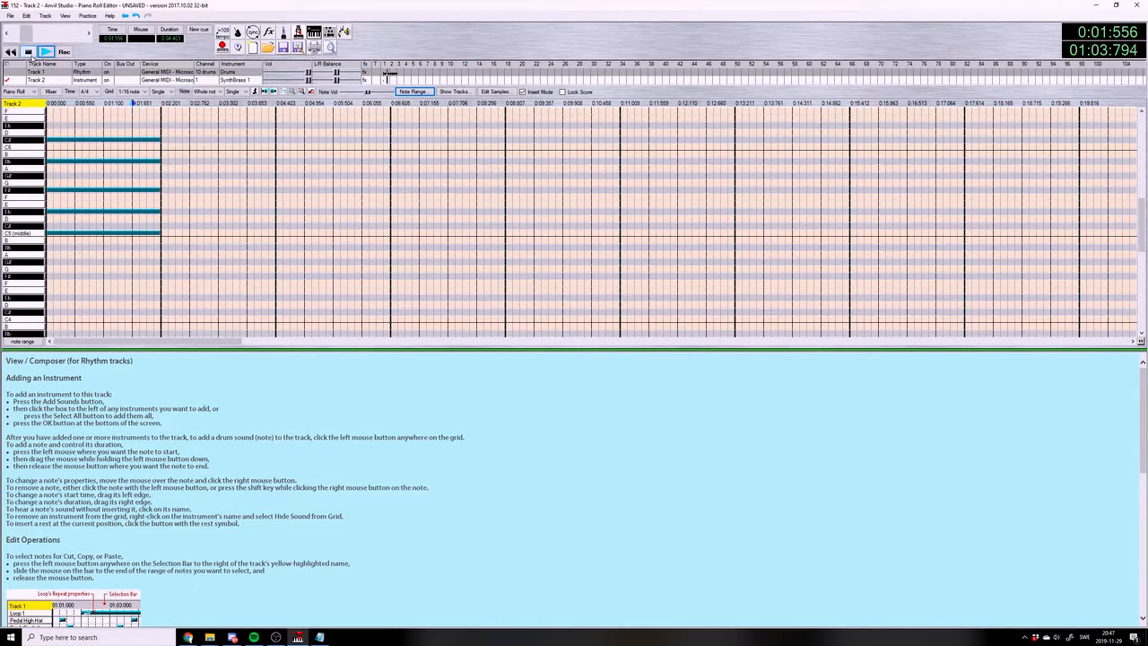
pyautogui.click(49, 104)
pyautogui.click(46, 52)
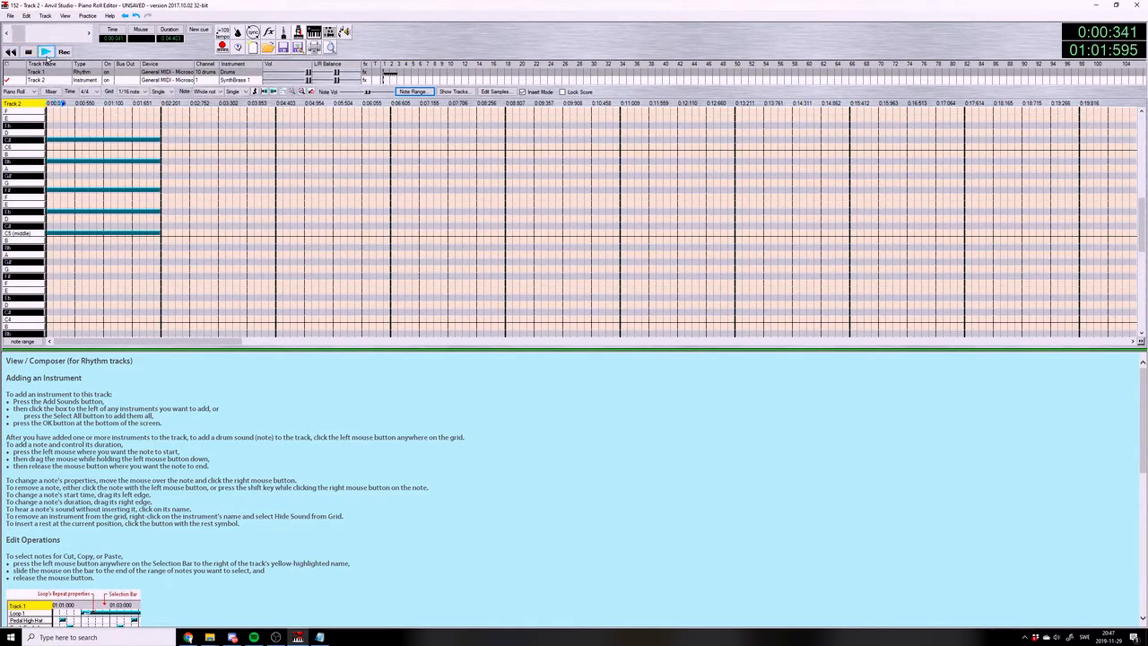
pyautogui.click(30, 52)
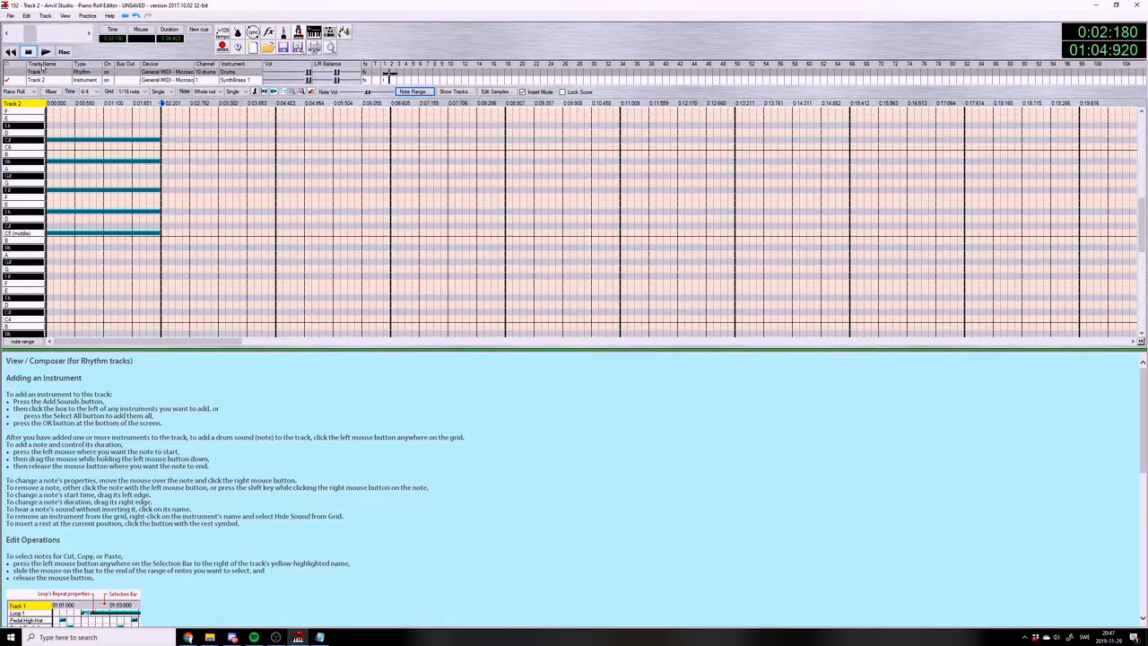
# Check the chord list, enter Ab13 in measure 2 as whole notes G#4, C5, Eb5, F#5 and F6, and play it back
pyautogui.click(319, 637)
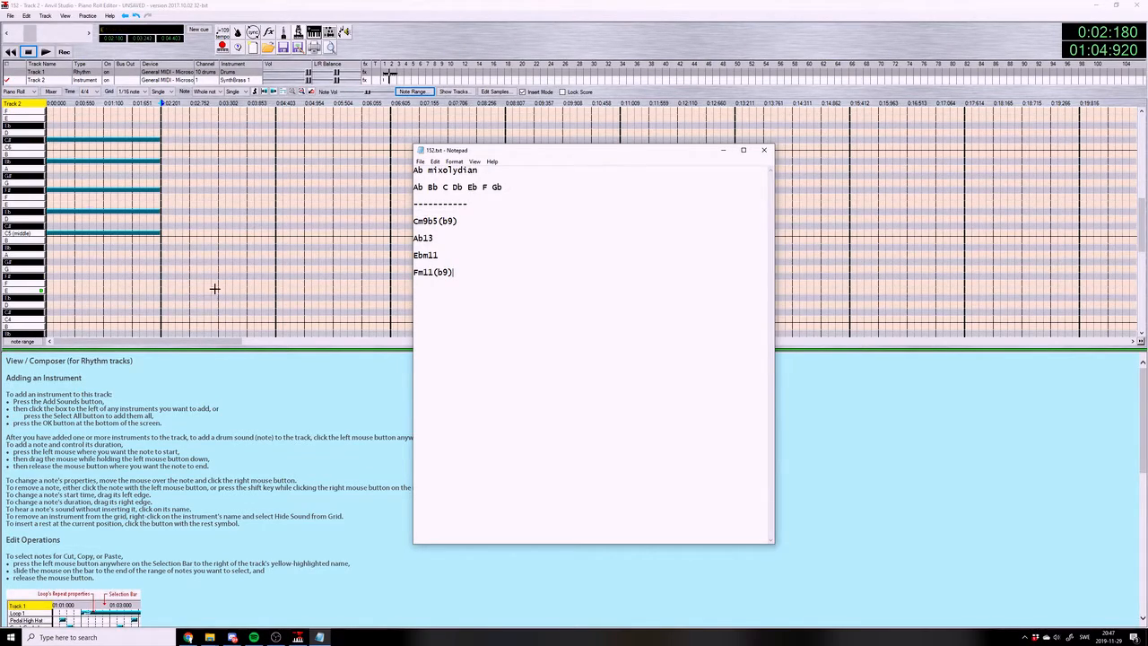
pyautogui.click(162, 261)
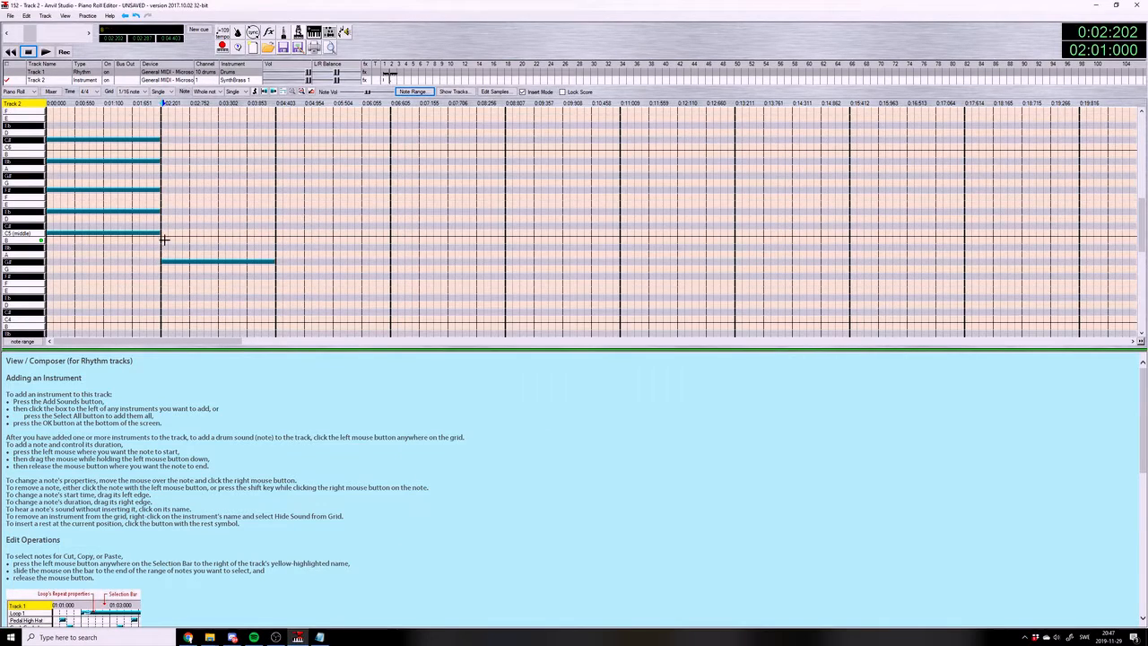
pyautogui.click(164, 234)
pyautogui.click(165, 209)
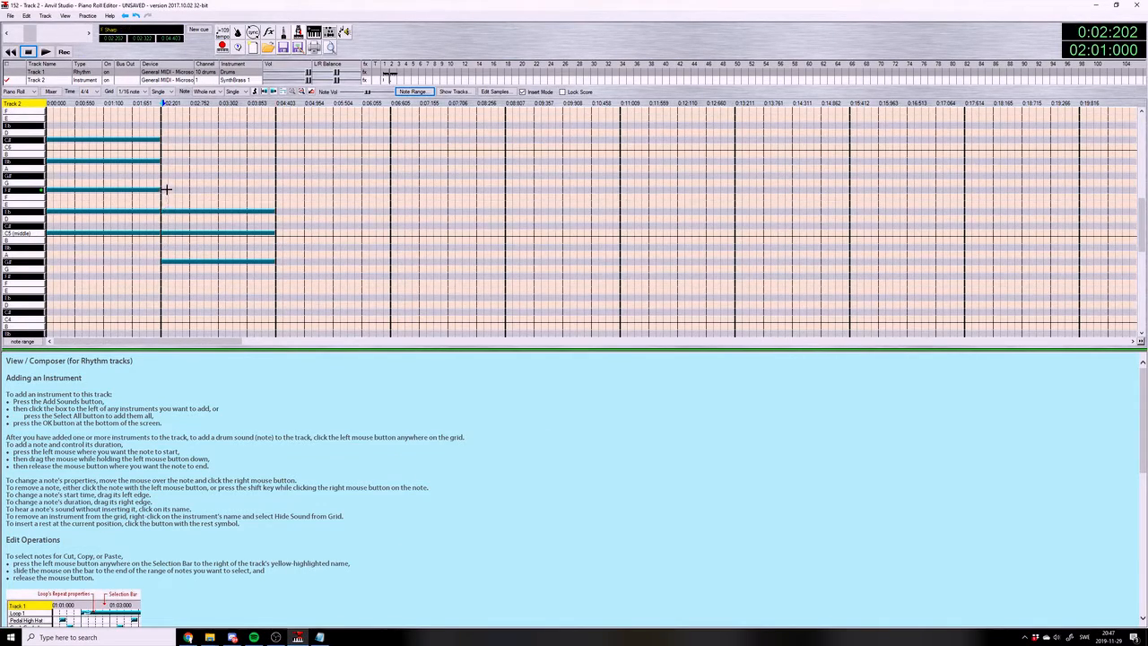
pyautogui.click(165, 189)
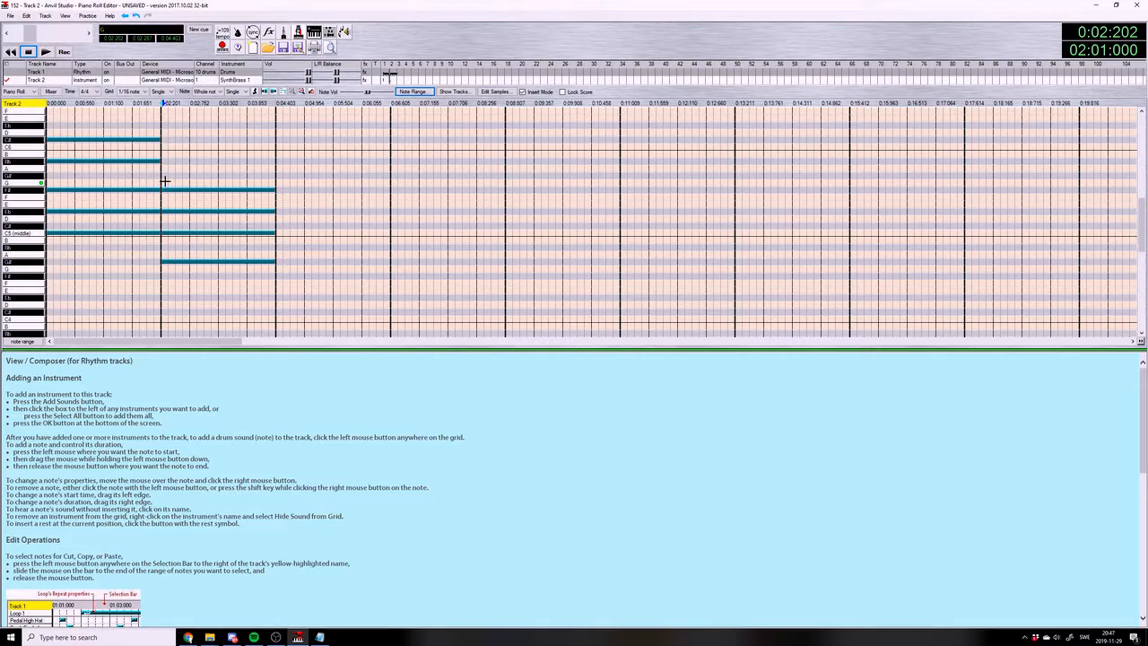
pyautogui.scroll(1, 165, 178)
pyautogui.click(165, 126)
pyautogui.click(45, 52)
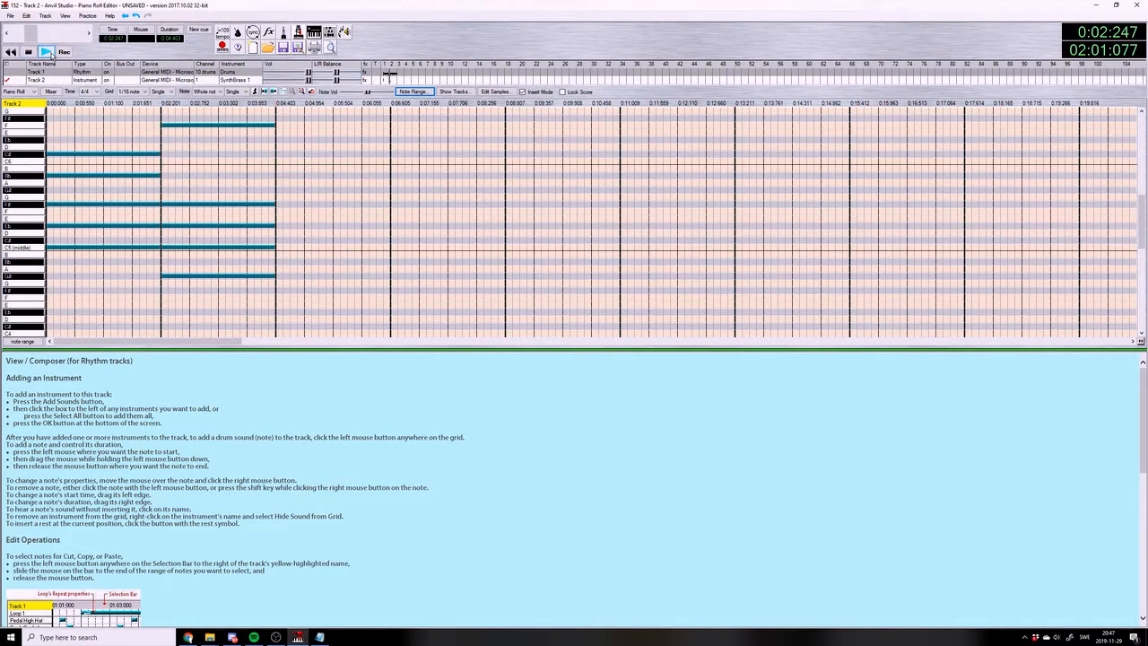
pyautogui.click(28, 52)
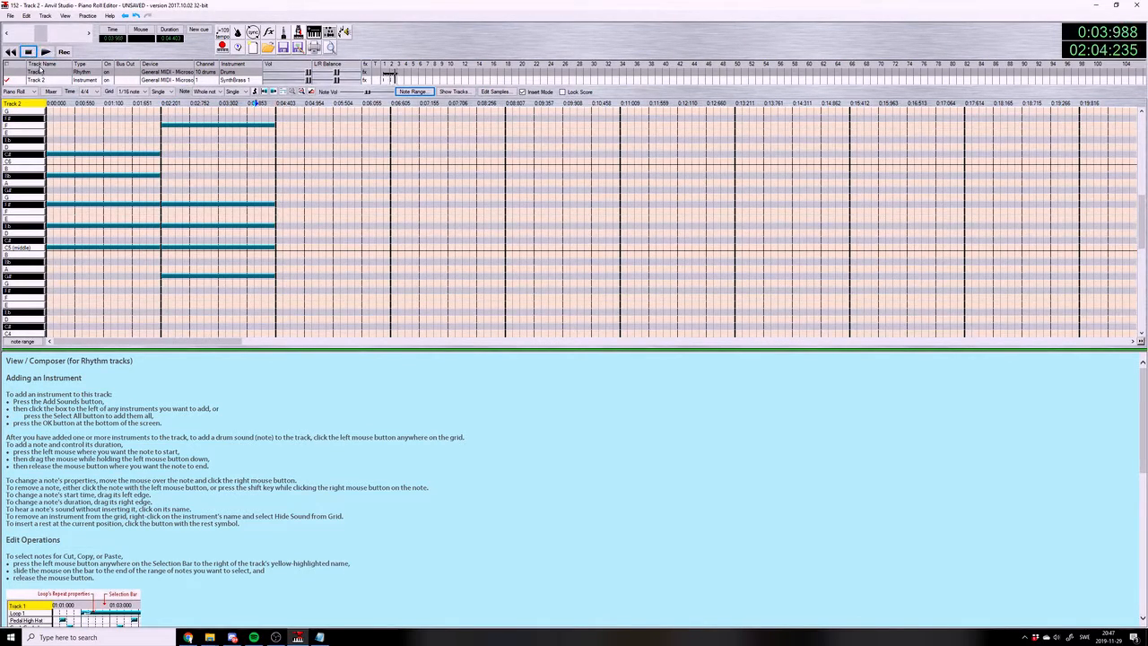
# Check the chord list, enter Ebm11 in measure 3 as whole notes Eb4, F#4, Bb4, C#5 and G#5, and play it back
pyautogui.click(319, 637)
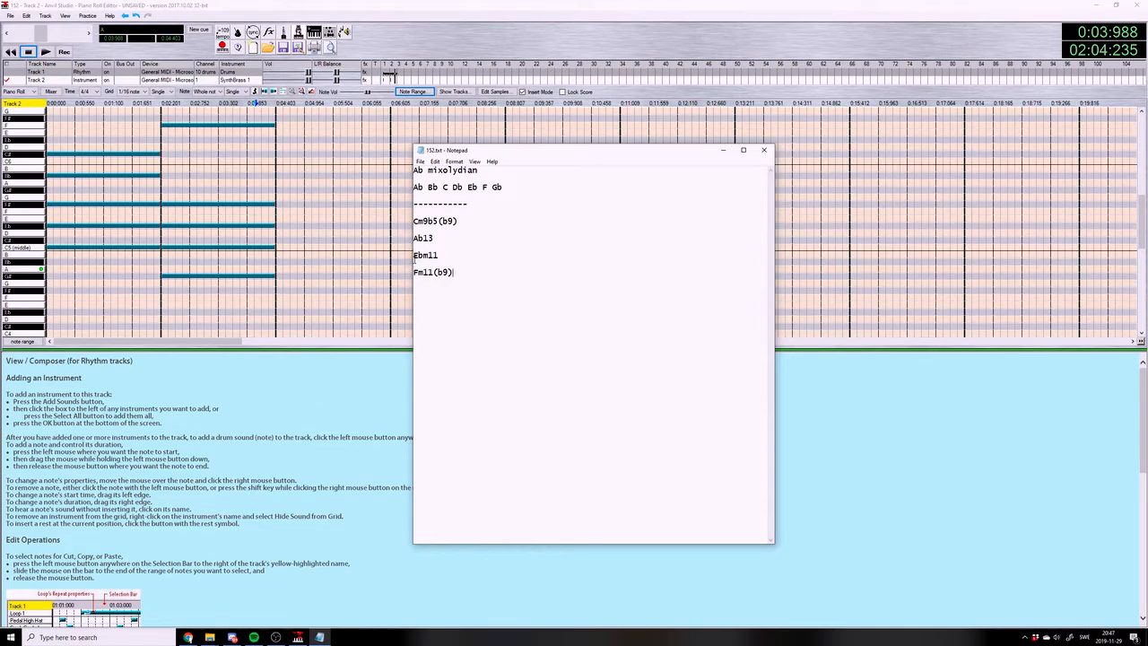
pyautogui.click(274, 312)
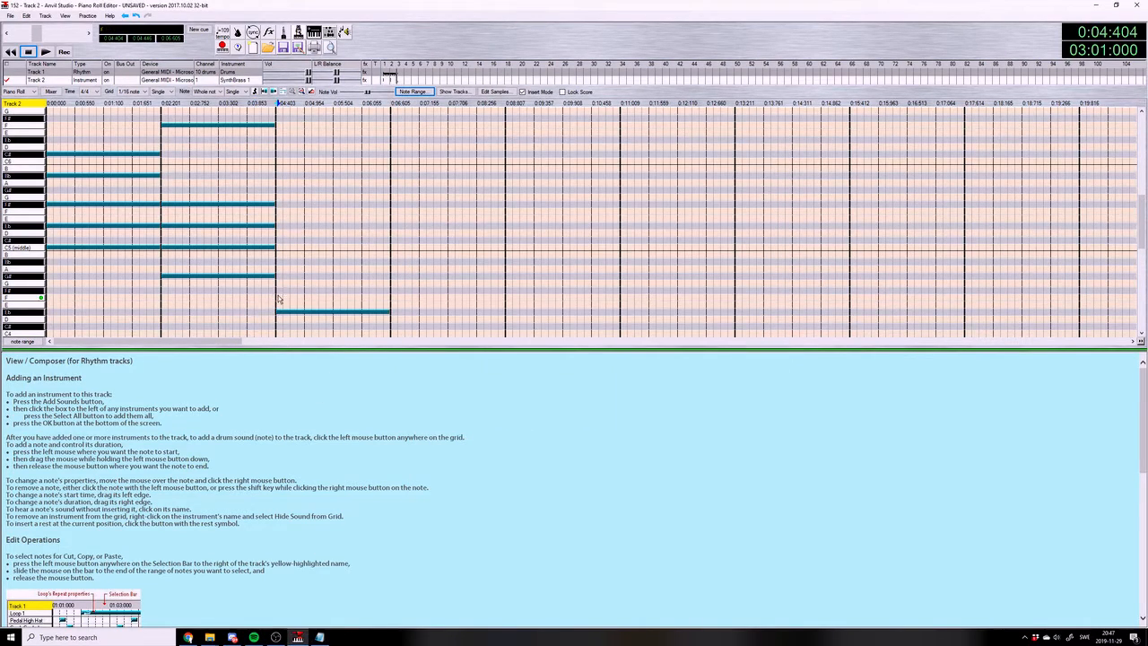
pyautogui.click(278, 288)
pyautogui.click(278, 261)
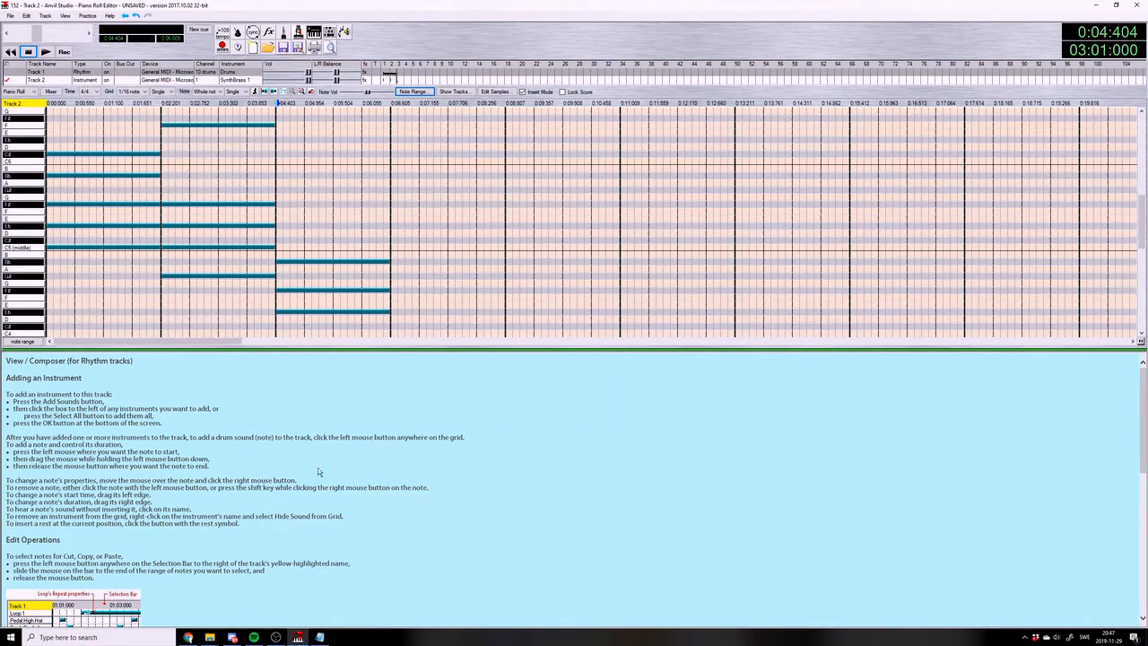
pyautogui.click(276, 239)
pyautogui.click(323, 638)
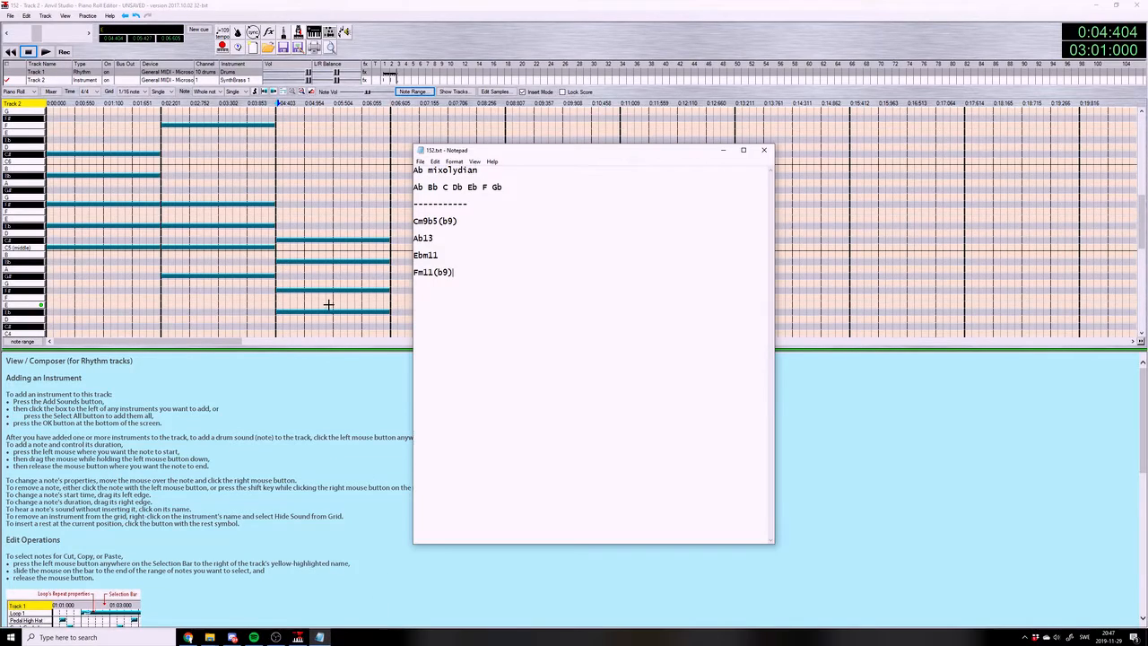
pyautogui.click(279, 188)
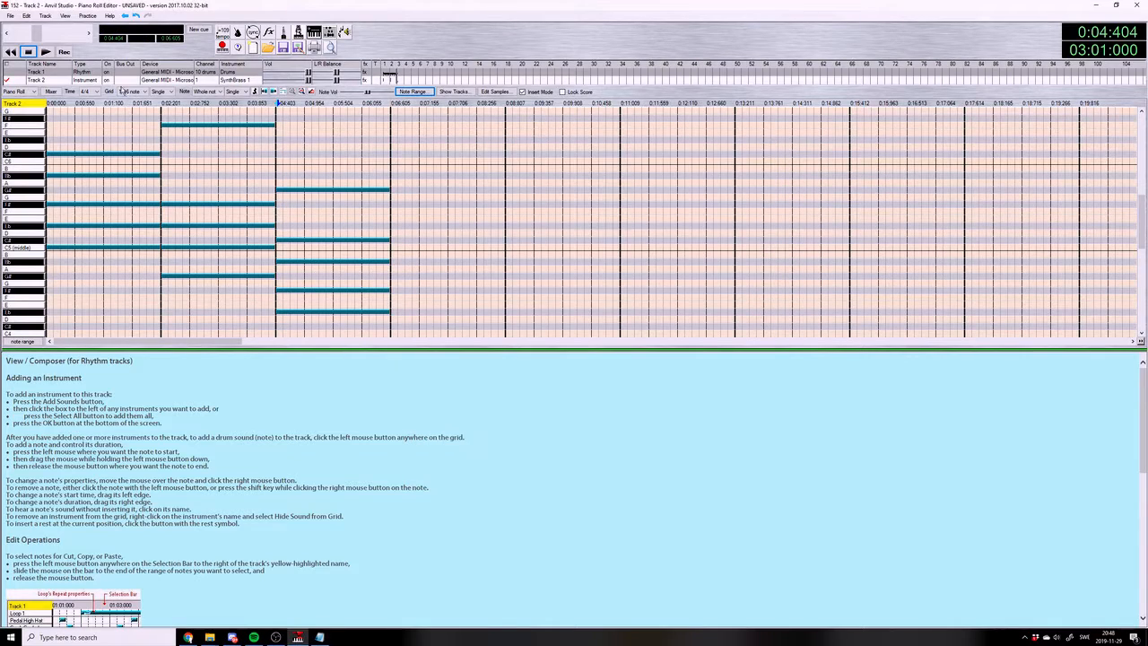
pyautogui.click(44, 51)
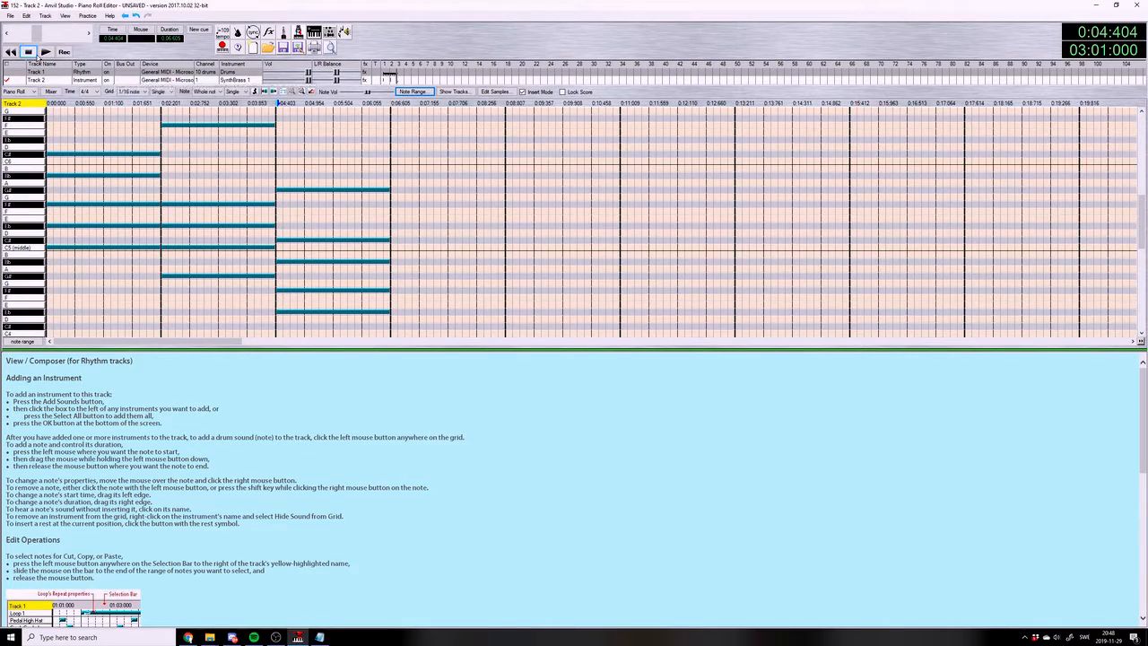
pyautogui.click(30, 52)
# Try an added F5 in measure 3's chord, remove it, and compare the playback with and without it
pyautogui.click(280, 210)
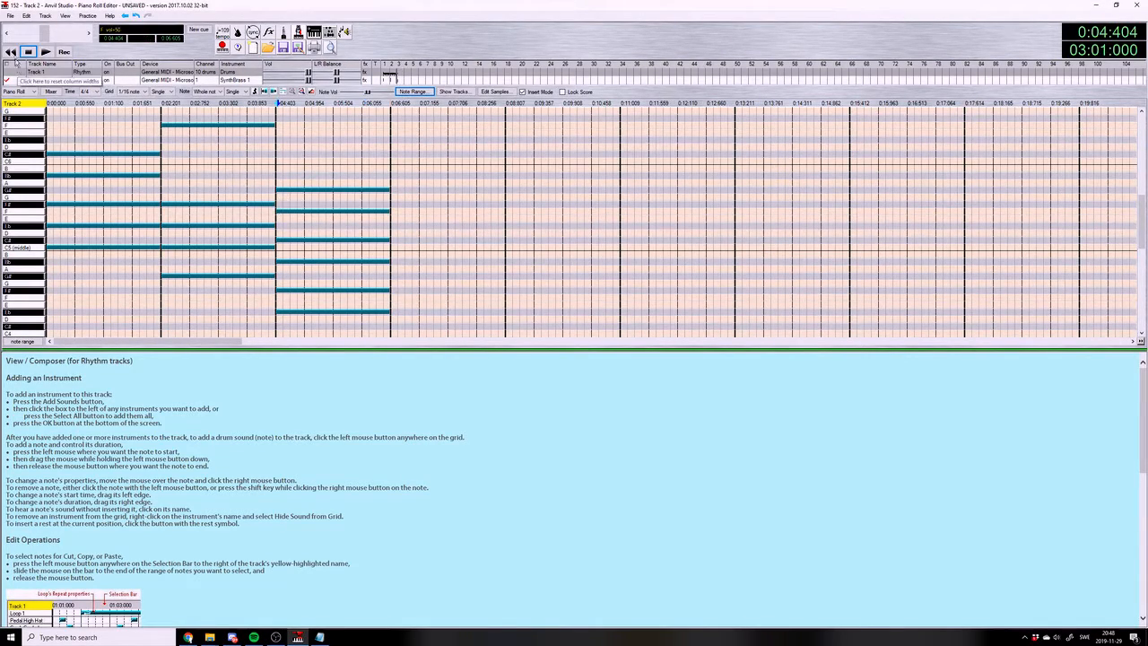
pyautogui.click(44, 51)
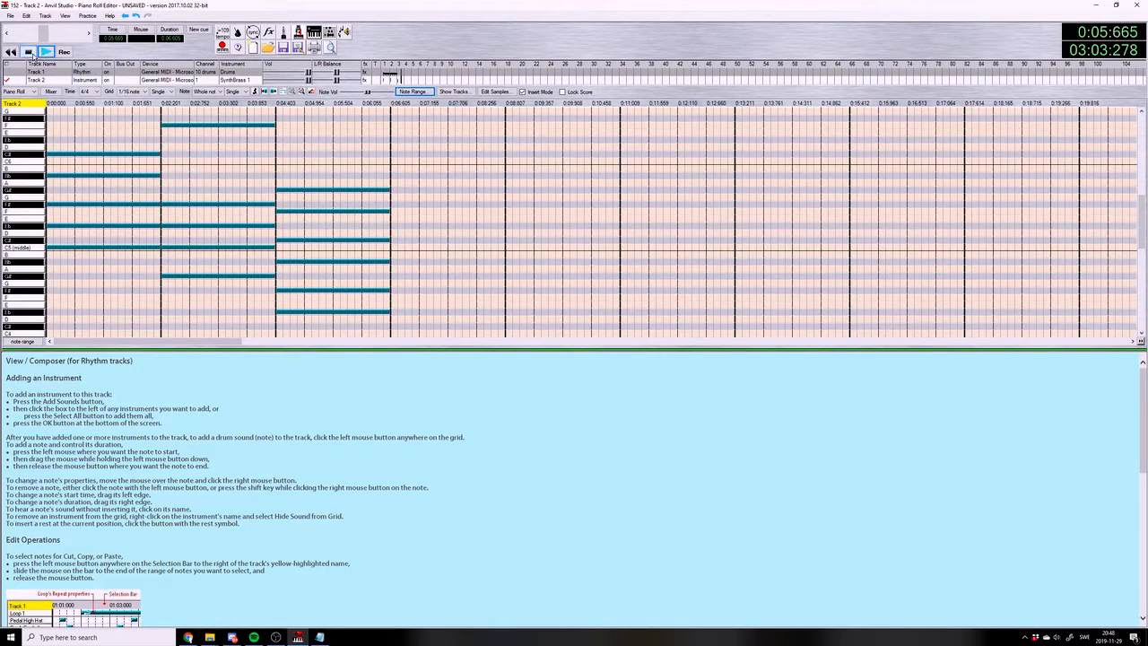
pyautogui.click(294, 211)
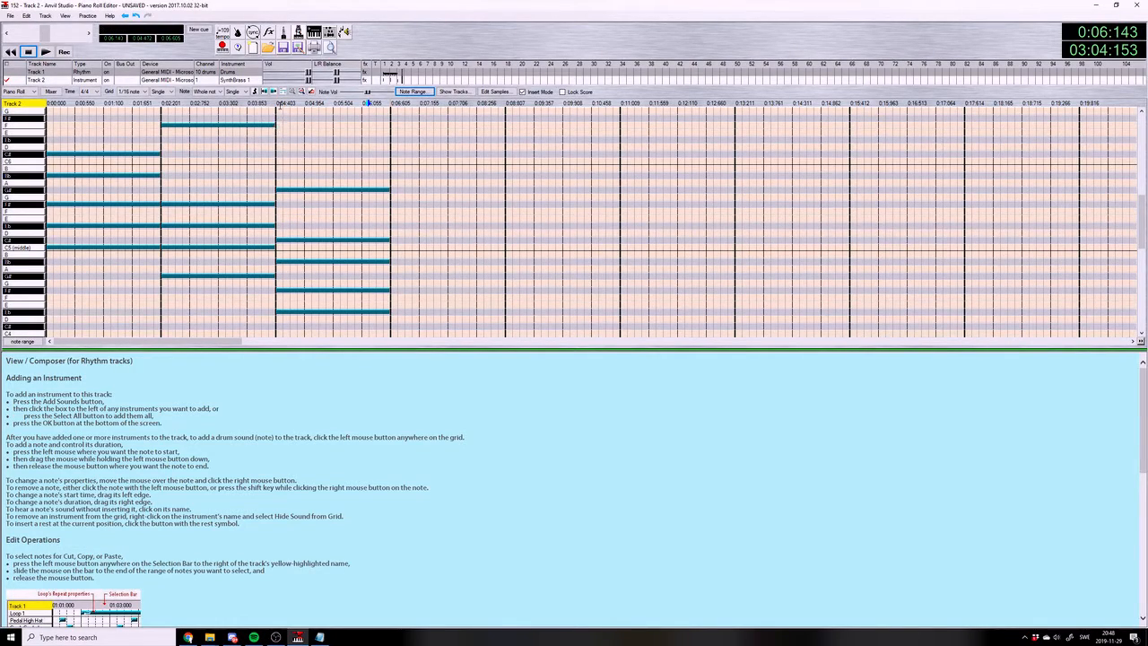
pyautogui.click(45, 51)
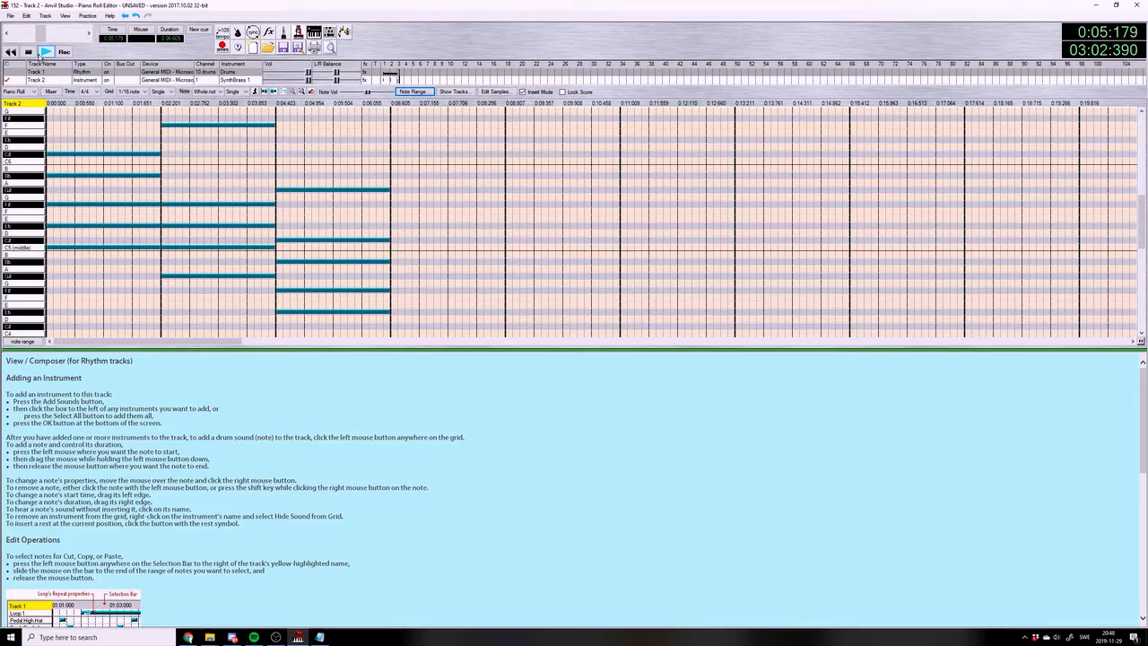
pyautogui.click(29, 53)
pyautogui.click(280, 208)
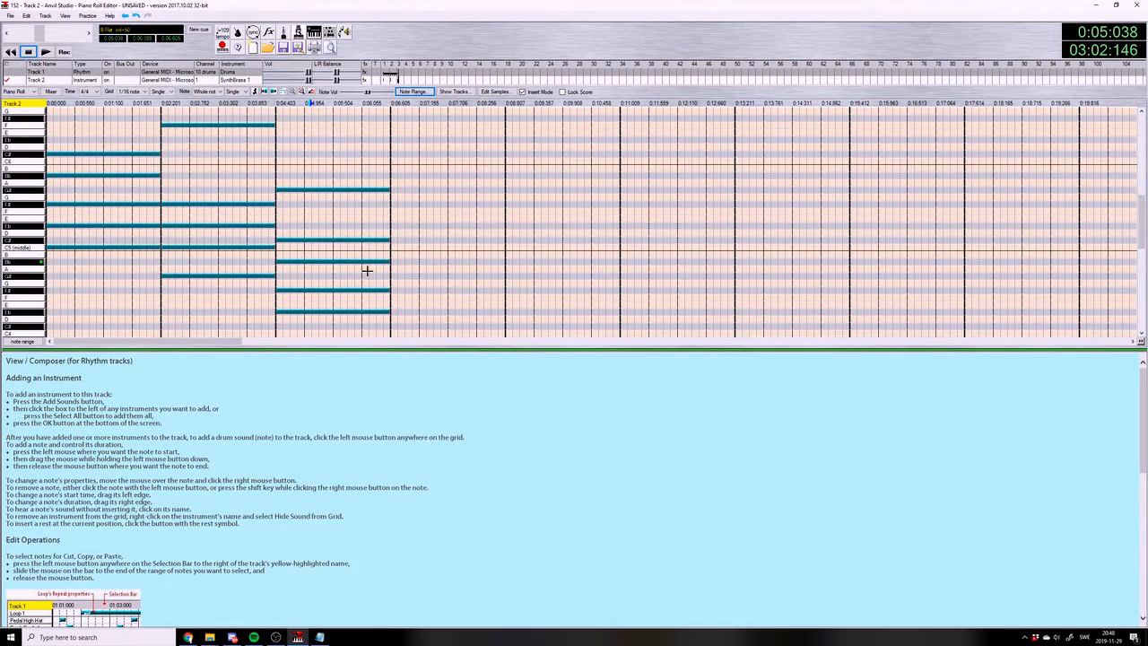
# Check the chord list, enter Fm11(b9) in measure 4 as whole notes F4, G#4, C5, Eb5, F#5 and Bb5, and play it
pyautogui.click(318, 637)
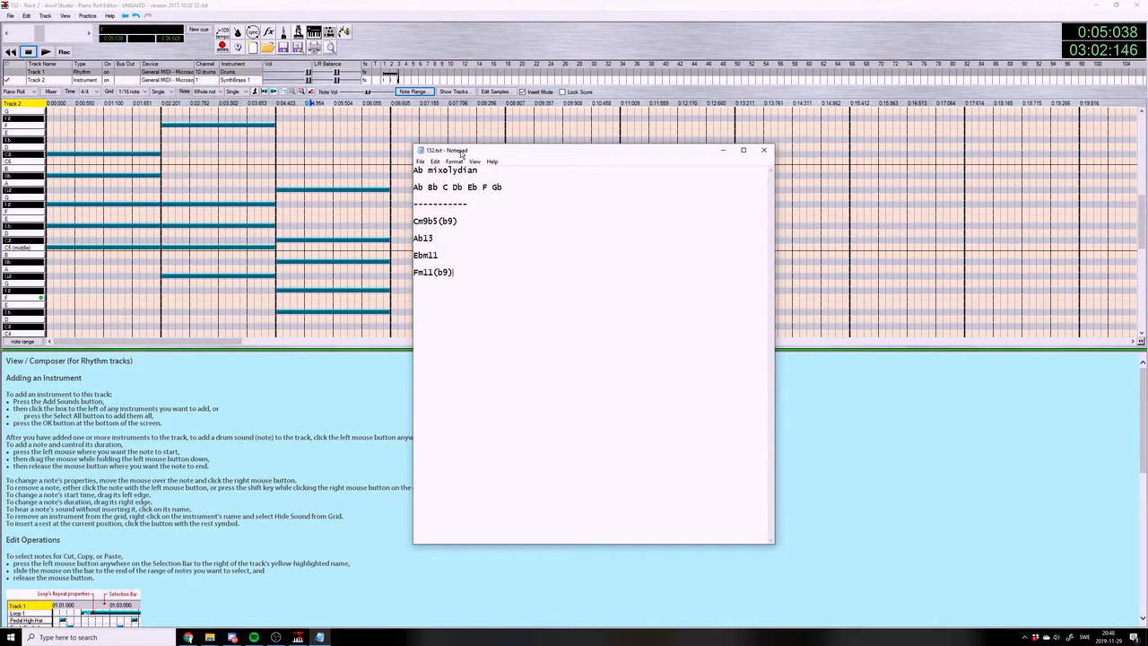
pyautogui.moveTo(461, 152); pyautogui.dragTo(557, 138)
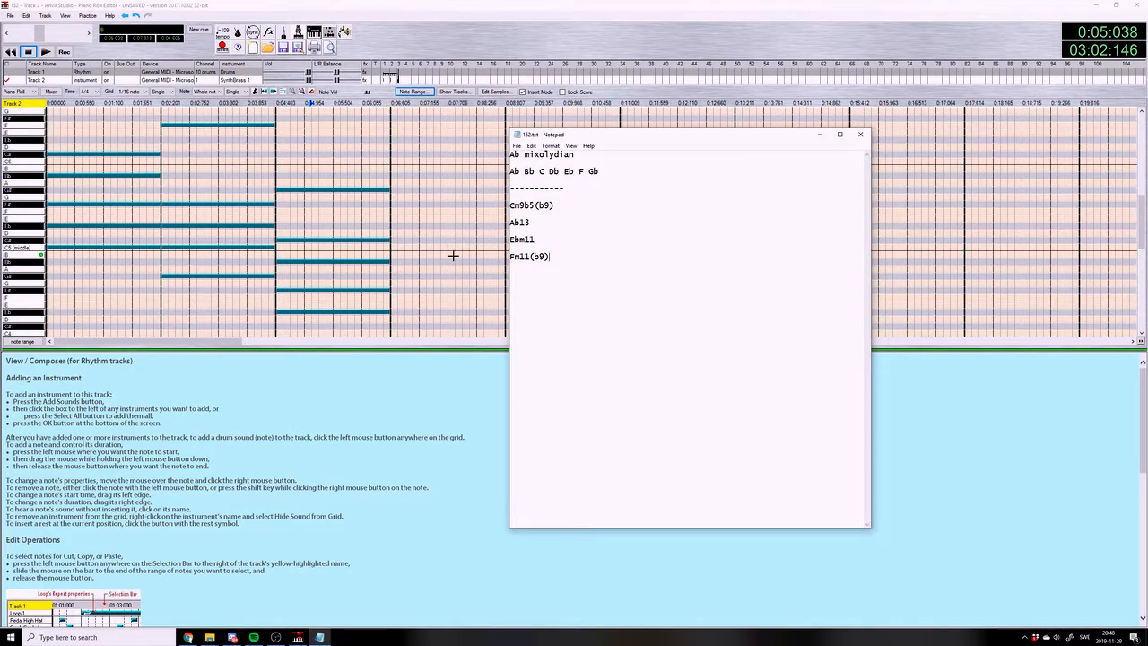
pyautogui.click(392, 297)
pyautogui.click(392, 276)
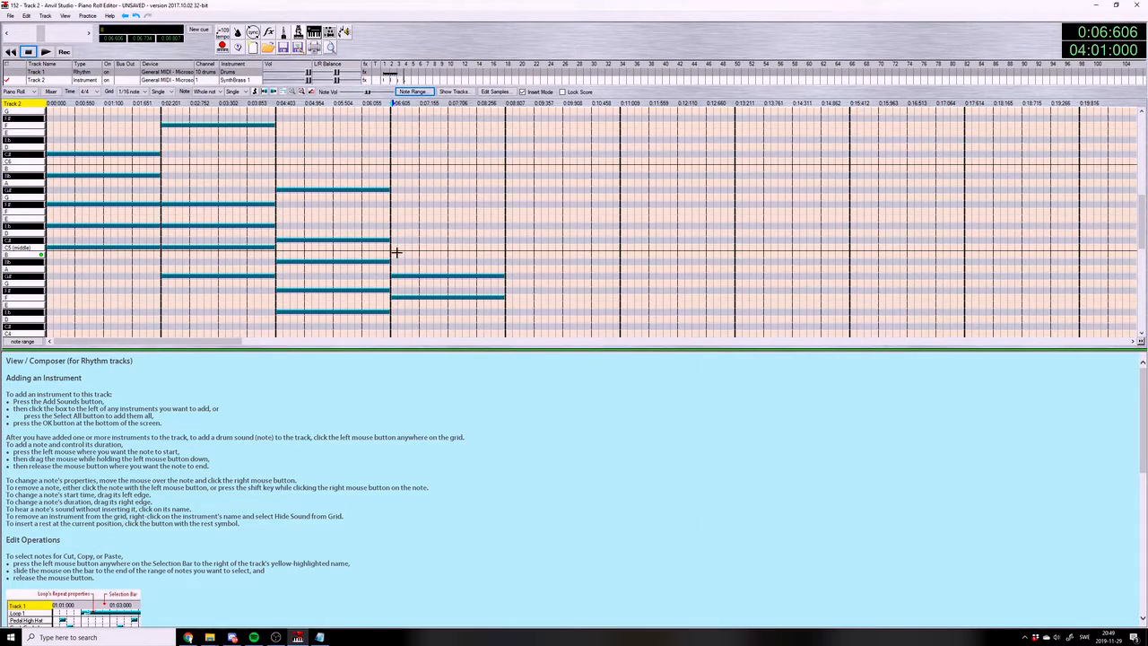
pyautogui.click(392, 247)
pyautogui.click(392, 226)
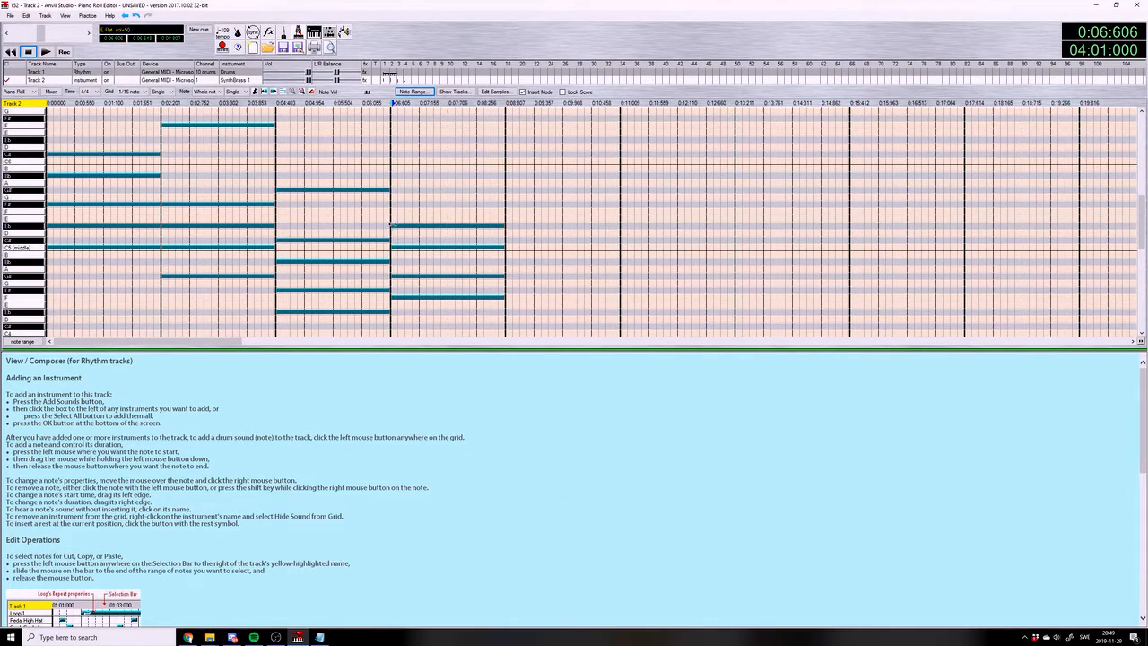
pyautogui.click(392, 174)
pyautogui.click(43, 52)
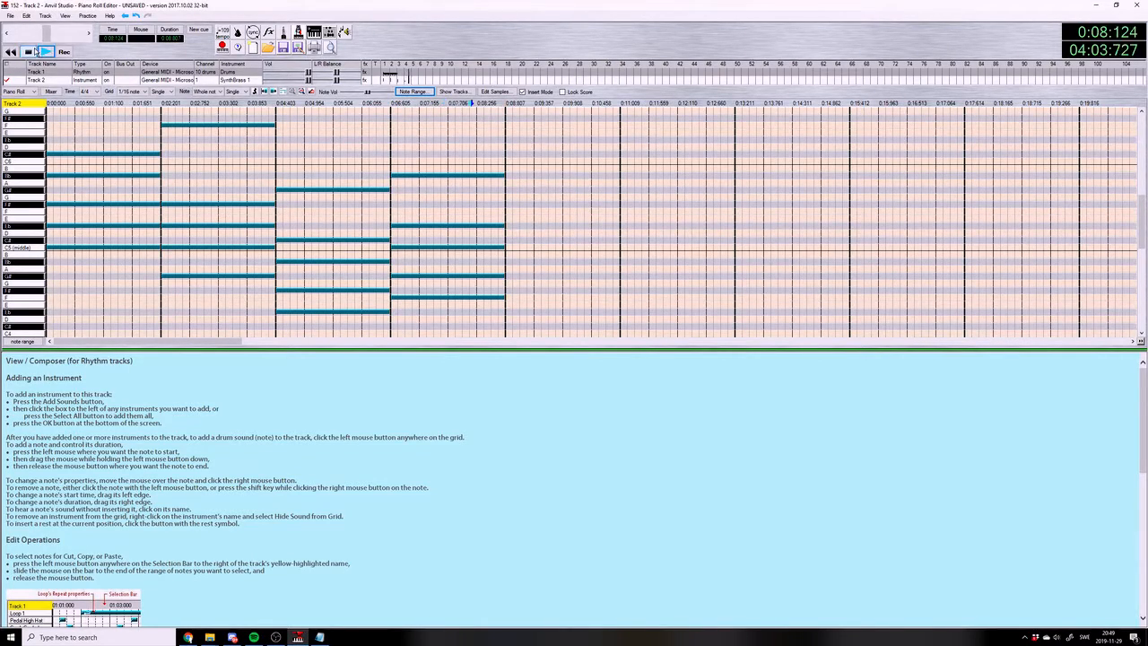
pyautogui.click(392, 203)
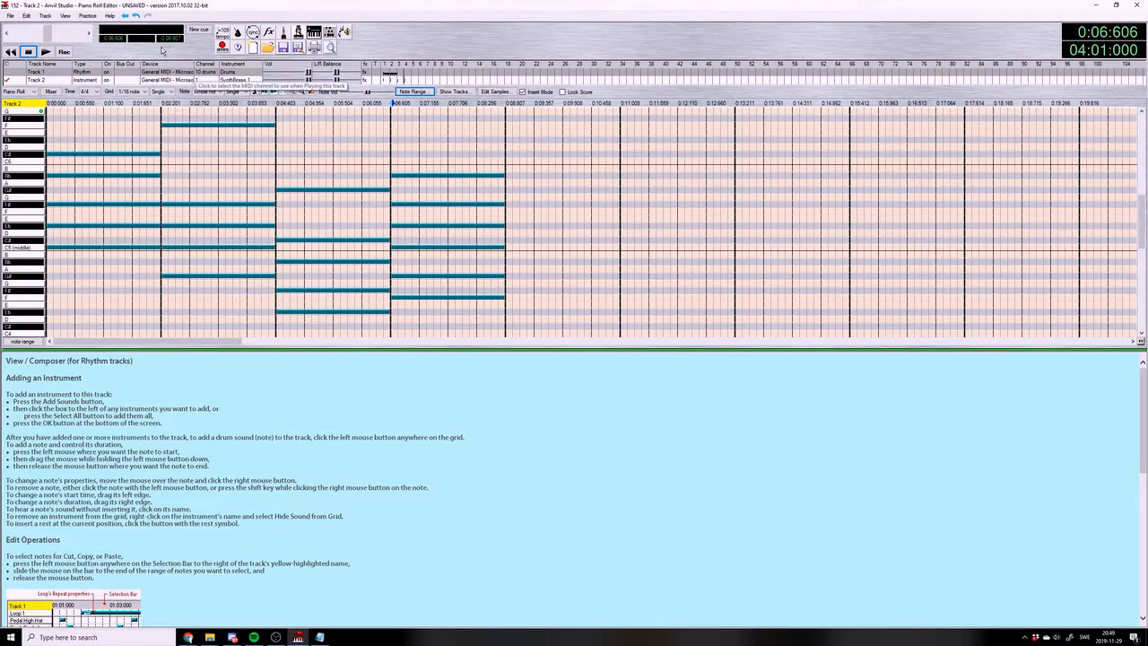
pyautogui.click(43, 52)
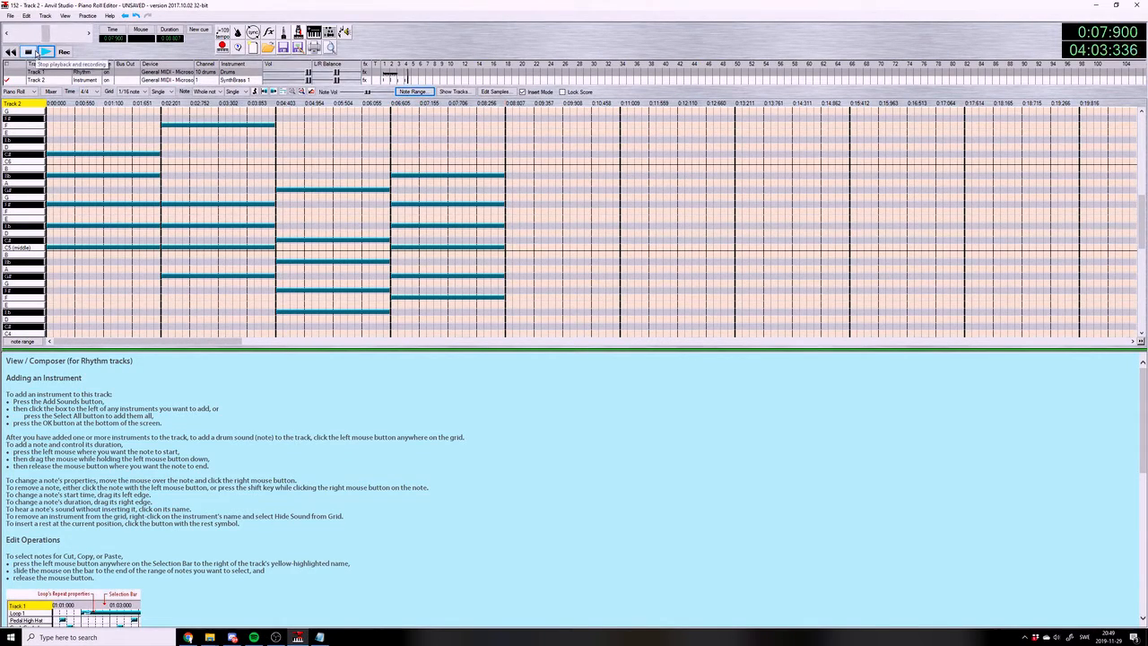
pyautogui.hotkey('alt', 'Tab')
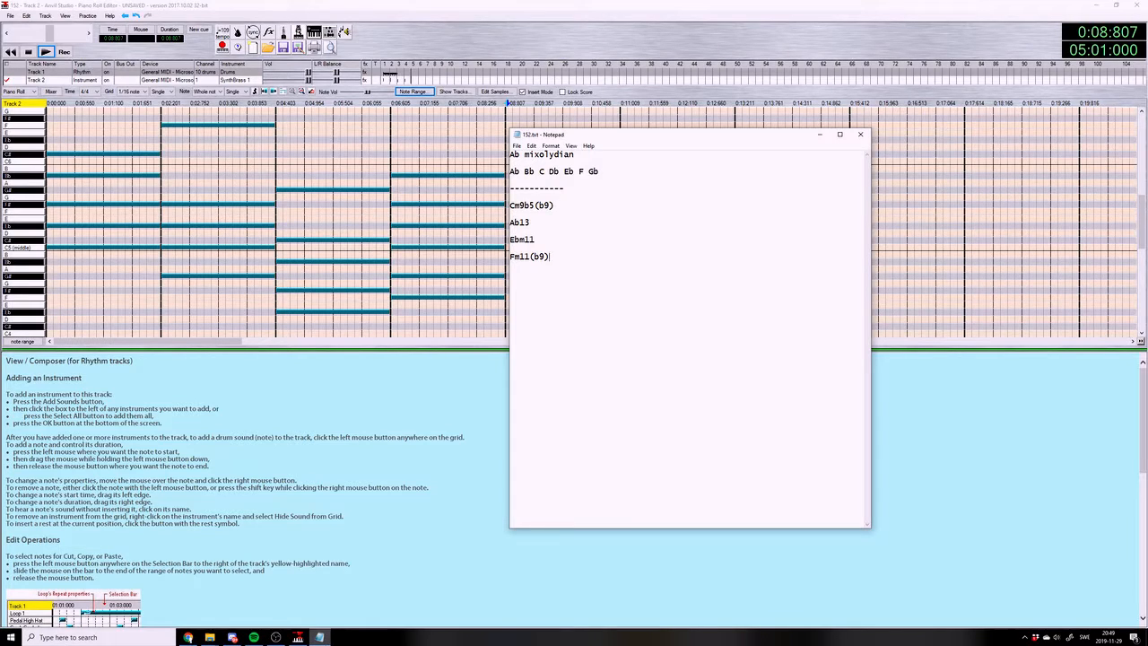
pyautogui.hotkey('alt', 'Tab')
pyautogui.click(277, 637)
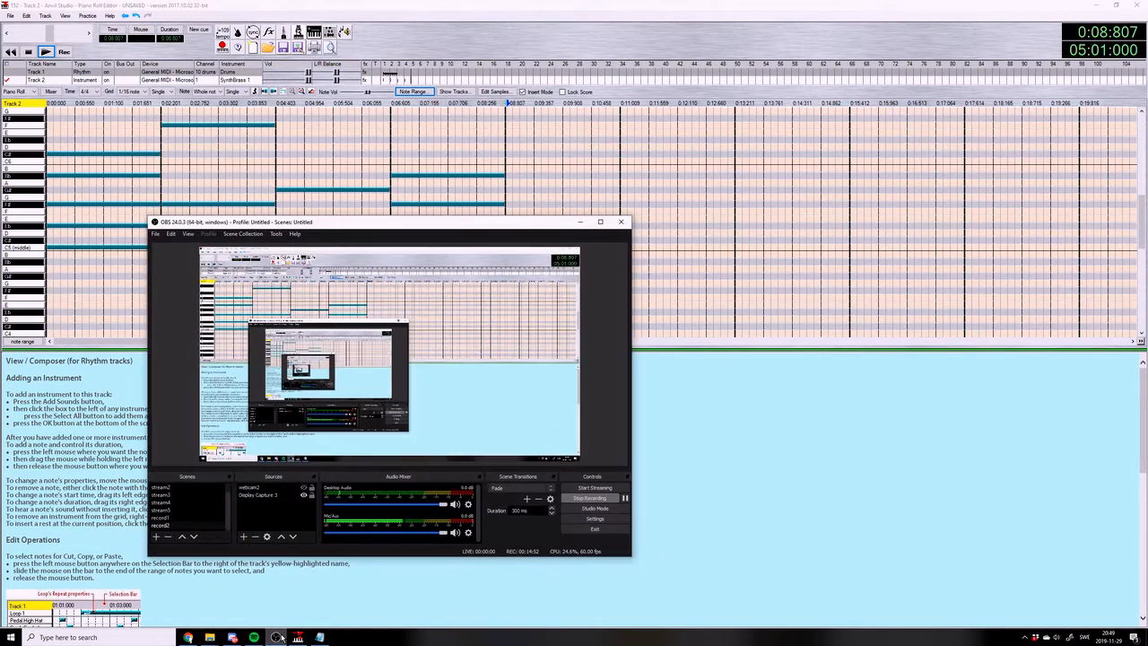
pyautogui.click(278, 636)
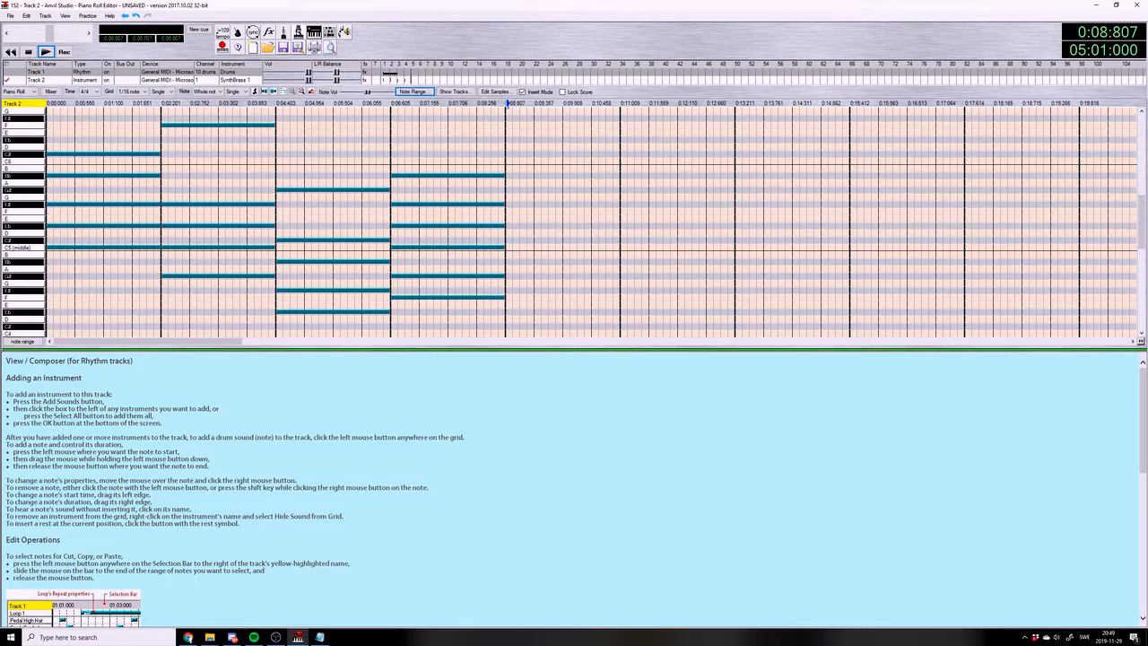
# Copy the four chords of measures 1 to 4 on the SynthBrass 1 track and paste them at measure 5
pyautogui.moveTo(36, 117); pyautogui.dragTo(4, 107)
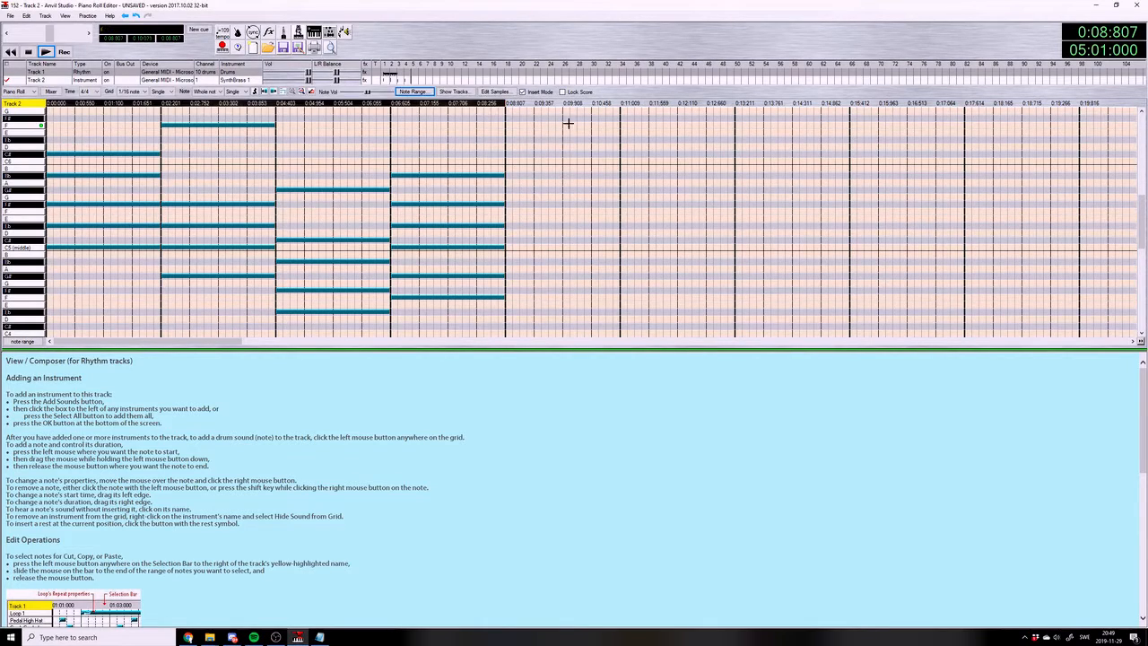
pyautogui.click(507, 104)
pyautogui.hotkey('ctrl', 'v')
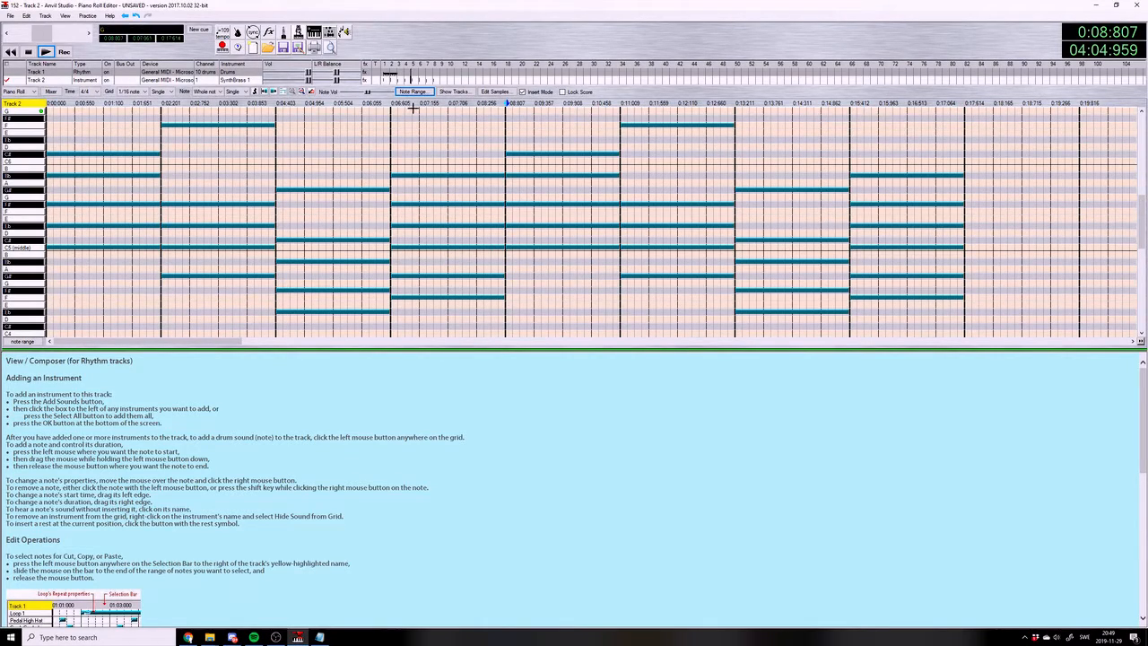
# In the Mixer view, copy the two-measure drum pattern and paste it at measures 3, 5 and 7
pyautogui.click(65, 16)
pyautogui.click(78, 26)
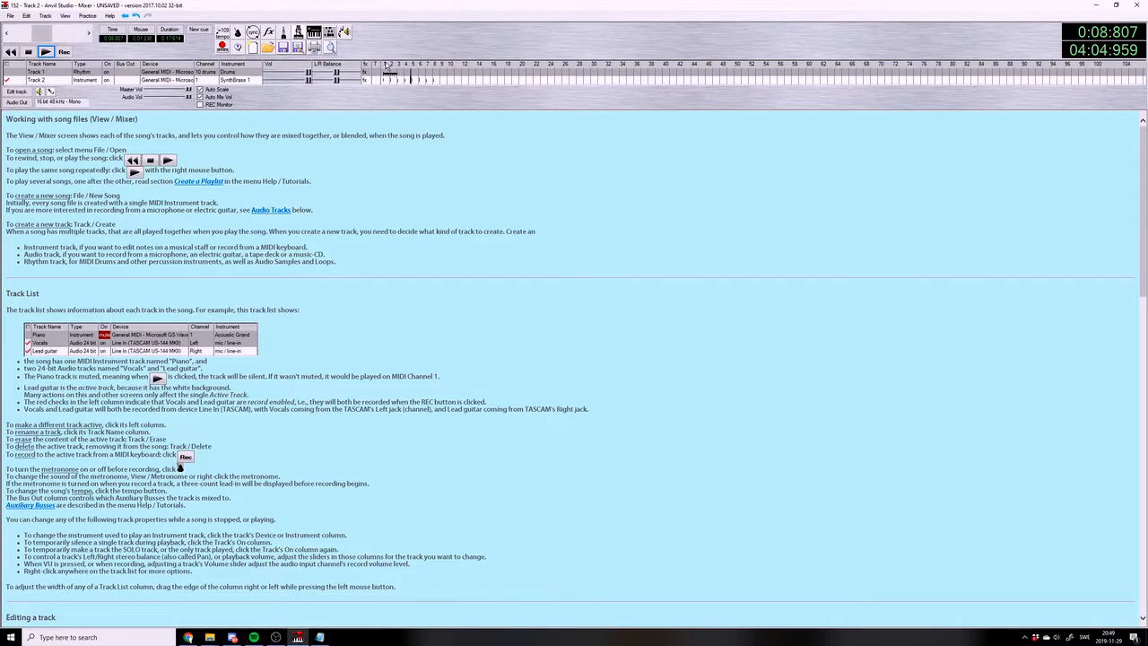
pyautogui.click(400, 74)
pyautogui.hotkey('ctrl', 'v')
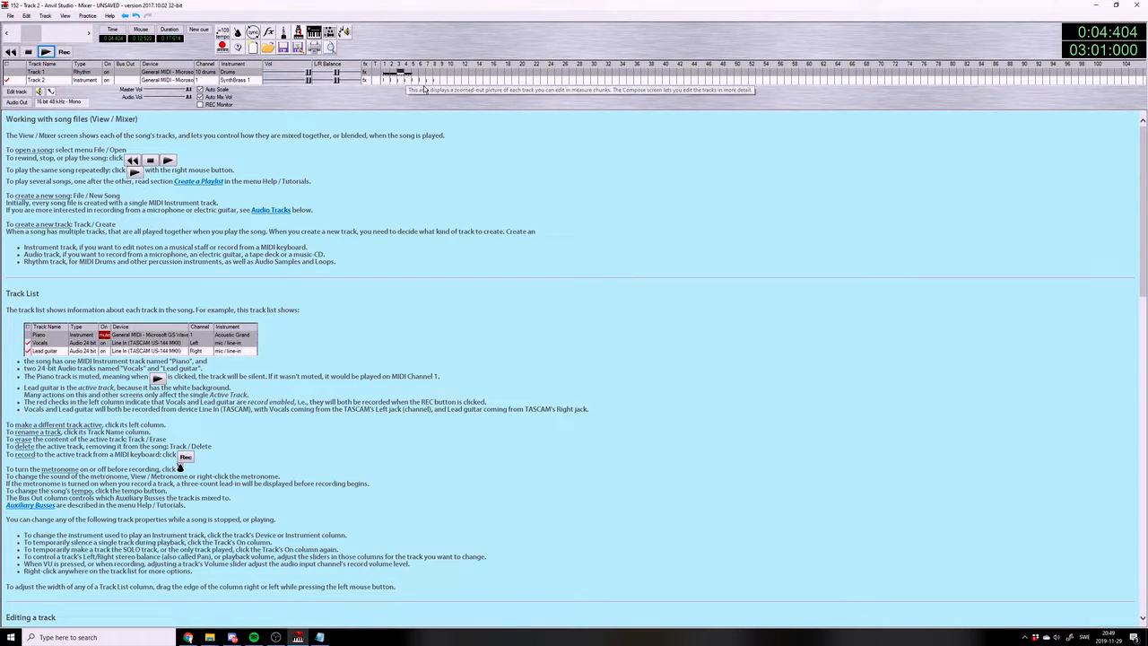
pyautogui.click(414, 74)
pyautogui.hotkey('ctrl', 'v')
pyautogui.click(429, 74)
pyautogui.hotkey('ctrl', 'v')
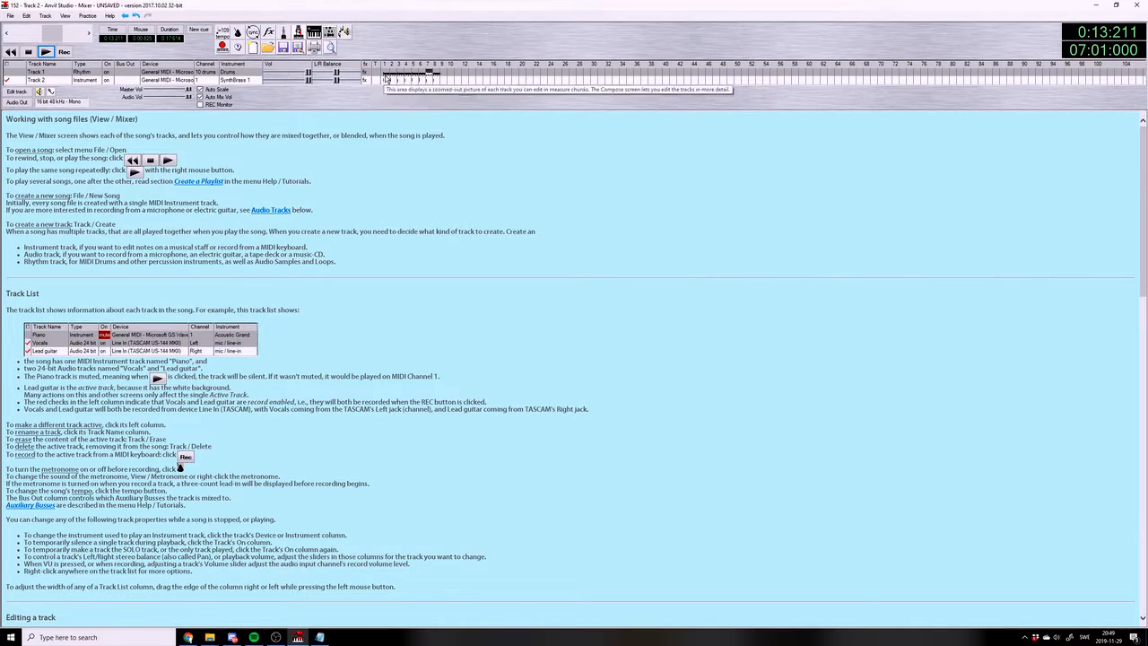
# Play the song in Track 2's piano roll, lower the SynthBrass 1 and drum track volumes, and save the song
pyautogui.click(46, 52)
pyautogui.click(25, 93)
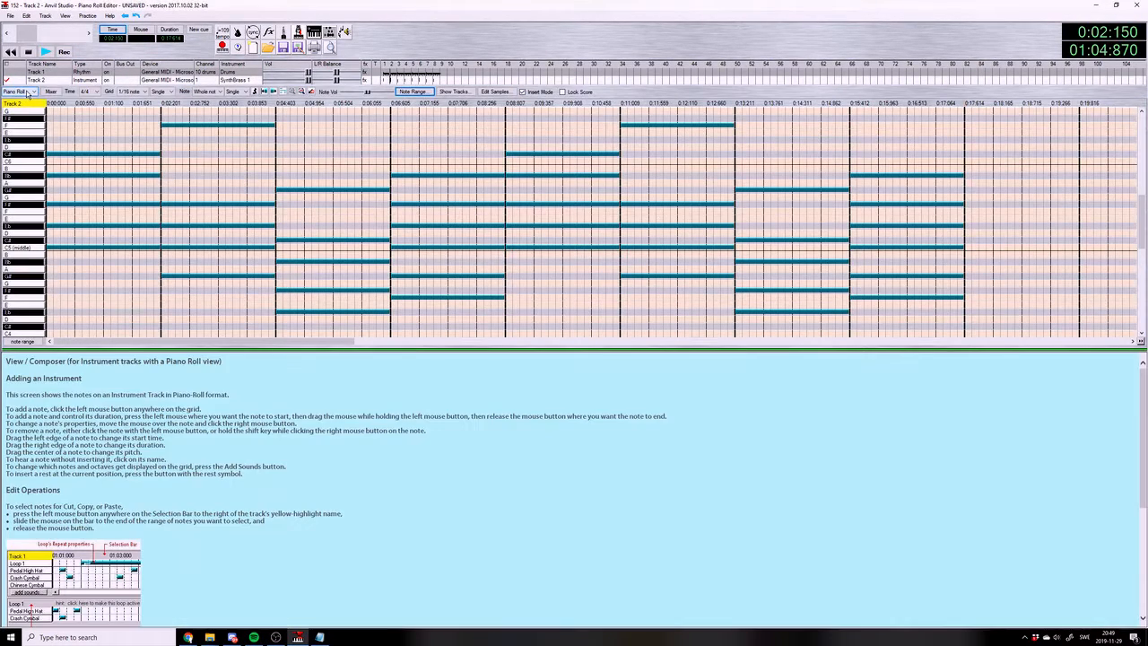
pyautogui.click(281, 82)
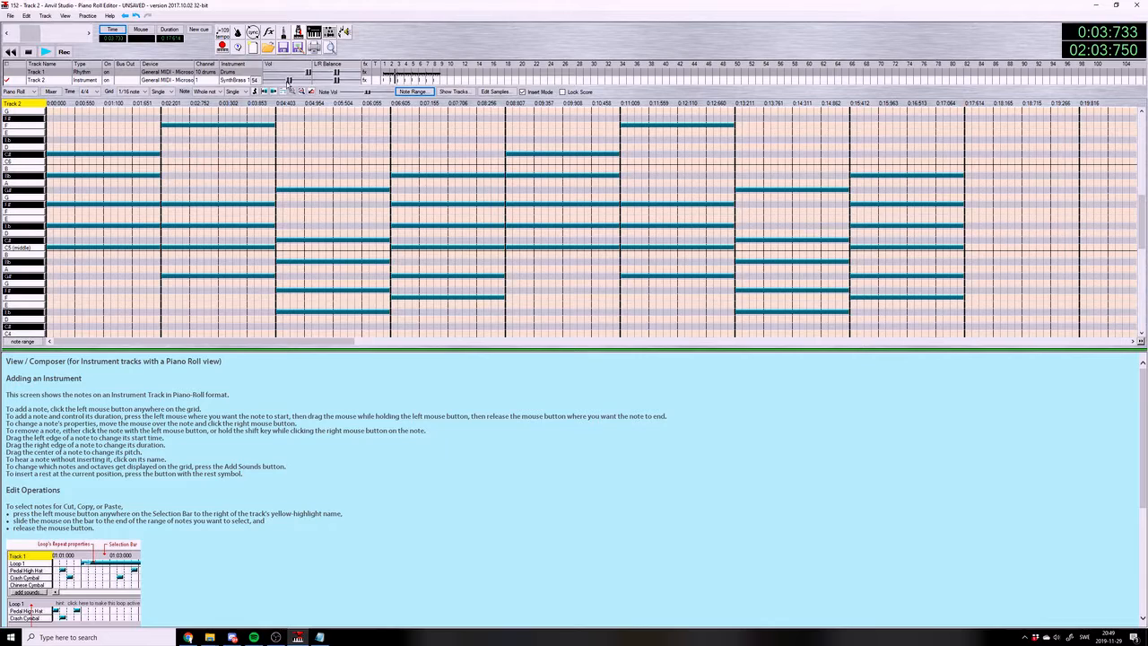
pyautogui.click(289, 73)
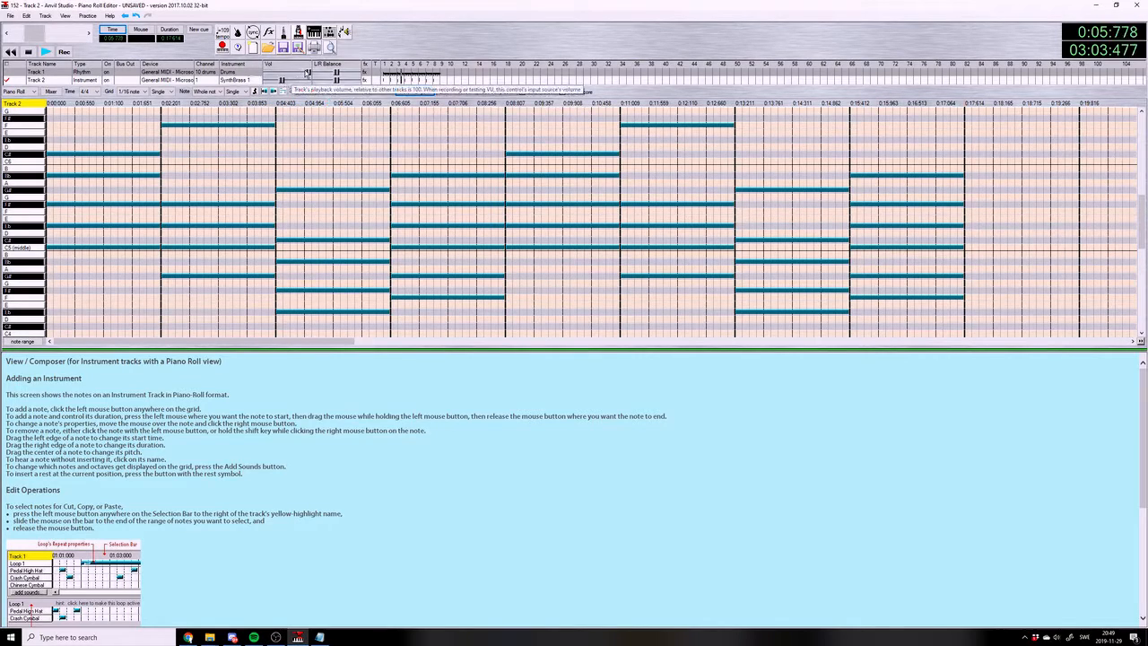
pyautogui.moveTo(290, 74); pyautogui.dragTo(285, 73)
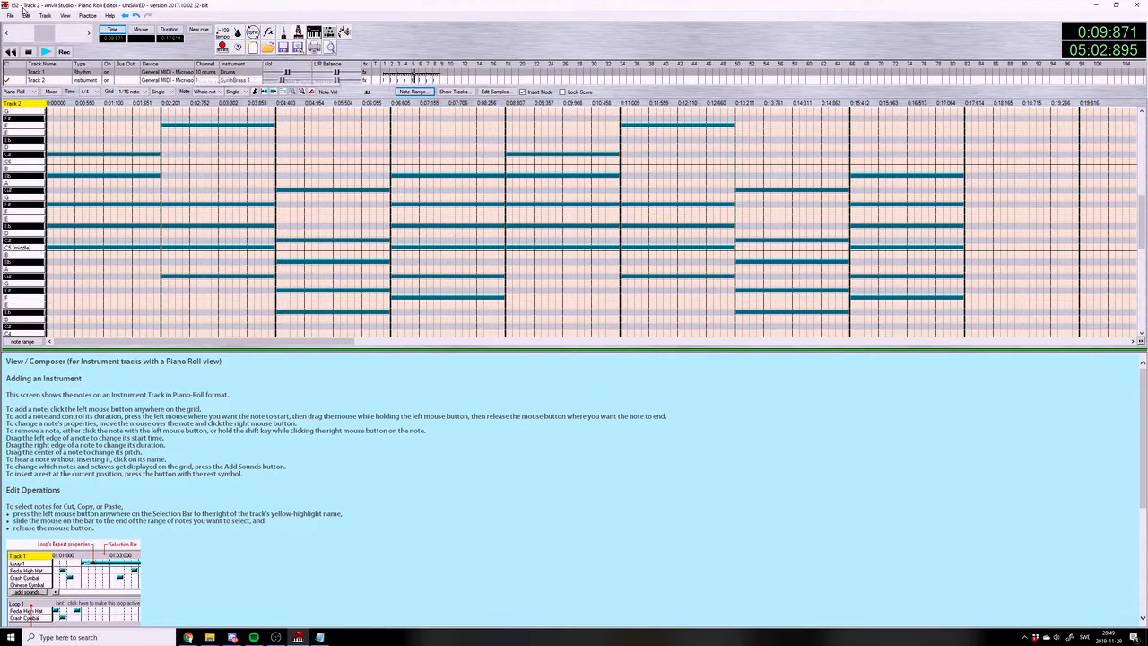
pyautogui.click(10, 15)
pyautogui.click(37, 67)
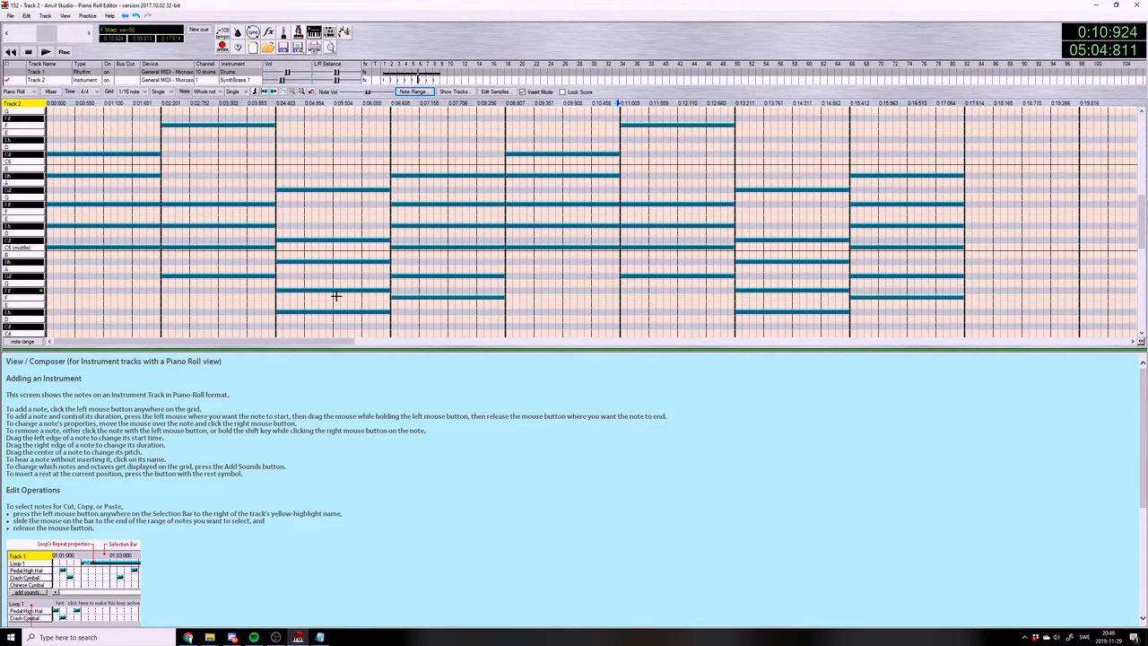
# Lower the drum and SynthBrass 1 volumes slightly more while checking the balance in playback from beat 3 of measure 3
pyautogui.moveTo(287, 74); pyautogui.dragTo(285, 74)
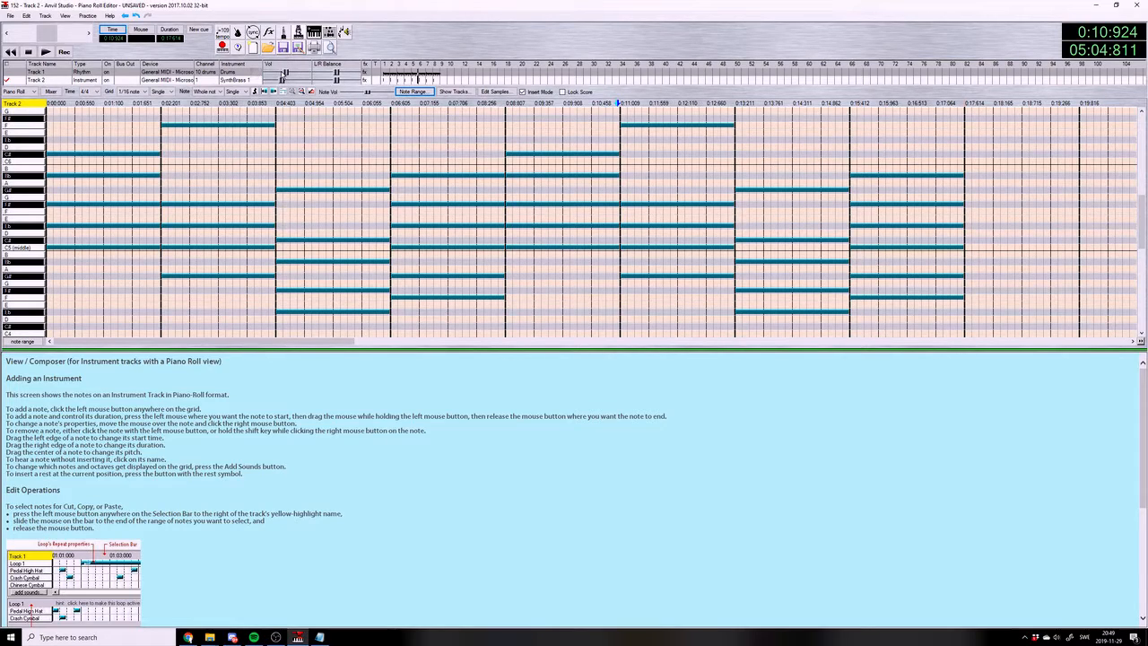
pyautogui.click(337, 103)
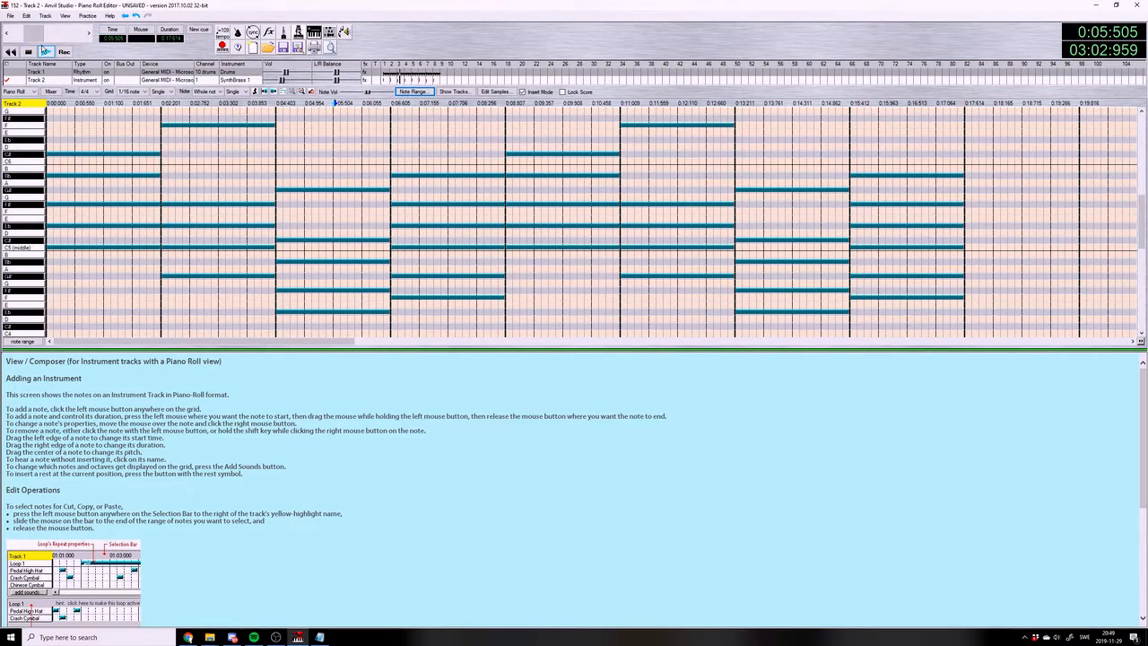
pyautogui.click(44, 51)
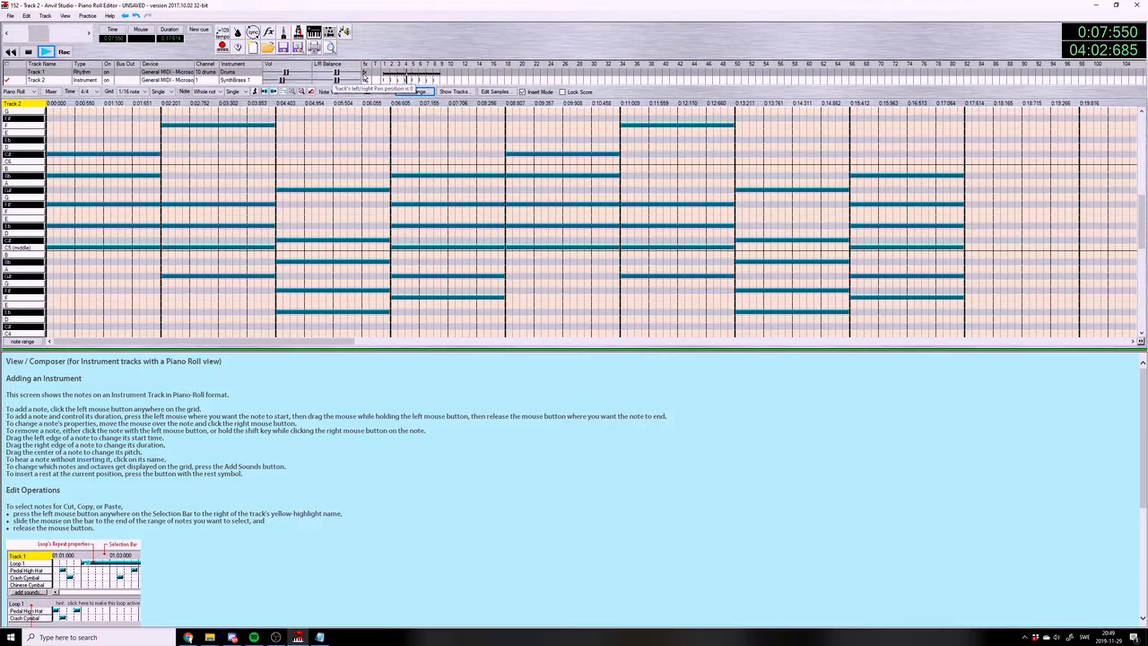
pyautogui.moveTo(279, 80)
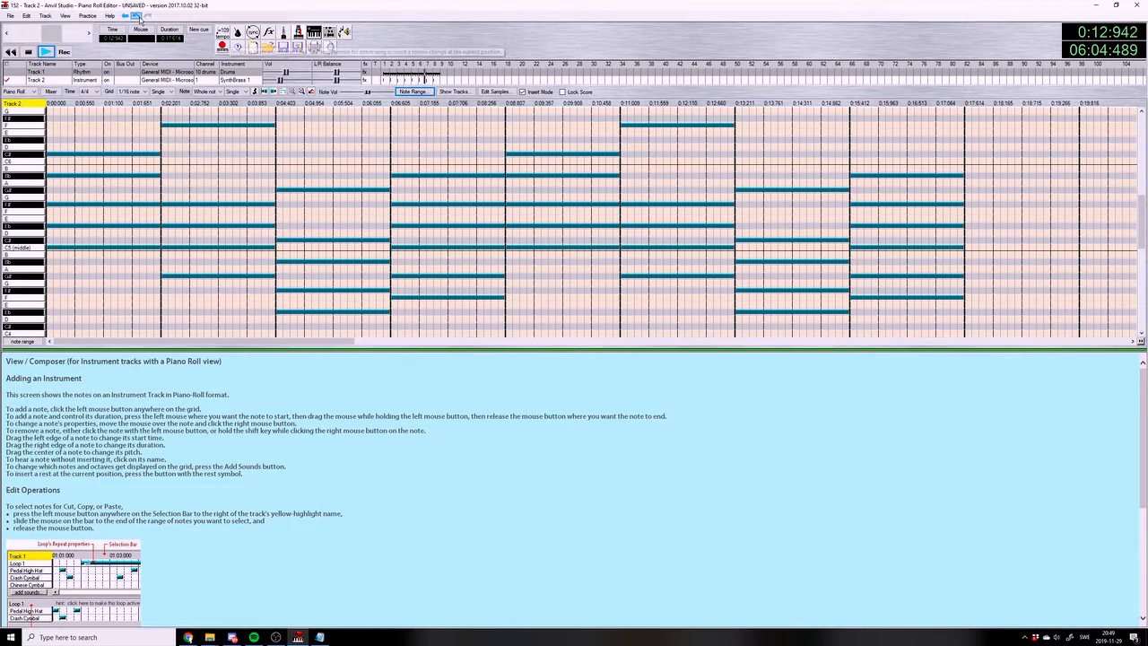
# Add the Crash Cymbal sound to the drum track, with a hit at the start of measure 1 and none around measure 7
pyautogui.click(38, 72)
pyautogui.click(29, 53)
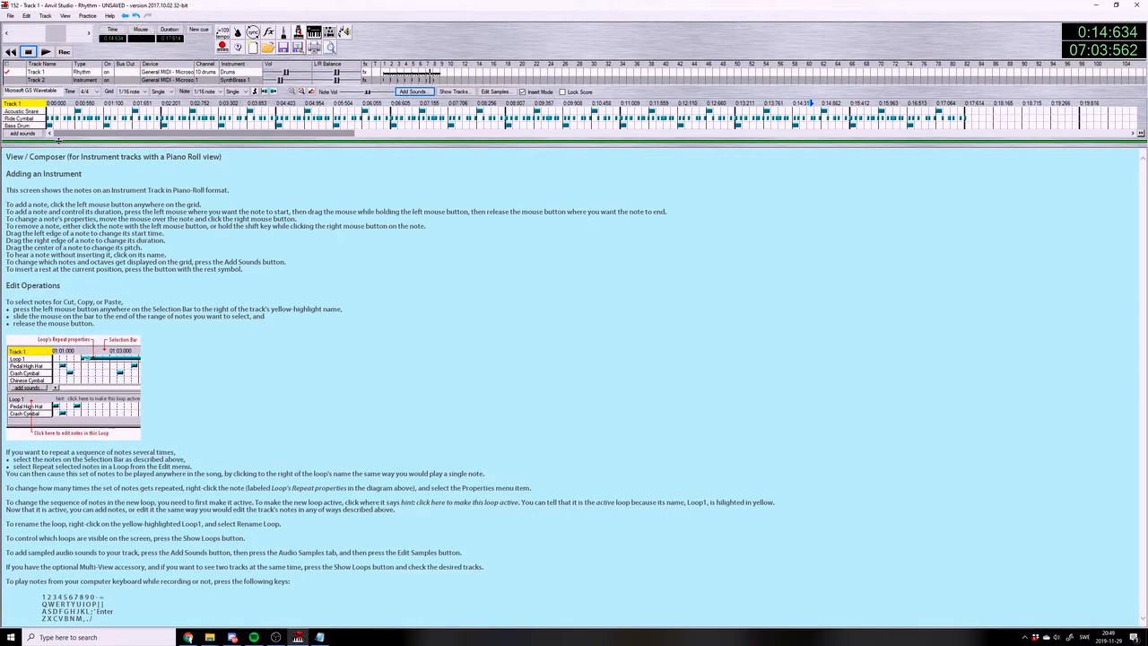
pyautogui.click(24, 133)
pyautogui.click(31, 130)
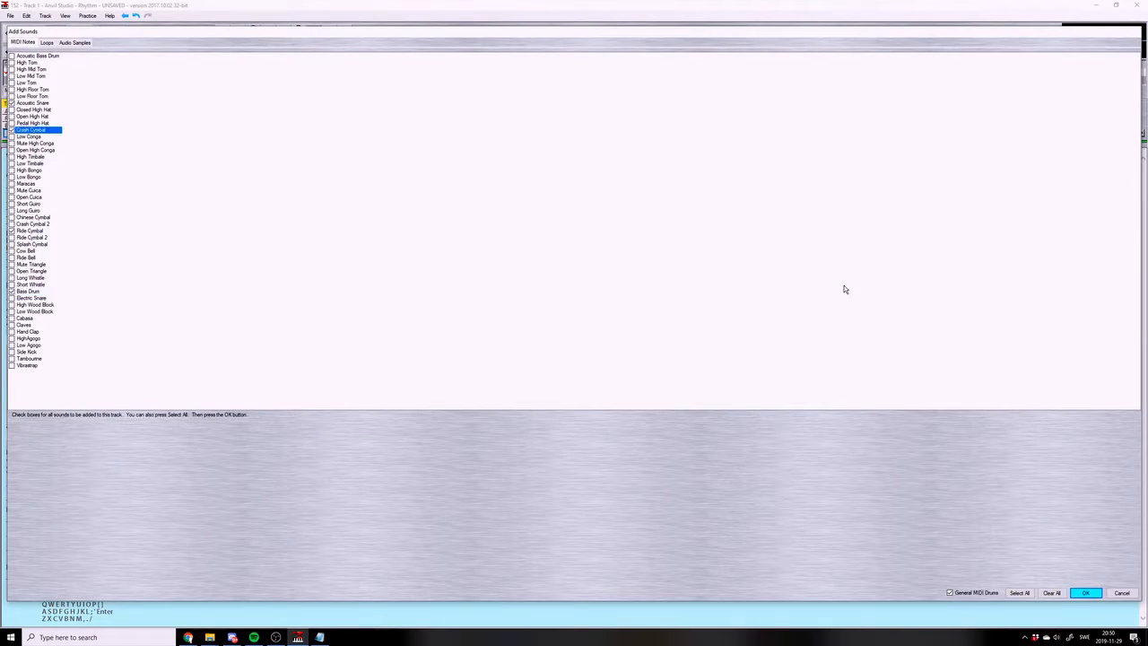
pyautogui.click(1085, 593)
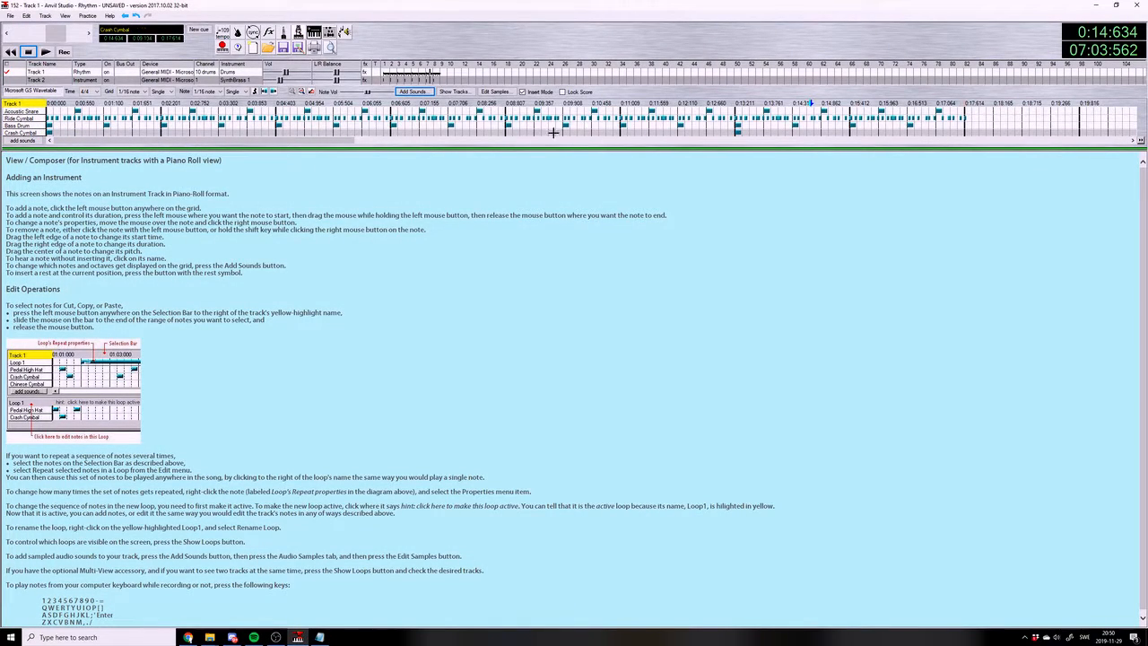
pyautogui.click(736, 131)
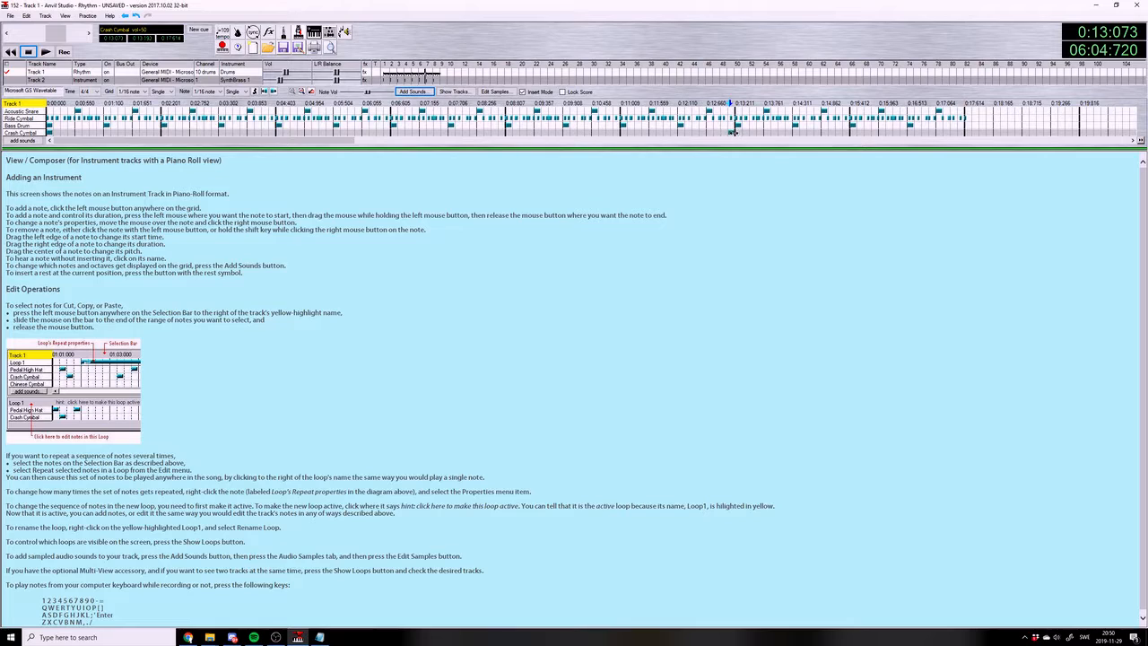
pyautogui.click(727, 132)
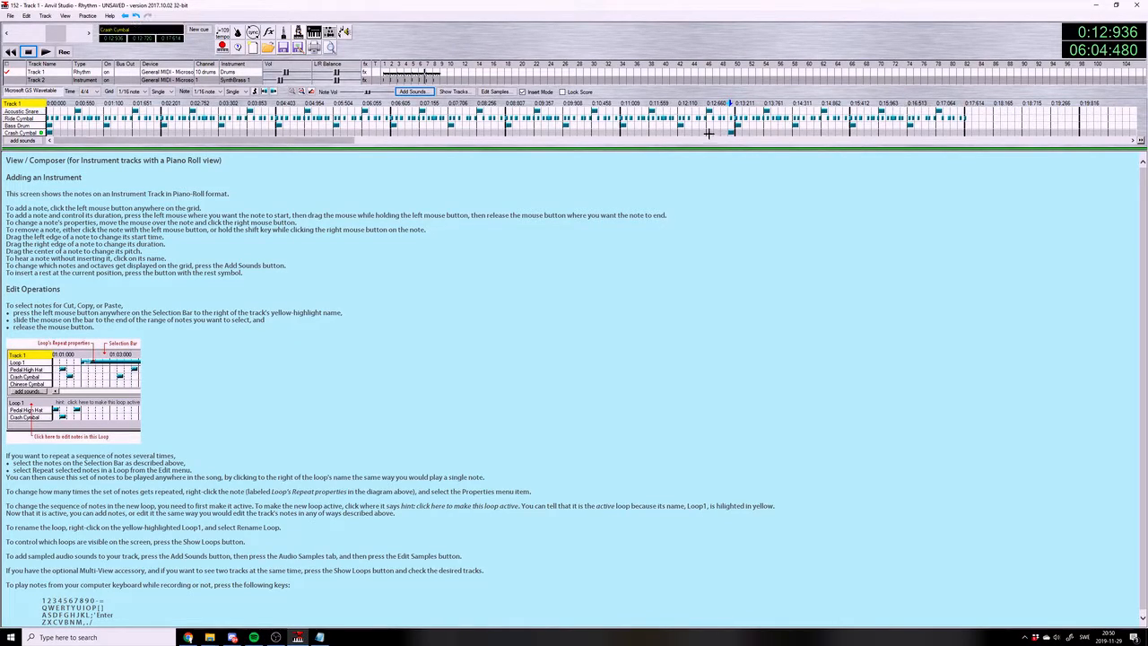
# Replace the drum pattern in the second half of measure 8 with four sixteenth-note Acoustic Snare hits on beat 3
pyautogui.moveTo(903, 103); pyautogui.dragTo(976, 104)
pyautogui.press('Delete')
pyautogui.click(912, 111)
pyautogui.click(919, 112)
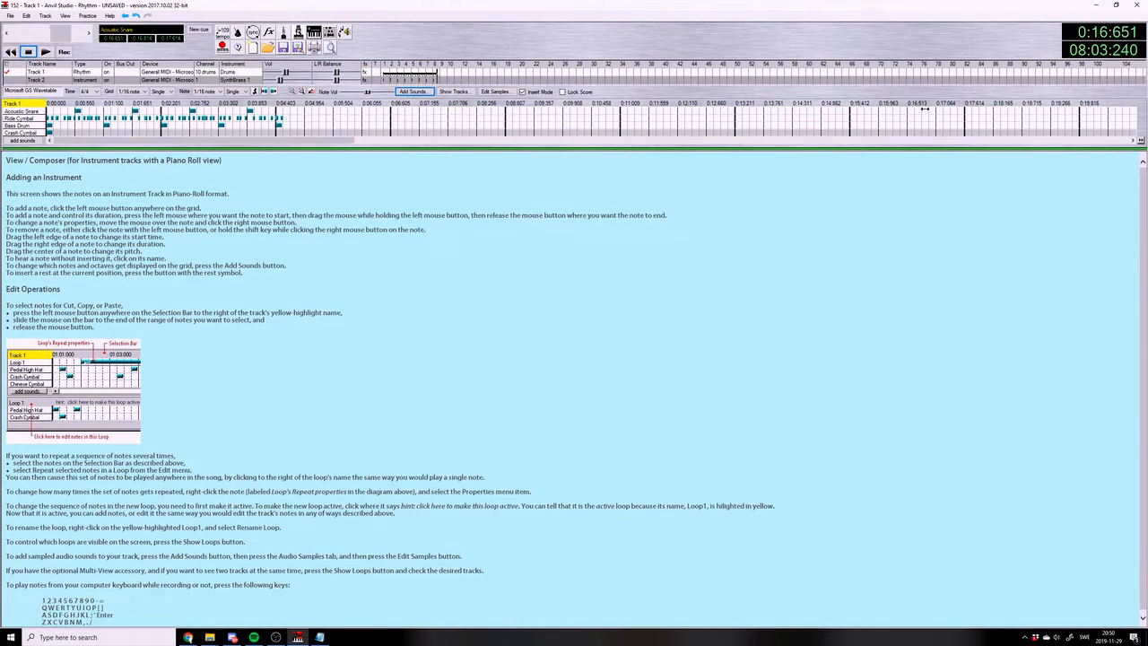
pyautogui.click(926, 112)
pyautogui.click(933, 111)
# Add the Low Mid Tom and Low Floor Tom sounds to the drum track
pyautogui.click(22, 141)
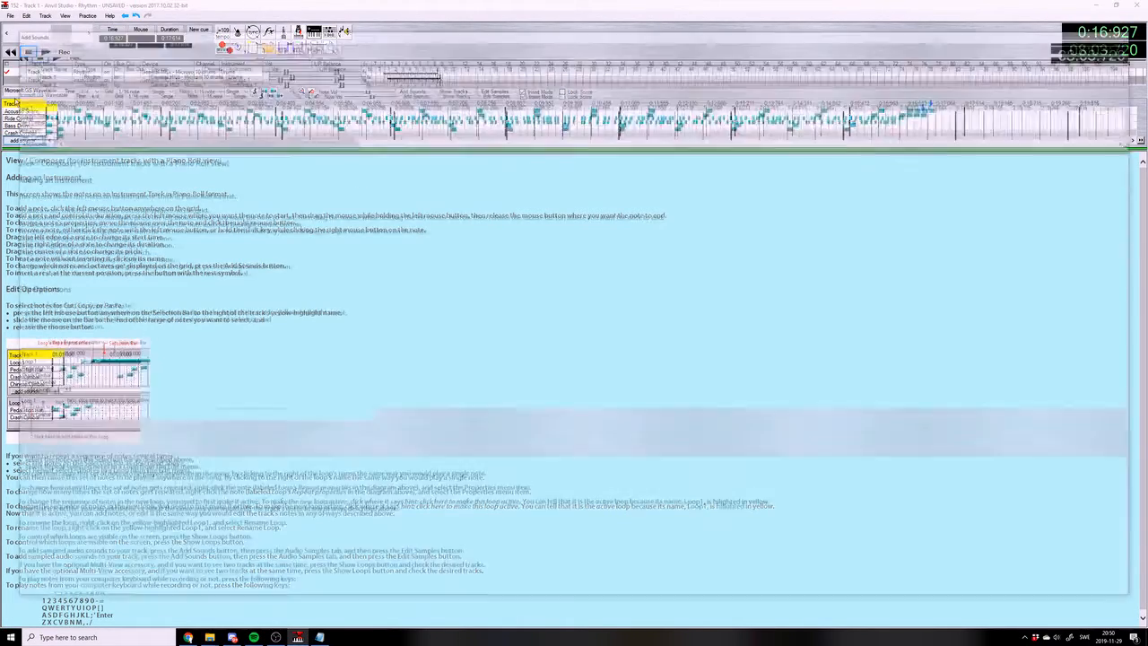
pyautogui.click(25, 83)
pyautogui.click(29, 77)
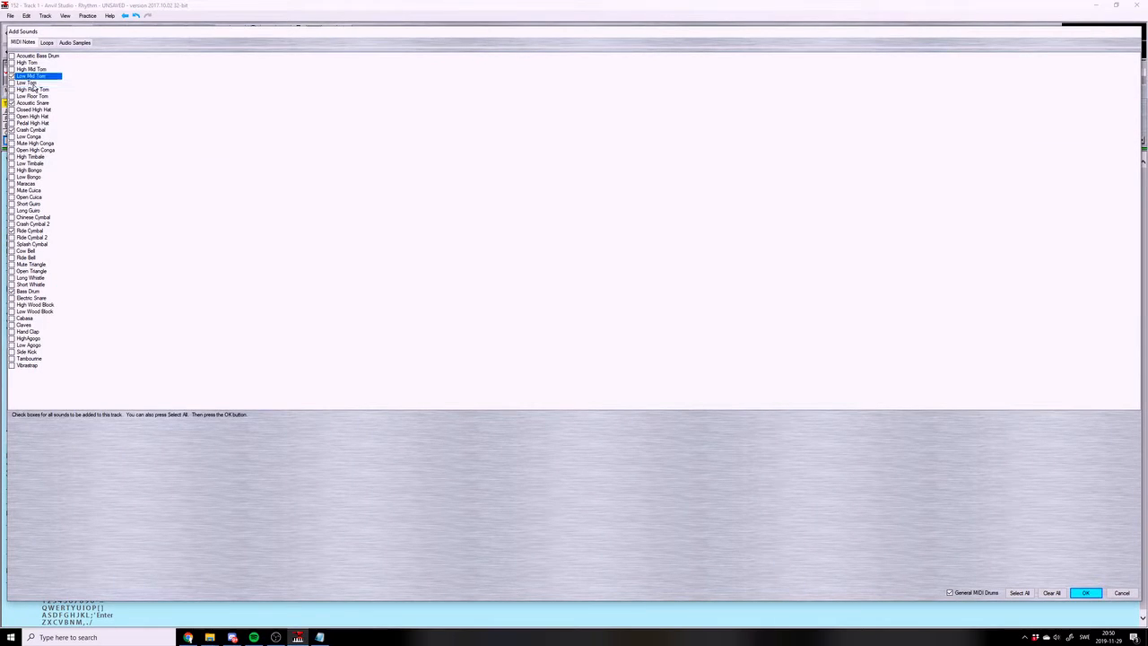
pyautogui.click(36, 97)
pyautogui.click(1086, 592)
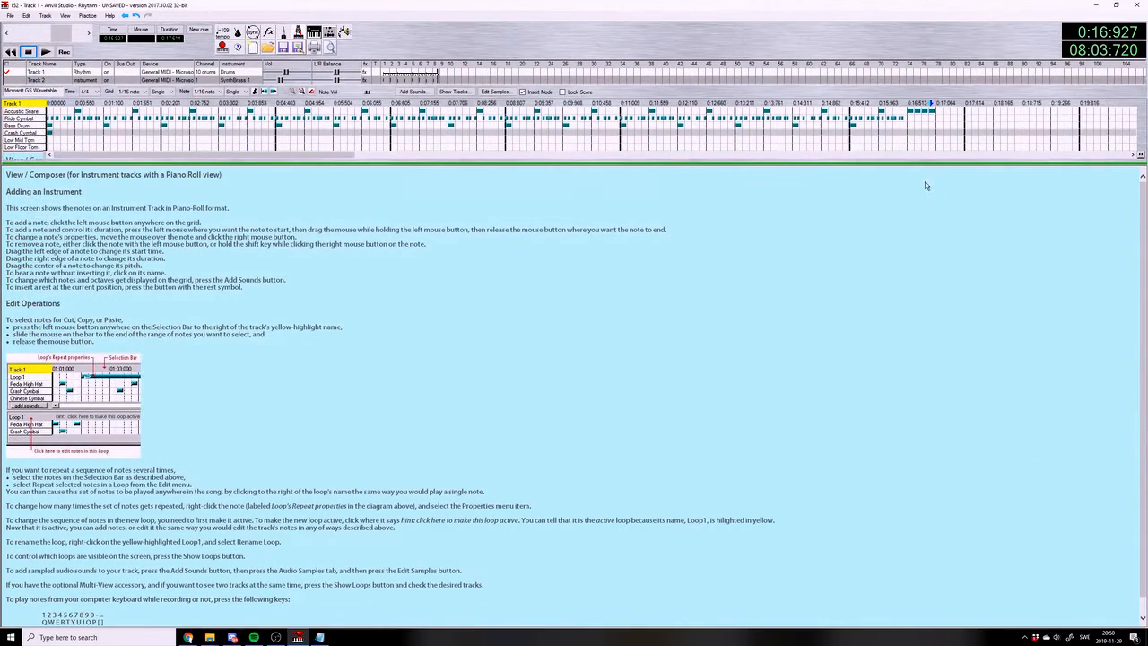
# Enter two Low Mid Tom and two Low Floor Tom sixteenth notes on beat 4 of measure 8, and save the song
pyautogui.click(940, 141)
pyautogui.click(947, 141)
pyautogui.click(954, 146)
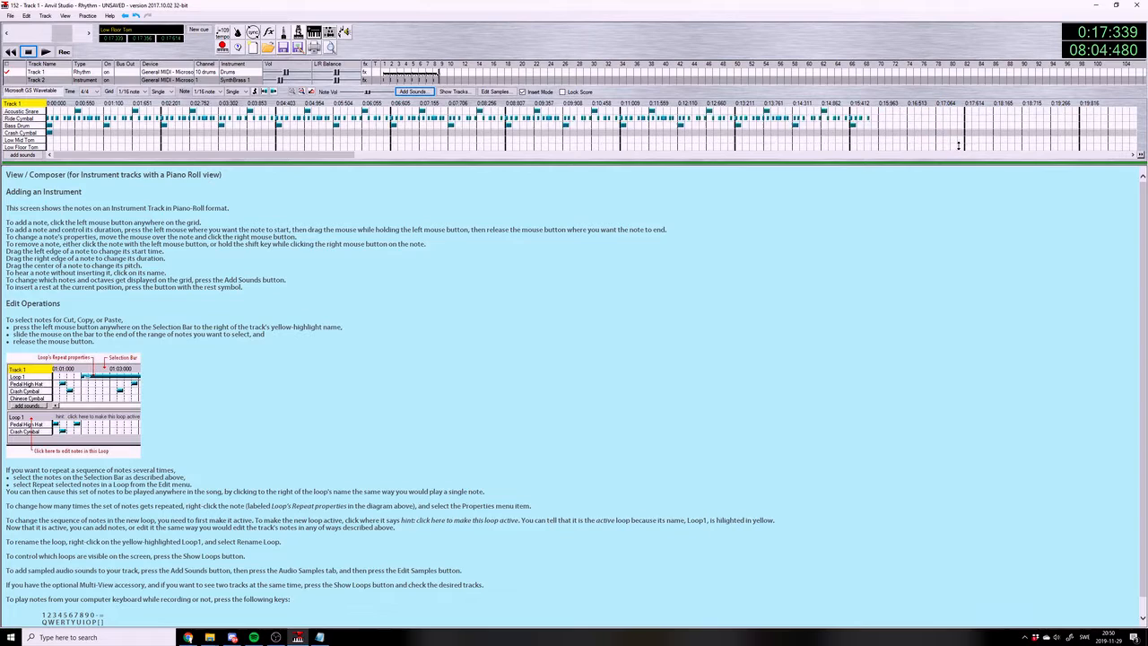
pyautogui.click(960, 146)
pyautogui.click(12, 15)
pyautogui.click(12, 16)
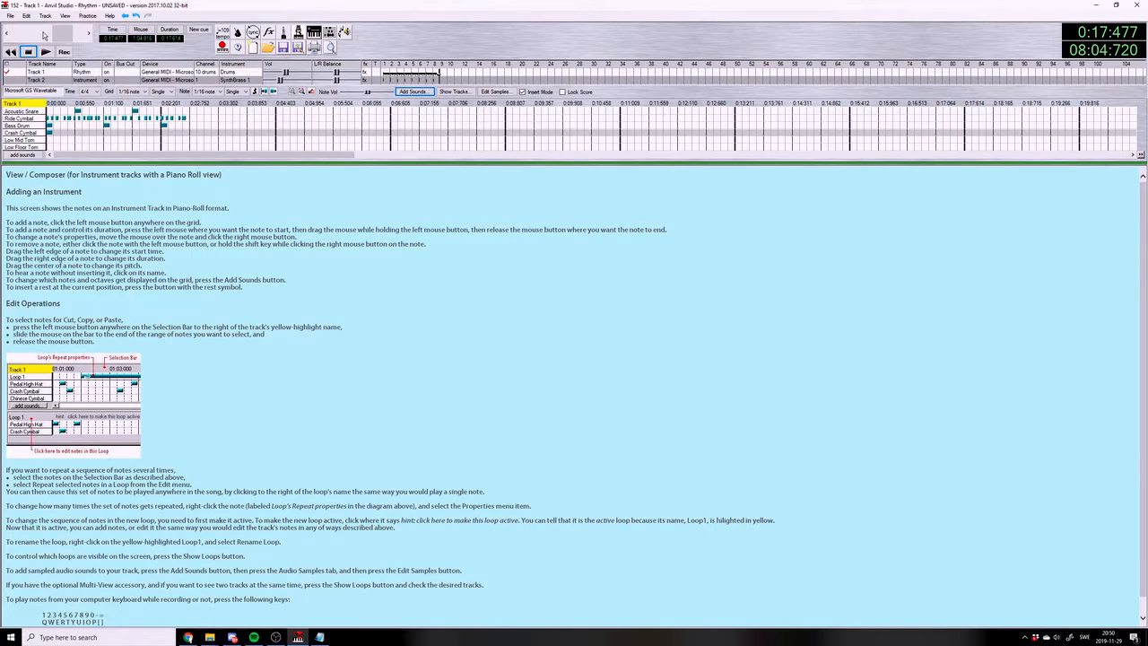
pyautogui.click(14, 16)
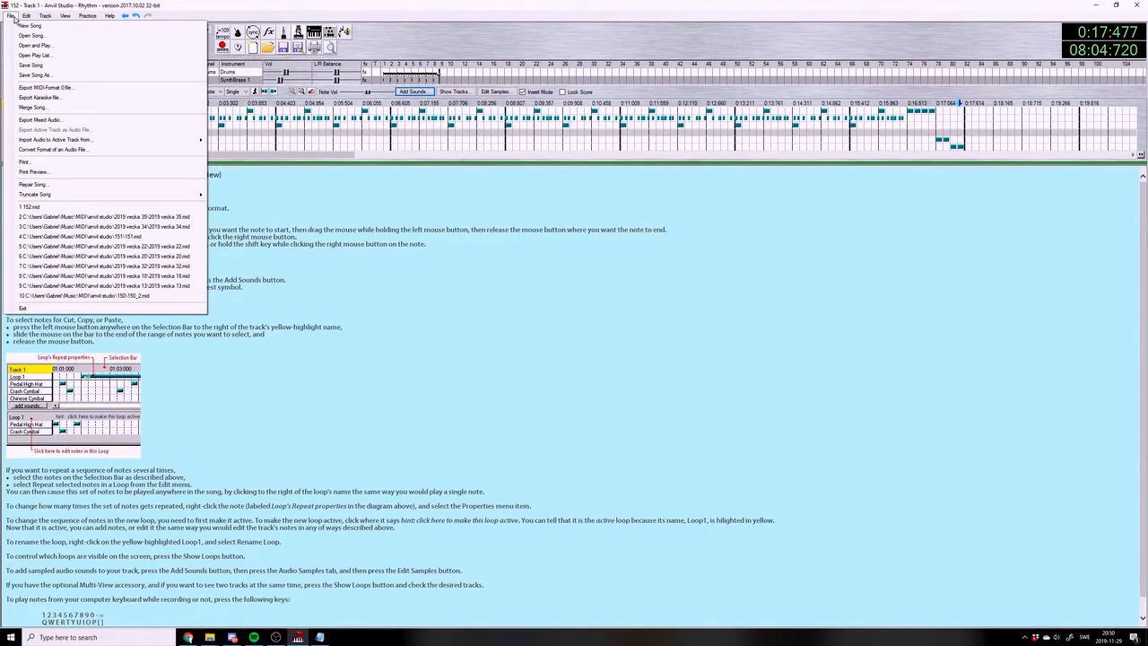
pyautogui.click(15, 18)
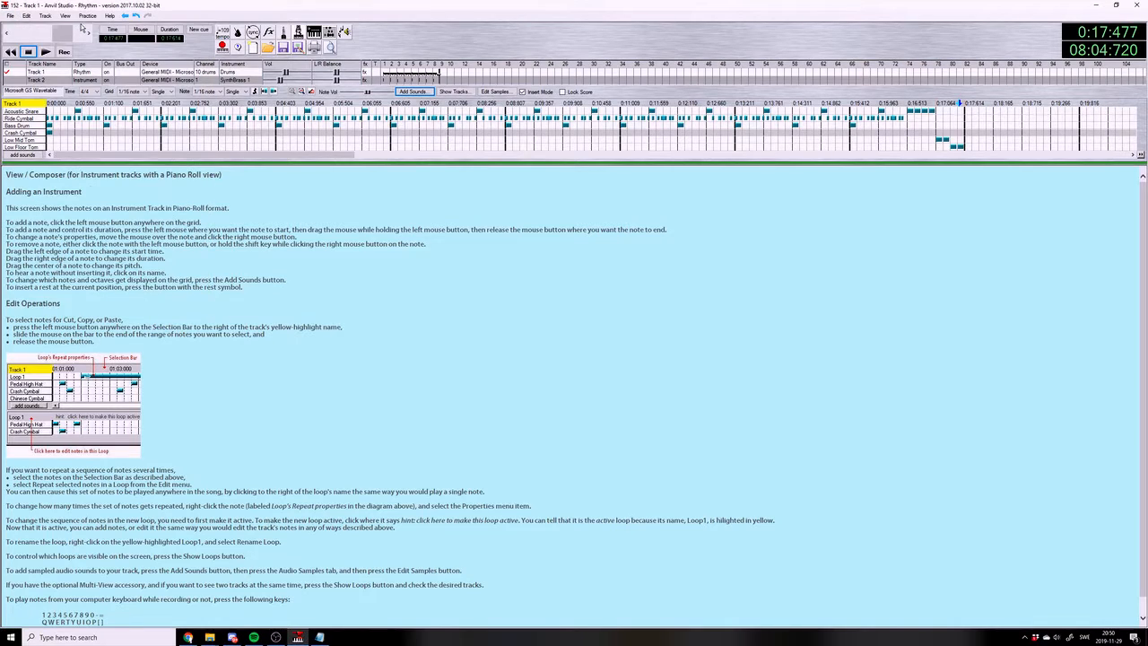
# In the Mixer view, copy drum measures 1 to 8 and paste them at measure 9
pyautogui.click(67, 16)
pyautogui.click(73, 26)
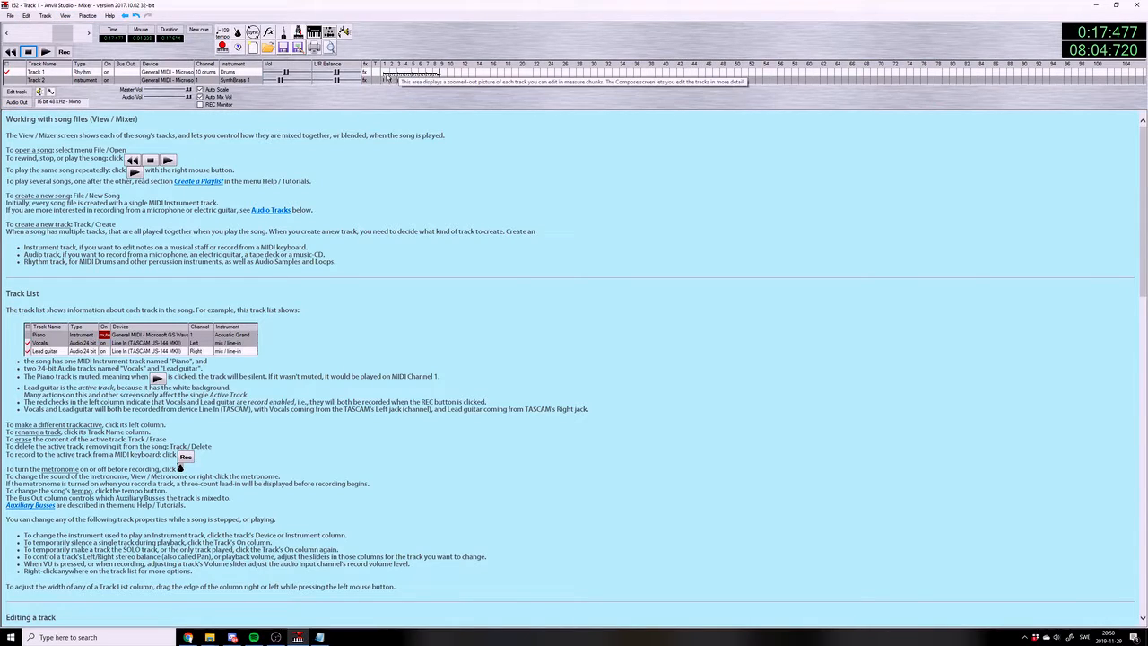
pyautogui.click(442, 75)
pyautogui.hotkey('ctrl', 'v')
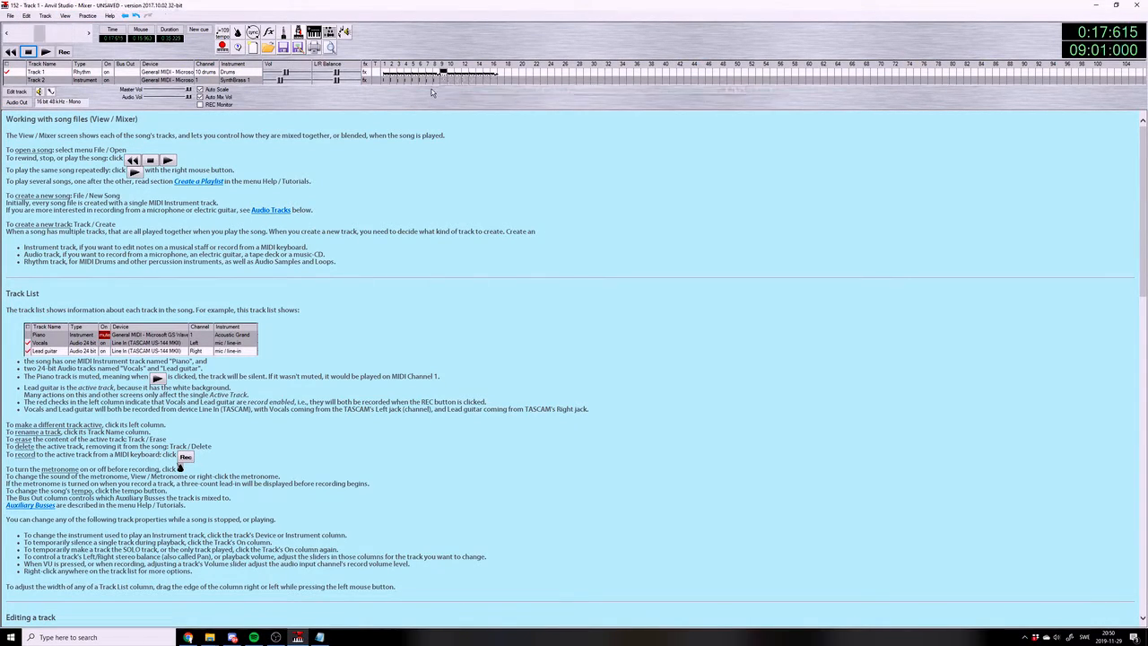
# Copy measures 1 to 8 of the SynthBrass 1 track, paste them at measure 9, and briefly play the result
pyautogui.moveTo(384, 81); pyautogui.dragTo(435, 83)
pyautogui.hotkey('ctrl', 'c')
pyautogui.click(442, 83)
pyautogui.hotkey('ctrl', 'v')
pyautogui.click(41, 54)
pyautogui.click(41, 54)
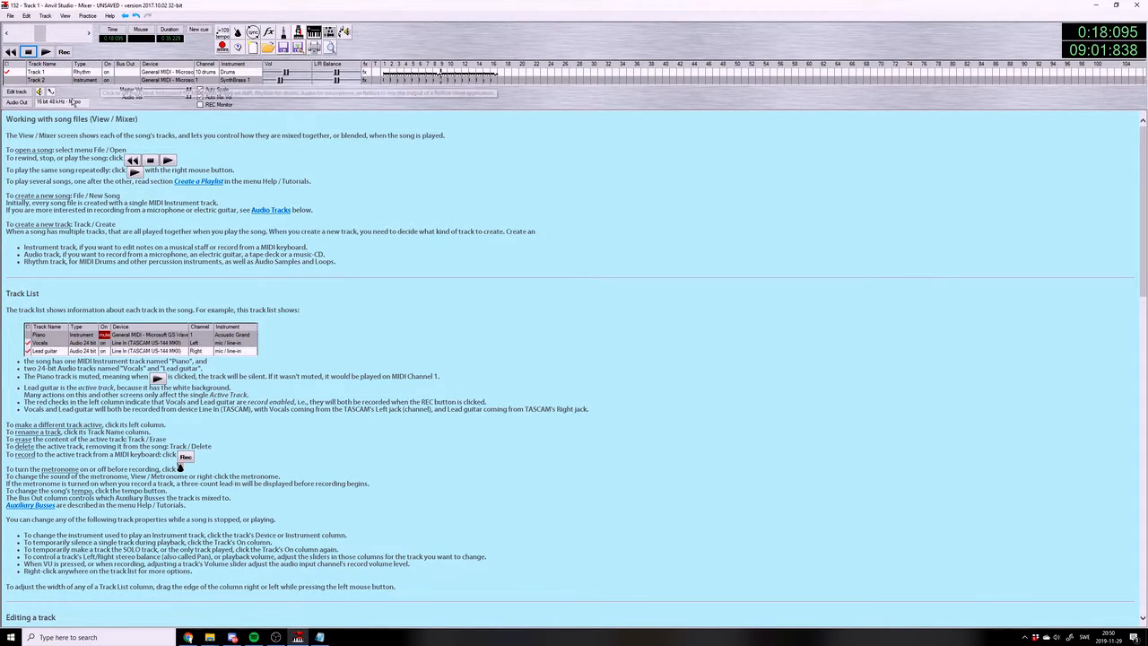
# Create a new instrument track using 34 - Electric bass(finger) and open it in the piano roll around measure 8
pyautogui.click(45, 15)
pyautogui.moveTo(108, 25)
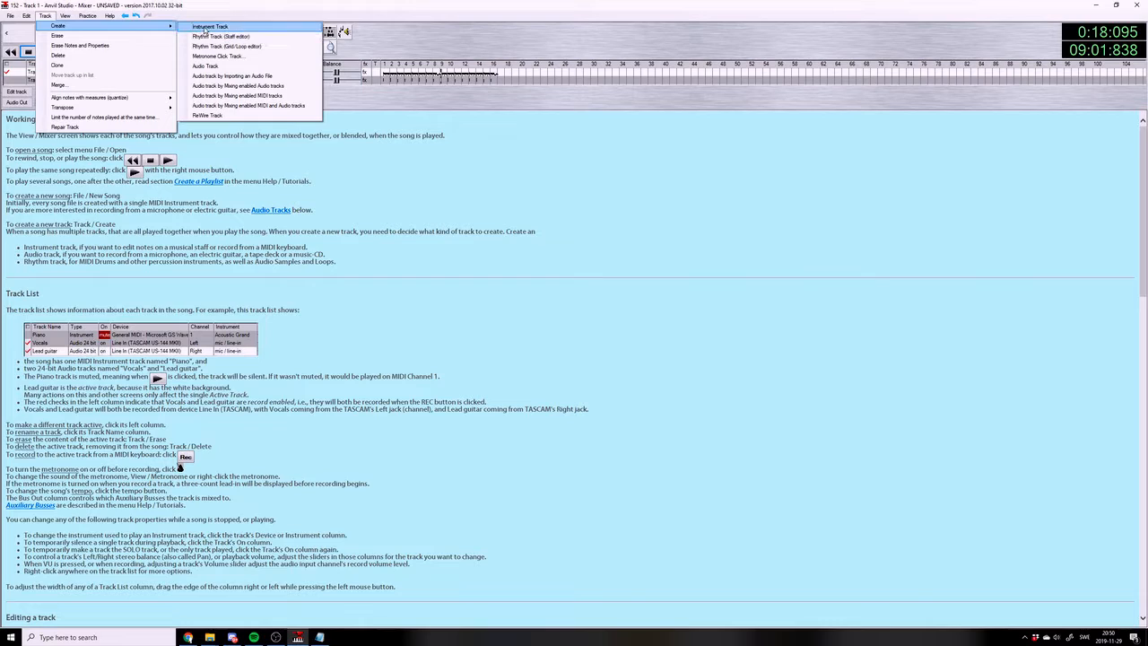
pyautogui.click(205, 28)
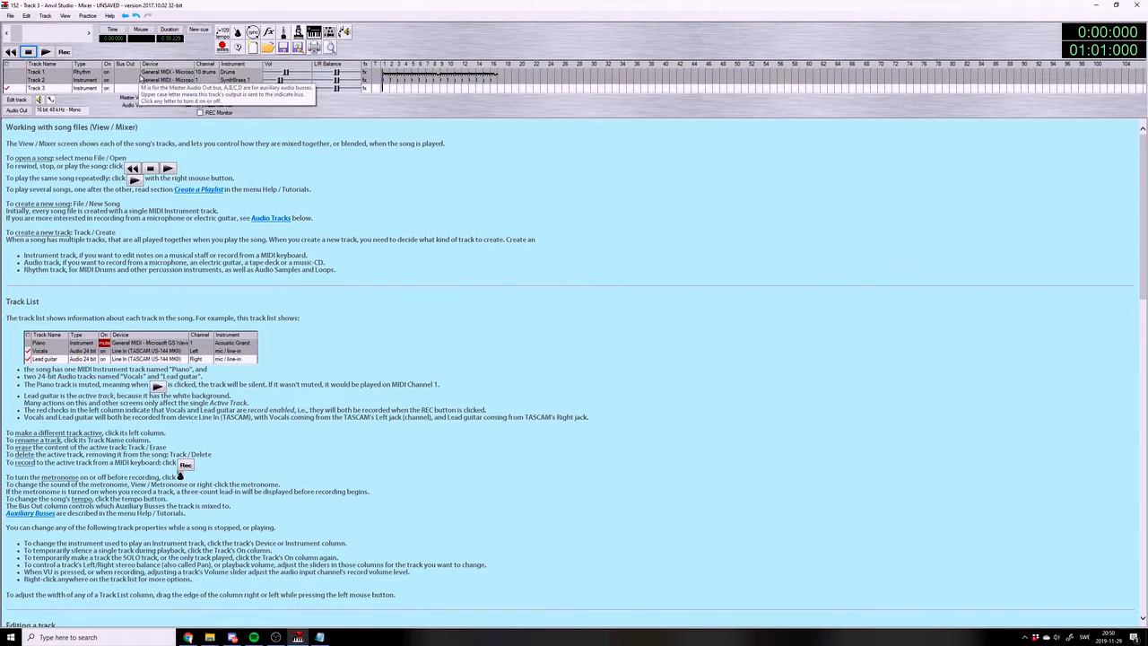
pyautogui.click(360, 182)
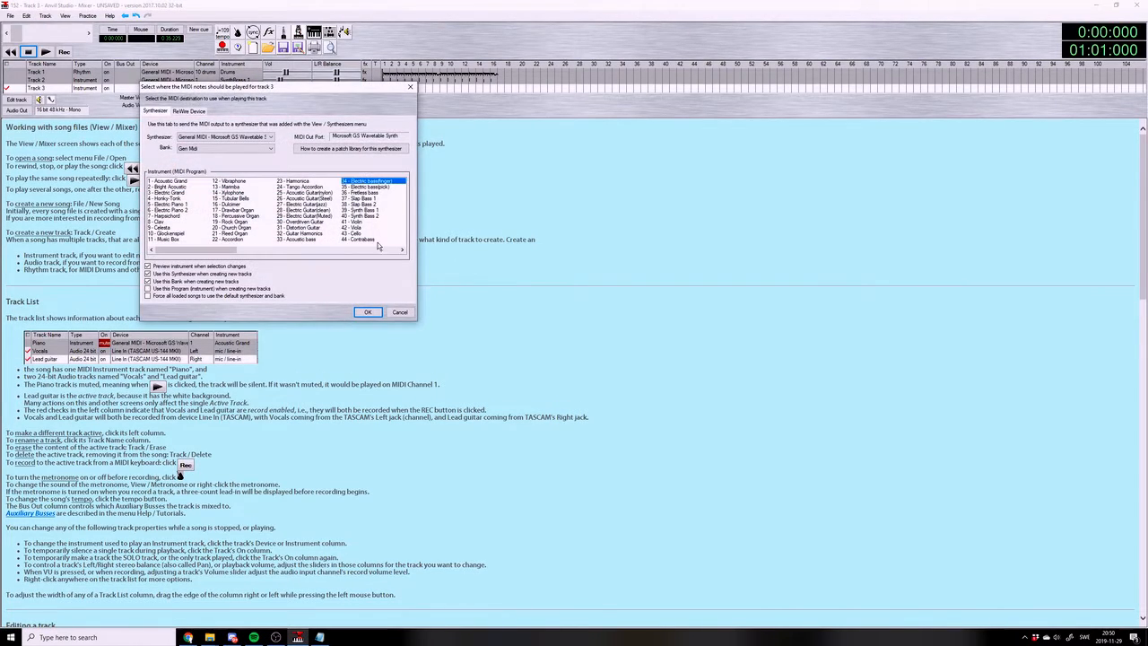
pyautogui.click(367, 311)
pyautogui.click(30, 101)
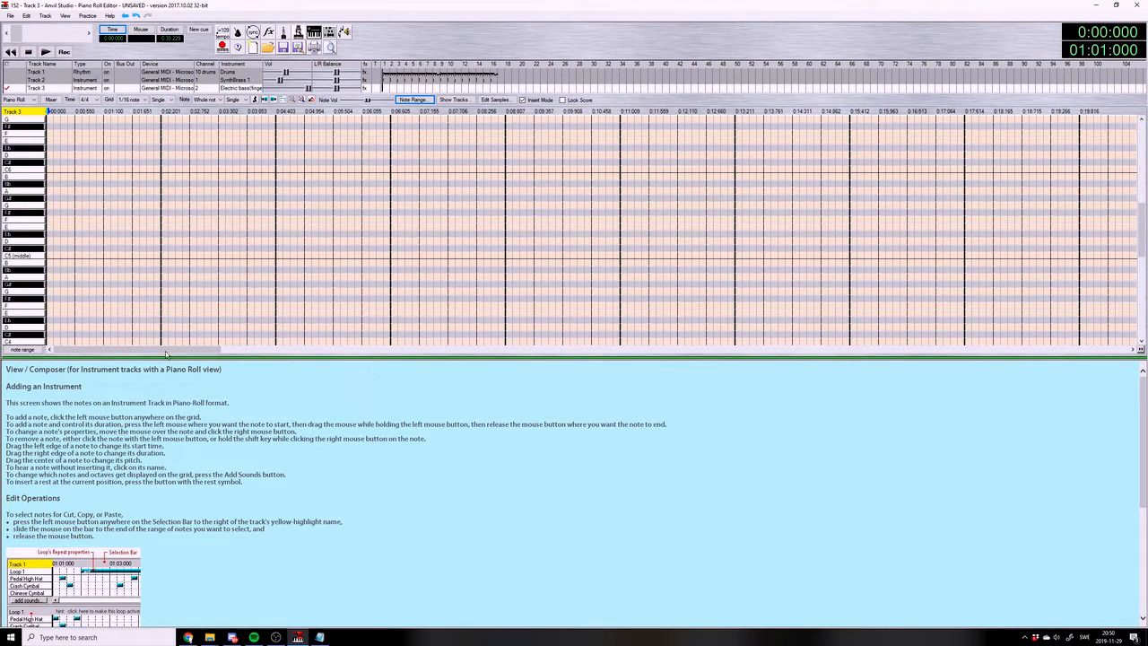
pyautogui.moveTo(166, 351); pyautogui.dragTo(453, 351)
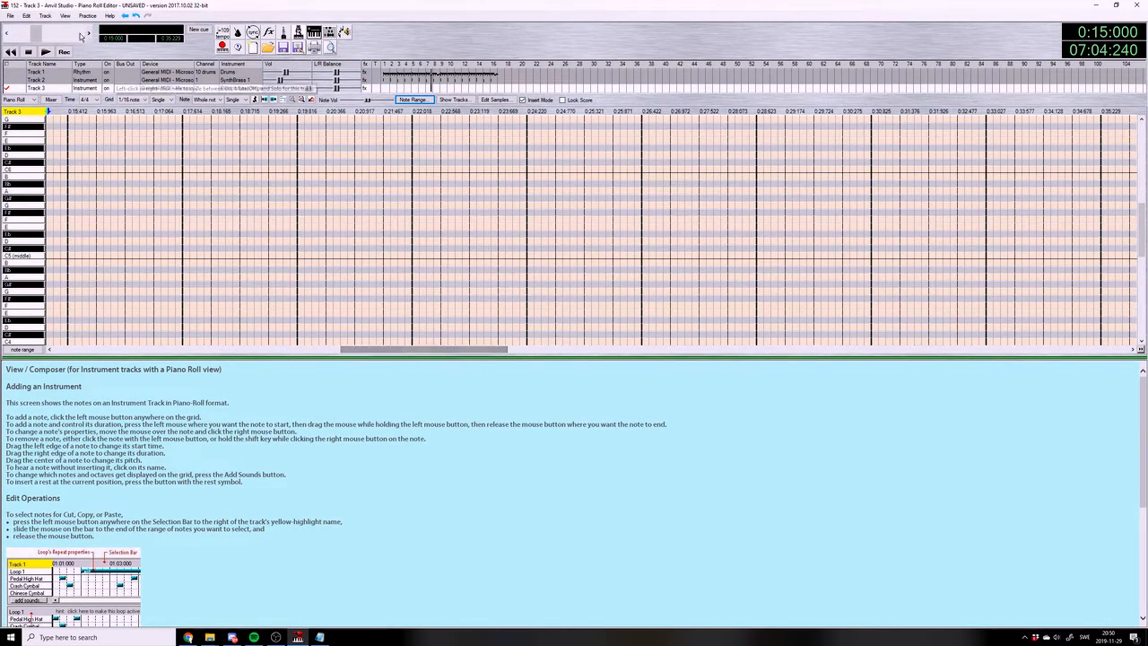
# Briefly play the song from the end of measure 7 into measure 9, and set the new-note length to 1/8 note
pyautogui.click(45, 52)
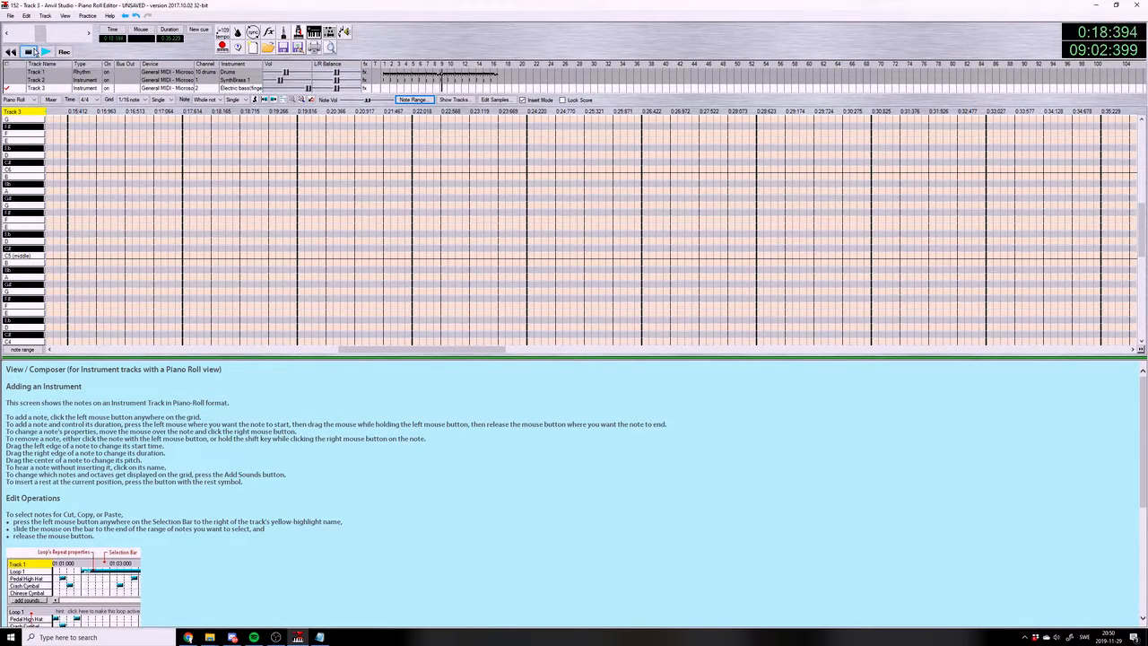
pyautogui.click(33, 52)
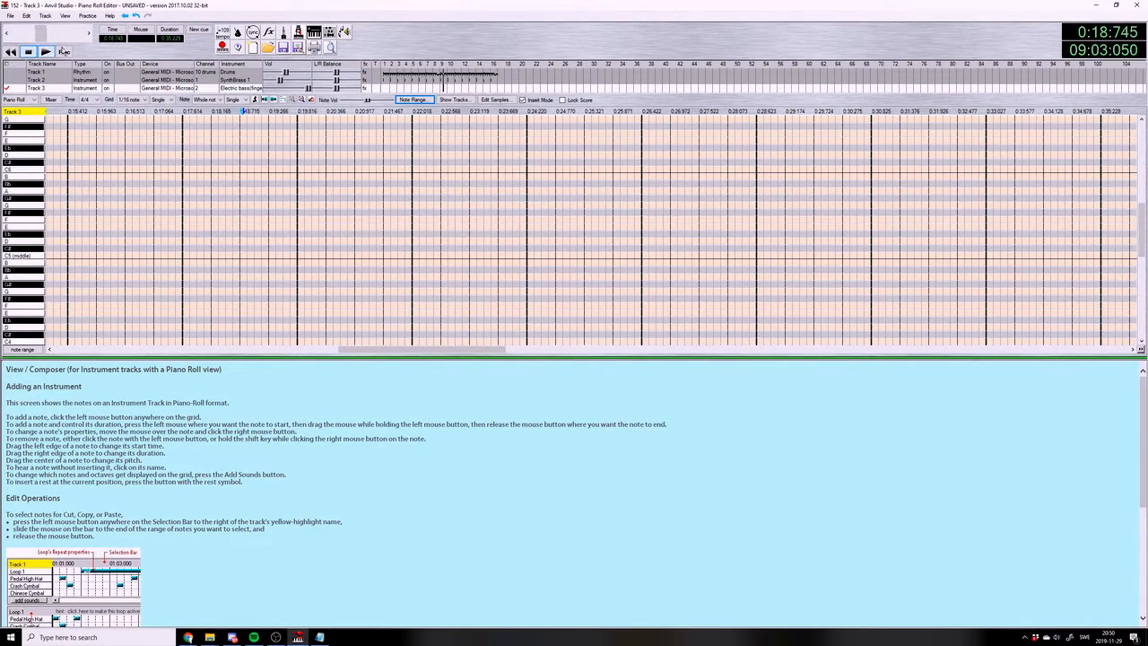
pyautogui.click(220, 100)
pyautogui.click(211, 124)
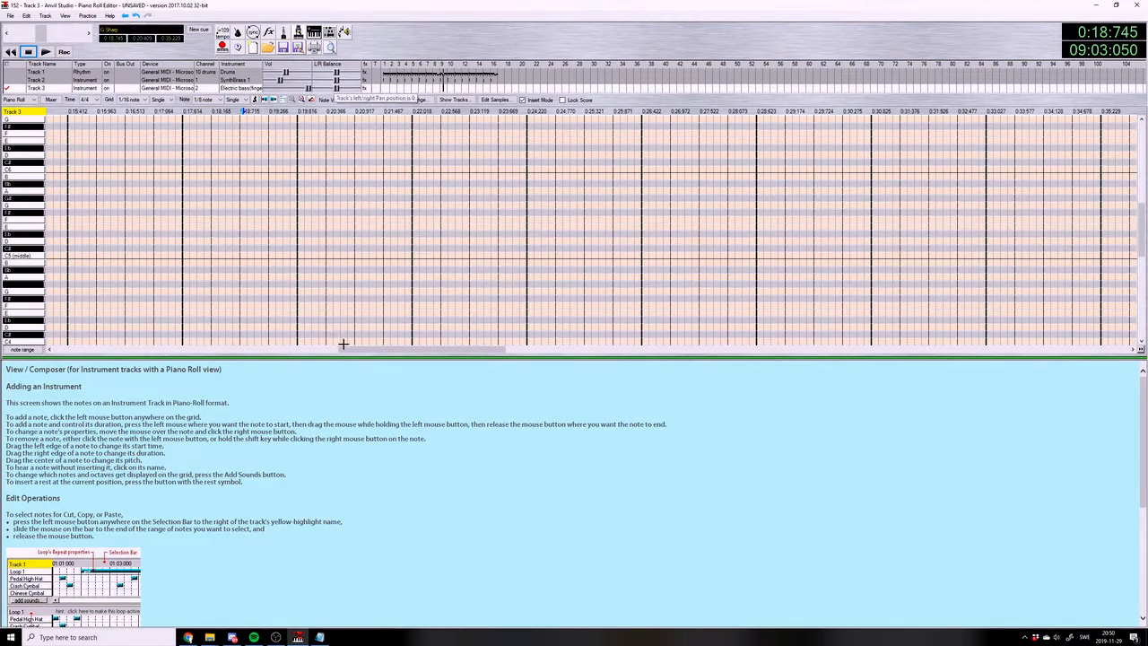
# Review the scale and chord list in 152.txt in Notepad, and replay the song from the start of measure 8 in Anvil Studio
pyautogui.click(320, 637)
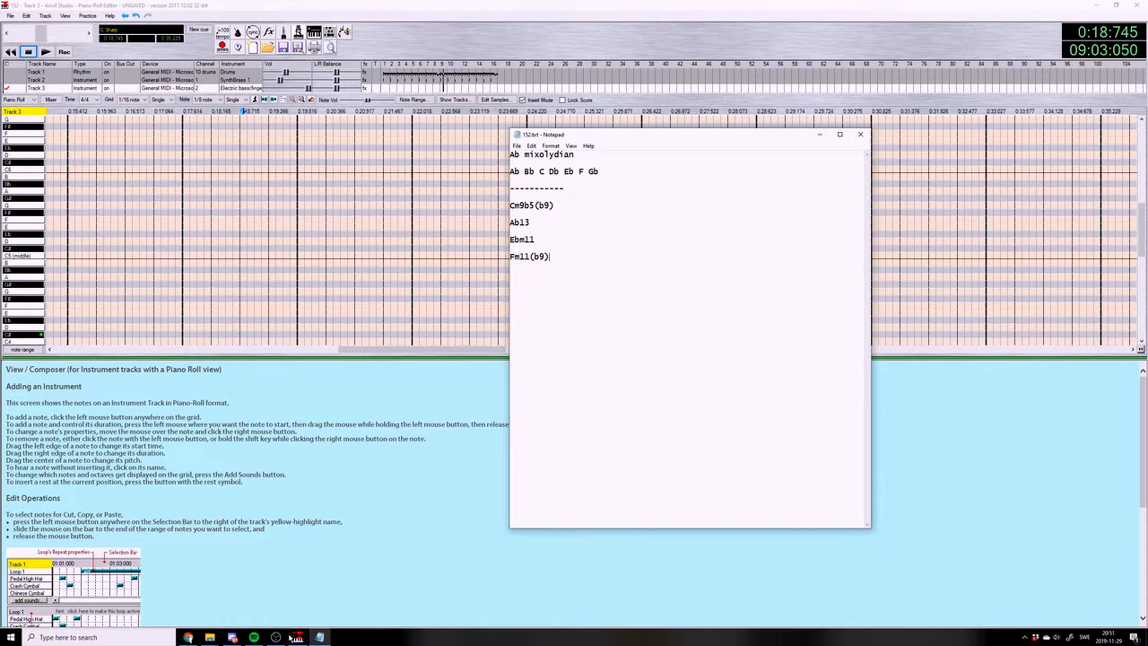
pyautogui.click(277, 638)
pyautogui.click(277, 638)
pyautogui.click(71, 111)
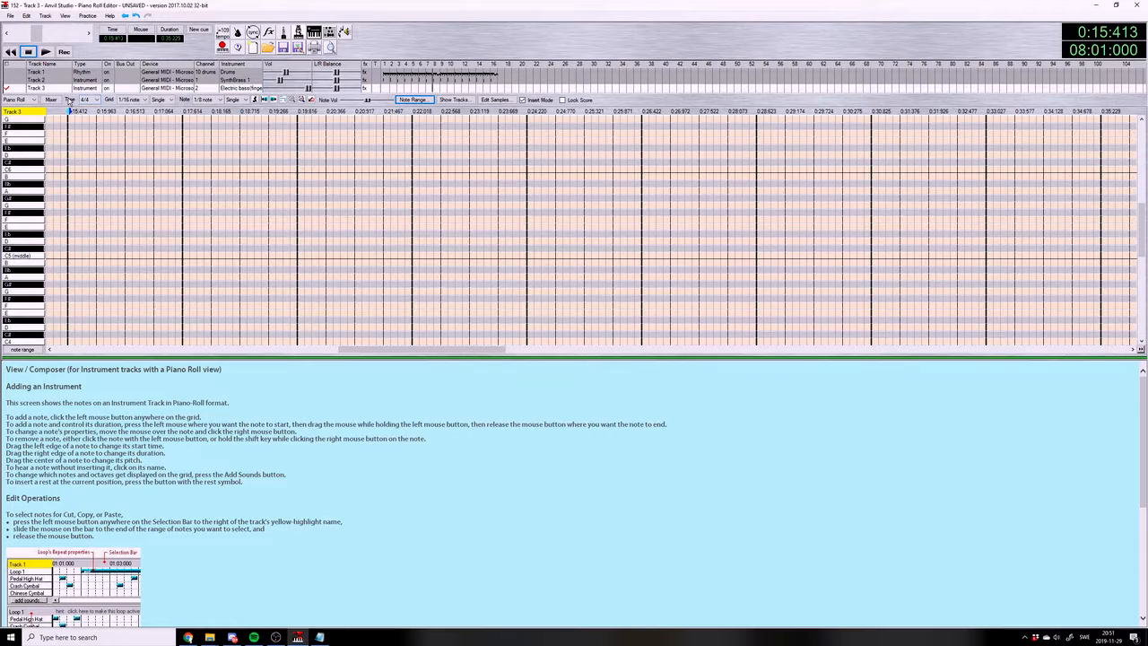
pyautogui.click(43, 54)
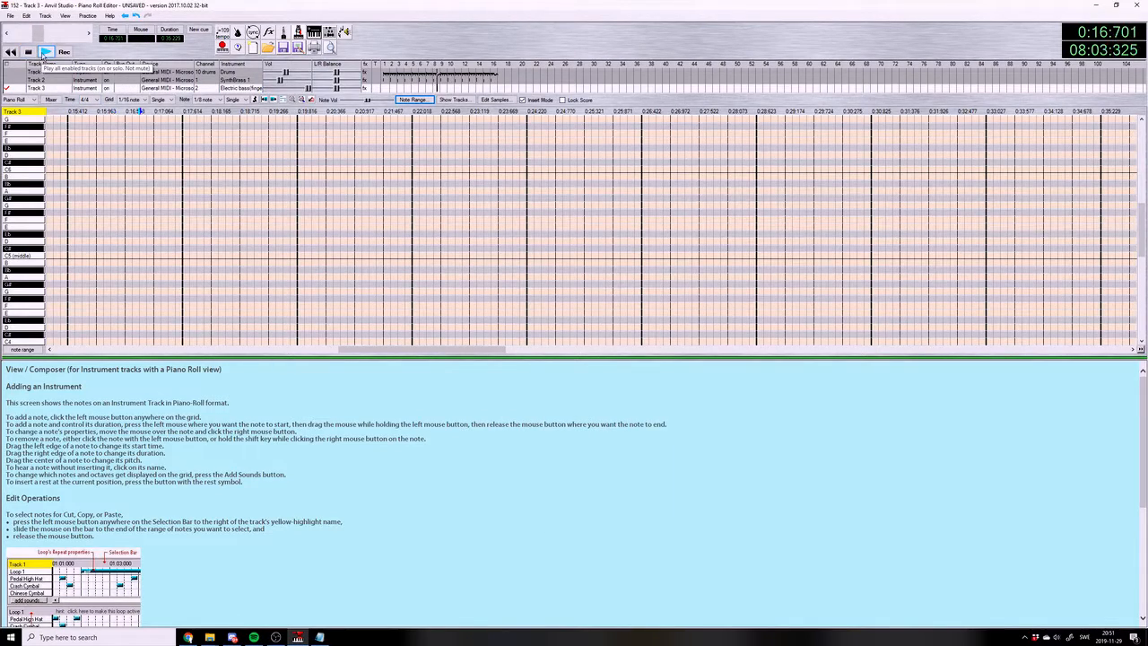
pyautogui.click(29, 52)
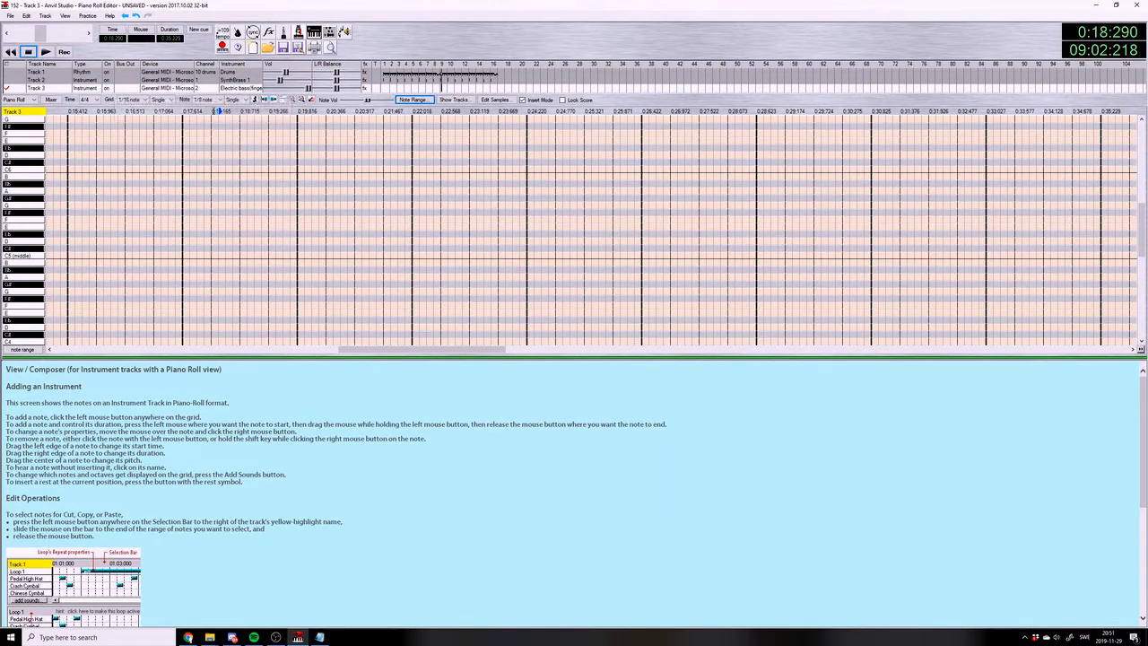
# Enter two C3 eighth notes on the bass track in measure 9, on the offbeat of beat 1 and on beat 2
pyautogui.click(186, 113)
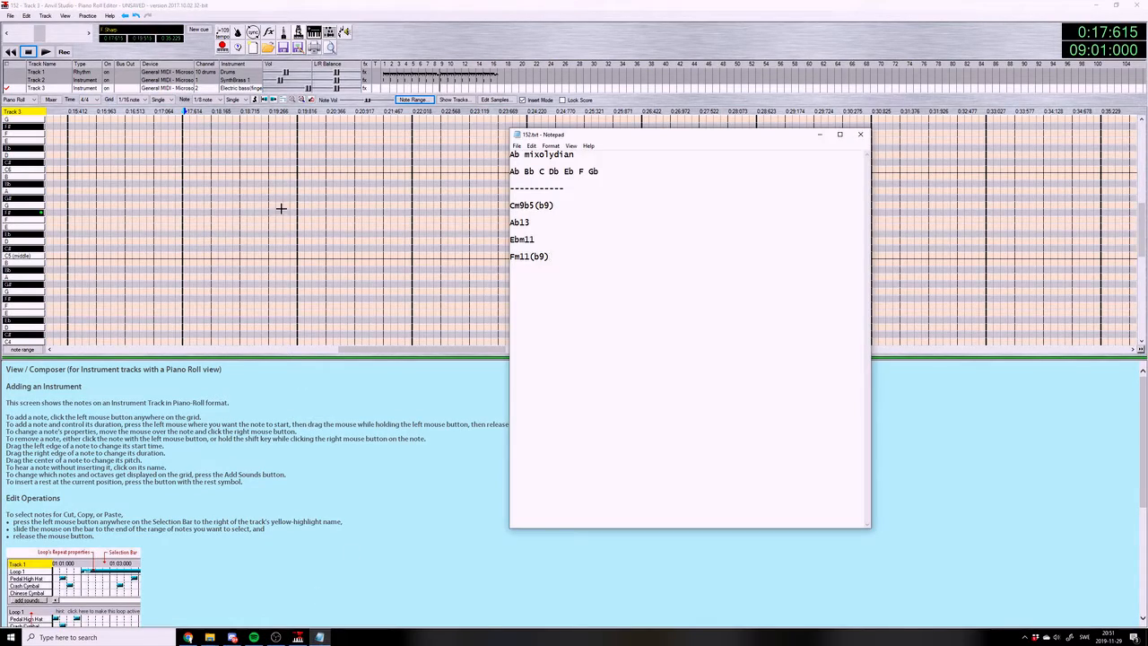
pyautogui.click(212, 254)
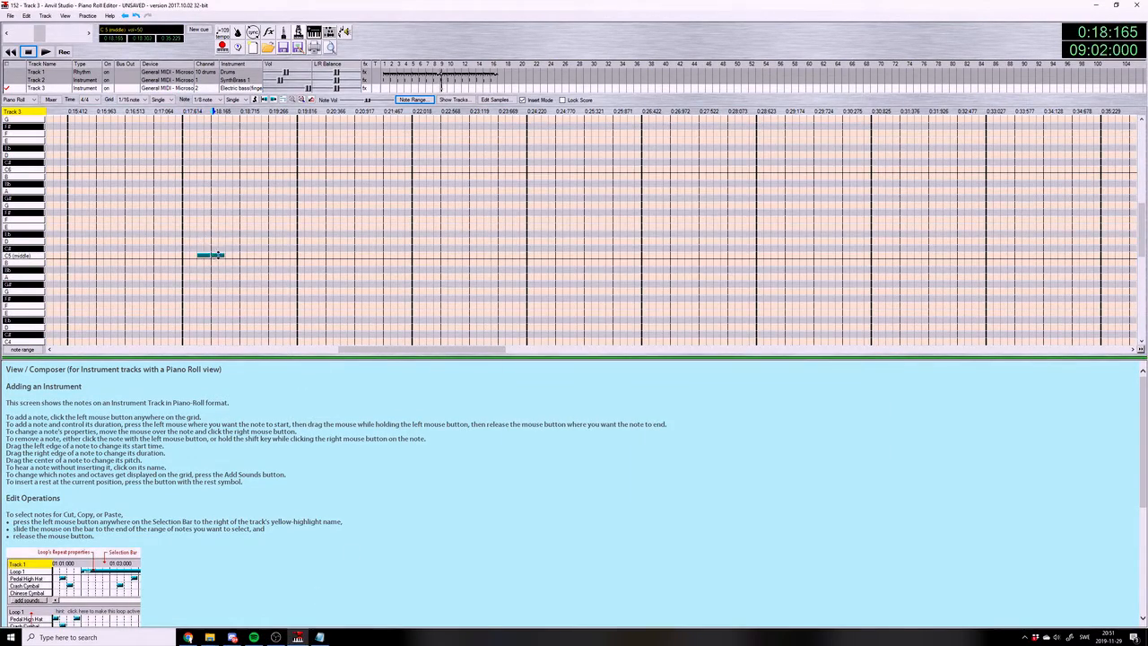
pyautogui.click(205, 254)
pyautogui.scroll(-5, 204, 256)
pyautogui.click(213, 291)
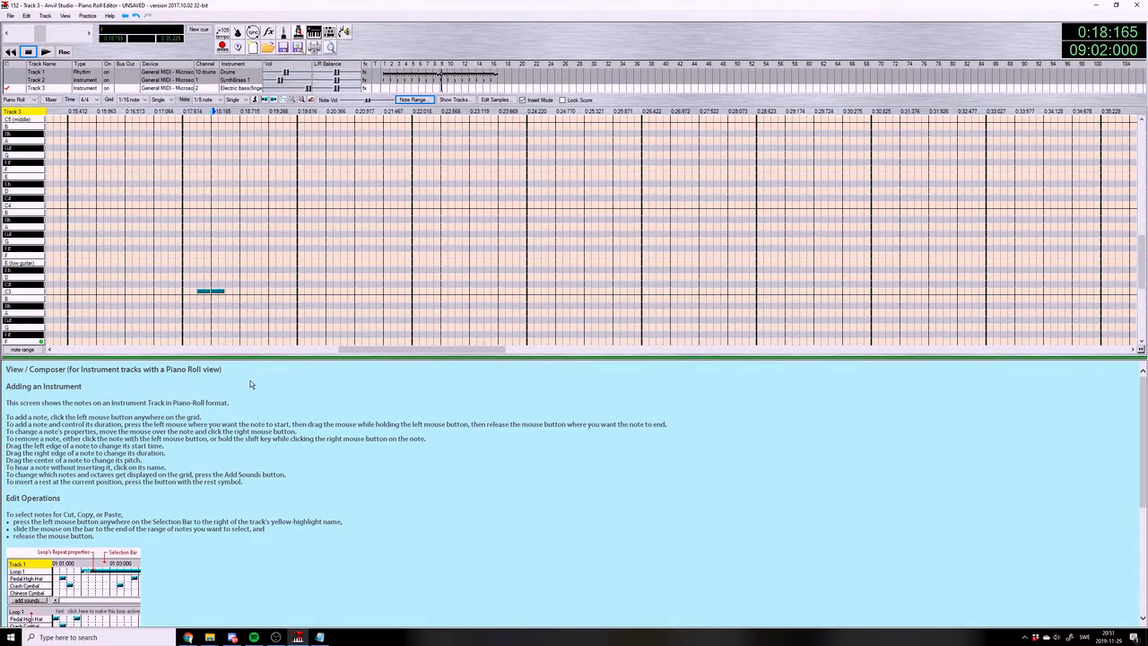
# Compare the chord list in 152.txt in Notepad with the bass keys, and audition C3 and its neighbouring pitches
pyautogui.click(319, 637)
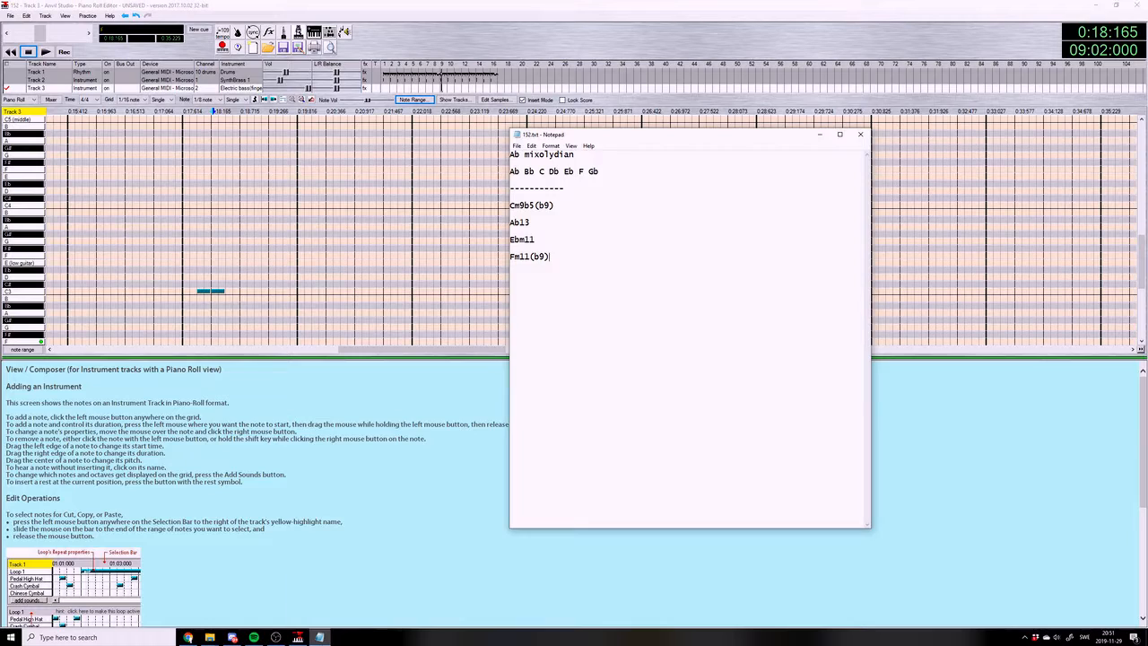
pyautogui.click(31, 291)
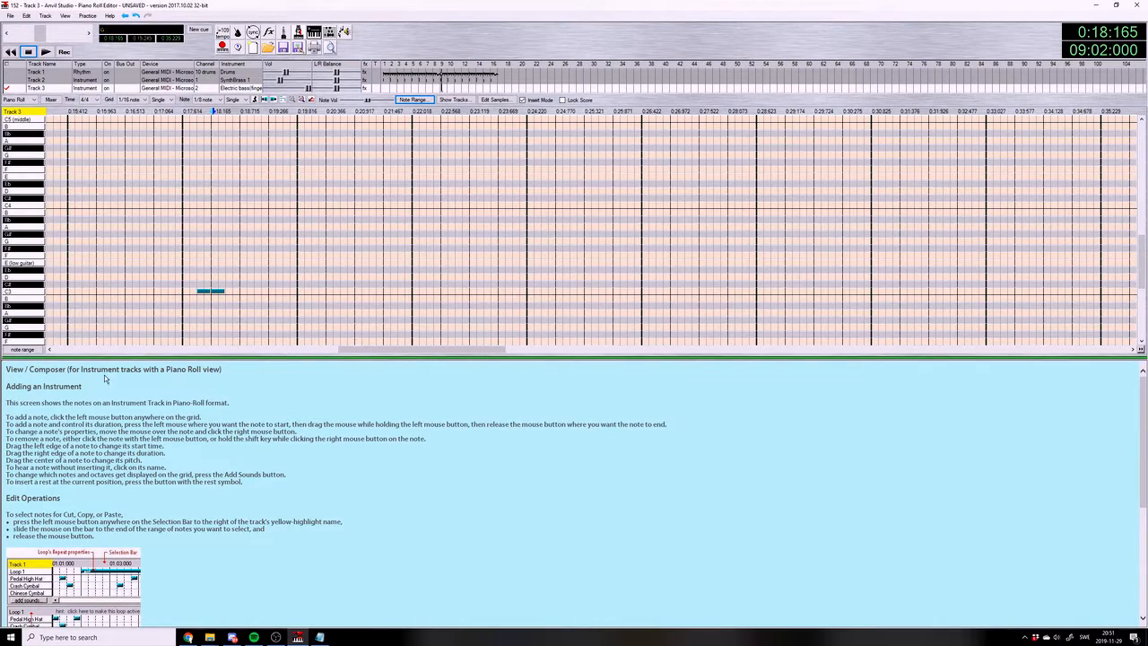
pyautogui.click(320, 637)
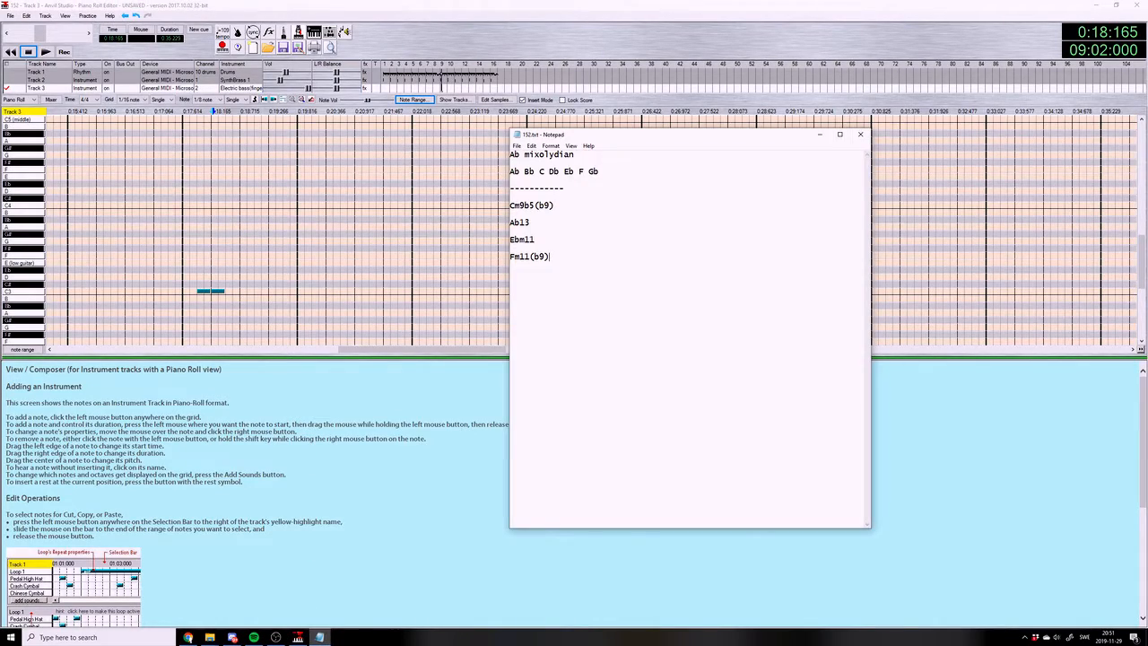
pyautogui.click(39, 291)
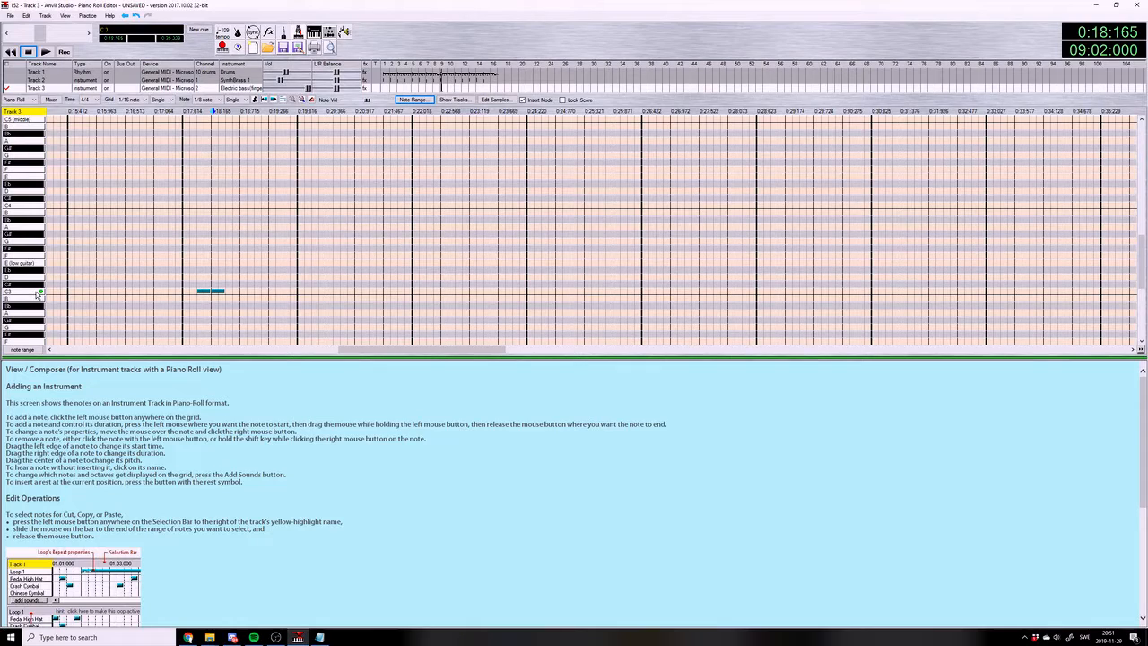
pyautogui.click(36, 293)
pyautogui.click(36, 293)
pyautogui.click(320, 637)
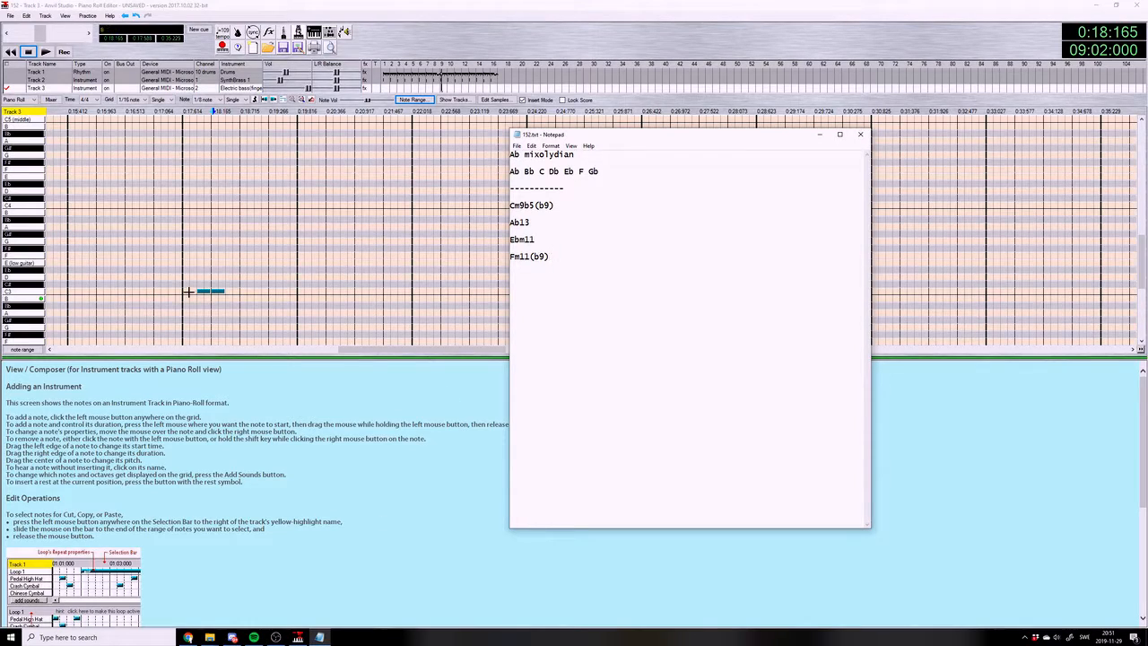
# Complete the measure 9 bass line with Bb2, C#3 and Eb3 eighth notes from beat 3 onward, and play the measure
pyautogui.scroll(-2, 275, 263)
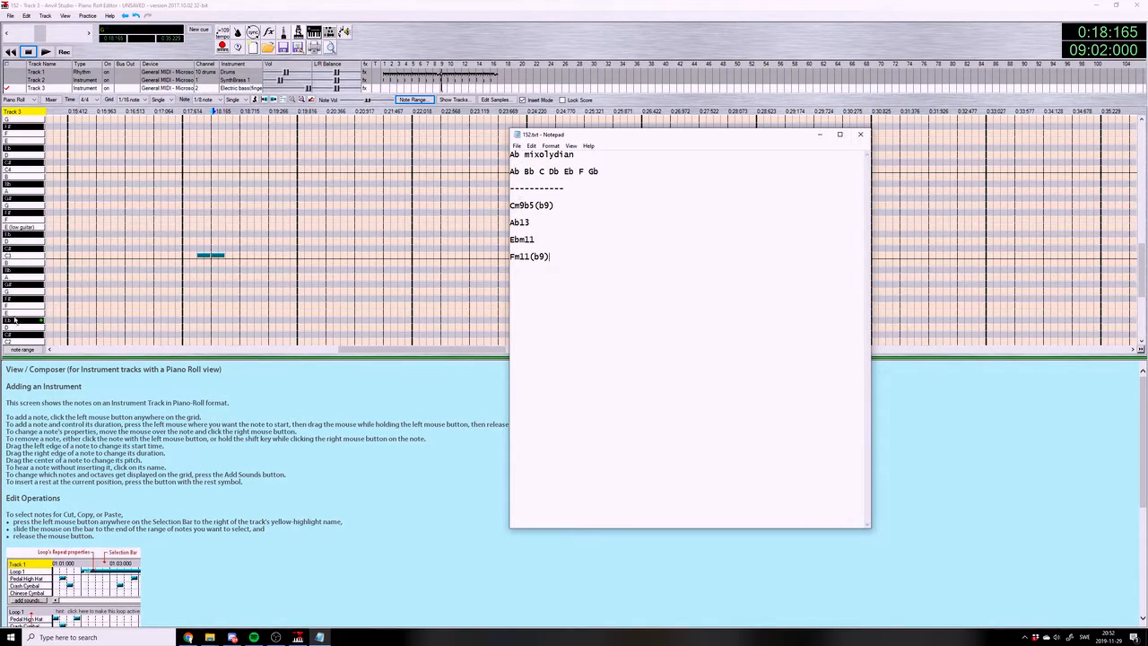
pyautogui.click(246, 296)
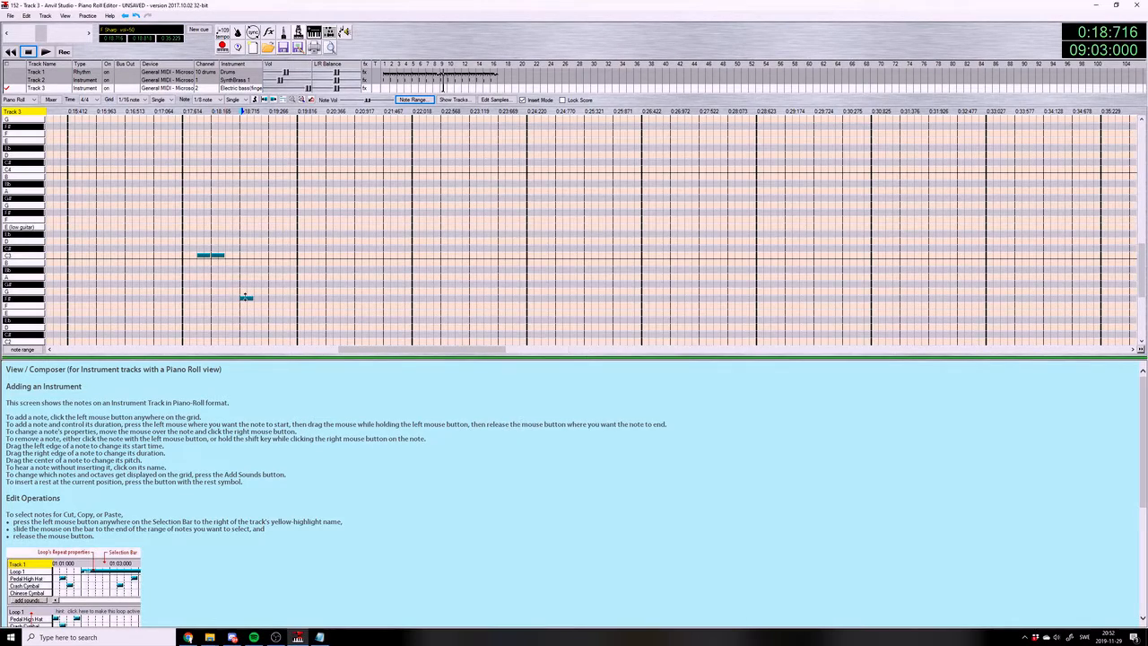
pyautogui.click(319, 637)
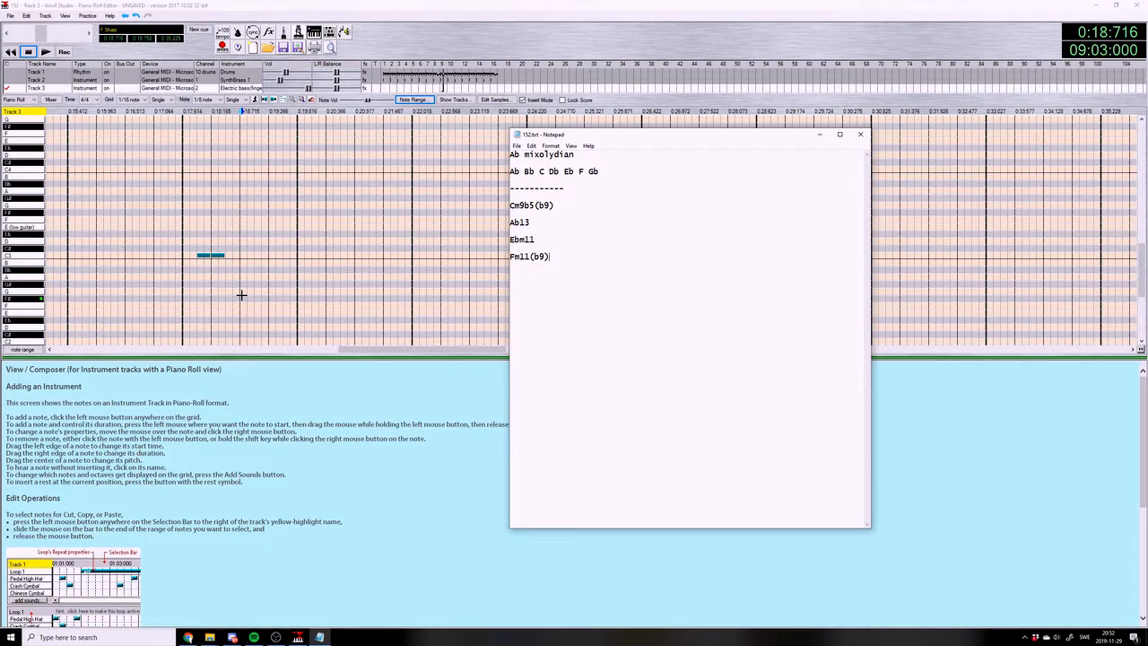
pyautogui.click(29, 185)
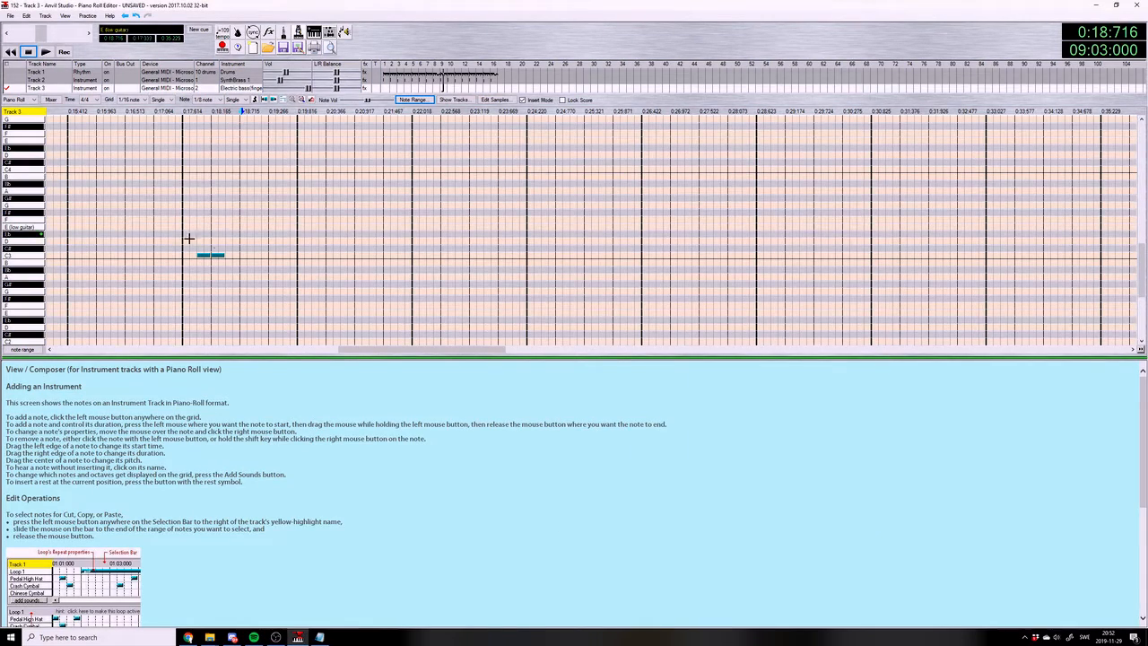
pyautogui.click(244, 270)
pyautogui.click(266, 247)
pyautogui.click(287, 233)
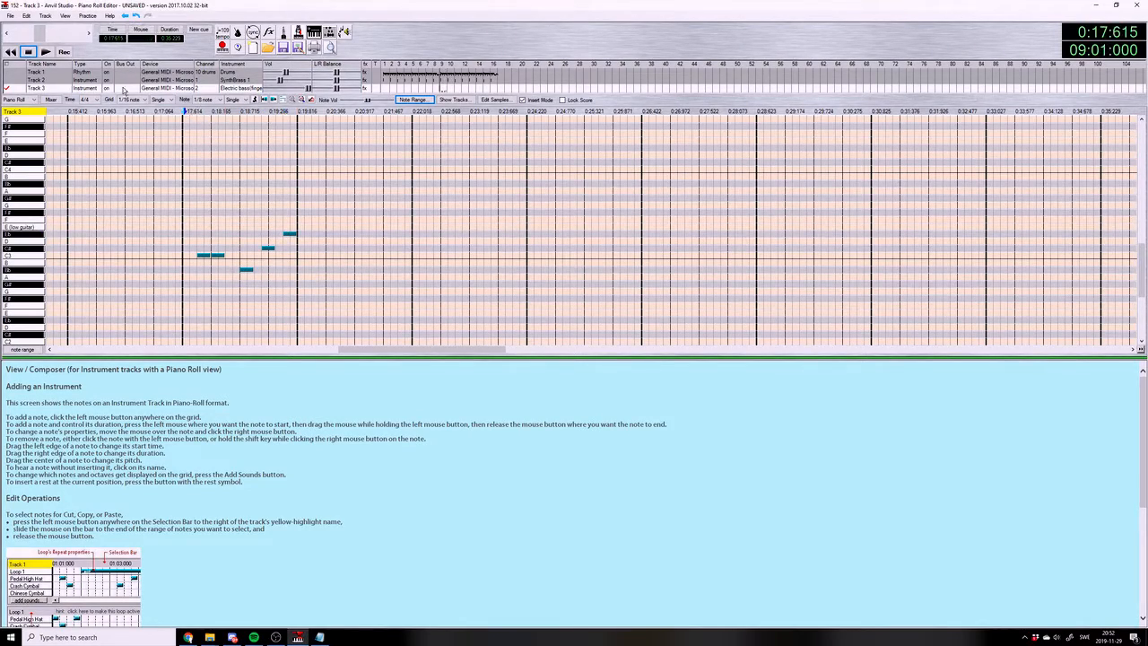
pyautogui.click(43, 51)
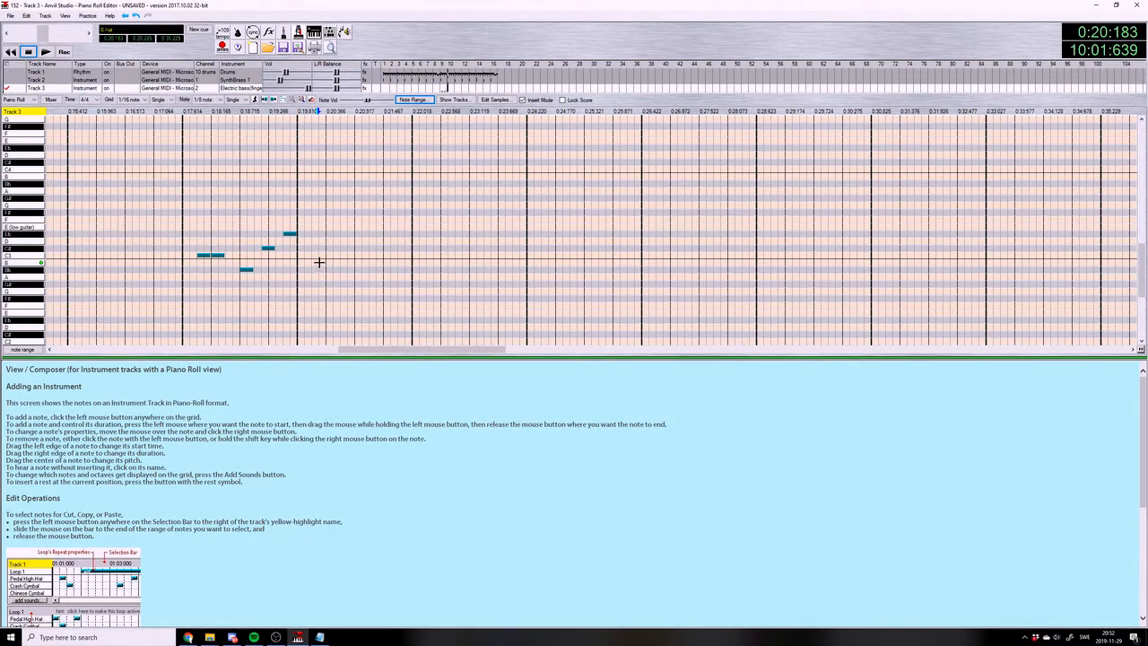
# Enter two G#2 eighth notes early in measure 10 for the Ab13 chord, and view the SynthBrass 1 chord in that measure
pyautogui.click(318, 637)
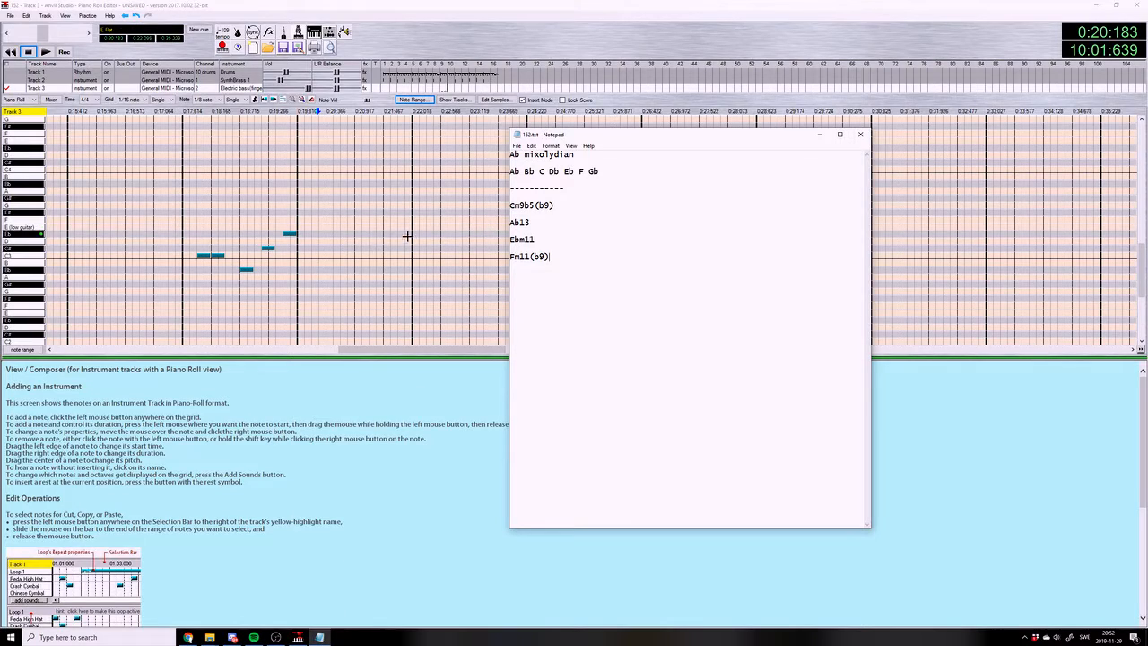
pyautogui.click(319, 284)
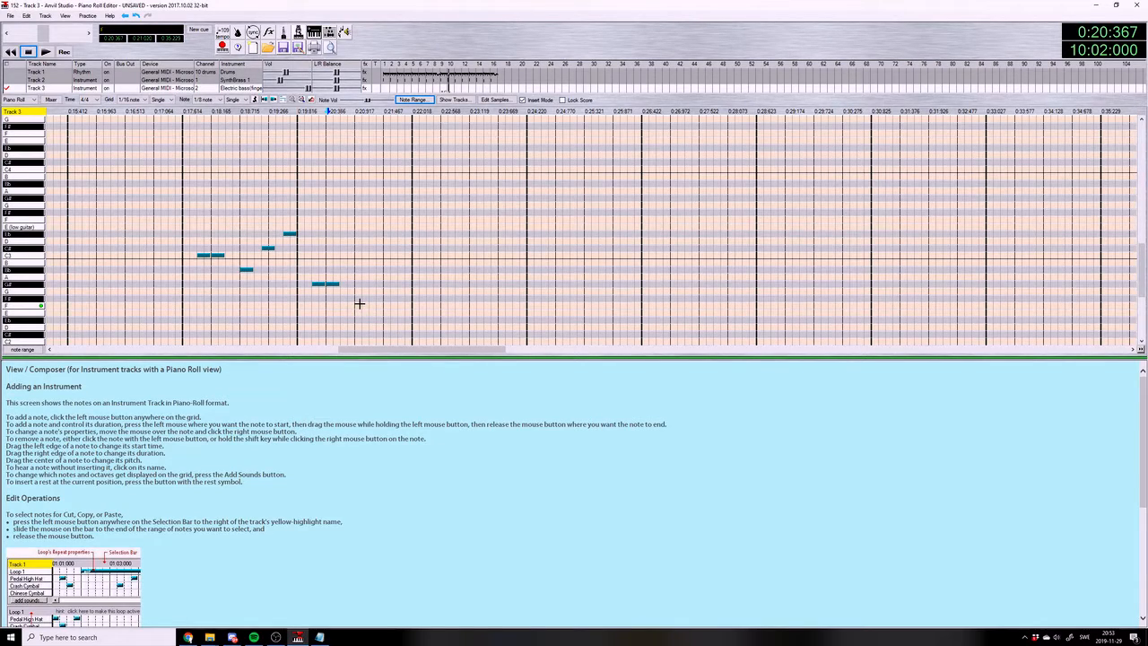
pyautogui.click(34, 80)
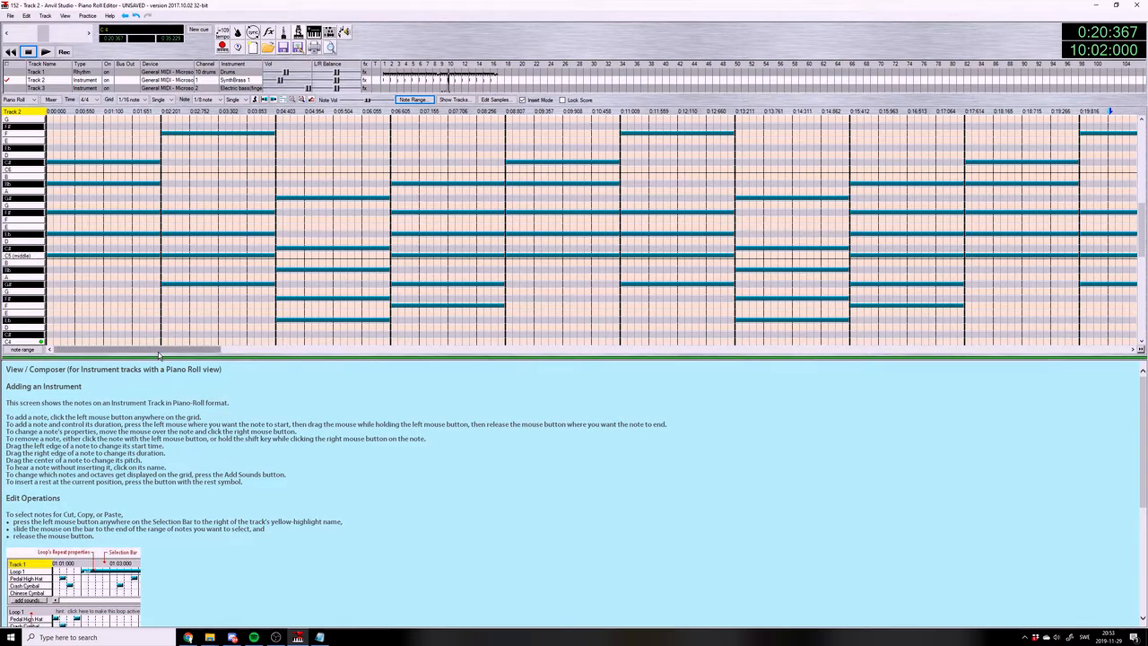
pyautogui.moveTo(158, 351); pyautogui.dragTo(379, 350)
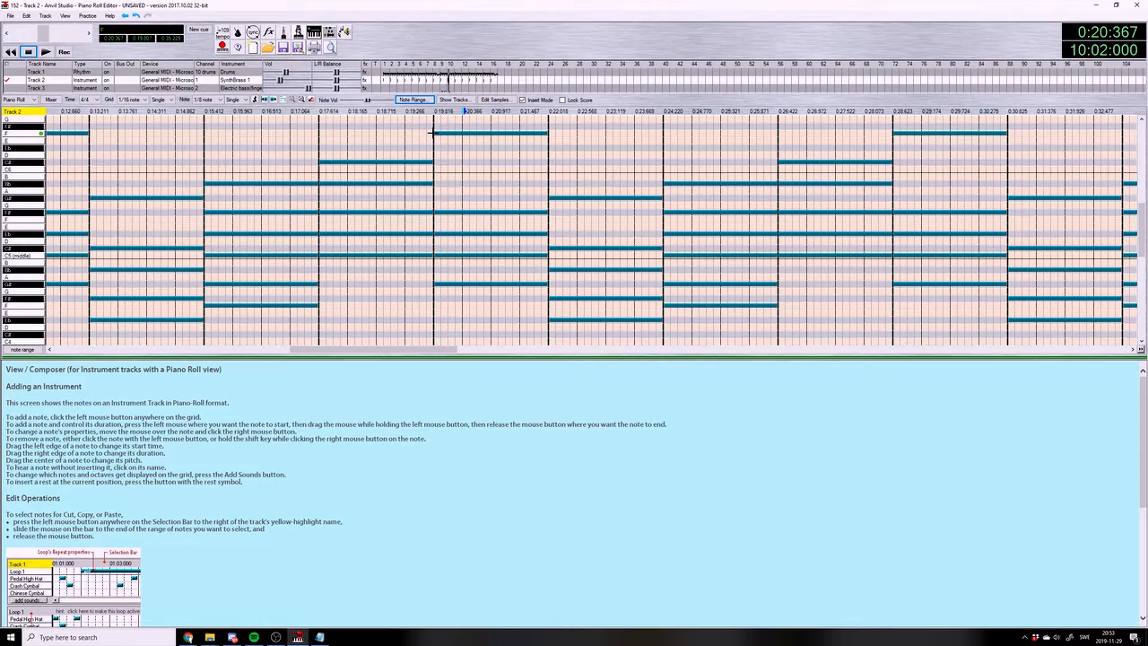
# On the bass track, complete measure 10 with F2, F#2 and C3 eighth notes from beat 3 onward, and play the result
pyautogui.click(37, 89)
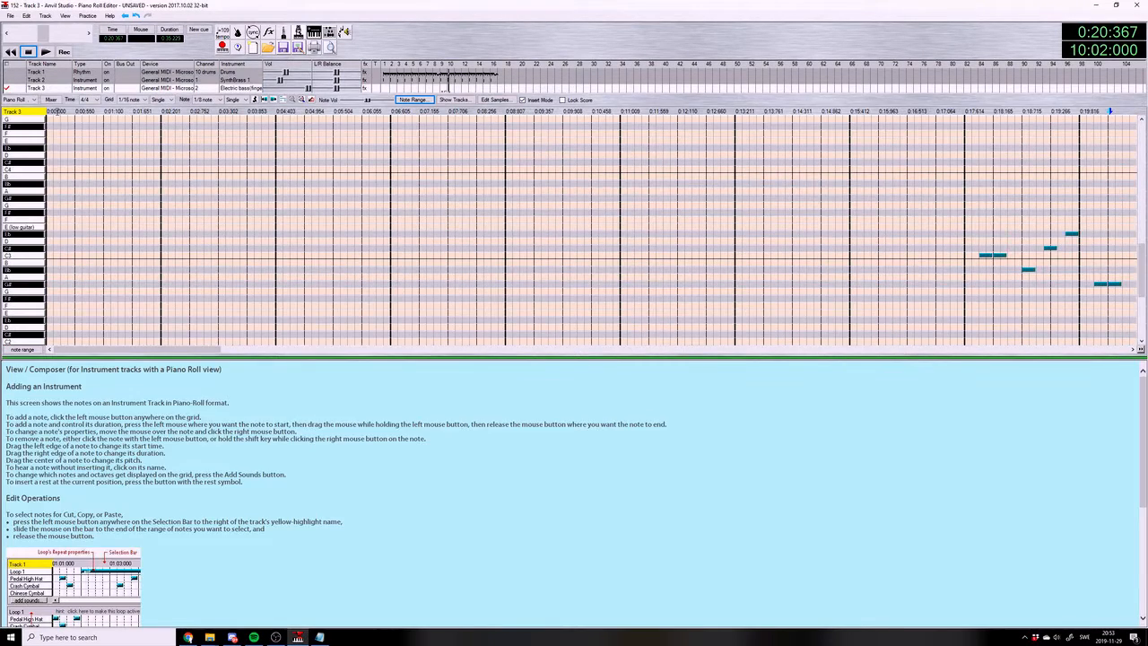
pyautogui.moveTo(172, 349); pyautogui.dragTo(477, 349)
pyautogui.scroll(-2, 273, 298)
pyautogui.click(315, 275)
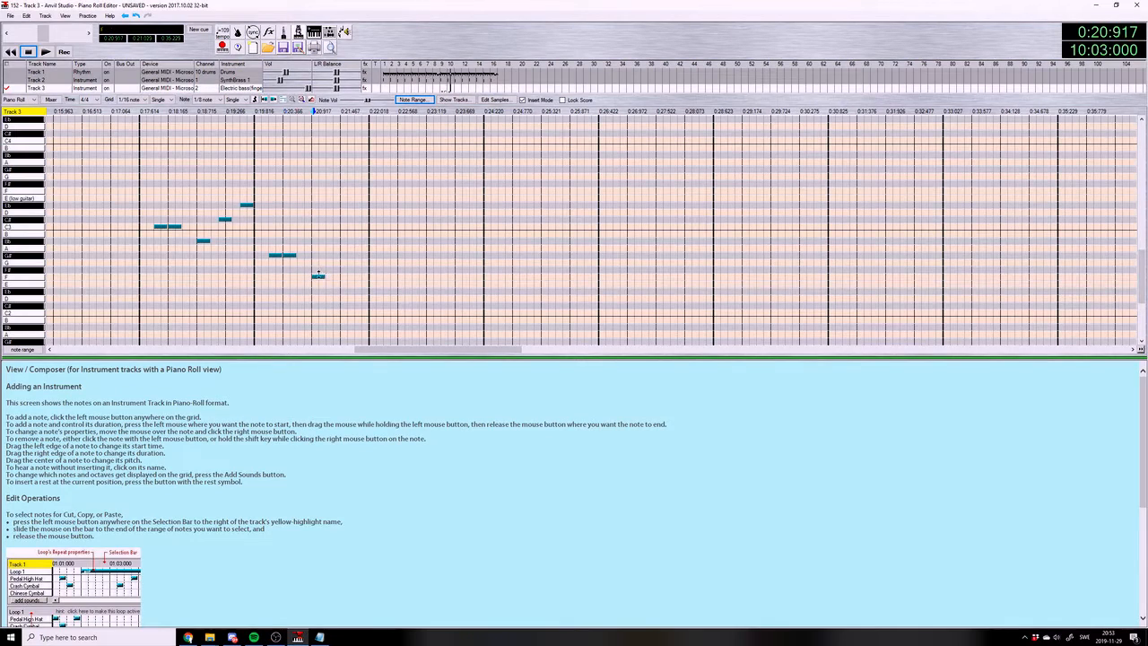
pyautogui.click(338, 270)
pyautogui.click(359, 226)
pyautogui.click(47, 52)
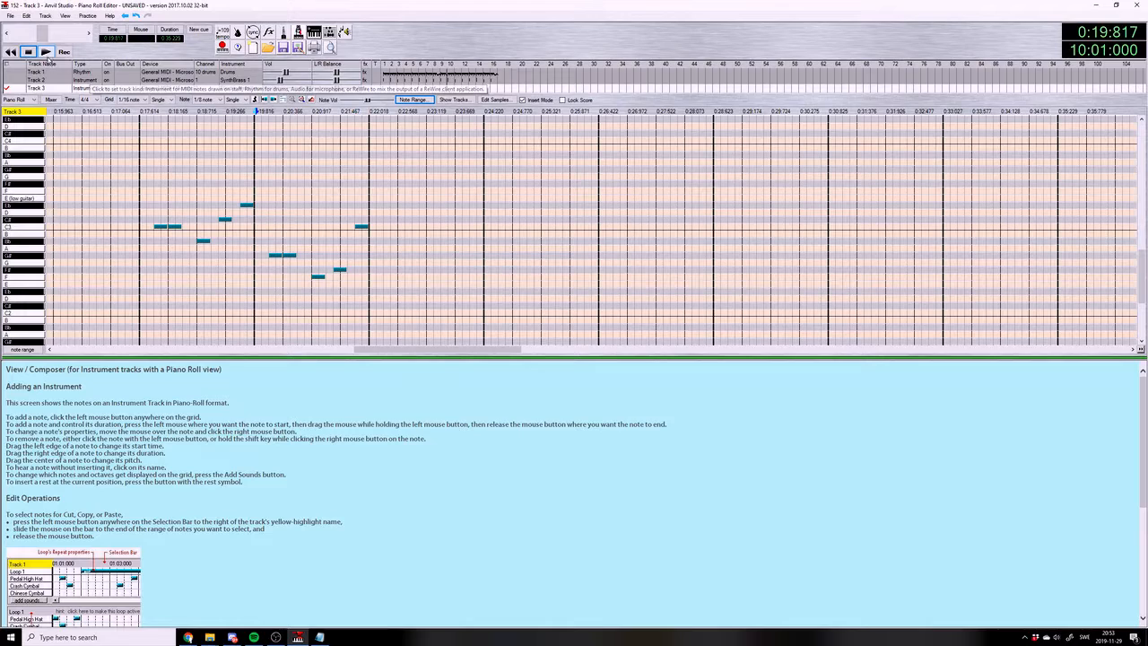
pyautogui.click(28, 52)
# Check the third chord in 152.txt, and enter two Eb3 eighth notes in measure 11, on the offbeat of beat 1 and on beat 2
pyautogui.click(319, 637)
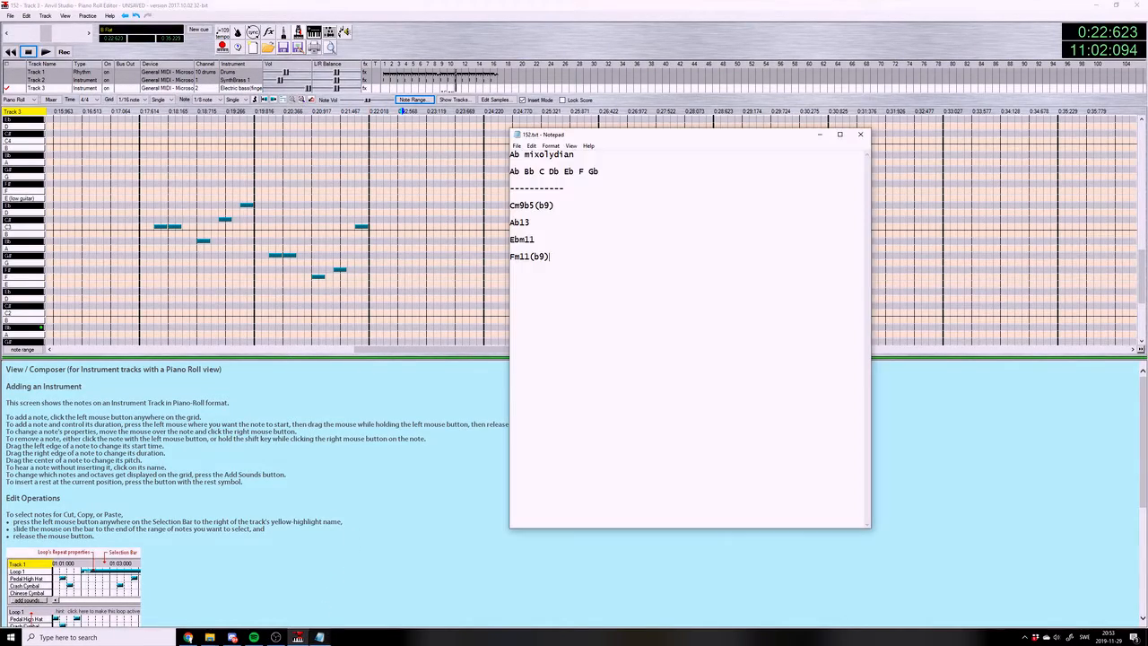
pyautogui.click(319, 637)
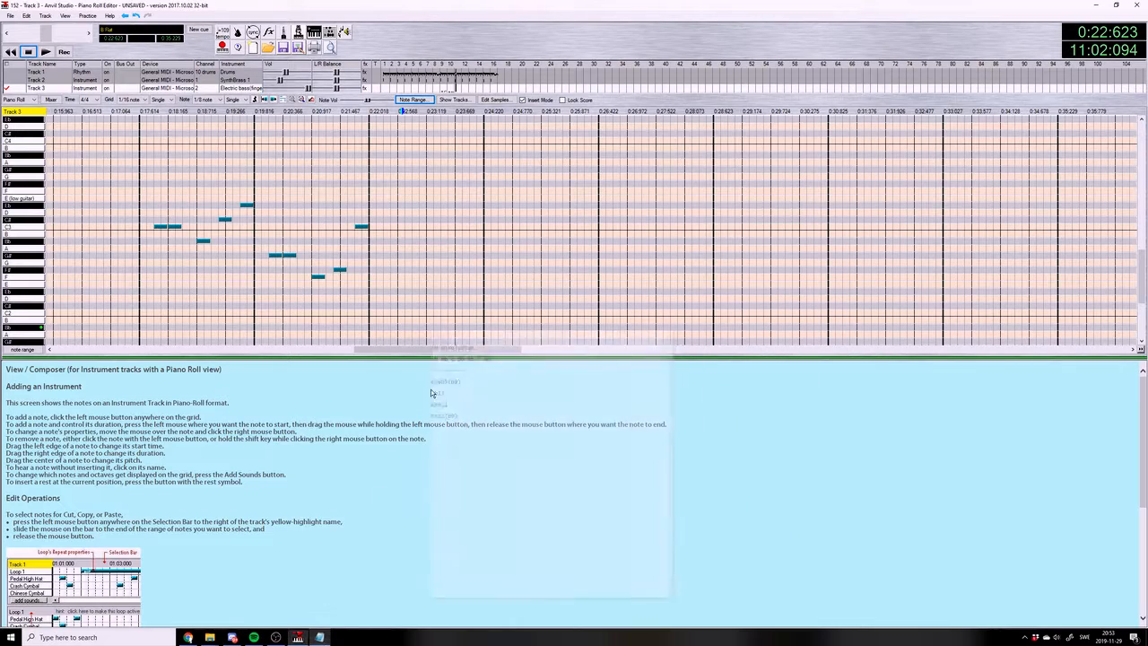
pyautogui.click(388, 204)
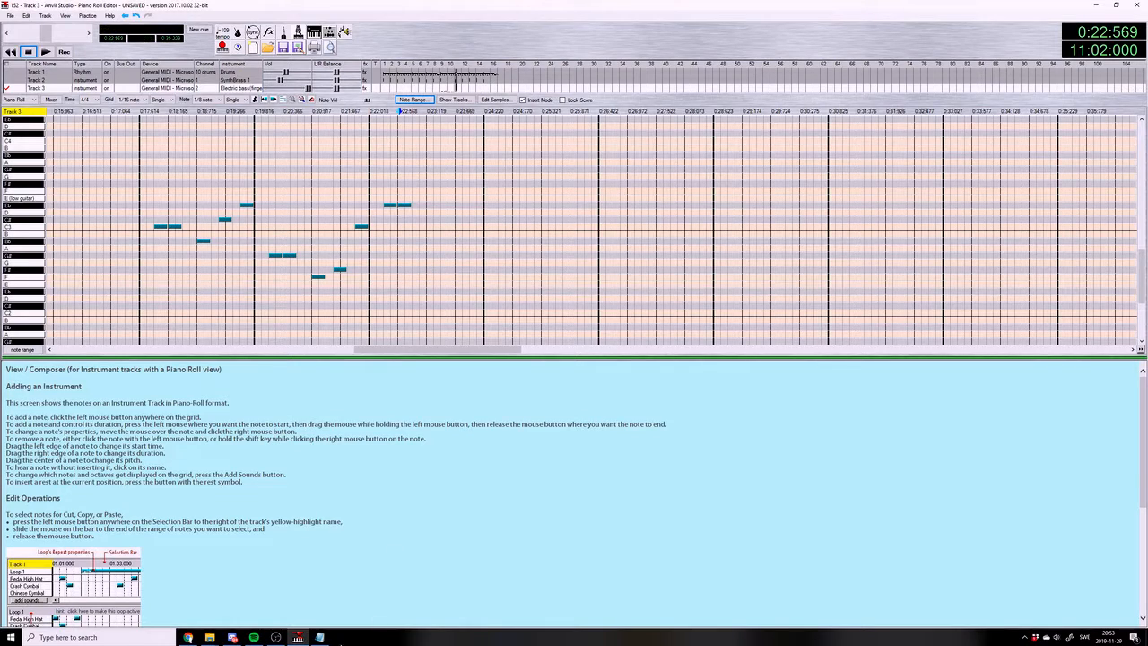
# Recheck the chord list and complete measure 11 of the bass line with F#2, G#2 and C#3 eighth notes from beat 3 onward
pyautogui.click(319, 637)
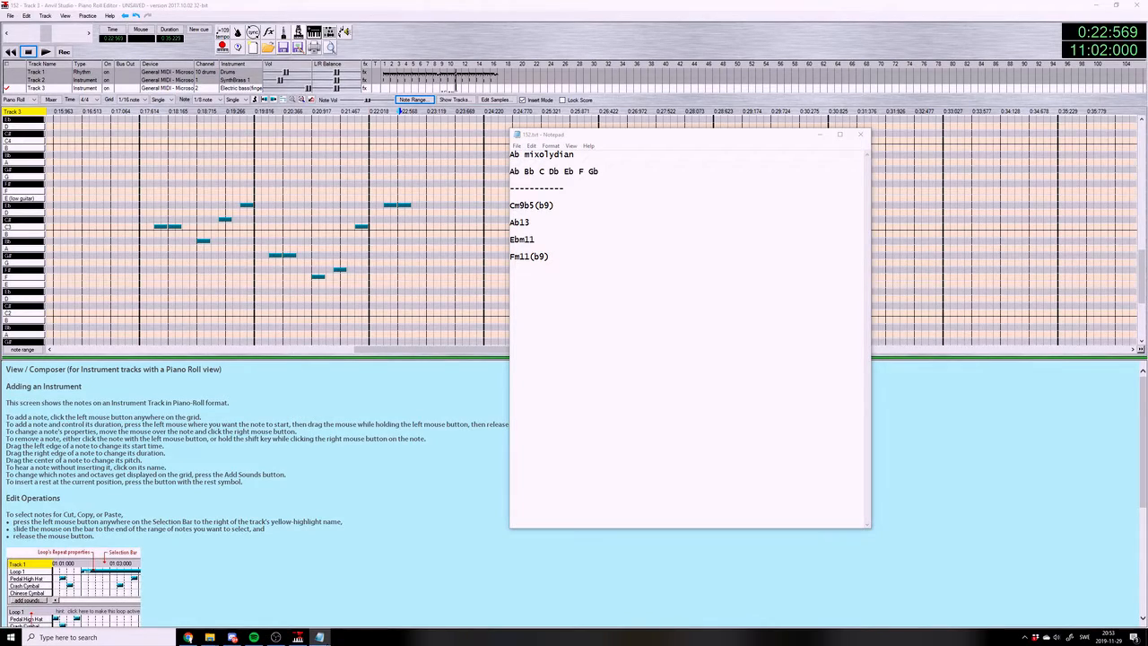
pyautogui.click(373, 513)
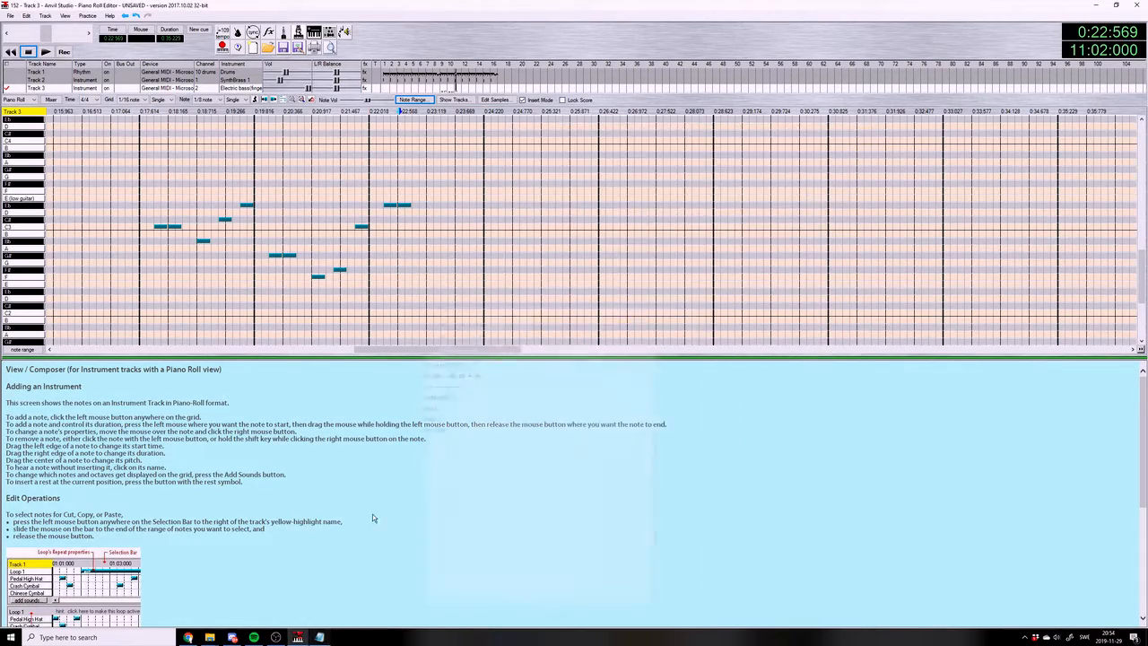
pyautogui.click(431, 268)
pyautogui.click(451, 255)
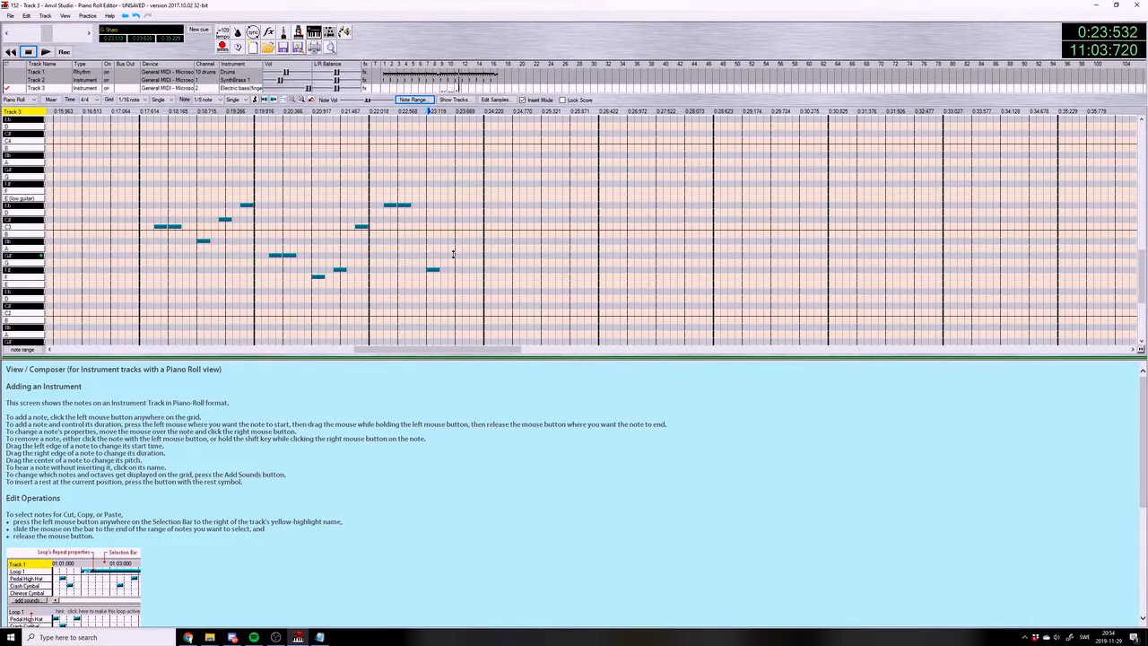
pyautogui.click(474, 220)
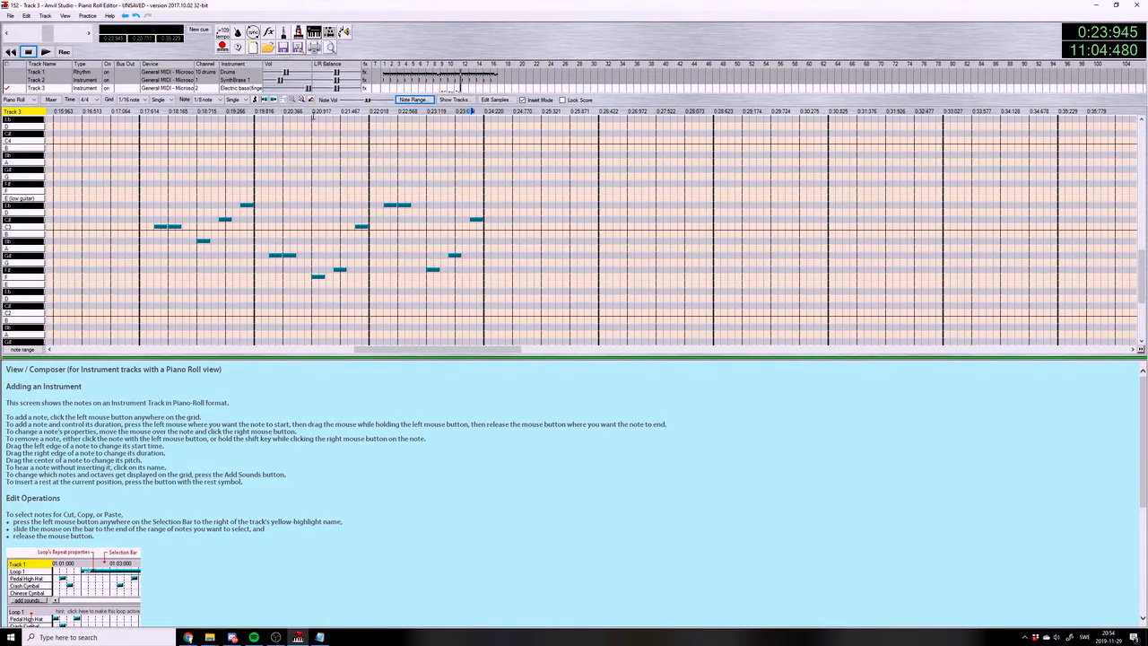
# View the SynthBrass 1 chord from the start of measure 11, and return to the electric bass track
pyautogui.click(373, 111)
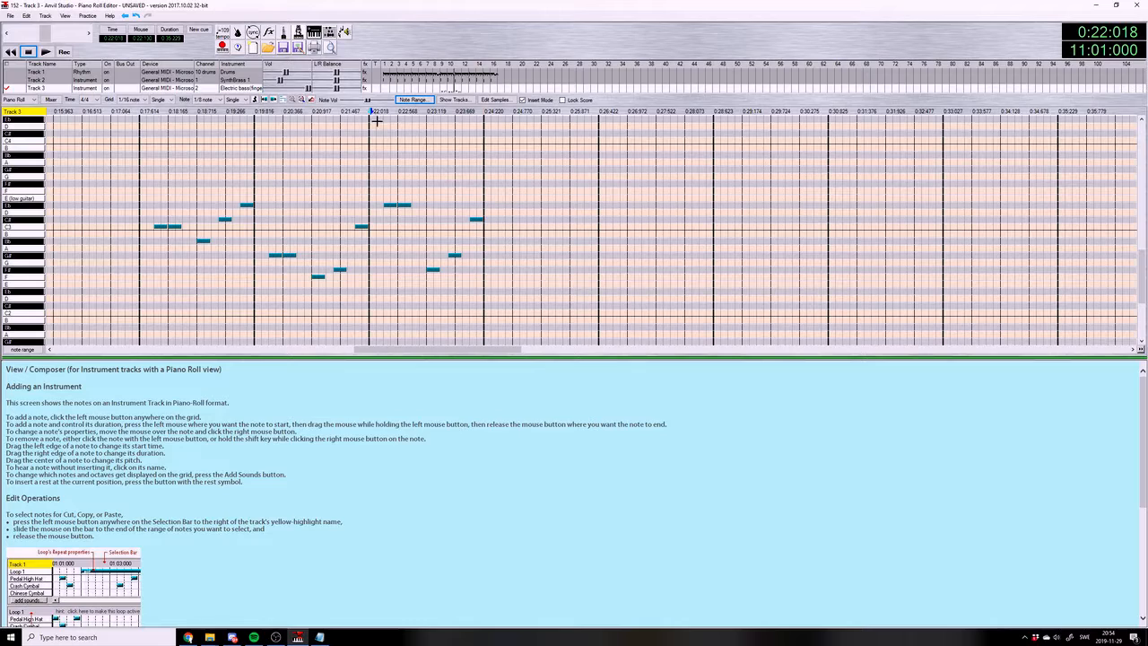
pyautogui.click(15, 82)
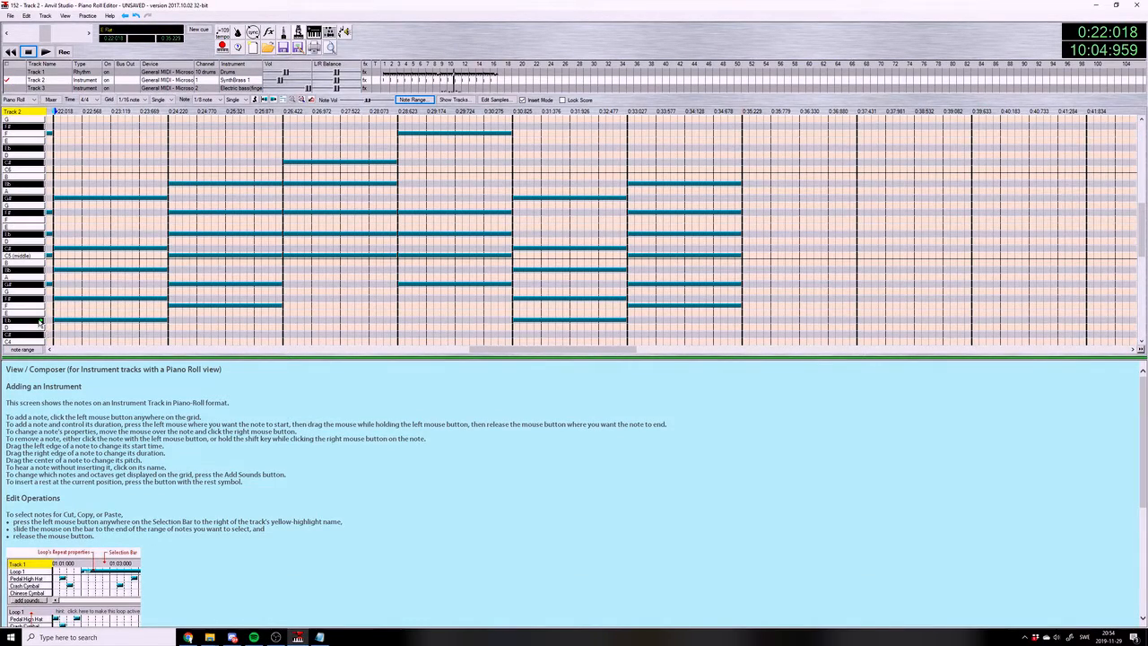
pyautogui.click(17, 88)
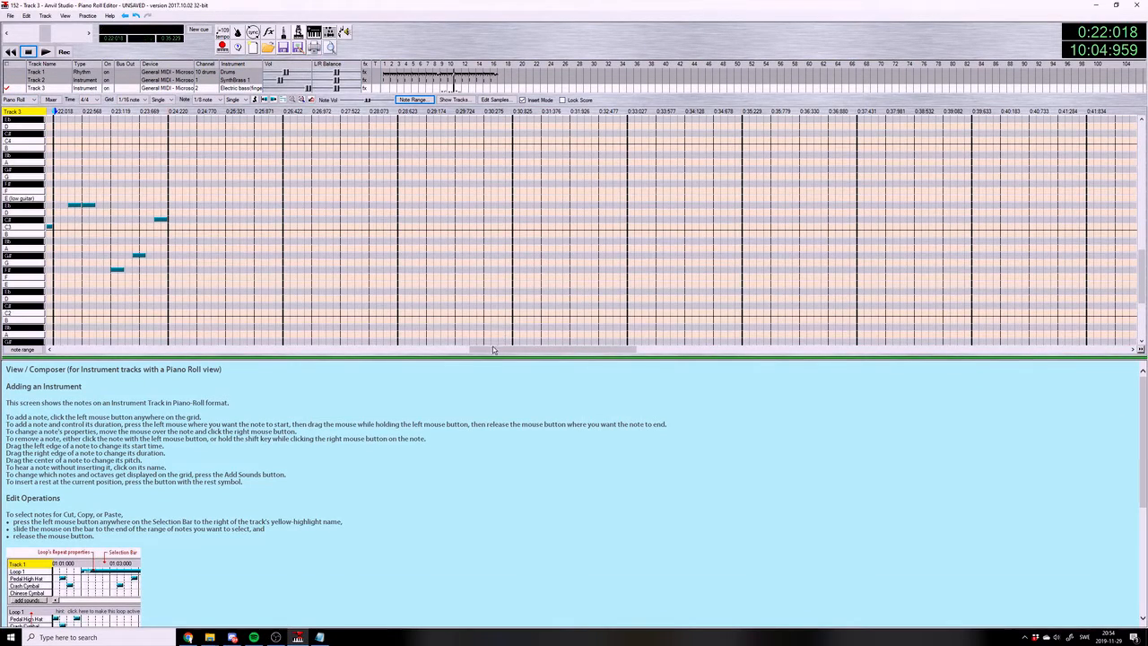
# Try Bb2 for the bass note on beat 2 of measure 11, play it, and restore the note to Eb3
pyautogui.moveTo(495, 350); pyautogui.dragTo(437, 349)
pyautogui.moveTo(249, 201); pyautogui.dragTo(245, 240)
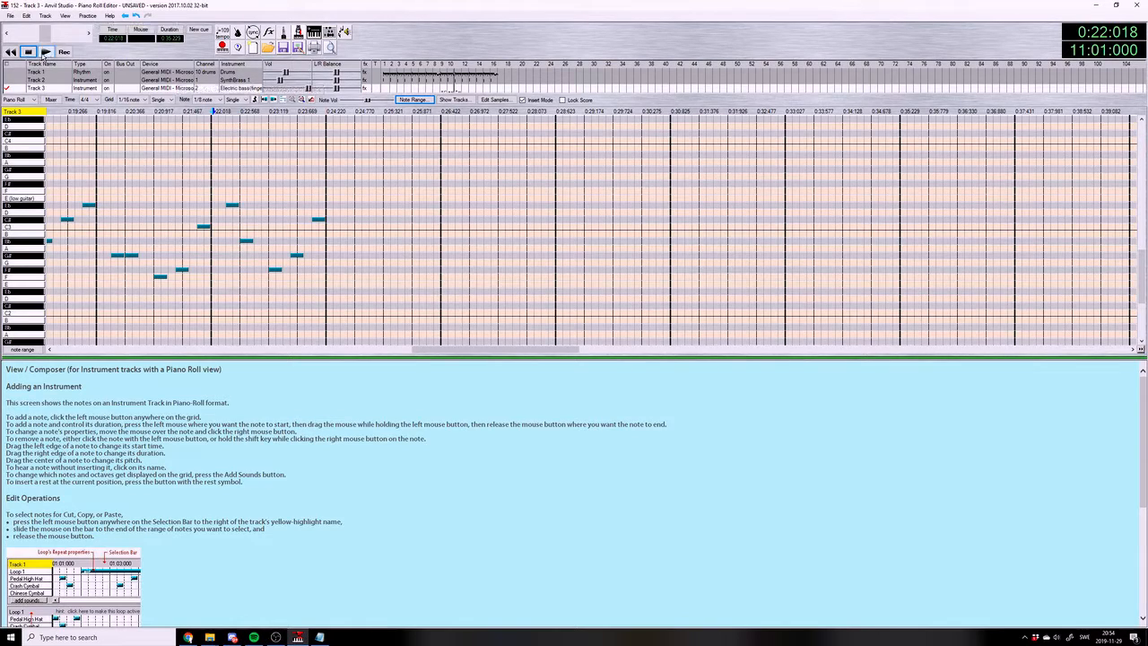
pyautogui.click(42, 51)
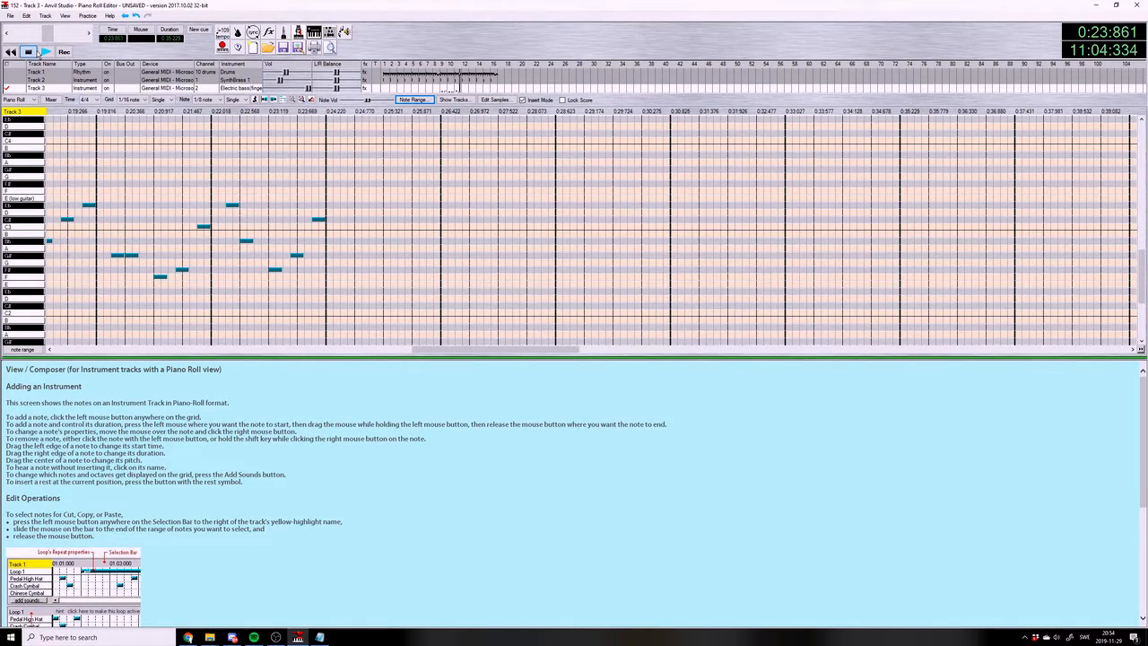
pyautogui.click(246, 205)
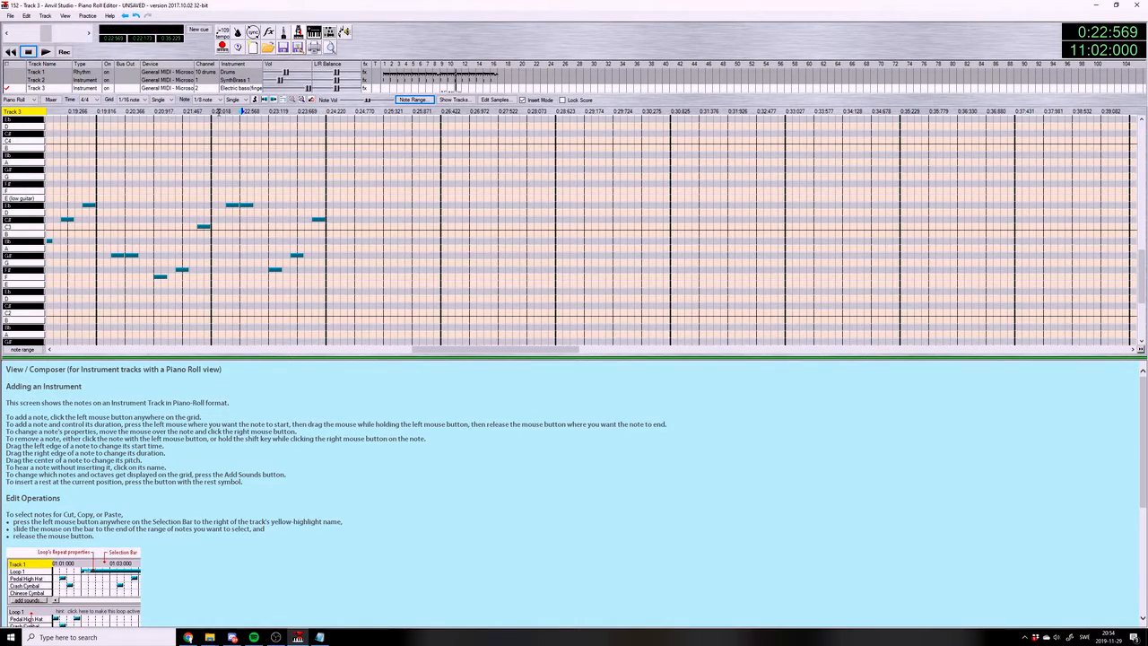
# Play the bass line with the chords and drums from the start of measure 11
pyautogui.click(214, 112)
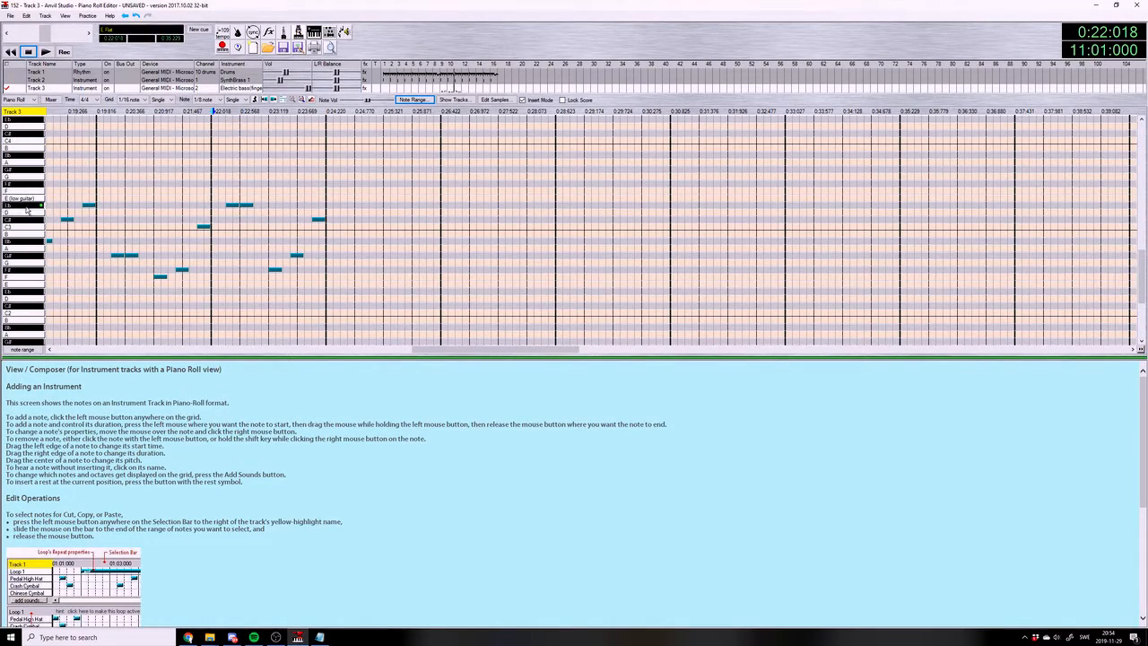
pyautogui.click(47, 52)
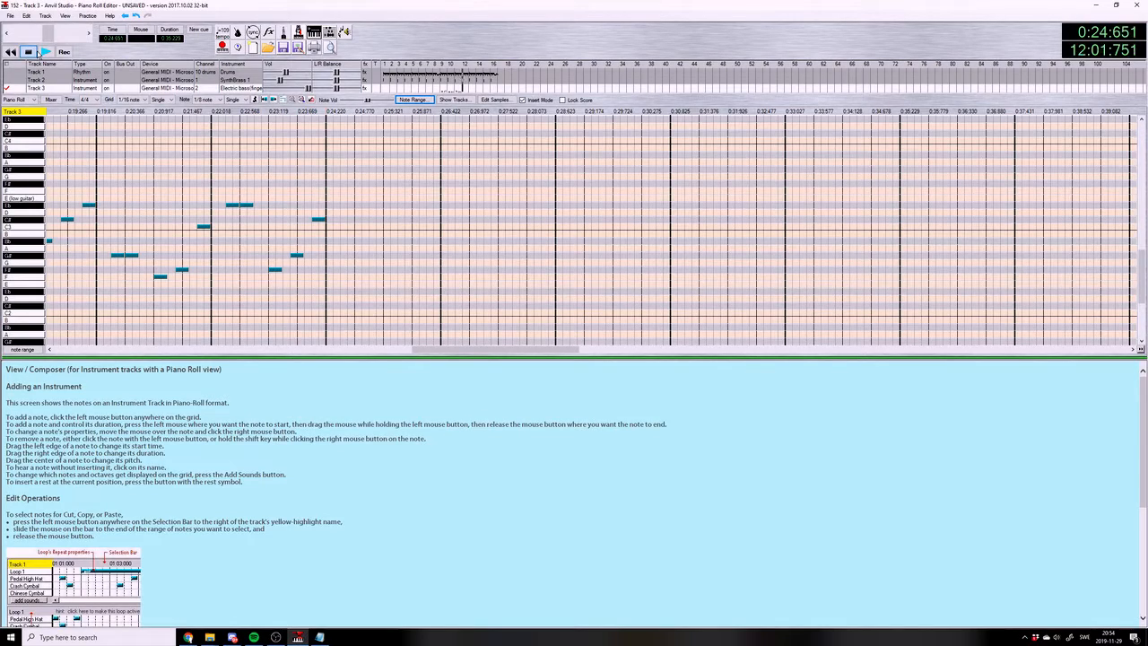
# Check the fourth chord in 152.txt, and enter two F2 eighth notes in measure 12, on the offbeat of beat 1 and on beat 2
pyautogui.click(319, 637)
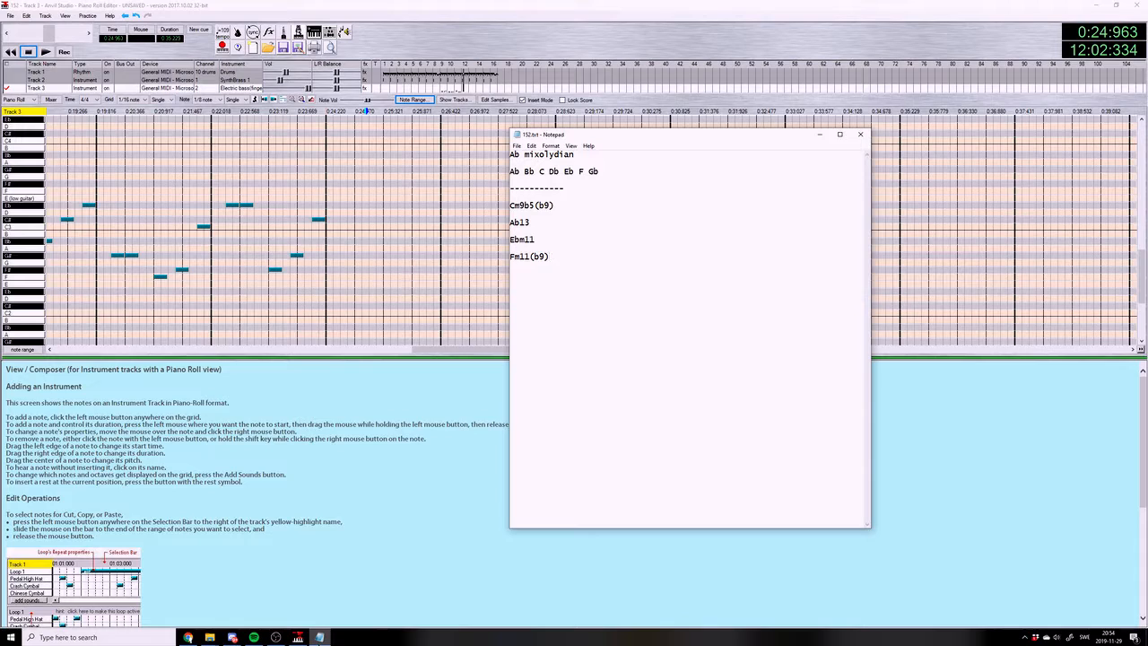
pyautogui.hotkey('alt', 'Tab')
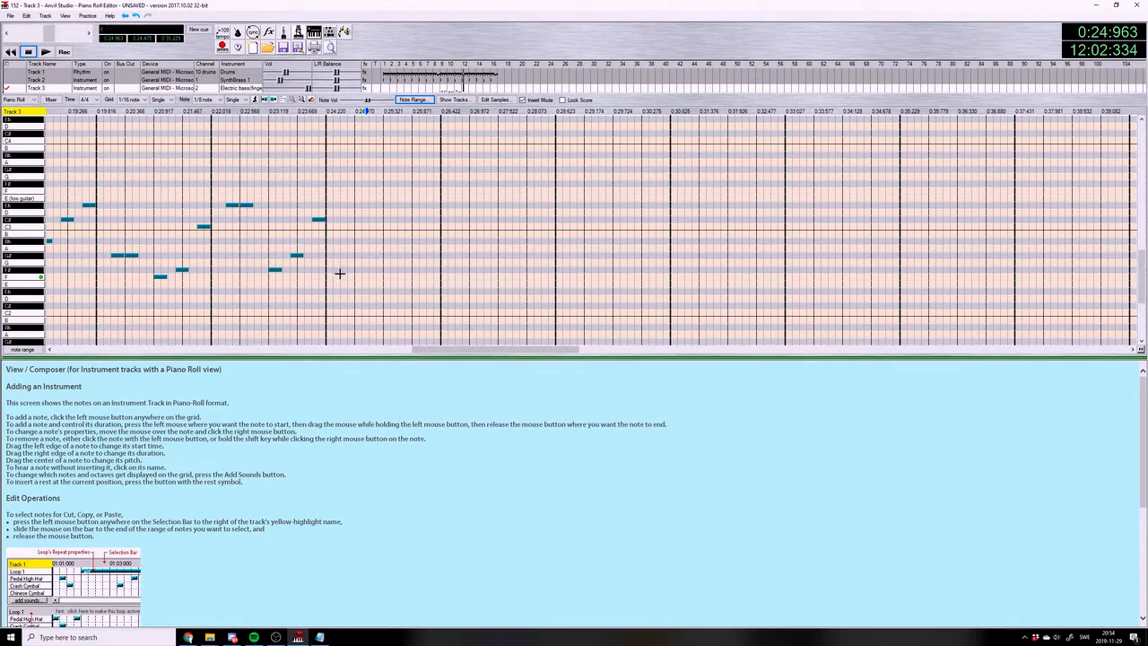
pyautogui.click(342, 276)
pyautogui.click(359, 277)
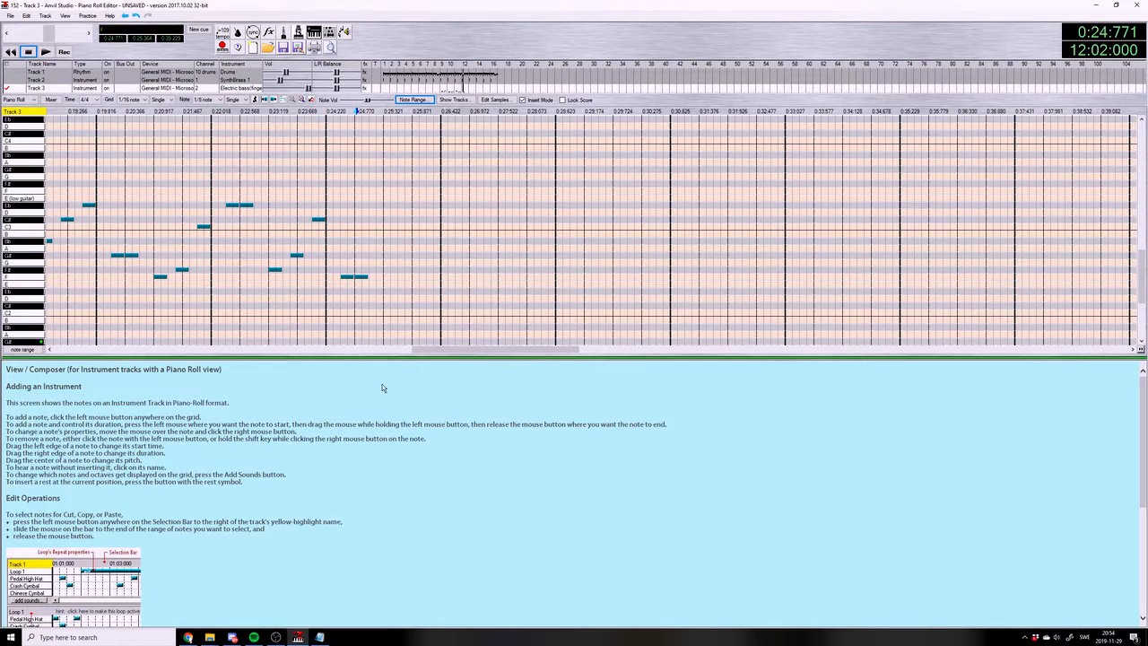
# Recheck the chord list, complete measure 12 with F#2, Bb2 and Eb3 eighth notes from beat 3 onward, and play the measure
pyautogui.click(321, 637)
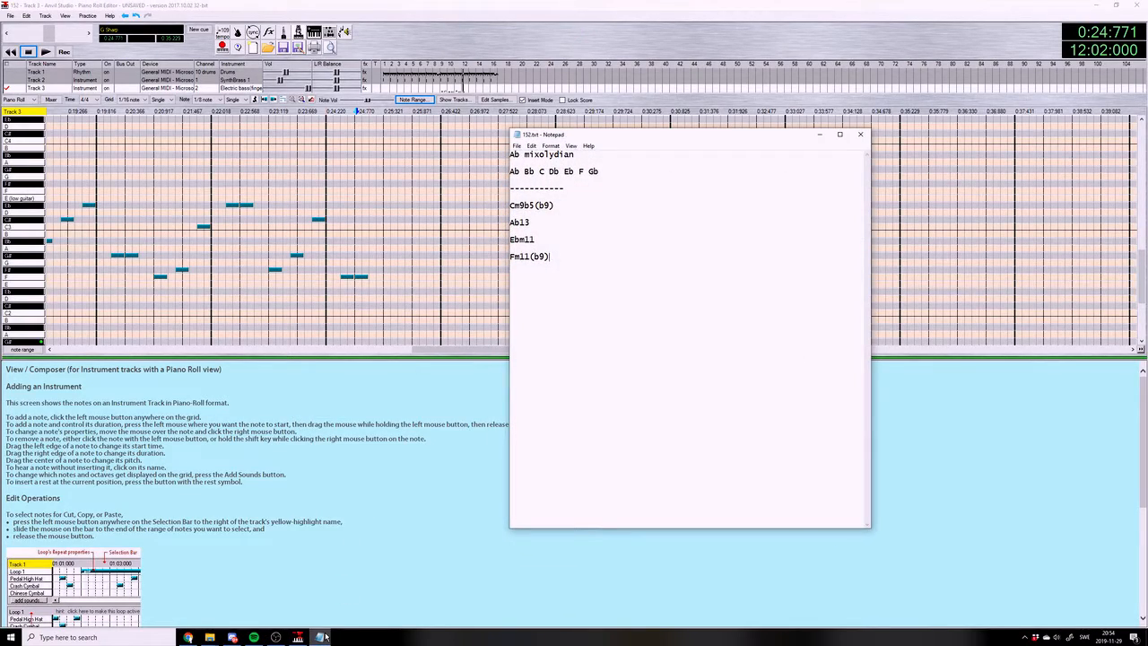
pyautogui.click(326, 636)
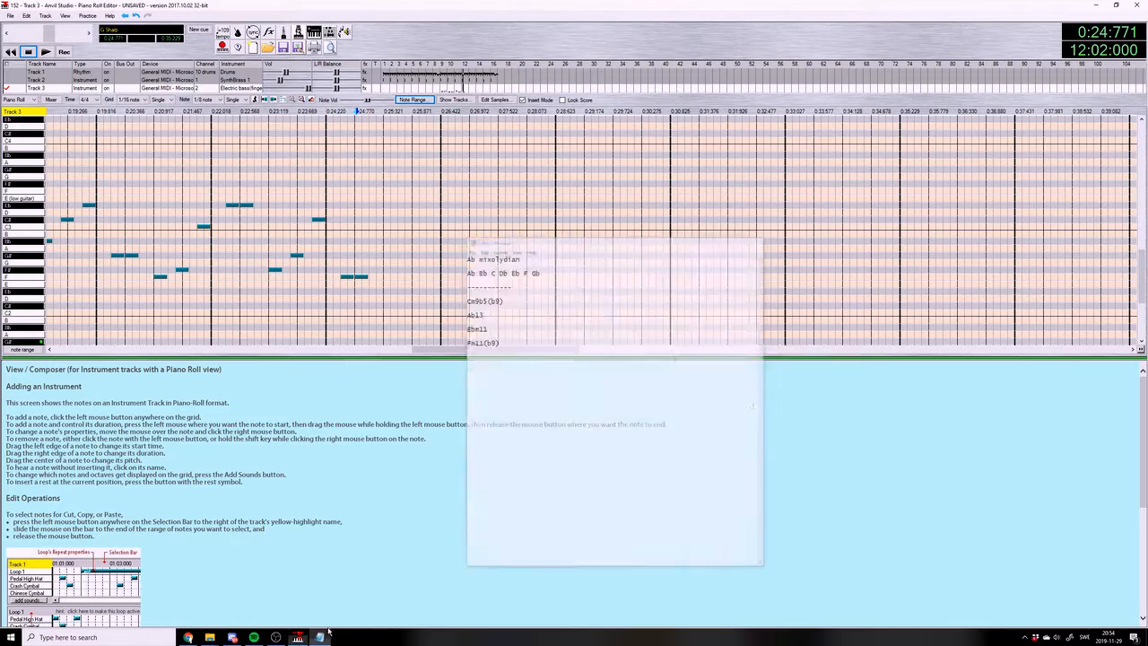
pyautogui.click(387, 268)
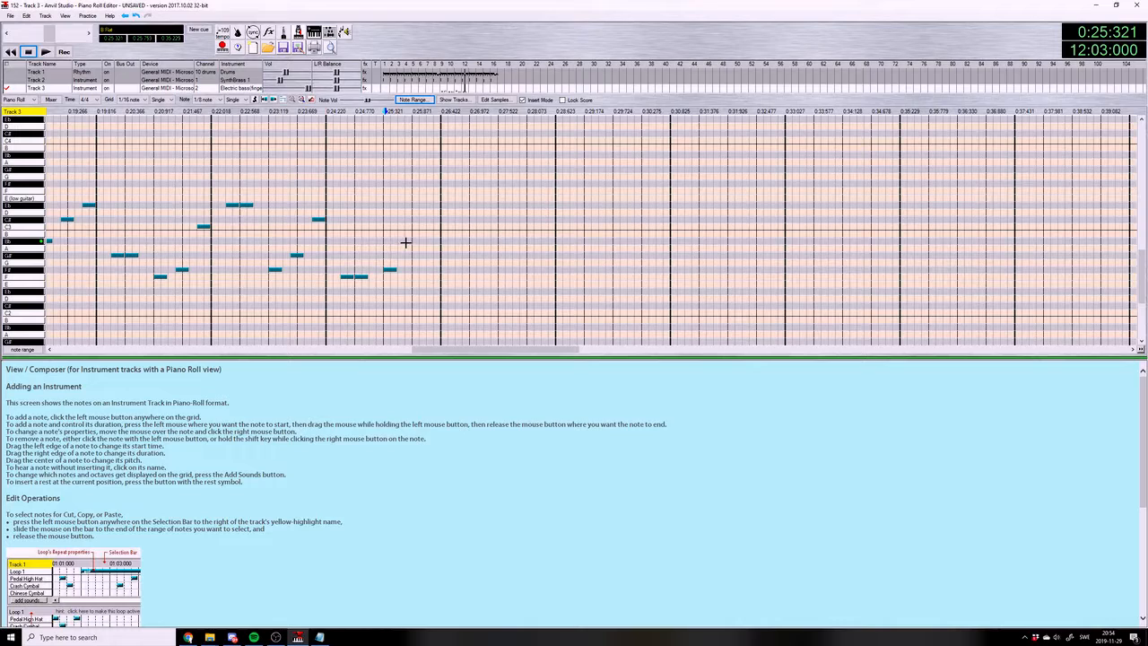
pyautogui.click(406, 240)
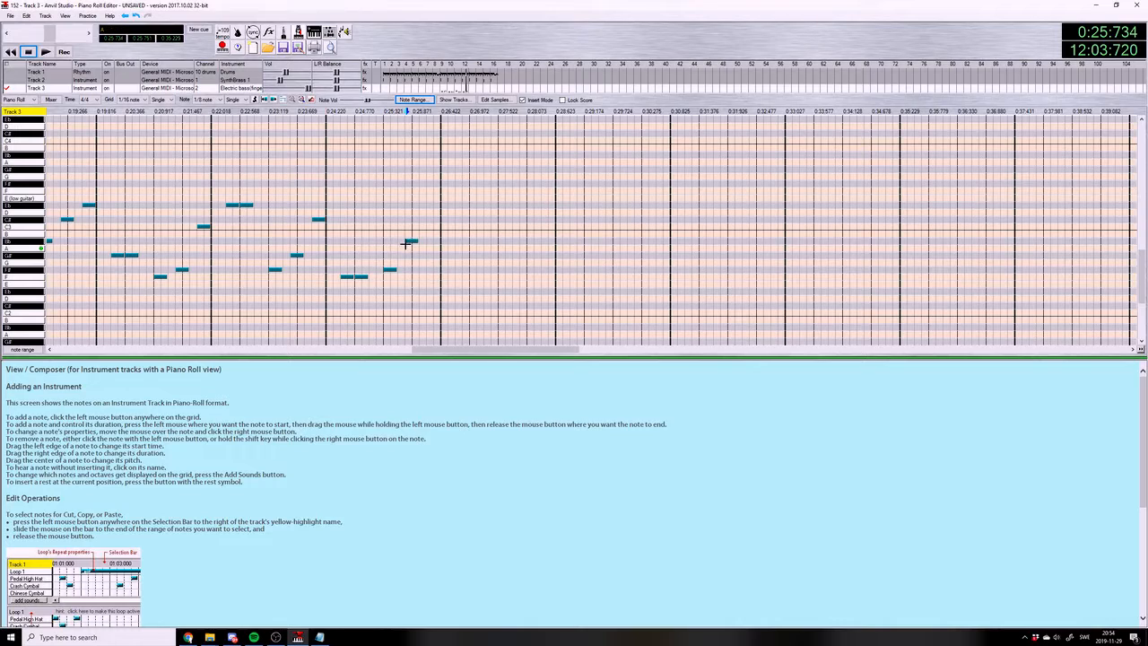
pyautogui.click(431, 205)
pyautogui.click(330, 112)
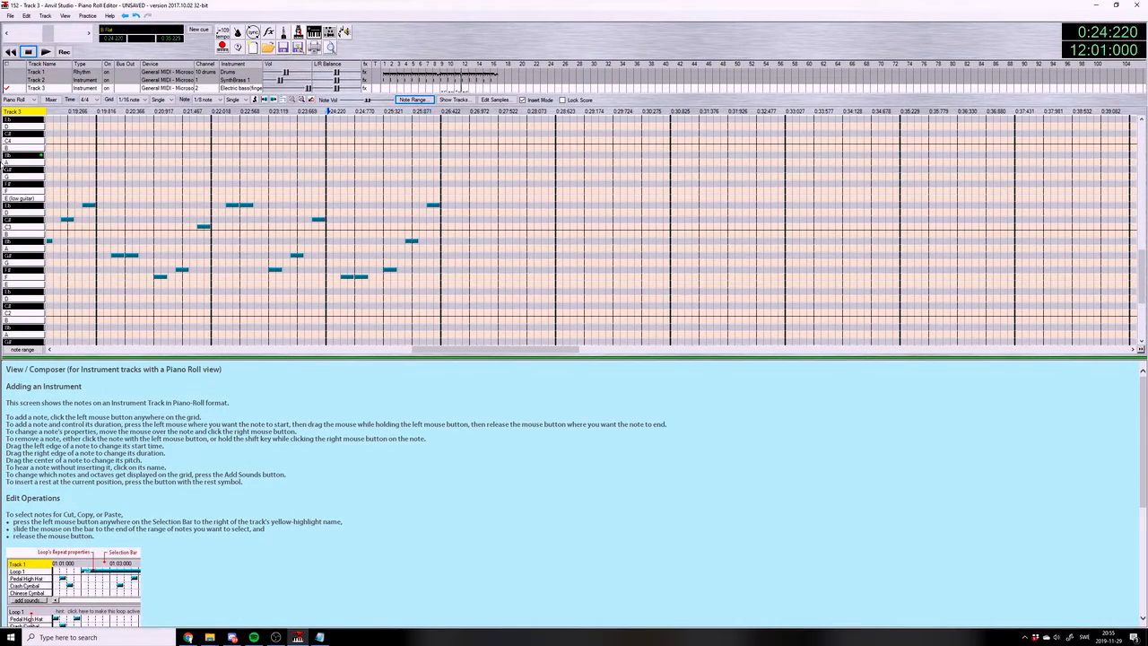
pyautogui.click(45, 52)
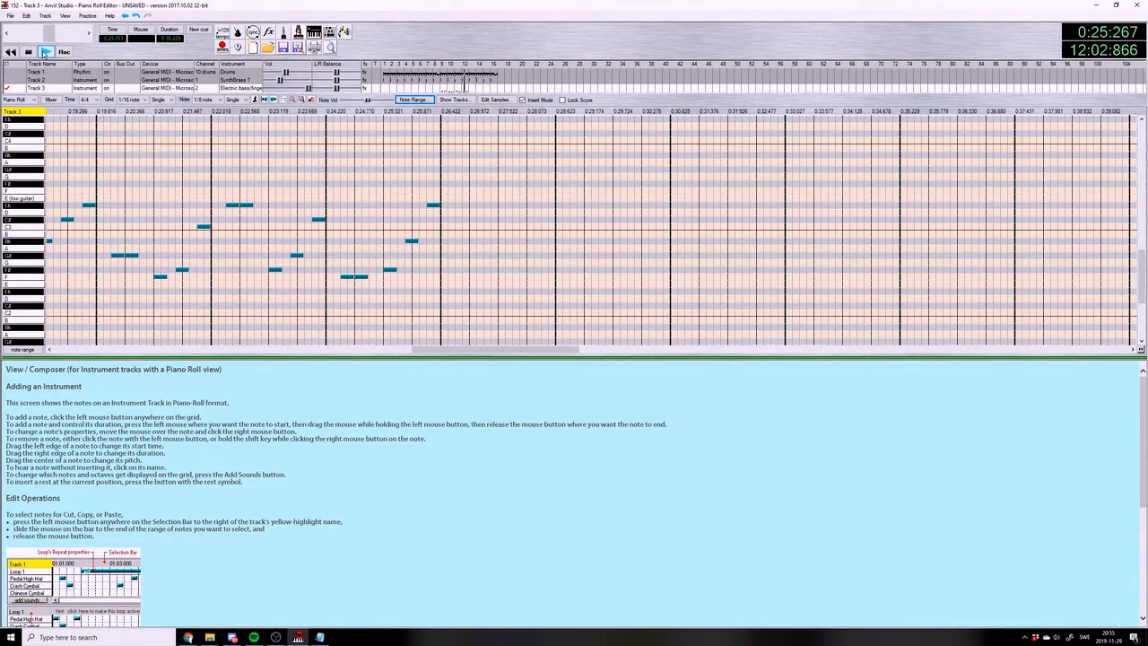
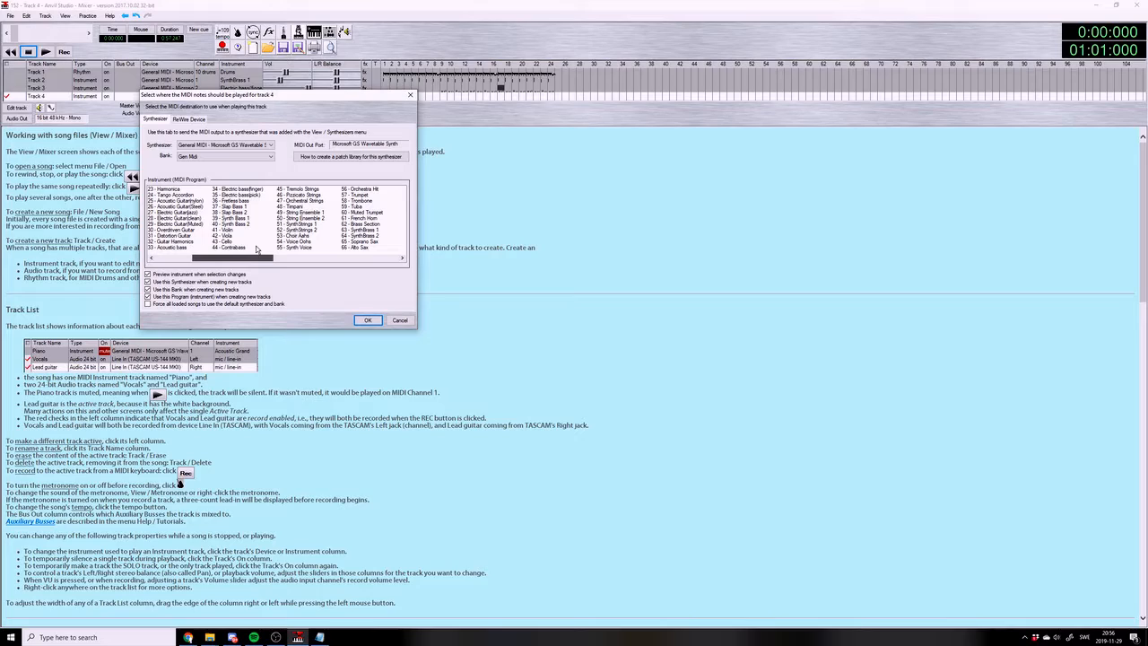
# Preview Tuba, Viola, Cello and Overdriven Guitar as possible instrument sounds for Track 4
pyautogui.click(350, 206)
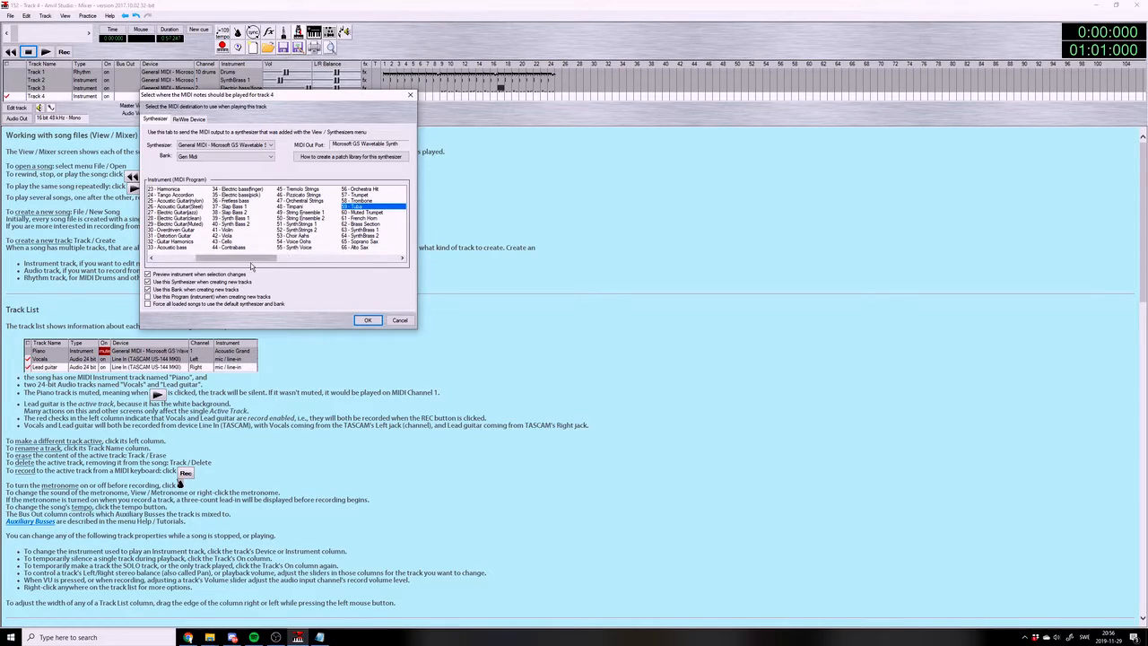
pyautogui.click(238, 236)
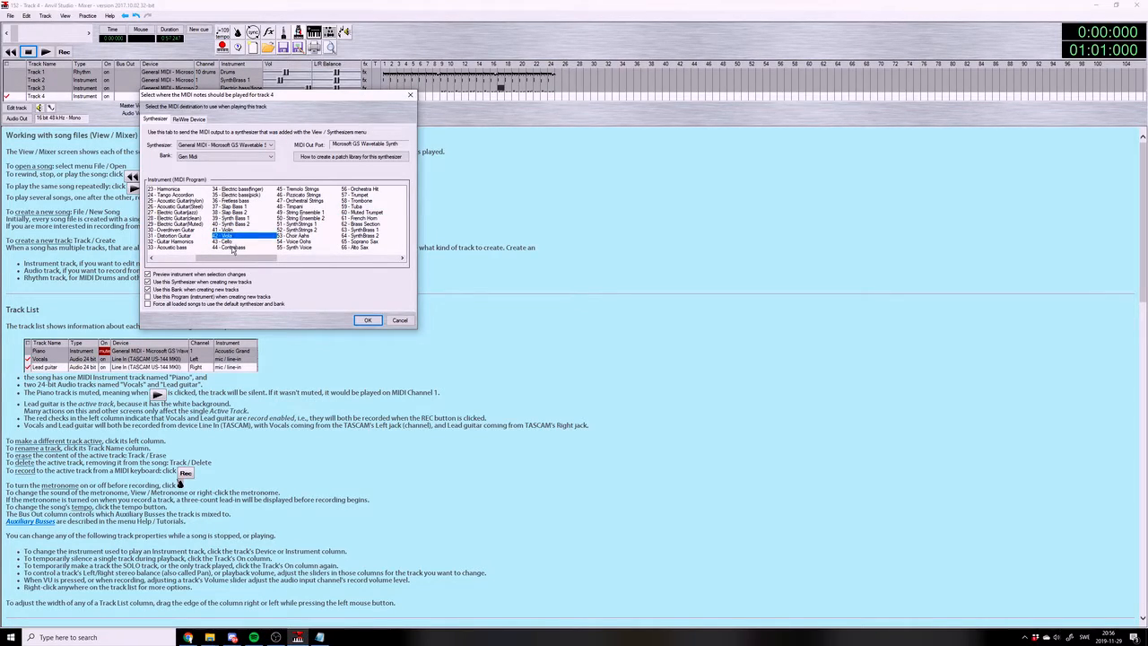
pyautogui.click(233, 241)
pyautogui.moveTo(243, 262); pyautogui.dragTo(192, 258)
pyautogui.click(231, 249)
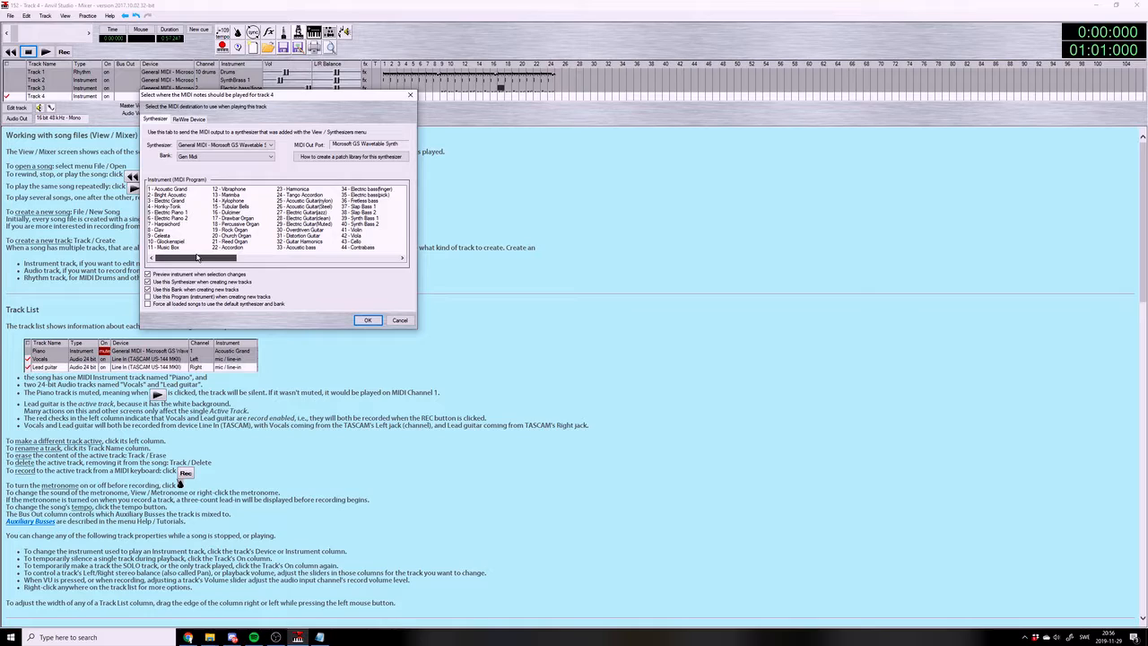
pyautogui.click(310, 231)
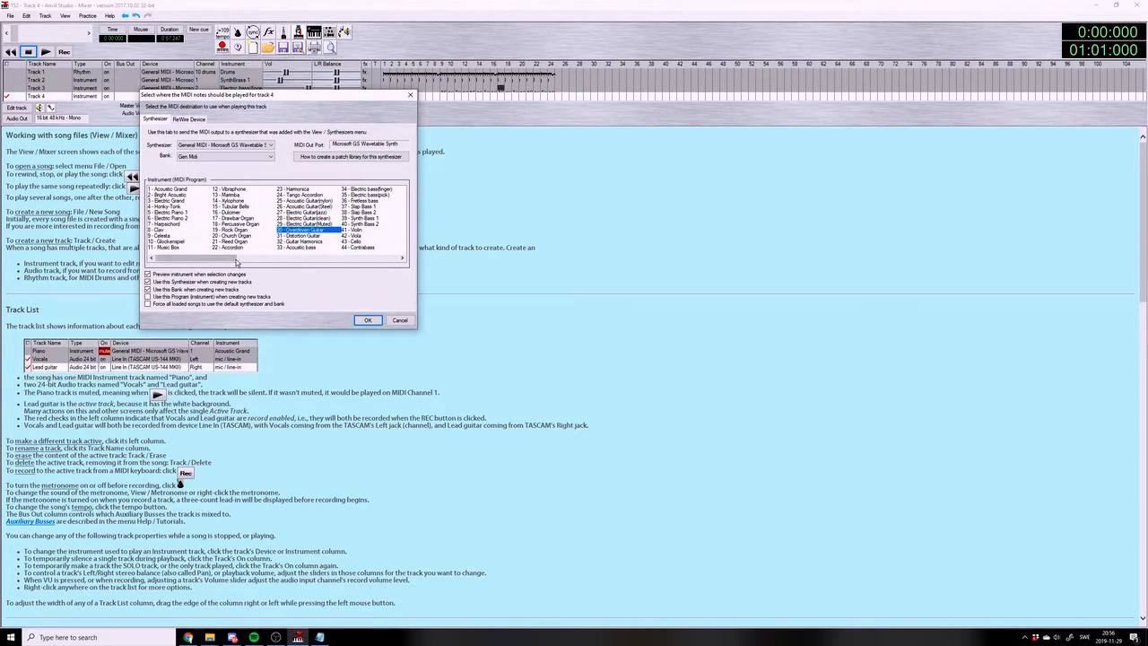
pyautogui.moveTo(235, 261); pyautogui.dragTo(290, 263)
# Compare Trumpet with Trombone, French Horn and Baritone Sax, and set Trumpet as the instrument for Track 4
pyautogui.click(292, 195)
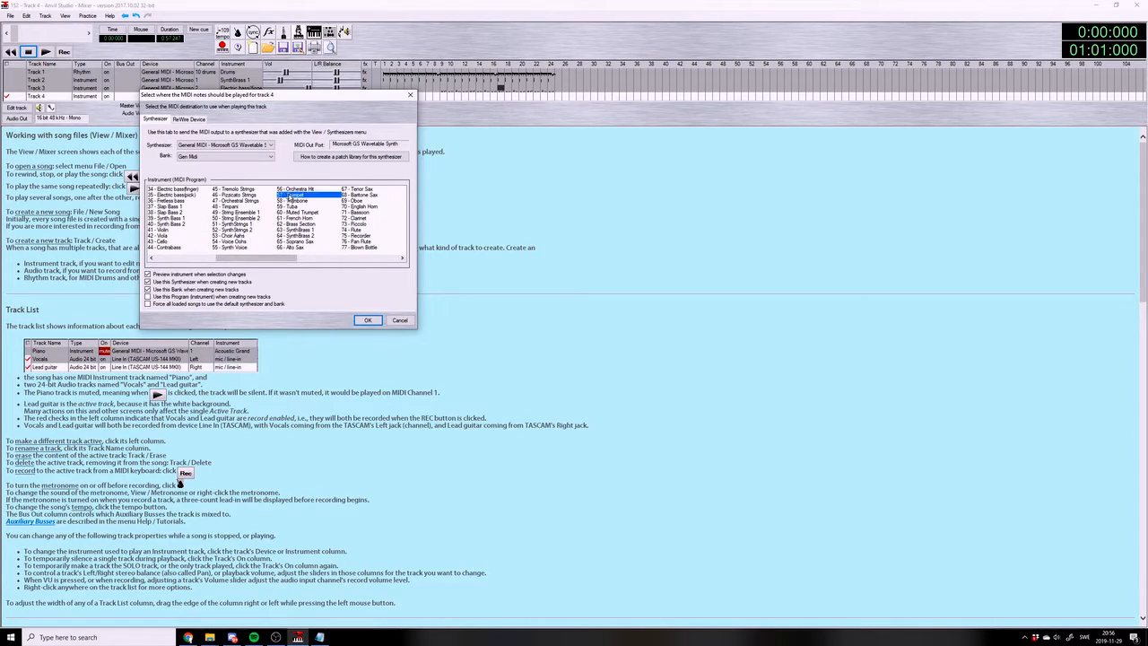
pyautogui.click(294, 201)
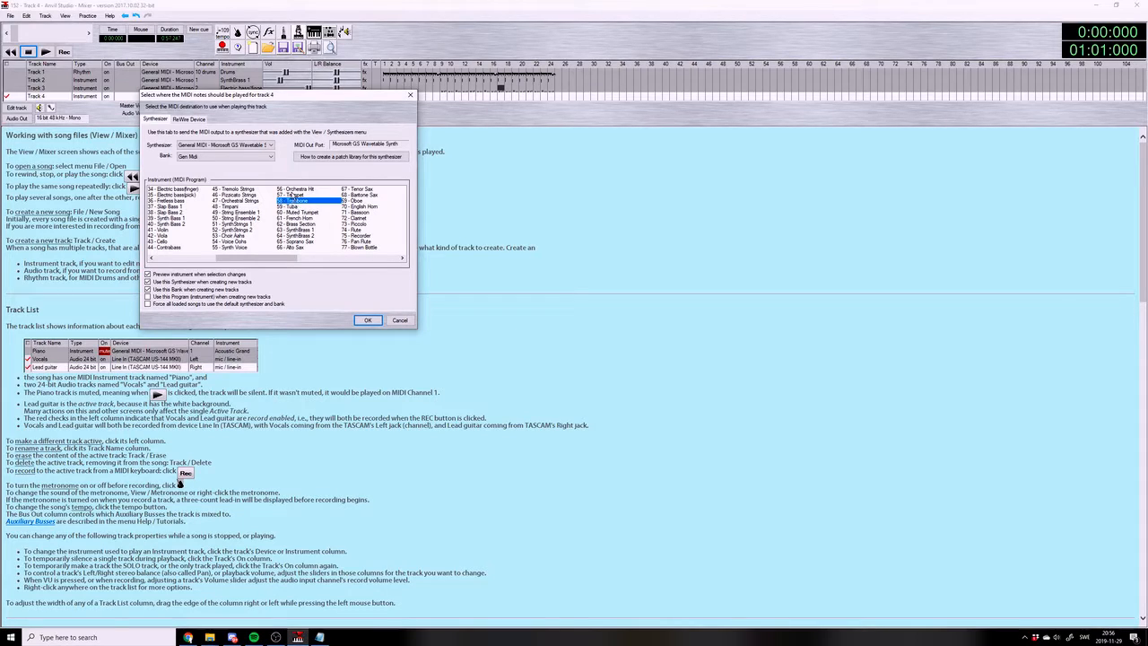
pyautogui.click(292, 195)
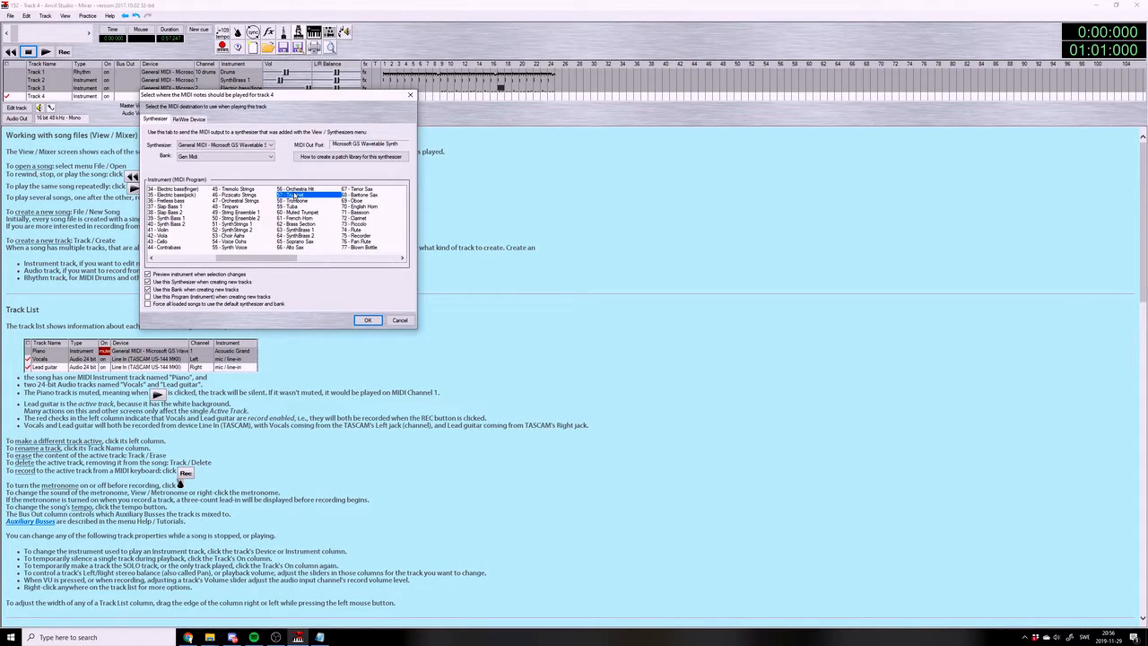
pyautogui.click(303, 218)
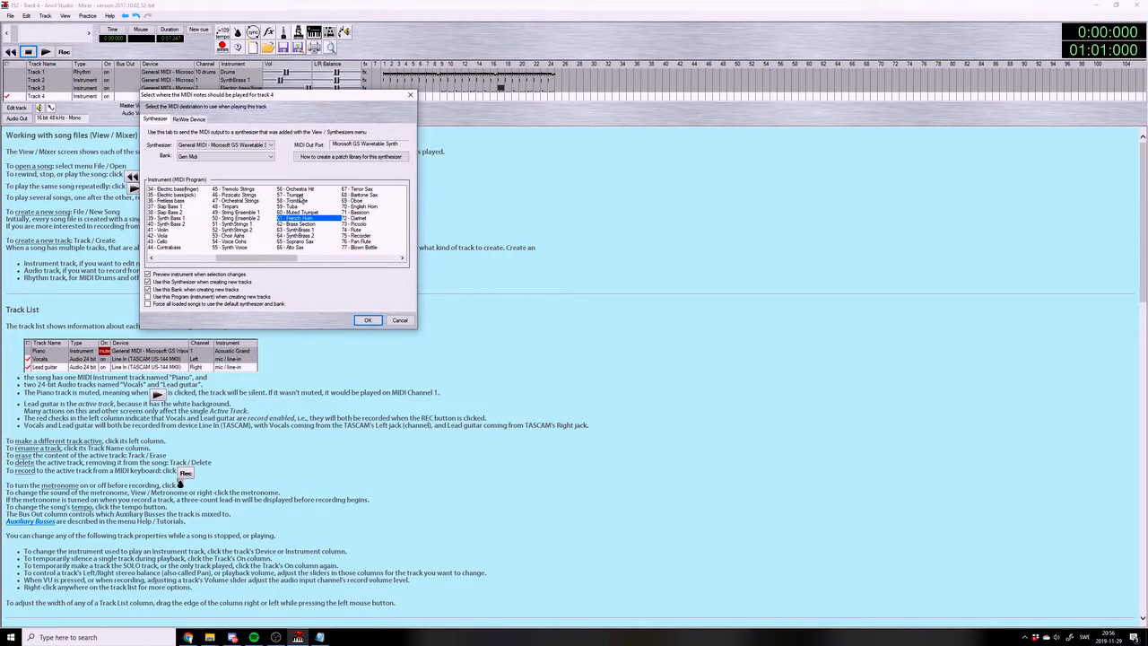
pyautogui.click(306, 195)
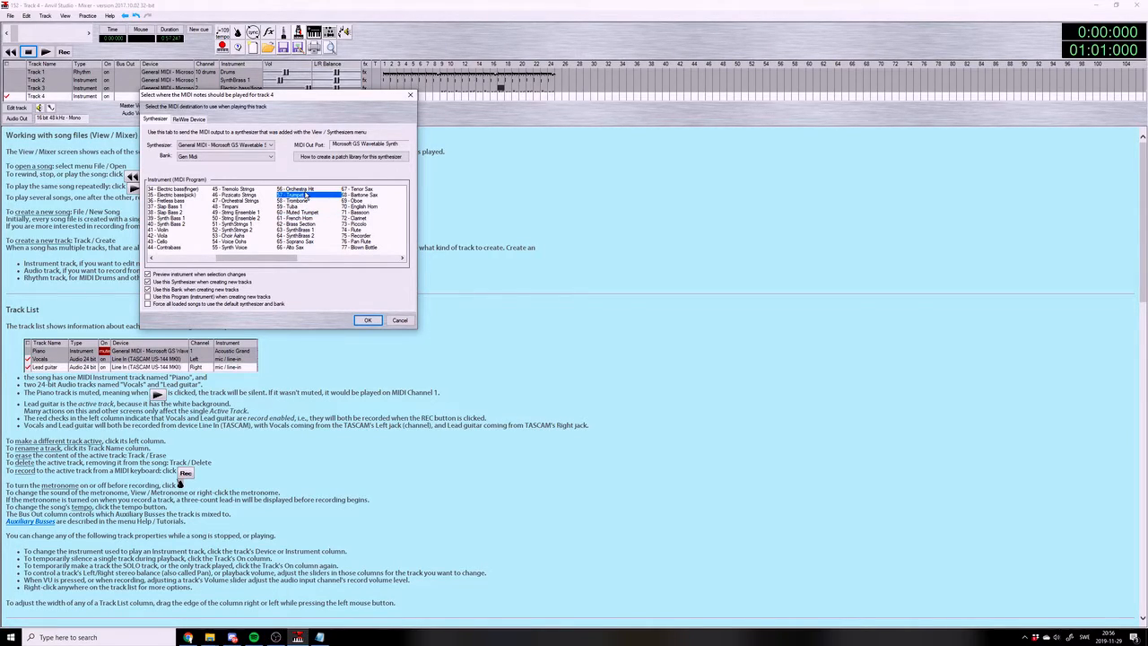
pyautogui.click(366, 195)
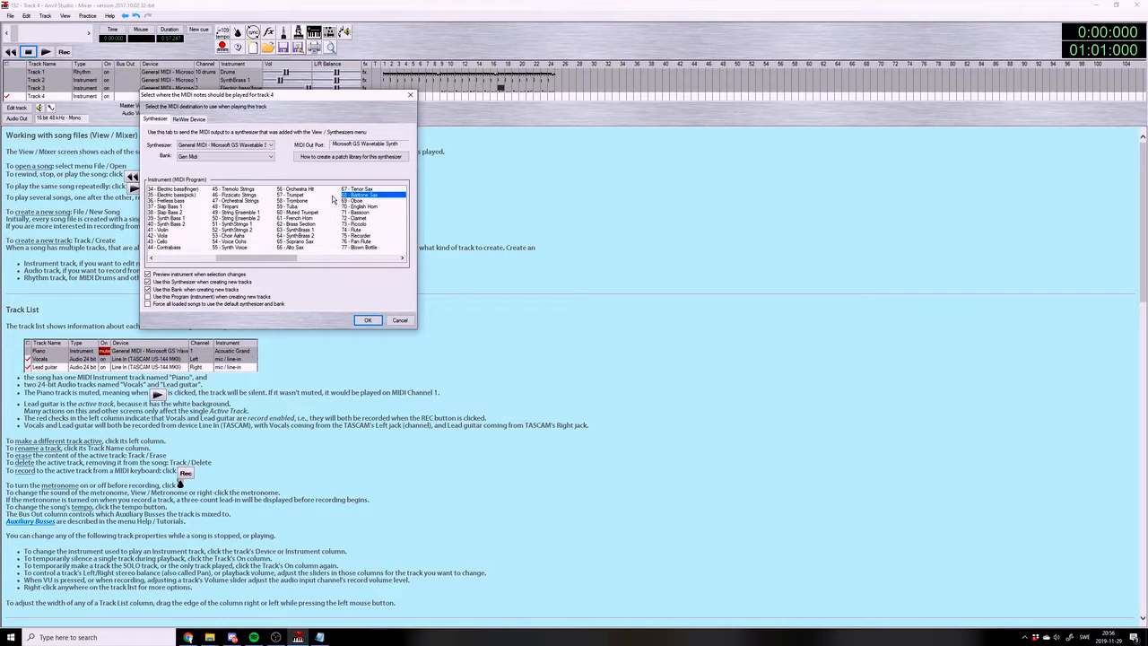
pyautogui.click(331, 196)
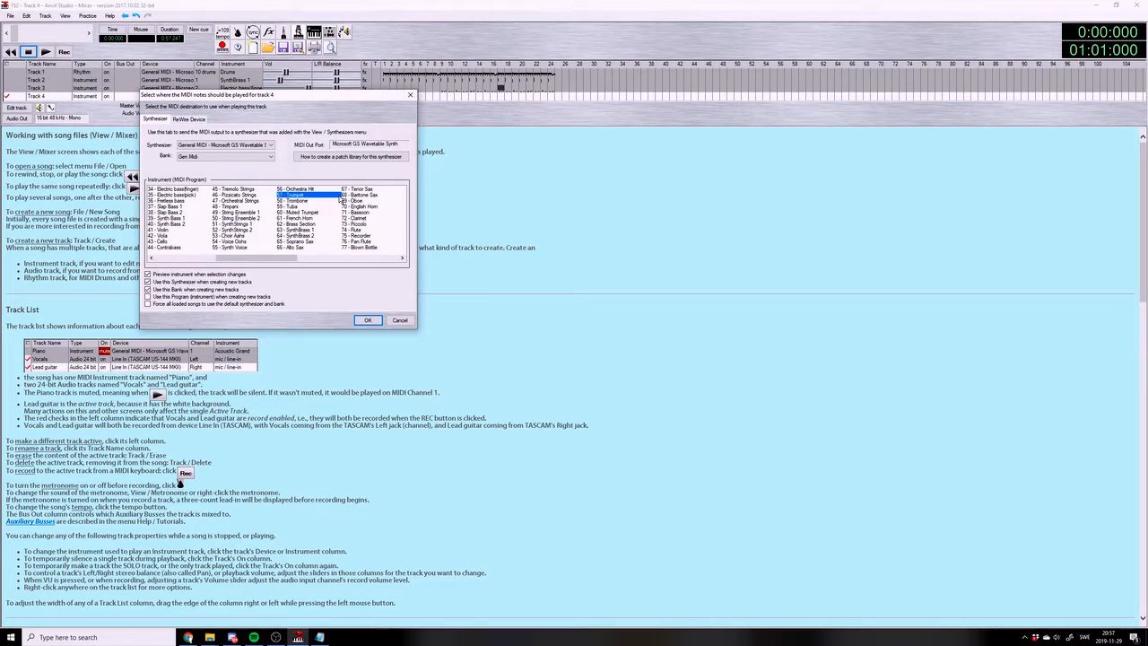
pyautogui.click(370, 320)
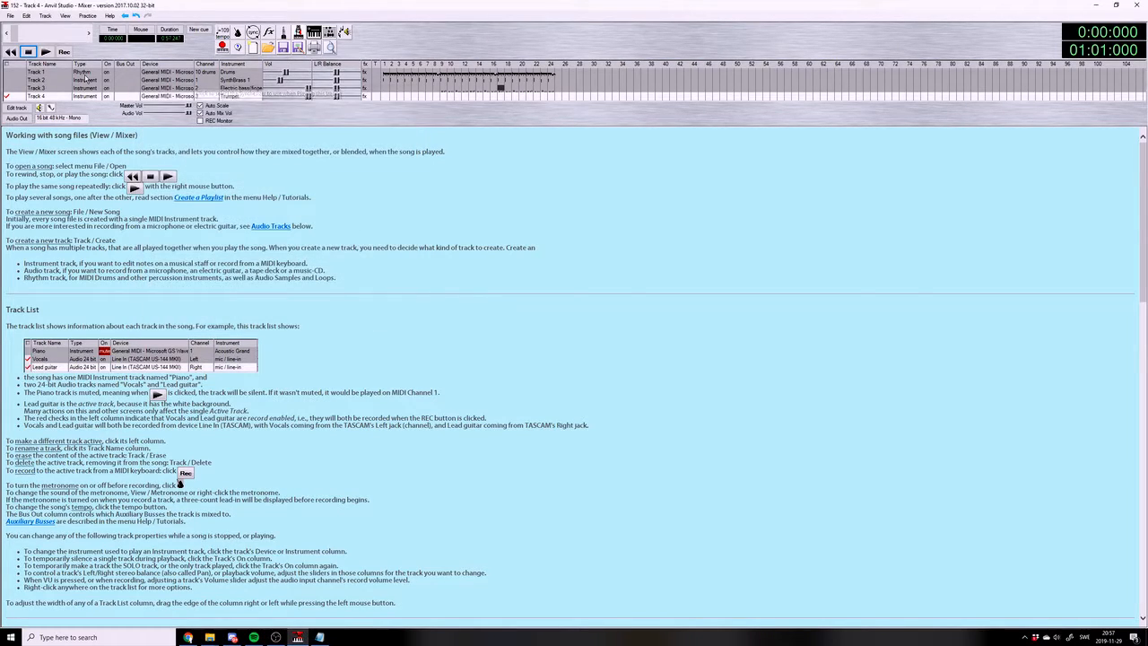
# Open Track 4 in the piano roll at measure 16 and play the accompaniment there
pyautogui.click(18, 109)
pyautogui.click(471, 356)
pyautogui.moveTo(472, 357); pyautogui.dragTo(497, 357)
pyautogui.click(47, 54)
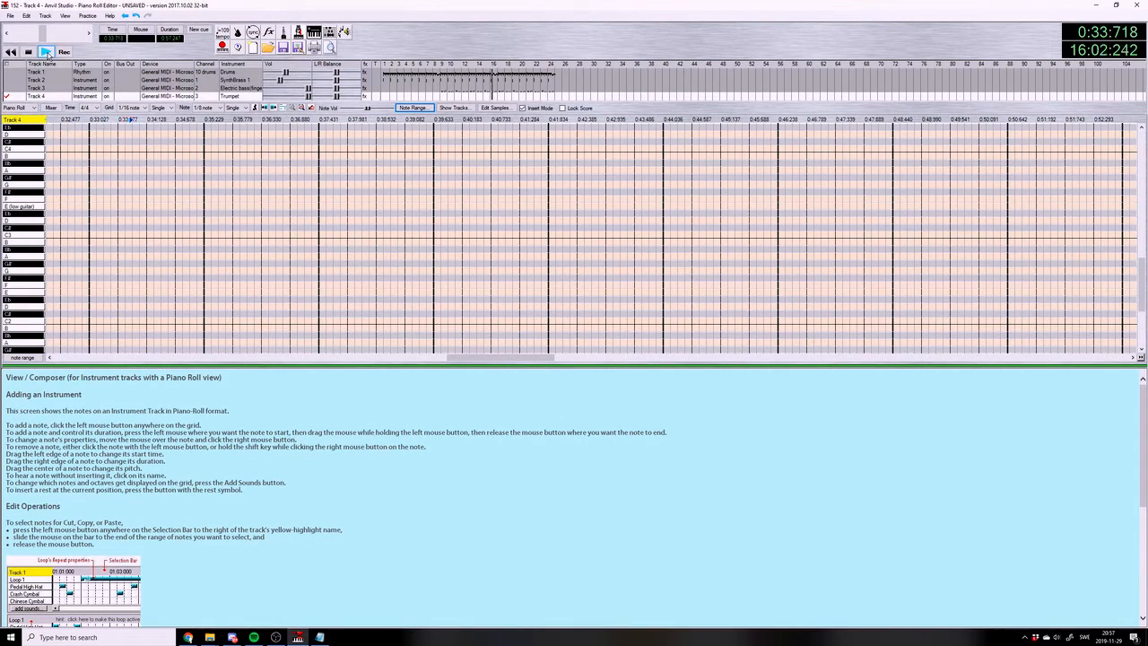
pyautogui.click(30, 53)
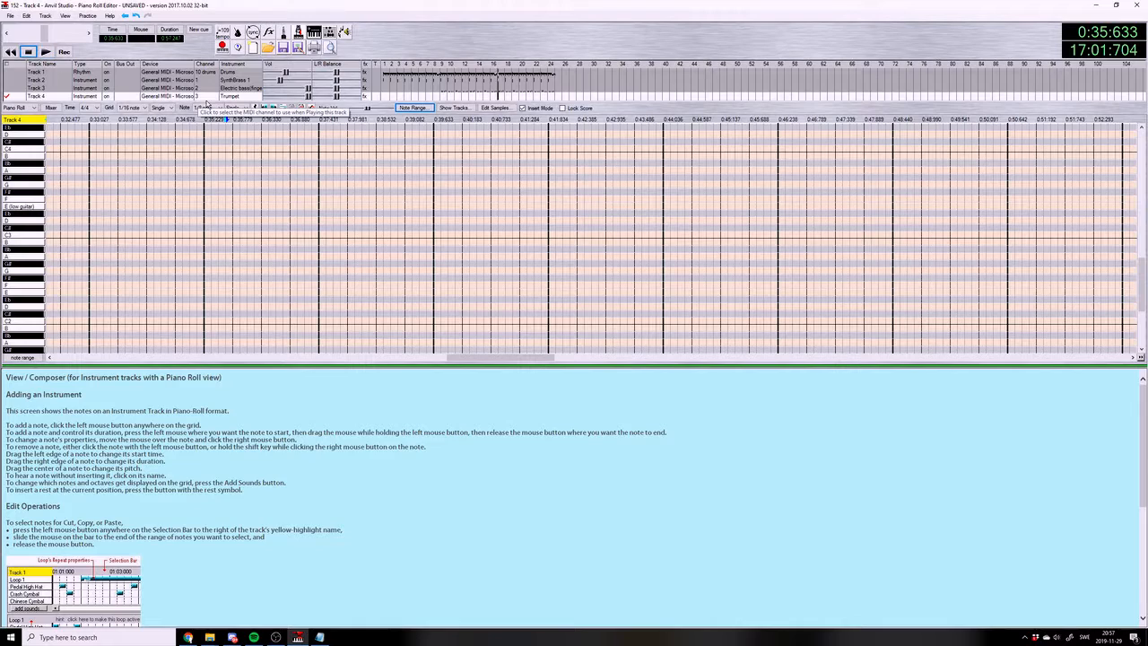
# Place the playback position at the start of measure 17 and set Track 4's volume to 62
pyautogui.click(207, 119)
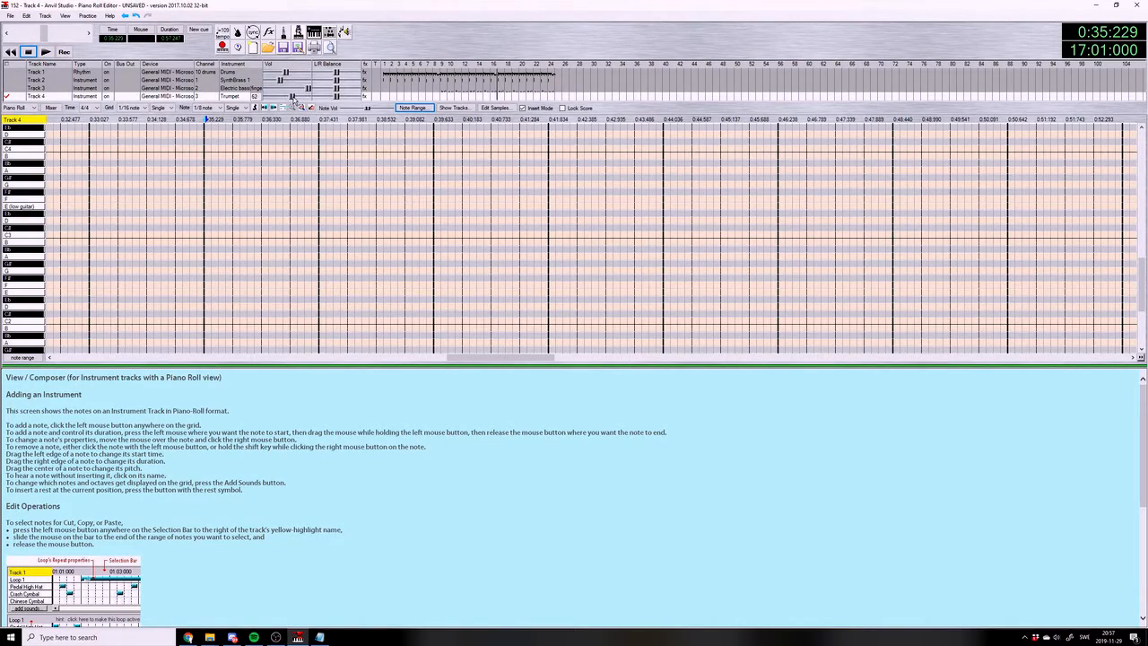
pyautogui.click(11, 16)
pyautogui.click(32, 65)
pyautogui.scroll(-1, 309, 220)
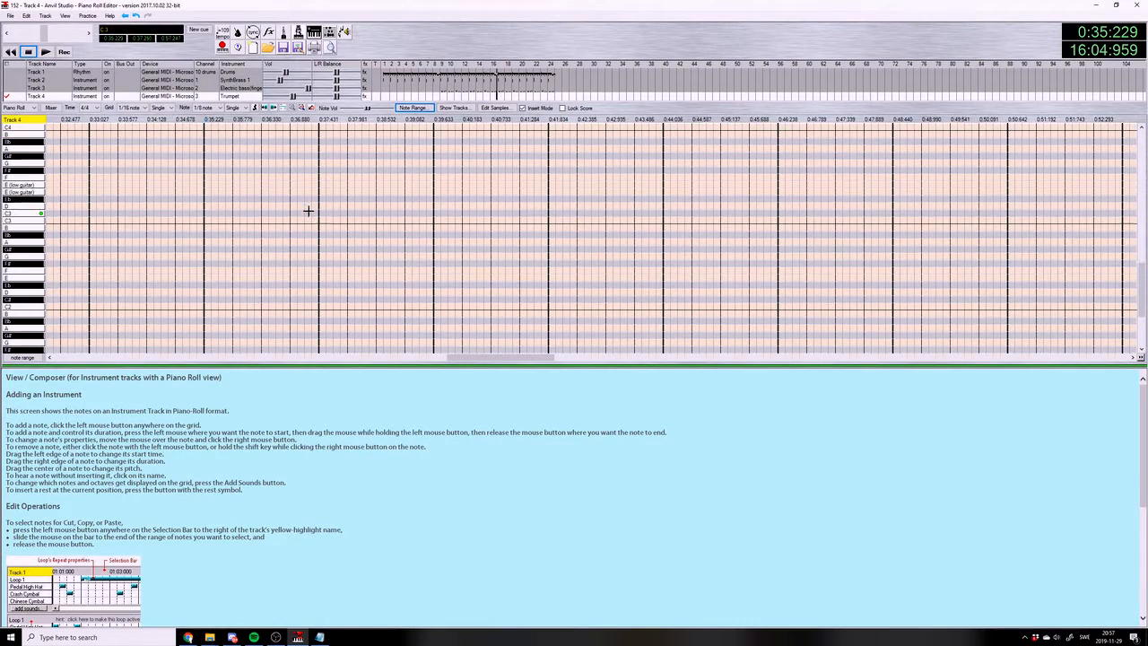
# Set the length for new notes on Track 4 to 1/16
pyautogui.click(209, 108)
pyautogui.click(208, 140)
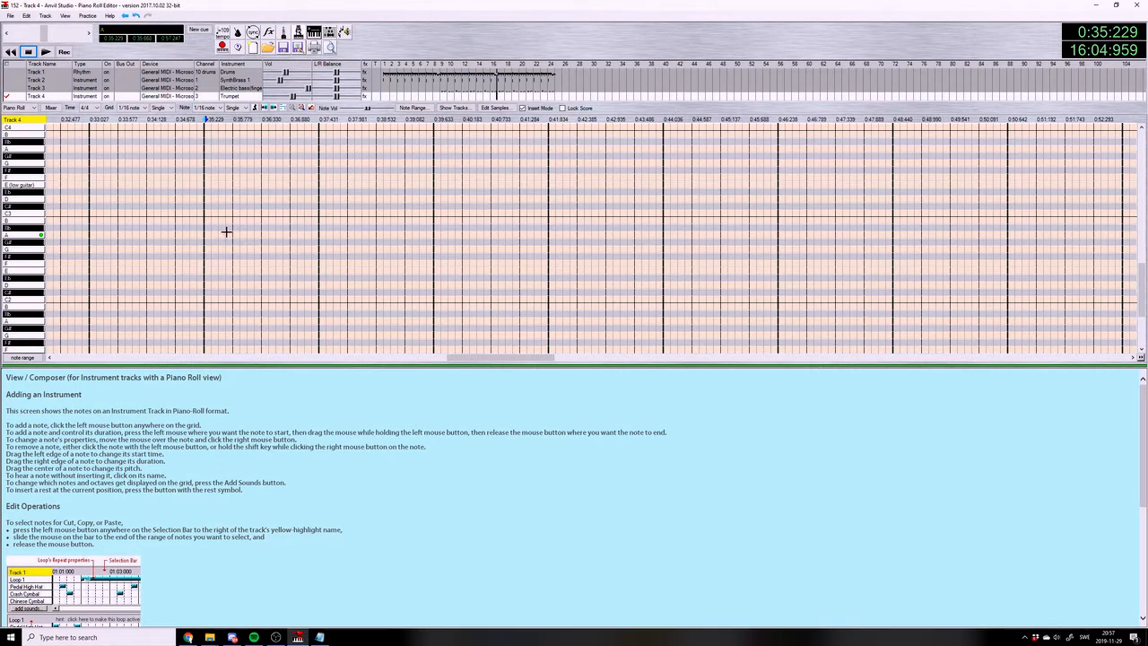
pyautogui.scroll(4, 234, 188)
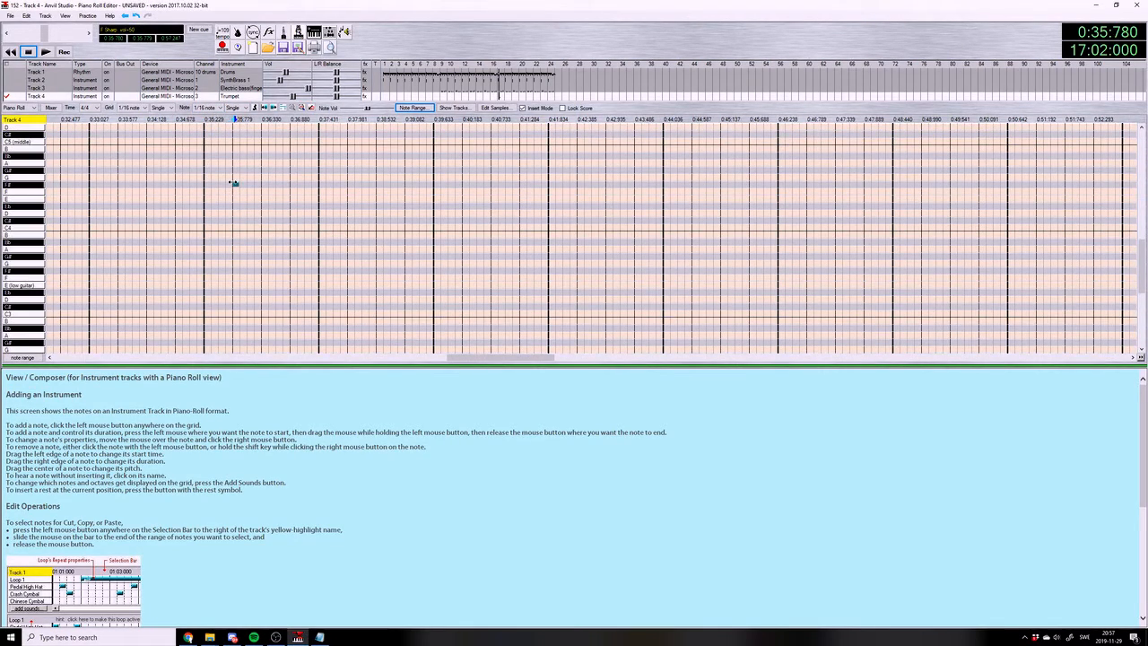
pyautogui.scroll(4, 231, 181)
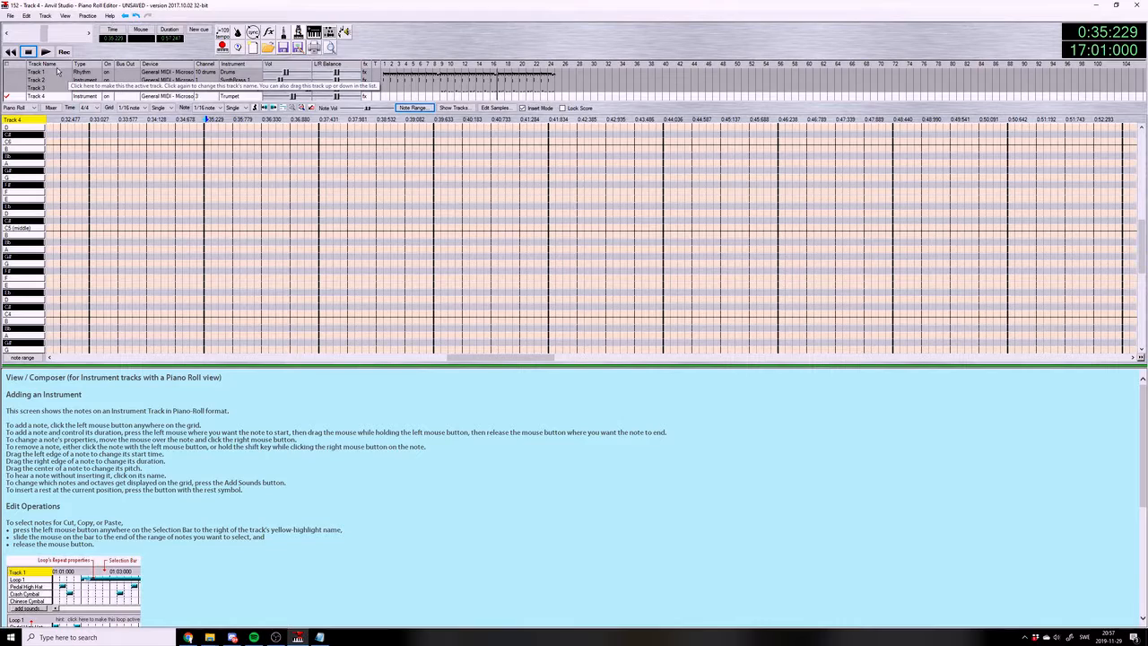
# Enter F#5, G#5, G#5, F#5, C#5, Eb5, C#5 and C5 in measure 17, holding both F#5 notes longer, and play the phrase
pyautogui.click(45, 51)
pyautogui.moveTo(227, 185); pyautogui.dragTo(246, 185)
pyautogui.click(250, 170)
pyautogui.click(271, 171)
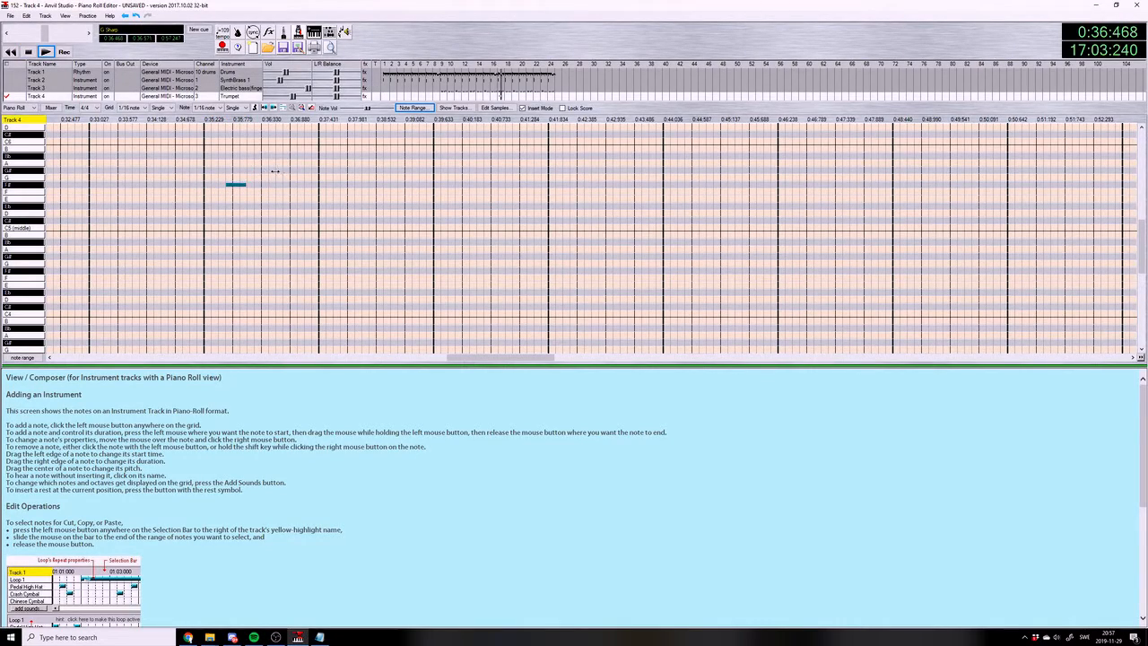
pyautogui.click(279, 185)
pyautogui.click(301, 207)
pyautogui.click(293, 219)
pyautogui.click(308, 219)
pyautogui.click(315, 228)
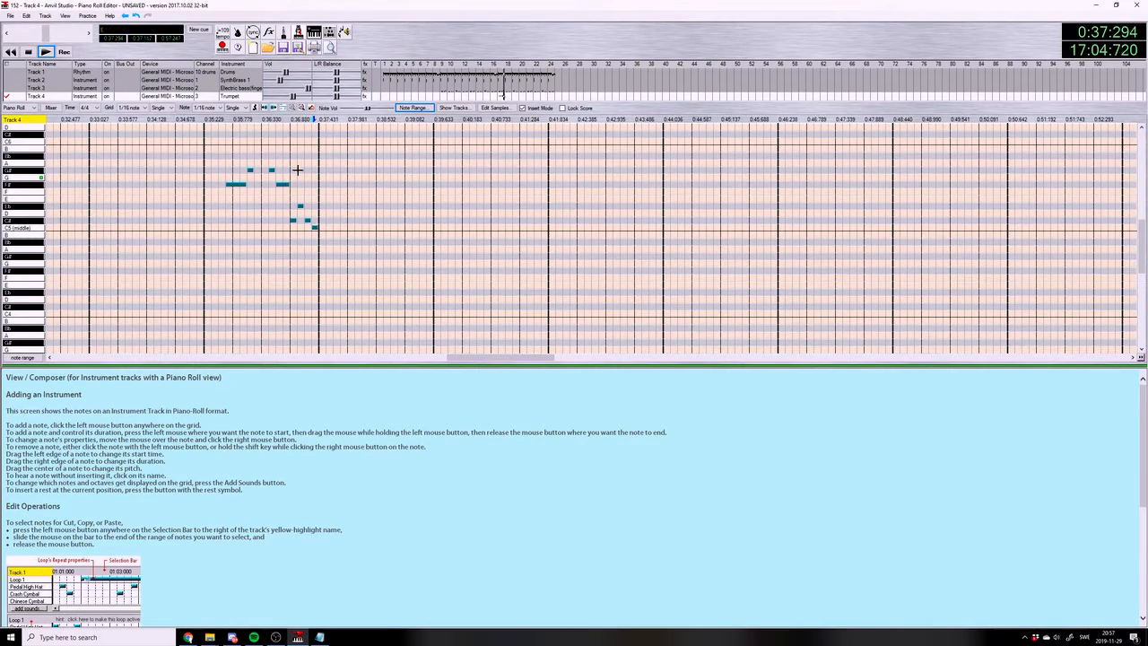
pyautogui.click(216, 119)
pyautogui.click(44, 53)
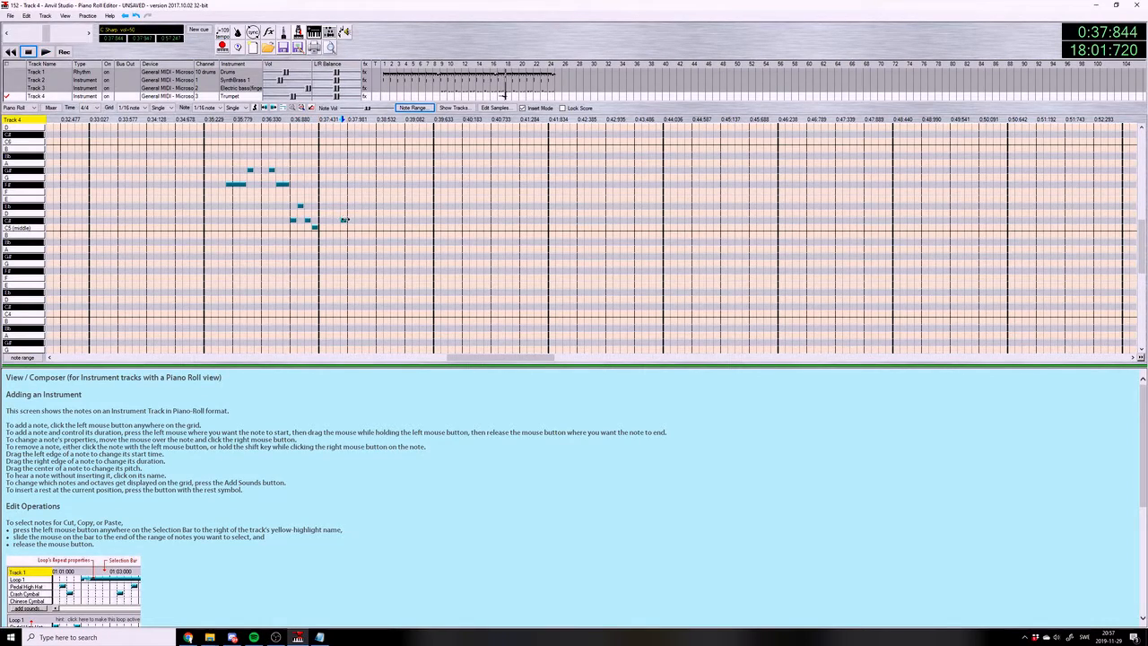
# Enter held C#5, short B4 and held C5 in measure 18, with C#5 and E5 together on beat 4 and F5 on its offbeat
pyautogui.moveTo(365, 220); pyautogui.dragTo(366, 222)
pyautogui.click(377, 236)
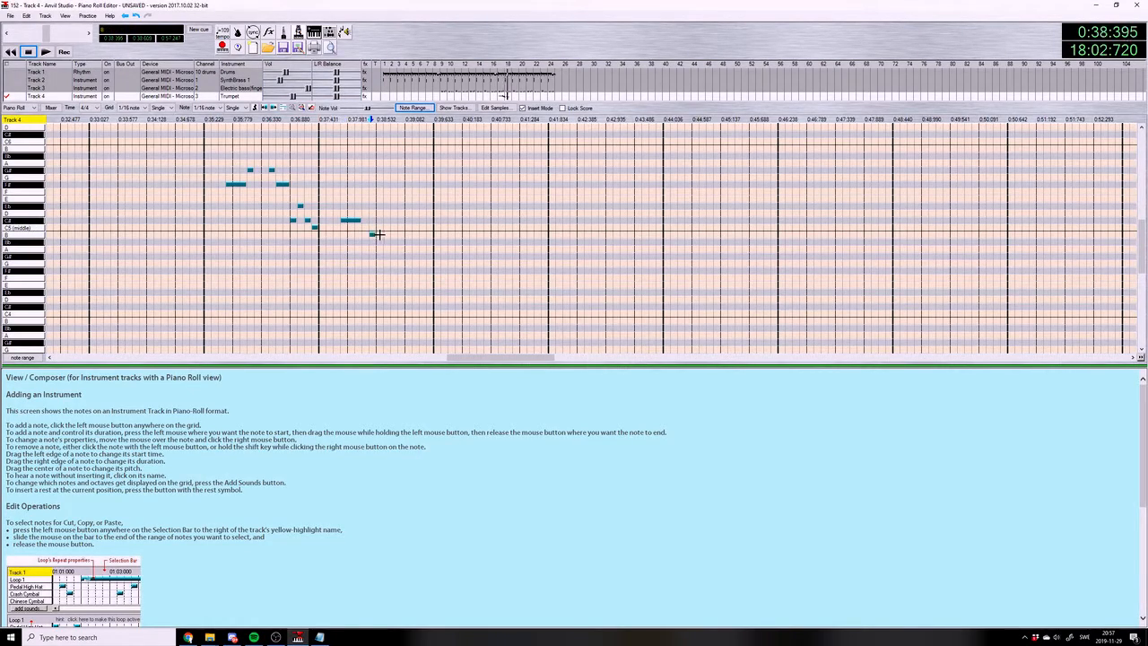
pyautogui.click(409, 221)
pyautogui.click(409, 198)
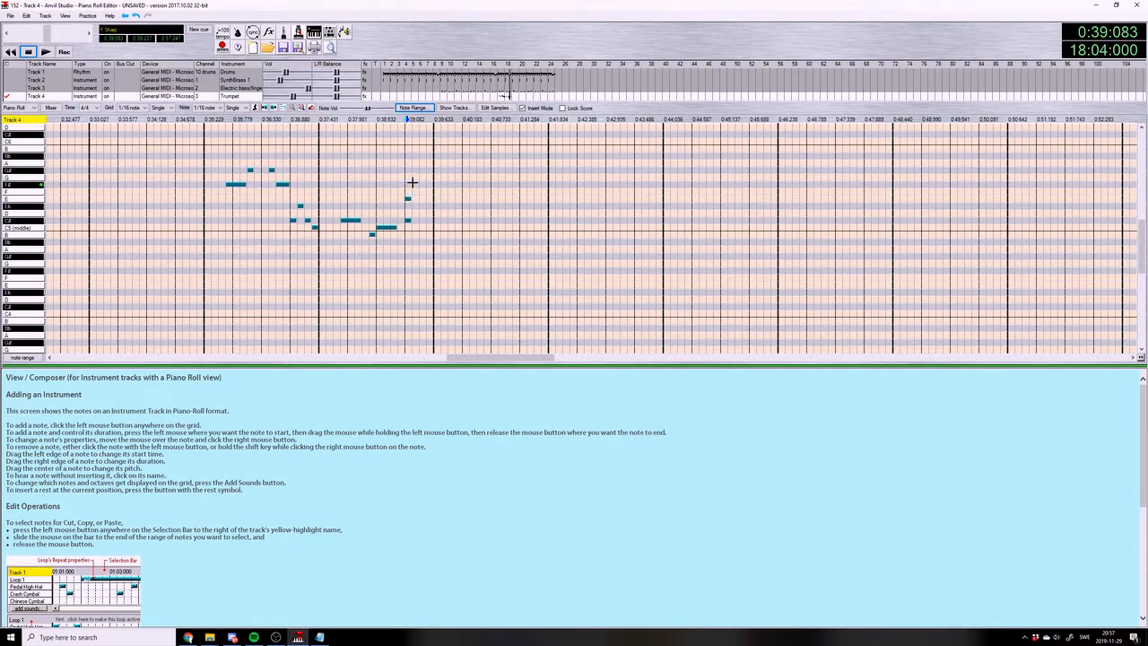
pyautogui.click(46, 51)
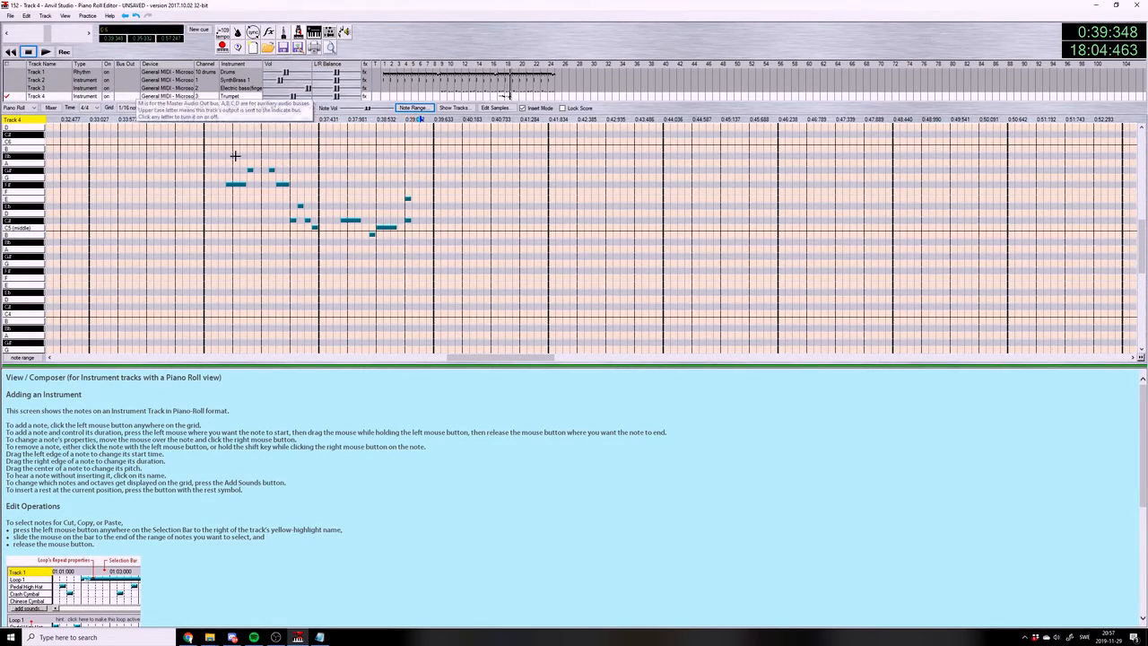
pyautogui.moveTo(423, 199); pyautogui.dragTo(433, 194)
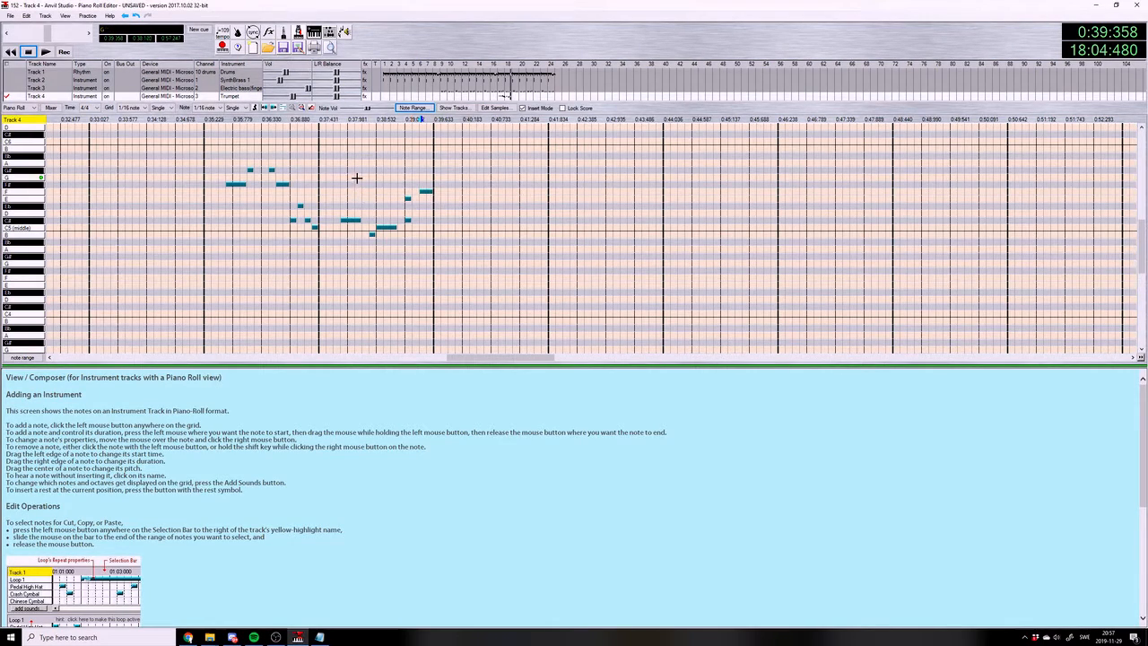
# Add a 1/16 note at F6 on beat 1 of measure 18 and play the phrase
pyautogui.scroll(4, 354, 175)
pyautogui.click(322, 135)
pyautogui.click(47, 51)
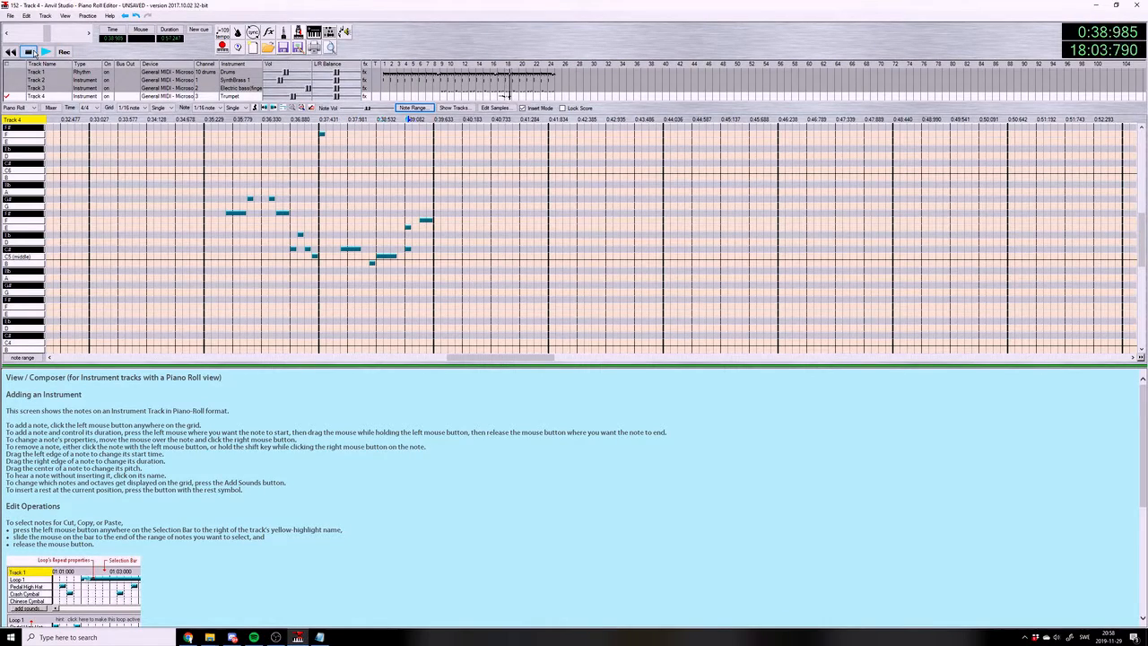
pyautogui.click(29, 52)
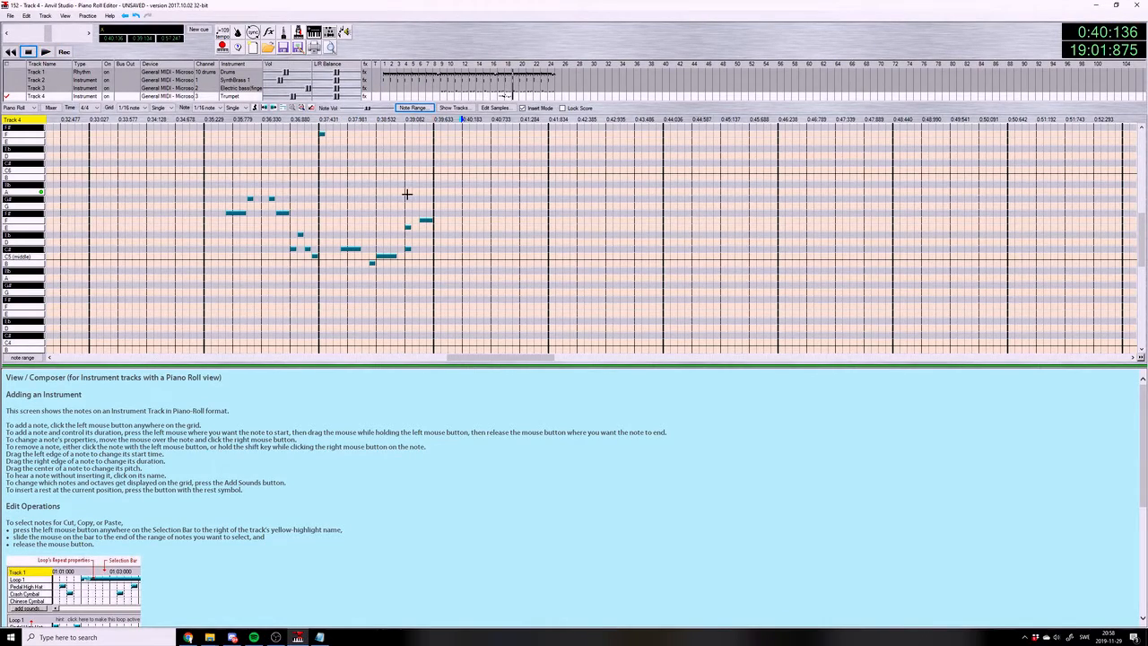
# Check the chord list in 152.txt, and enter a held Eb5 with two short C#5 notes at the start of measure 19
pyautogui.click(325, 637)
pyautogui.click(325, 637)
pyautogui.click(439, 235)
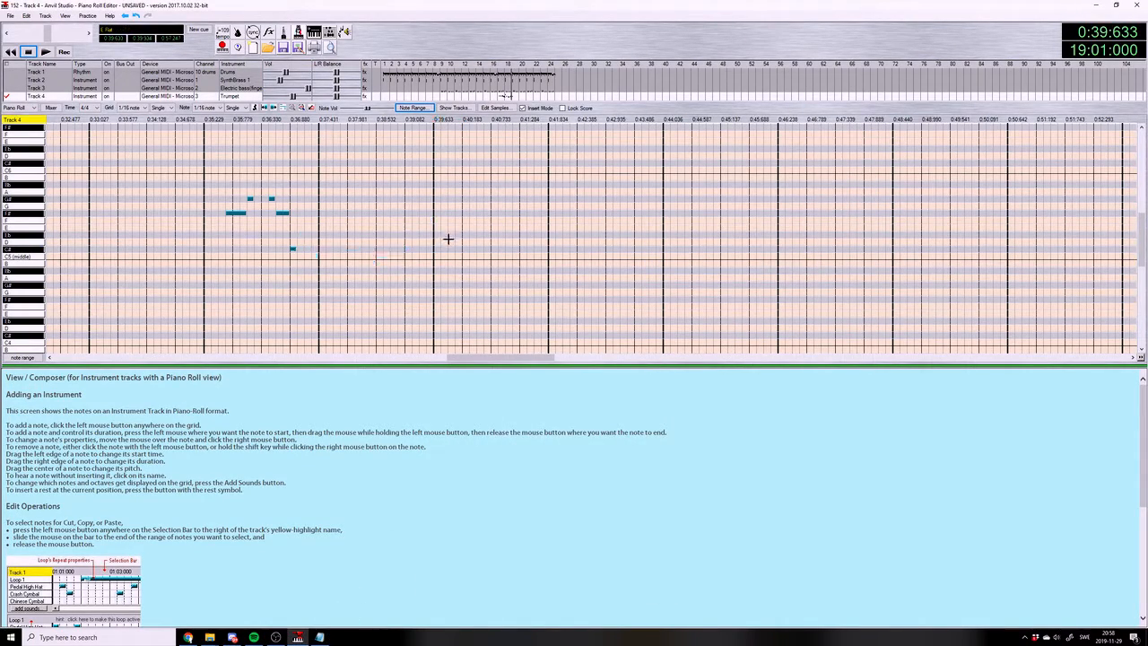
pyautogui.click(449, 249)
pyautogui.click(444, 248)
pyautogui.moveTo(446, 235); pyautogui.dragTo(460, 235)
# Continue measure 19 from beat 2 with B4, C5, a held Bb4, C#6, F5 and F#5
pyautogui.click(465, 263)
pyautogui.click(471, 256)
pyautogui.click(479, 271)
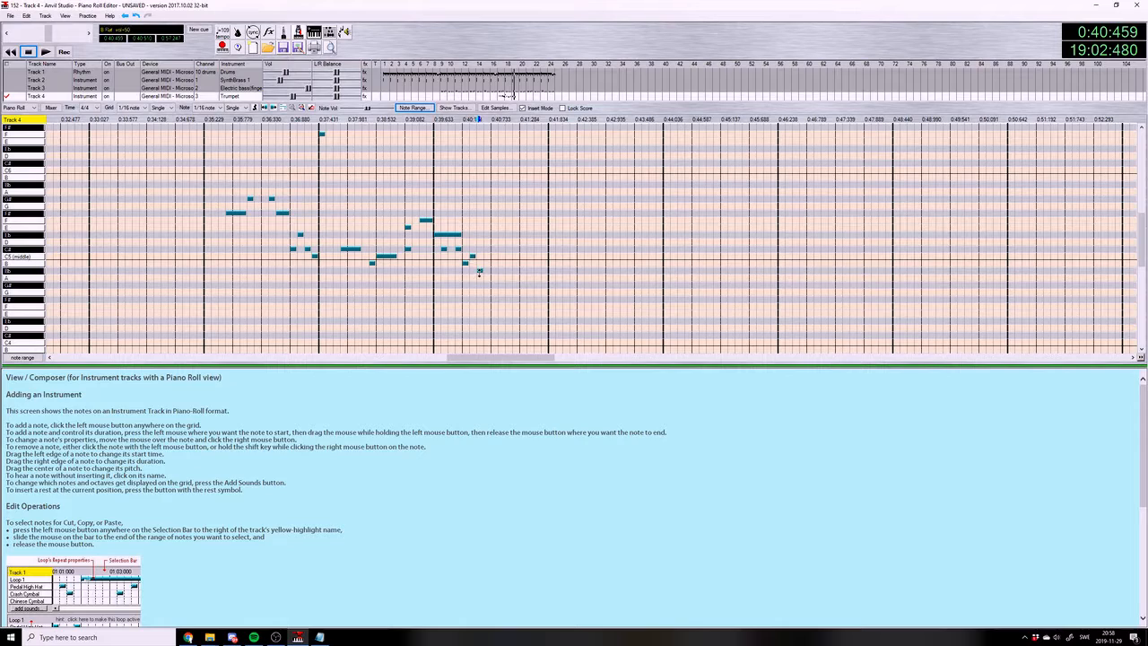
pyautogui.moveTo(481, 271); pyautogui.dragTo(505, 160)
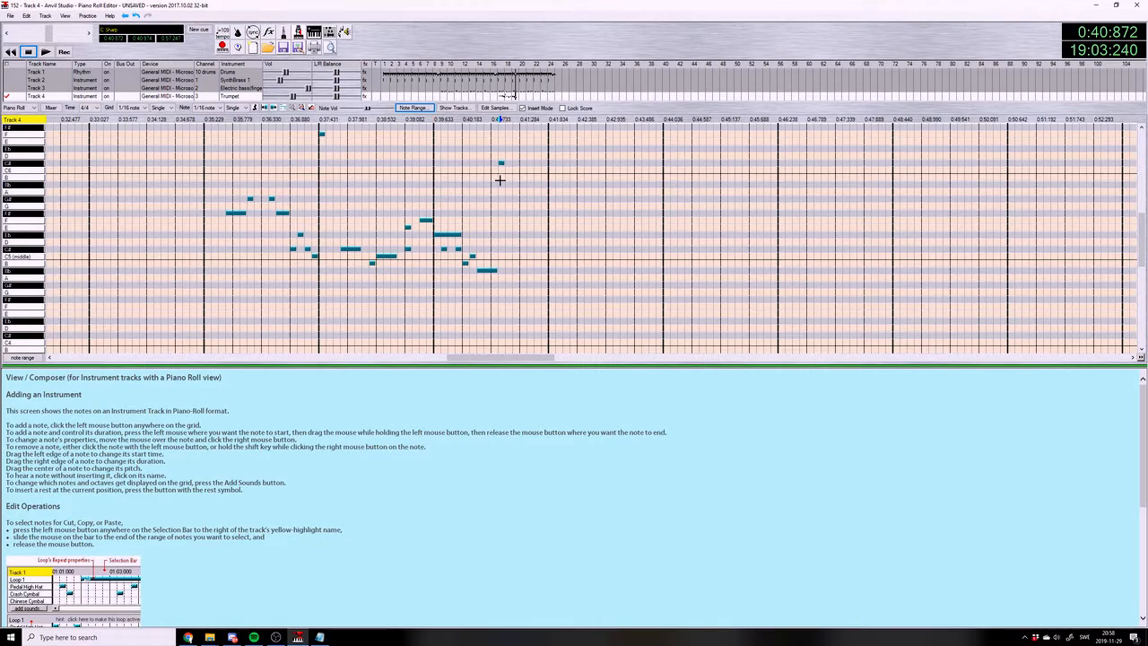
pyautogui.click(514, 213)
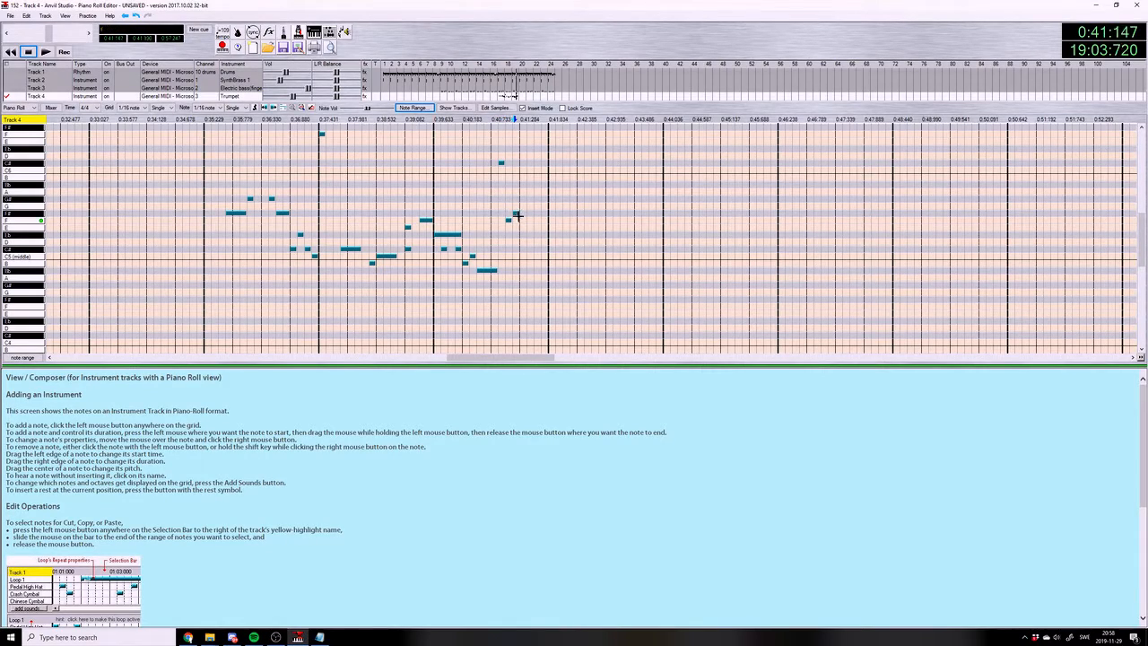
# Set the piano roll grid to 1/16 note triplet and the note length to 1/4 note triplet
pyautogui.click(247, 108)
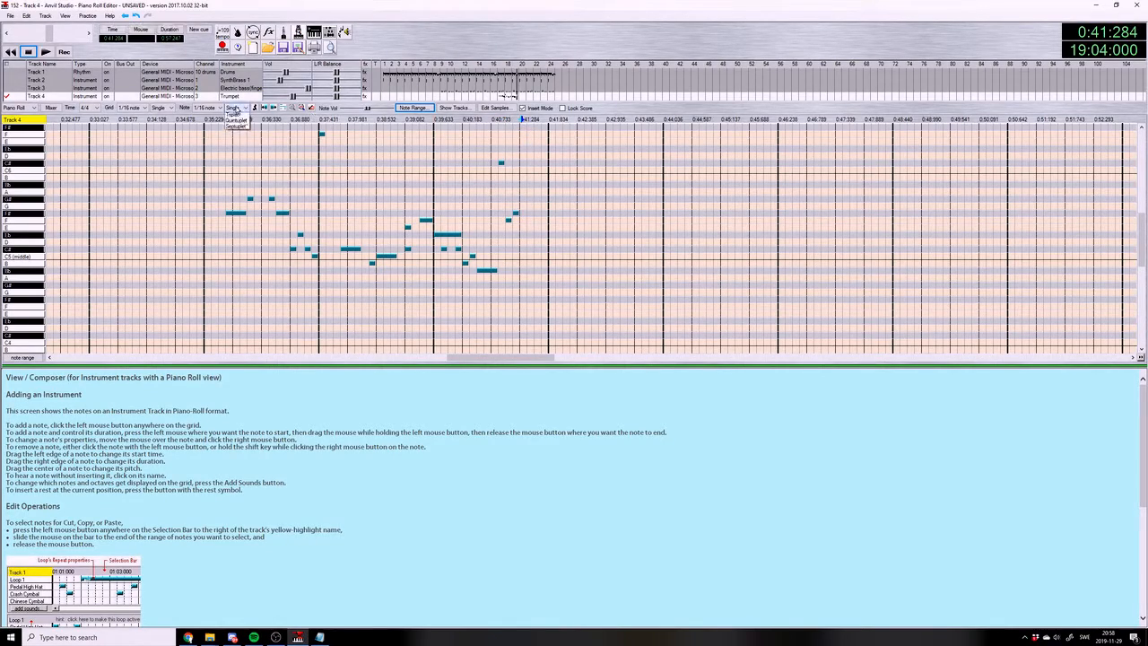
pyautogui.click(235, 126)
pyautogui.click(218, 108)
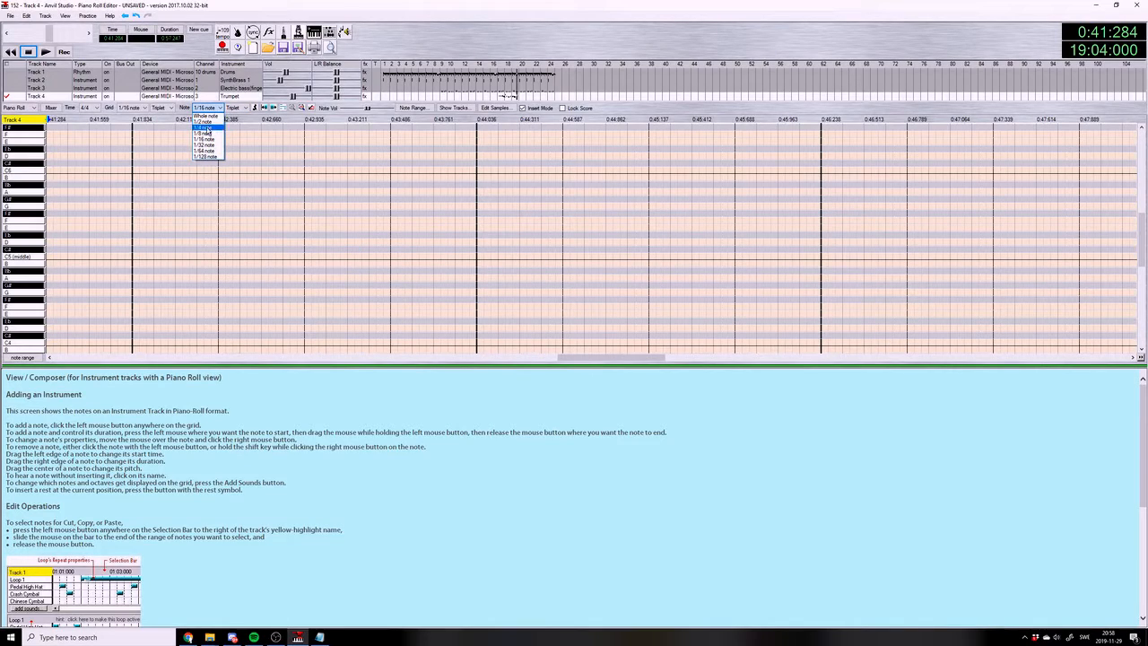
pyautogui.click(207, 133)
pyautogui.click(218, 108)
pyautogui.click(208, 140)
pyautogui.moveTo(597, 358); pyautogui.dragTo(567, 362)
pyautogui.click(437, 241)
pyautogui.click(437, 241)
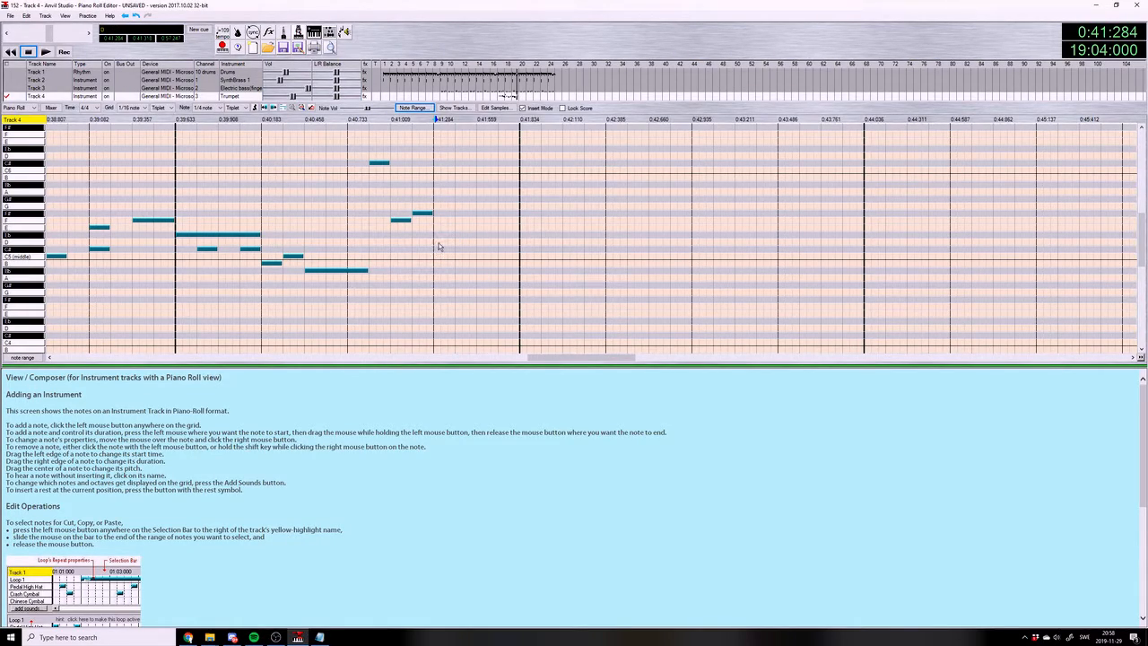
pyautogui.click(453, 285)
pyautogui.click(493, 284)
pyautogui.click(490, 284)
pyautogui.click(441, 284)
# Enter two G#5 triplet notes on the first and last thirds of beat 4 in measure 19, and return both divisions to Single
pyautogui.click(436, 196)
pyautogui.click(493, 198)
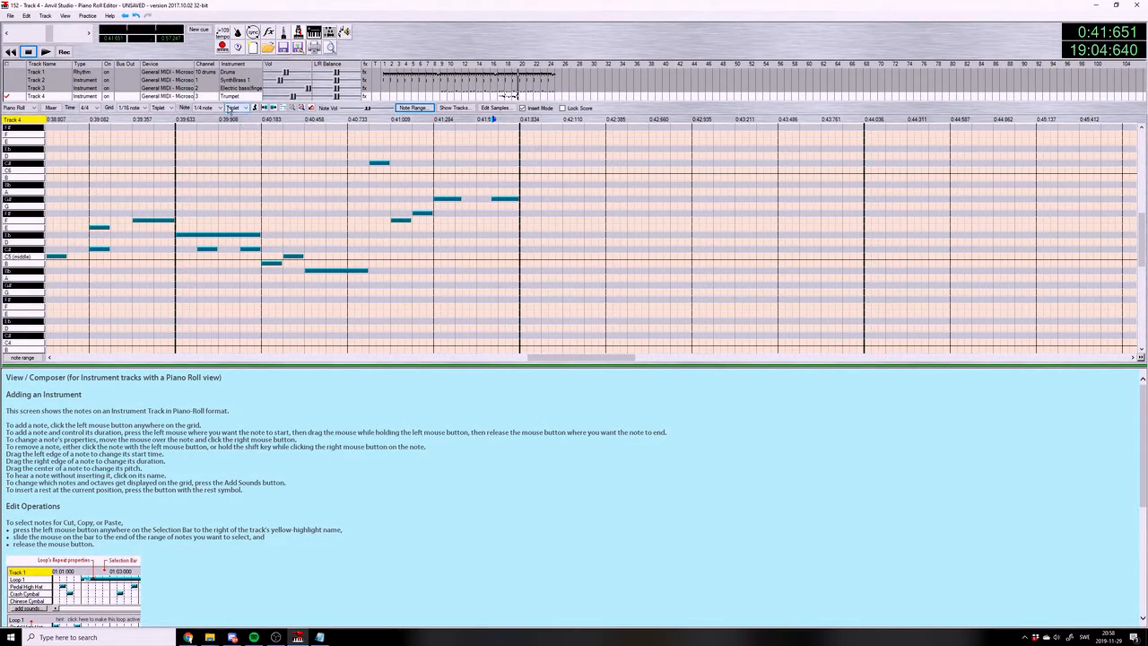
pyautogui.click(232, 107)
pyautogui.click(235, 123)
pyautogui.click(160, 107)
pyautogui.click(174, 122)
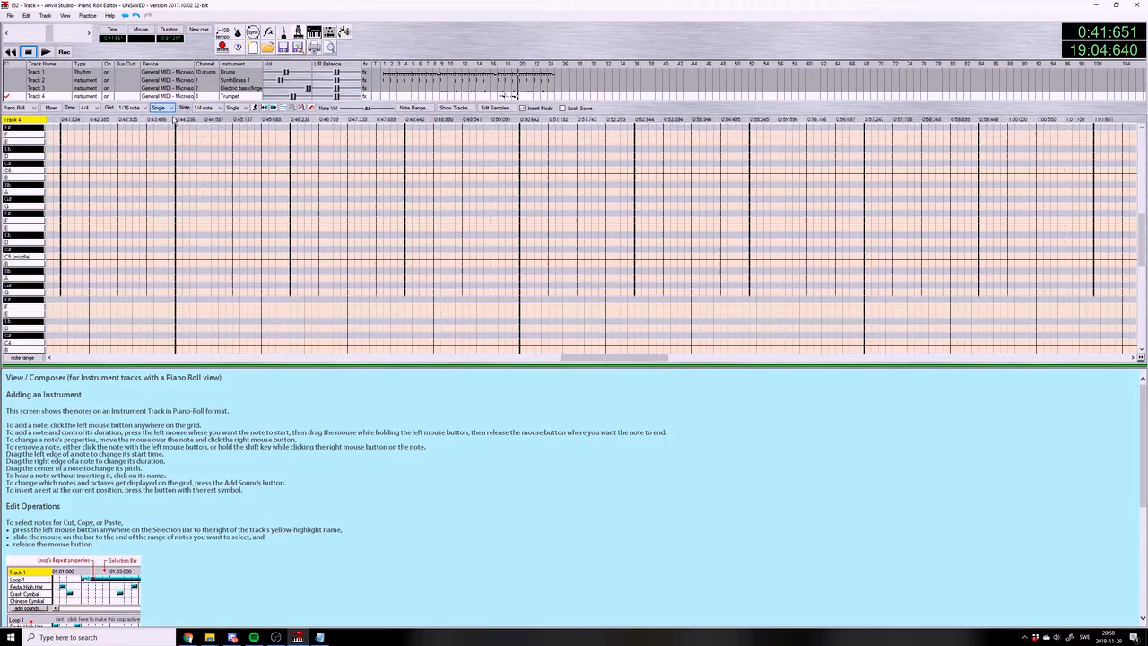
# Save the song and play the trumpet melody from the start of measure 17
pyautogui.click(11, 16)
pyautogui.click(34, 65)
pyautogui.moveTo(628, 358); pyautogui.dragTo(540, 357)
pyautogui.click(93, 117)
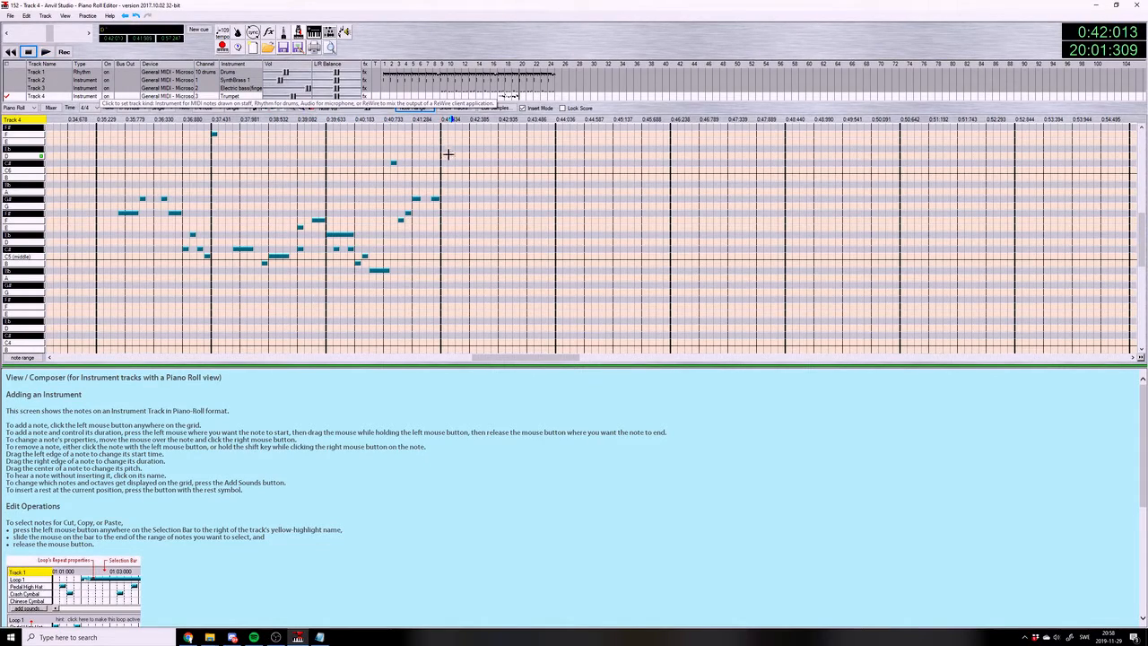
# Enter two 1/4 triplet notes at Bb5 on the first and last thirds of beat 1 in measure 20
pyautogui.click(449, 119)
pyautogui.click(233, 107)
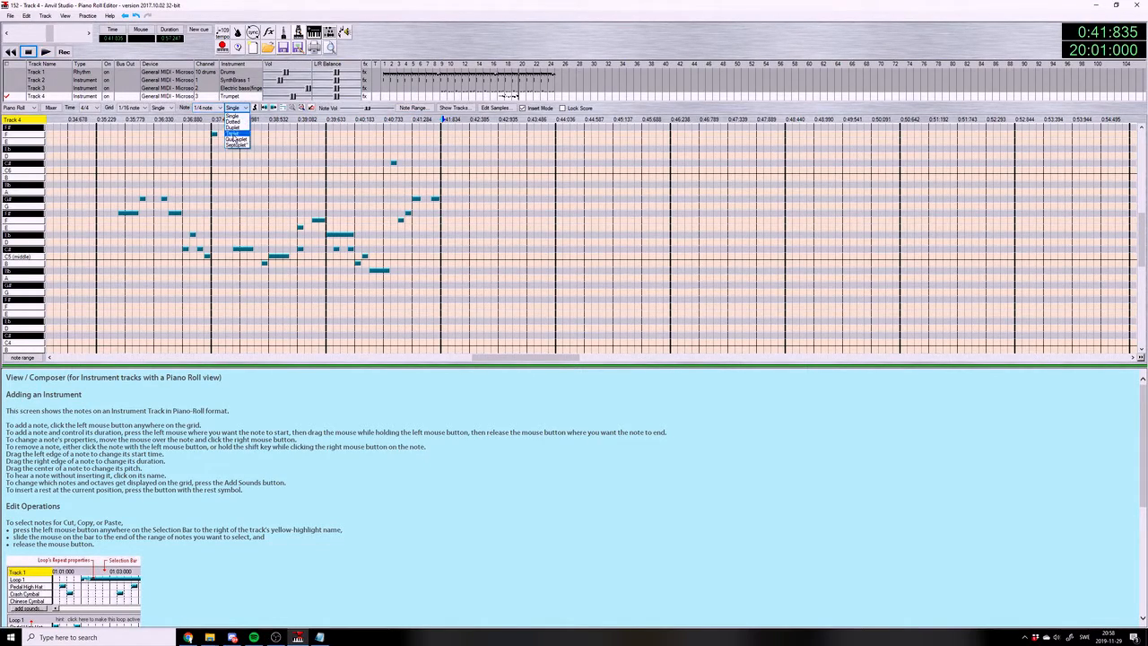
pyautogui.click(233, 134)
pyautogui.click(213, 108)
pyautogui.click(208, 129)
pyautogui.moveTo(581, 357); pyautogui.dragTo(575, 357)
pyautogui.click(118, 184)
pyautogui.click(177, 185)
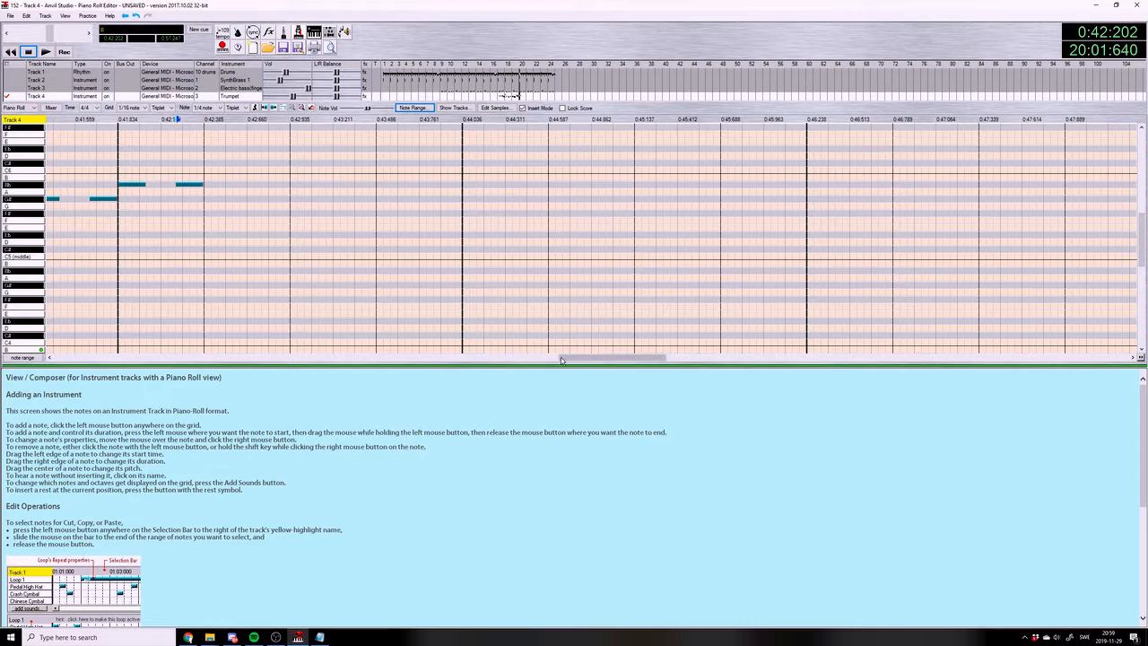
# Return the grid and note divisions to Single and play the melody from measure 19
pyautogui.moveTo(610, 357); pyautogui.dragTo(598, 357)
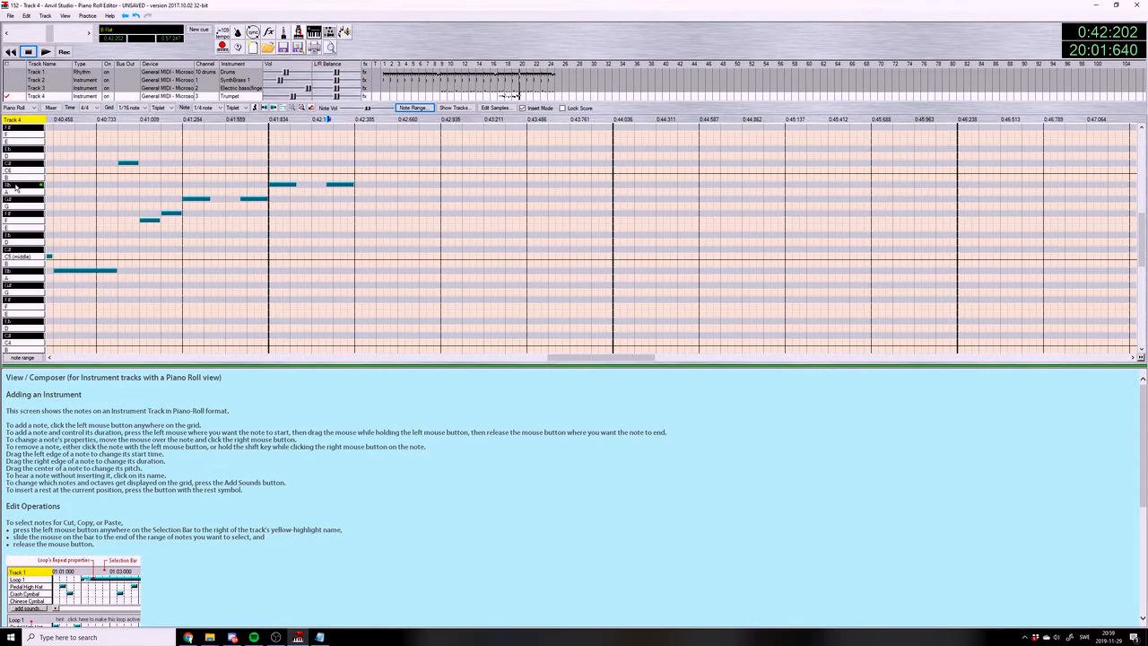
pyautogui.click(235, 108)
pyautogui.click(235, 119)
pyautogui.click(146, 109)
pyautogui.click(169, 111)
pyautogui.click(169, 110)
pyautogui.click(163, 118)
pyautogui.moveTo(672, 358); pyautogui.dragTo(637, 358)
pyautogui.click(83, 119)
pyautogui.click(45, 51)
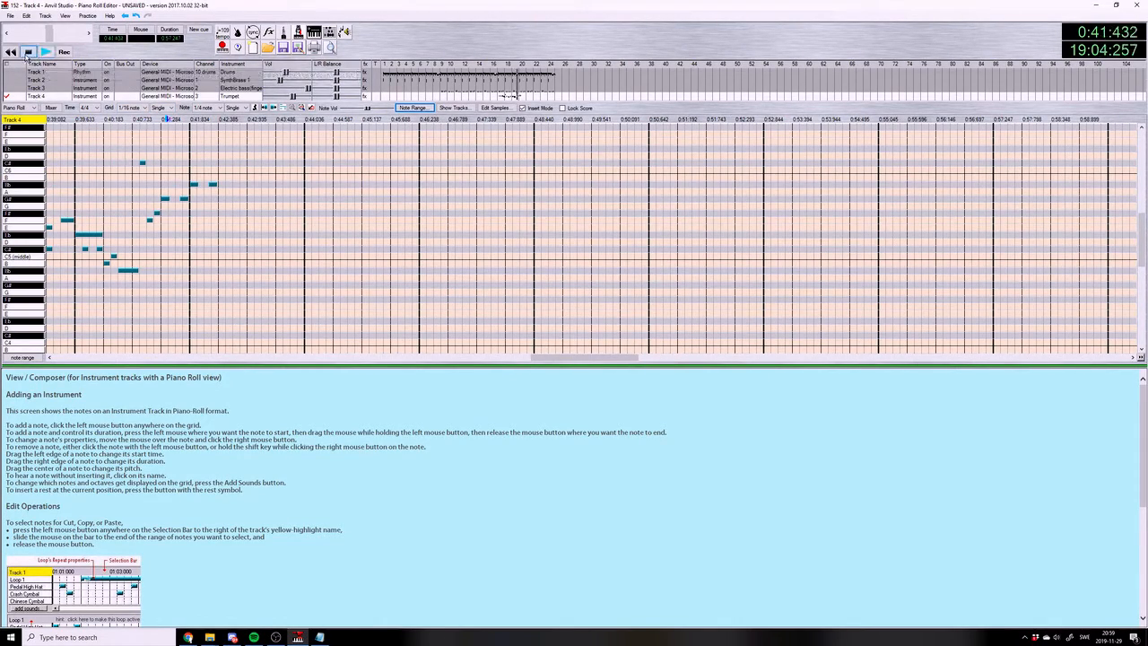
# With grid and notes at 1/32, enter a descending G#6, G6, F#6, F6, E6, Eb6 run from beat 2 of measure 20 and play it
pyautogui.click(223, 118)
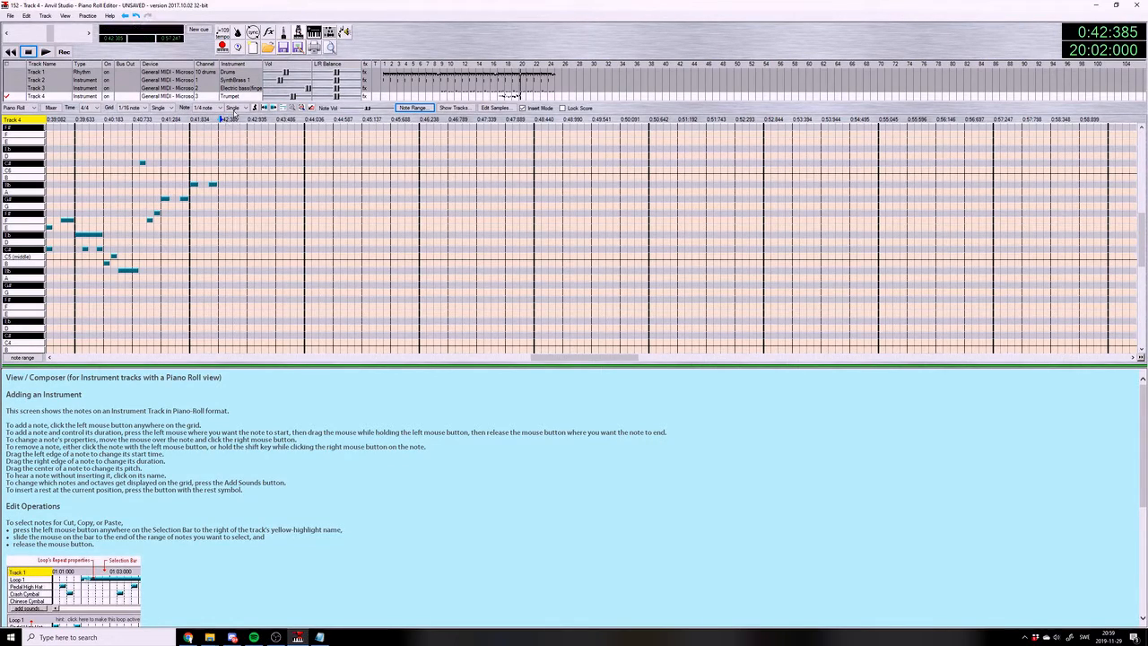
pyautogui.click(206, 108)
pyautogui.click(202, 145)
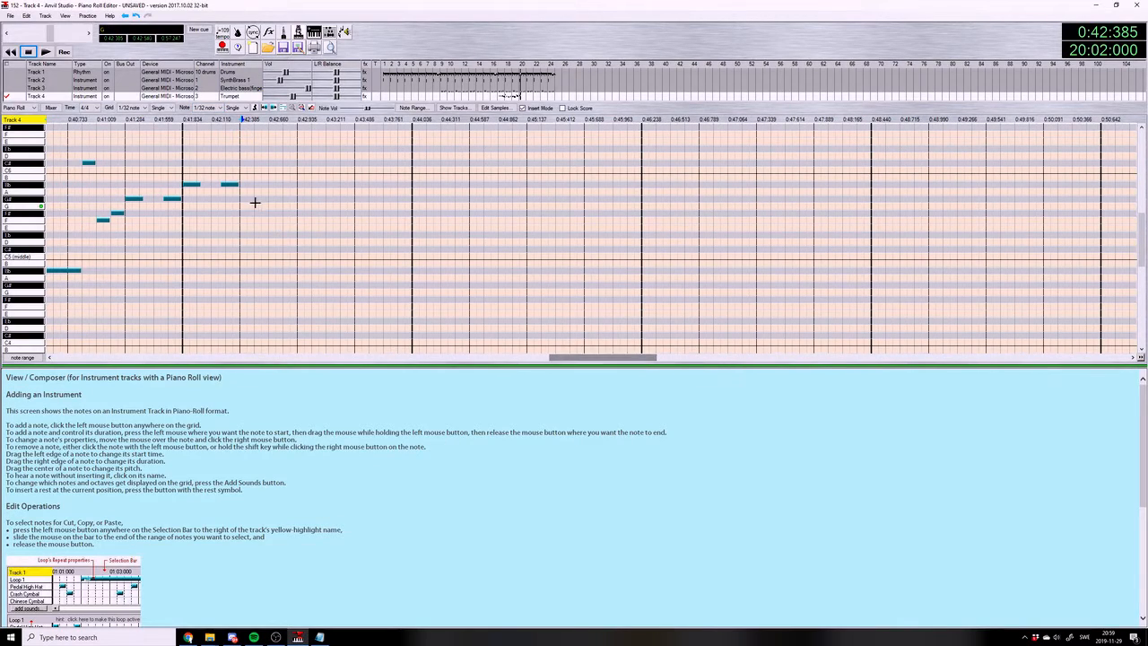
pyautogui.scroll(1, 242, 143)
pyautogui.click(243, 134)
pyautogui.click(250, 141)
pyautogui.click(257, 149)
pyautogui.click(265, 156)
pyautogui.click(272, 164)
pyautogui.click(279, 170)
pyautogui.click(241, 119)
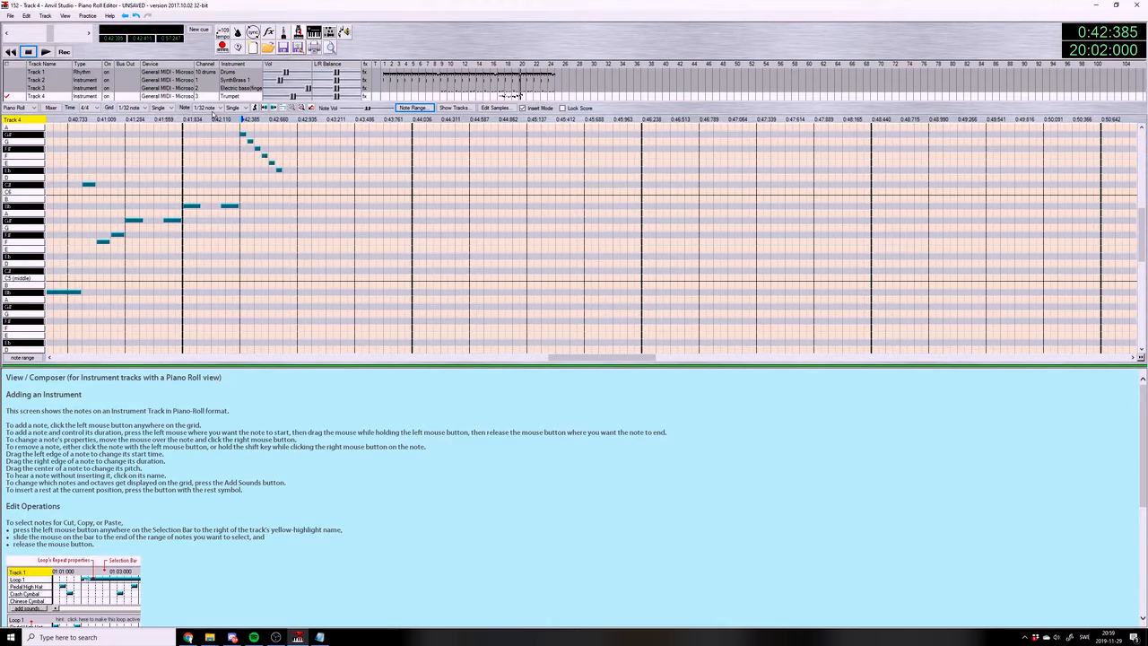
pyautogui.click(46, 52)
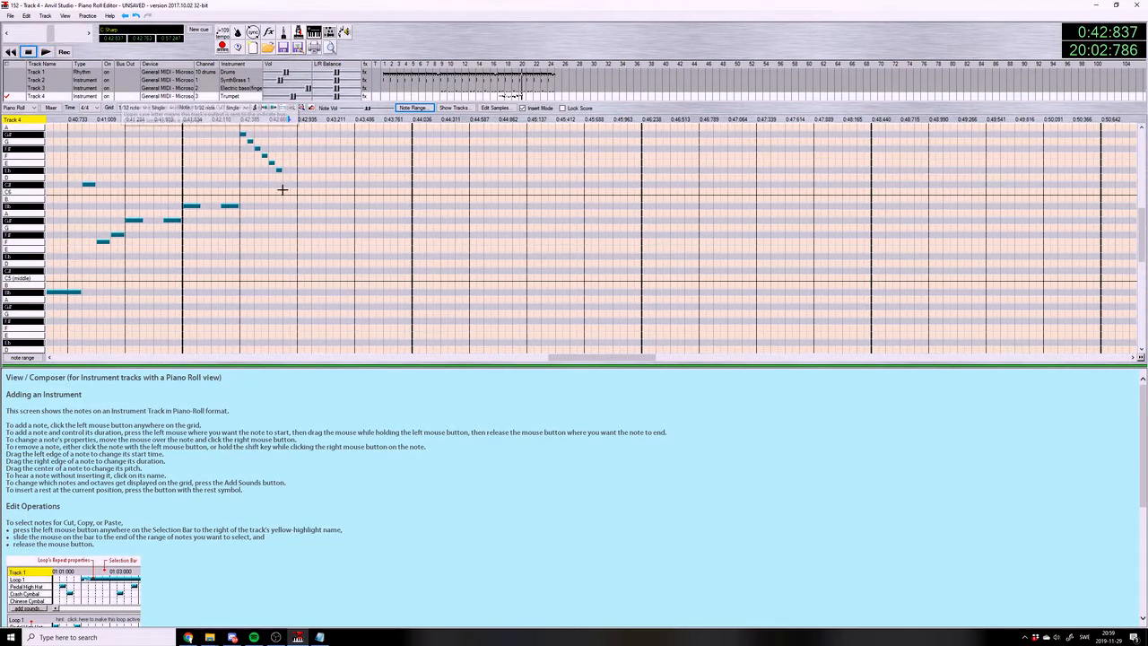
# Continue measure 20 up to beat 4 with a held D6, a short Eb6 and a slightly longer Eb5
pyautogui.click(286, 177)
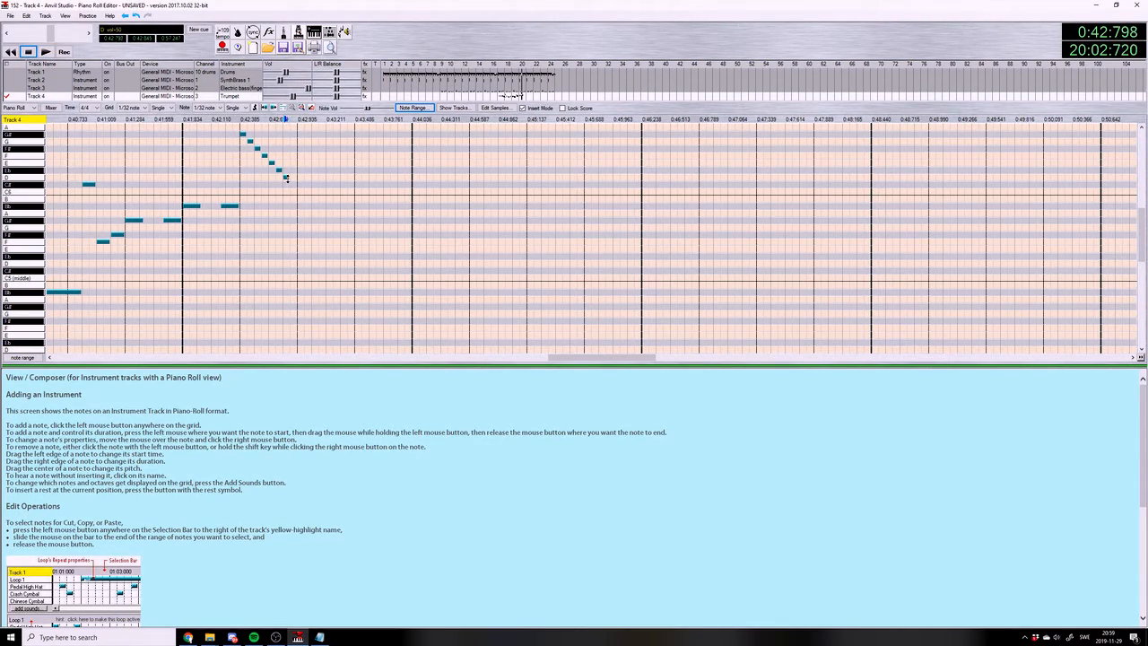
pyautogui.moveTo(286, 178); pyautogui.dragTo(336, 173)
pyautogui.click(315, 170)
pyautogui.click(323, 171)
pyautogui.click(337, 257)
pyautogui.moveTo(339, 256); pyautogui.dragTo(355, 258)
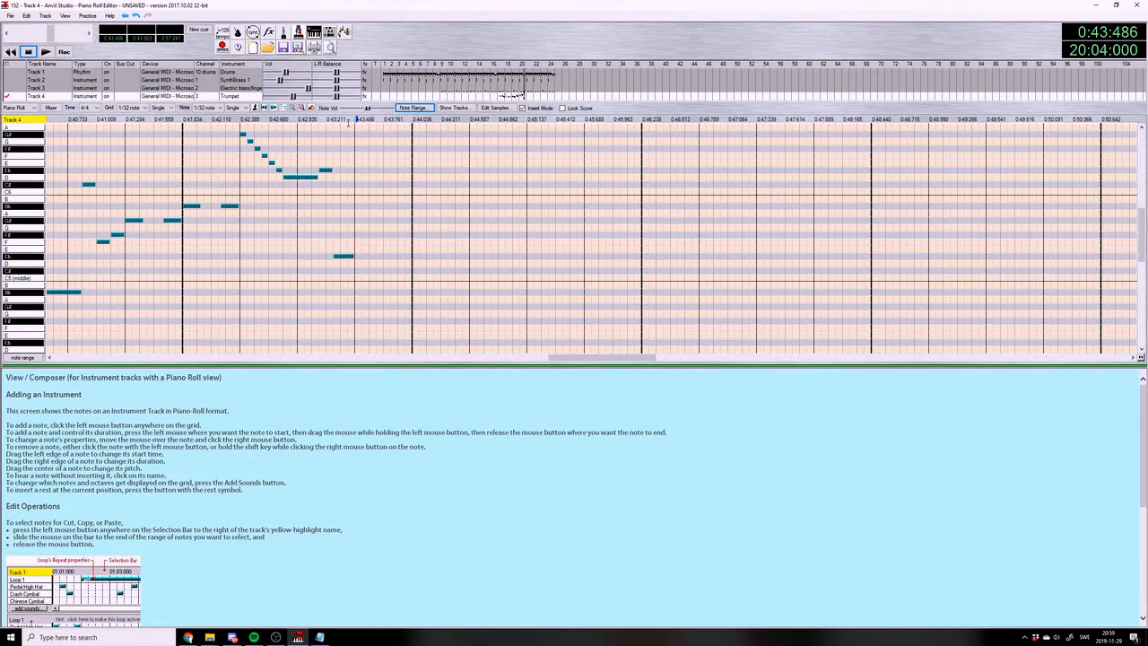
# Set the grid to 1/16 note quintuplet and the note length to 1/4 note quintuplet
pyautogui.click(162, 109)
pyautogui.click(161, 114)
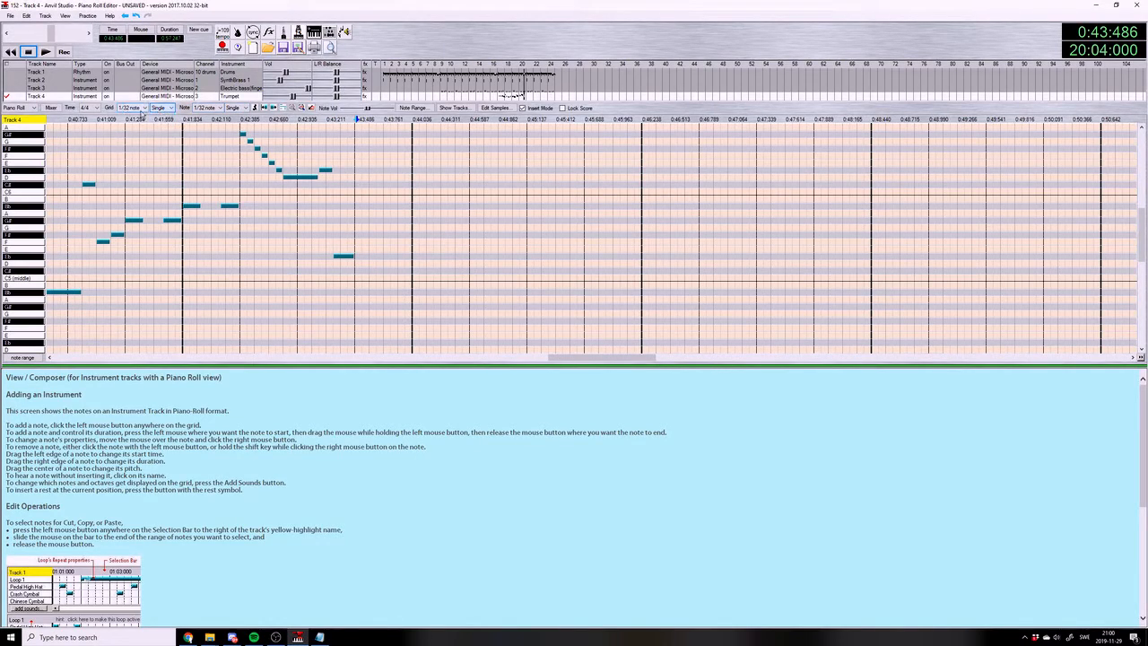
pyautogui.click(207, 107)
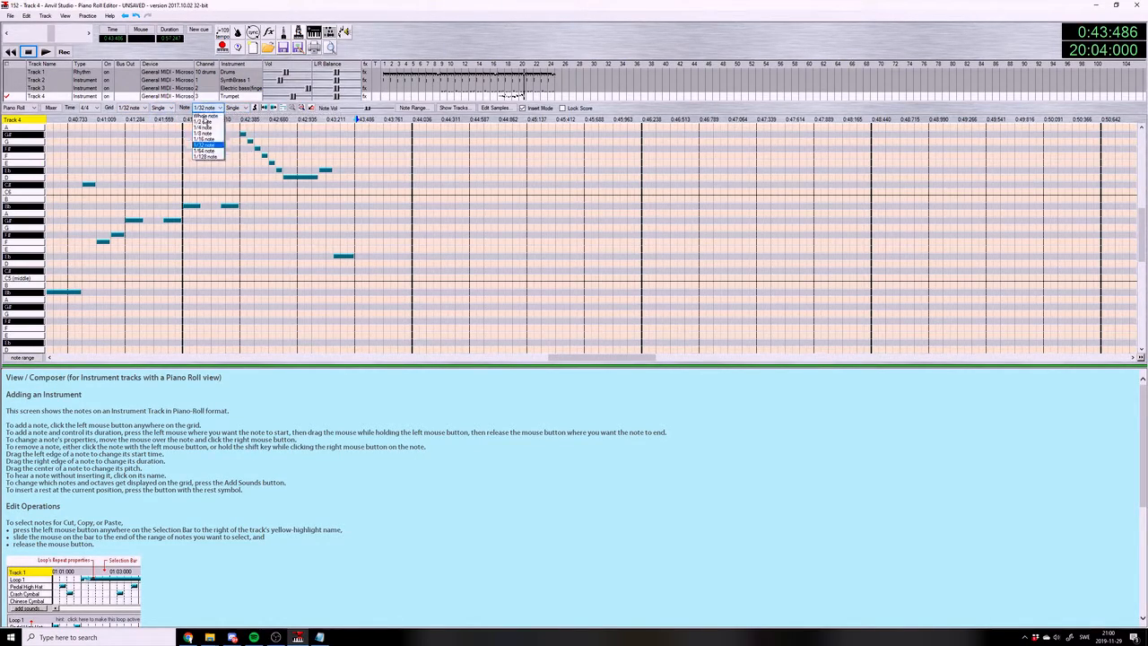
pyautogui.click(206, 140)
pyautogui.click(236, 107)
pyautogui.click(234, 139)
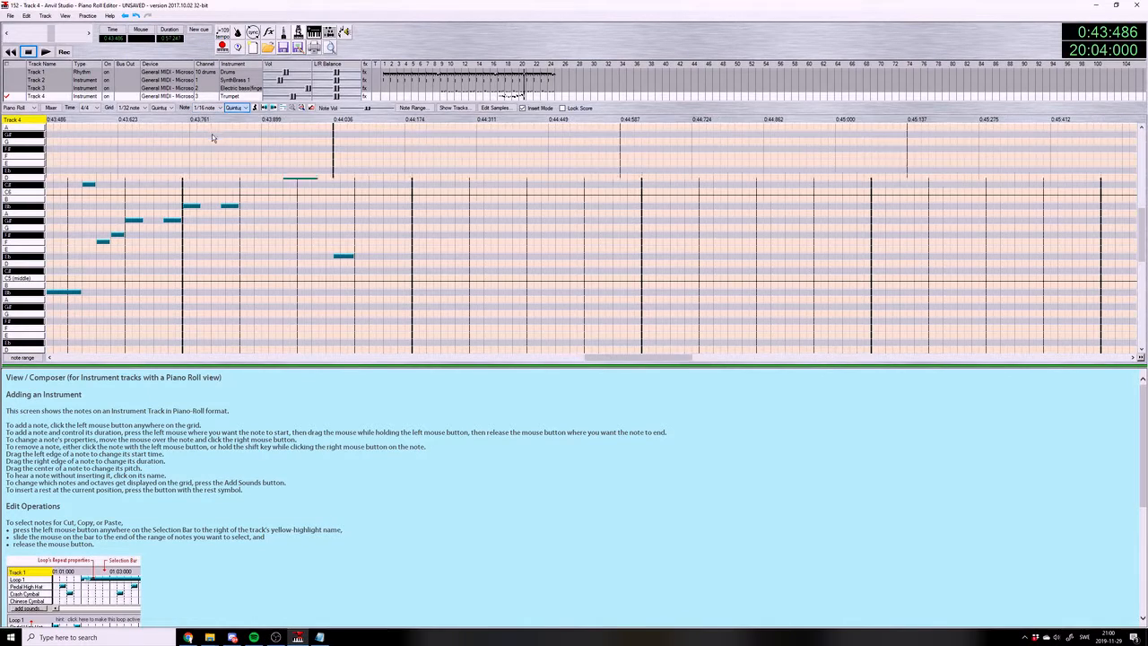
pyautogui.click(132, 108)
pyautogui.click(134, 130)
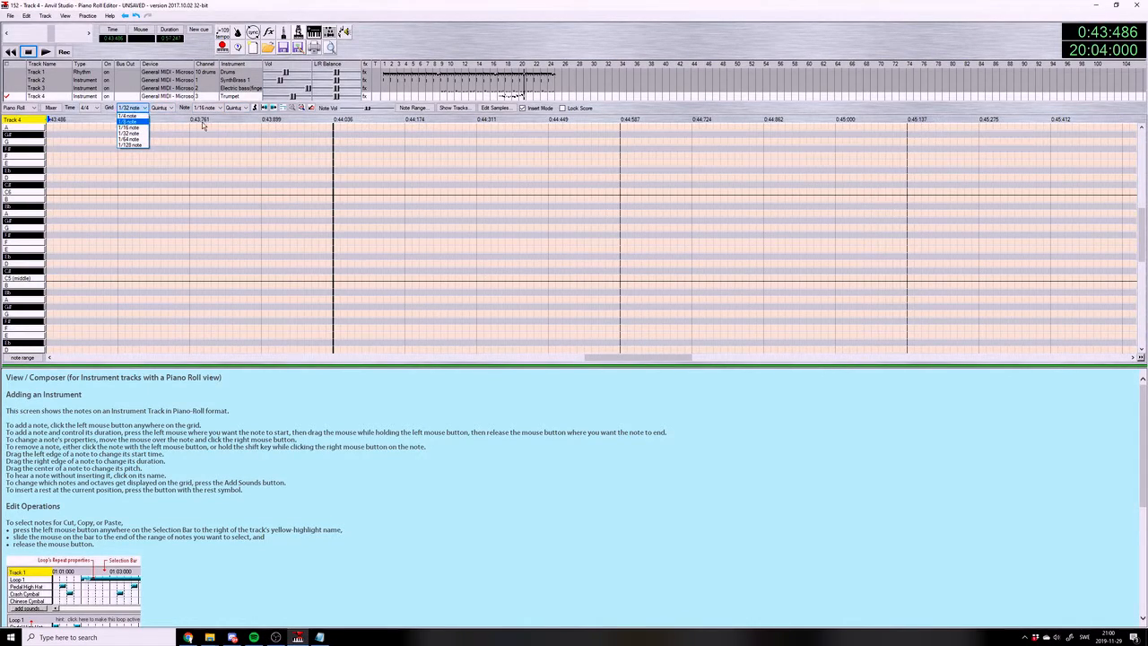
pyautogui.click(205, 108)
pyautogui.click(202, 127)
pyautogui.click(132, 108)
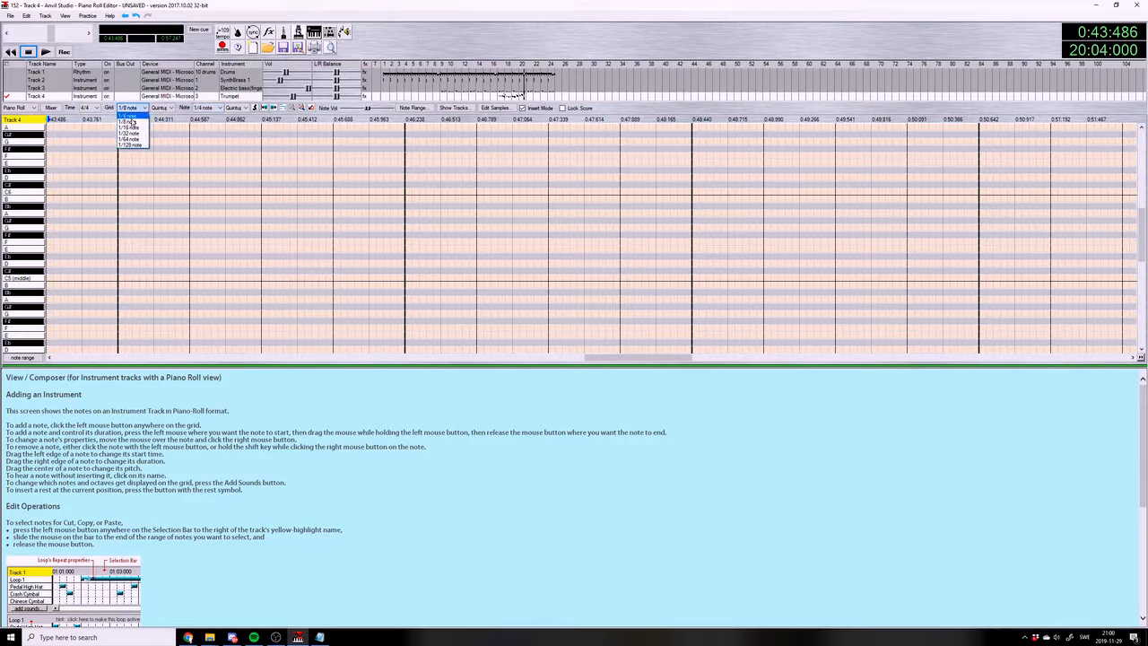
pyautogui.click(132, 128)
pyautogui.moveTo(602, 358); pyautogui.dragTo(578, 359)
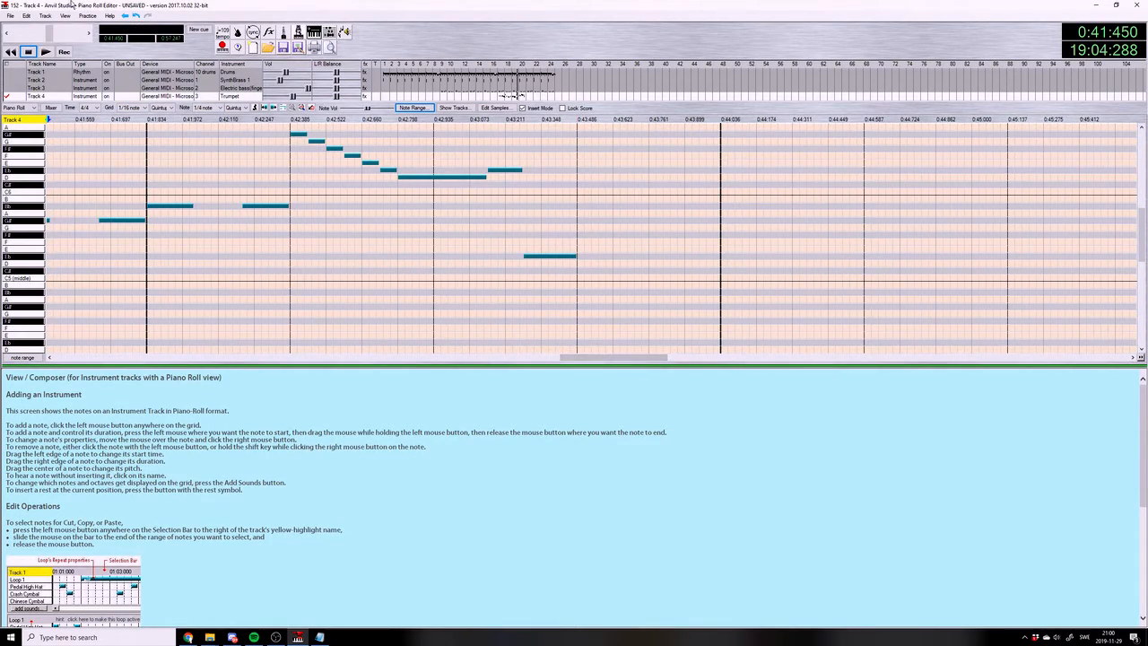
# Save the song and play the trumpet line from the start of measure 20
pyautogui.click(9, 16)
pyautogui.click(38, 66)
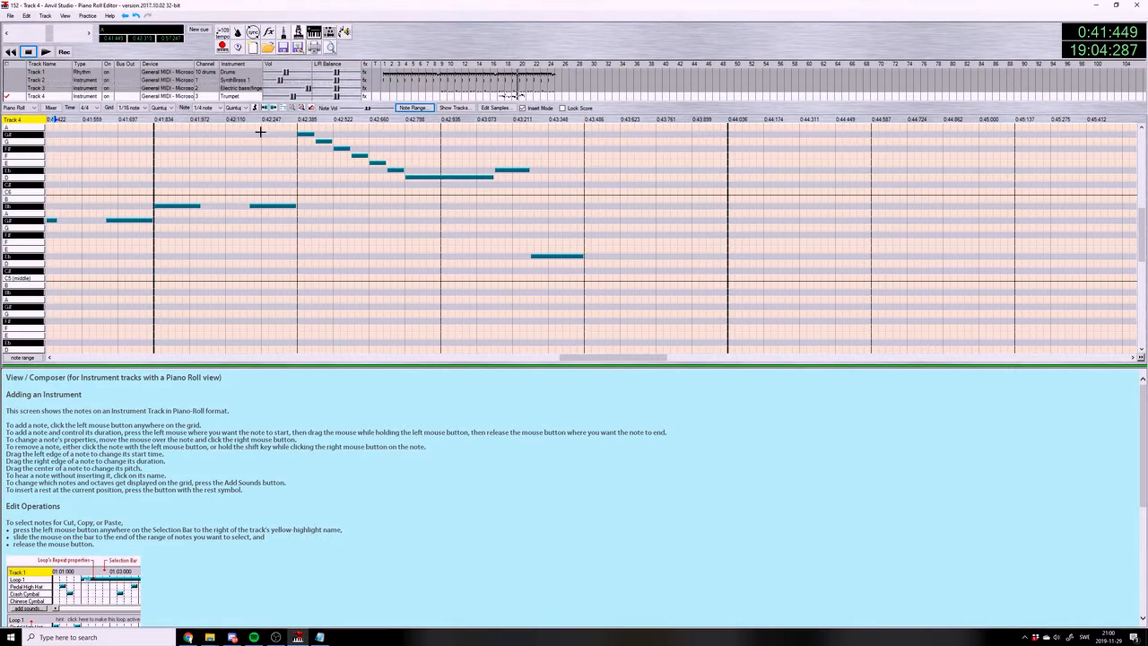
pyautogui.click(154, 124)
pyautogui.click(45, 51)
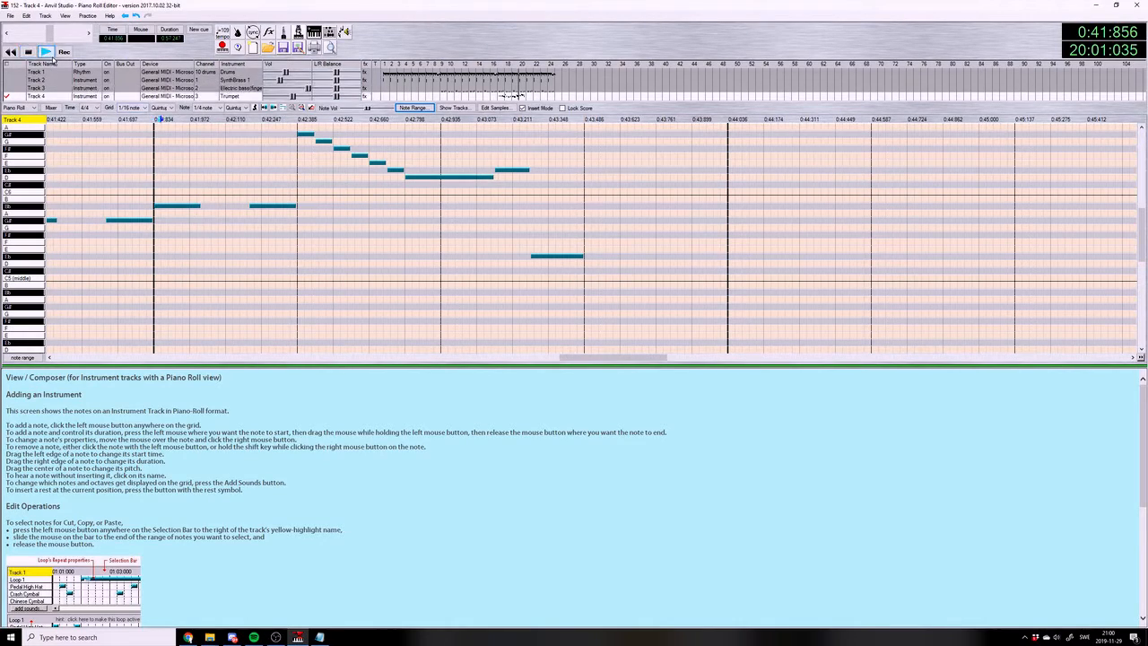
pyautogui.click(29, 52)
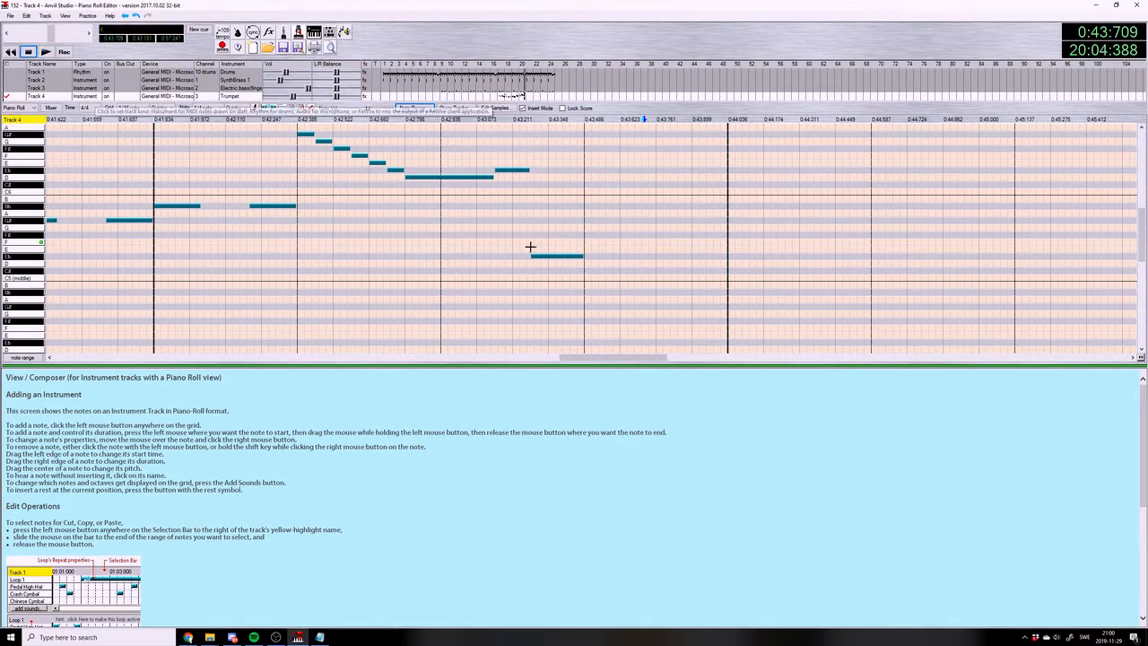
# Fill beat 4 of measure 20 with a quintuplet of G#5, G#5, Bb5, G#5, G#5
pyautogui.moveTo(590, 357); pyautogui.dragTo(592, 358)
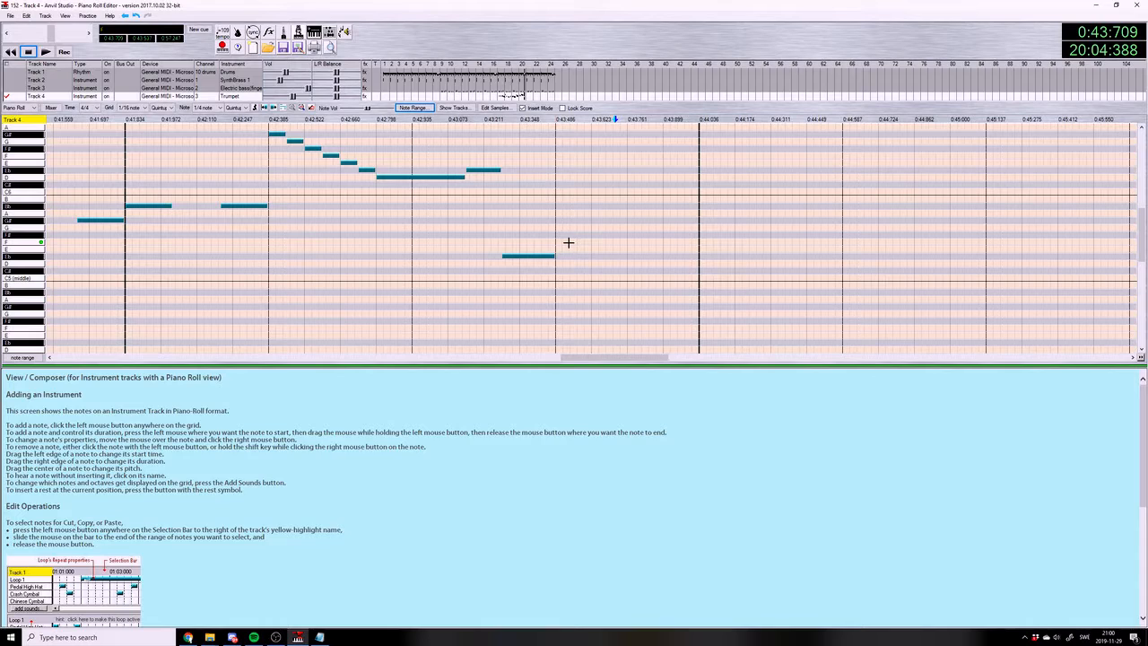
pyautogui.moveTo(558, 220); pyautogui.dragTo(698, 219)
pyautogui.click(588, 219)
pyautogui.click(615, 205)
pyautogui.click(644, 219)
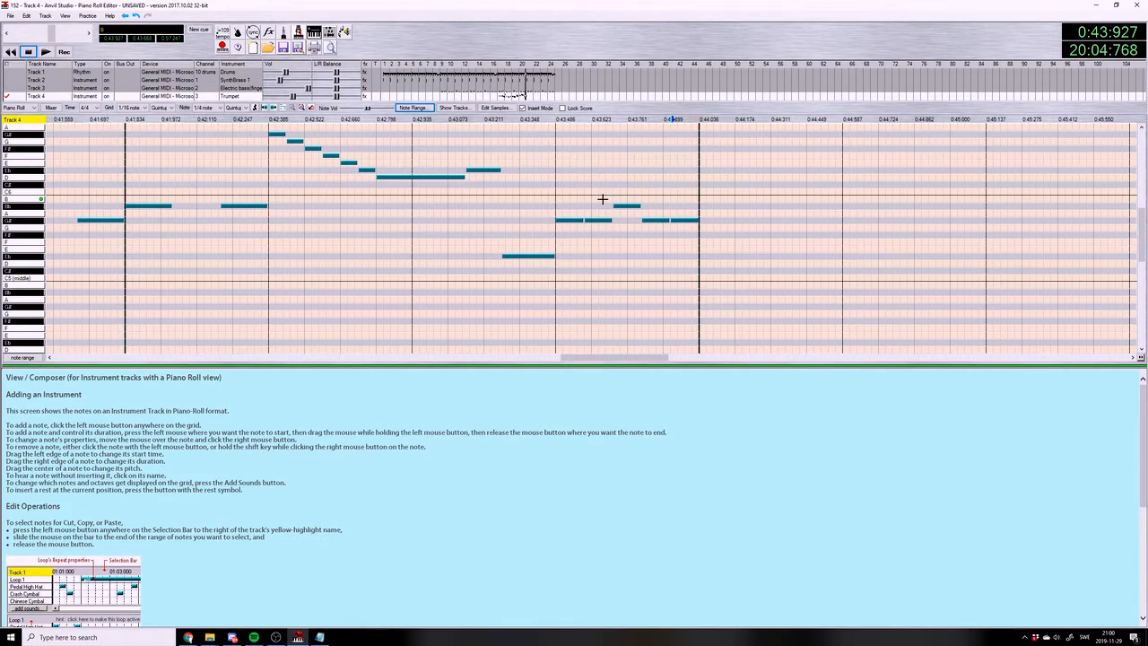
# Reset the note and grid divisions from quintuplet to Single and play the completed measure 20
pyautogui.click(128, 119)
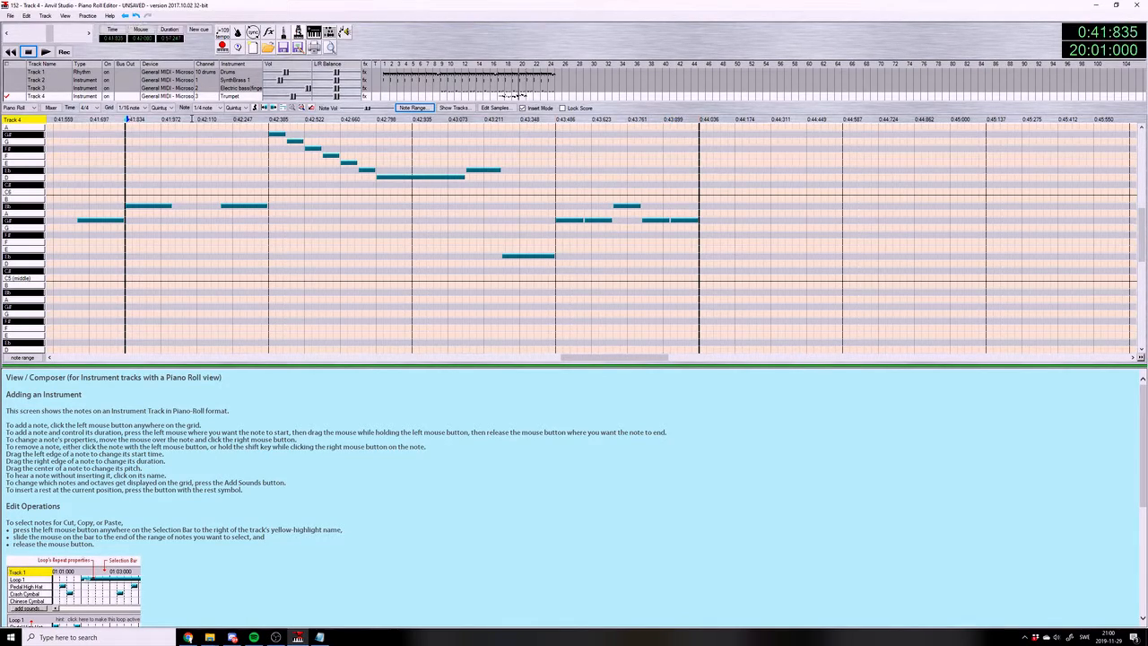
pyautogui.click(234, 108)
pyautogui.click(235, 115)
pyautogui.click(157, 109)
pyautogui.click(158, 115)
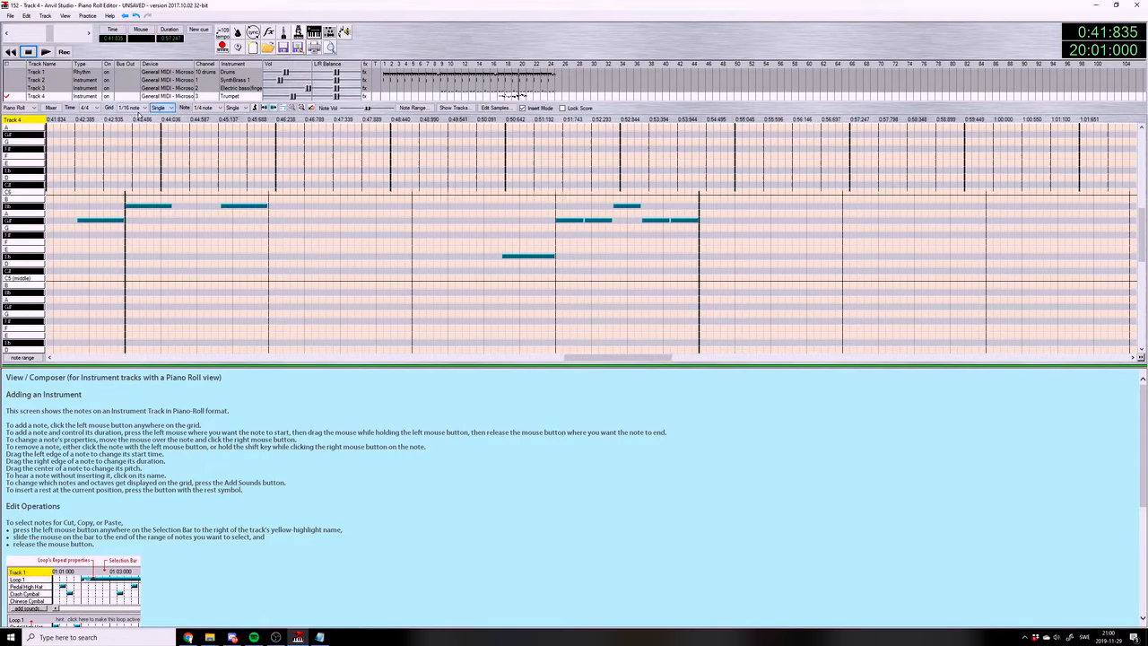
pyautogui.click(46, 52)
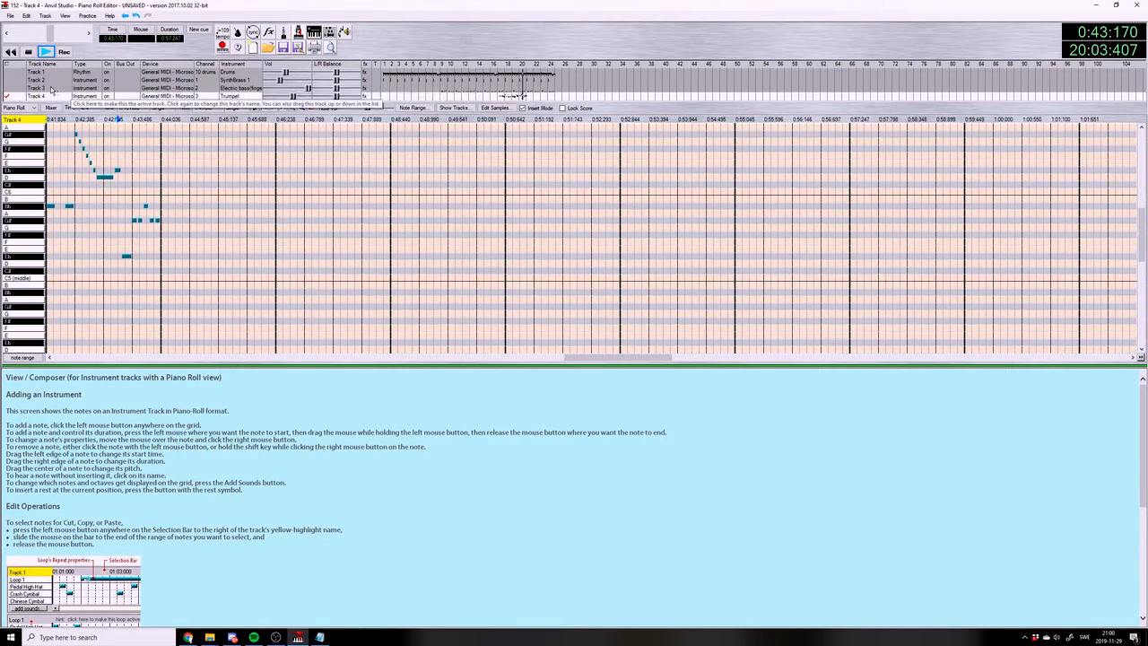
pyautogui.click(28, 52)
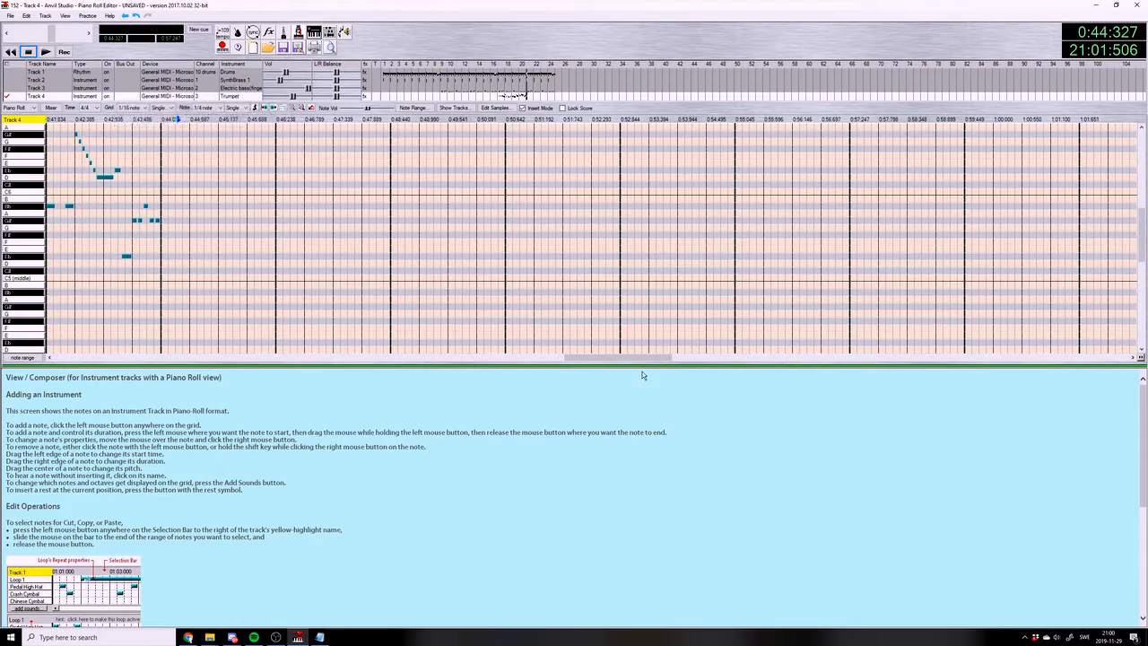
# Copy the trumpet melody in measures 17 to 20 and paste it at the start of measure 21
pyautogui.moveTo(602, 356); pyautogui.dragTo(471, 356)
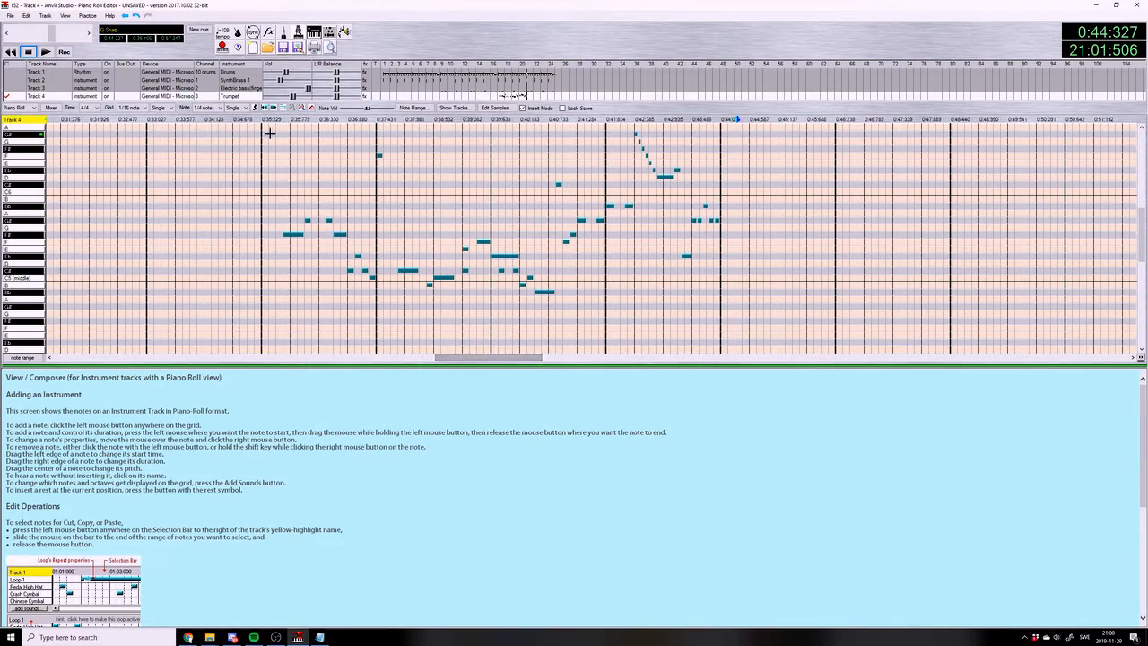
pyautogui.moveTo(261, 120); pyautogui.dragTo(721, 119)
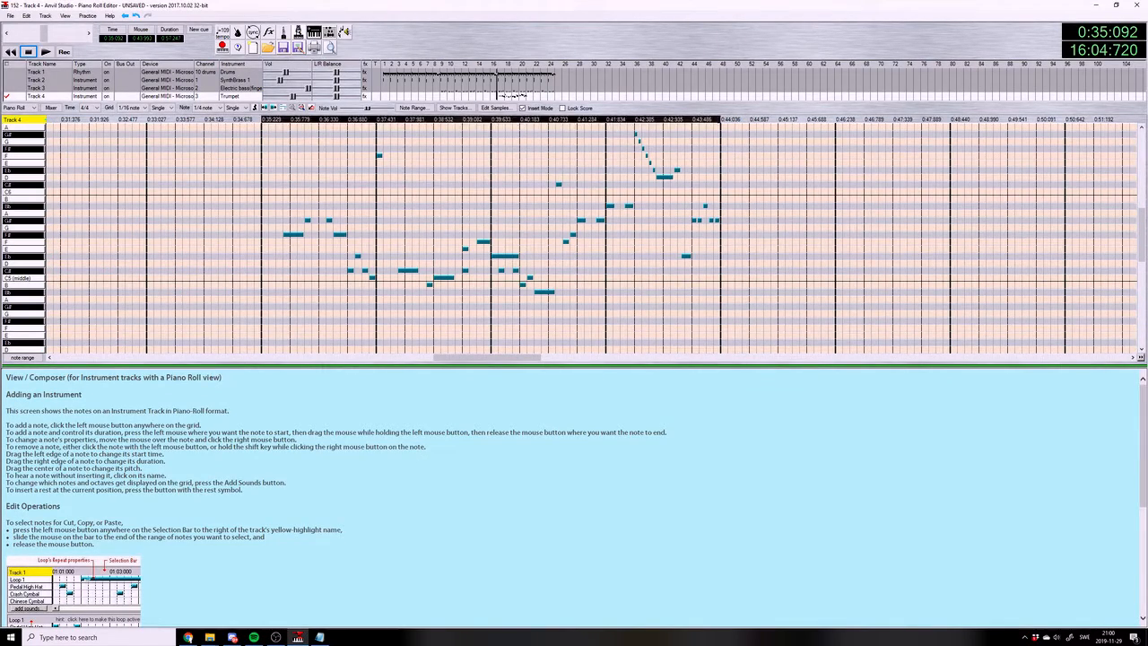
pyautogui.hotkey('ctrl', 'c')
pyautogui.hotkey('ctrl', 'v')
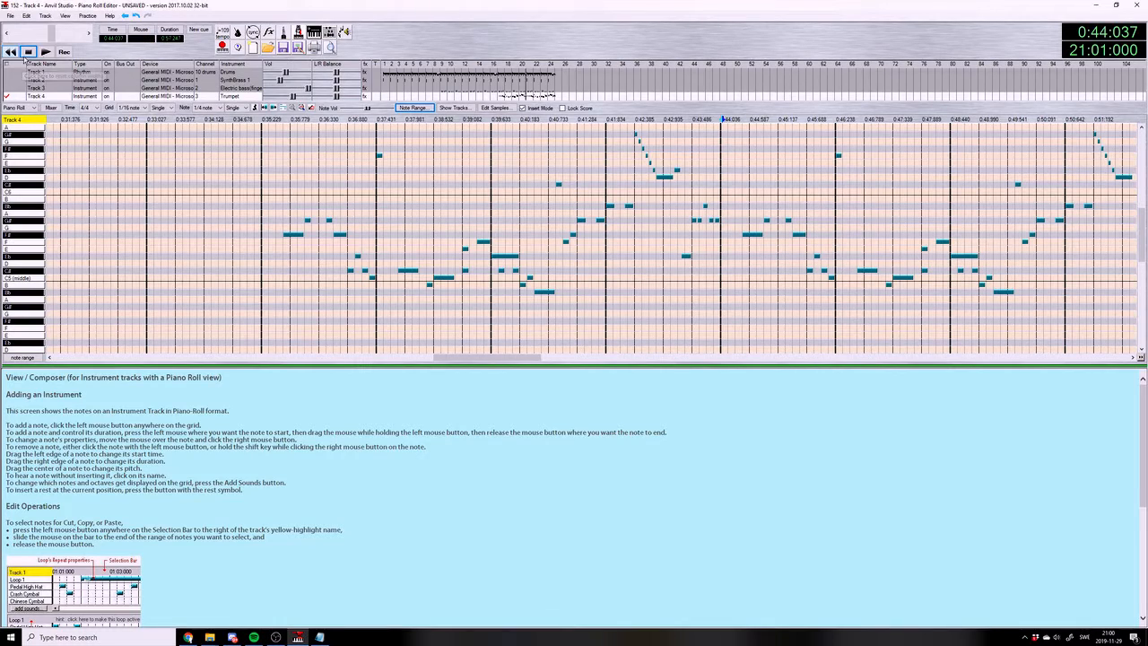
# Play the song through the pasted trumpet melody and save it
pyautogui.click(46, 51)
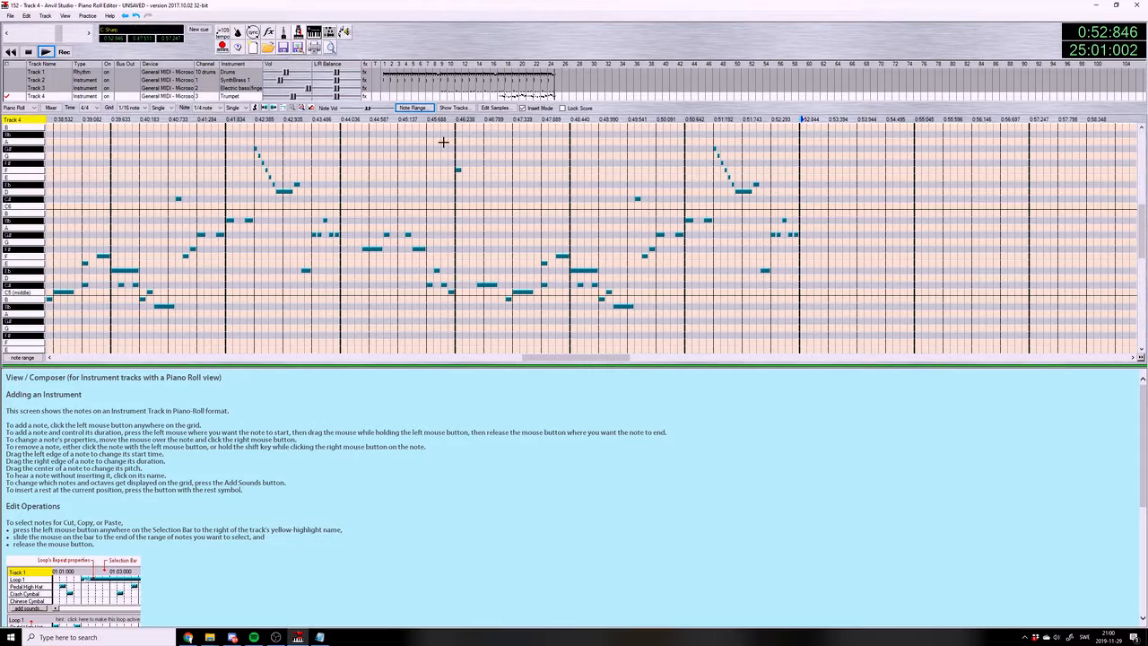
pyautogui.click(10, 17)
pyautogui.click(37, 64)
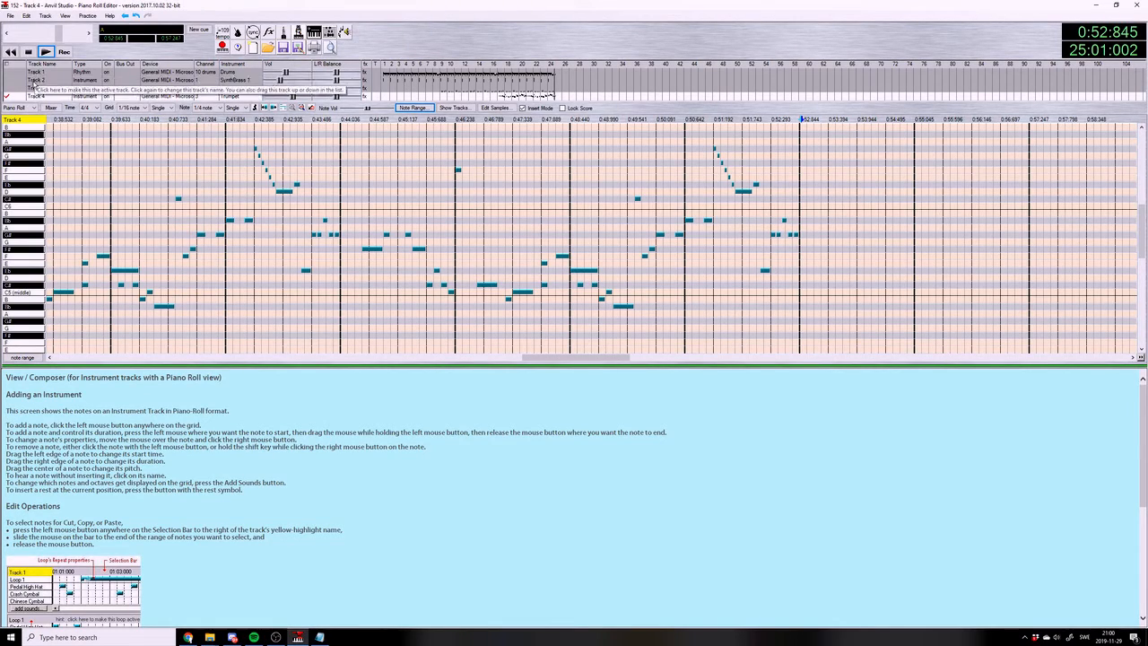
# Make Track 2 active, switch to Notepad and add a dashed separator line below Fm11(b9) in the chord notes, saving the file
pyautogui.click(22, 80)
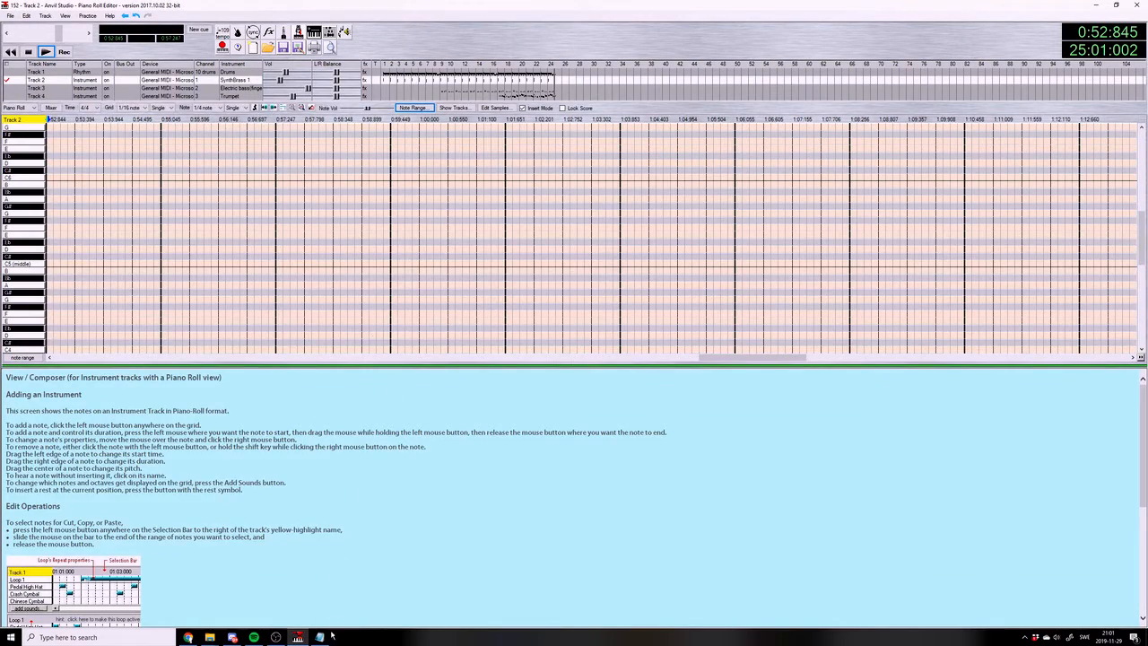
pyautogui.click(318, 637)
pyautogui.click(278, 637)
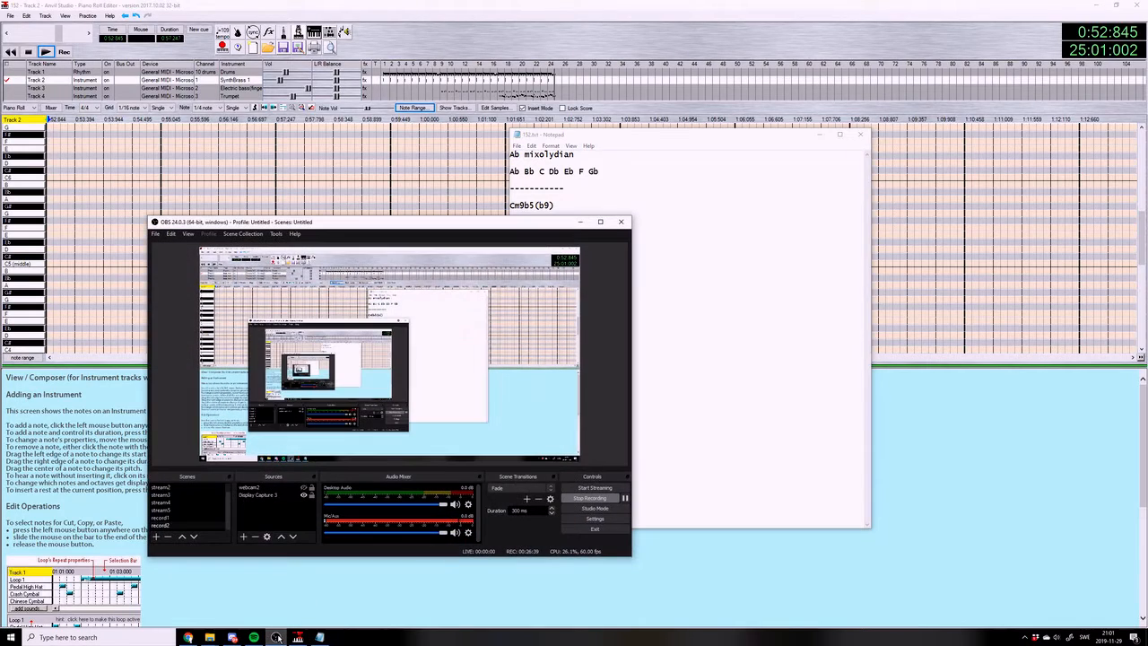
pyautogui.click(277, 637)
pyautogui.press('Return')
pyautogui.press('Return')
pyautogui.write('-----------')
pyautogui.press('Return')
pyautogui.press('Return')
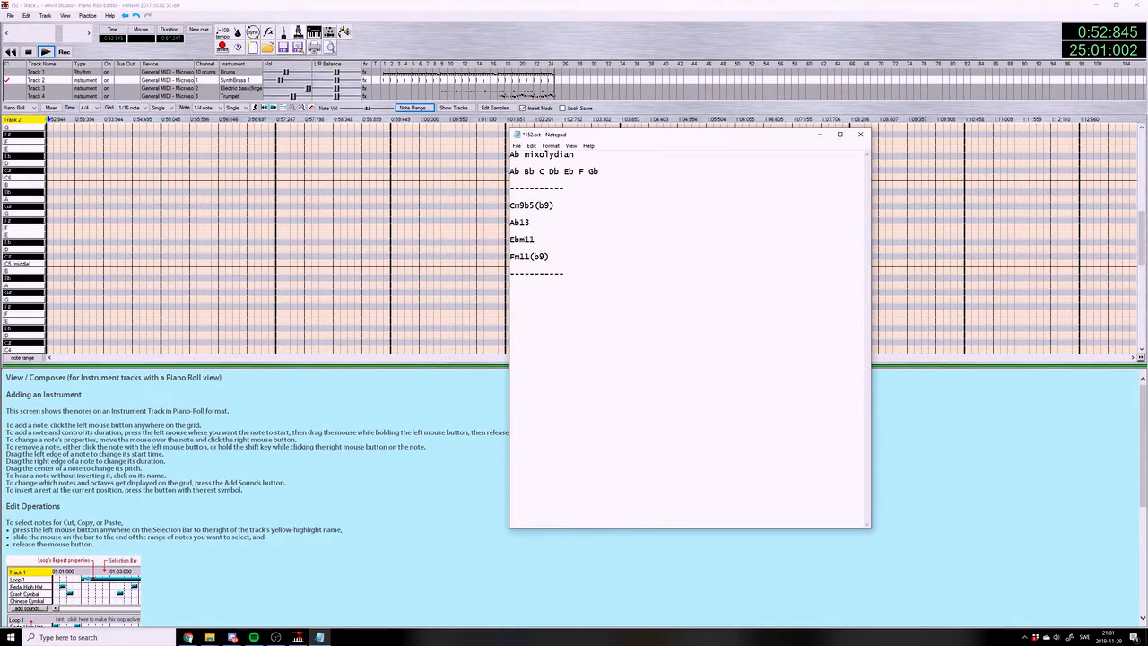
pyautogui.hotkey('ctrl', 's')
# Add the chord Bbm13(b13) below the separator in the chord notes and save them
pyautogui.write('Bb')
pyautogui.hotkey('ctrl', 's')
pyautogui.write('m')
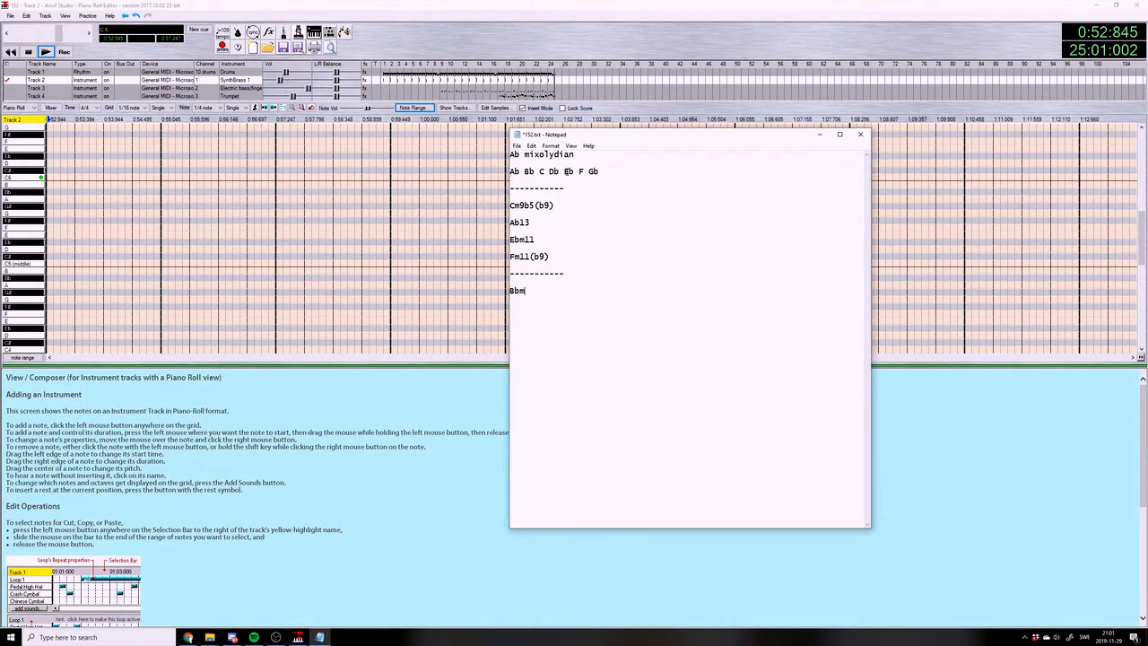
pyautogui.write('13(b13)')
pyautogui.hotkey('ctrl', 's')
# Add the chord Amaj7 below Bbm13(b13) and save the notes
pyautogui.write('A')
pyautogui.hotkey('ctrl', 's')
pyautogui.write('maj7su')
pyautogui.press('BackSpace')
pyautogui.press('BackSpace')
pyautogui.hotkey('ctrl', 's')
# Add the chord Dbmaj11 below Amaj7 in the chord notes
pyautogui.write('Db')
pyautogui.write('11')
pyautogui.press('BackSpace')
pyautogui.press('BackSpace')
pyautogui.press('BackSpace')
pyautogui.write('b')
pyautogui.press('BackSpace')
pyautogui.write('b')
pyautogui.press('BackSpace')
pyautogui.write('bmaj11')
# Complete the chord list with Gbmaj11(#11) and save the notes
pyautogui.write('Gb')
pyautogui.hotkey('ctrl', 's')
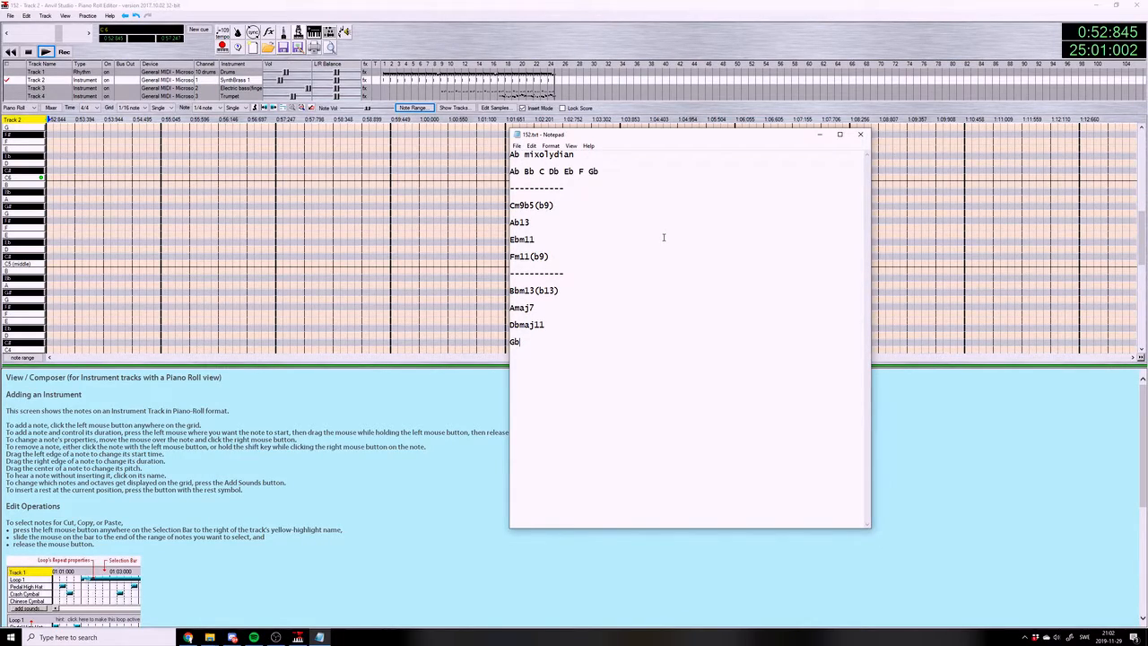
pyautogui.write('maj11(#11')
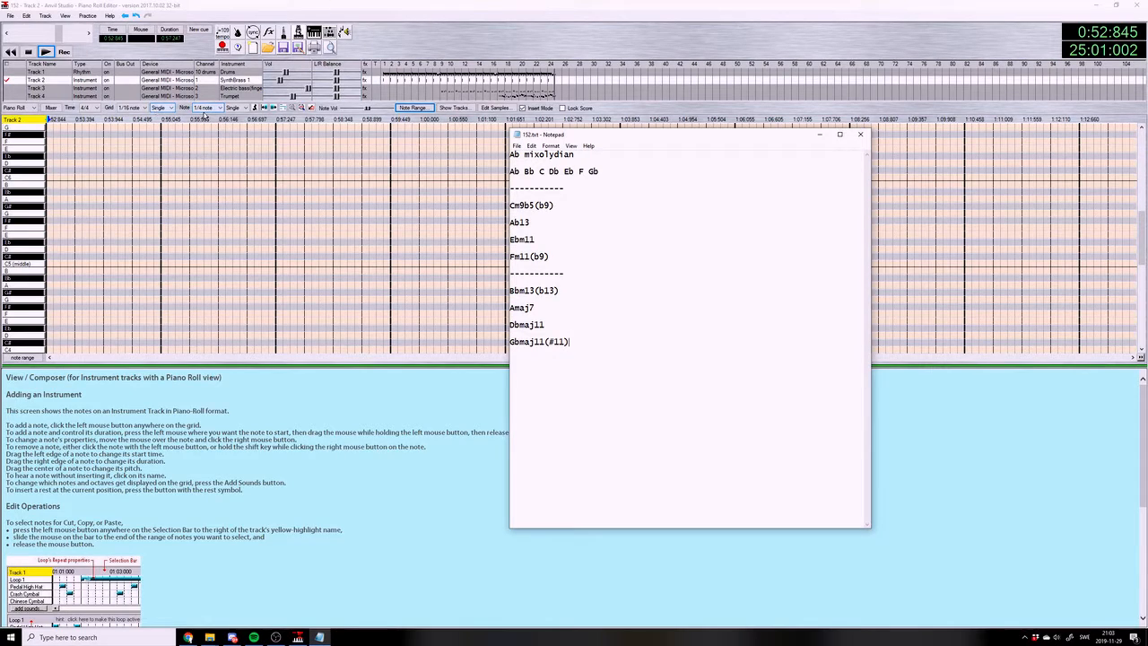
# Switch back to Anvil Studio, set the note length to a whole note and consult the chord list in Notepad
pyautogui.click(205, 107)
pyautogui.click(204, 120)
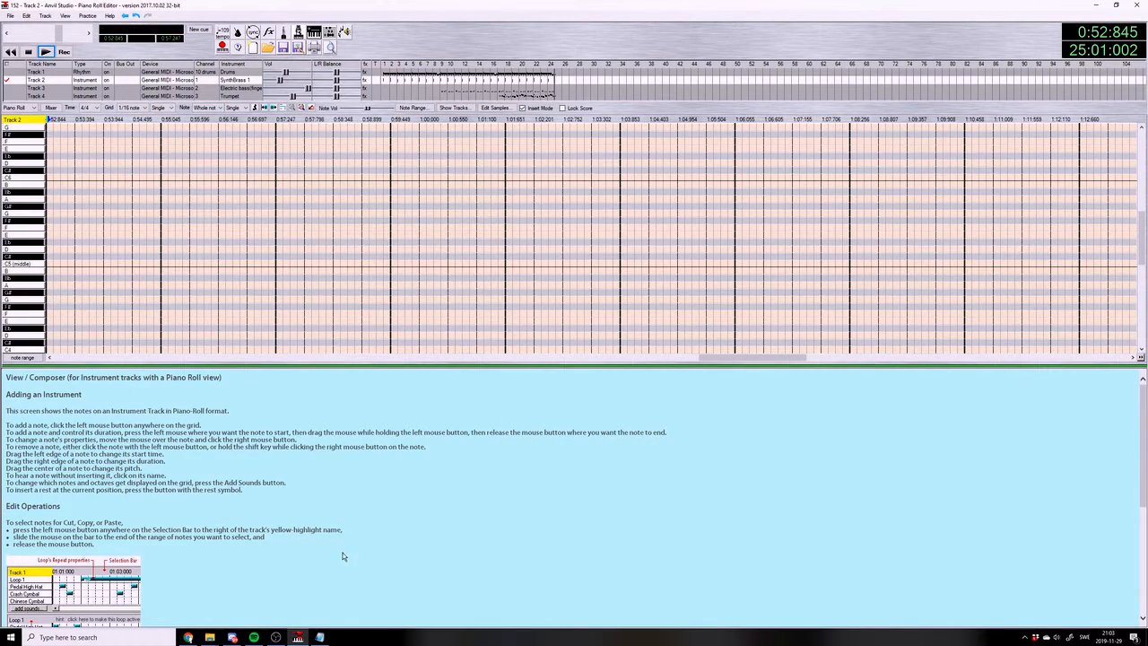
pyautogui.click(319, 637)
pyautogui.click(320, 638)
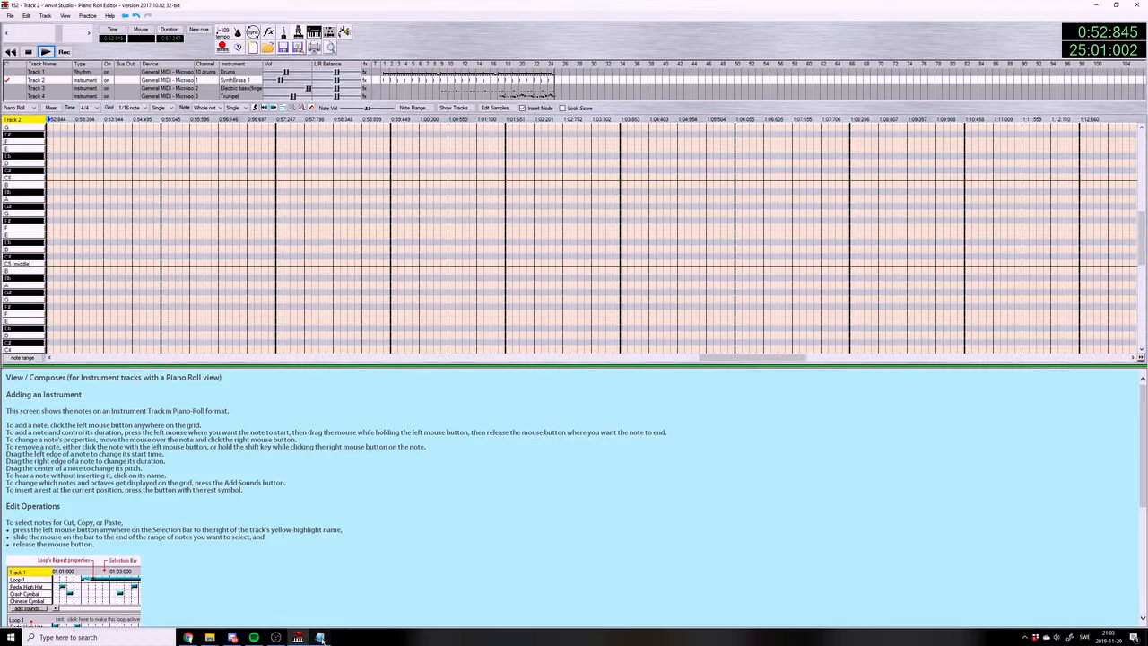
pyautogui.click(276, 638)
pyautogui.click(276, 638)
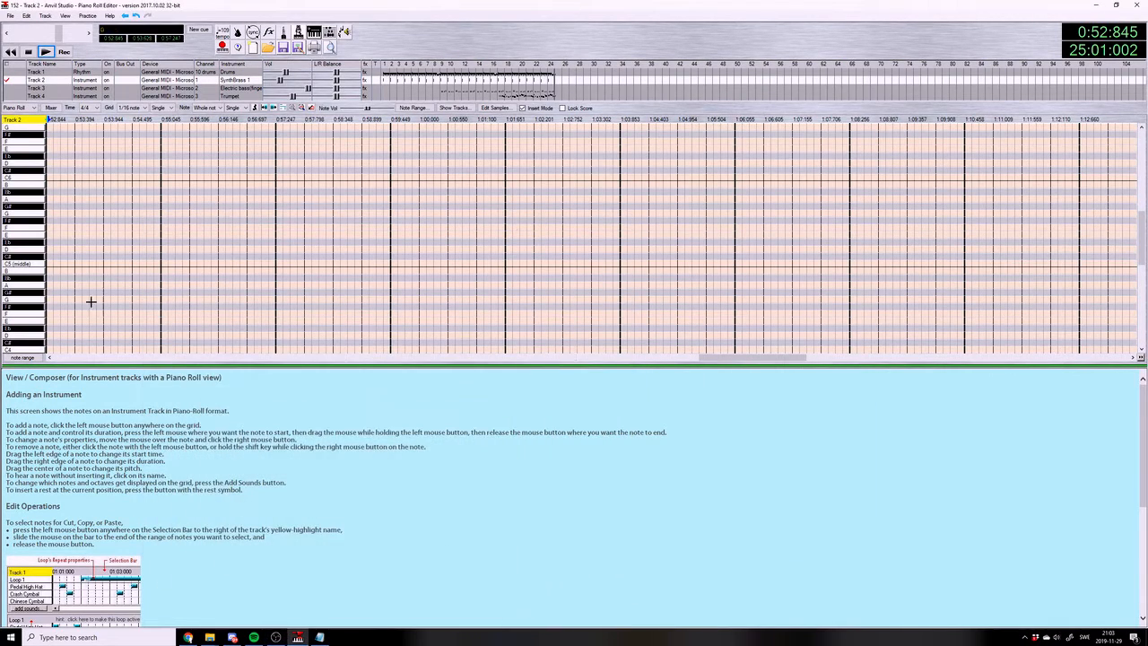
pyautogui.click(320, 637)
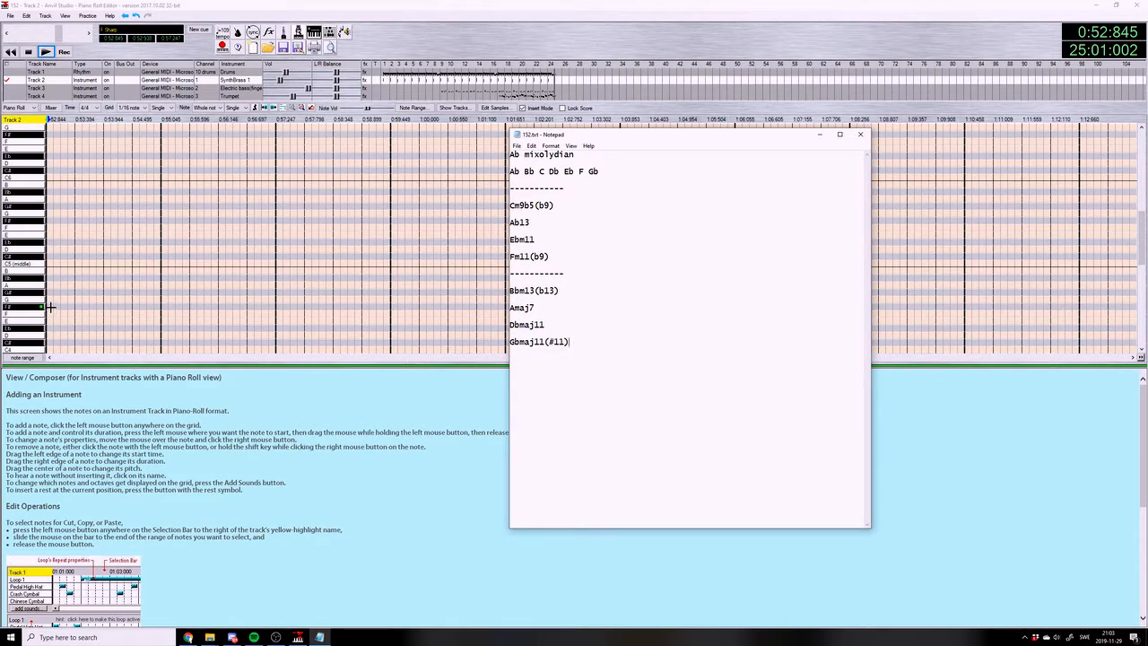
# Try whole notes Bb4, C#5 and F5 at the start of measure 25 on Track 2 and remove them
pyautogui.click(49, 278)
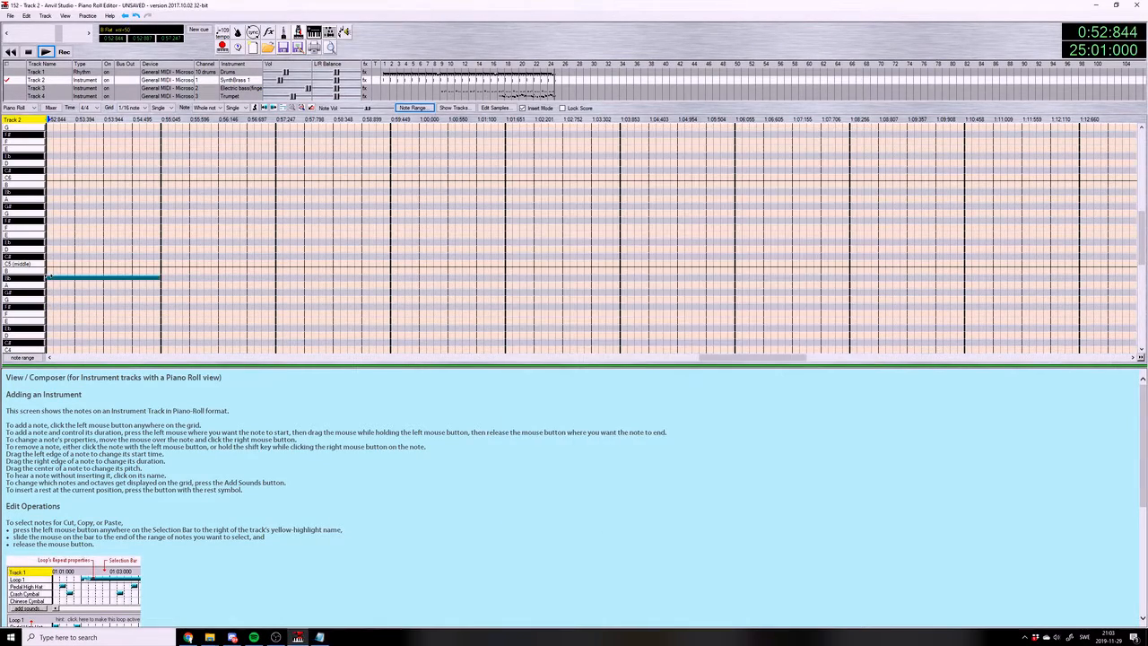
pyautogui.click(49, 257)
pyautogui.click(49, 227)
pyautogui.click(61, 277)
pyautogui.click(54, 250)
pyautogui.click(55, 228)
pyautogui.click(55, 249)
pyautogui.click(56, 257)
# Try the measure 25 chord an octave lower with whole notes Bb3, C#4 and F4, play it and consult the chord list
pyautogui.scroll(-5, 51, 287)
pyautogui.click(47, 327)
pyautogui.click(46, 306)
pyautogui.click(47, 279)
pyautogui.click(46, 51)
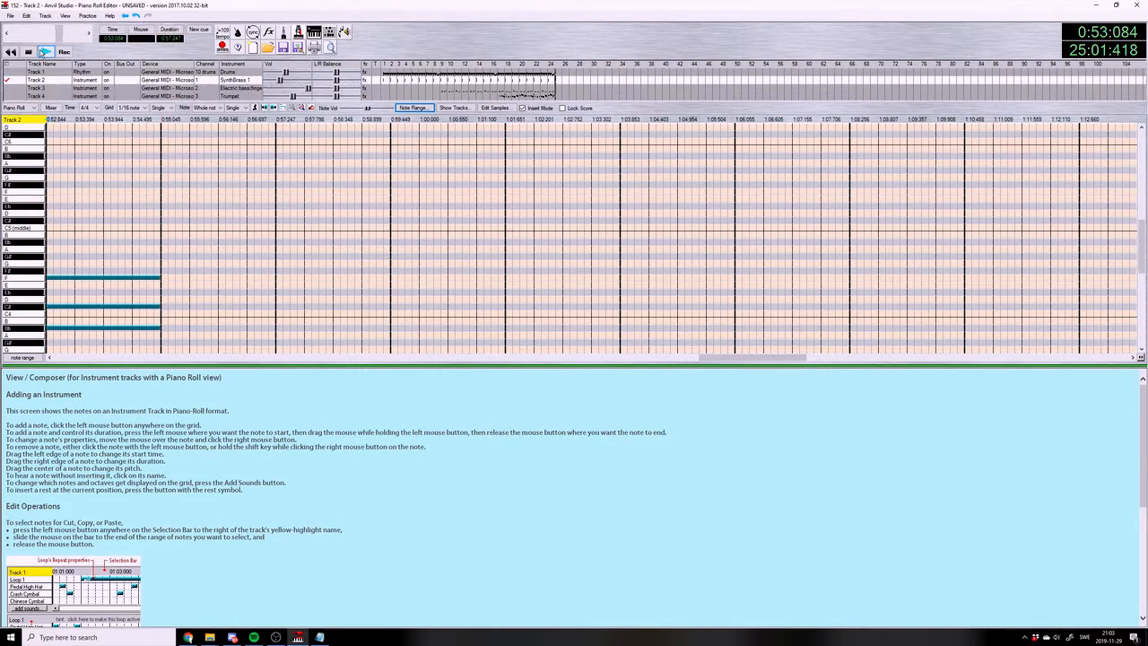
pyautogui.click(320, 637)
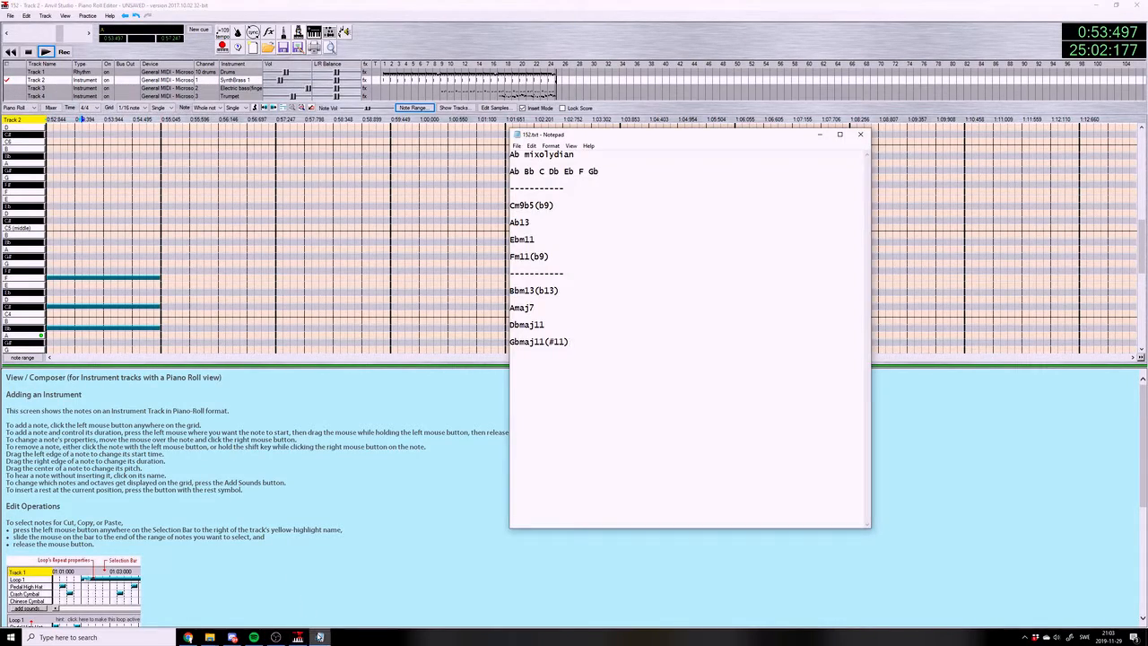
pyautogui.click(319, 637)
# Replace the low chord in measure 25 with whole notes Bb4, C#5, F5 and G#5
pyautogui.click(89, 328)
pyautogui.click(77, 307)
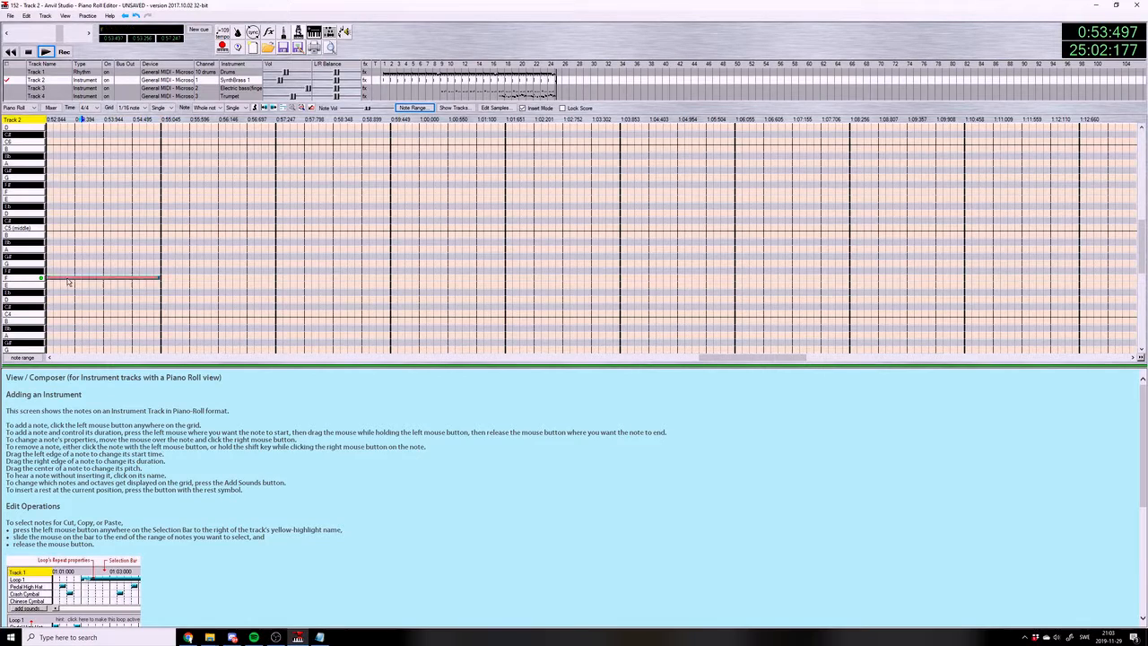
pyautogui.click(51, 243)
pyautogui.click(59, 277)
pyautogui.click(50, 220)
pyautogui.click(50, 191)
pyautogui.scroll(1, 49, 184)
pyautogui.click(50, 176)
# Consult the chord list, add a whole note F#6 on top of the measure 25 chord and play it
pyautogui.click(331, 637)
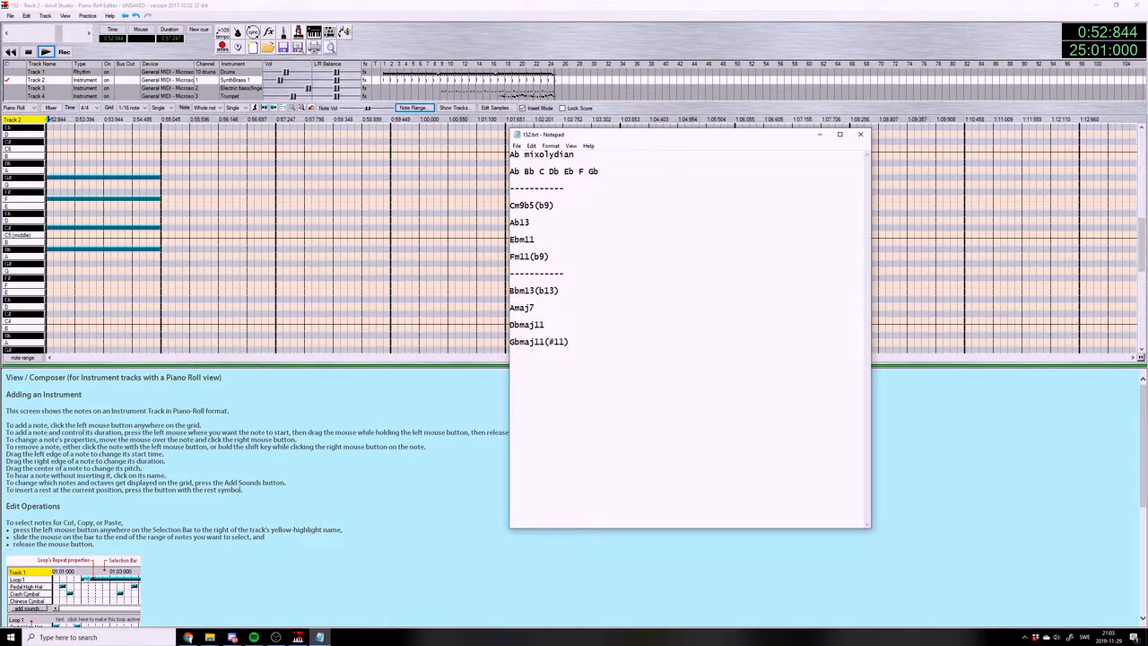
pyautogui.click(325, 638)
pyautogui.scroll(7, 149, 236)
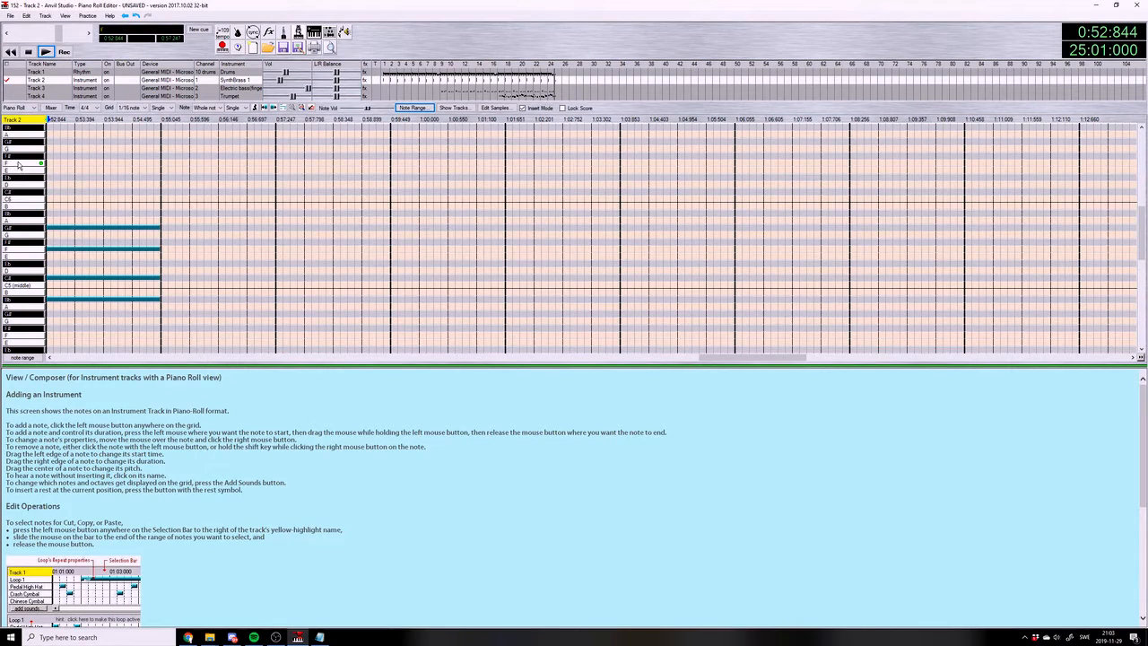
pyautogui.click(50, 157)
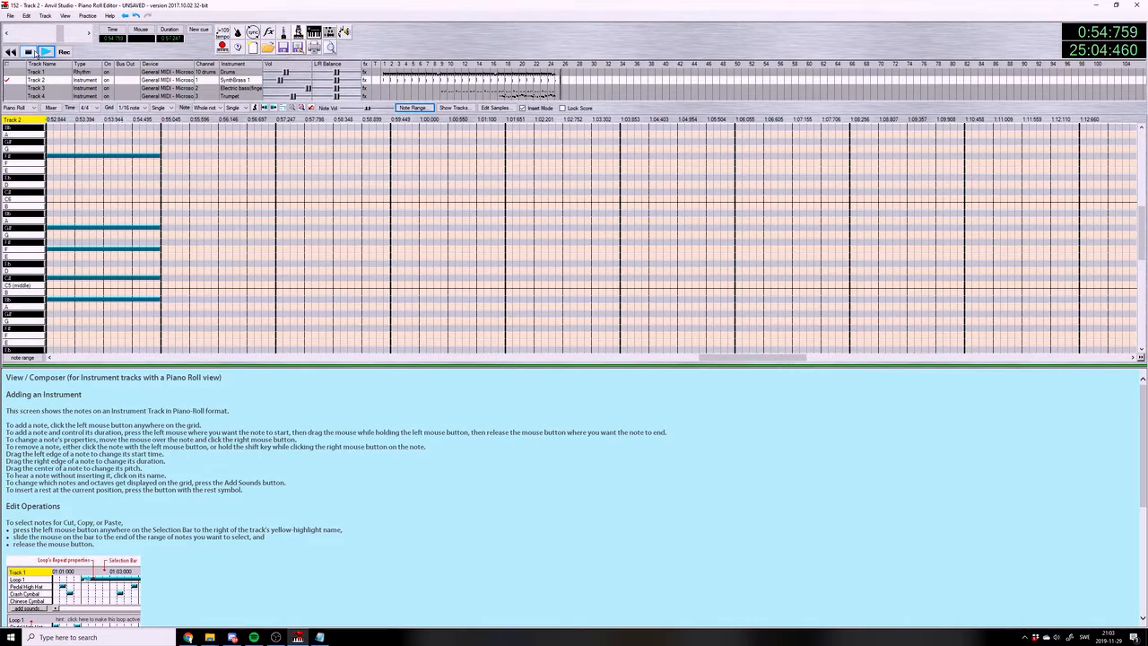
# Consult the chord list and build the Amaj7 chord in measure 26 with whole notes A4, C#5, E5 and G#5
pyautogui.click(321, 638)
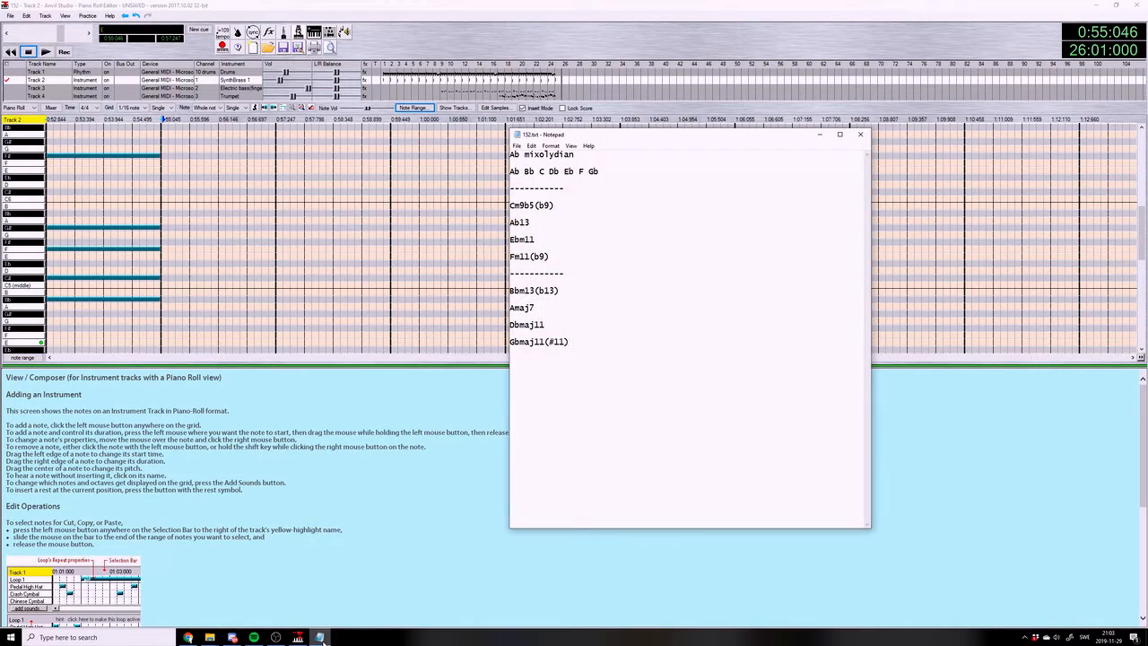
pyautogui.click(320, 638)
pyautogui.click(165, 307)
pyautogui.click(164, 277)
pyautogui.click(165, 258)
pyautogui.click(164, 229)
# Play the new SynthBrass chords in measures 25 and 26 from the start of measure 25
pyautogui.click(46, 52)
pyautogui.click(48, 119)
pyautogui.click(42, 55)
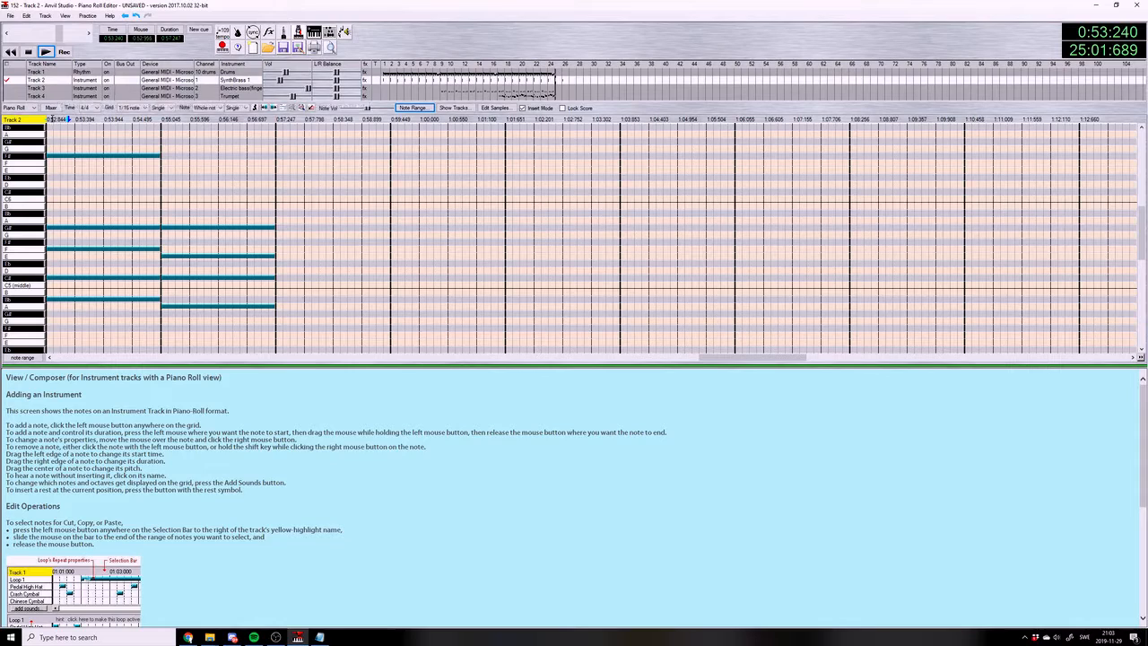
pyautogui.click(47, 118)
pyautogui.click(46, 53)
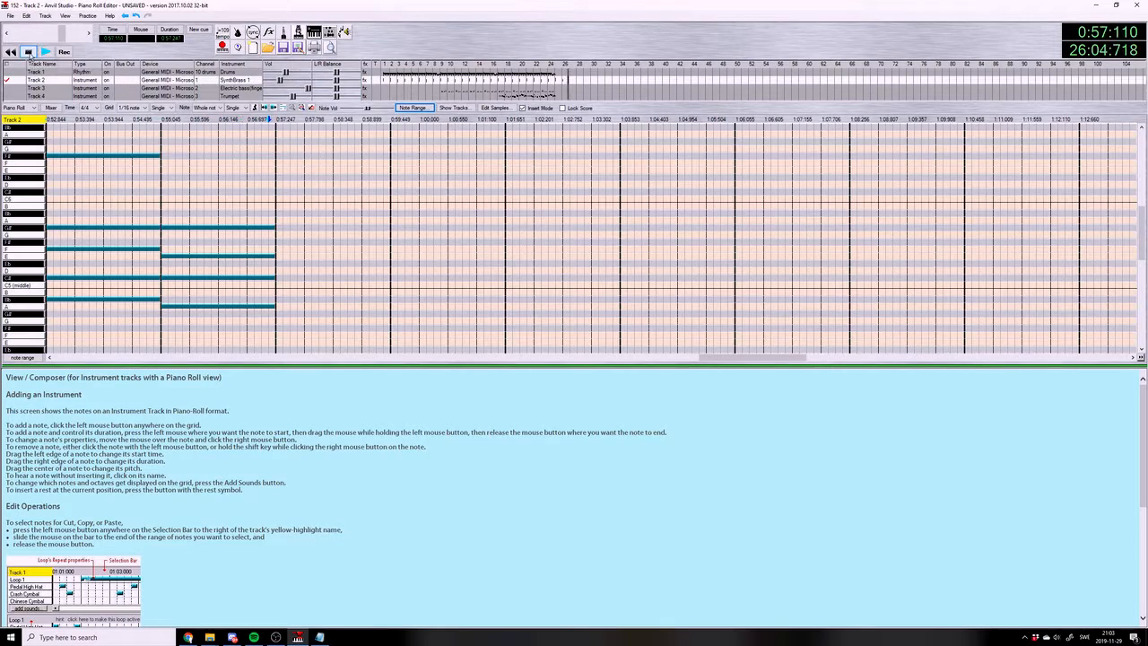
# Consult the chord list and place whole notes C#4, F4, G#4 and C5 in measure 27 for the Dbmaj11 chord
pyautogui.click(319, 637)
pyautogui.click(320, 637)
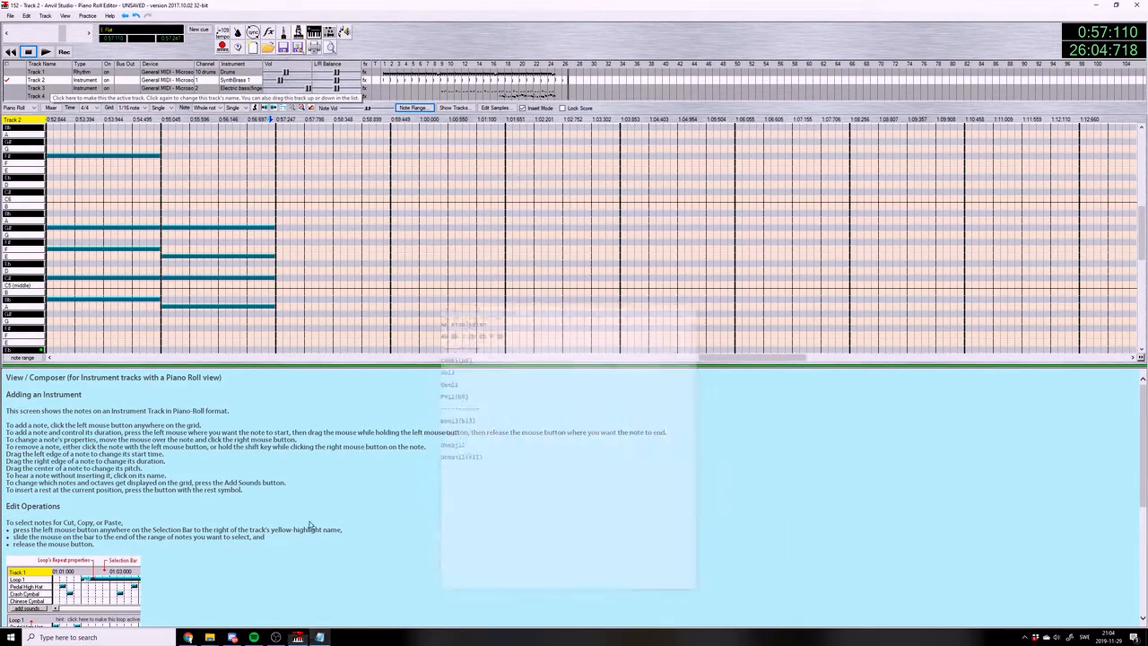
pyautogui.click(281, 280)
pyautogui.click(280, 279)
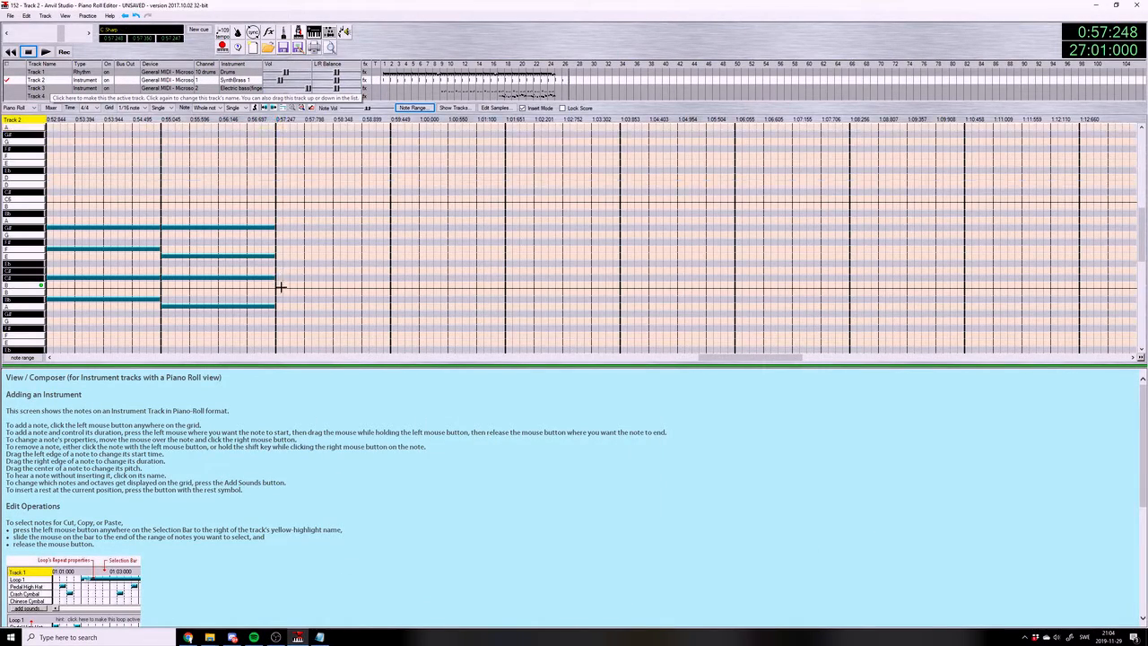
pyautogui.scroll(-1, 280, 288)
pyautogui.click(284, 315)
pyautogui.click(279, 285)
pyautogui.click(280, 265)
pyautogui.click(279, 242)
pyautogui.click(279, 240)
pyautogui.click(278, 232)
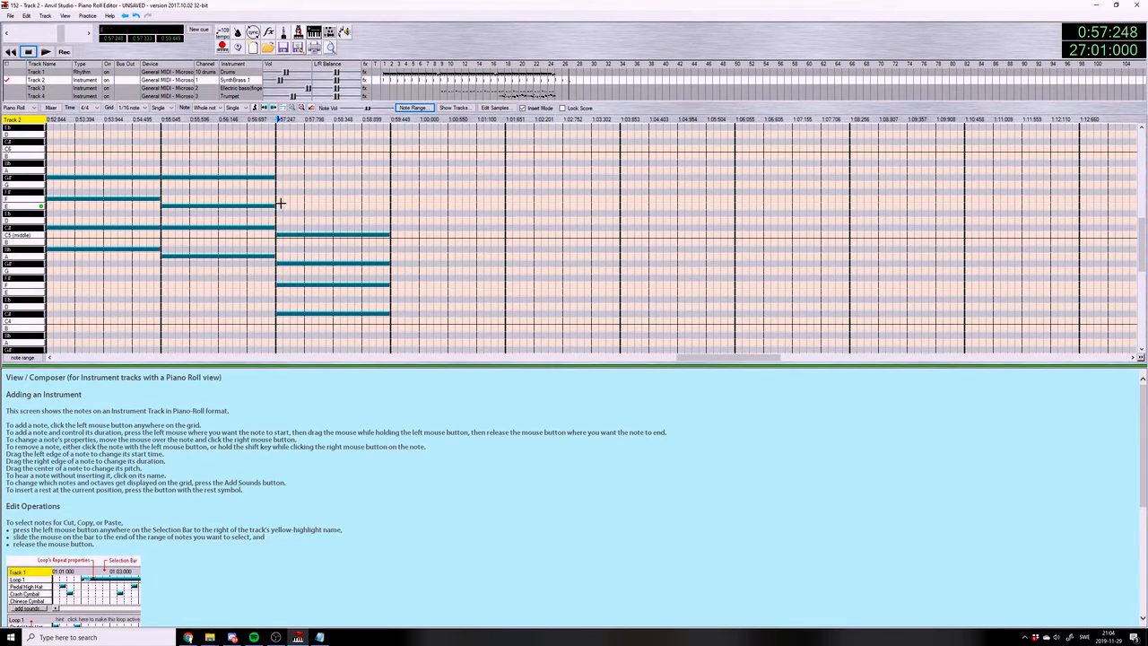
# Add a whole note F#5 on top of the measure 27 chord, consult the chord list and play the measure
pyautogui.click(282, 176)
pyautogui.moveTo(280, 176); pyautogui.dragTo(280, 191)
pyautogui.click(45, 52)
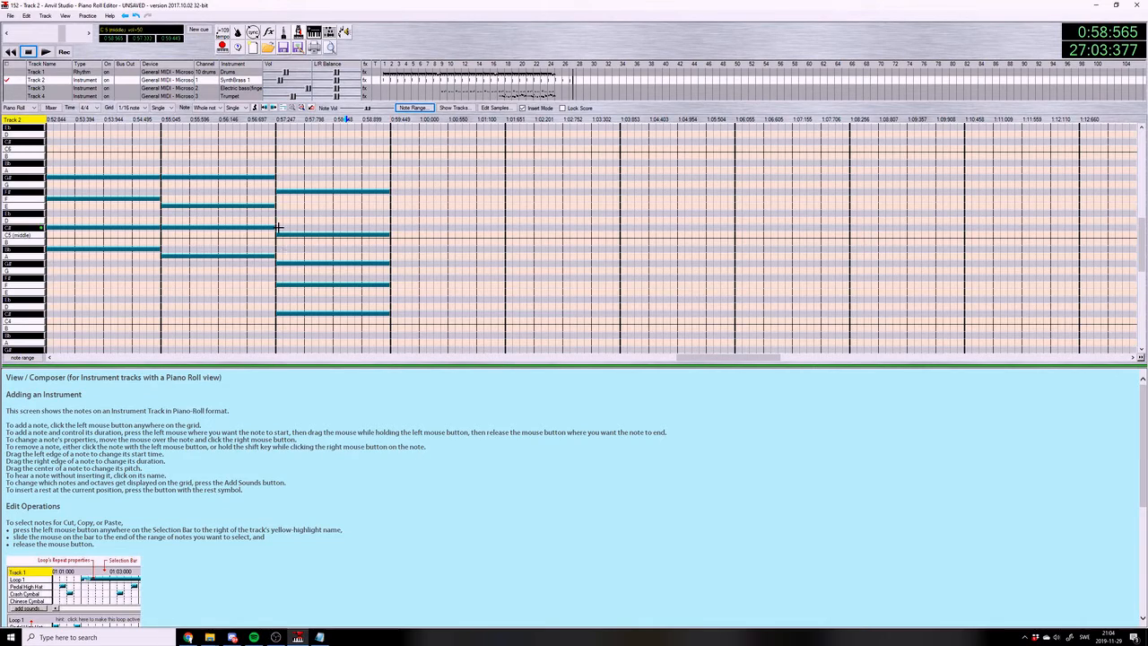
pyautogui.click(320, 636)
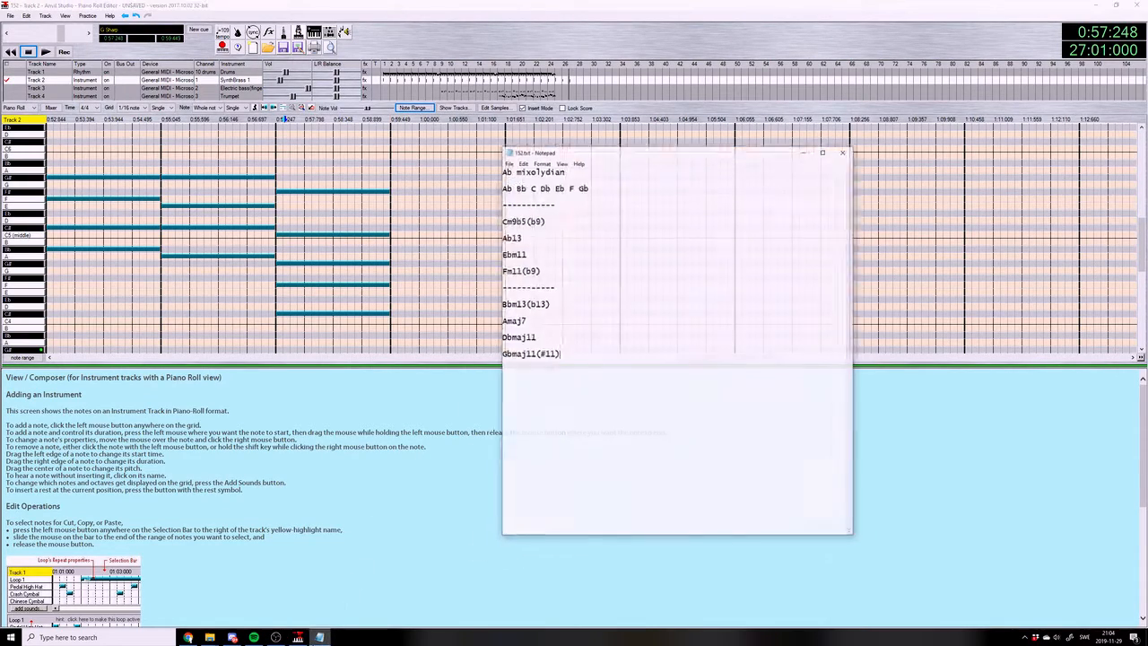
pyautogui.click(320, 637)
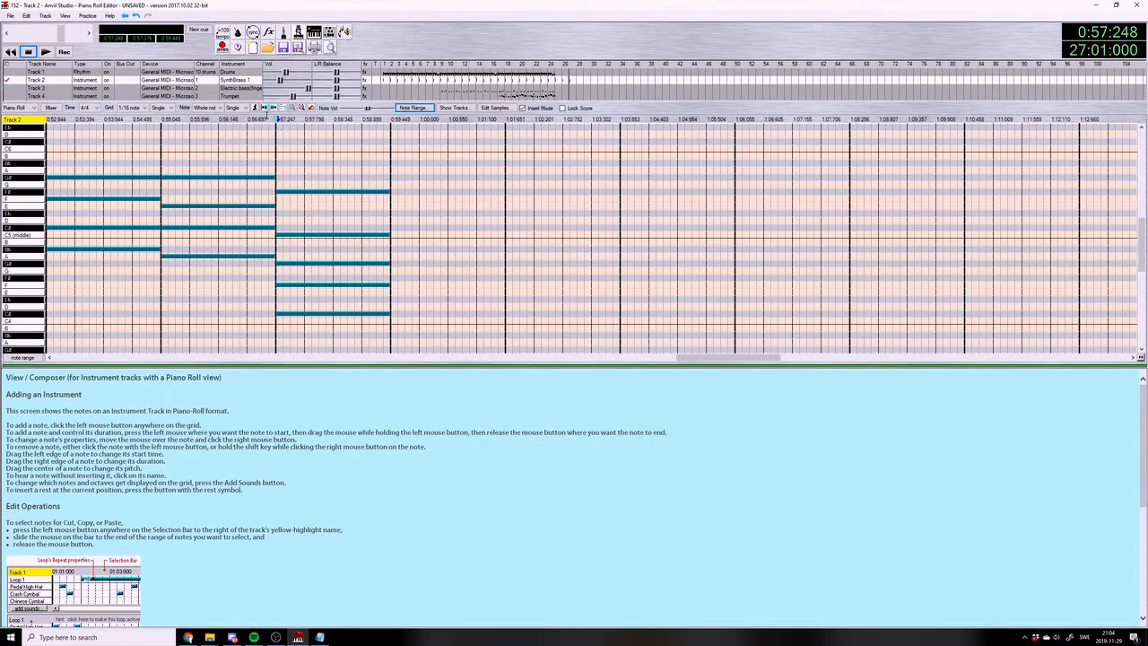
pyautogui.click(46, 51)
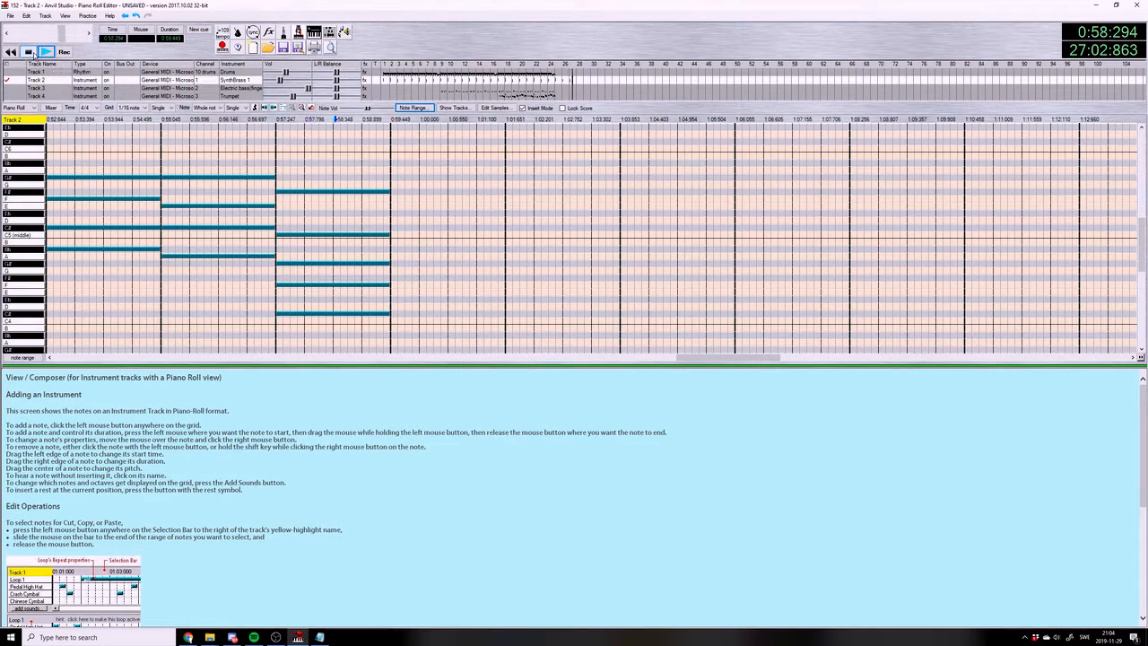
# Consult the chord list, place whole notes F#4, Bb4, C#5 and F5 in measure 28, and play the chord
pyautogui.click(321, 637)
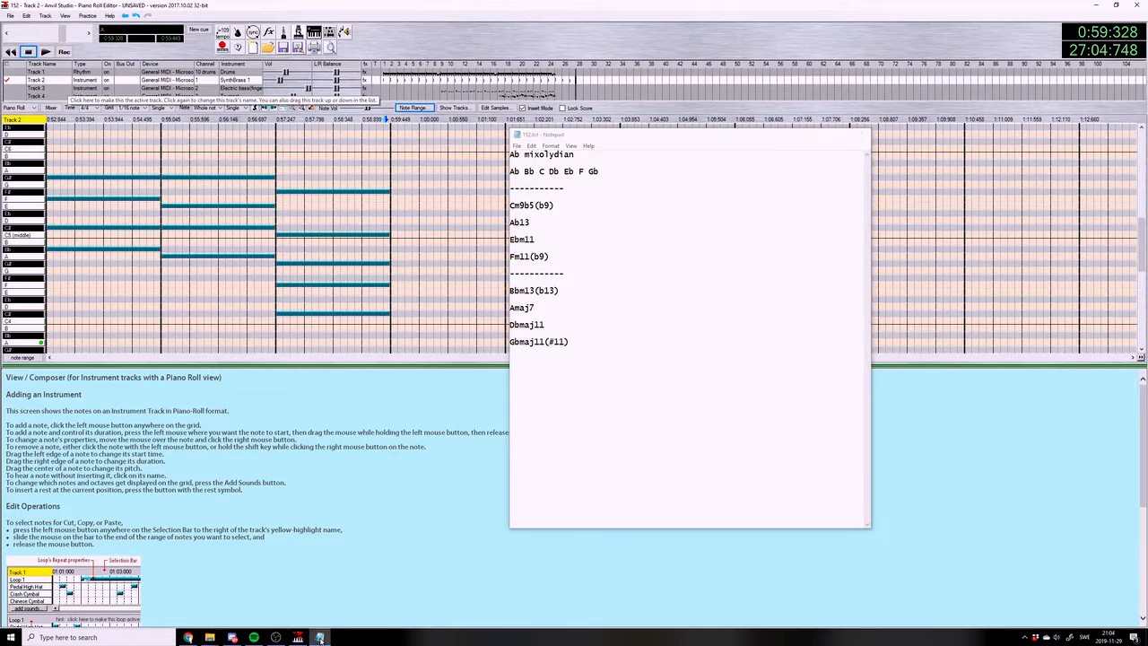
pyautogui.click(321, 637)
pyautogui.click(397, 279)
pyautogui.click(395, 249)
pyautogui.click(395, 228)
pyautogui.click(396, 199)
pyautogui.press('space')
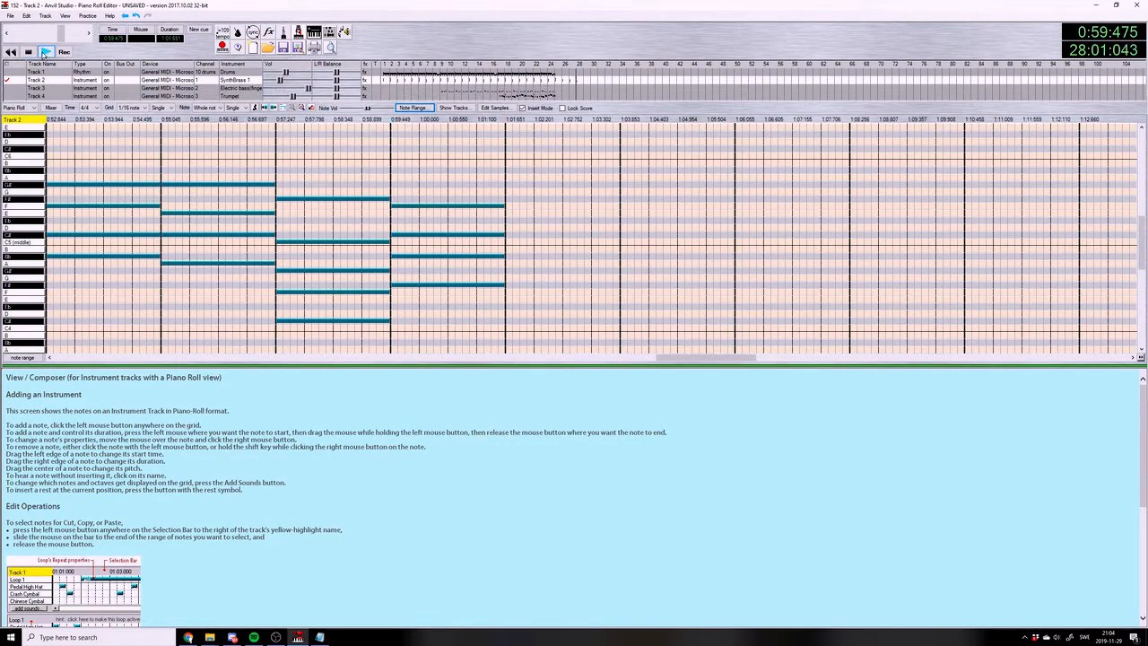
# Complete the Gbmaj11(#11) chord in measure 28 with a whole note C6 on top and play it
pyautogui.scroll(4, 385, 203)
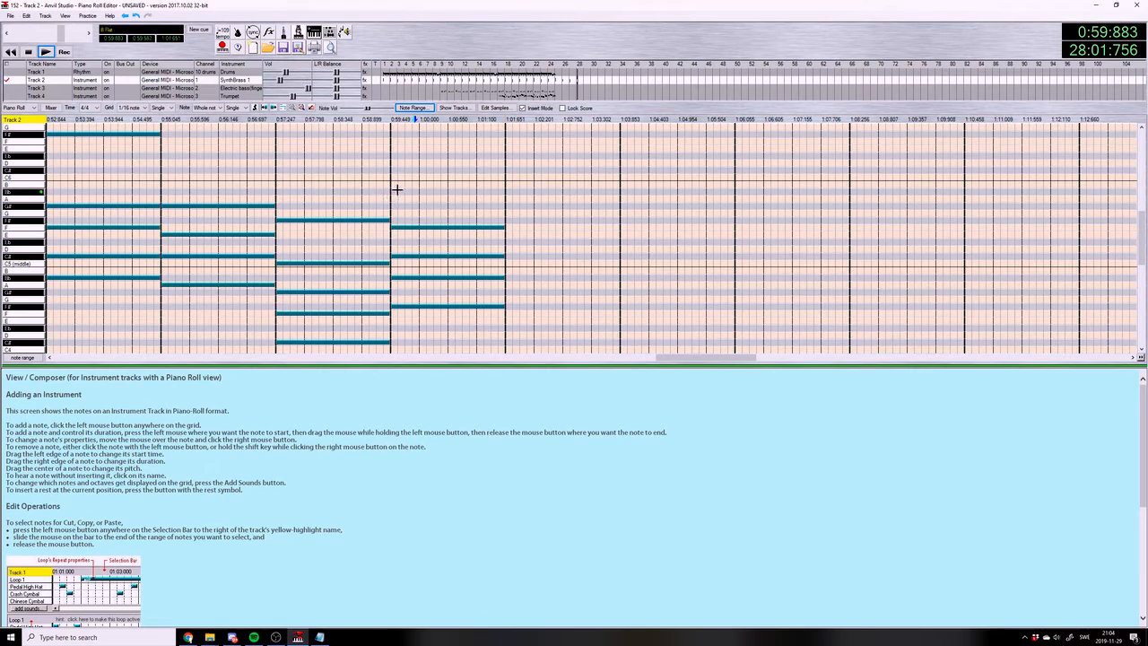
pyautogui.click(394, 181)
pyautogui.click(45, 52)
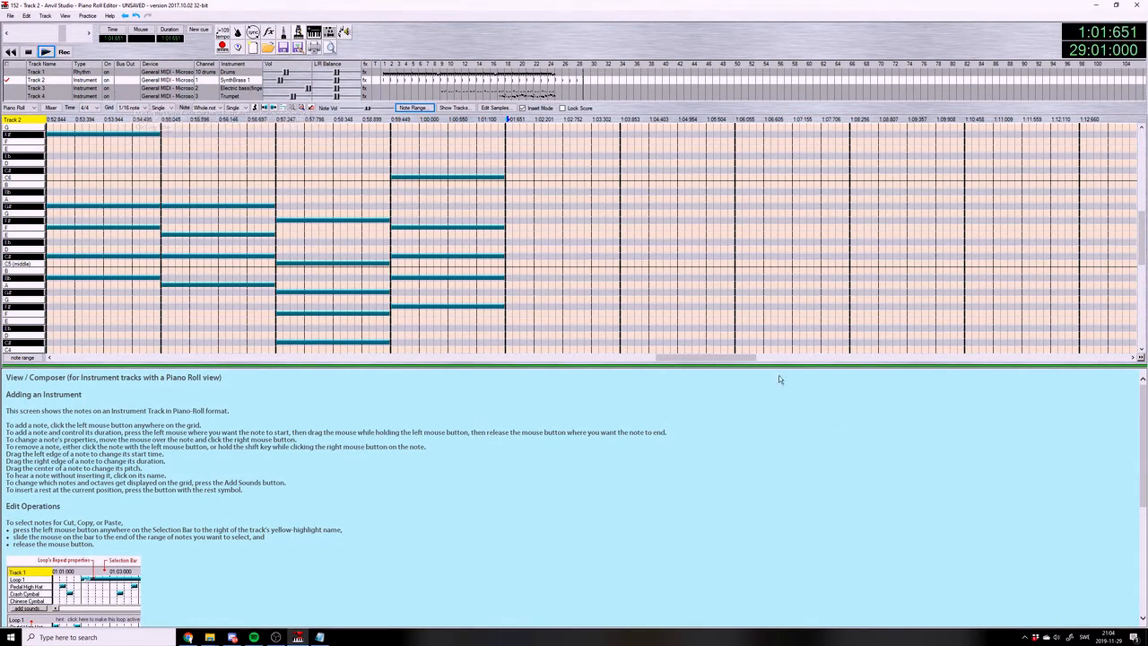
# Copy the Track 2 chords in measures 25 to 28 and paste them at the start of measure 29
pyautogui.moveTo(725, 360); pyautogui.dragTo(701, 359)
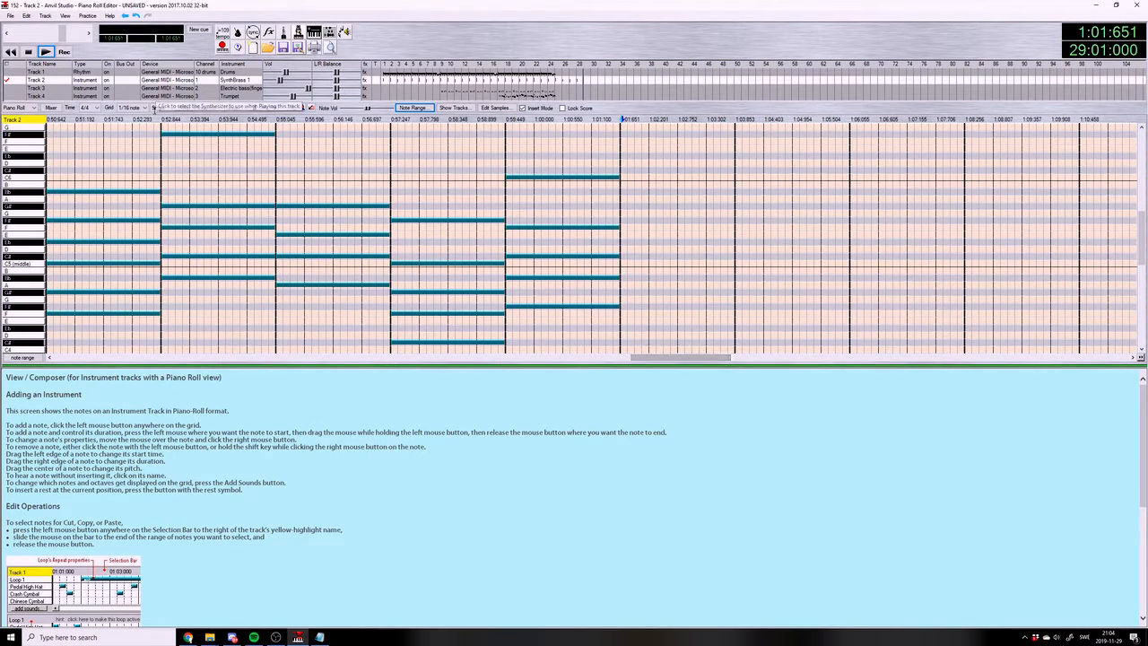
pyautogui.click(160, 117)
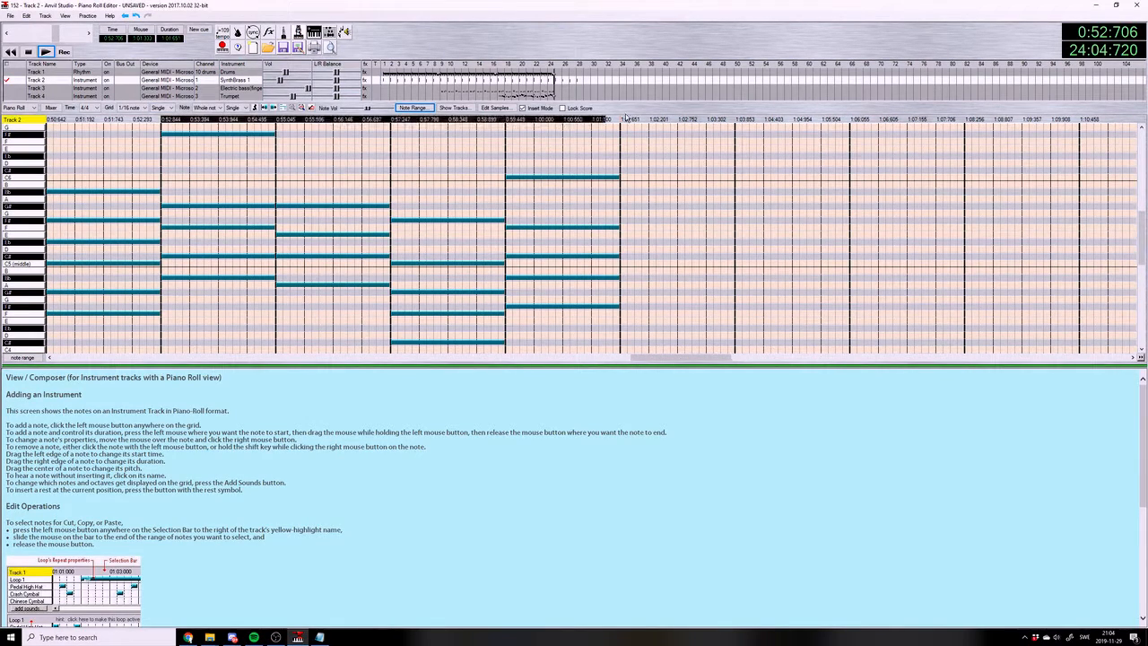
pyautogui.hotkey('ctrl', 'v')
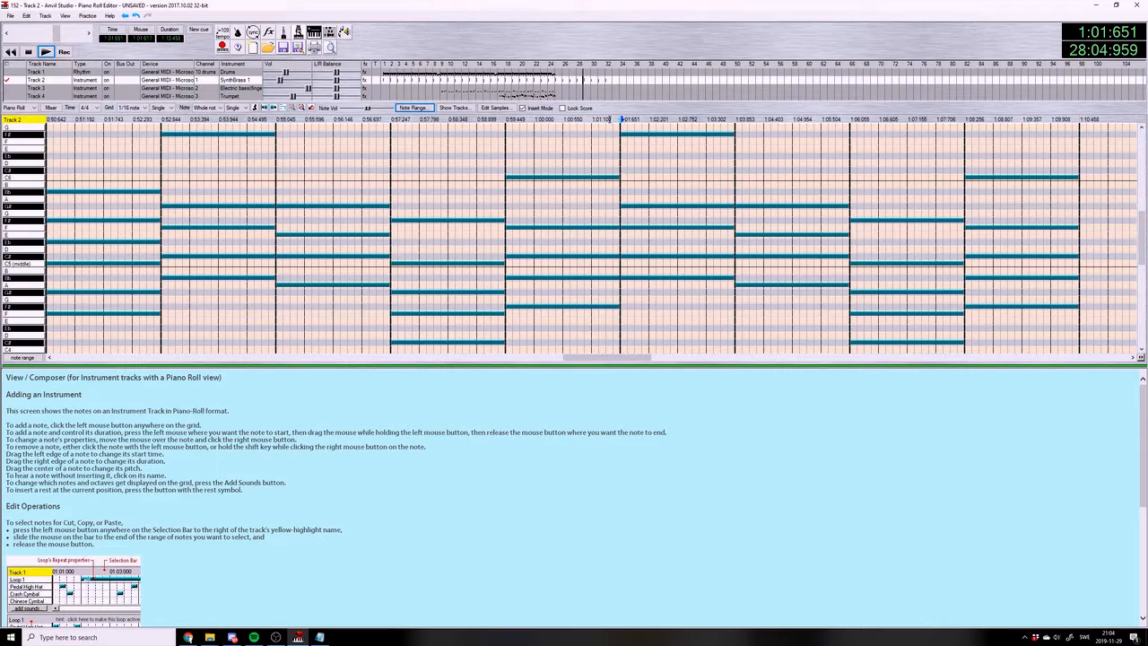
# Return to the Mixer view, copy the Track 1 drum measures 17 to 24 and paste them at measure 25
pyautogui.click(67, 16)
pyautogui.click(79, 27)
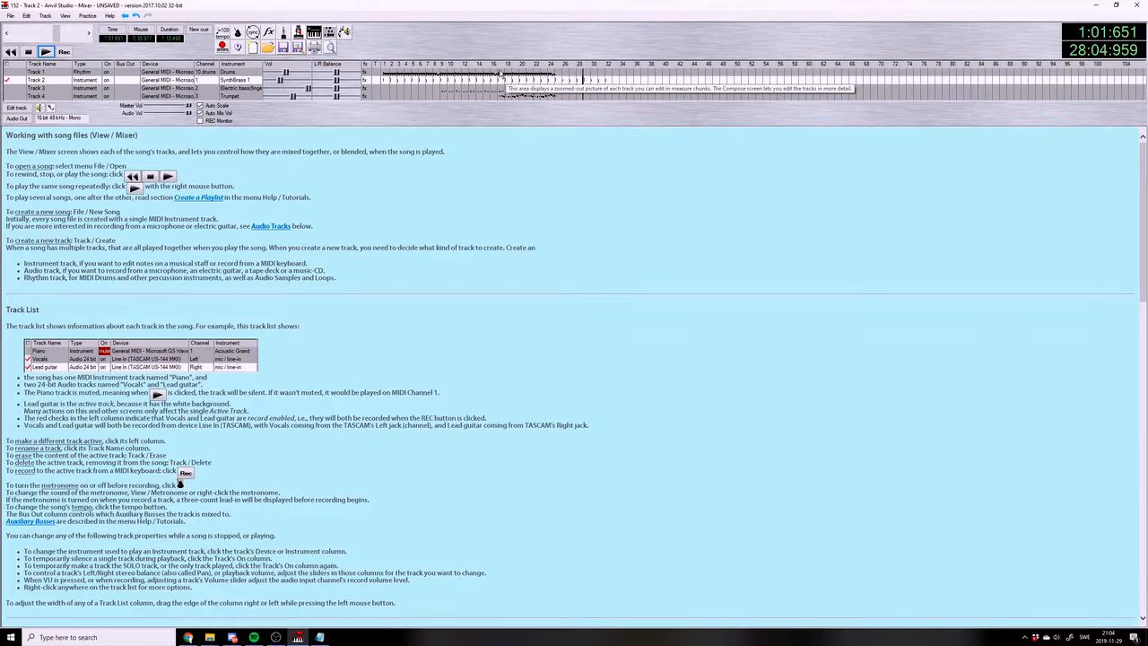
pyautogui.moveTo(501, 73); pyautogui.dragTo(561, 71)
pyautogui.click(561, 73)
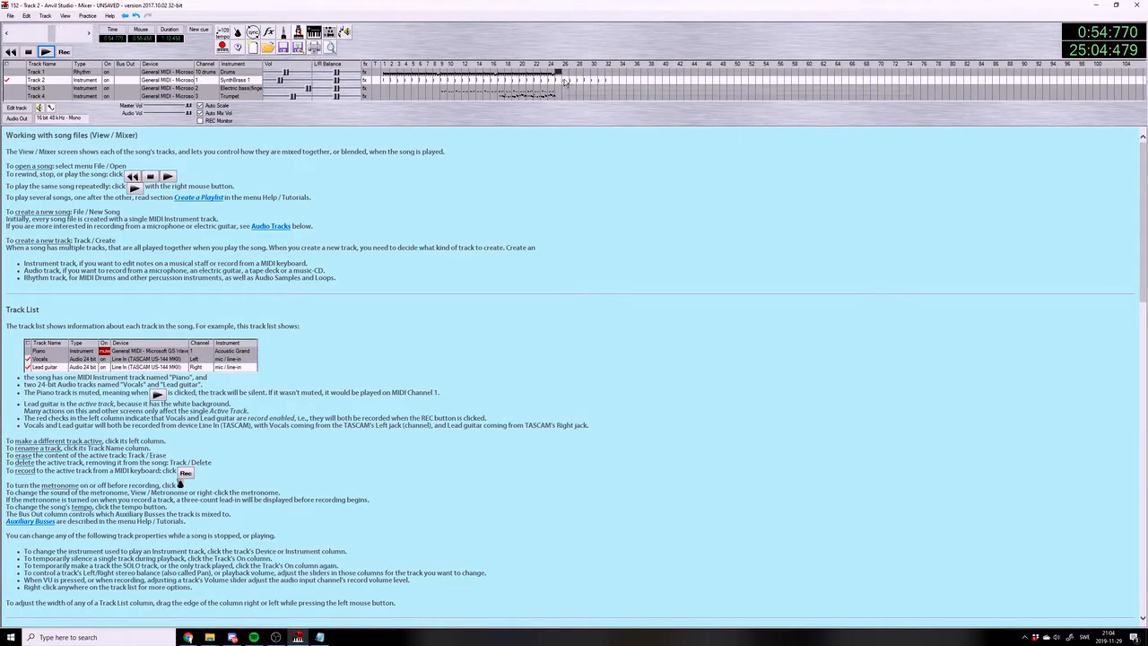
# Open the Track 3 bass in the piano roll around measure 29, set the note length to 1/8 note and save the song
pyautogui.click(585, 87)
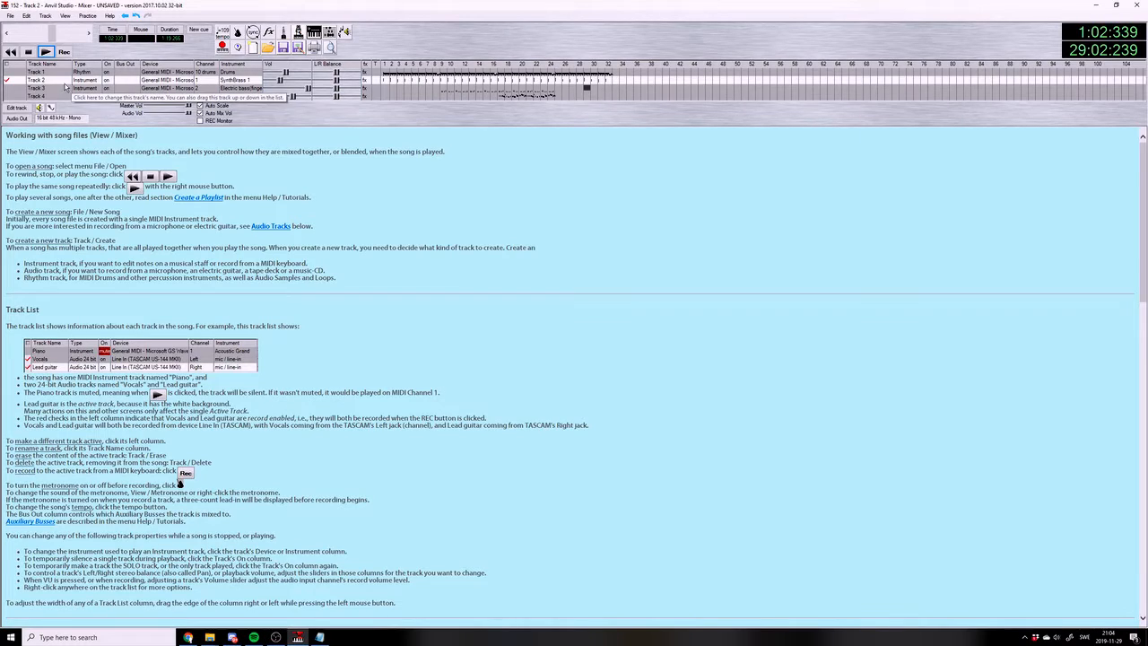
pyautogui.click(17, 88)
pyautogui.click(18, 108)
pyautogui.click(206, 108)
pyautogui.click(206, 139)
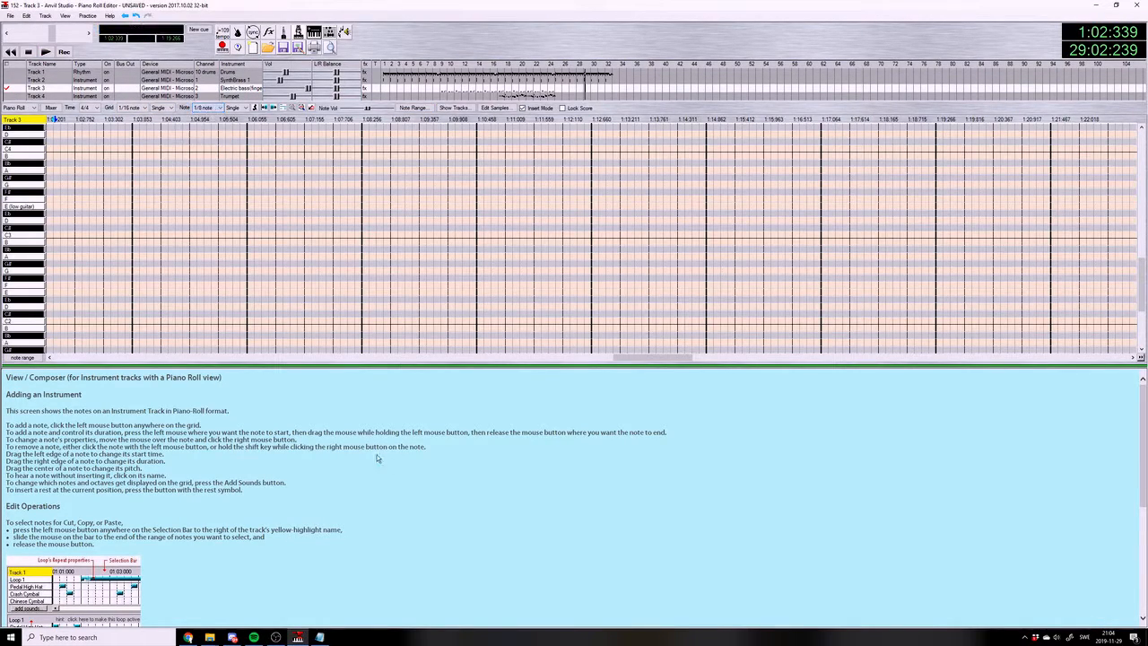
pyautogui.moveTo(643, 359); pyautogui.dragTo(624, 359)
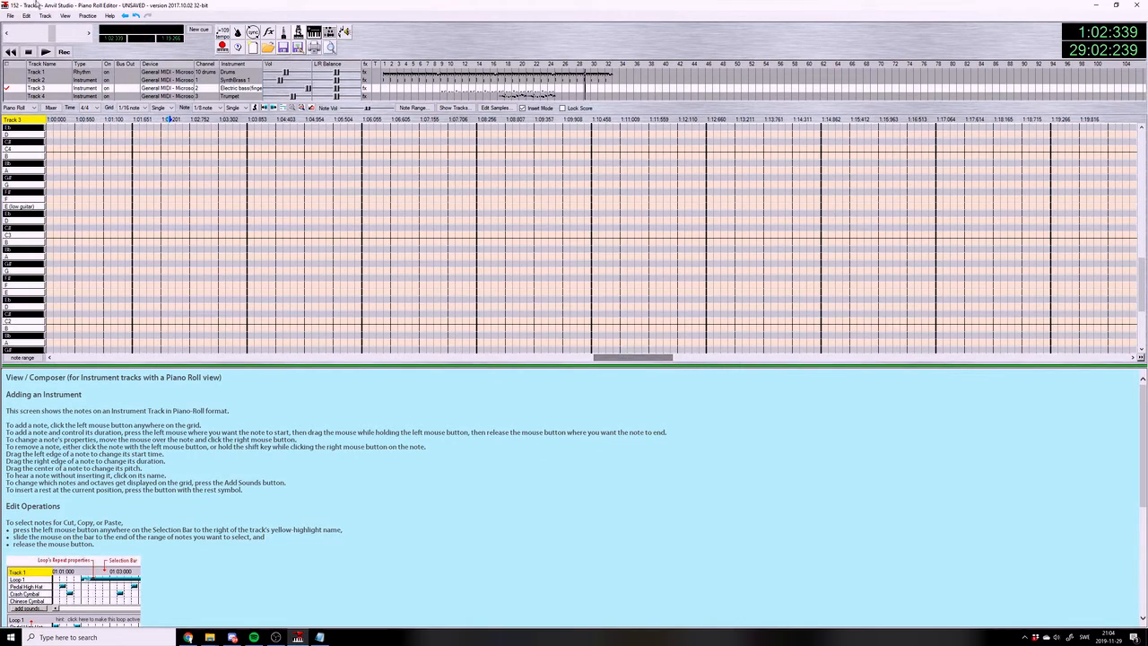
pyautogui.click(10, 16)
pyautogui.click(30, 65)
# Play the song around measure 29 to hear the chords and drums before adding bass notes
pyautogui.click(134, 120)
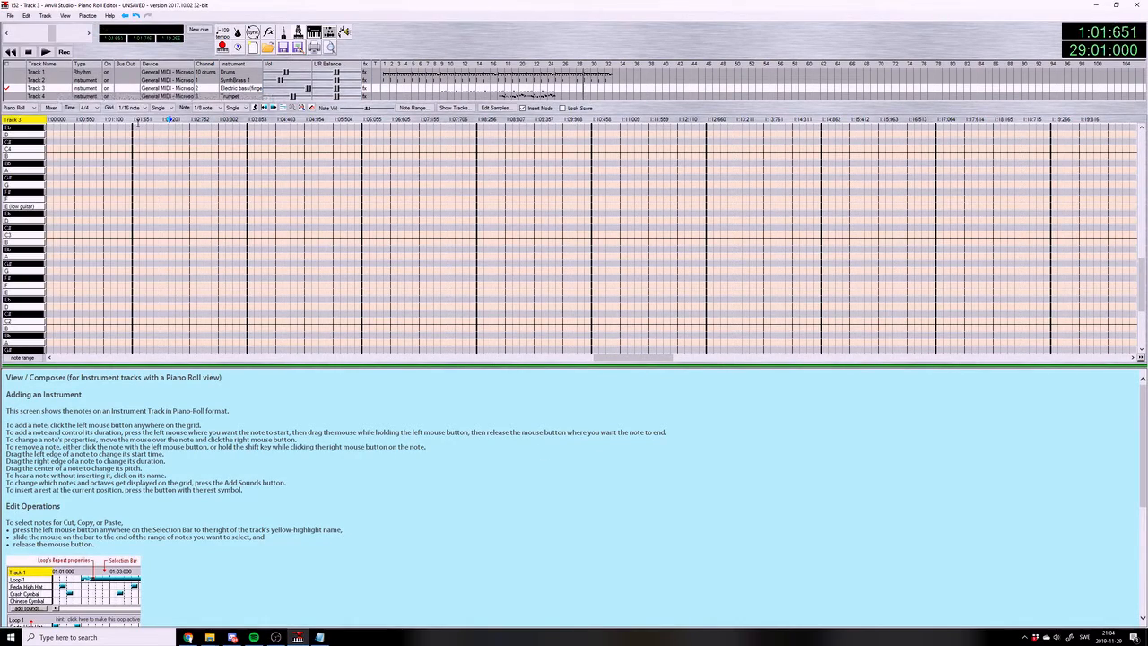
pyautogui.click(43, 54)
pyautogui.click(30, 53)
pyautogui.click(137, 120)
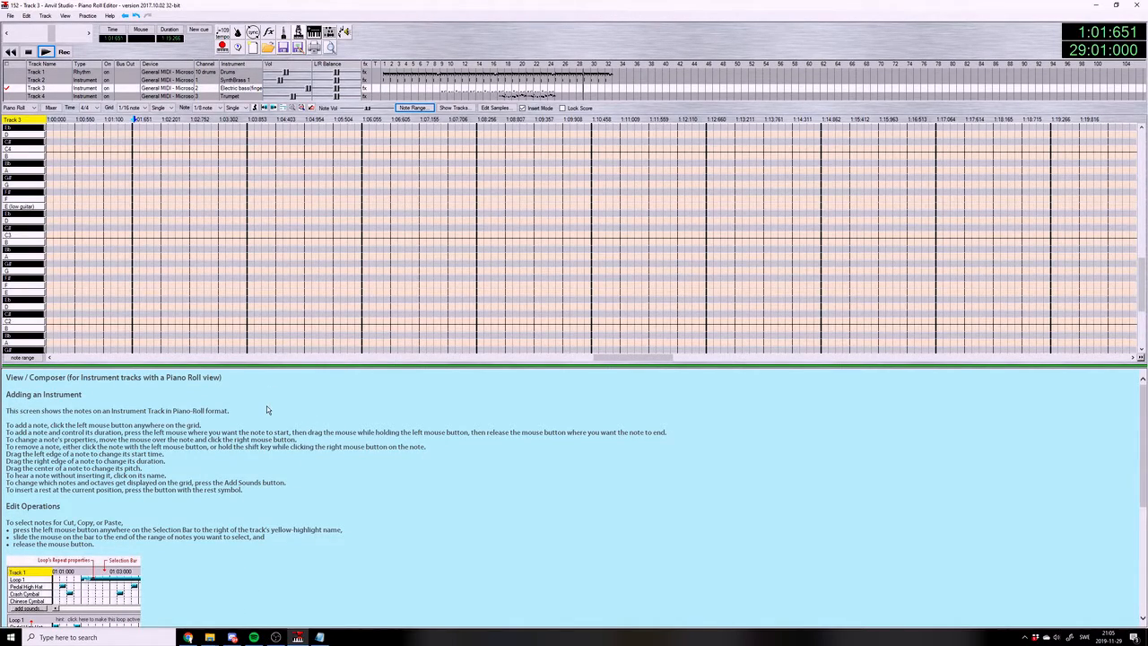
pyautogui.moveTo(615, 357); pyautogui.dragTo(607, 357)
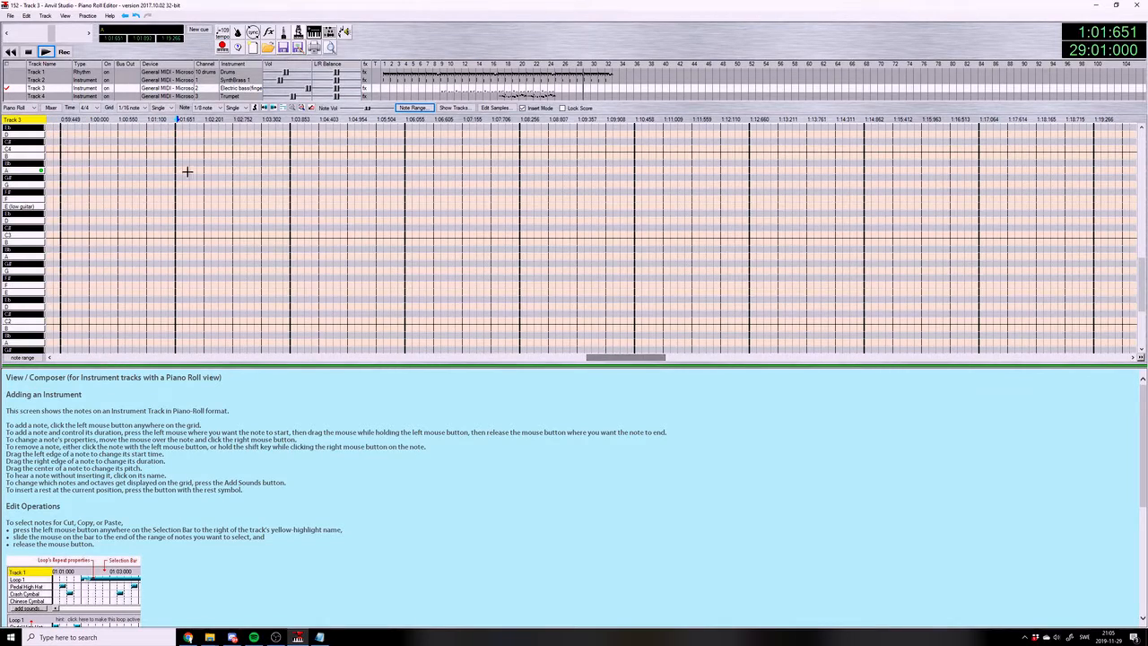
pyautogui.click(46, 51)
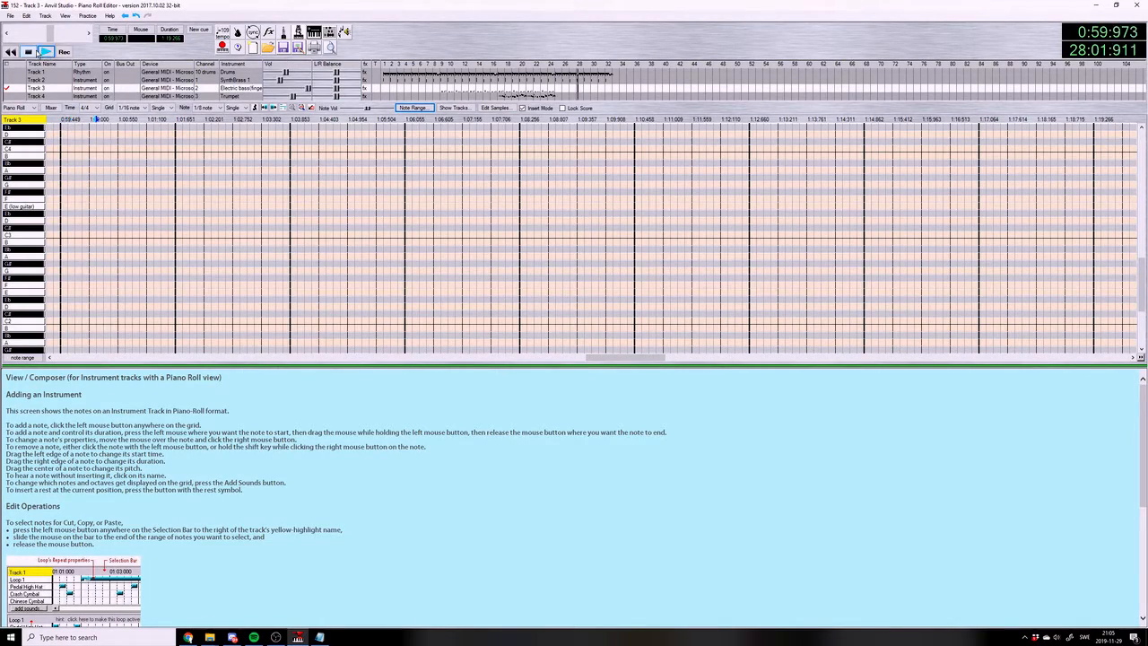
pyautogui.click(28, 51)
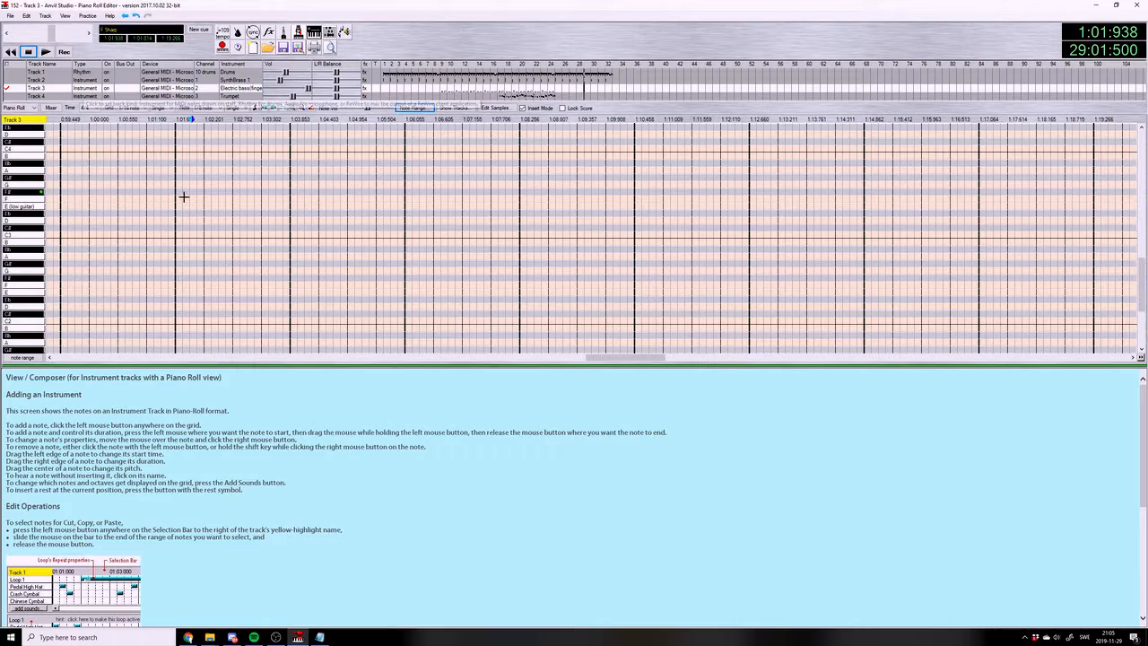
# Place 1/8 bass notes Bb2, Bb2, F#2, G#2 and C#3 in measure 29 of Track 3 and play the measure
pyautogui.click(194, 250)
pyautogui.click(193, 249)
pyautogui.click(206, 249)
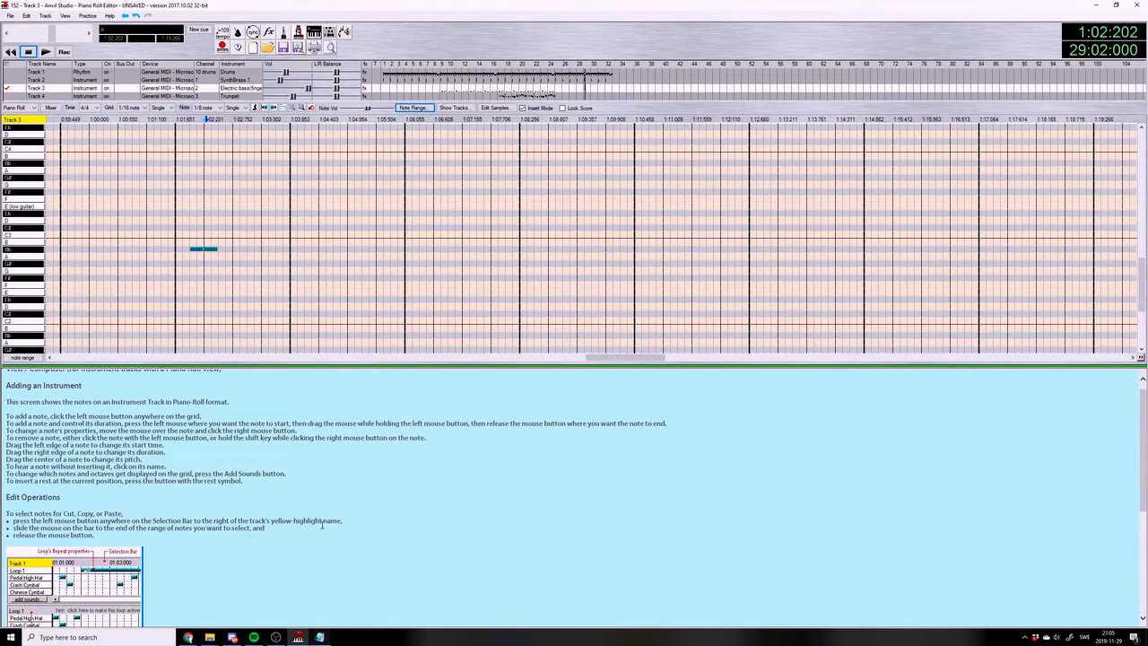
pyautogui.click(235, 278)
pyautogui.click(259, 263)
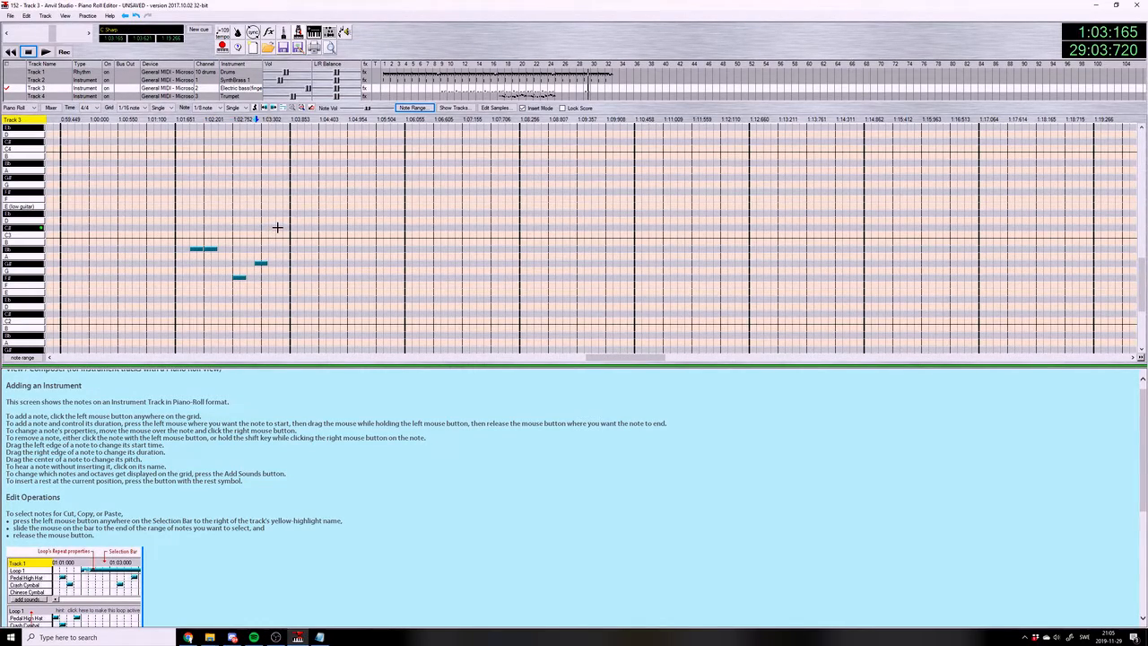
pyautogui.click(279, 228)
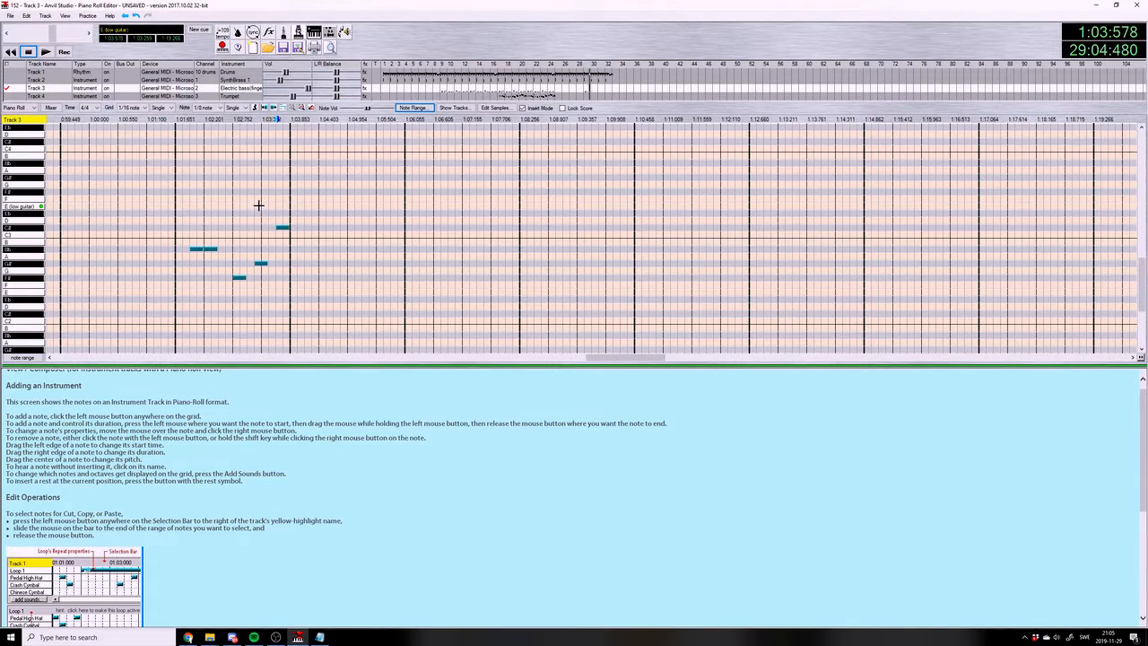
pyautogui.click(185, 126)
pyautogui.click(46, 51)
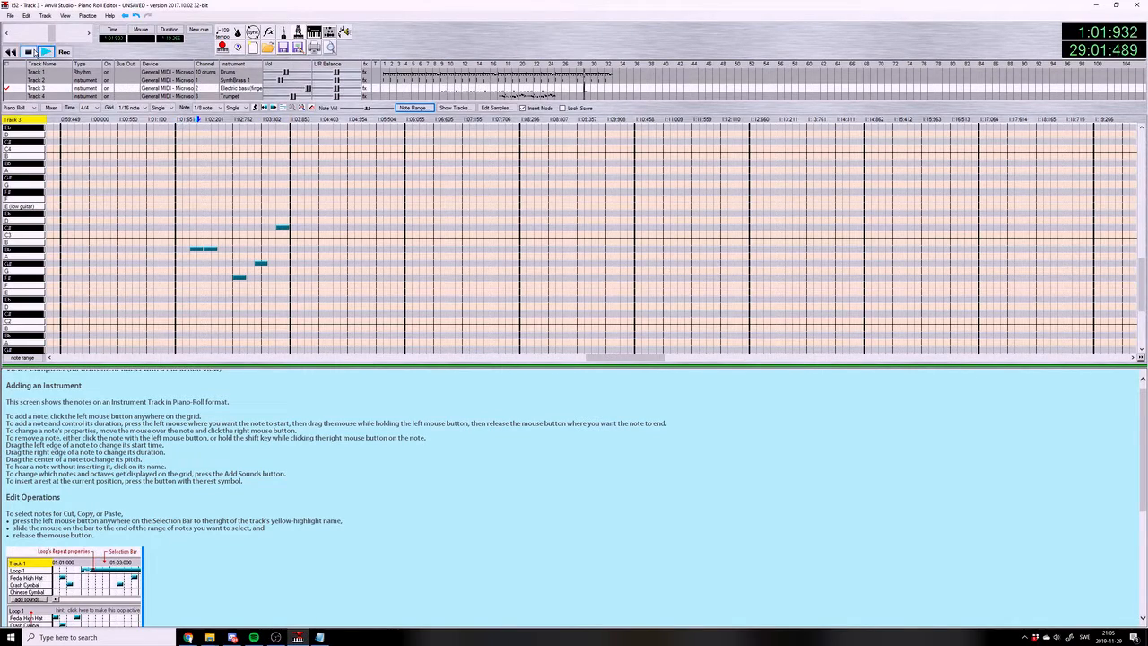
pyautogui.click(30, 52)
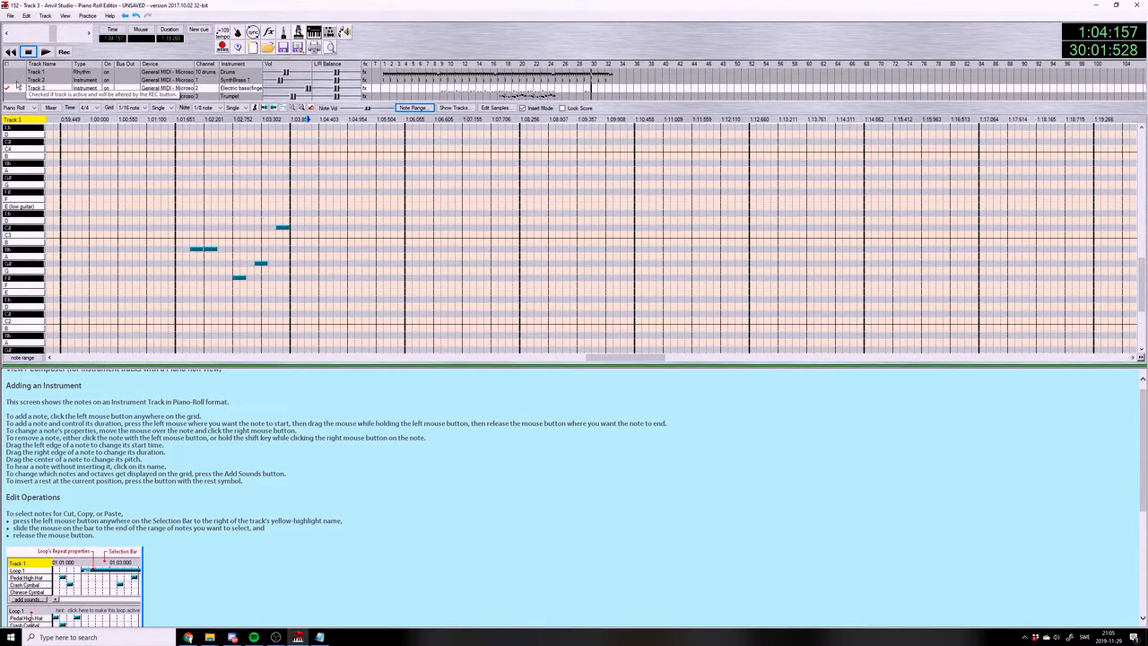
# Examine the Track 2 chords in measures 29 and 30 in the piano roll and play them
pyautogui.click(17, 83)
pyautogui.moveTo(650, 358); pyautogui.dragTo(611, 359)
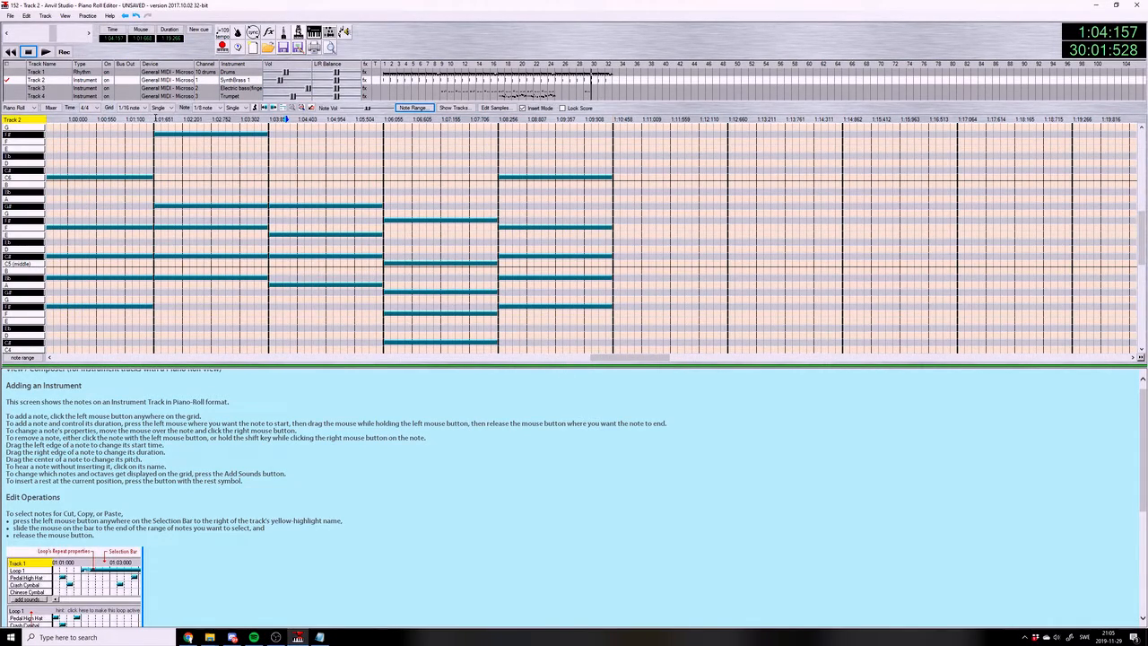
pyautogui.click(152, 117)
pyautogui.click(45, 51)
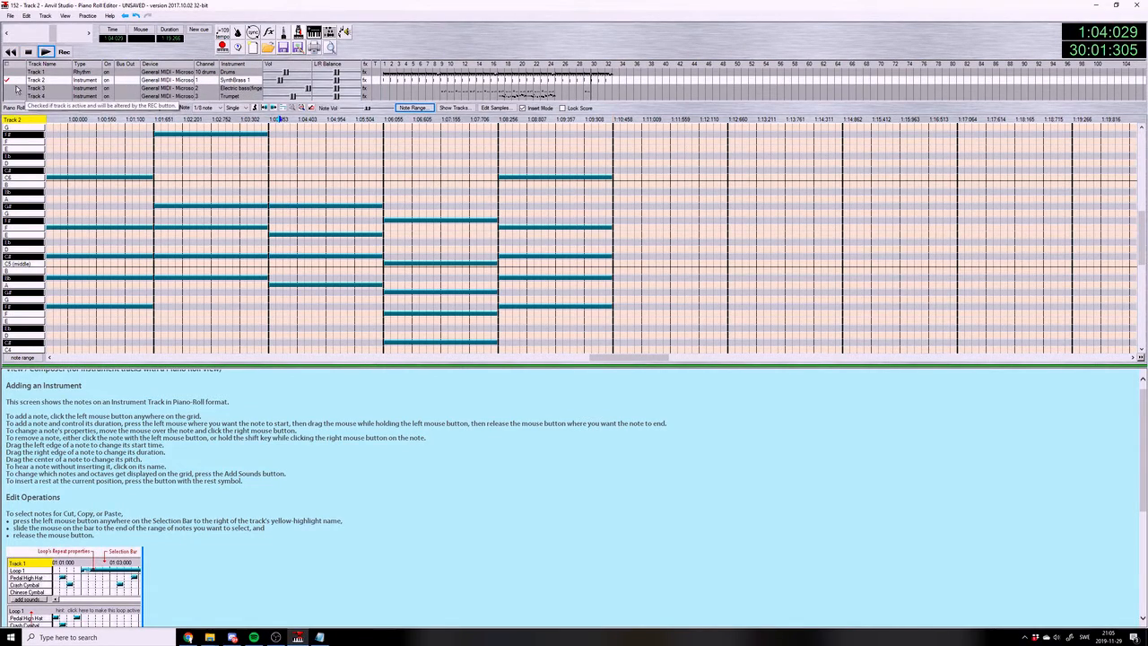
# Return to Track 3, place 1/8 bass notes A2, A2, E2, G#2 and C#3 in measure 30, and play them
pyautogui.click(17, 87)
pyautogui.moveTo(642, 358); pyautogui.dragTo(618, 358)
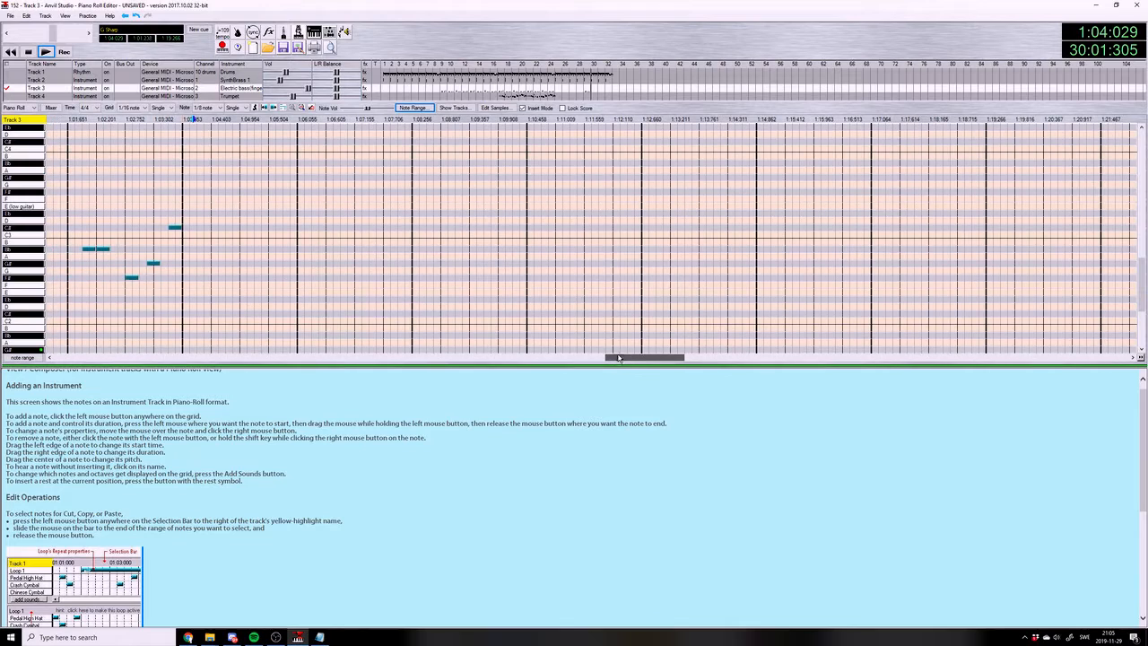
pyautogui.click(200, 255)
pyautogui.moveTo(211, 256); pyautogui.dragTo(227, 257)
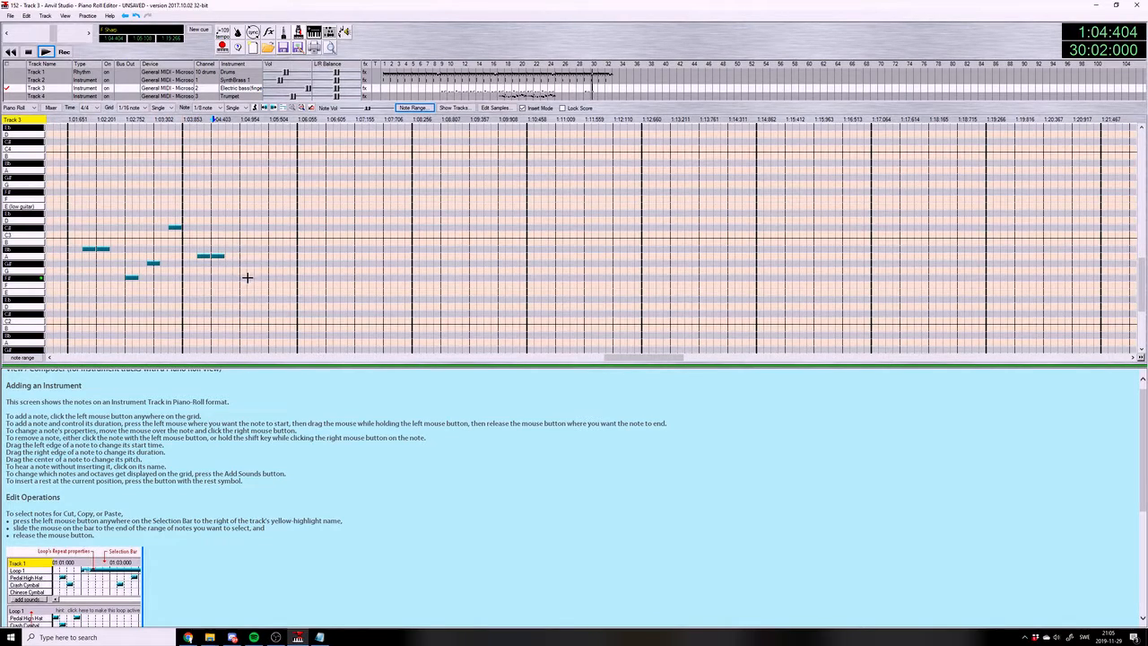
pyautogui.click(244, 289)
pyautogui.click(266, 263)
pyautogui.click(283, 226)
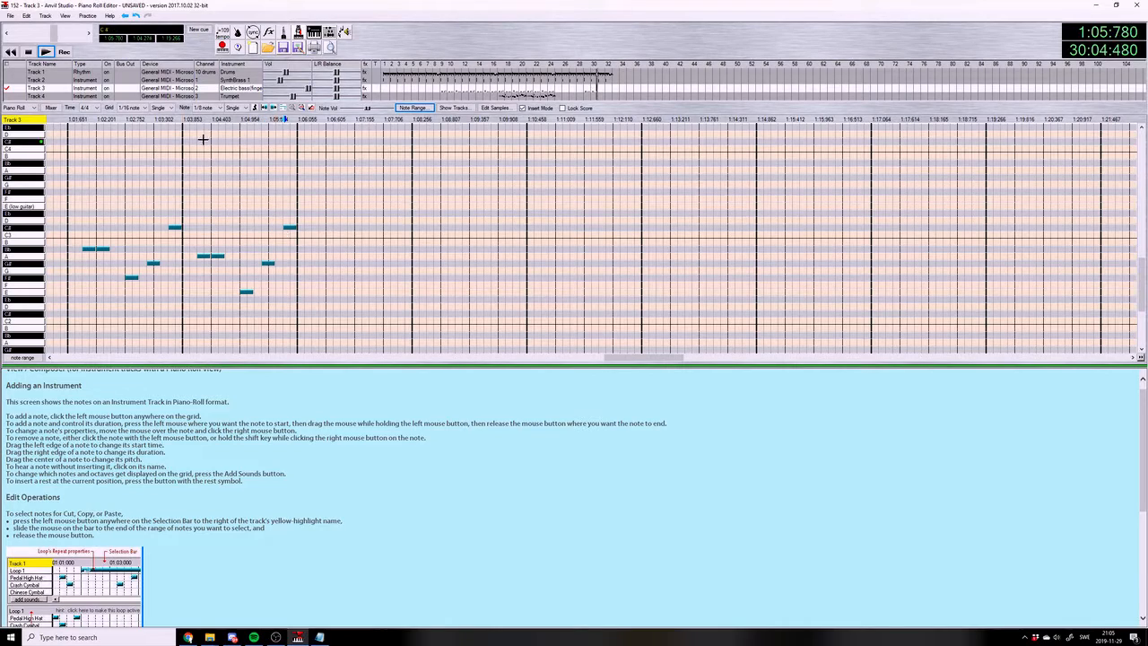
pyautogui.click(44, 52)
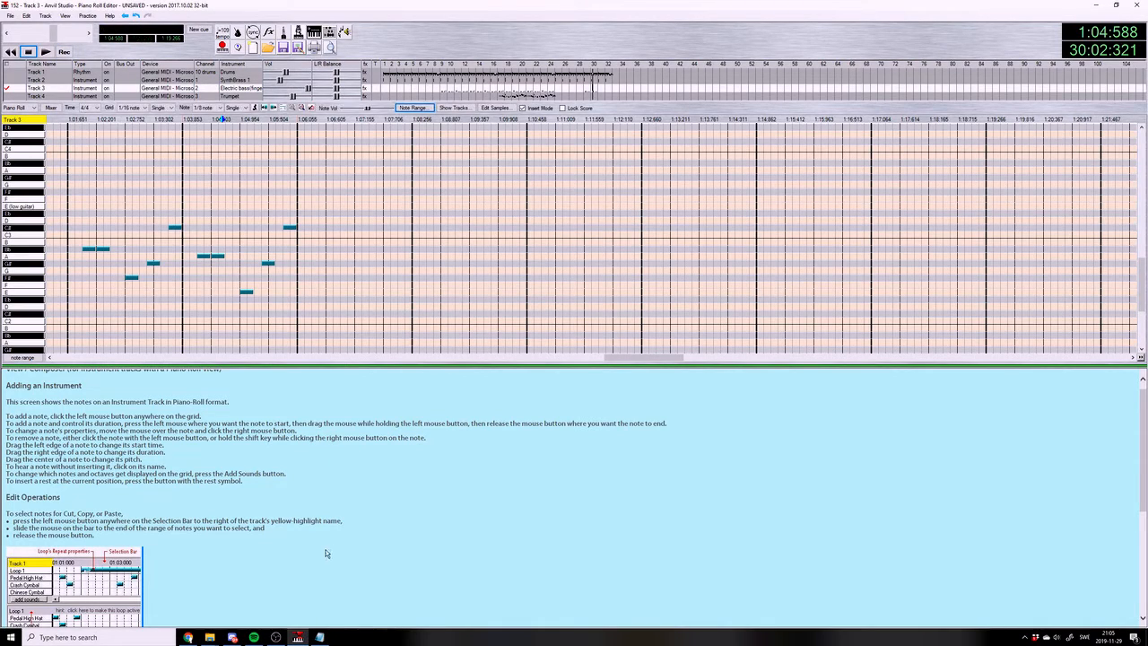
# Consult the chord list, place 1/8 bass notes C#3, C#3, F2, F#2 and C3 in measure 31, and play the measure
pyautogui.click(325, 637)
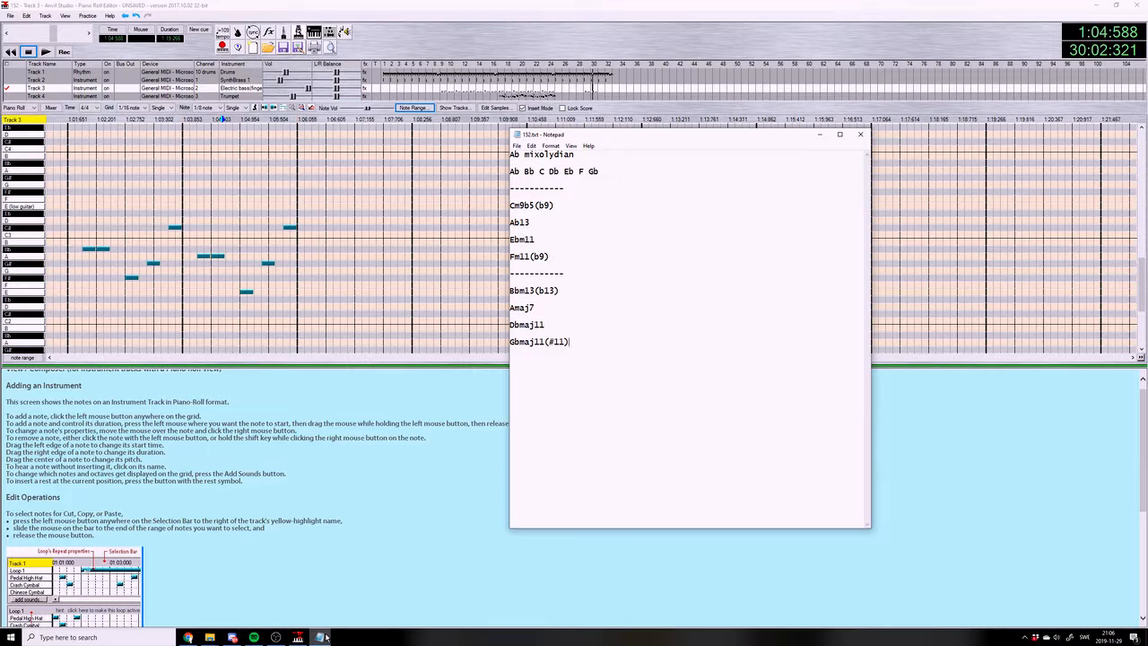
pyautogui.click(325, 637)
pyautogui.click(315, 229)
pyautogui.click(329, 228)
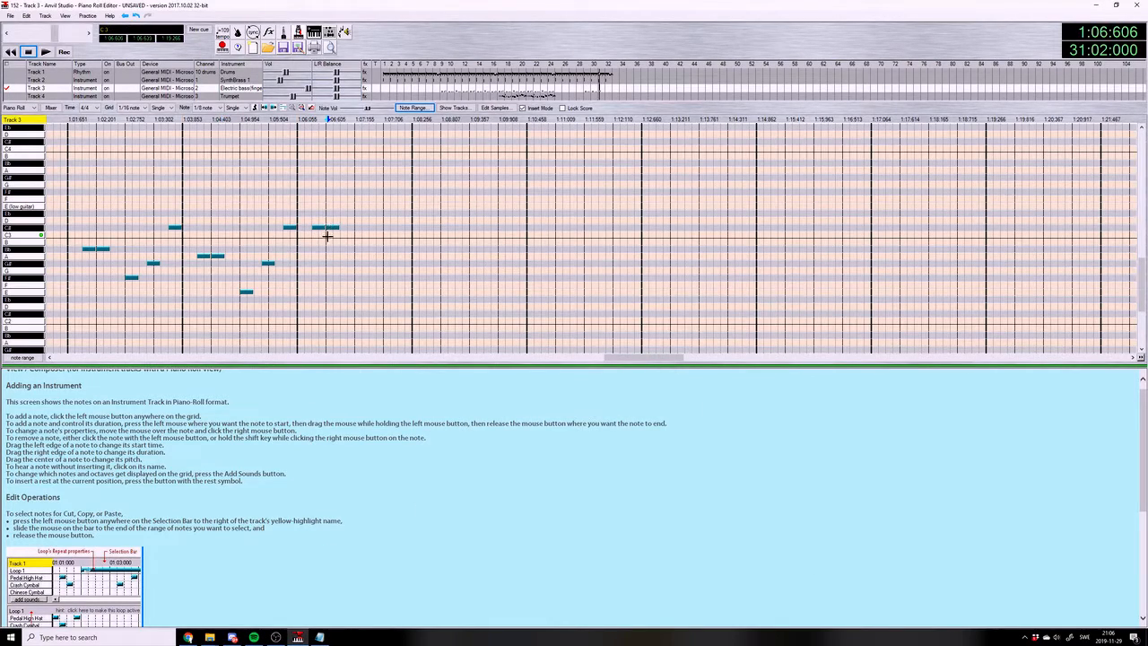
pyautogui.click(360, 286)
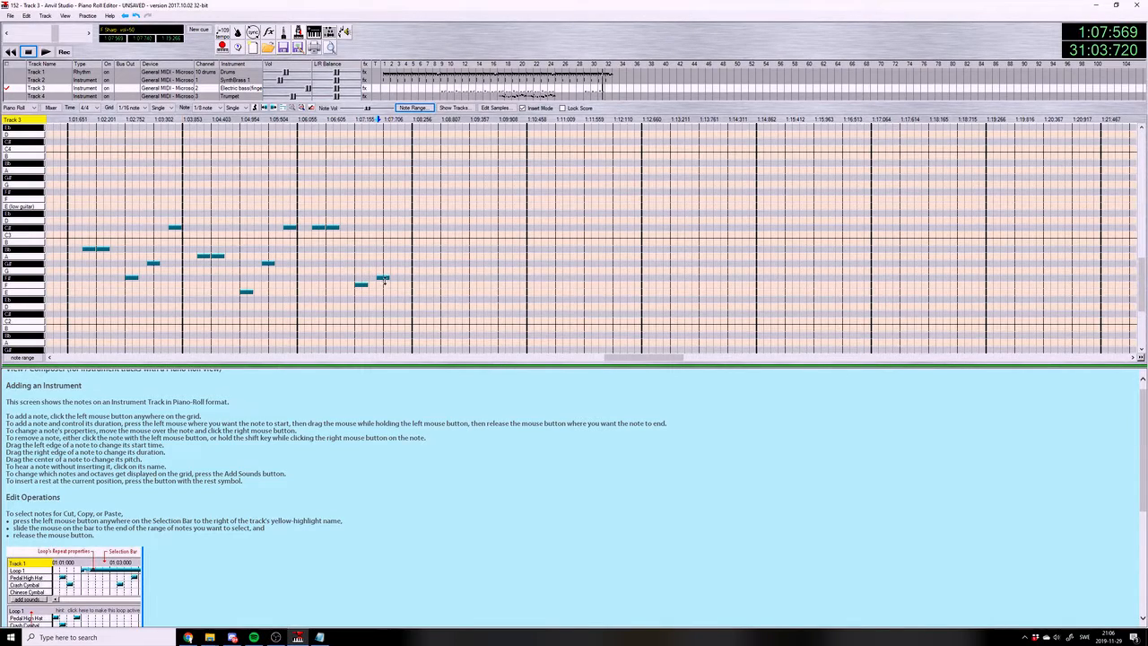
pyautogui.click(399, 234)
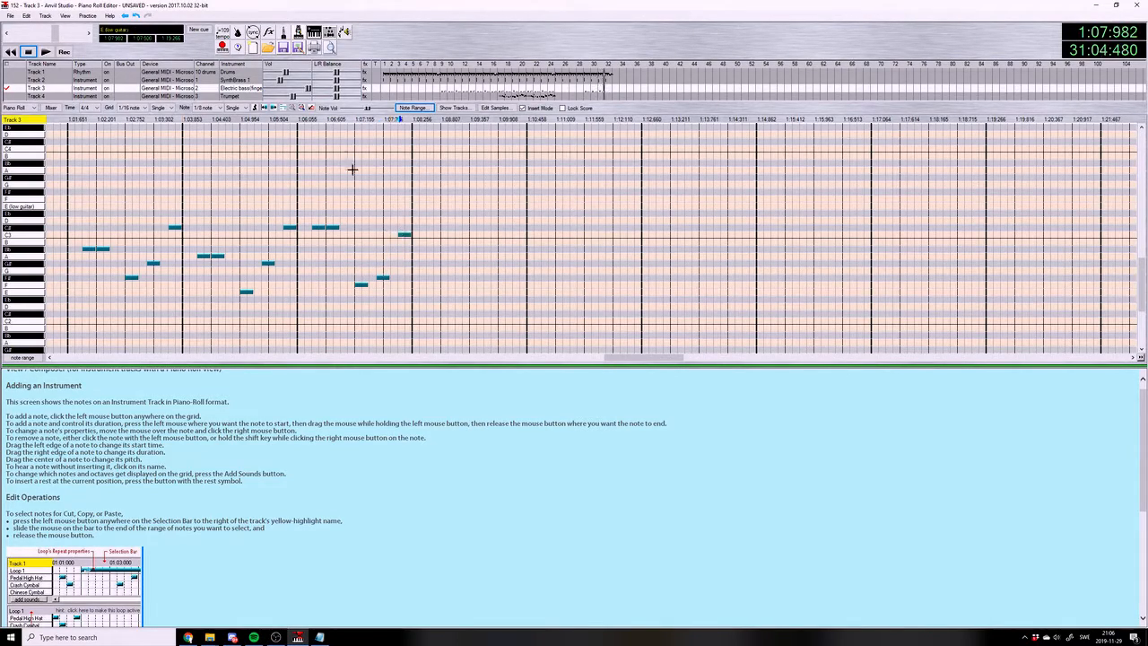
pyautogui.click(305, 120)
pyautogui.click(43, 52)
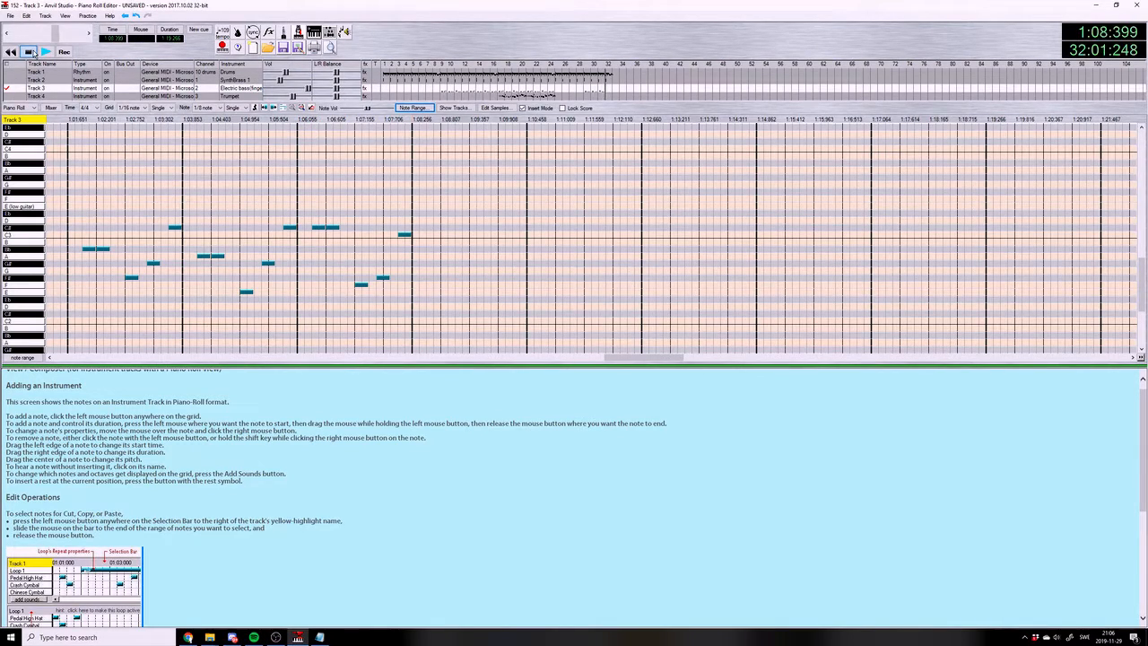
pyautogui.click(29, 53)
# Consult the chord list, place 1/8 bass notes F#2, F#2, F2, Bb2 and C3 in measure 32, and save the song
pyautogui.click(320, 637)
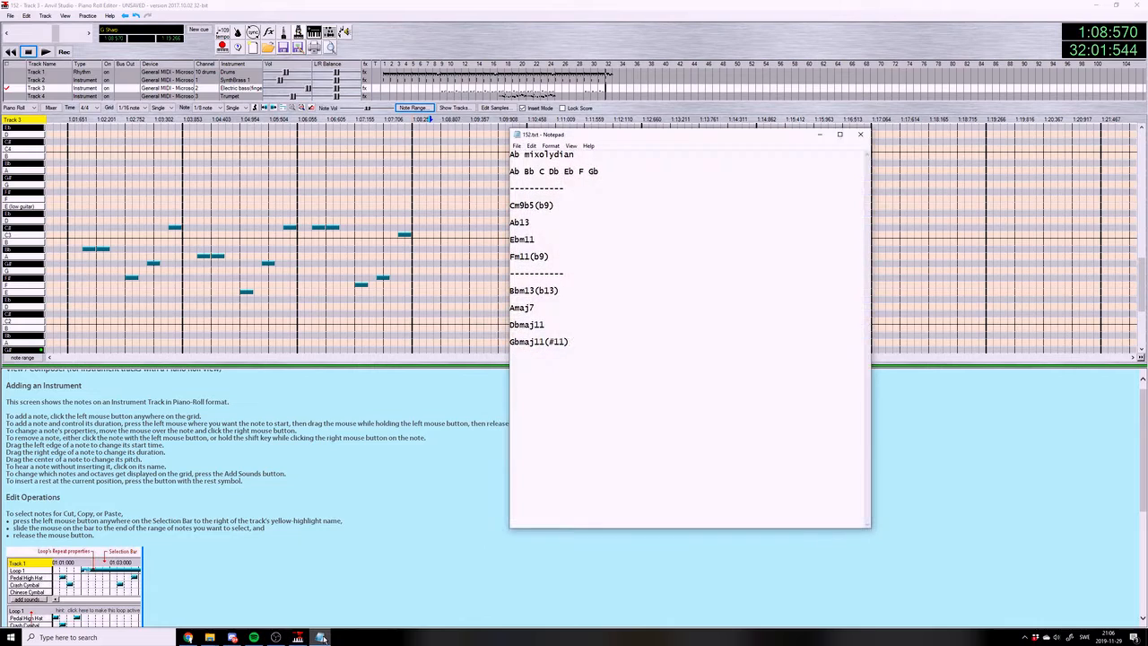
pyautogui.click(320, 637)
pyautogui.click(431, 277)
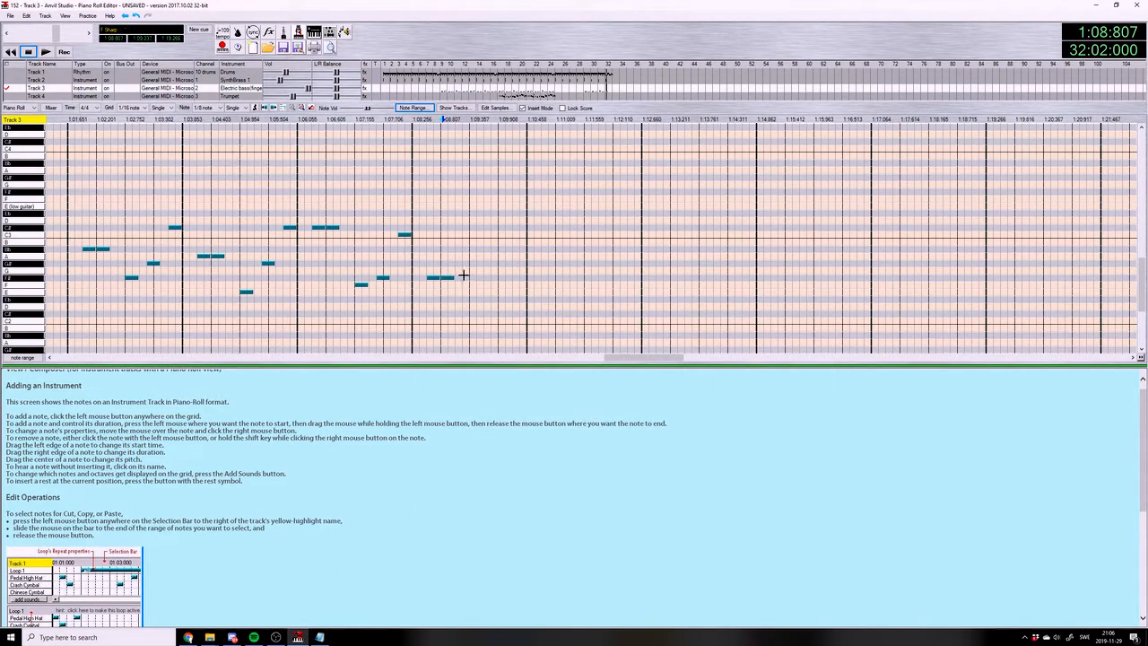
pyautogui.click(473, 283)
pyautogui.click(492, 248)
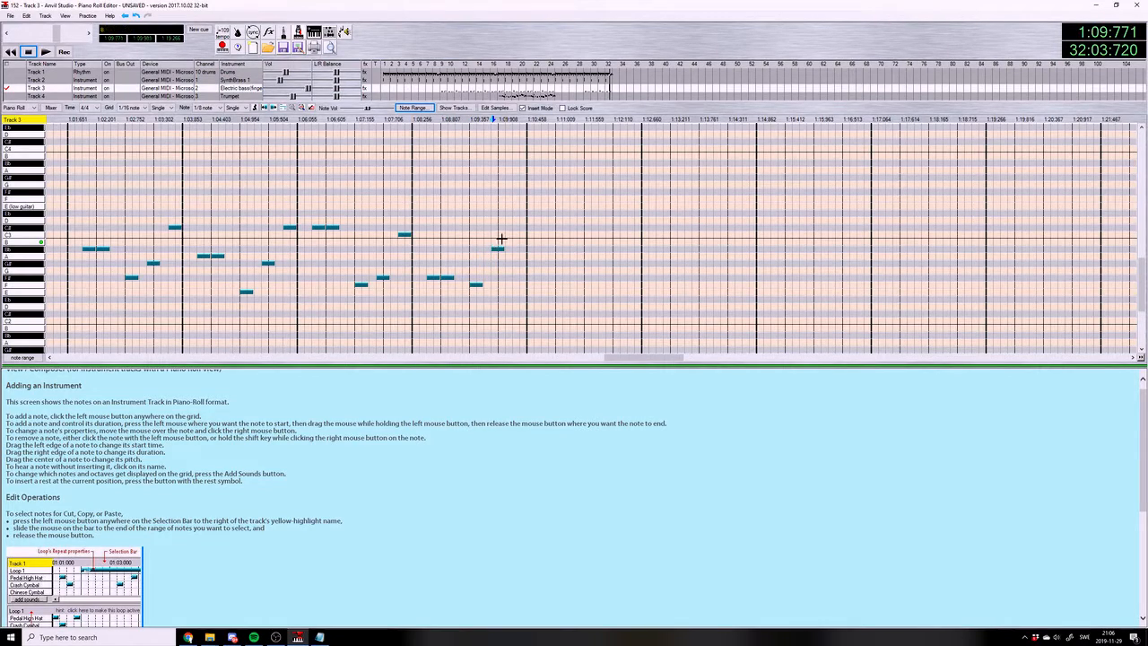
pyautogui.click(513, 234)
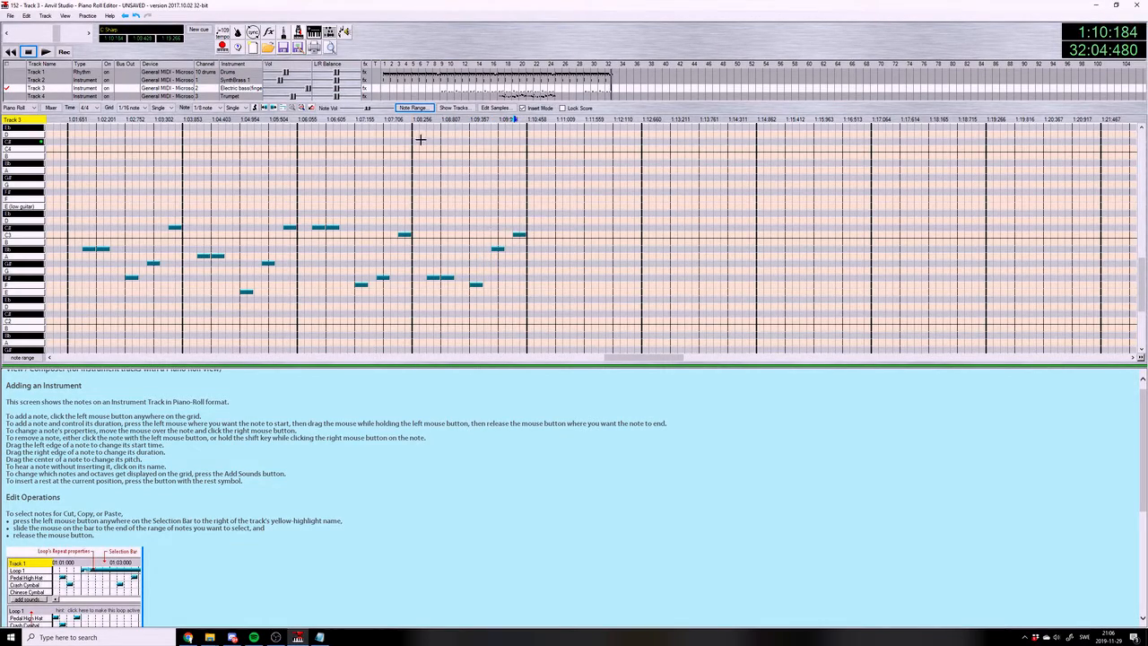
pyautogui.click(11, 15)
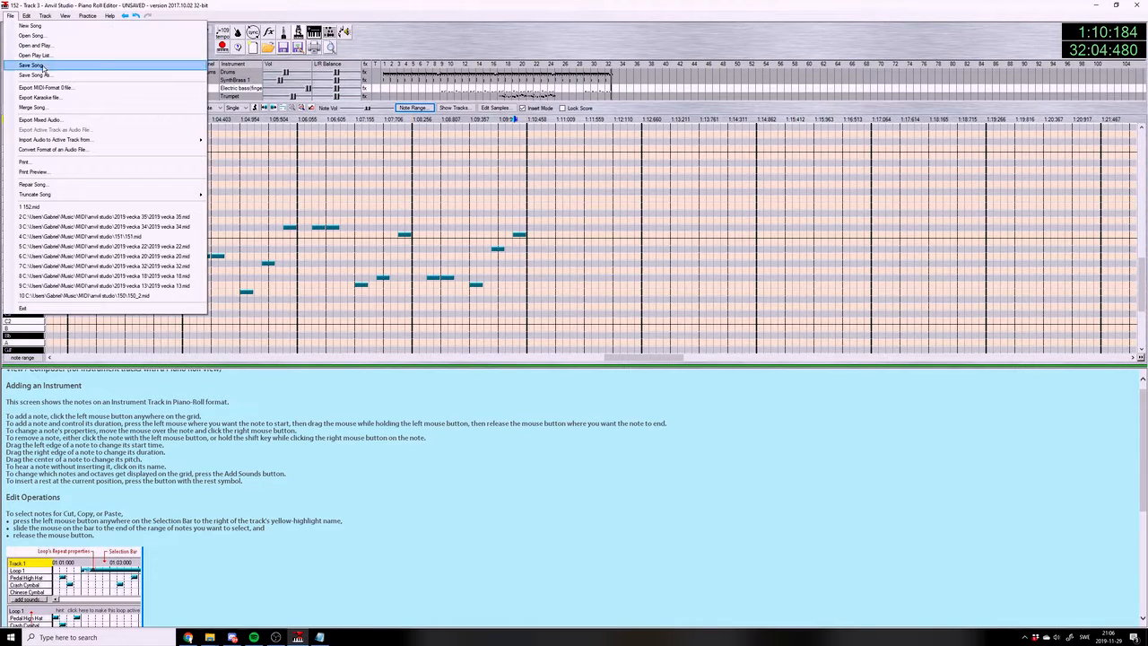
pyautogui.click(36, 61)
# Return to the Mixer view, copy the Track 1 drum measures 25 to 32 and paste them at measure 33
pyautogui.click(66, 16)
pyautogui.click(75, 27)
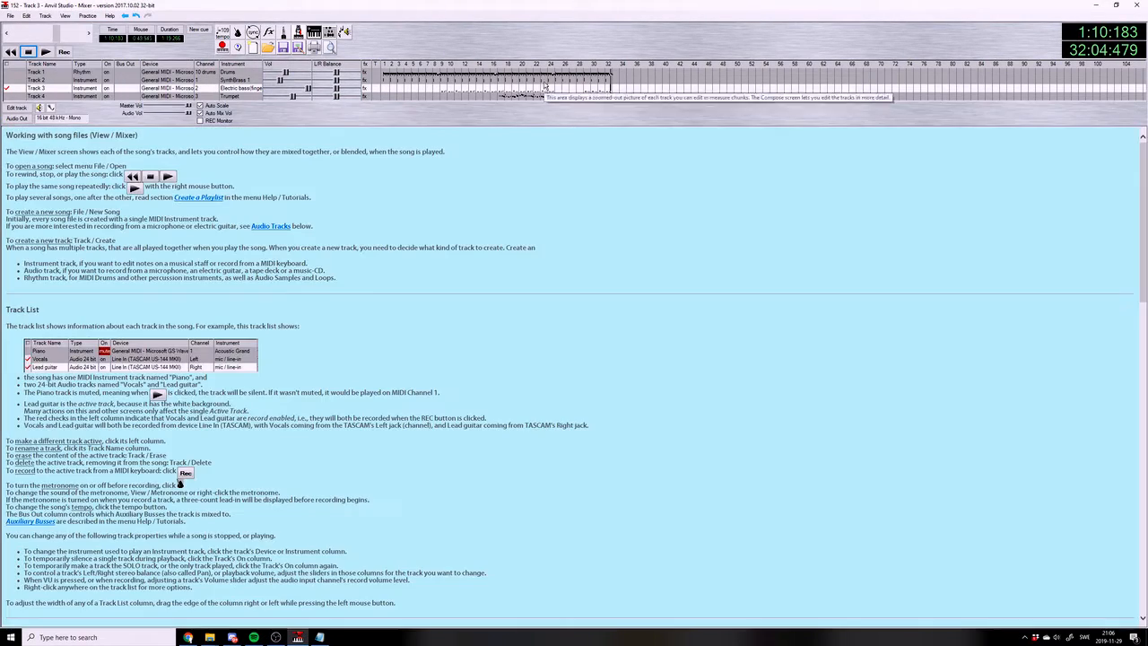
pyautogui.moveTo(556, 74); pyautogui.dragTo(598, 76)
pyautogui.click(612, 76)
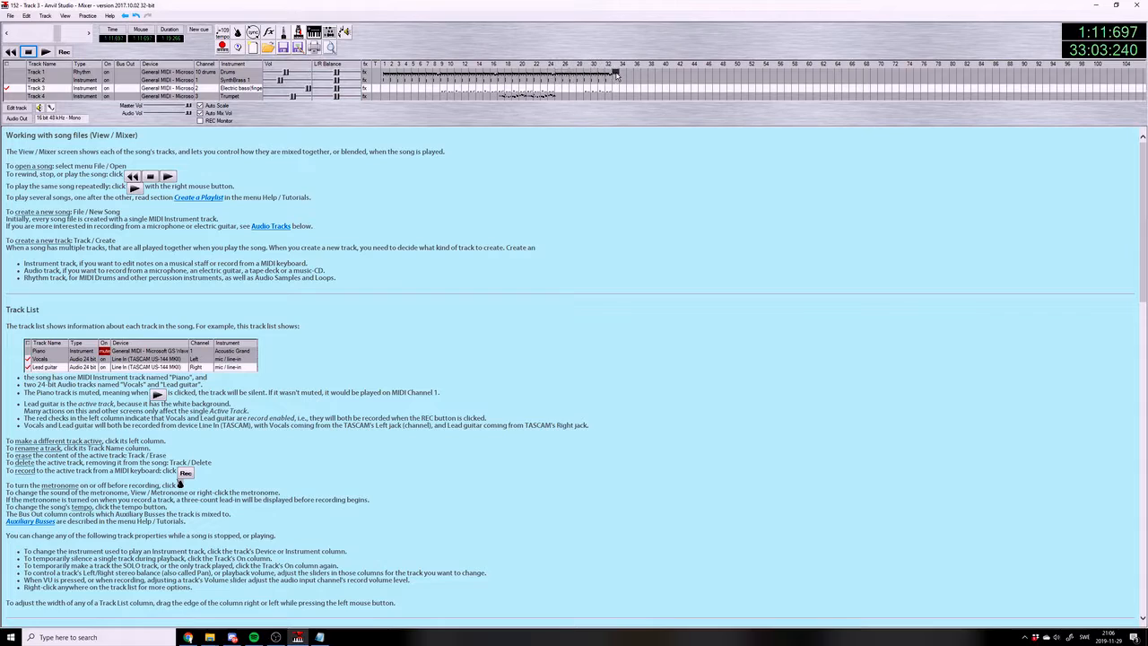
# Copy the Track 2 SynthBrass measures 25 to 32 and paste them at measure 33
pyautogui.moveTo(557, 83); pyautogui.dragTo(576, 87)
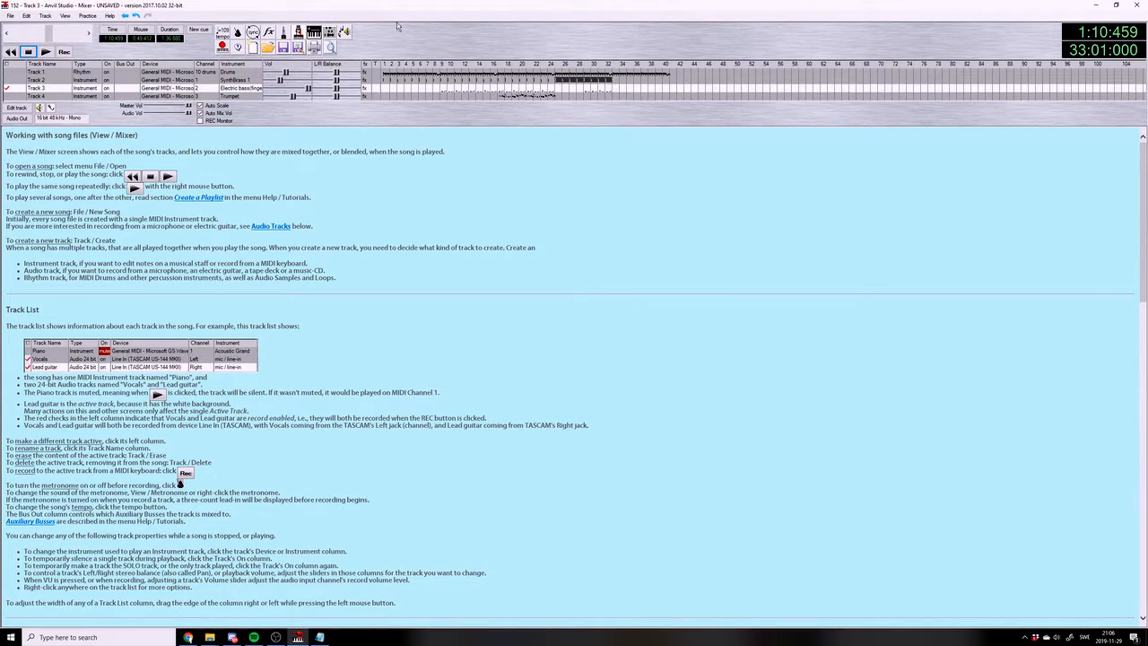
pyautogui.click(27, 16)
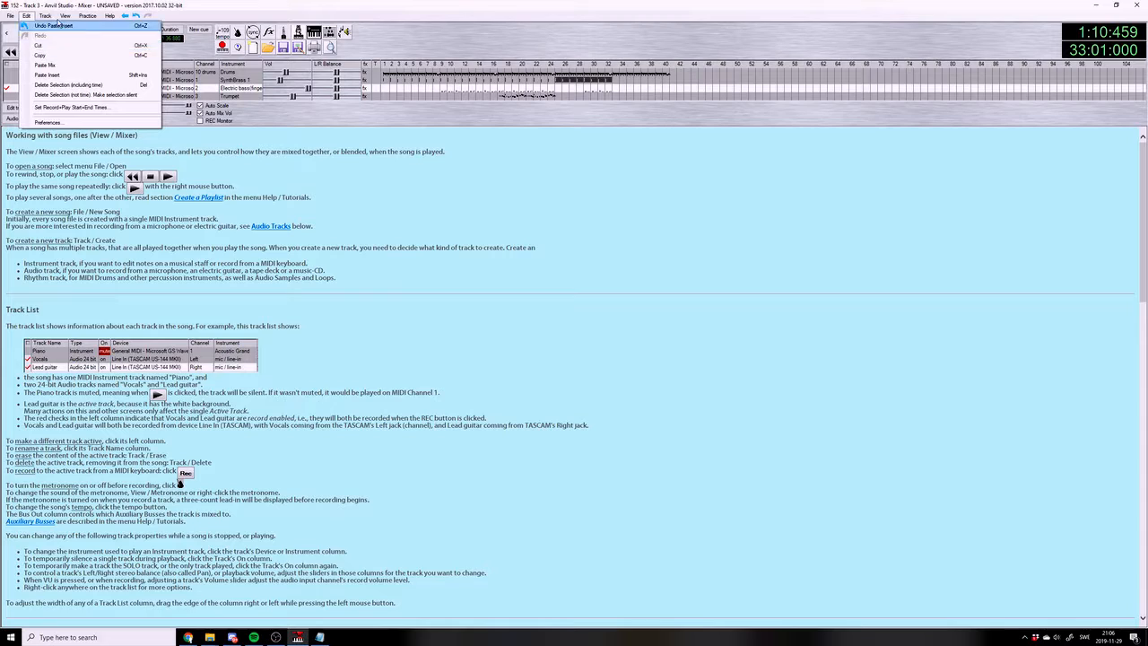
pyautogui.click(31, 16)
pyautogui.click(13, 18)
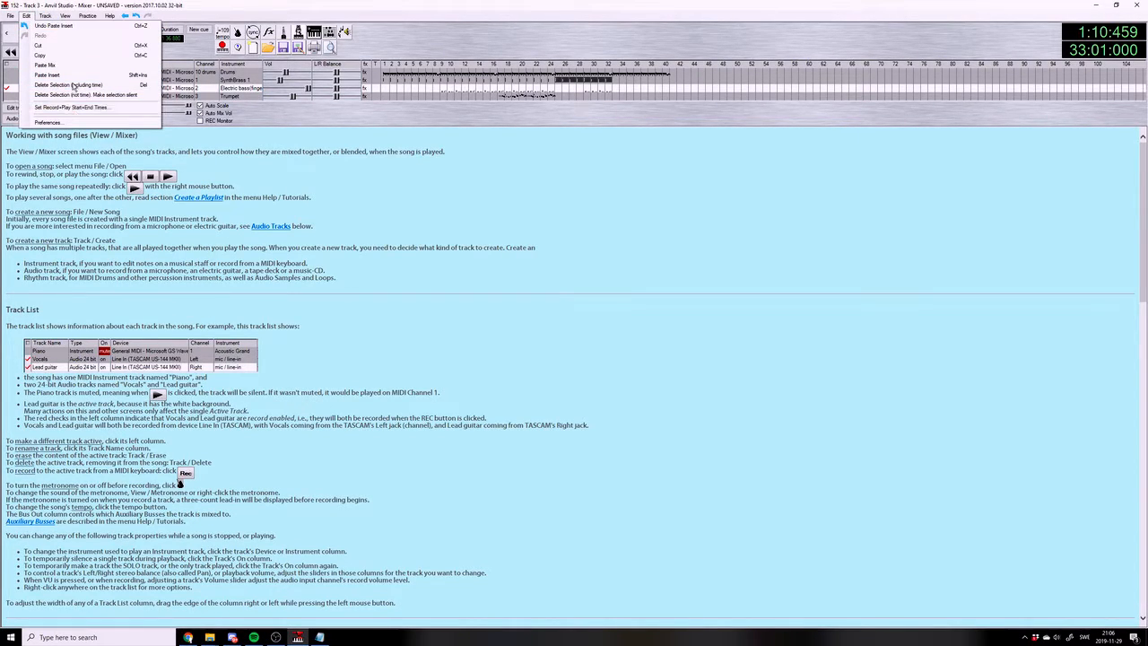
pyautogui.moveTo(46, 18)
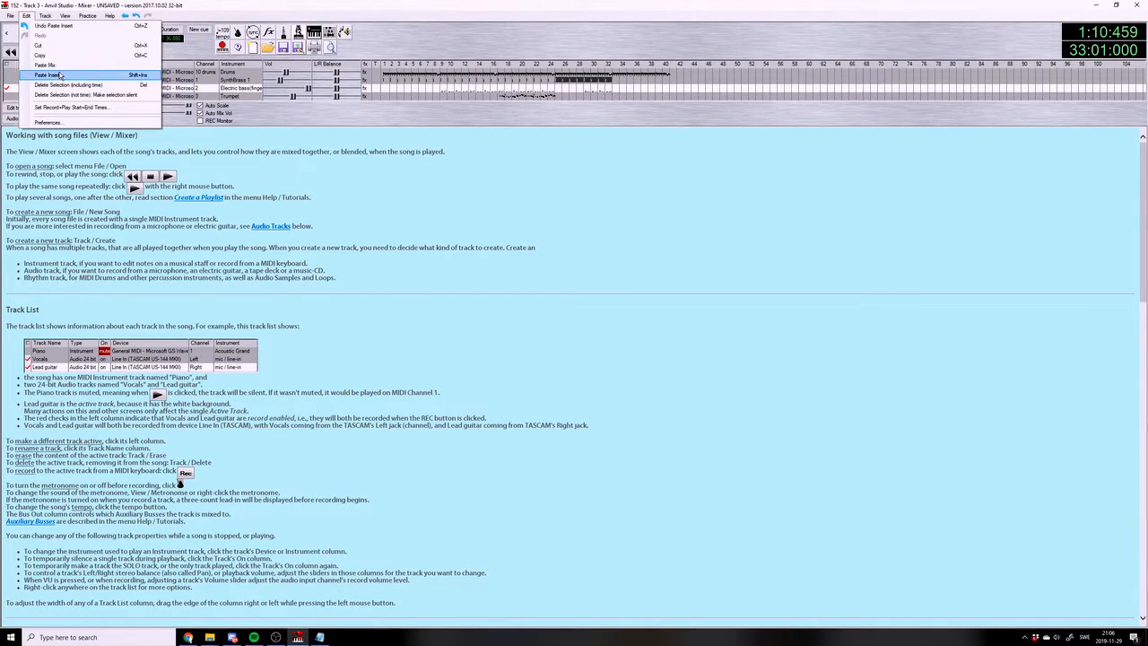
pyautogui.click(567, 86)
pyautogui.click(616, 81)
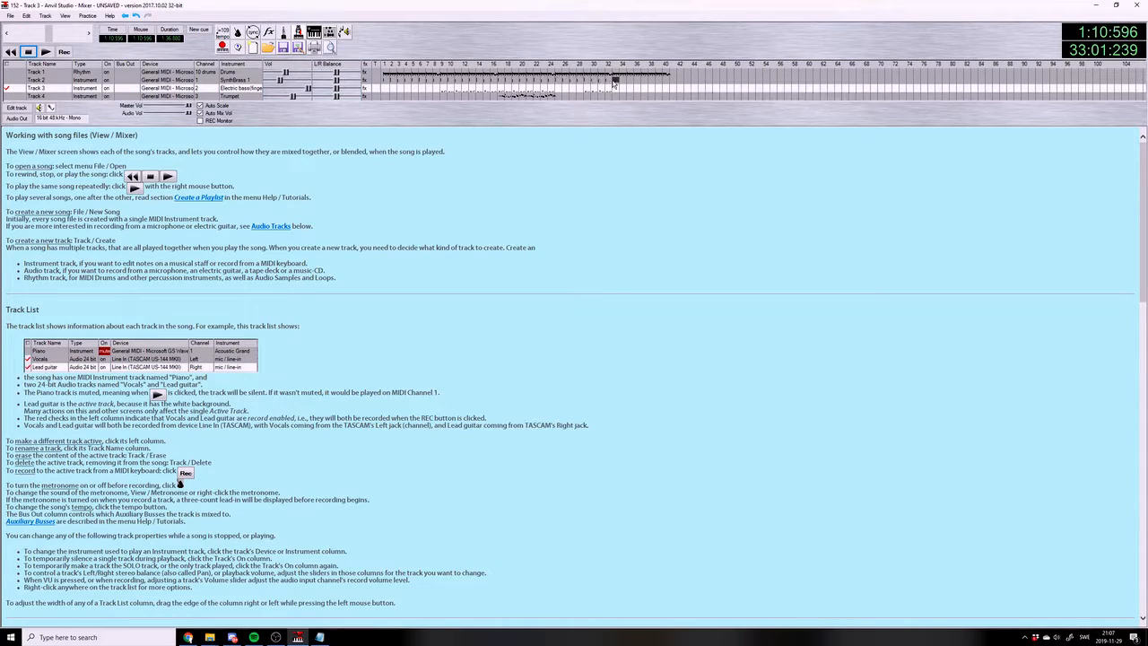
# Copy the Track 3 bass measures 25 to 32, paste them at measure 33, then play and save the song
pyautogui.moveTo(586, 89); pyautogui.dragTo(609, 91)
pyautogui.click(644, 95)
pyautogui.click(644, 88)
pyautogui.click(599, 91)
pyautogui.click(46, 53)
pyautogui.click(10, 16)
pyautogui.click(34, 68)
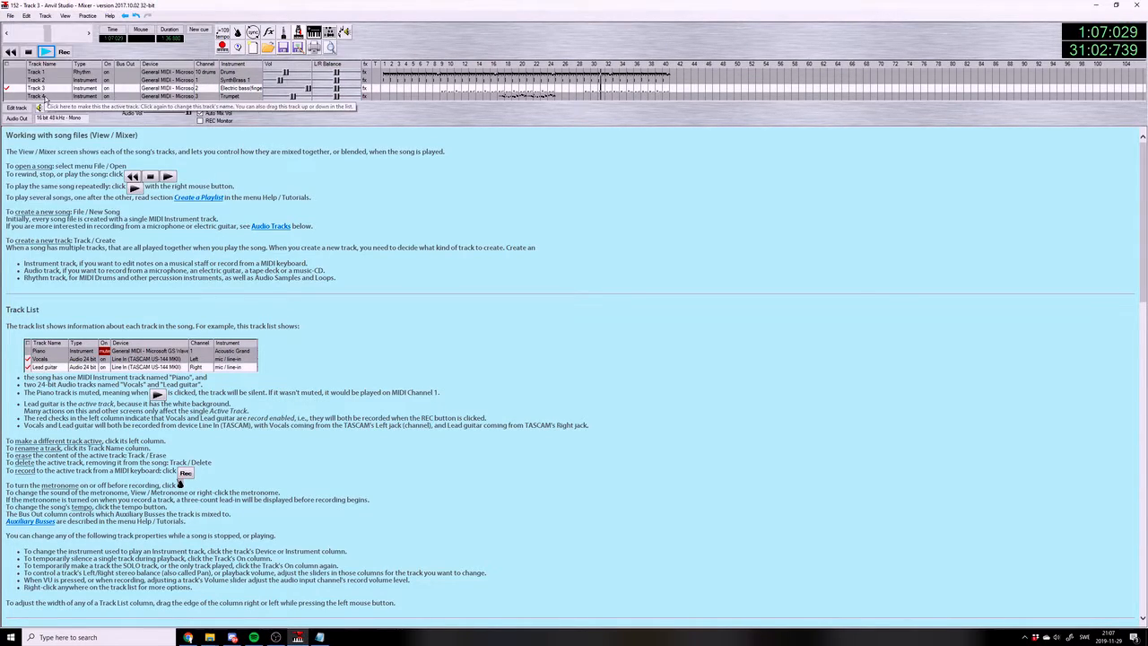
# Stop playback and create a new instrument track below Track 4
pyautogui.click(20, 96)
pyautogui.click(28, 53)
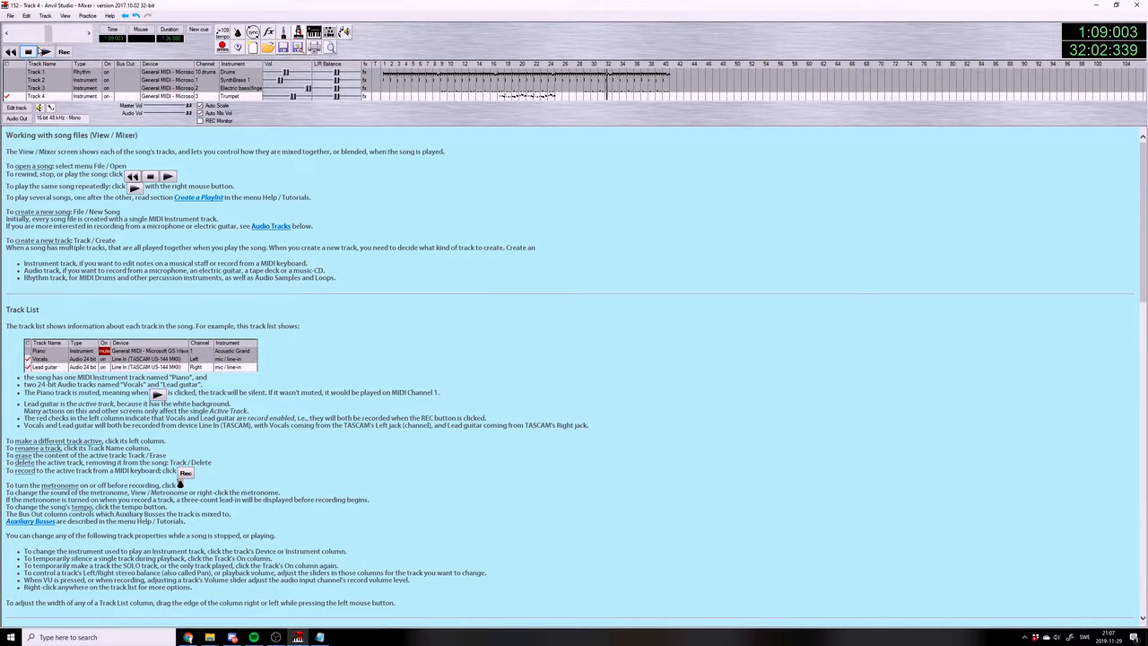
pyautogui.click(45, 16)
pyautogui.click(54, 27)
pyautogui.click(190, 27)
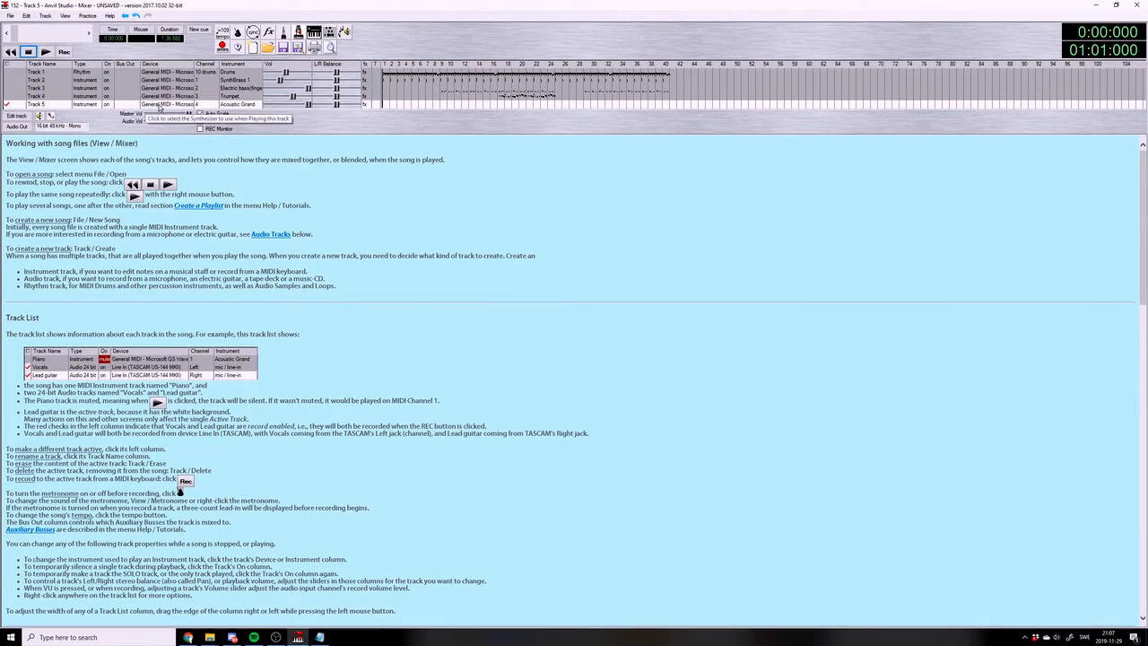
# Preview other instruments and assign 68 - Baritone Sax to Track 5
pyautogui.click(160, 105)
pyautogui.moveTo(219, 267); pyautogui.dragTo(268, 267)
pyautogui.click(310, 225)
pyautogui.click(372, 209)
pyautogui.click(386, 267)
pyautogui.click(309, 233)
pyautogui.click(243, 221)
pyautogui.click(184, 215)
pyautogui.click(168, 205)
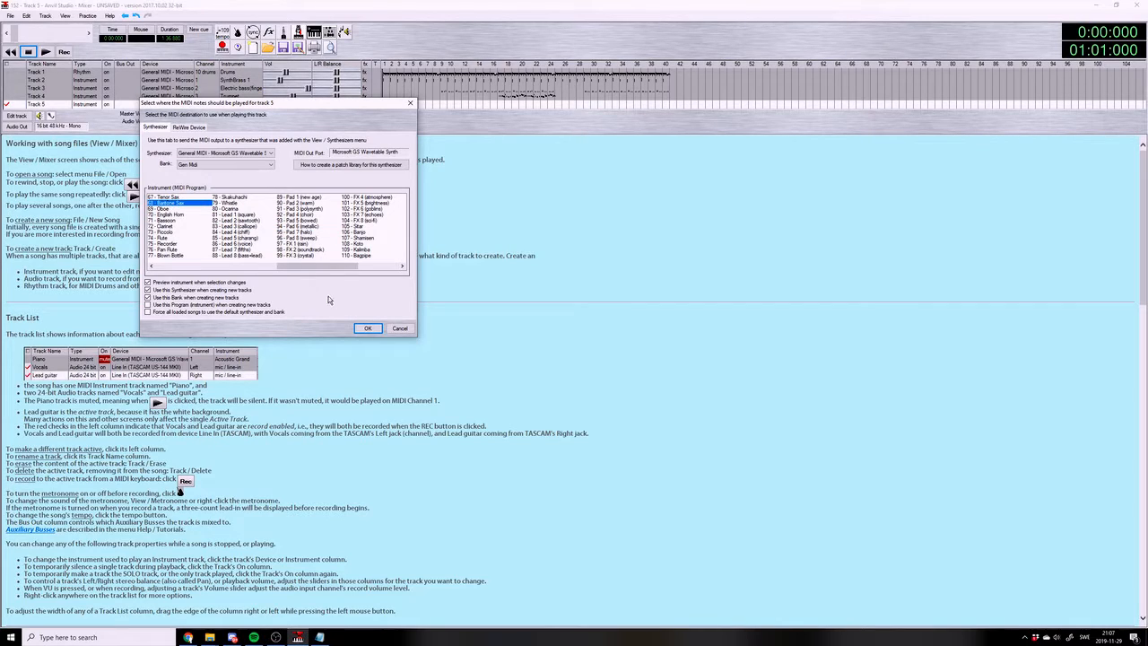
pyautogui.click(367, 328)
# Open Track 5 in the piano roll, place 1/8 notes E3 and E4 early in measure 33, and play them
pyautogui.click(16, 115)
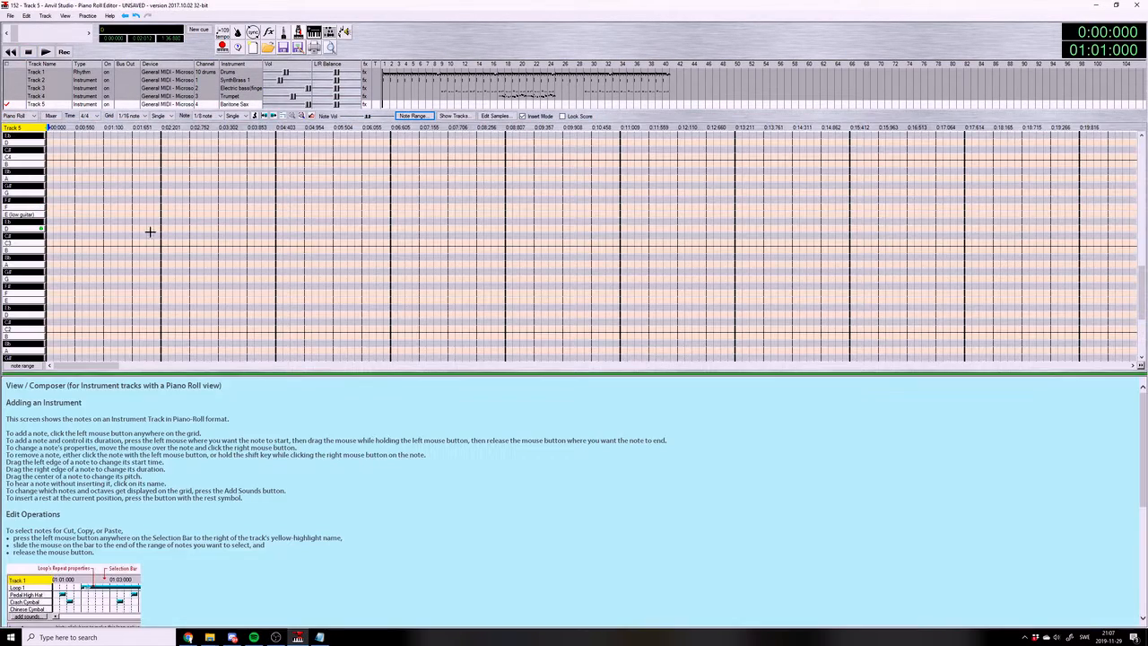
pyautogui.moveTo(87, 365); pyautogui.dragTo(337, 365)
pyautogui.click(537, 250)
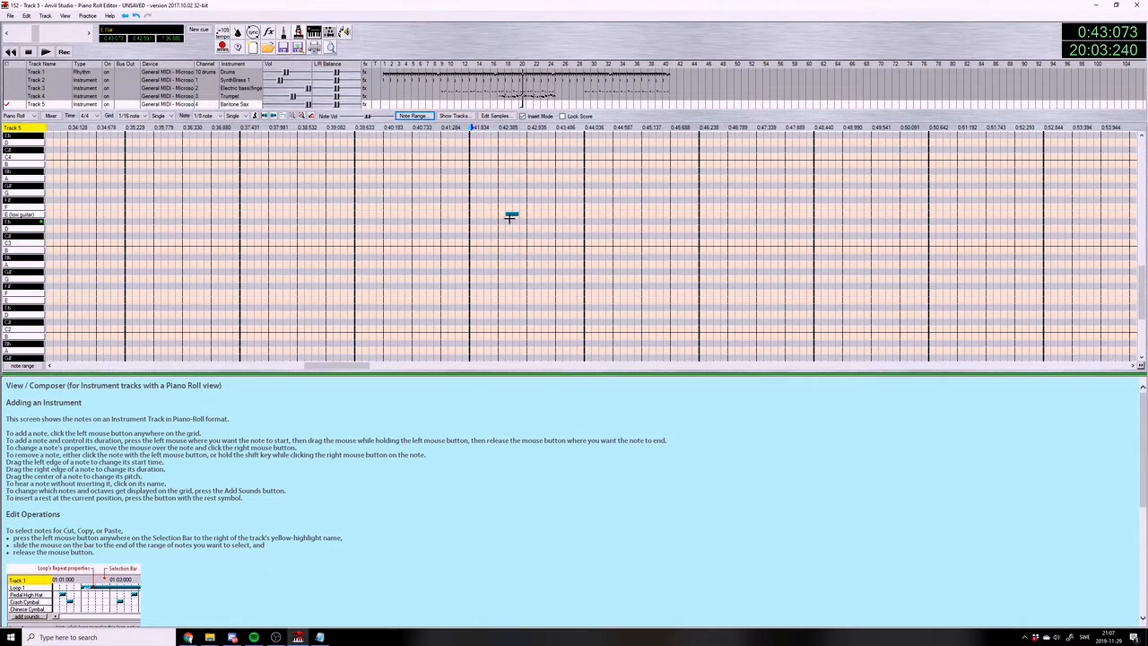
pyautogui.moveTo(346, 365); pyautogui.dragTo(622, 365)
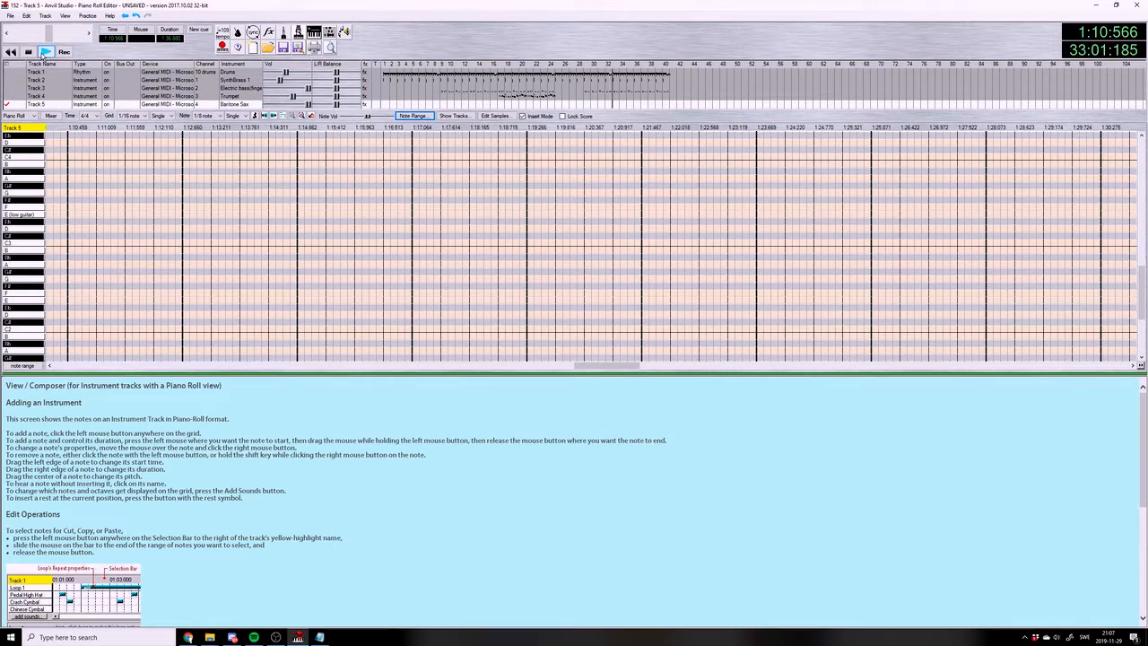
pyautogui.click(77, 212)
pyautogui.click(90, 215)
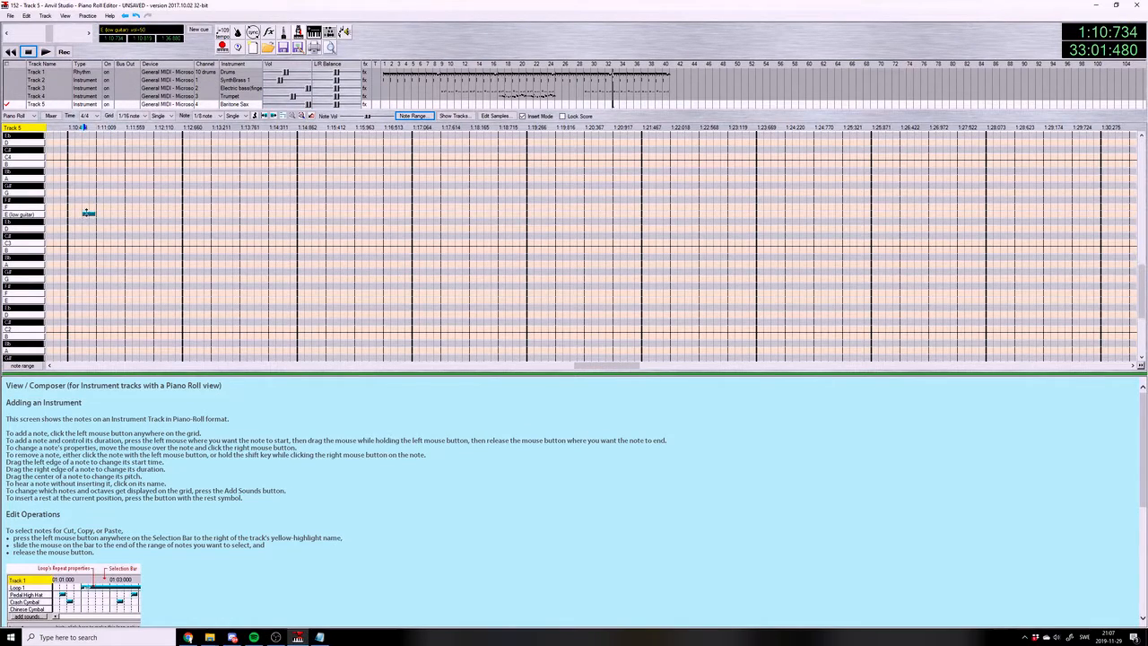
pyautogui.scroll(2, 87, 213)
pyautogui.click(100, 169)
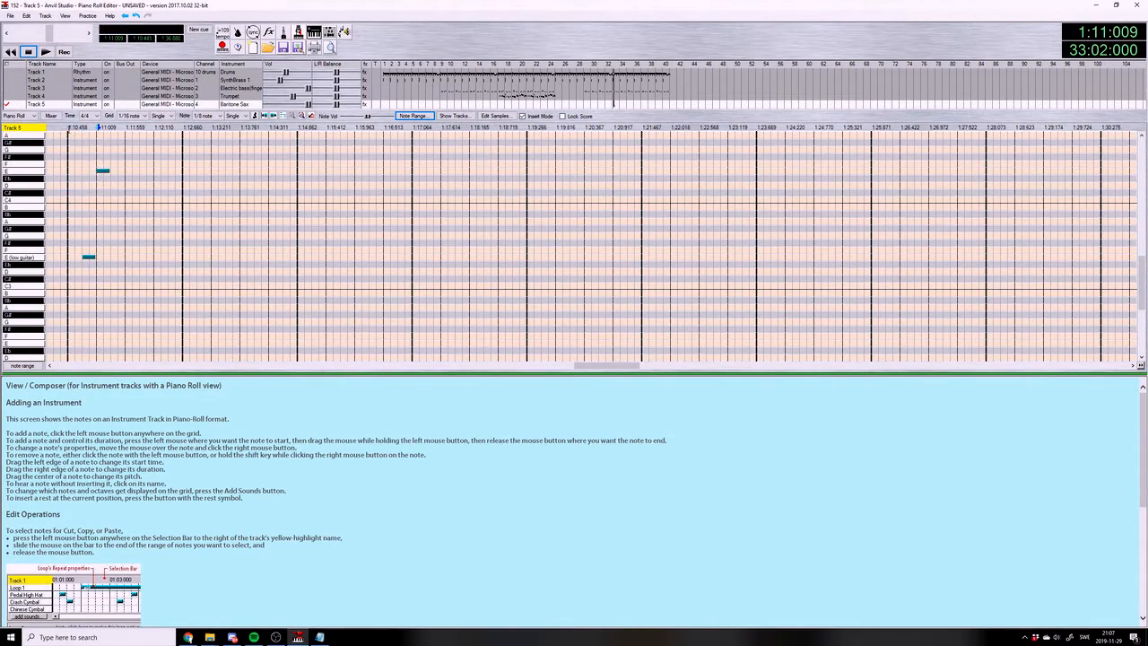
pyautogui.click(68, 127)
pyautogui.click(45, 52)
pyautogui.click(29, 52)
# Finish measure 33 with F4, a longer F#4, a short F4 and a 1/8 C#4, and play it
pyautogui.click(126, 164)
pyautogui.click(143, 157)
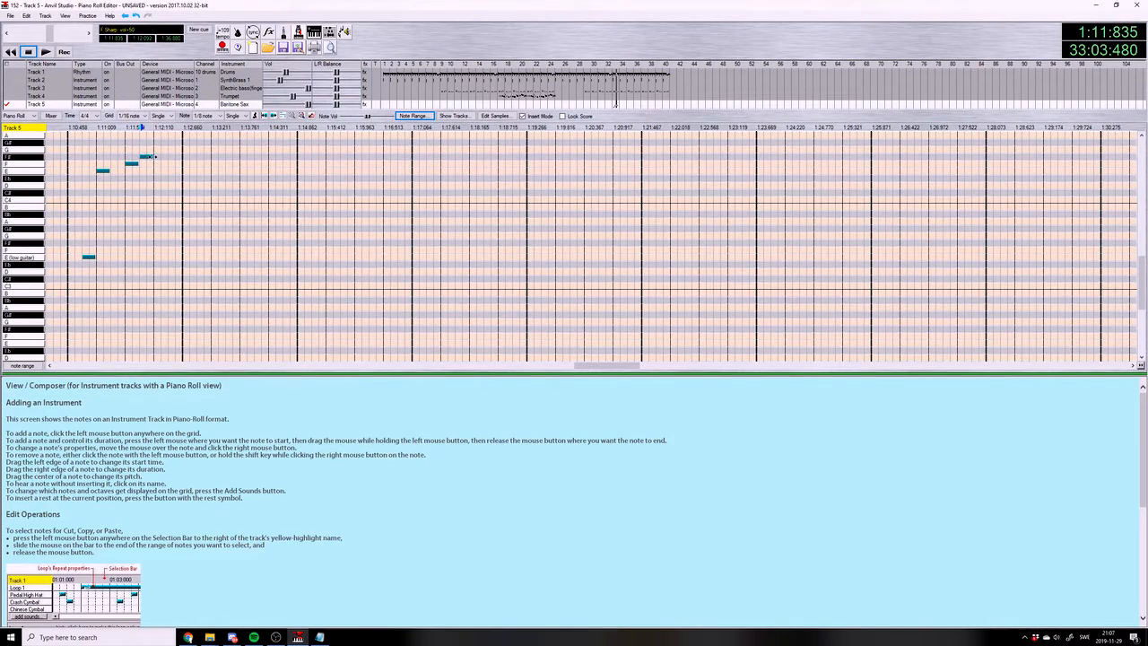
pyautogui.click(167, 165)
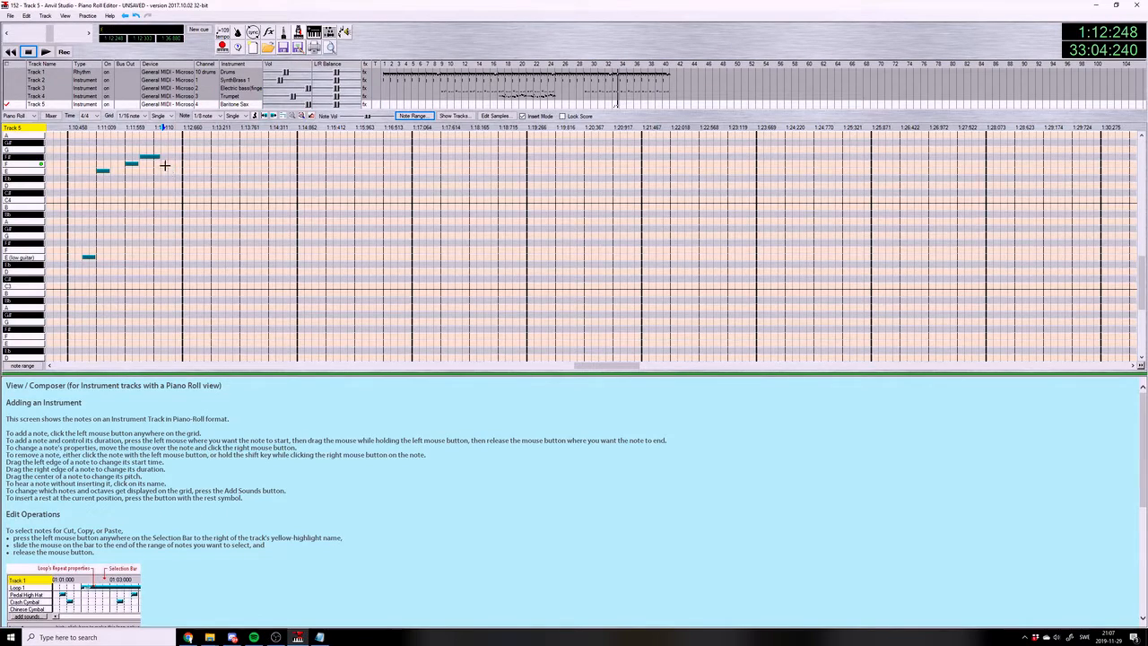
pyautogui.click(174, 192)
pyautogui.click(77, 128)
pyautogui.scroll(2, 77, 132)
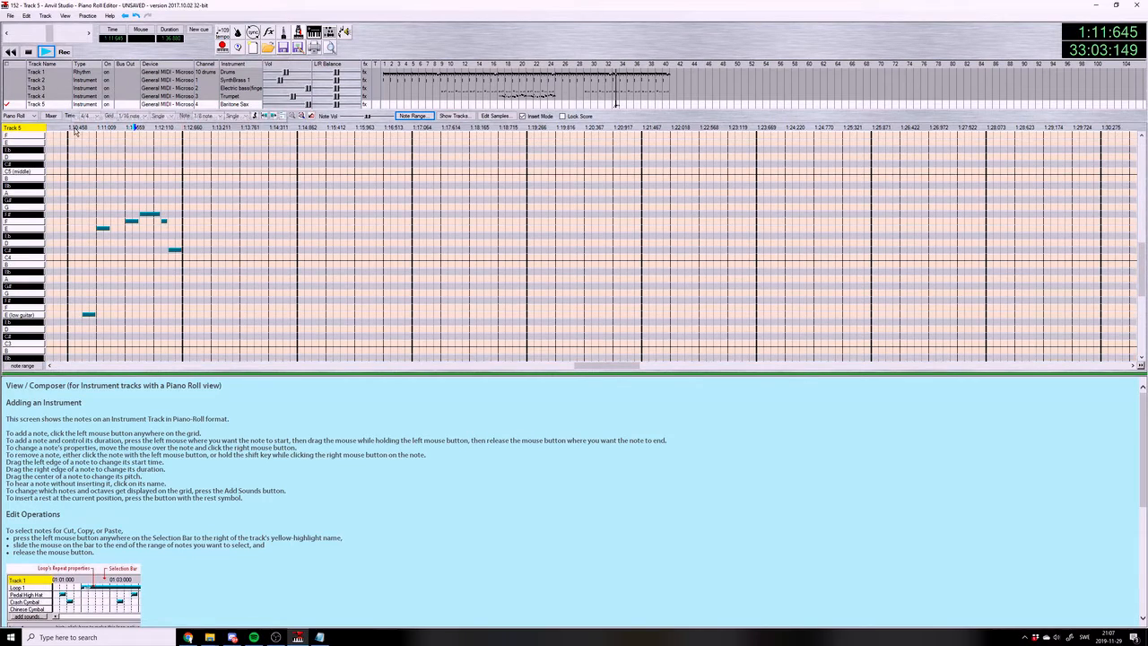
pyautogui.scroll(1, 76, 133)
pyautogui.press('space')
# Place a D5 and E5 pair at the start of measure 34 and a C#5 and E5 pair one sixteenth before beat 2
pyautogui.click(186, 179)
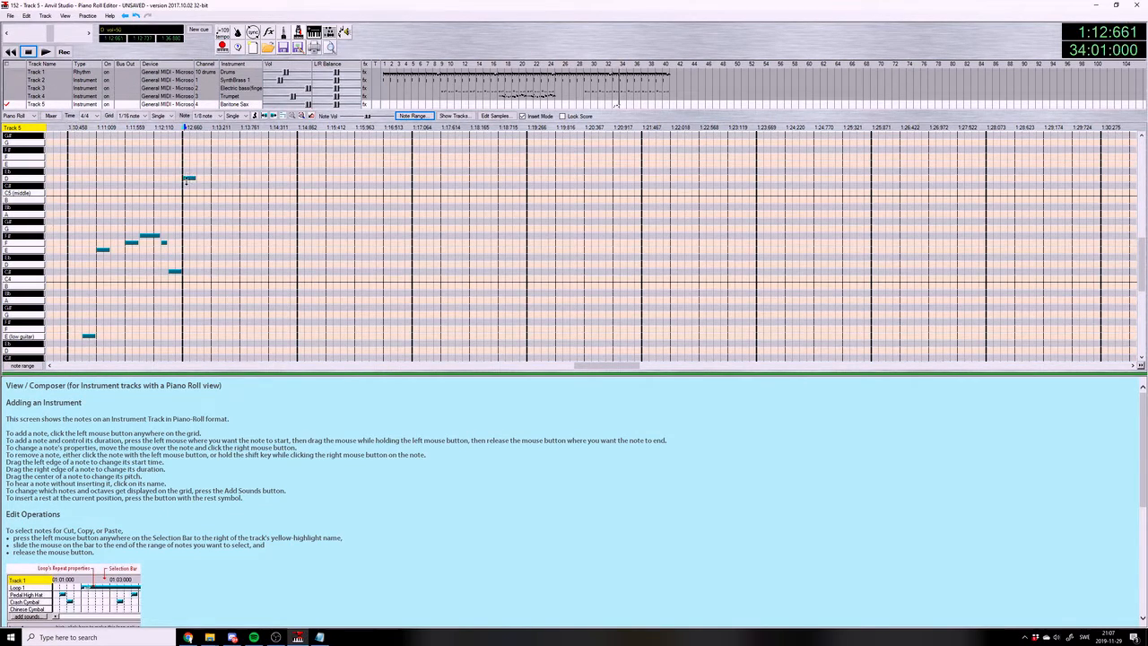
pyautogui.click(199, 178)
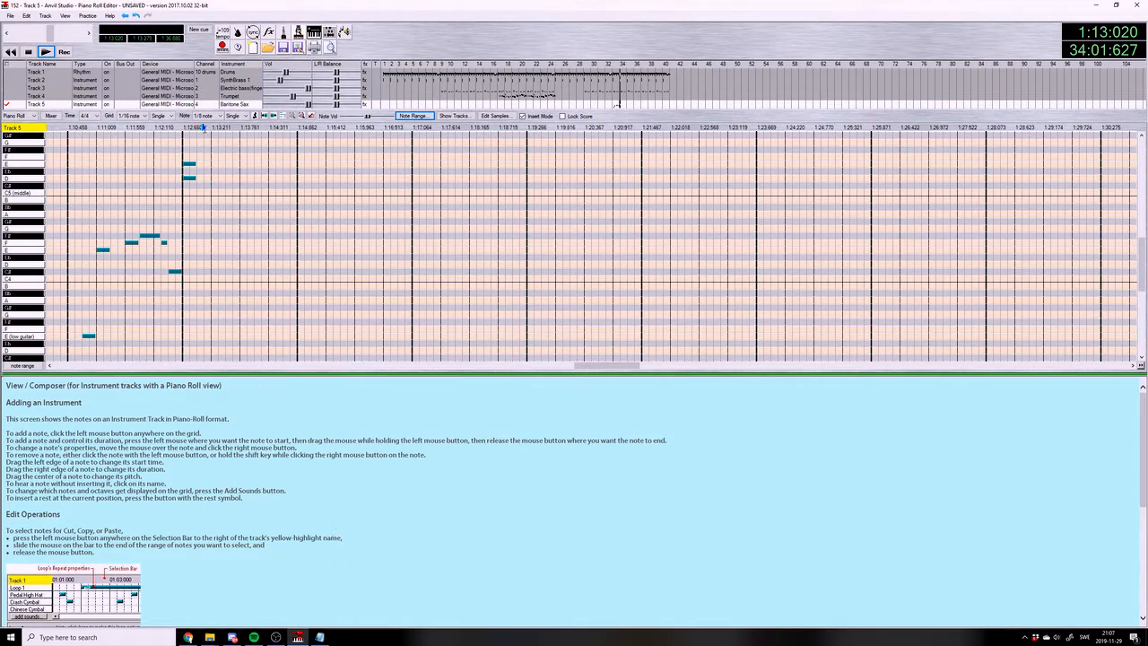
pyautogui.click(217, 164)
pyautogui.click(216, 186)
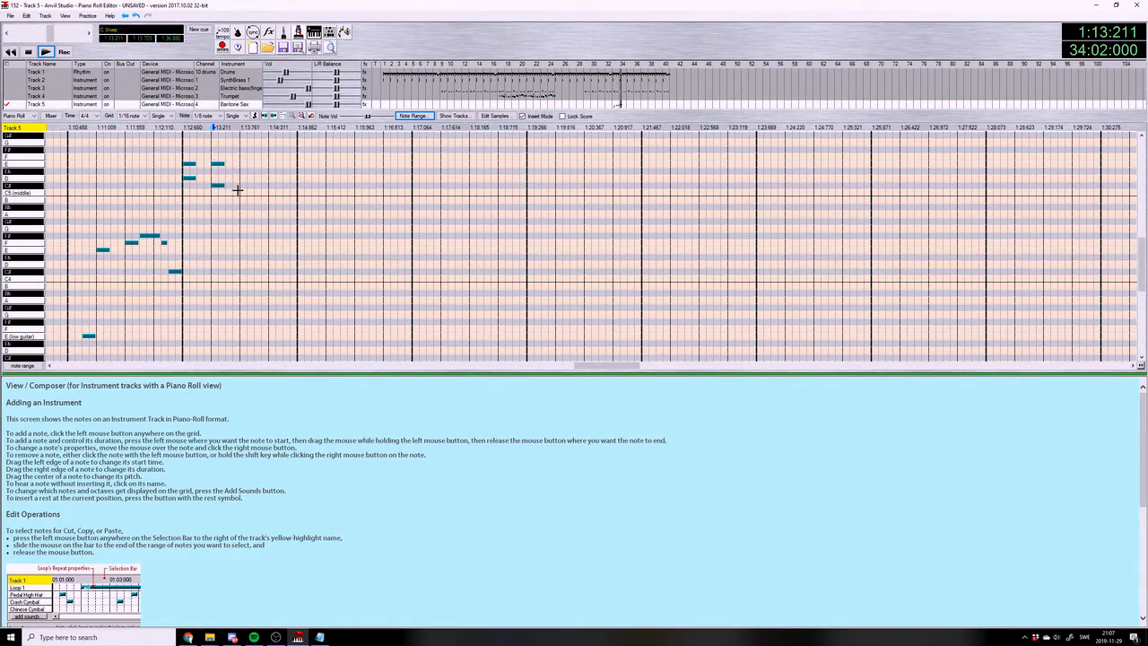
pyautogui.click(206, 116)
pyautogui.click(209, 149)
pyautogui.click(208, 186)
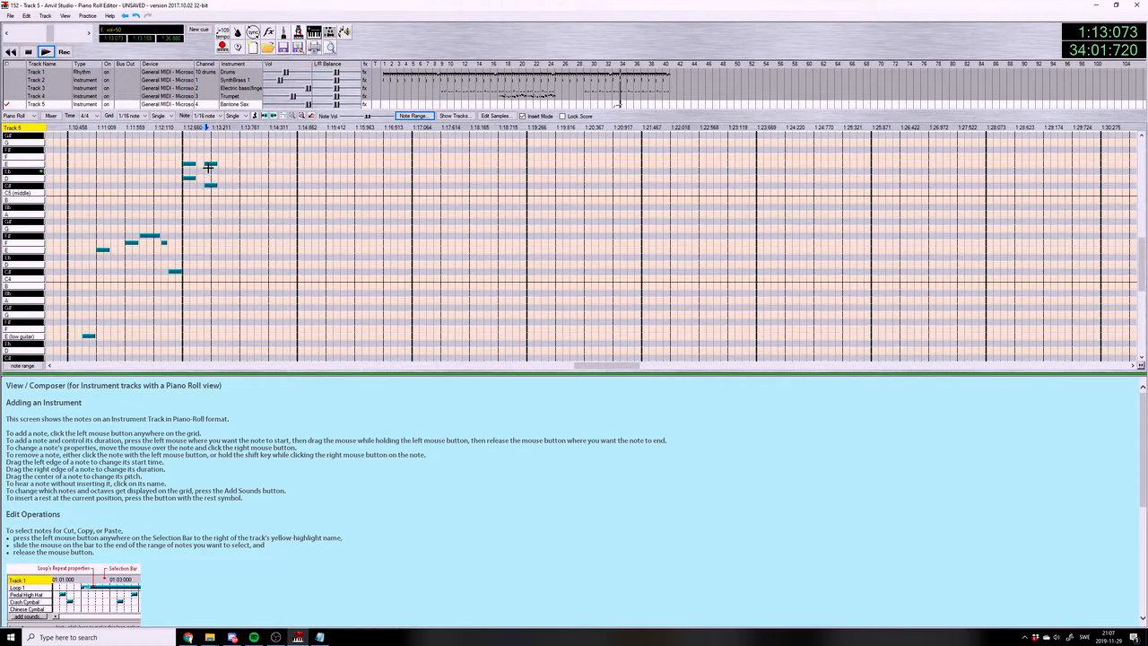
# Set grid and note length to 1/64, move the D5 and E5 pair to 34:01:180, shorten both notes and play
pyautogui.click(206, 116)
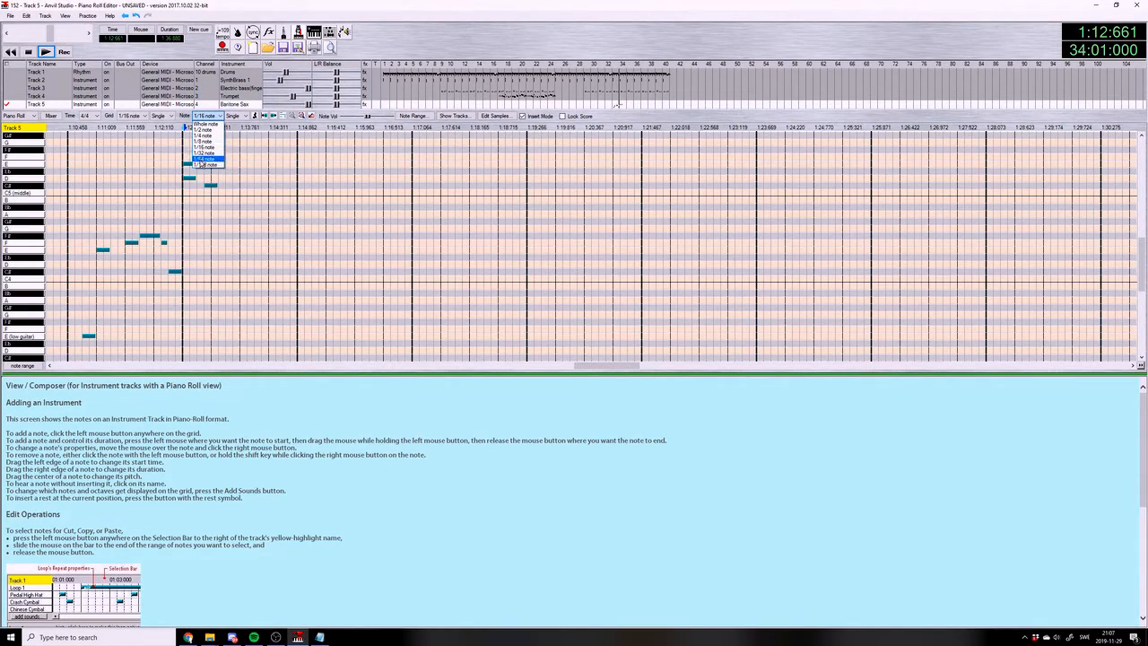
pyautogui.click(208, 164)
pyautogui.click(565, 366)
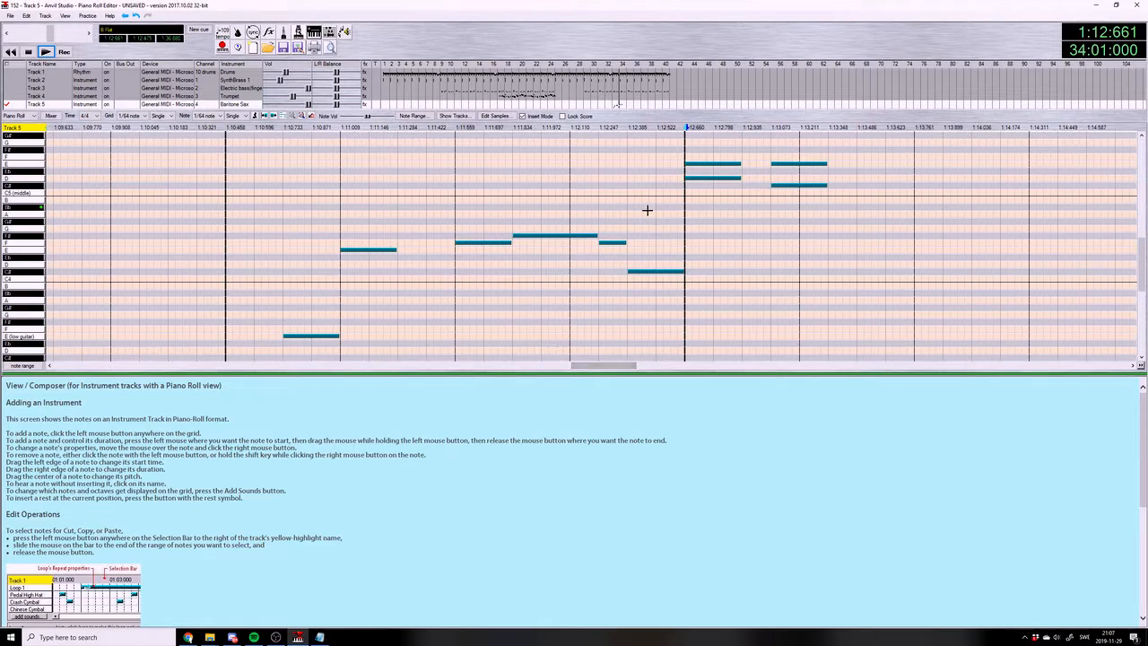
pyautogui.moveTo(701, 180); pyautogui.dragTo(708, 183)
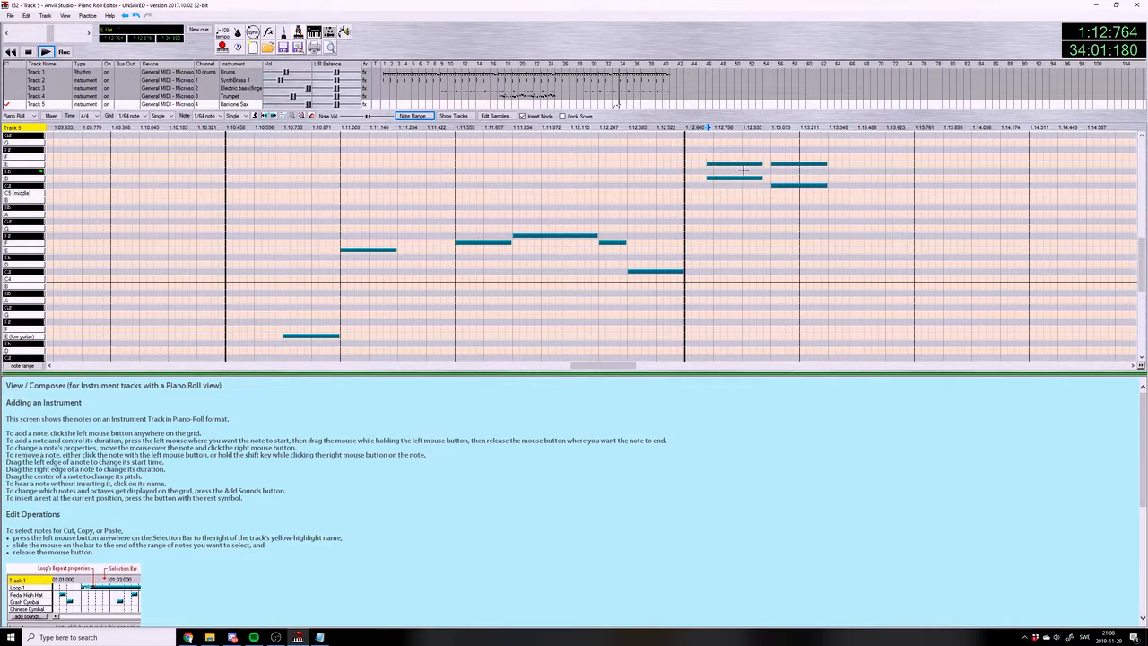
pyautogui.moveTo(761, 178); pyautogui.dragTo(748, 178)
pyautogui.click(45, 51)
# Shift the C#5 and E5 pair to start at 34:01:780 and play the measure
pyautogui.moveTo(594, 366); pyautogui.dragTo(601, 367)
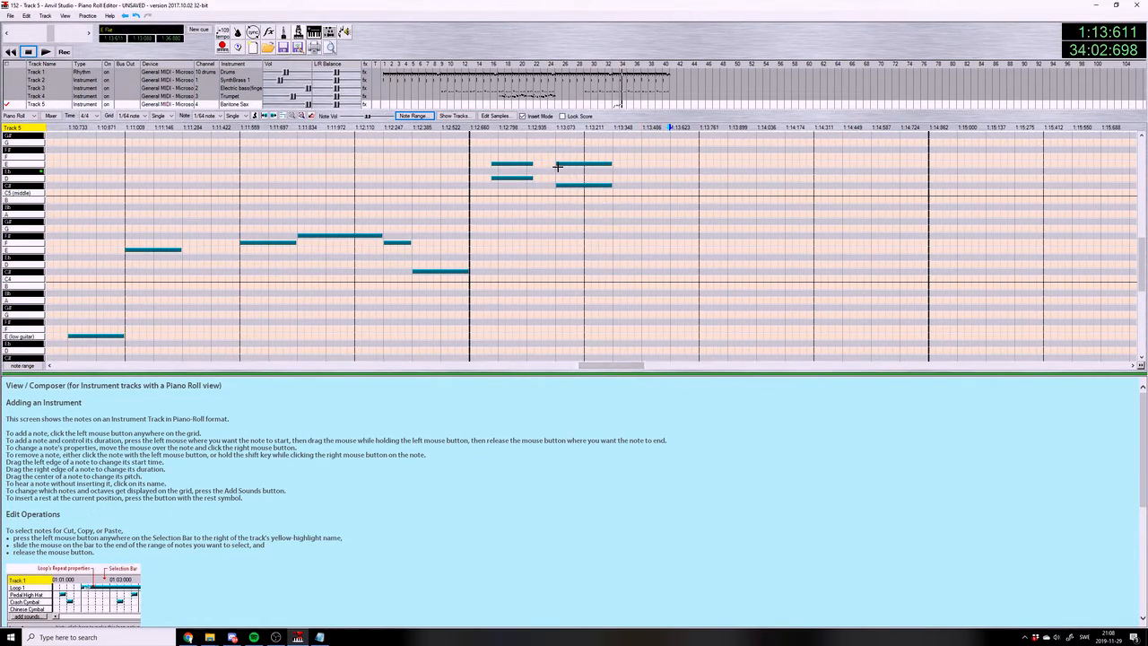
pyautogui.moveTo(557, 164); pyautogui.dragTo(565, 186)
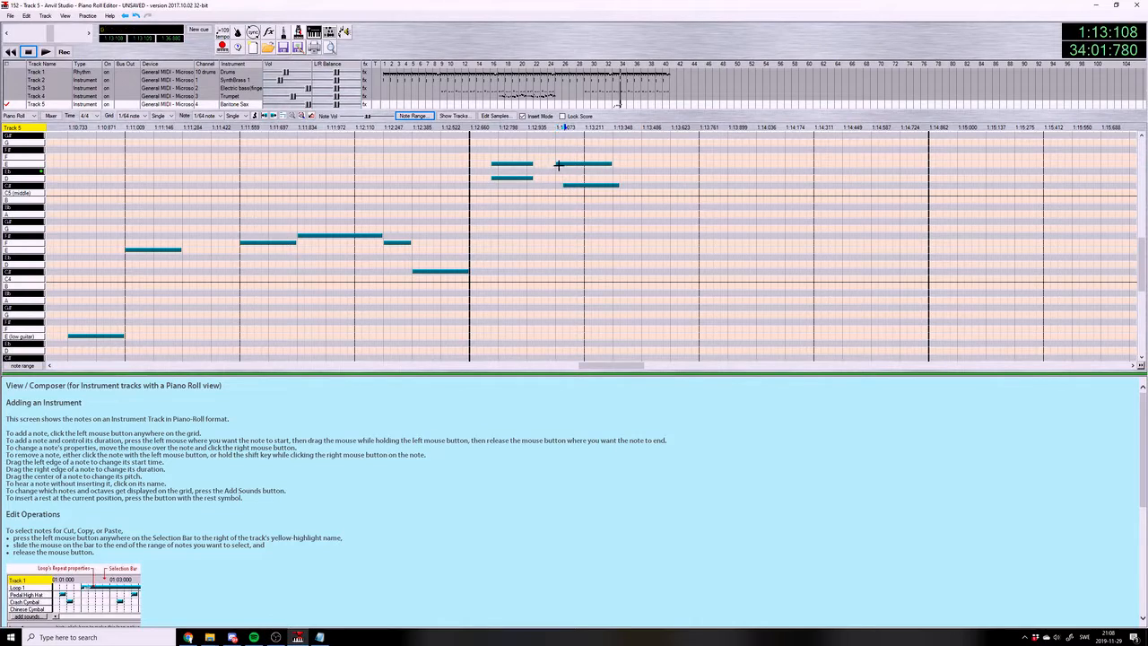
pyautogui.click(41, 52)
# Place a rising run of E5, F#5, G5 and G#5 around beat 3 of measure 34 and consult the chord list
pyautogui.click(679, 164)
pyautogui.click(689, 148)
pyautogui.click(715, 134)
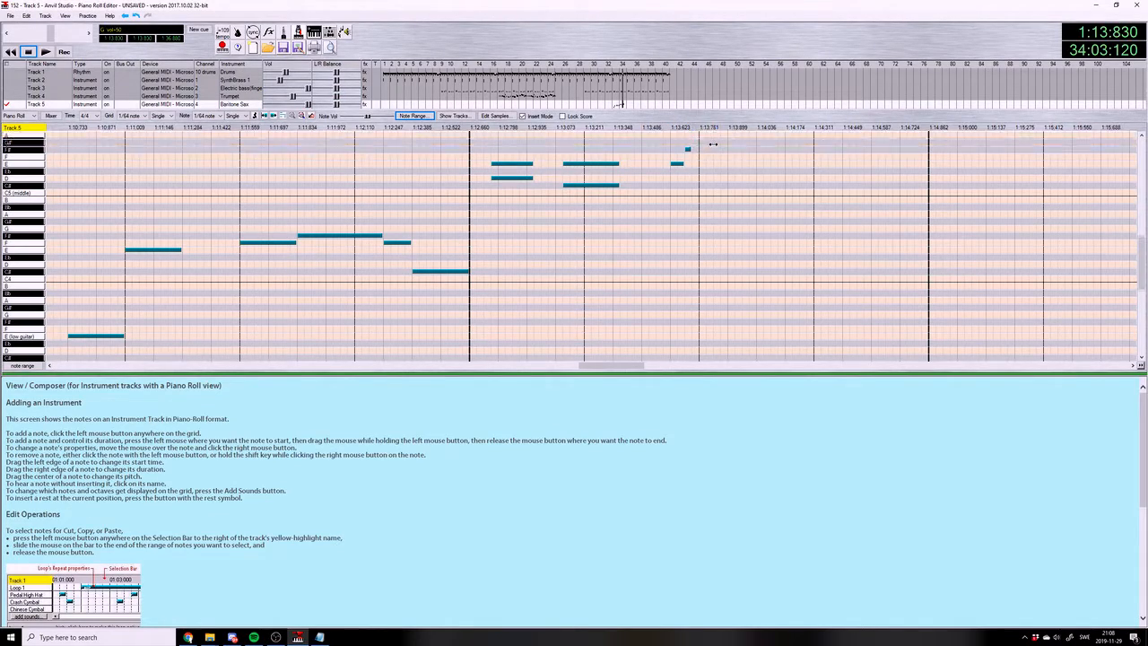
pyautogui.scroll(2, 645, 320)
pyautogui.click(321, 637)
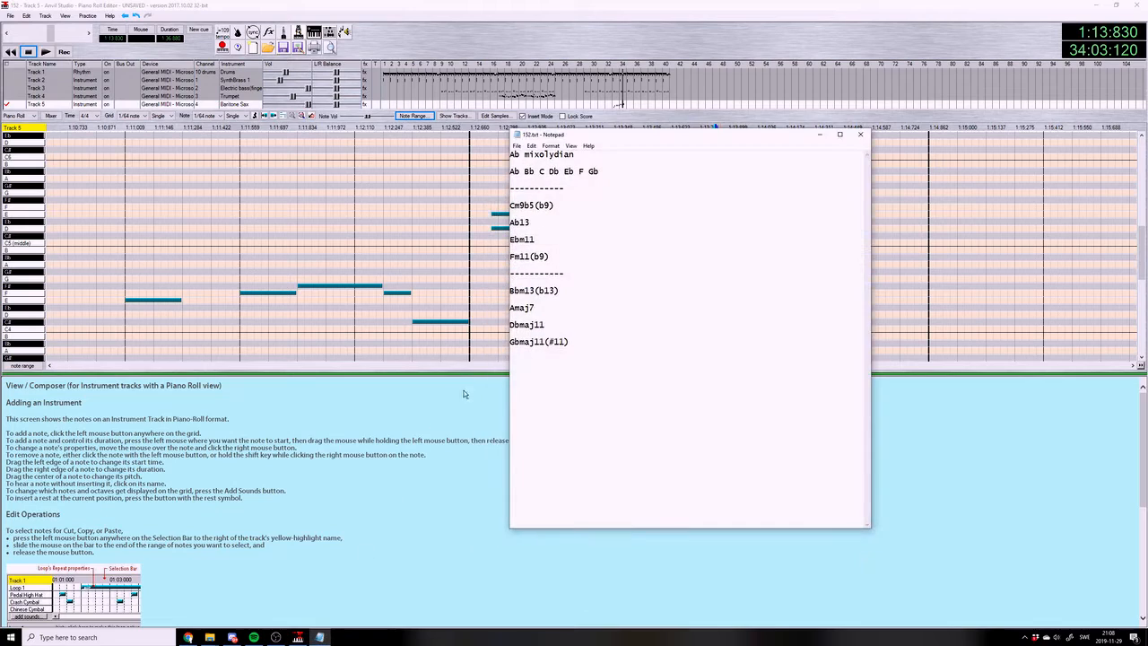
pyautogui.click(475, 426)
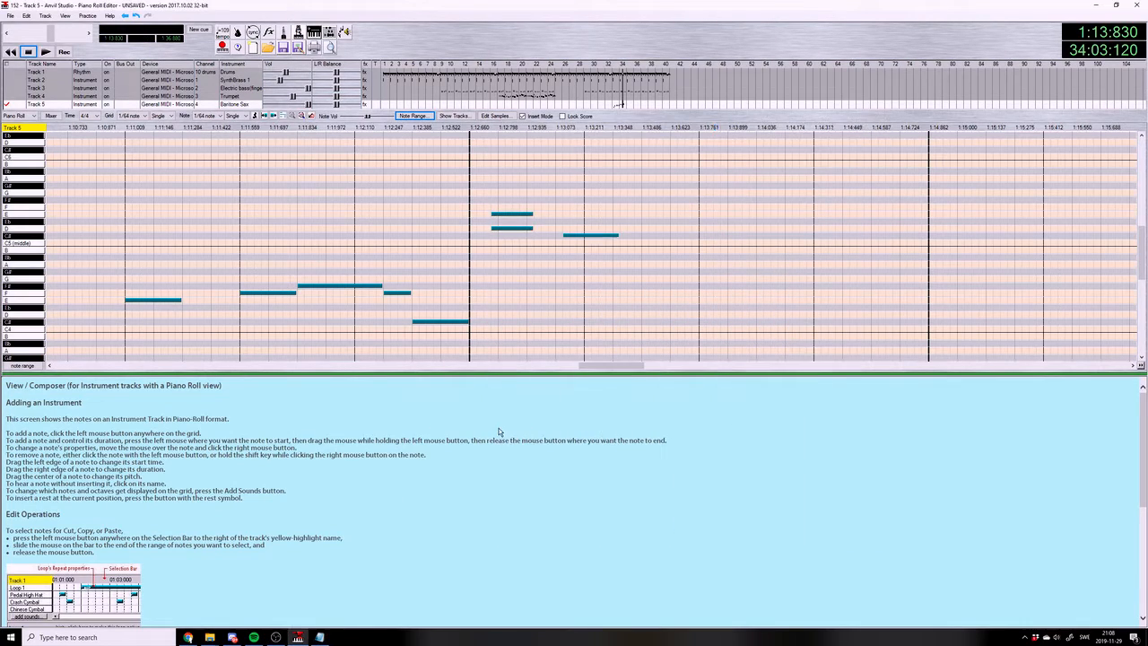
# Continue the run in beat 3 of measure 34 with three Bb5 notes followed by B5
pyautogui.click(748, 171)
pyautogui.click(753, 163)
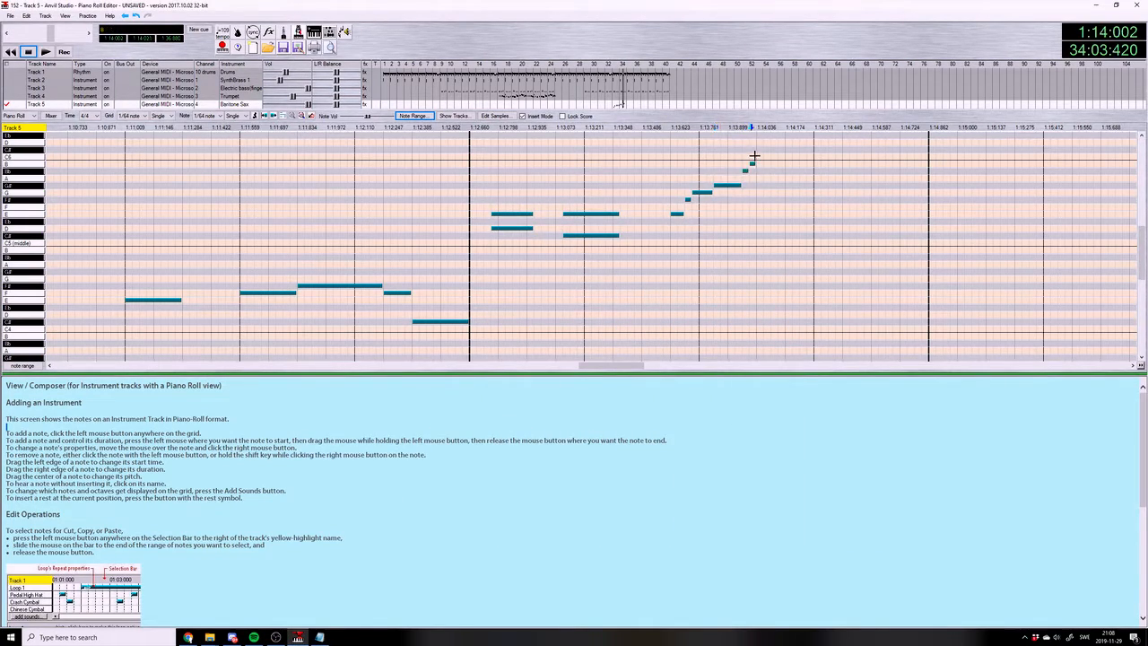
pyautogui.click(767, 176)
pyautogui.click(767, 176)
pyautogui.click(763, 171)
pyautogui.click(771, 164)
pyautogui.moveTo(771, 164); pyautogui.dragTo(780, 168)
# Add C#6 before beat 4 of measure 34, followed by A5, a short G#5 and a long A5
pyautogui.click(788, 149)
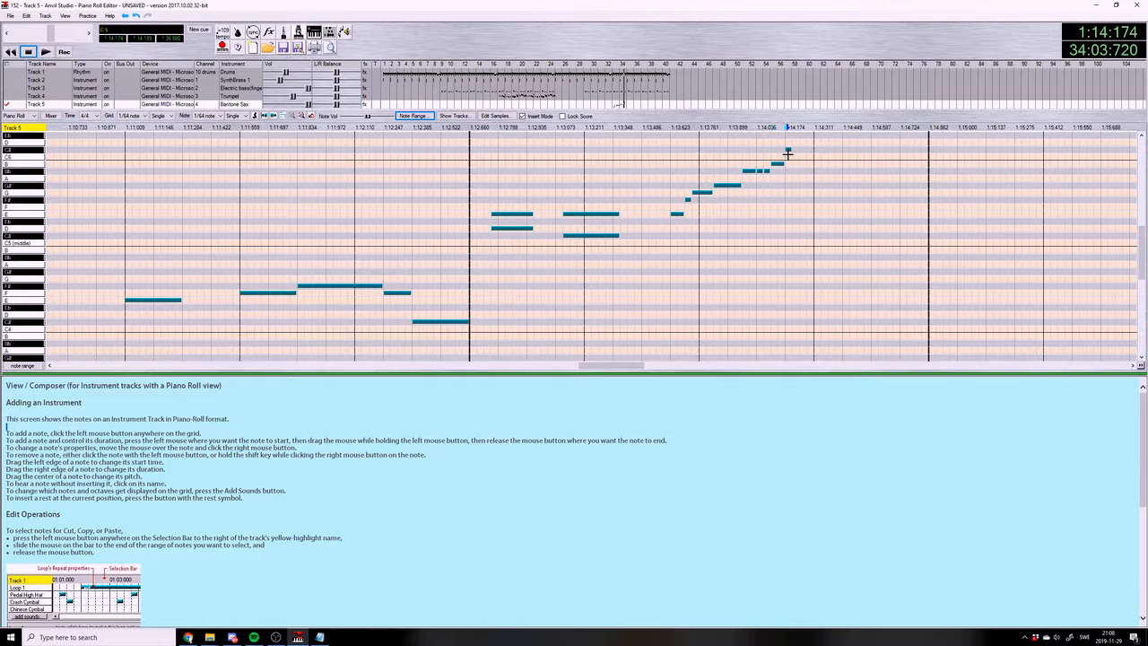
pyautogui.click(817, 178)
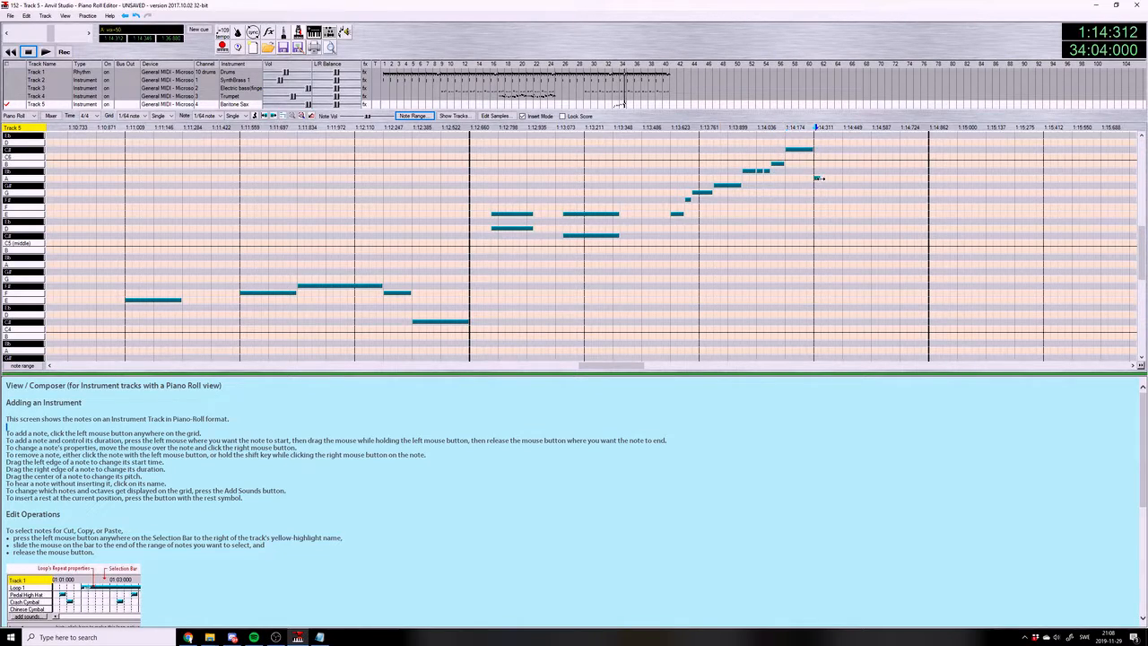
pyautogui.click(836, 184)
pyautogui.moveTo(883, 185); pyautogui.dragTo(909, 182)
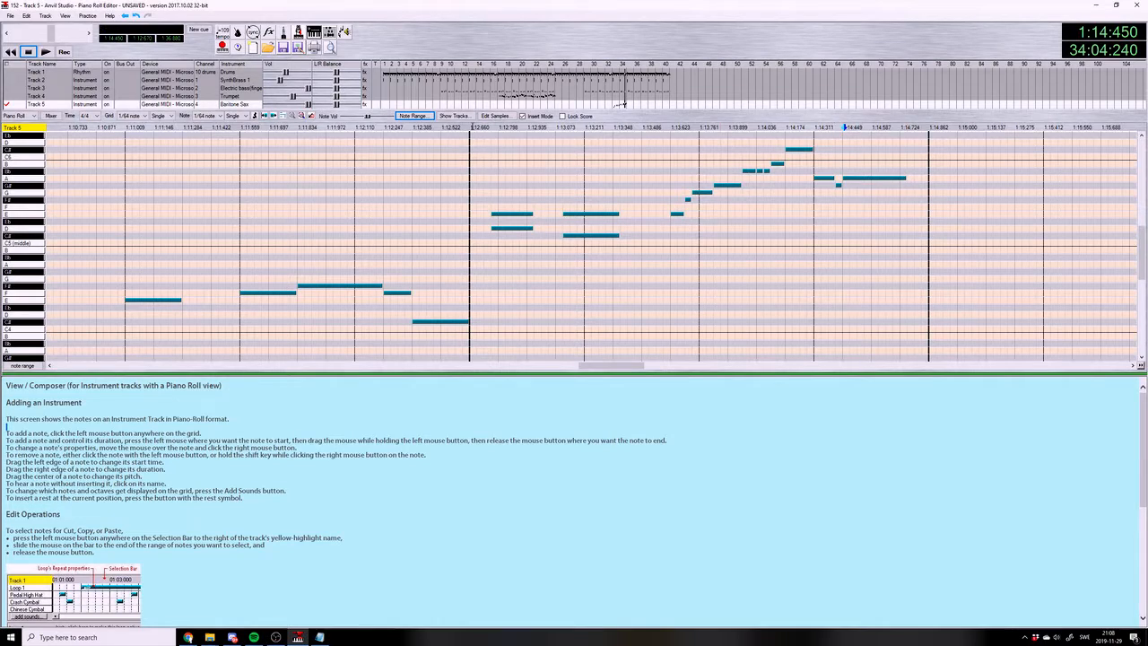
# Play the saxophone phrase through measure 34 and set the note length to 1/16
pyautogui.click(46, 52)
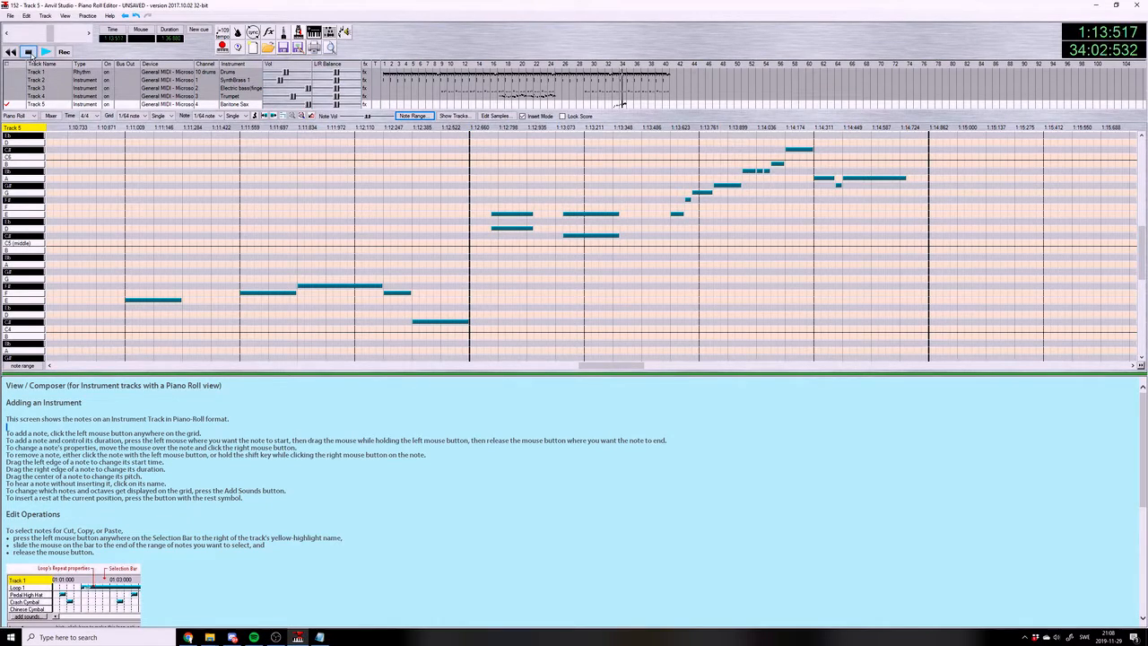
pyautogui.click(29, 52)
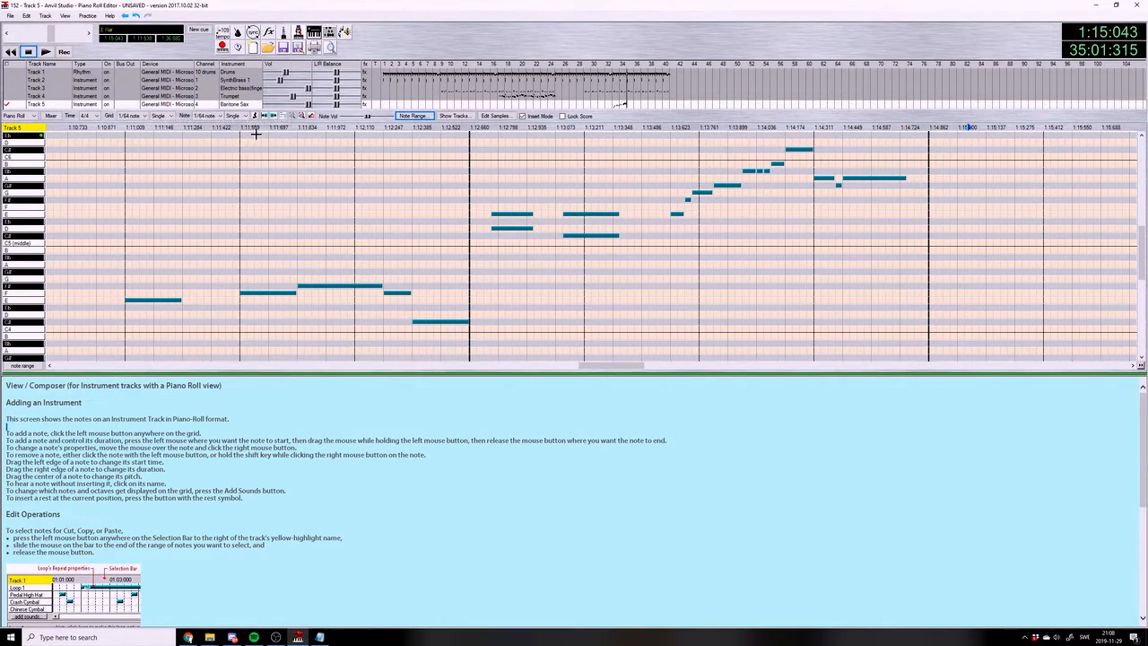
pyautogui.click(204, 117)
pyautogui.click(201, 146)
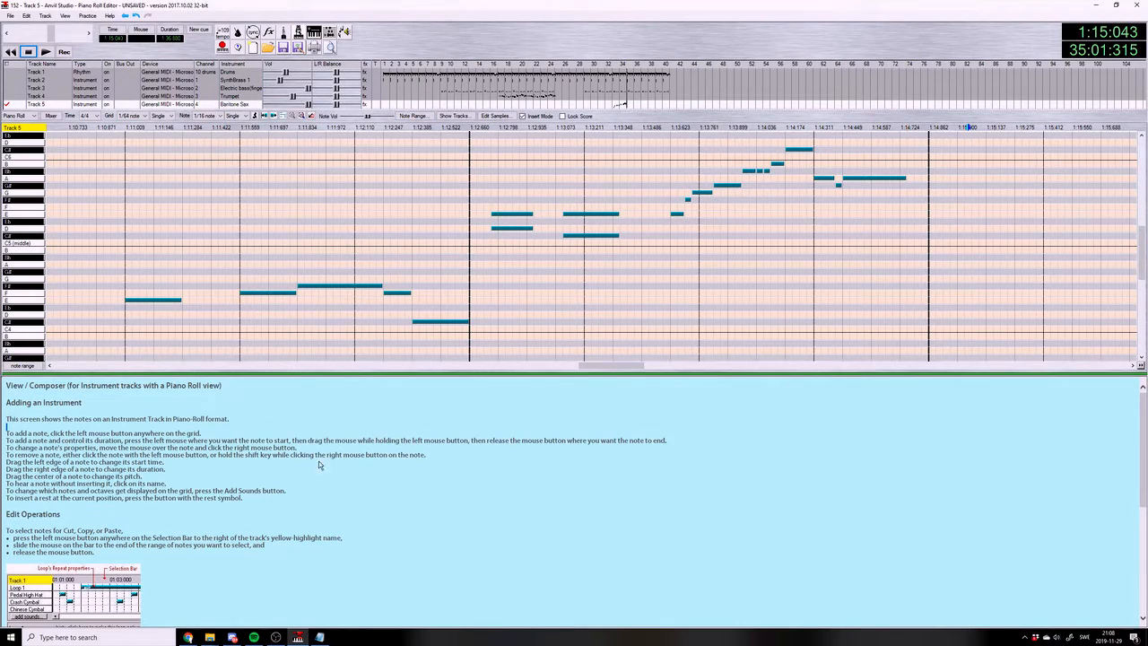
# Play back the saxophone solo from measure 33, and again from the end of that measure through measure 34
pyautogui.click(65, 127)
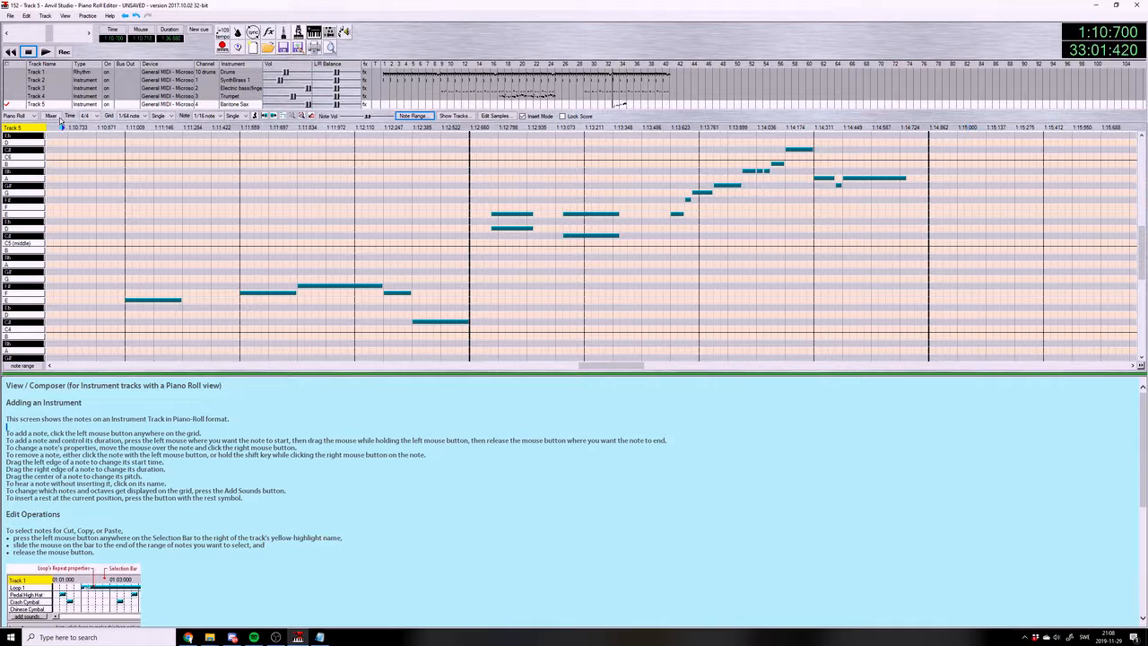
pyautogui.click(11, 16)
pyautogui.click(30, 65)
pyautogui.click(46, 51)
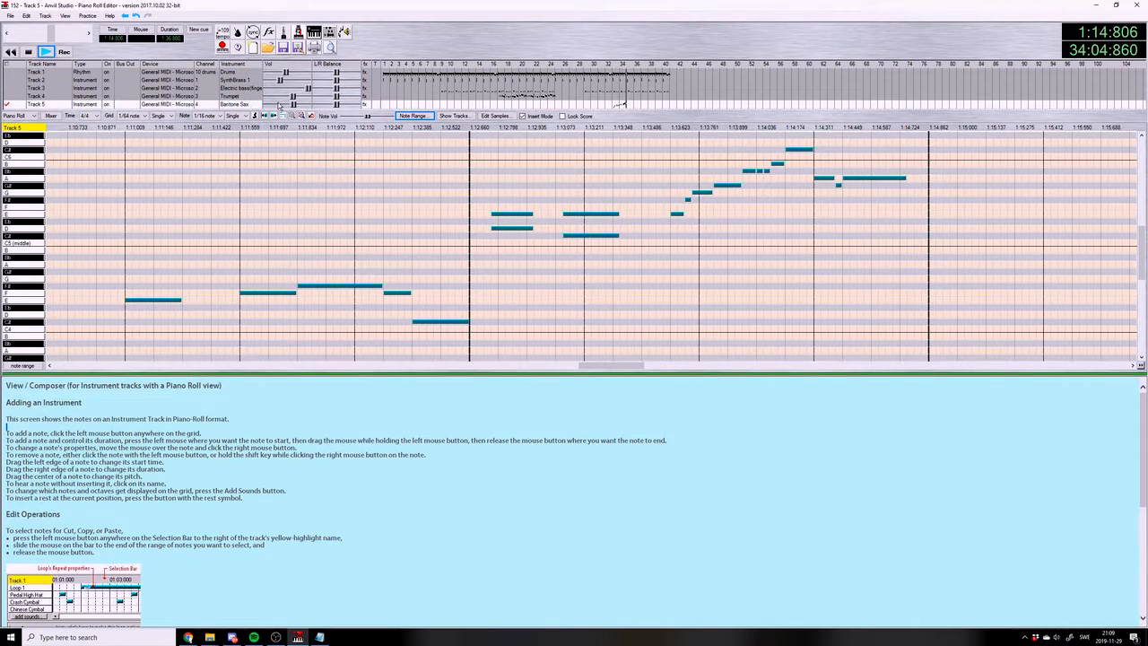
pyautogui.click(29, 52)
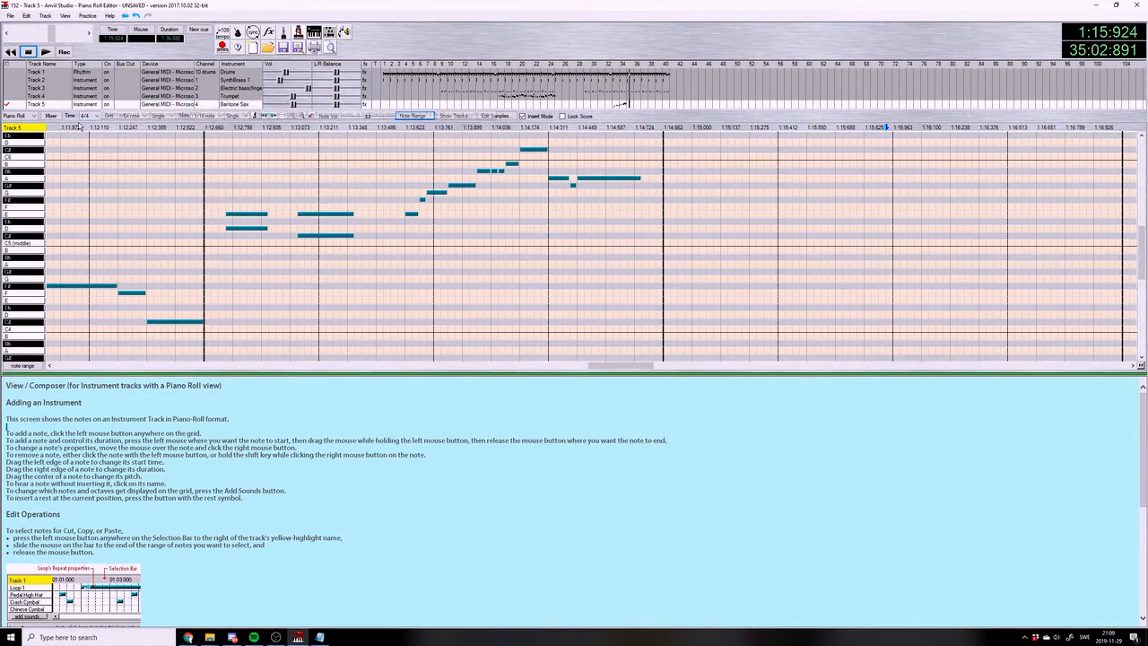
pyautogui.click(46, 51)
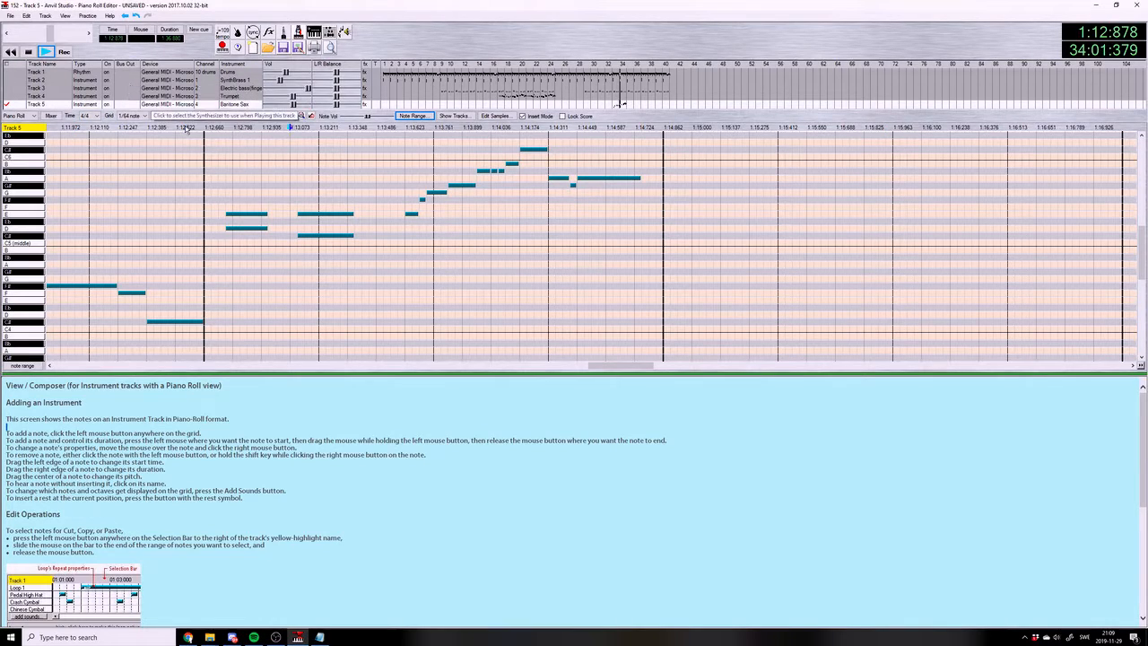
pyautogui.click(29, 52)
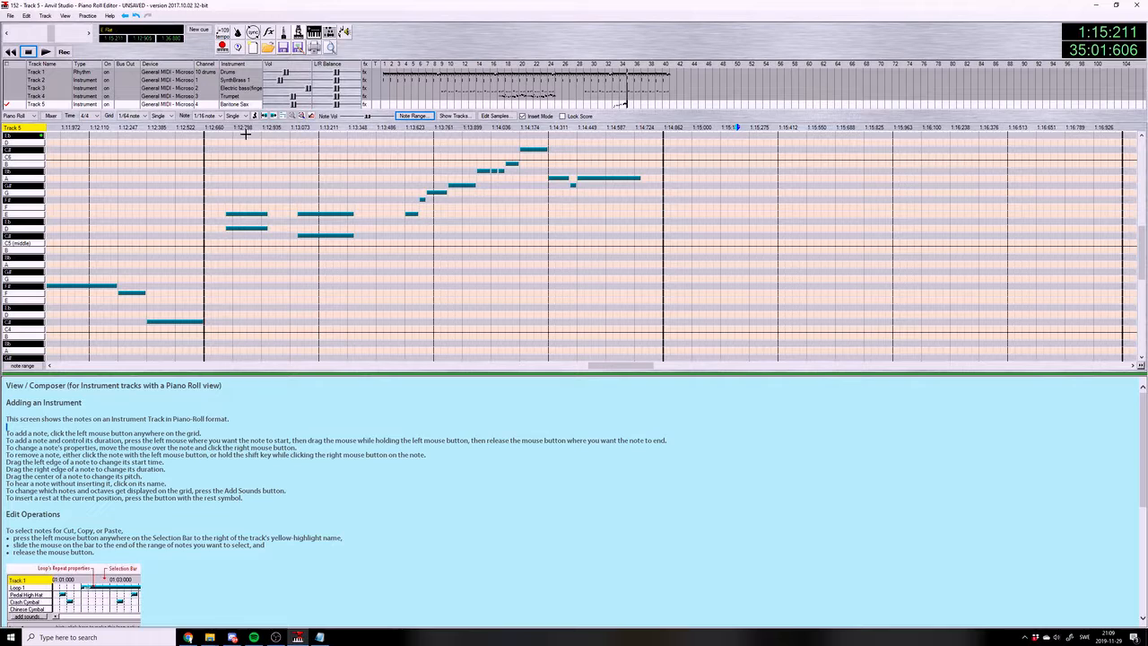
# Set the grid to 1/16 note and play the song from measure 32
pyautogui.click(208, 127)
pyautogui.moveTo(588, 368); pyautogui.dragTo(567, 368)
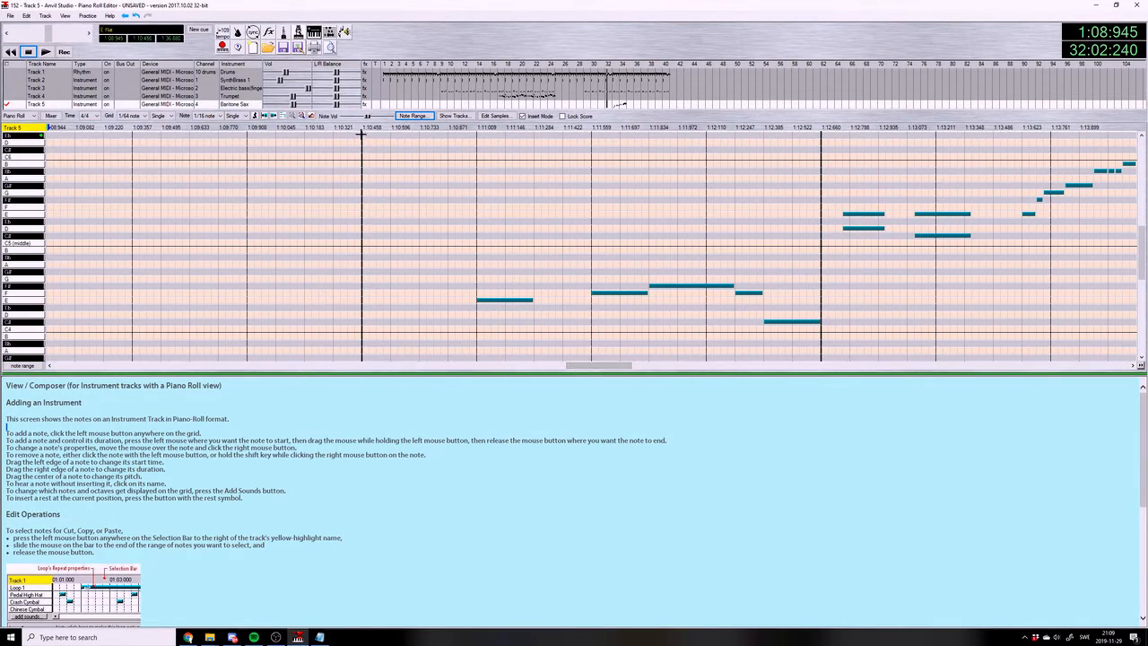
pyautogui.click(132, 116)
pyautogui.click(130, 142)
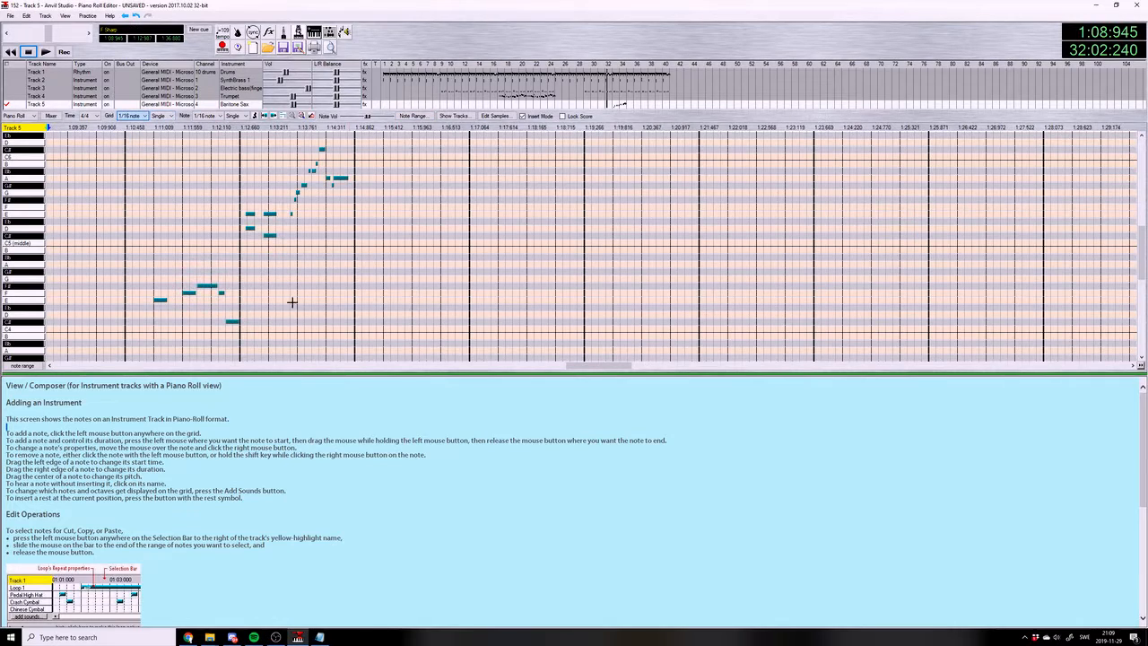
pyautogui.moveTo(610, 366); pyautogui.dragTo(609, 366)
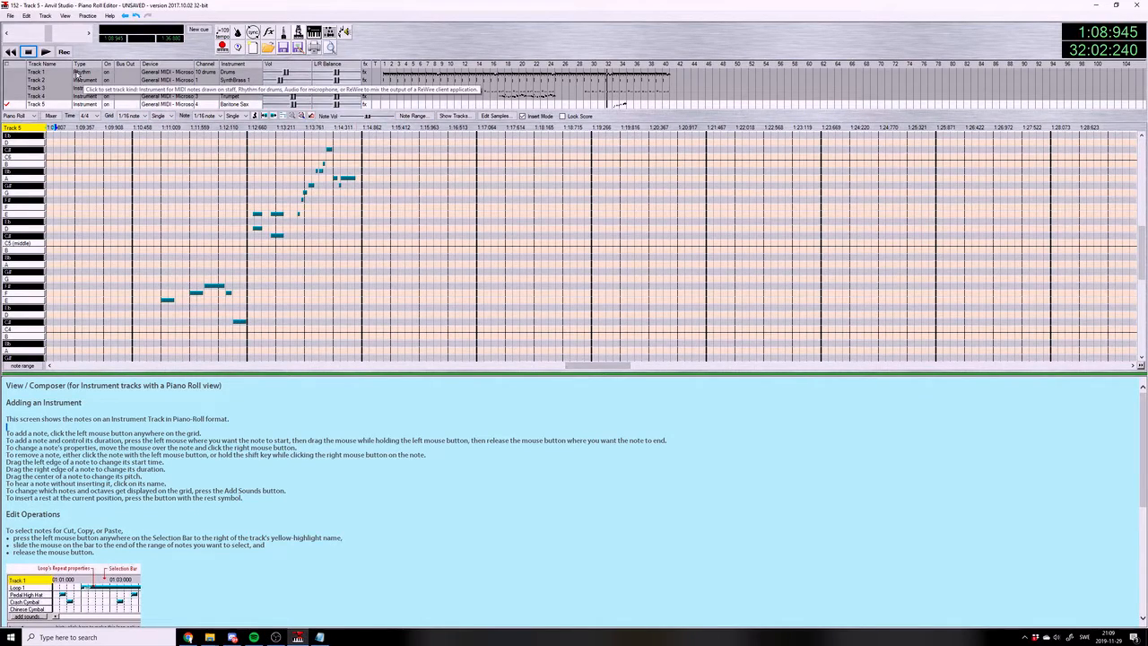
pyautogui.click(45, 52)
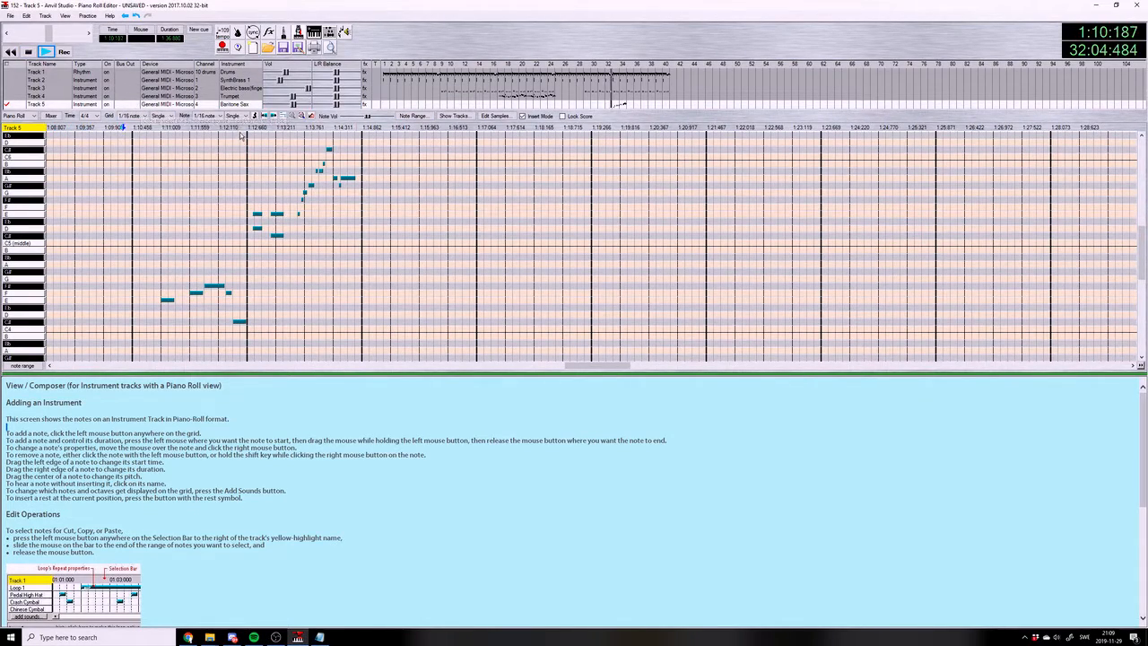
# Set the note and grid type to Quintuplet and stop playback in measure 35
pyautogui.click(233, 116)
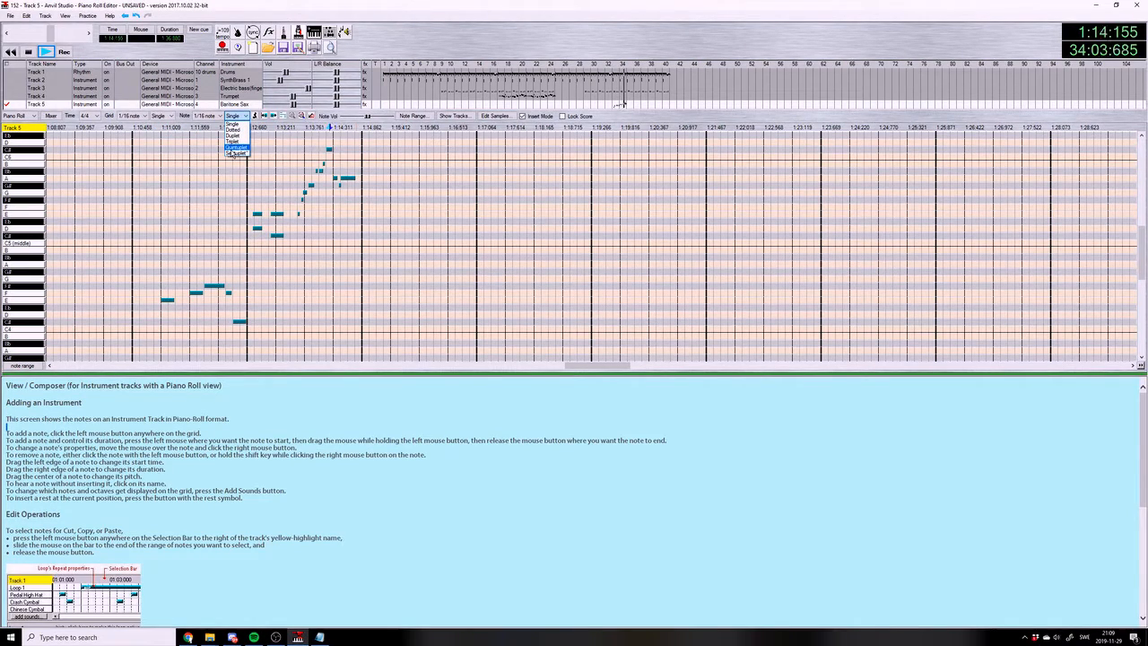
pyautogui.click(232, 147)
pyautogui.click(30, 54)
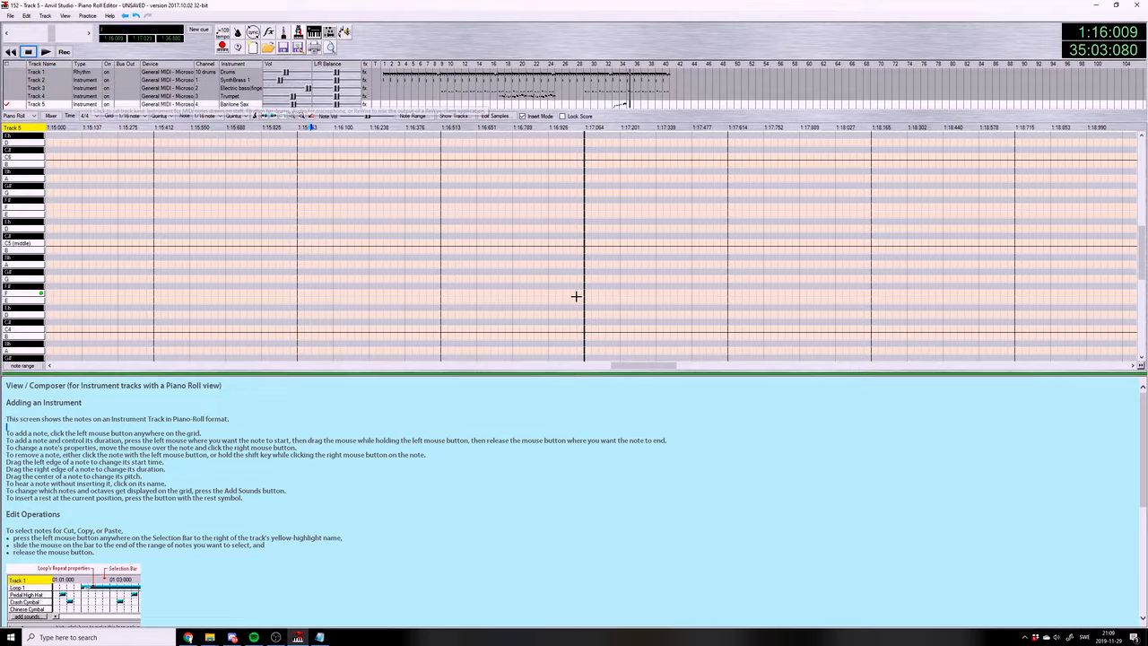
# Listen to the opening of measure 35 and consult the chord list in the 152.txt notes
pyautogui.moveTo(622, 365); pyautogui.dragTo(618, 366)
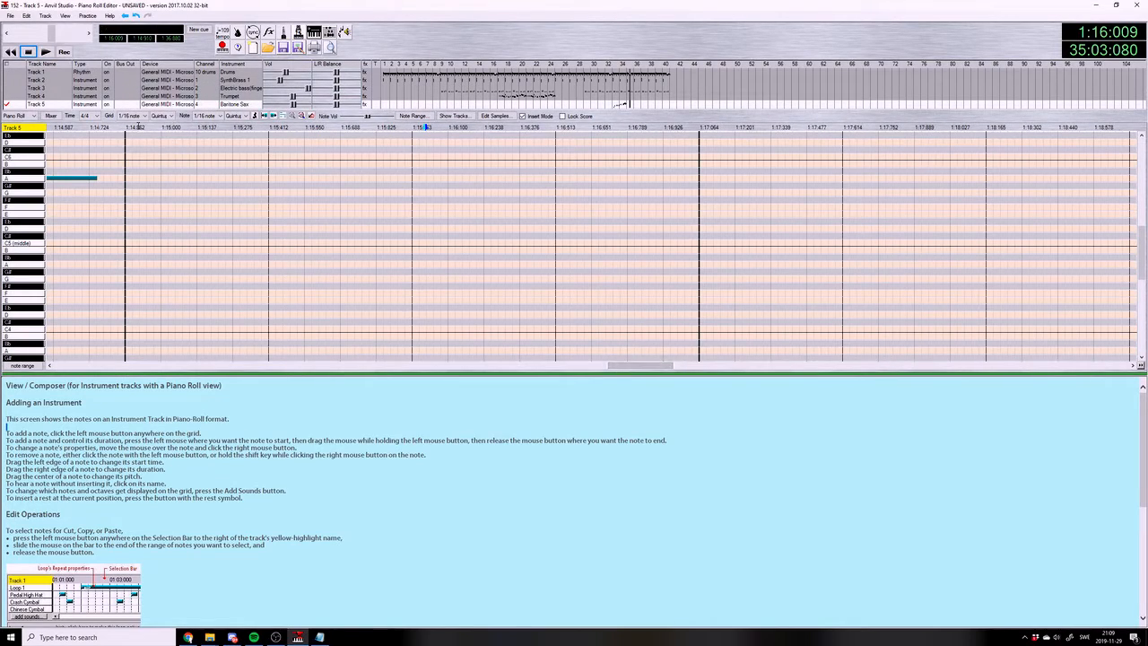
pyautogui.click(130, 126)
pyautogui.click(42, 55)
pyautogui.click(29, 52)
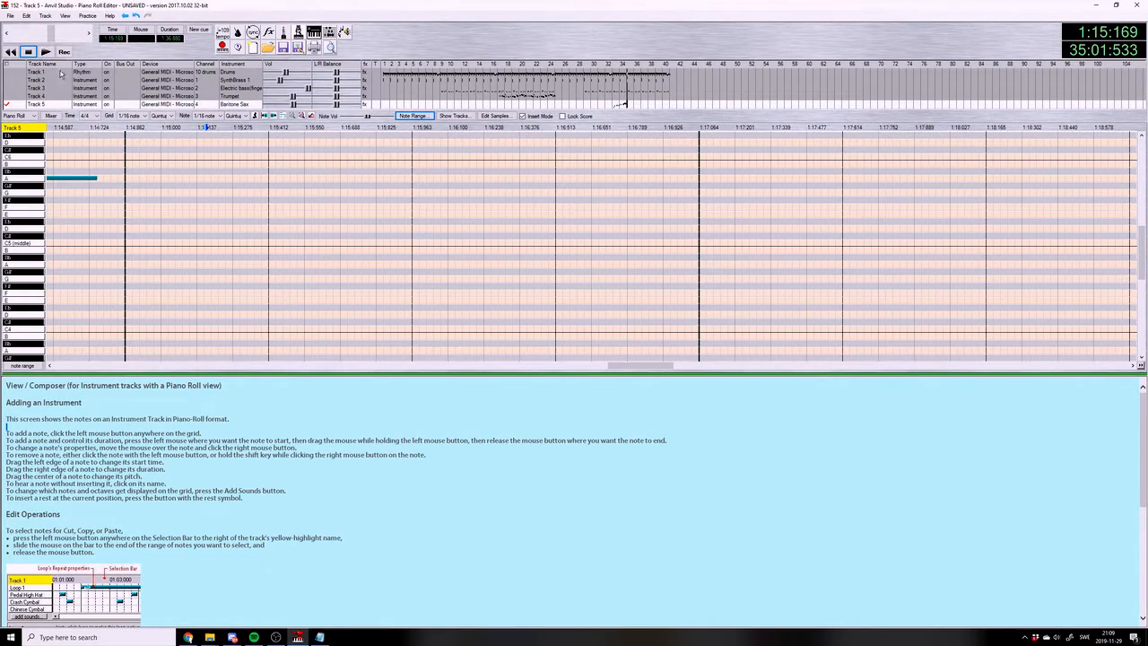
pyautogui.click(319, 636)
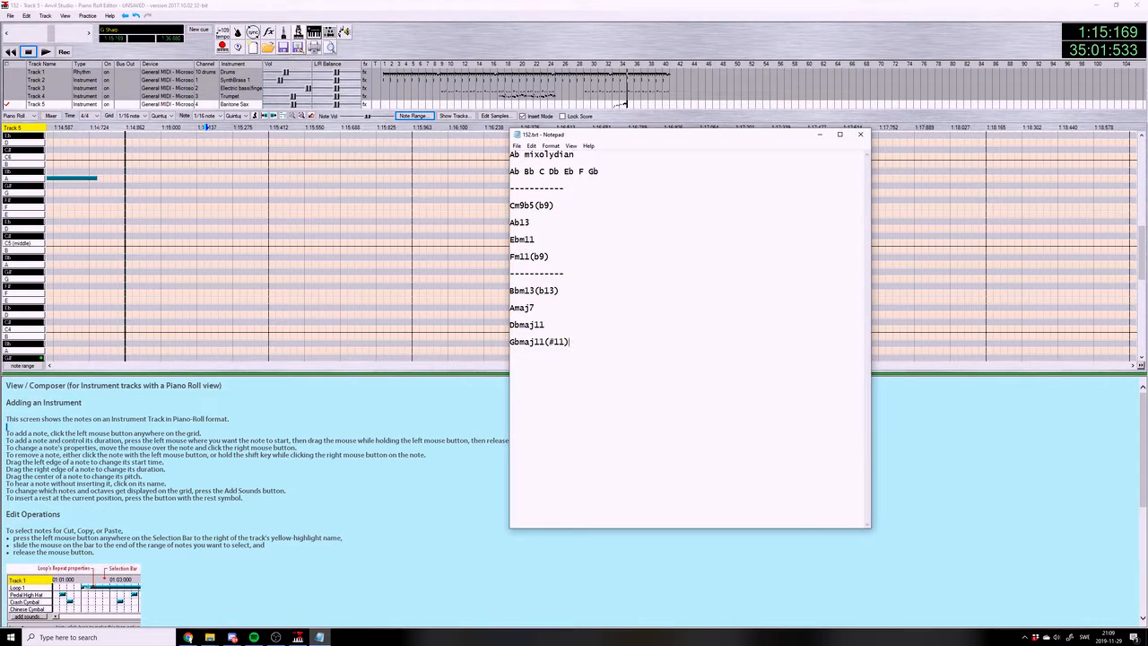
pyautogui.click(319, 637)
pyautogui.click(175, 276)
# Add a run of 1/4 quintuplet notes A4, Bb4 and three C5 from beat 1 of measure 35, and play it back
pyautogui.click(206, 115)
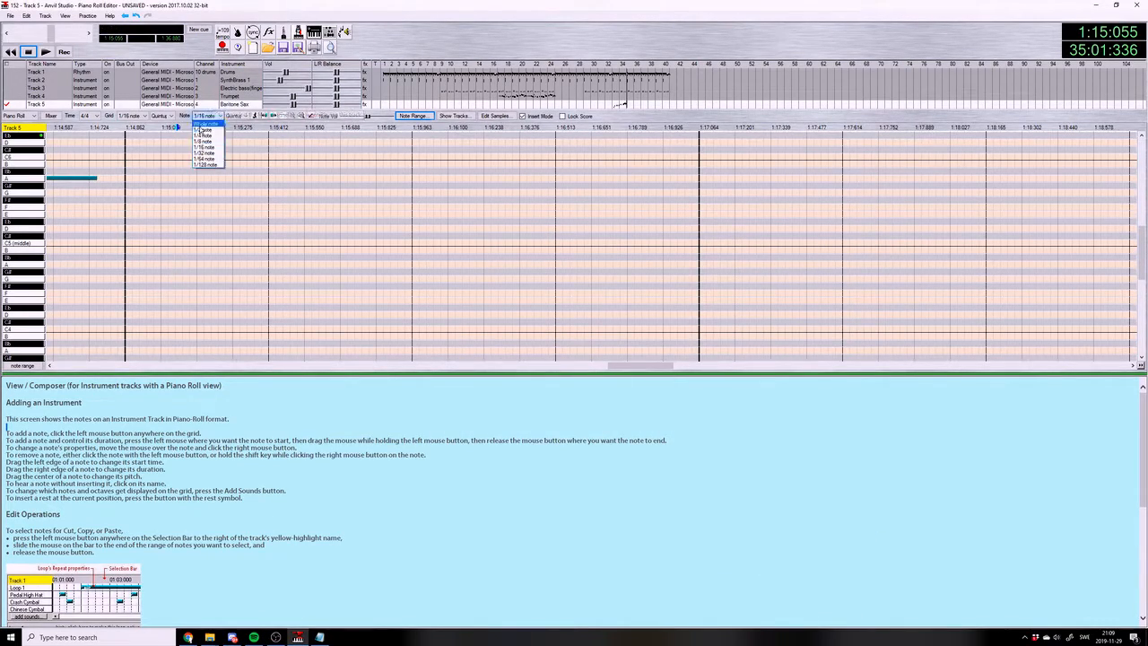
pyautogui.click(202, 141)
pyautogui.click(138, 266)
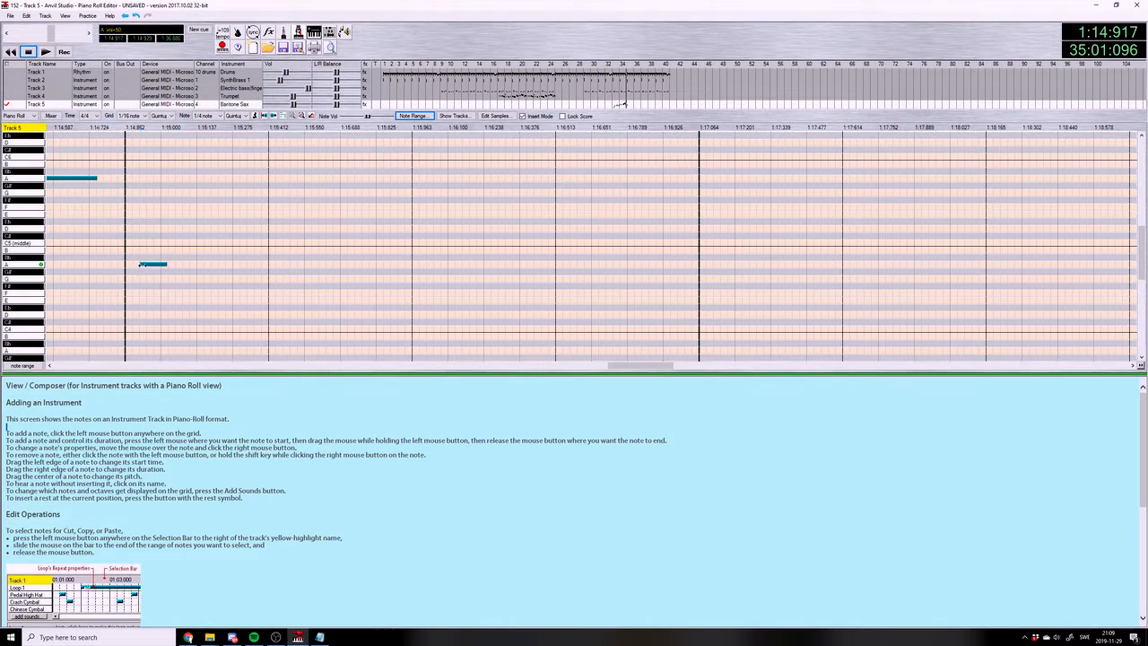
pyautogui.click(150, 264)
pyautogui.click(178, 258)
pyautogui.click(206, 242)
pyautogui.moveTo(232, 242); pyautogui.dragTo(262, 242)
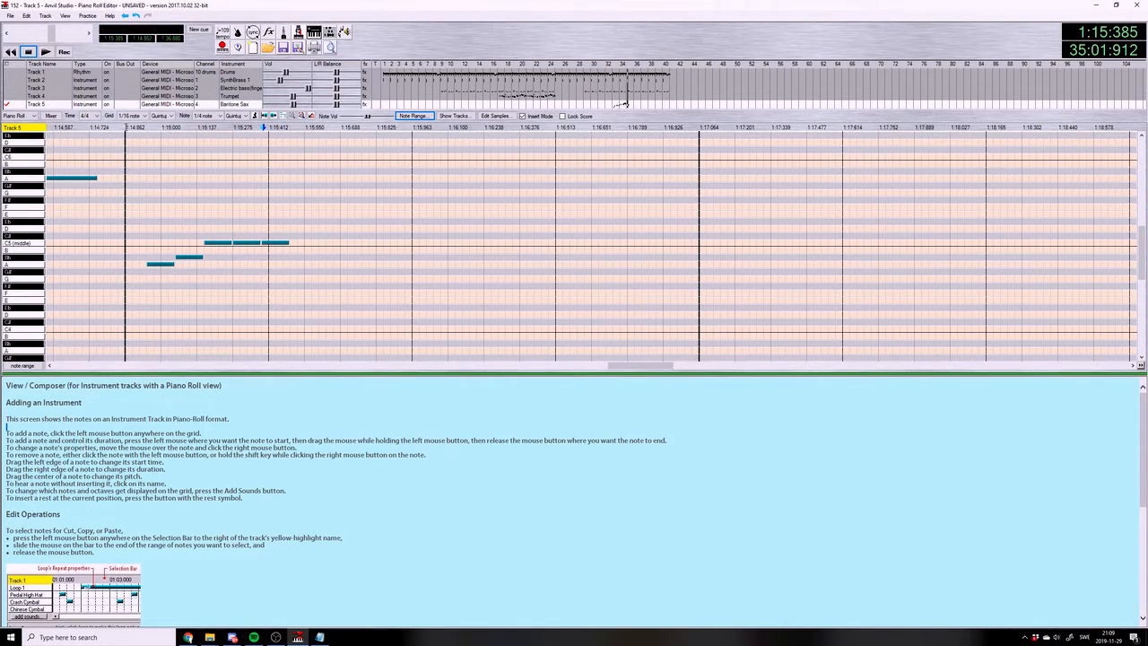
pyautogui.click(126, 128)
pyautogui.click(46, 52)
pyautogui.click(28, 52)
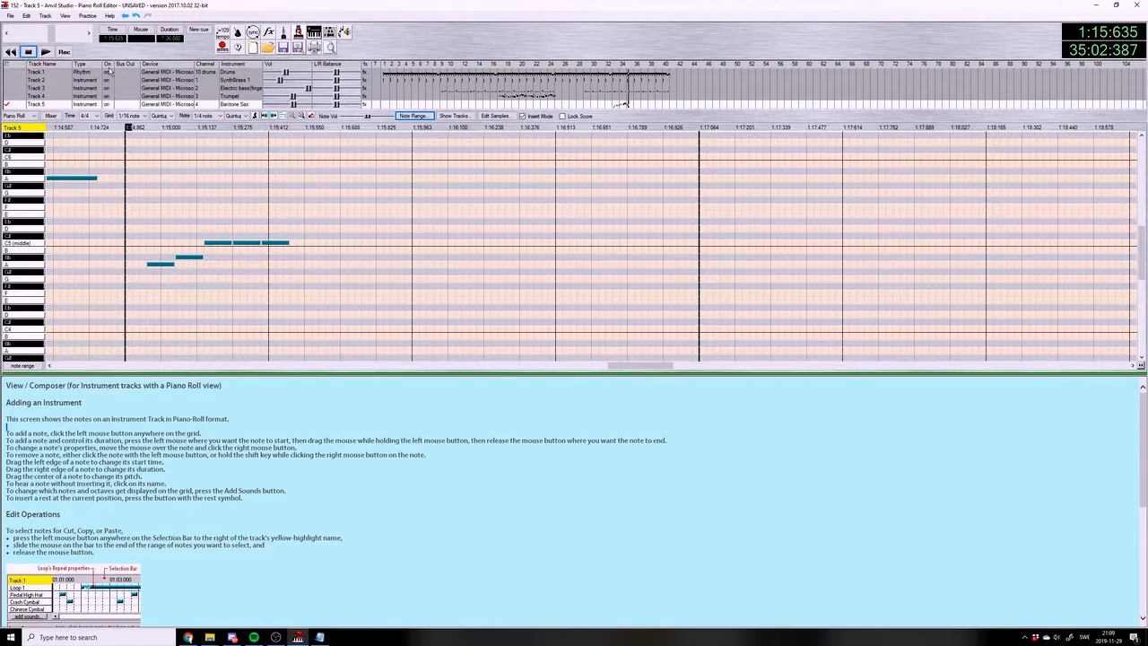
# Return the note type and the grid type to Single
pyautogui.click(220, 117)
pyautogui.click(232, 117)
pyautogui.click(235, 118)
pyautogui.click(235, 124)
pyautogui.click(160, 117)
pyautogui.click(159, 124)
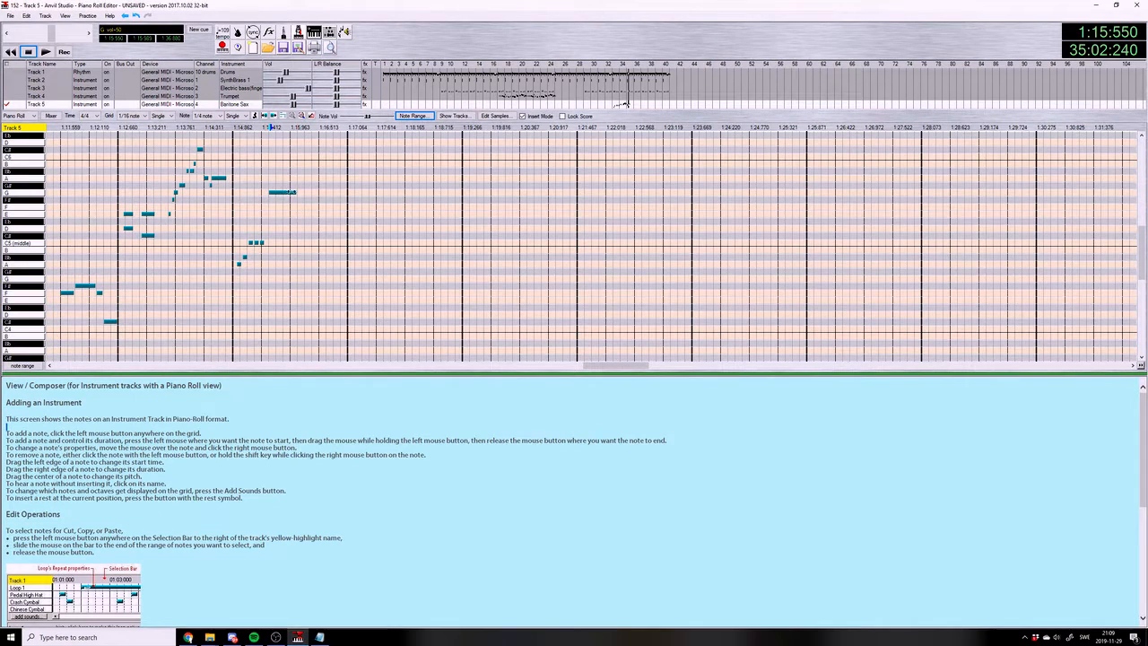
# Continue measure 35 with G5 and a short D6 in beat 2, C#6 and a short F5 in beat 3, and F#5 on beat 4
pyautogui.click(289, 143)
pyautogui.scroll(2, 297, 157)
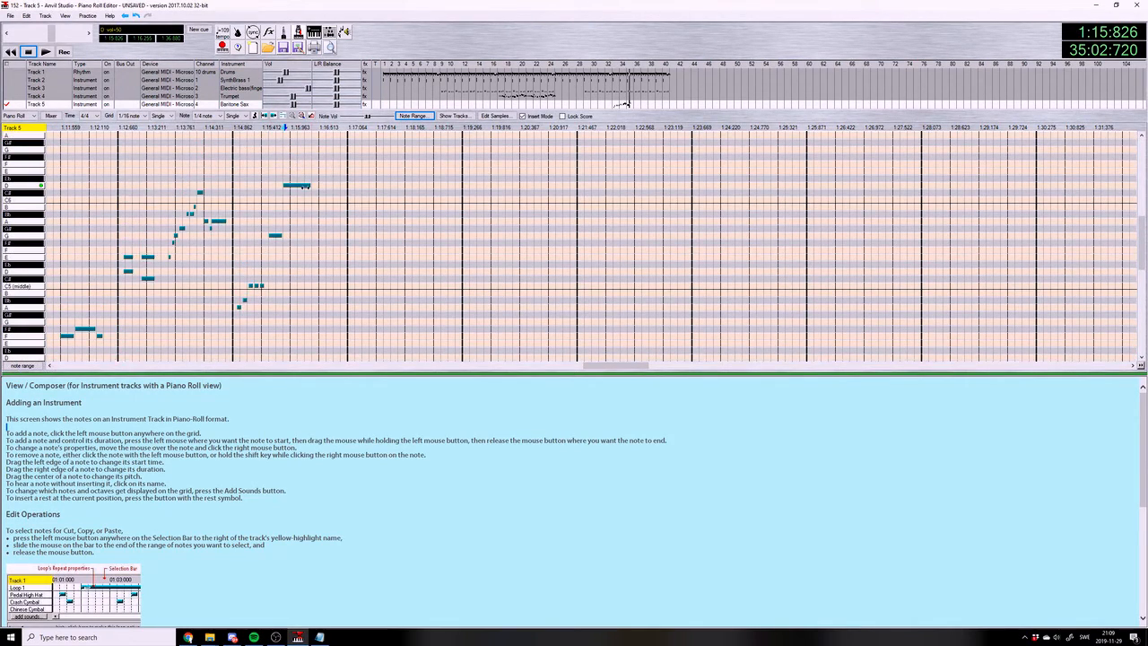
pyautogui.click(290, 191)
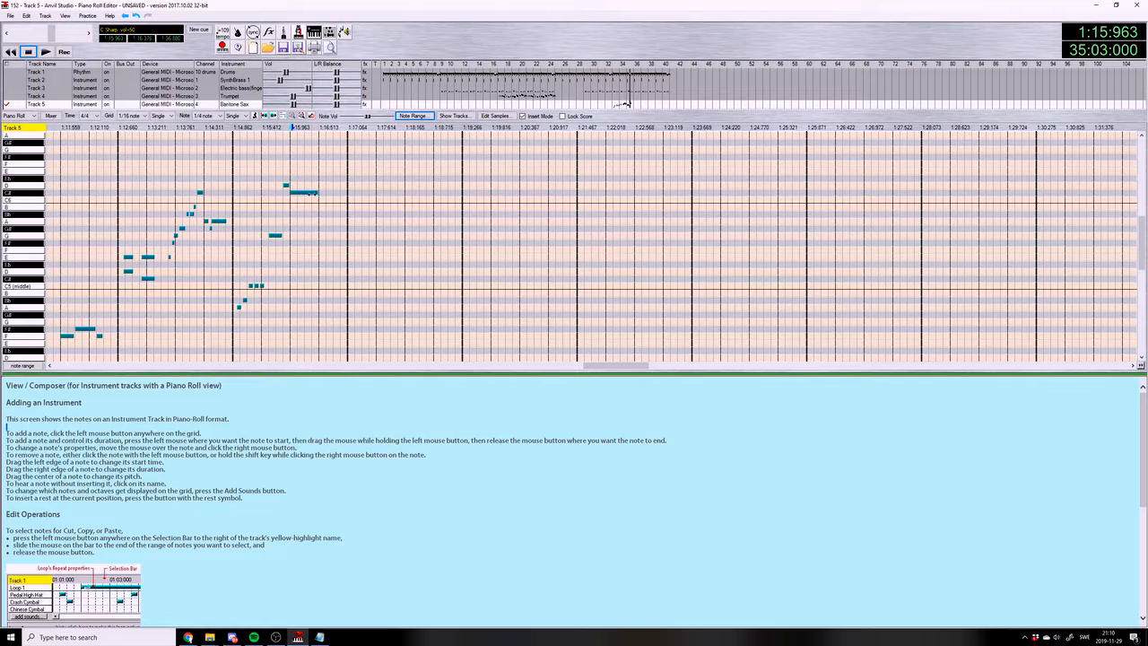
pyautogui.click(313, 250)
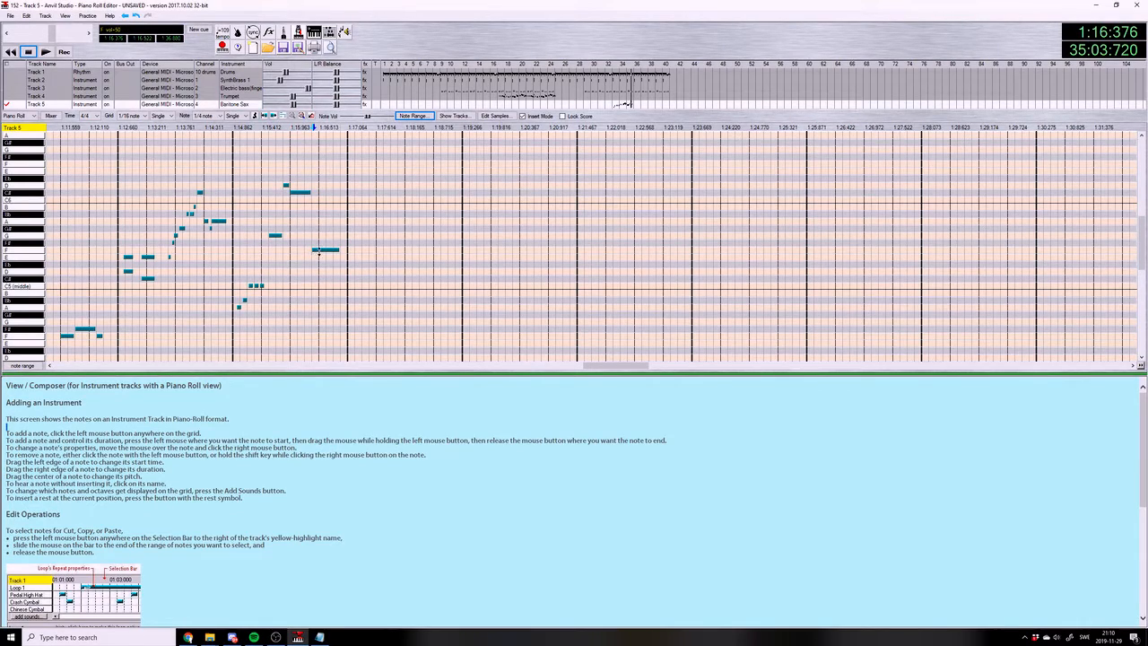
pyautogui.click(321, 243)
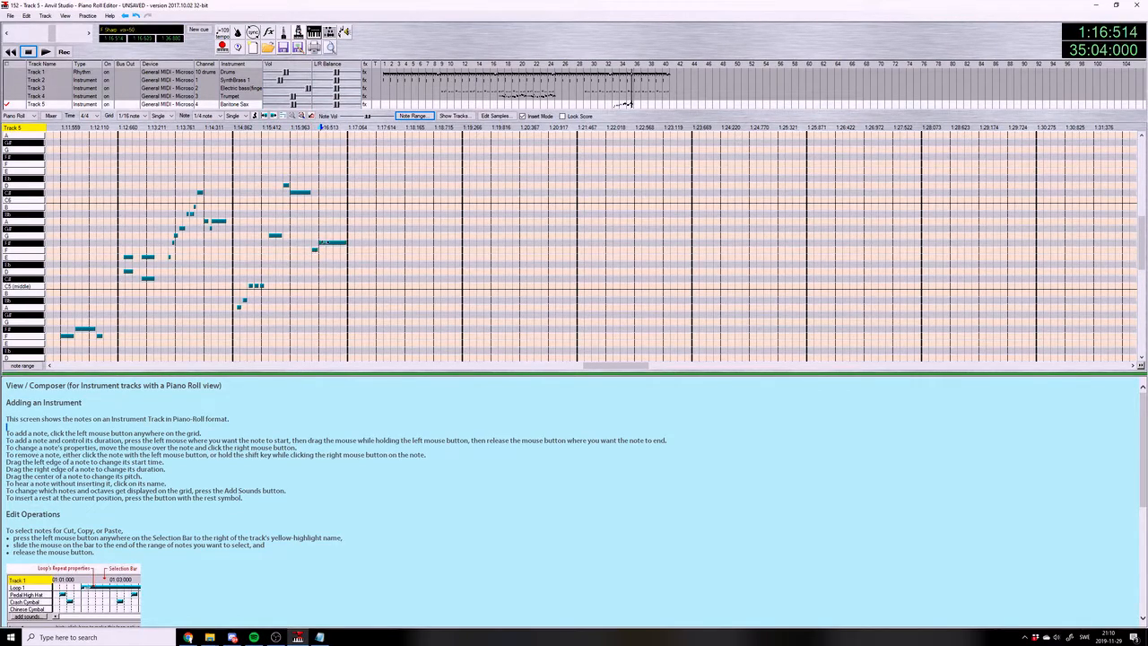
# Add a short A6 just after the start of measure 35 and play the saxophone phrase from that measure
pyautogui.click(241, 134)
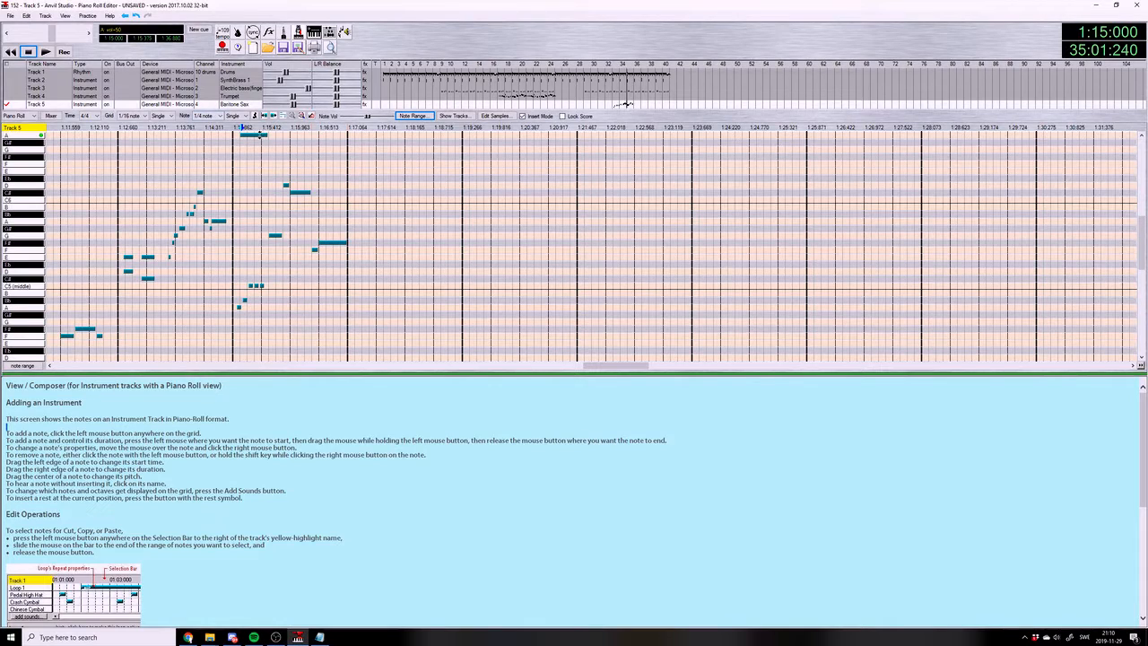
pyautogui.click(240, 128)
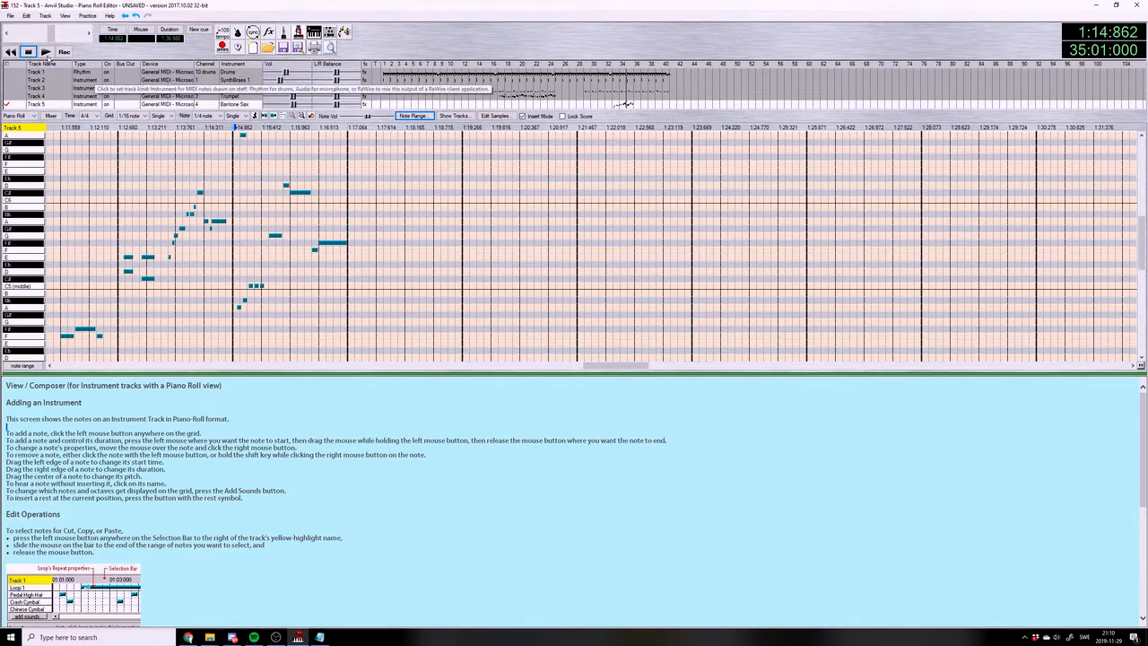
pyautogui.click(46, 52)
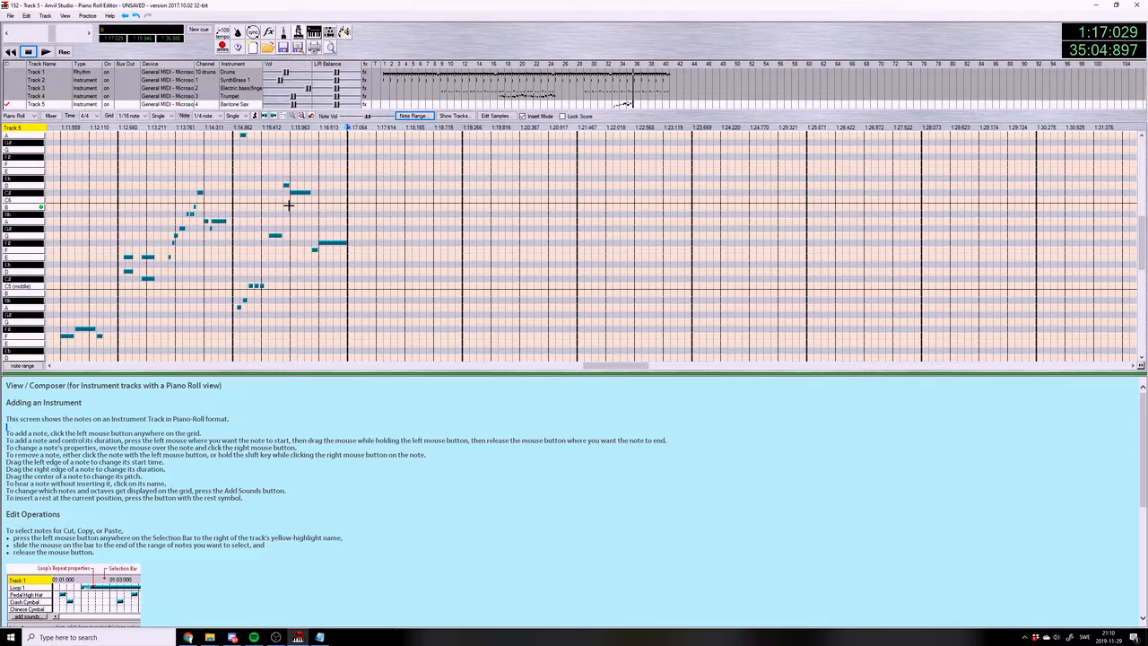
# Add an F5 quarter note at the start of measure 36, check the chord list and listen to the following beat
pyautogui.click(366, 249)
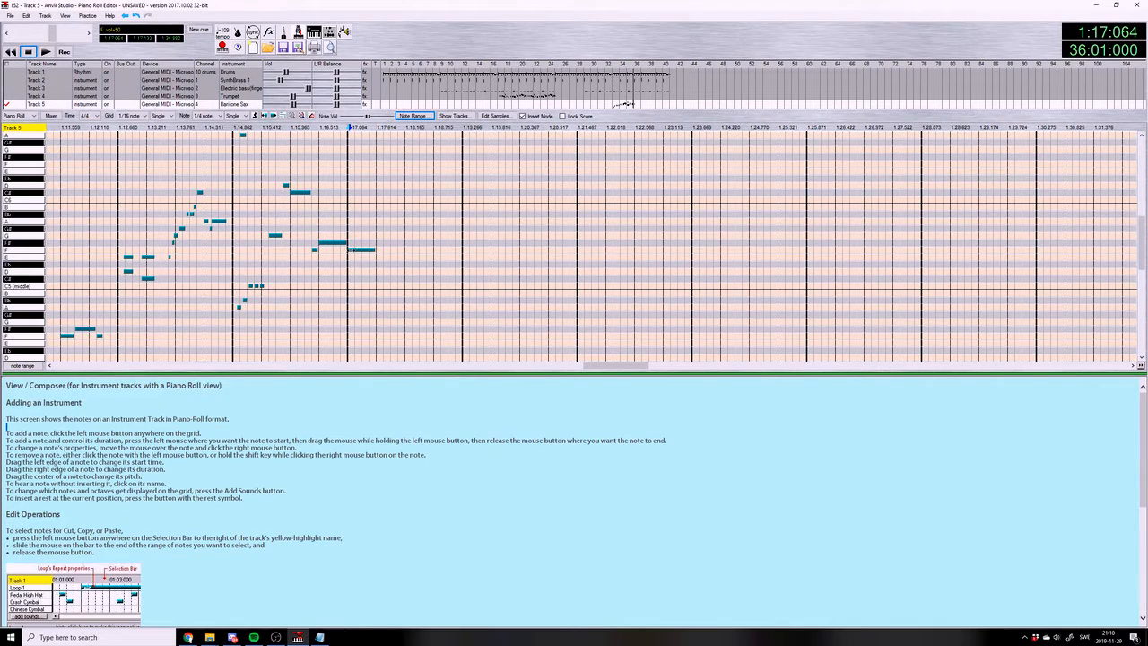
pyautogui.click(318, 637)
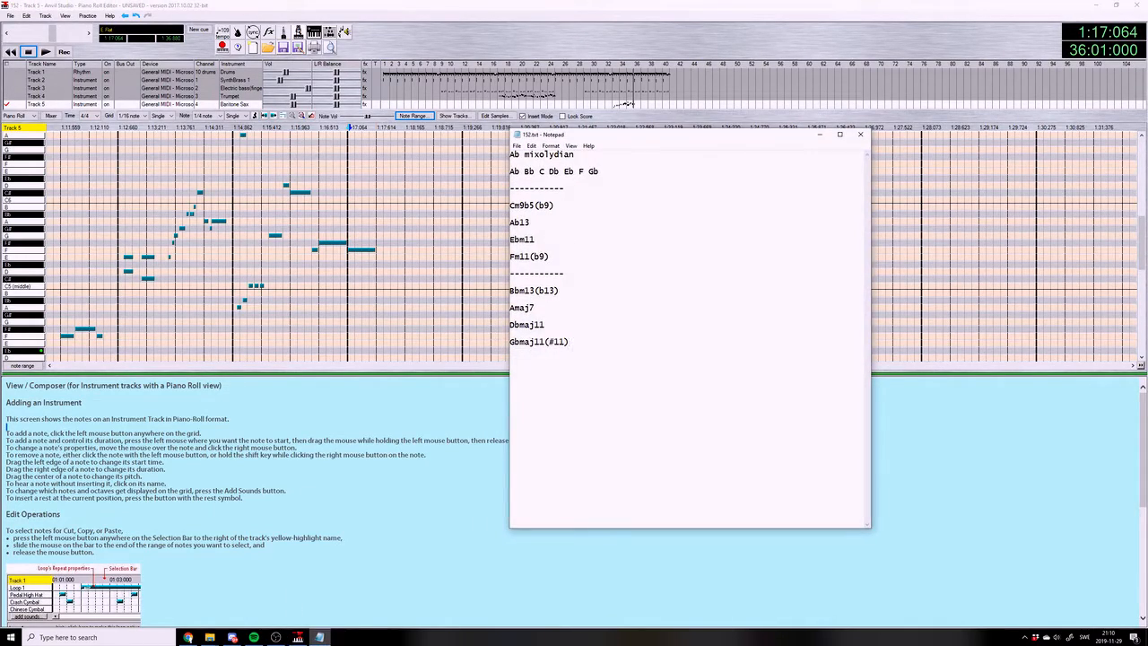
pyautogui.click(399, 315)
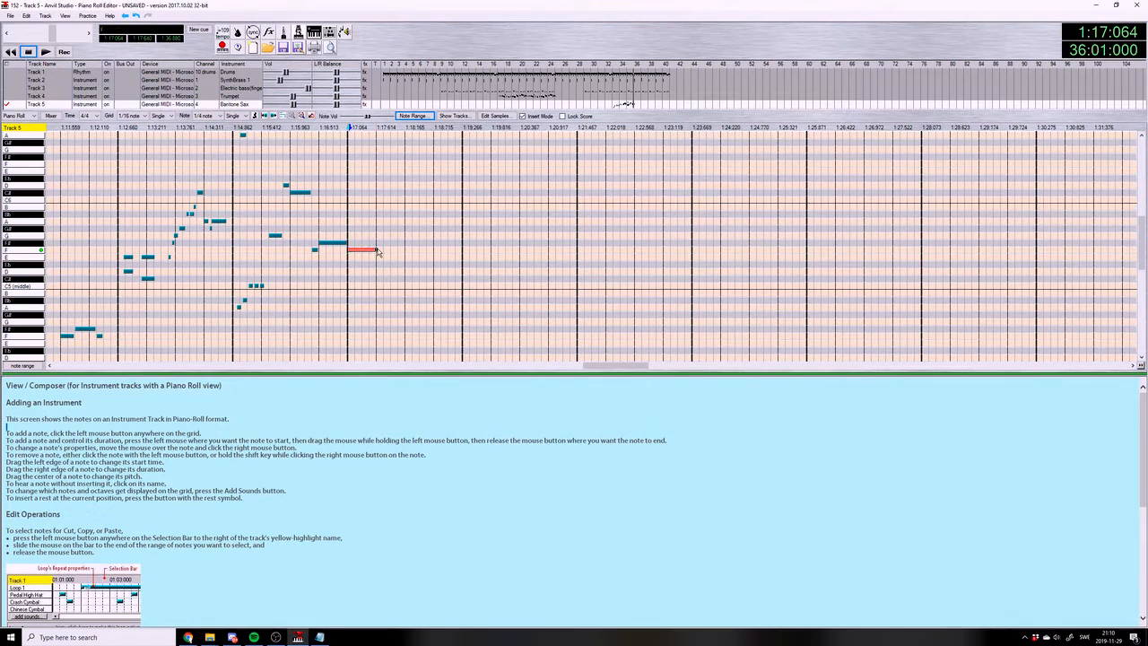
pyautogui.click(375, 127)
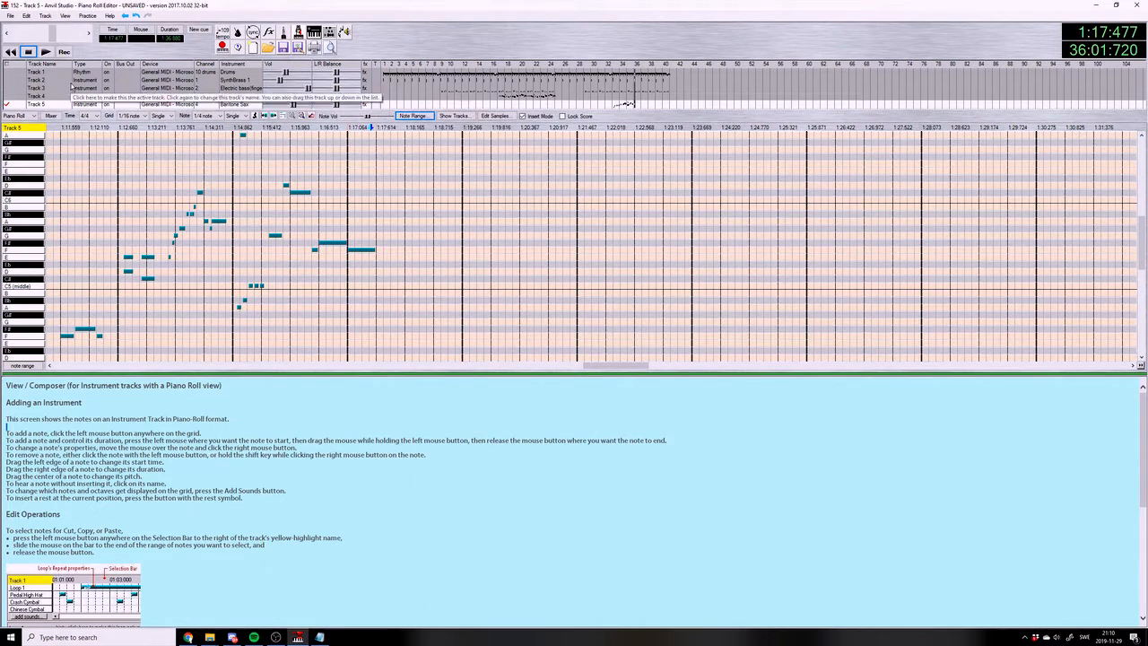
pyautogui.click(46, 52)
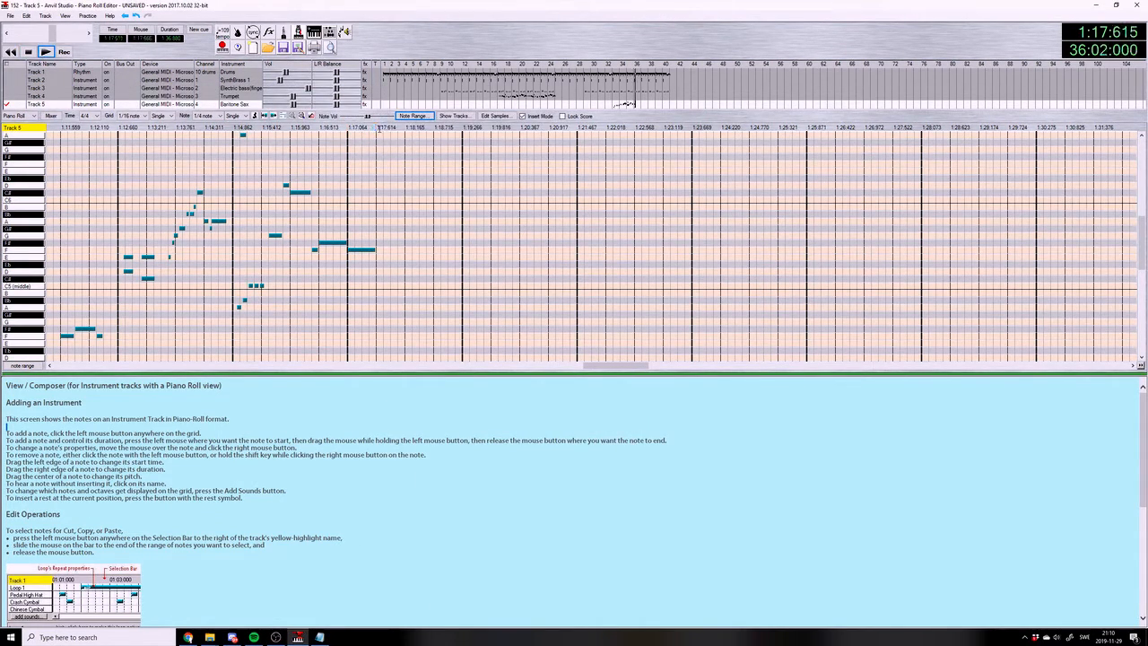
# Set the note and grid type to Triplet and place three 1/4 triplet F5 notes in beat 2 of measure 36
pyautogui.click(235, 116)
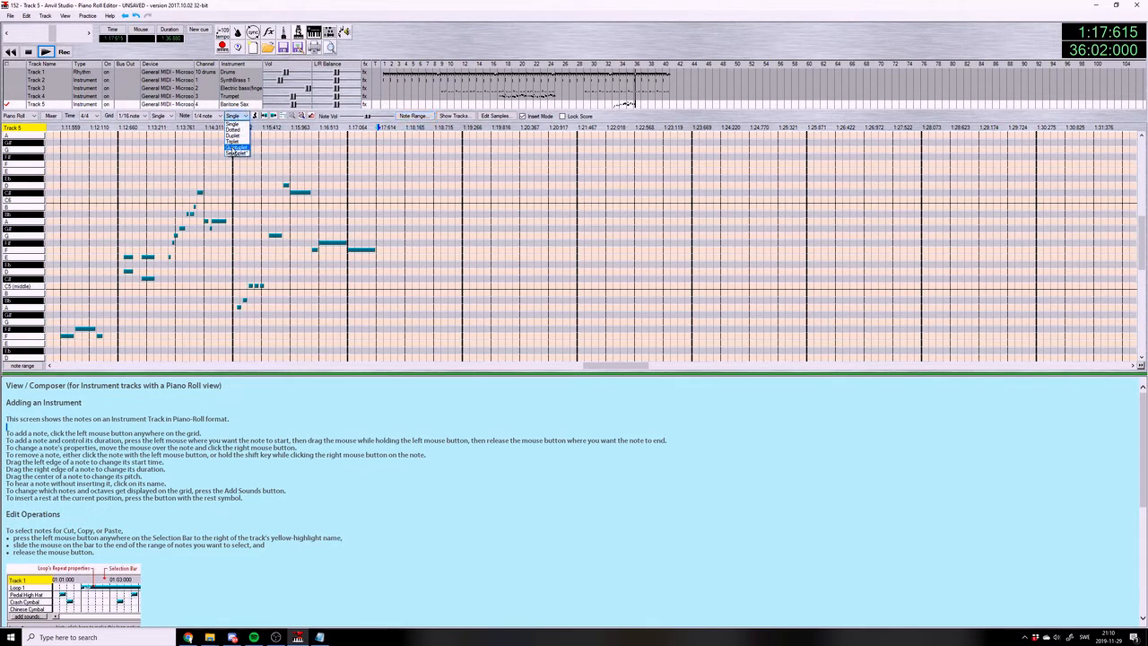
pyautogui.click(235, 136)
pyautogui.click(202, 116)
pyautogui.click(204, 120)
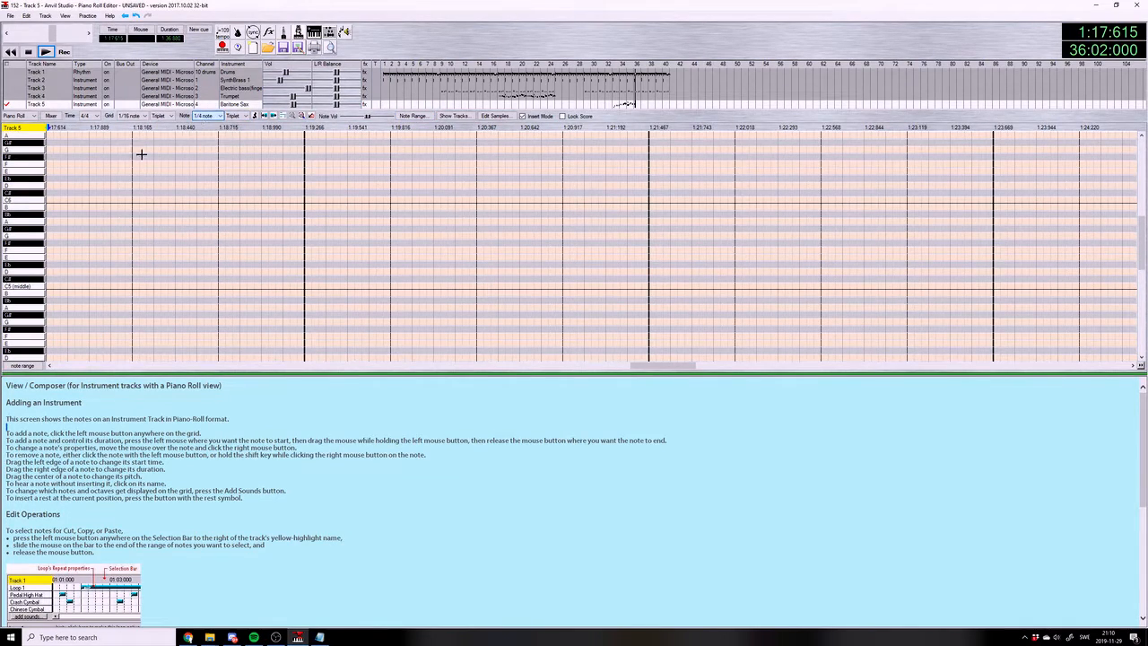
pyautogui.click(49, 249)
pyautogui.moveTo(104, 247); pyautogui.dragTo(131, 248)
# Switch the note and grid types back to Single and set the note length to 1/8
pyautogui.click(208, 116)
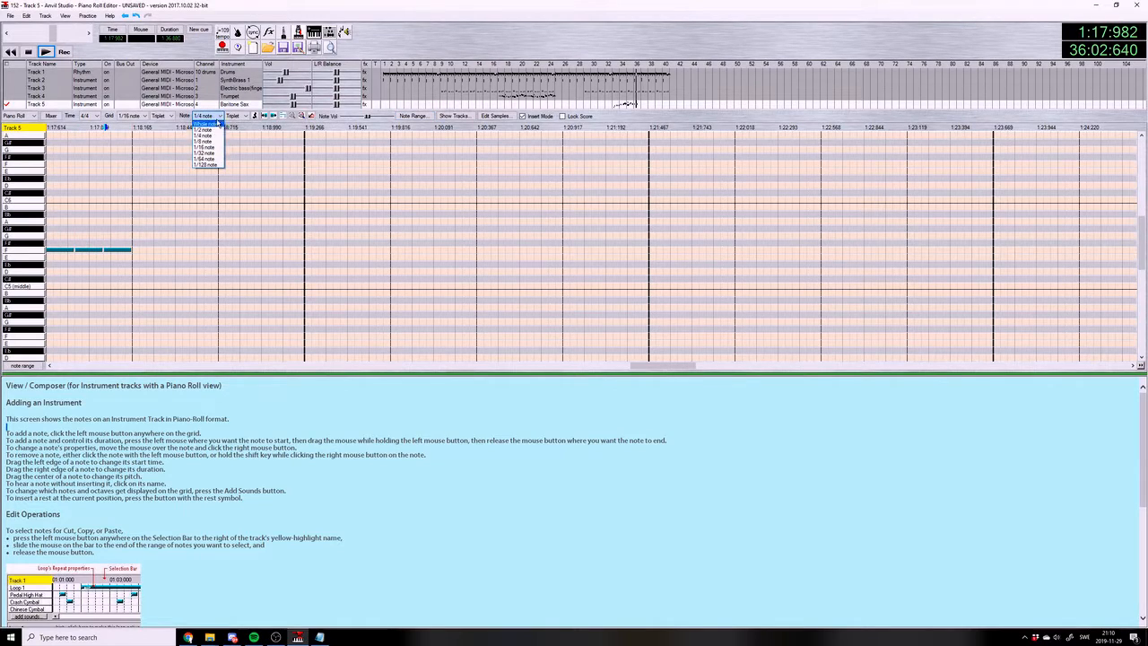
pyautogui.click(220, 117)
pyautogui.click(244, 116)
pyautogui.click(241, 124)
pyautogui.click(171, 117)
pyautogui.click(168, 124)
pyautogui.click(209, 117)
pyautogui.click(207, 143)
pyautogui.moveTo(637, 367); pyautogui.dragTo(599, 370)
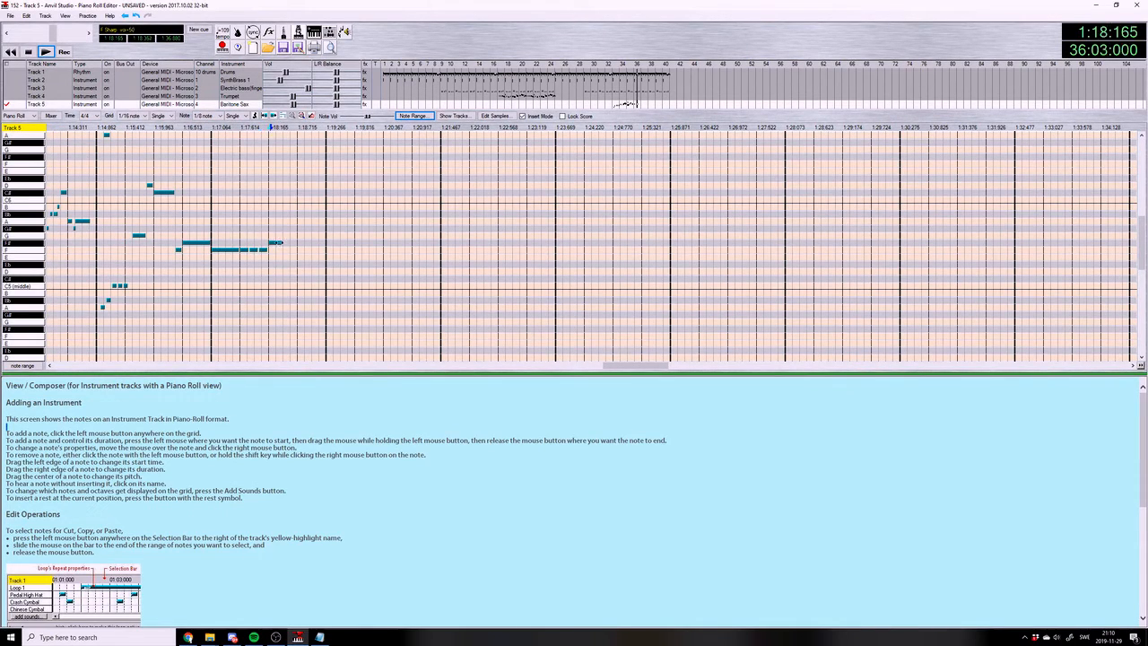
# Add stacked G#5 and Bb5 notes at 36:03:240, just after the short F#5 in measure 36
pyautogui.click(282, 228)
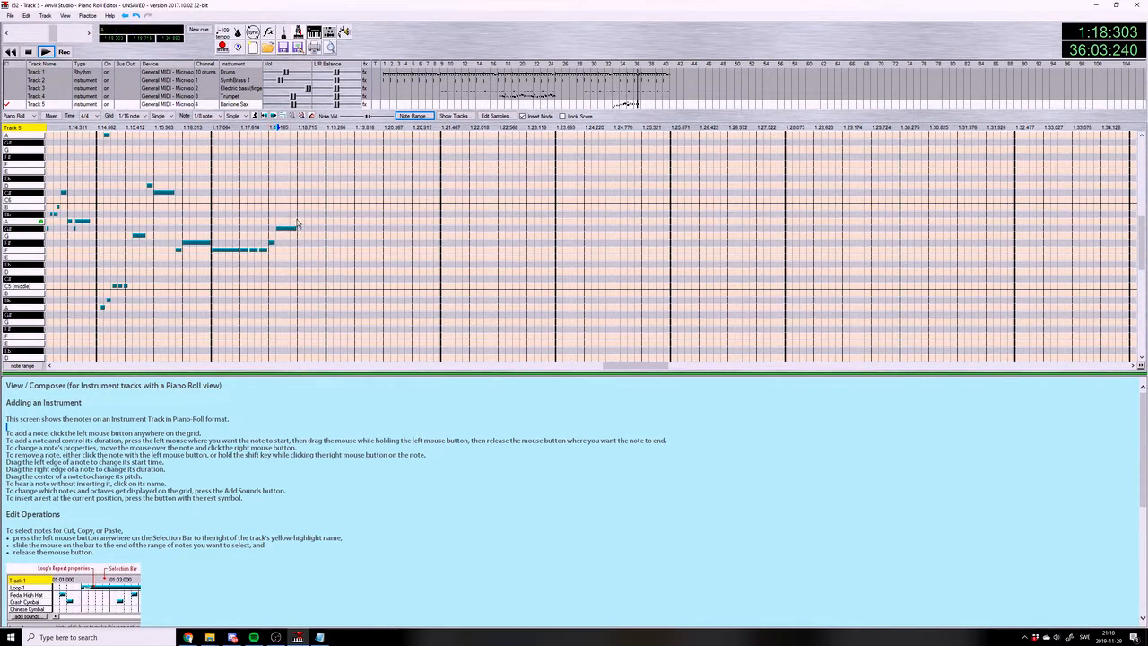
pyautogui.click(296, 221)
pyautogui.click(281, 214)
pyautogui.moveTo(298, 216); pyautogui.dragTo(299, 214)
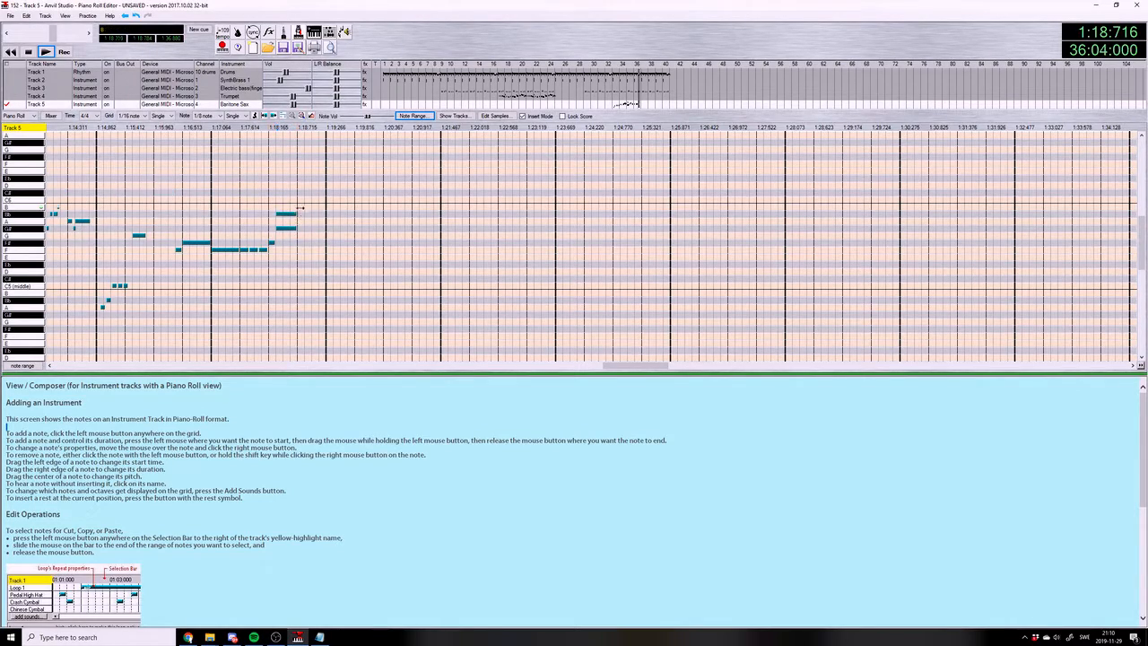
pyautogui.click(309, 214)
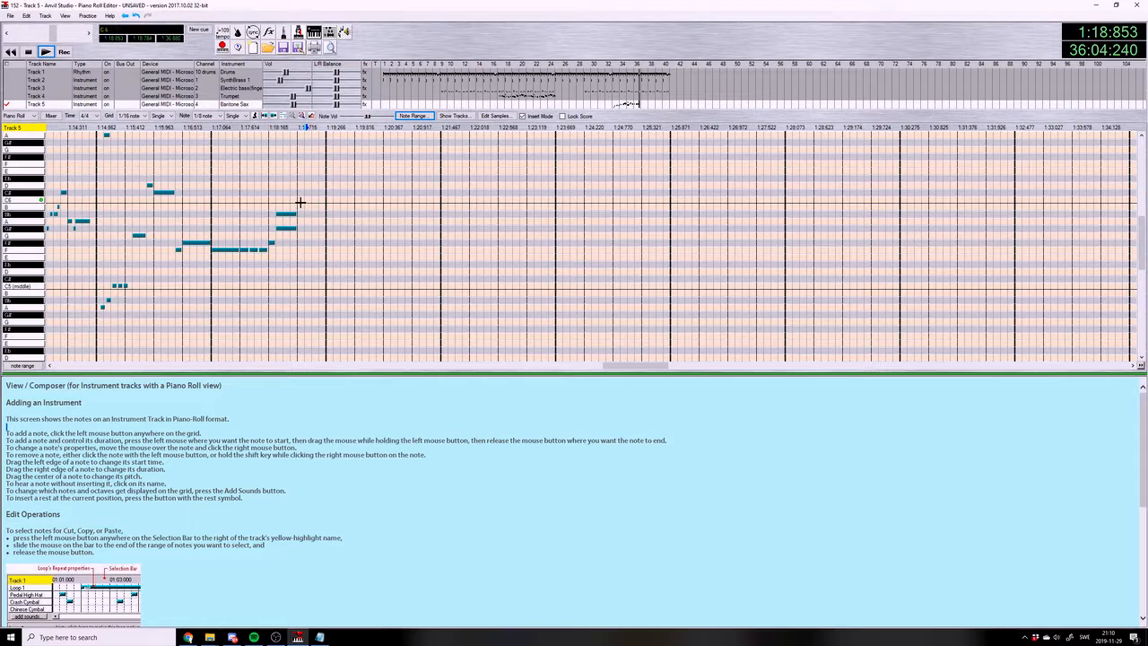
pyautogui.hotkey('ctrl', 'z')
# Set the note length to 1/64, start the G#5 and Bb5 pair slightly earlier and trim its end within beat 3 of measure 36
pyautogui.click(207, 116)
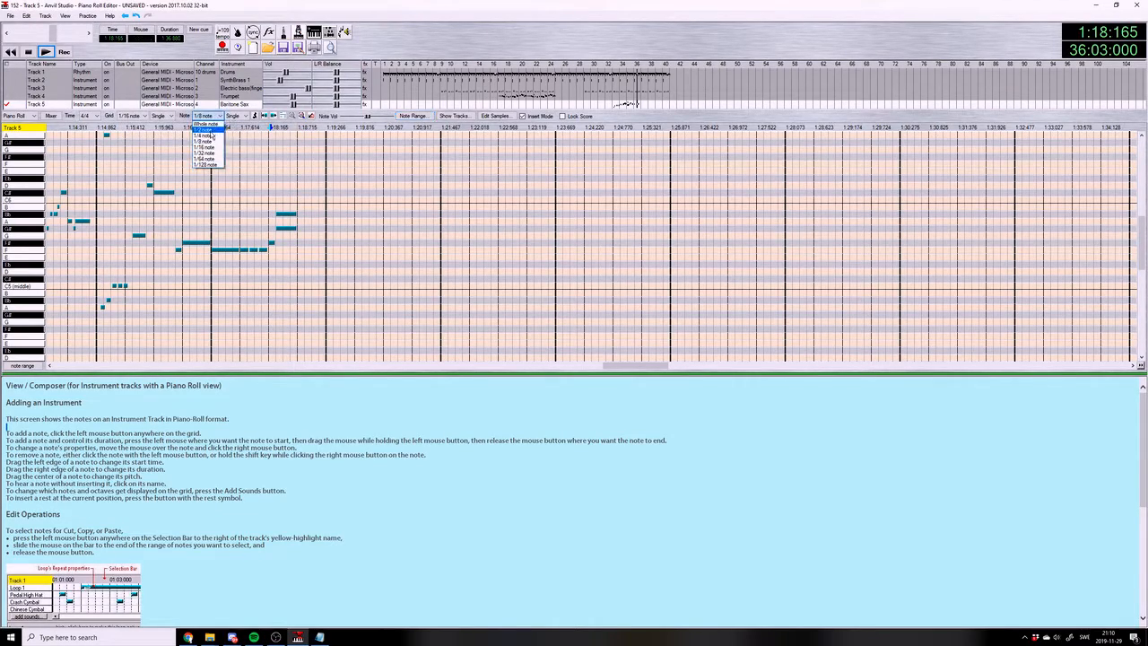
pyautogui.click(204, 159)
pyautogui.moveTo(636, 367); pyautogui.dragTo(628, 368)
pyautogui.moveTo(224, 243); pyautogui.dragTo(219, 229)
pyautogui.moveTo(304, 229)
pyautogui.mouseDown()
pyautogui.moveTo(289, 229)
pyautogui.moveTo(289, 215)
pyautogui.mouseUp()
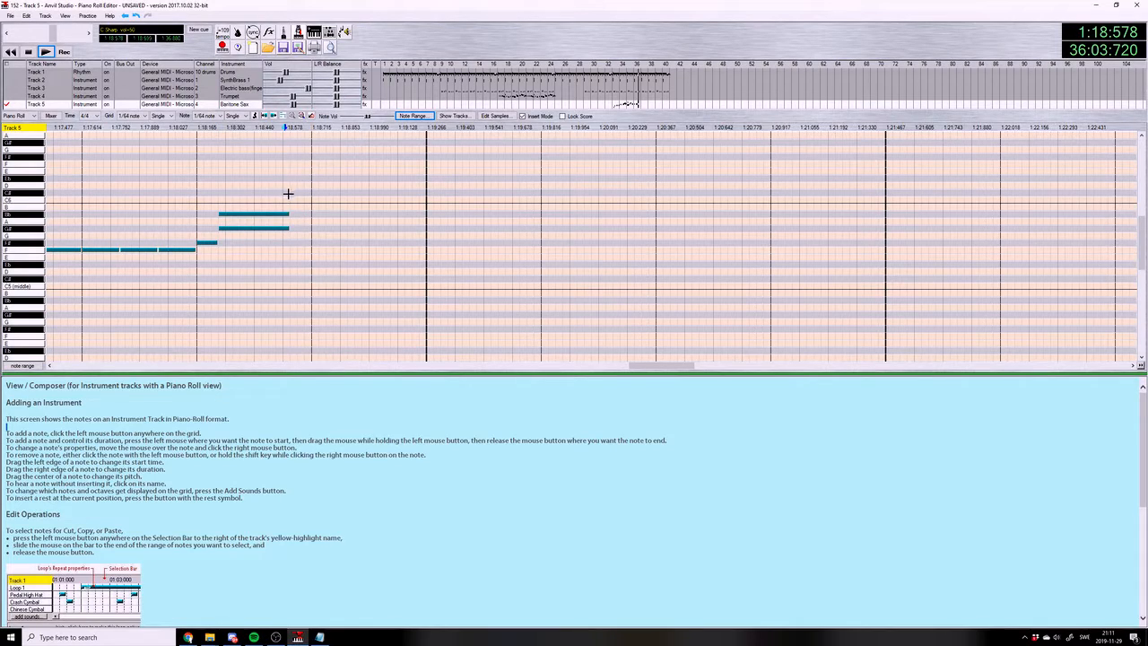
# Add a run of short 1/64 C6 notes closing with a longer C6 to the end of measure 36, and play from beat 3
pyautogui.click(307, 199)
pyautogui.click(321, 199)
pyautogui.click(328, 199)
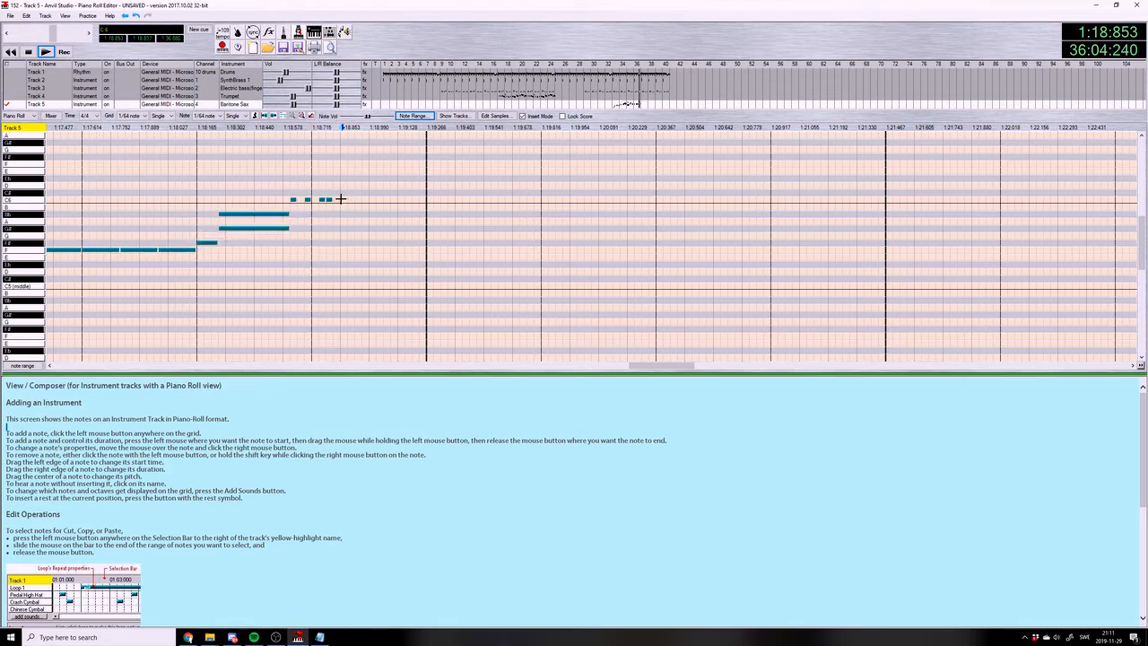
pyautogui.click(358, 200)
pyautogui.click(372, 200)
pyautogui.moveTo(377, 204); pyautogui.dragTo(427, 201)
pyautogui.click(199, 129)
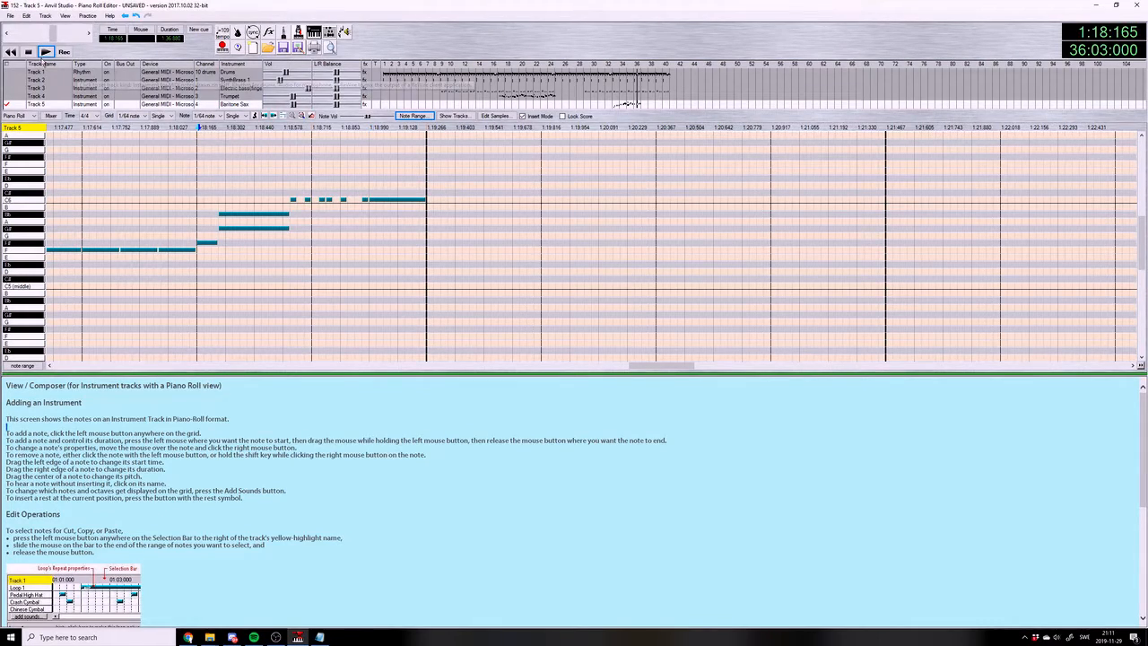
pyautogui.click(46, 52)
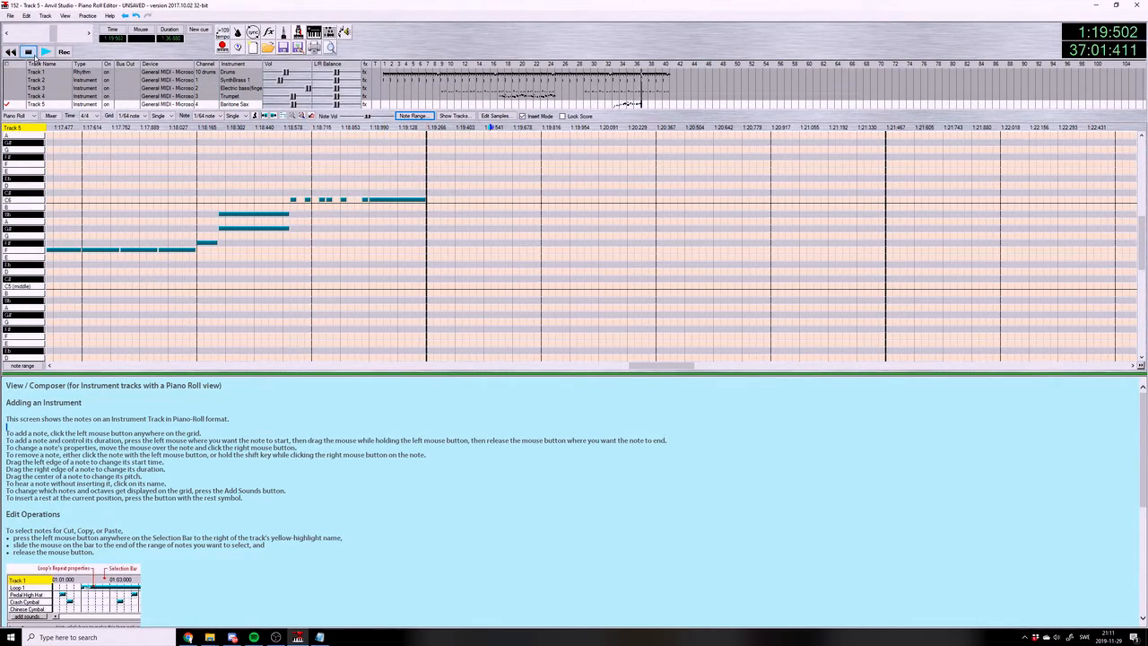
# Set the note length and grid back to 1/16 and save the song
pyautogui.click(208, 116)
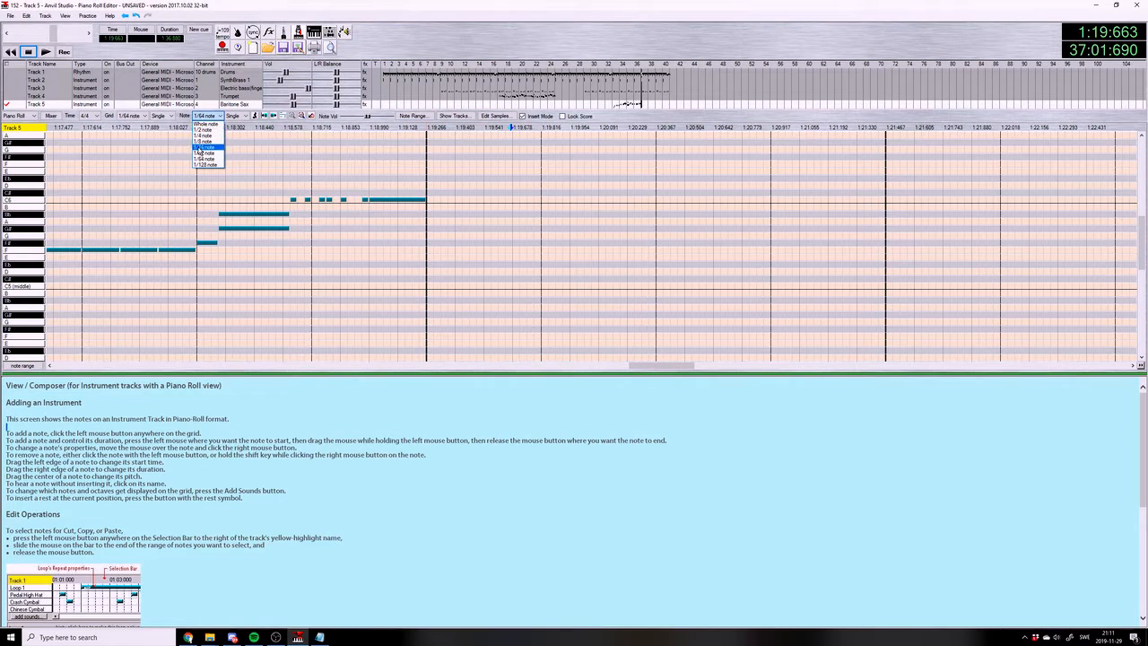
pyautogui.click(204, 147)
pyautogui.click(130, 116)
pyautogui.click(128, 147)
pyautogui.click(10, 16)
pyautogui.click(40, 70)
# Copy the saxophone phrase from measures 33 to 36, paste it at the start of measure 37 and play the solo
pyautogui.moveTo(665, 368); pyautogui.dragTo(590, 368)
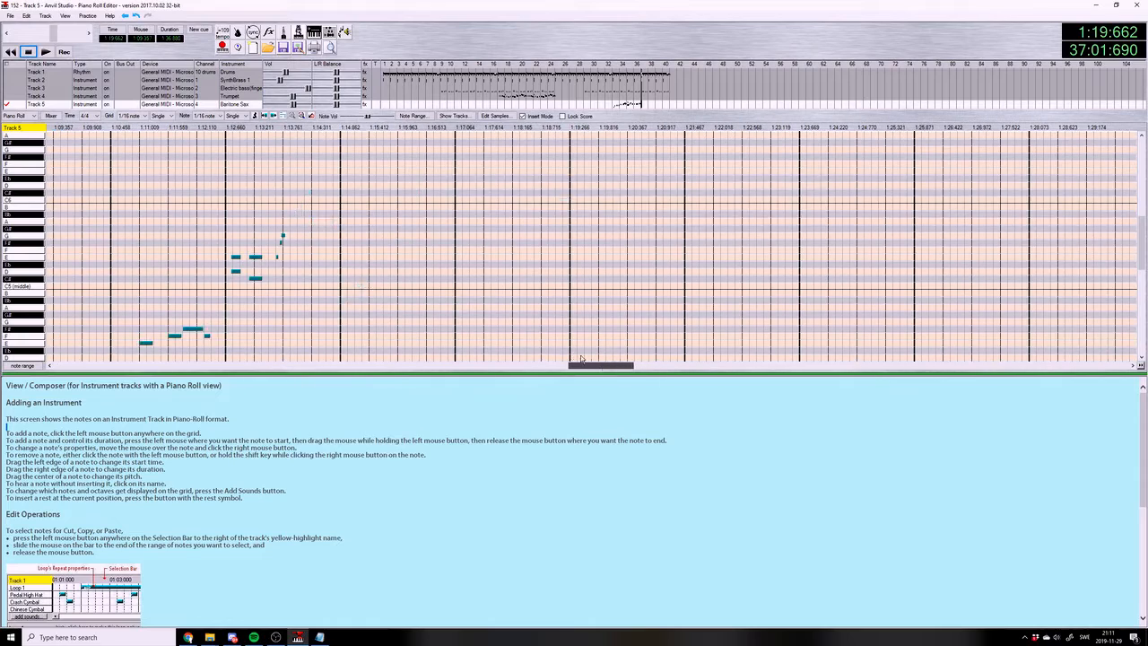
pyautogui.moveTo(115, 130); pyautogui.dragTo(247, 127)
pyautogui.hotkey('ctrl', 'c')
pyautogui.click(580, 128)
pyautogui.hotkey('ctrl', 'v')
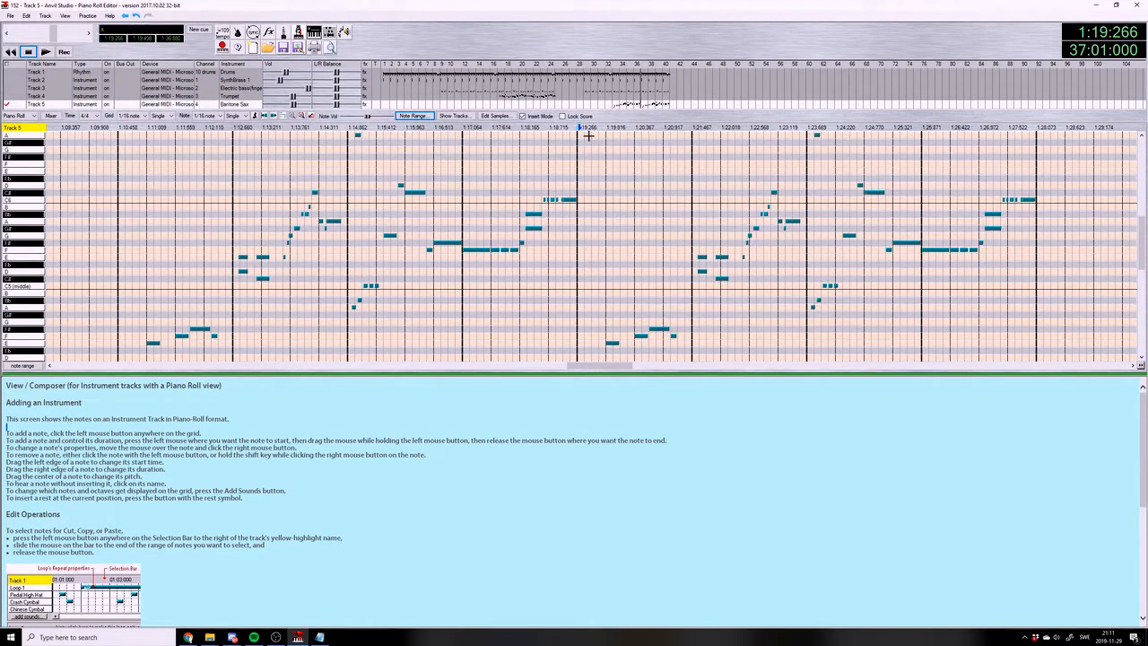
pyautogui.click(47, 51)
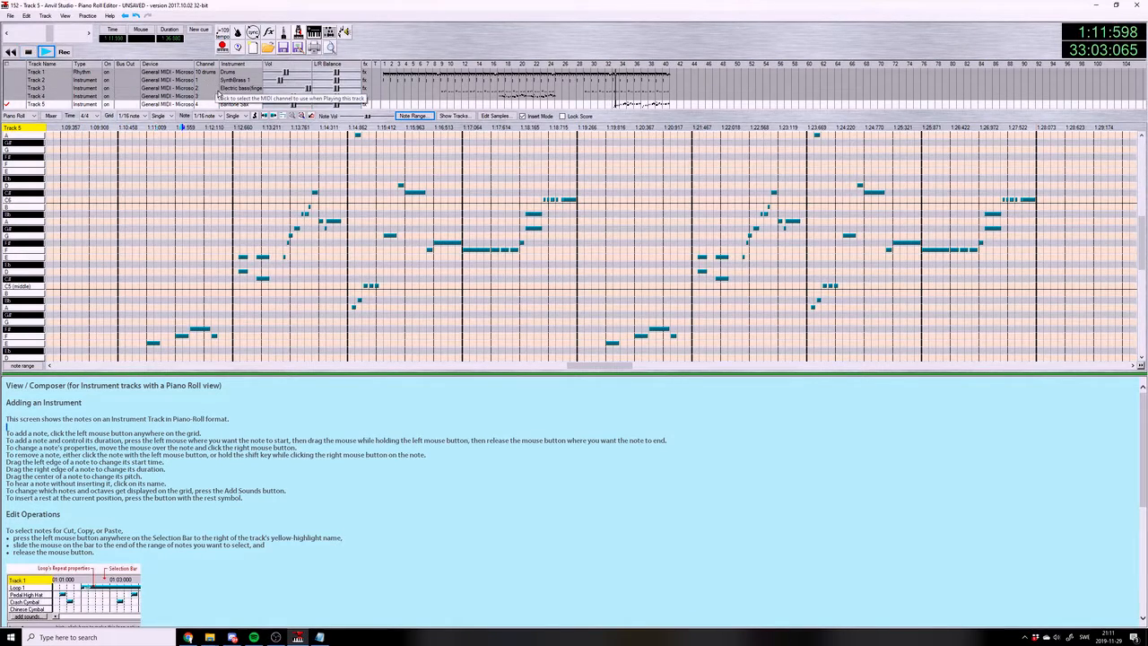
# Save the song and set the playback position to 32:02:240, ahead of the saxophone solo
pyautogui.click(8, 17)
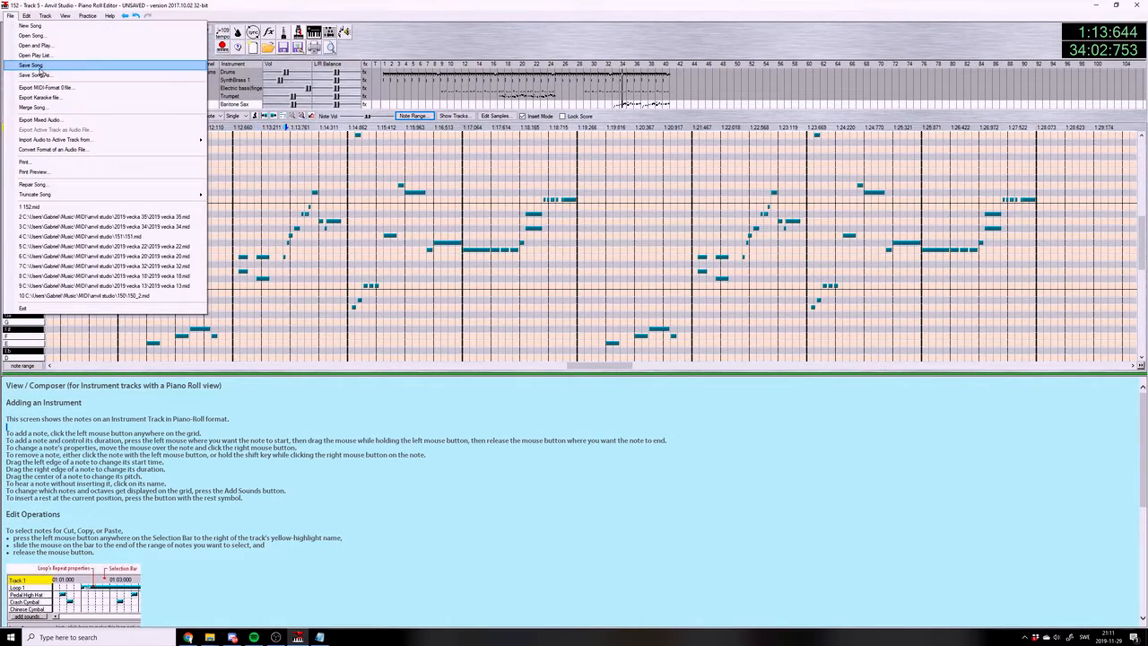
pyautogui.click(35, 65)
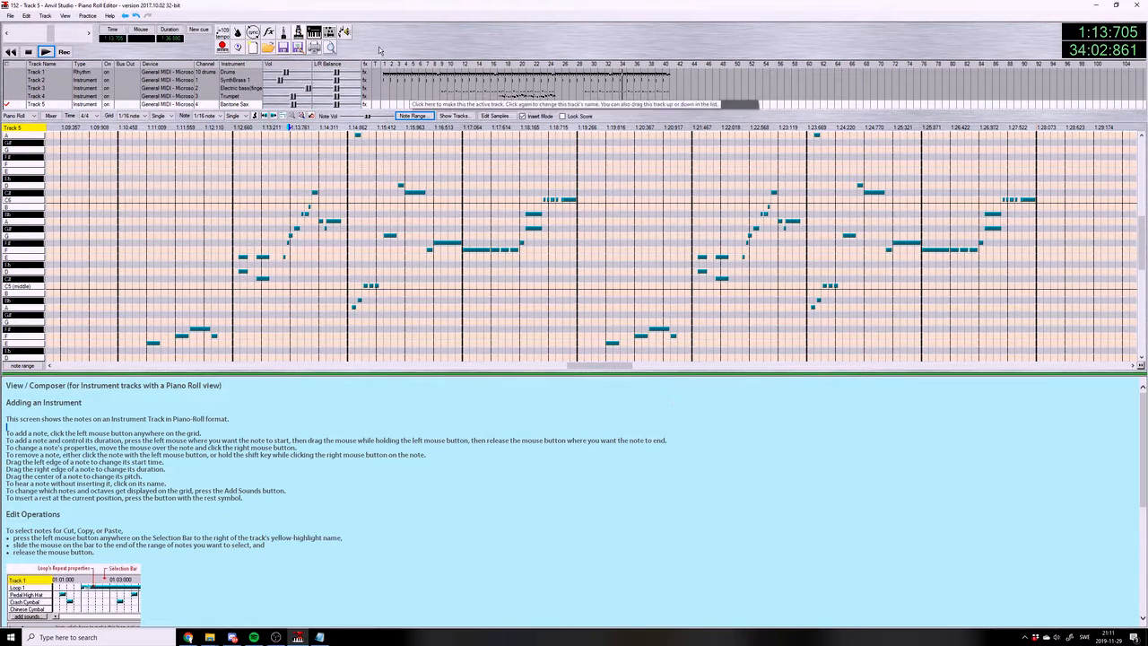
pyautogui.moveTo(612, 365)
pyautogui.mouseDown()
pyautogui.moveTo(598, 363)
pyautogui.moveTo(610, 363)
pyautogui.mouseUp()
pyautogui.click(85, 127)
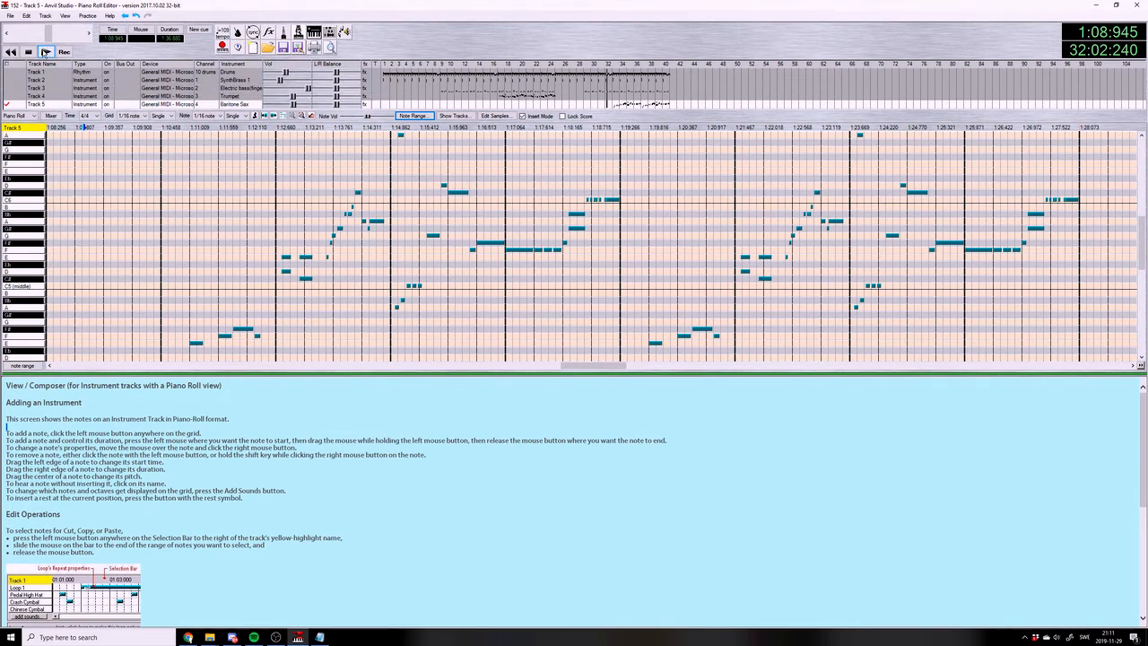
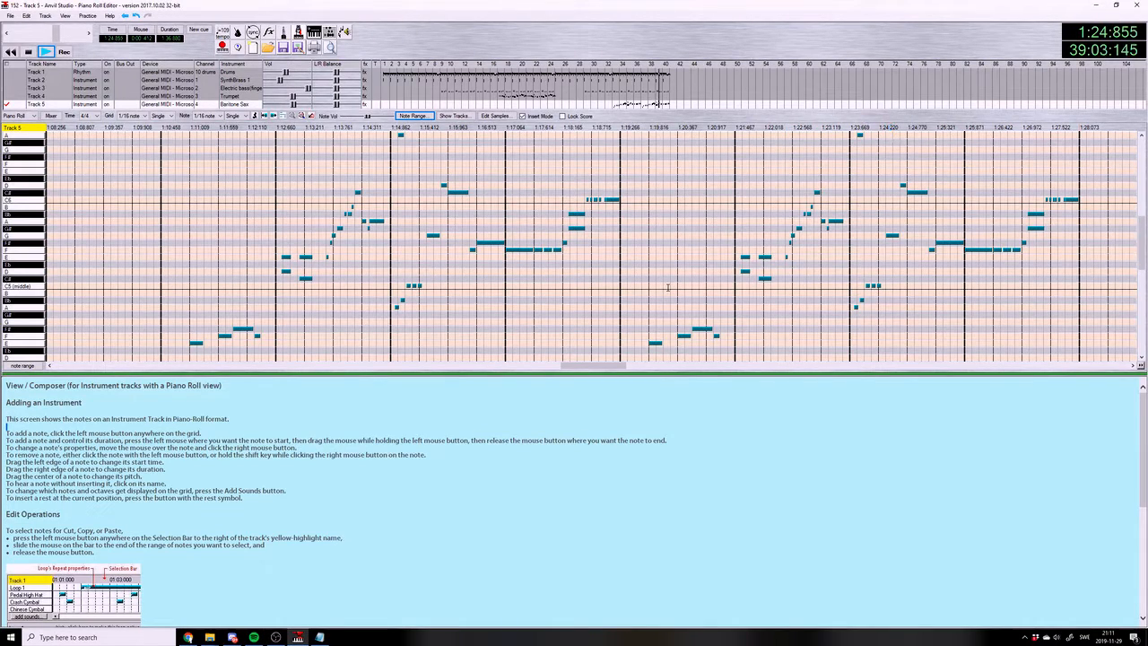
# Save the song and switch from the piano roll to the Mixer view
pyautogui.moveTo(612, 367); pyautogui.dragTo(636, 368)
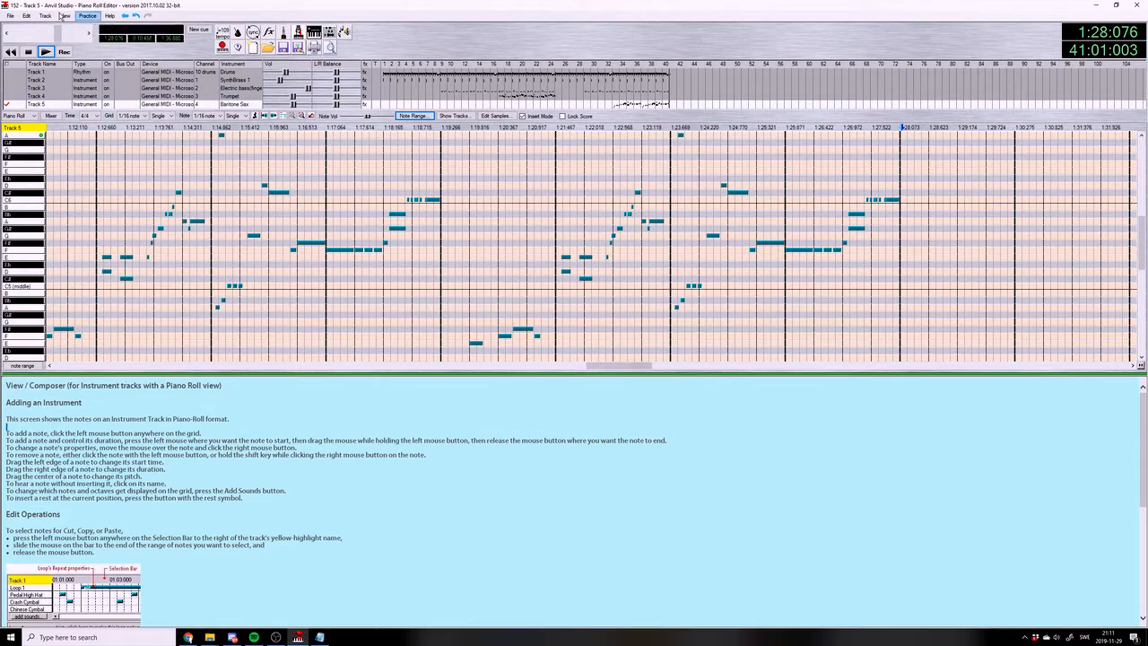
pyautogui.click(10, 16)
pyautogui.click(56, 66)
pyautogui.click(65, 15)
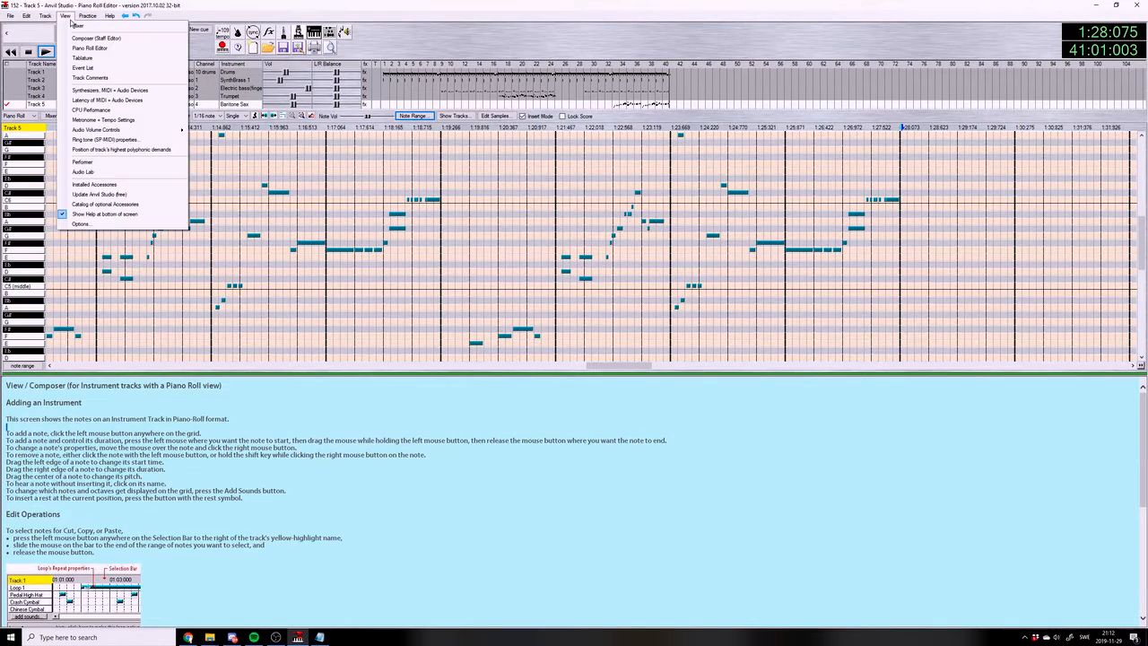
pyautogui.click(76, 27)
pyautogui.click(12, 16)
pyautogui.click(56, 65)
# Copy measures 17 to 24 of the Trumpet and Electric bass tracks and paste them at measure 41
pyautogui.moveTo(507, 101); pyautogui.dragTo(551, 101)
pyautogui.hotkey('ctrl', 'c')
pyautogui.click(672, 96)
pyautogui.hotkey('ctrl', 'v')
pyautogui.moveTo(502, 89); pyautogui.dragTo(554, 89)
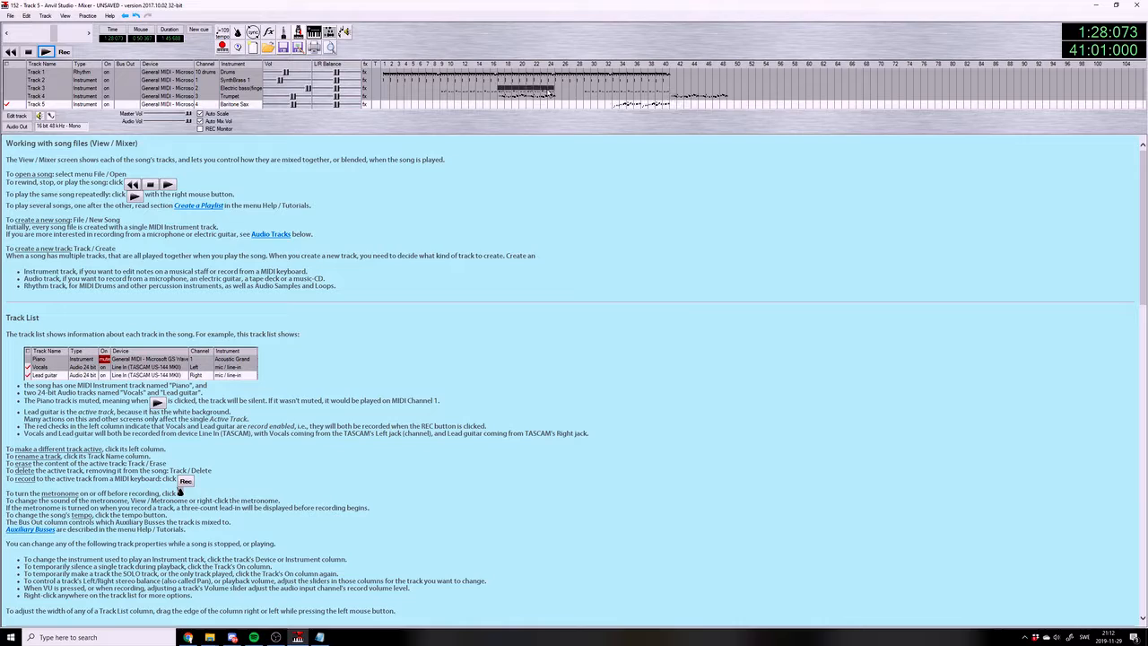
pyautogui.click(673, 88)
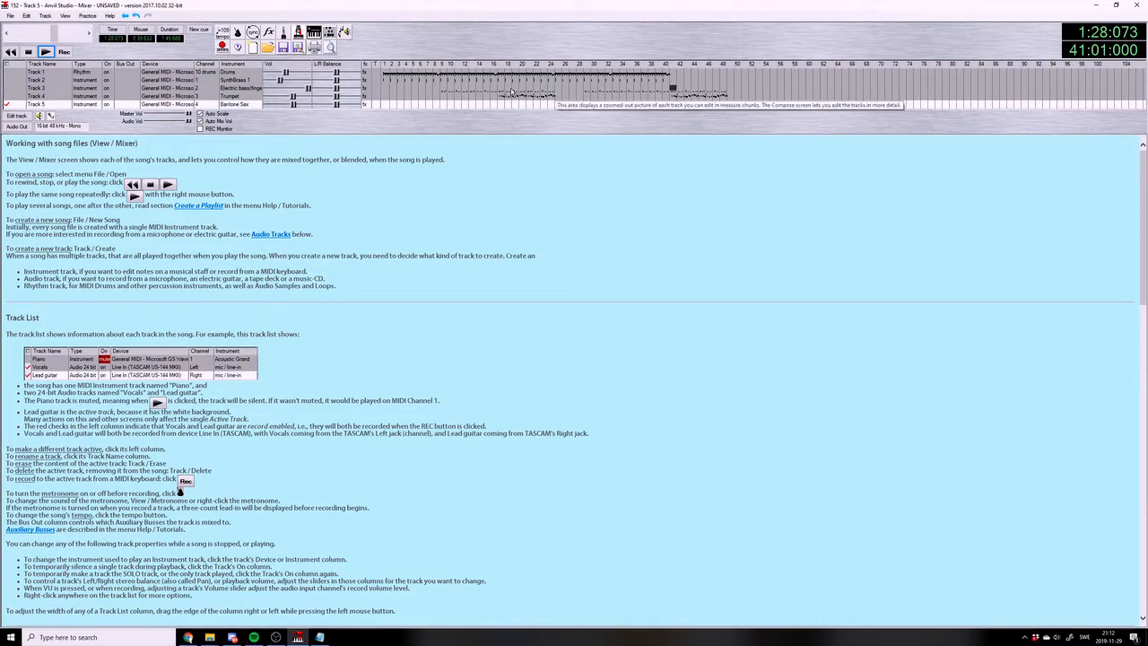
# Copy measures 17 to 24 of the SynthBrass 1 and Drums tracks and paste them at measure 41
pyautogui.moveTo(500, 80); pyautogui.dragTo(552, 80)
pyautogui.click(675, 80)
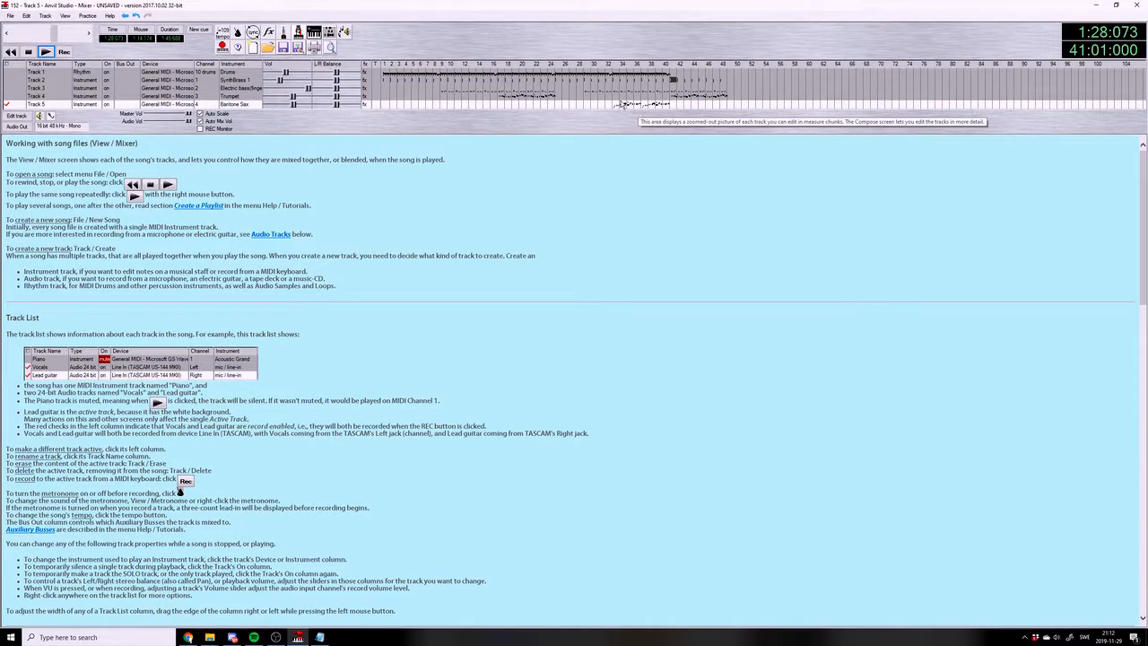
pyautogui.moveTo(499, 72); pyautogui.dragTo(554, 72)
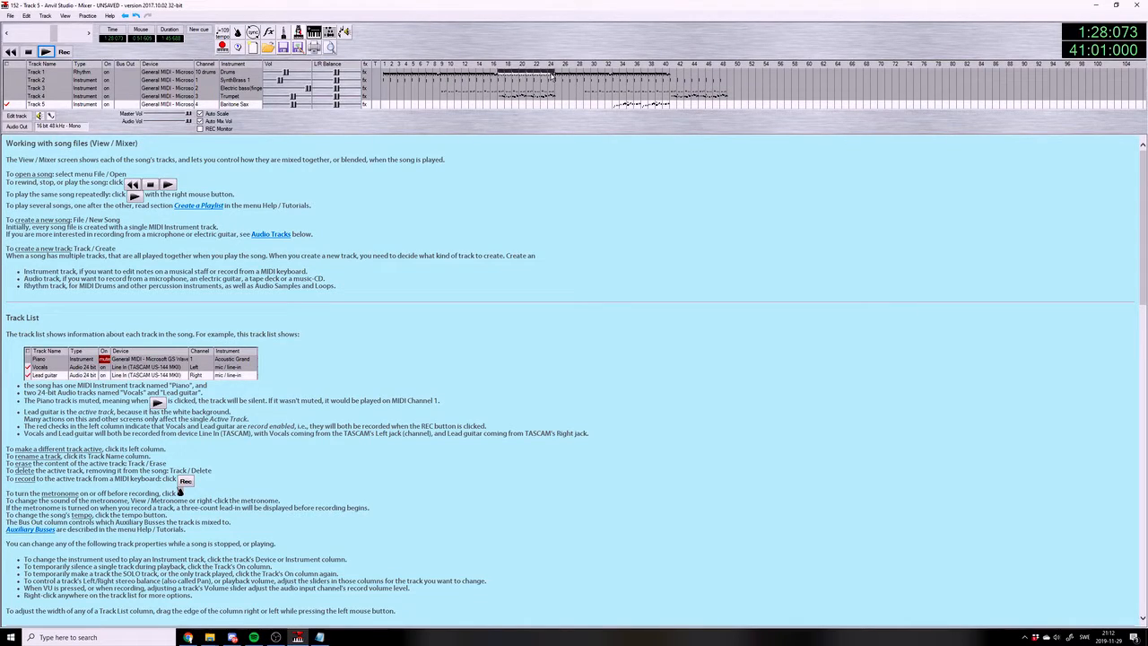
pyautogui.click(675, 73)
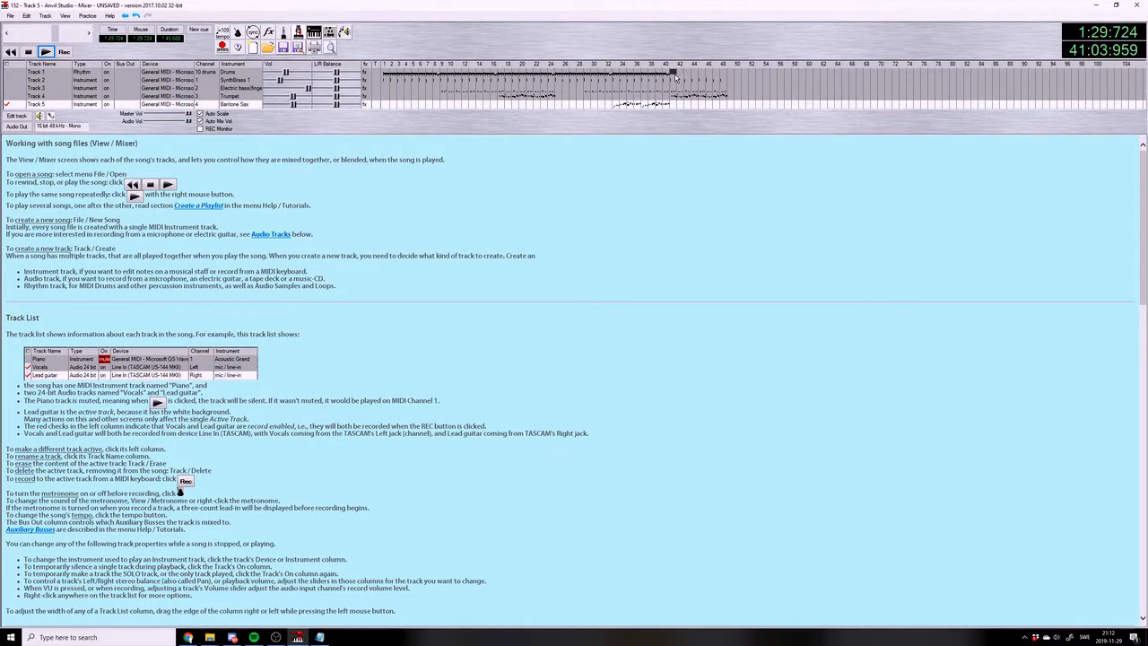
pyautogui.hotkey('ctrl', 'v')
# Copy measures 33 to 40 of the Baritone Sax and Electric bass tracks and paste them at measure 49
pyautogui.moveTo(613, 105); pyautogui.dragTo(664, 106)
pyautogui.click(731, 106)
pyautogui.hotkey('ctrl', 'v')
pyautogui.moveTo(615, 89); pyautogui.dragTo(663, 89)
pyautogui.click(730, 89)
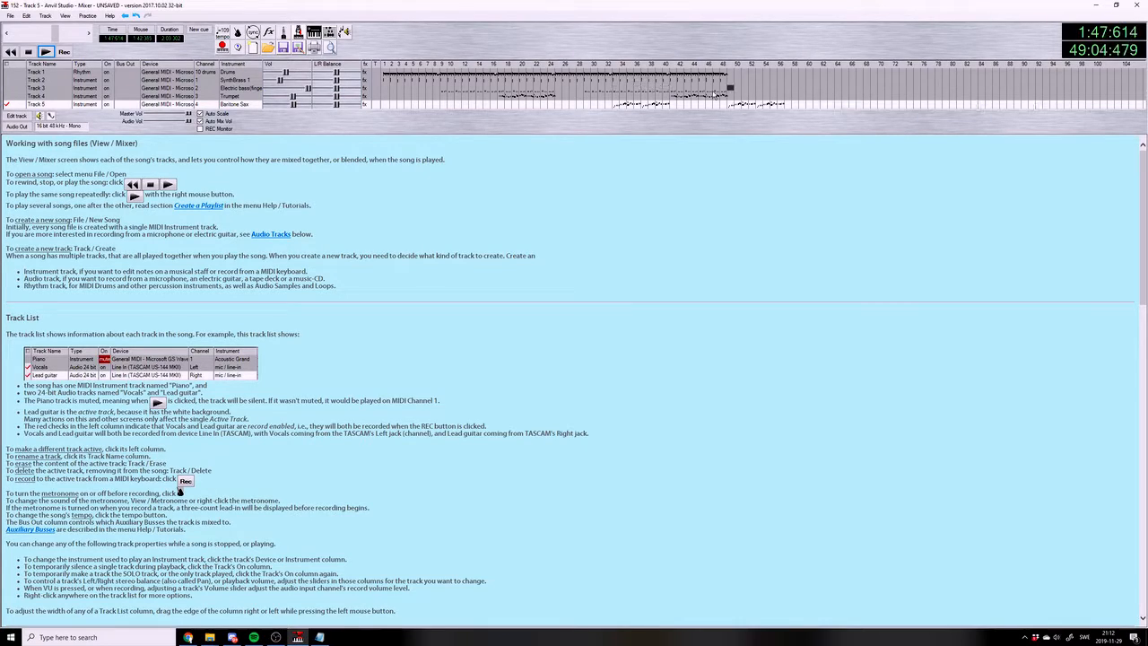
# Copy measures 33 to 40 of the SynthBrass 1 and Drums tracks, paste them at measure 49, and save the song
pyautogui.moveTo(615, 80); pyautogui.dragTo(665, 82)
pyautogui.click(730, 80)
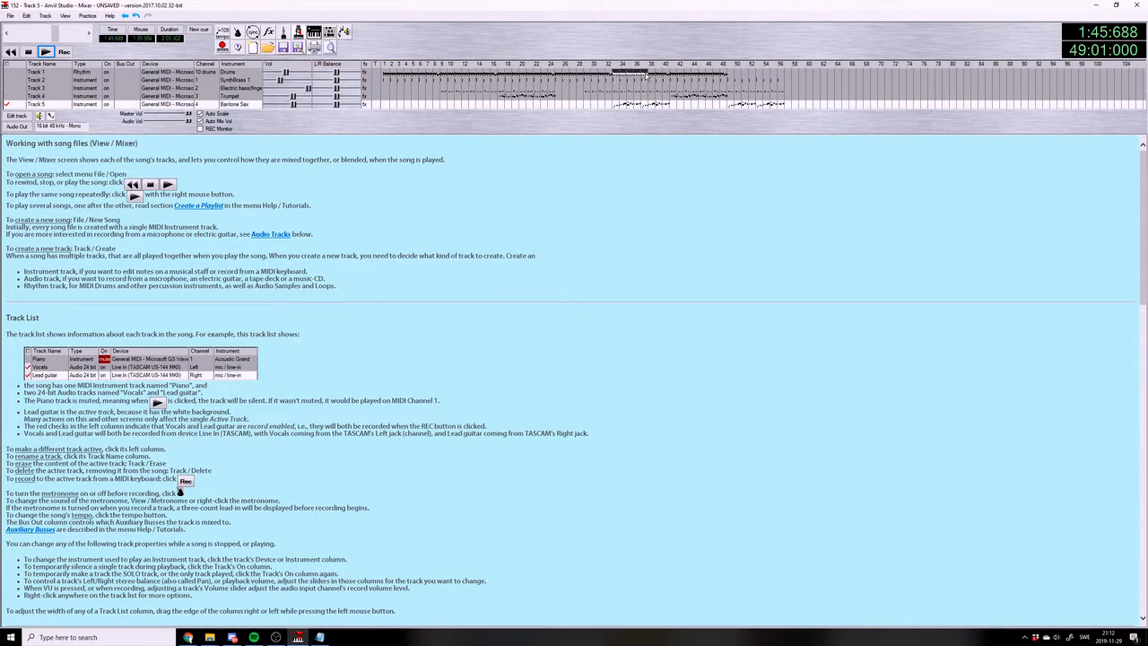
pyautogui.hotkey('ctrl', 'c')
pyautogui.click(732, 73)
pyautogui.hotkey('ctrl', 'v')
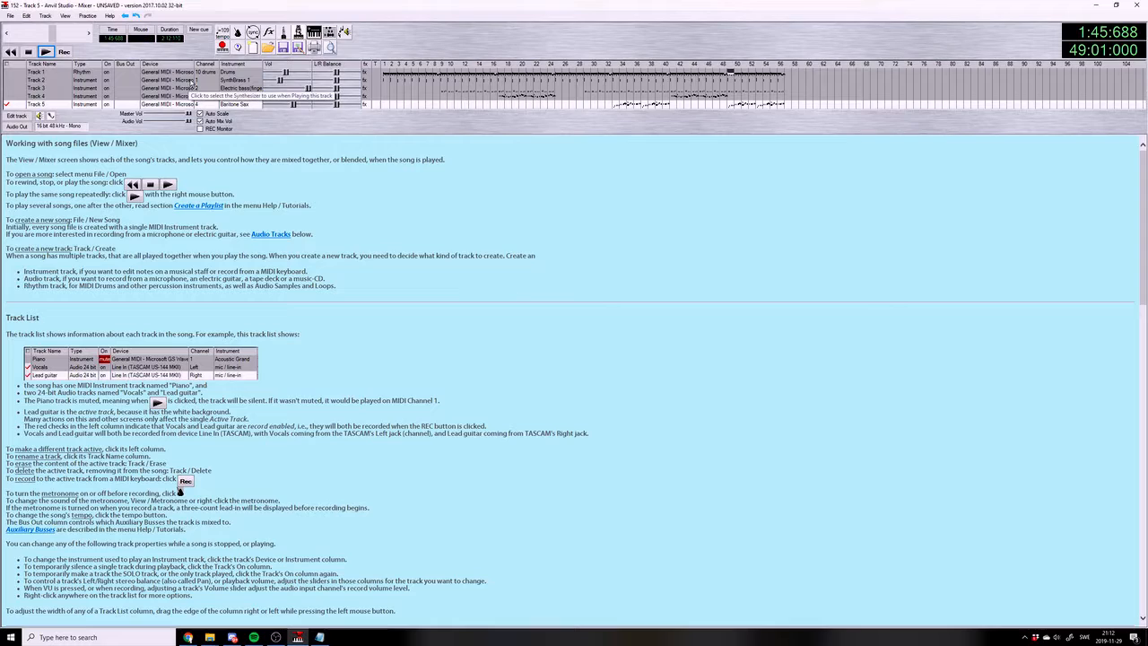
pyautogui.click(10, 17)
pyautogui.click(38, 65)
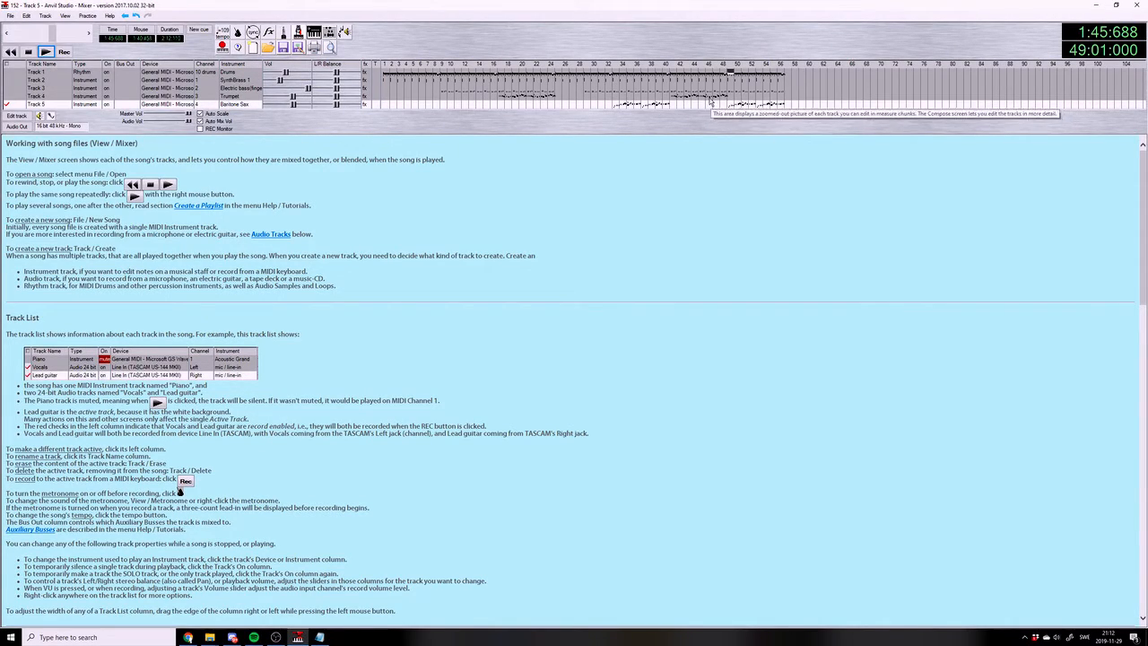
# Copy measures 41 to 56 of the Electric bass and SynthBrass 1 tracks and paste them at measure 57
pyautogui.moveTo(670, 87); pyautogui.dragTo(788, 90)
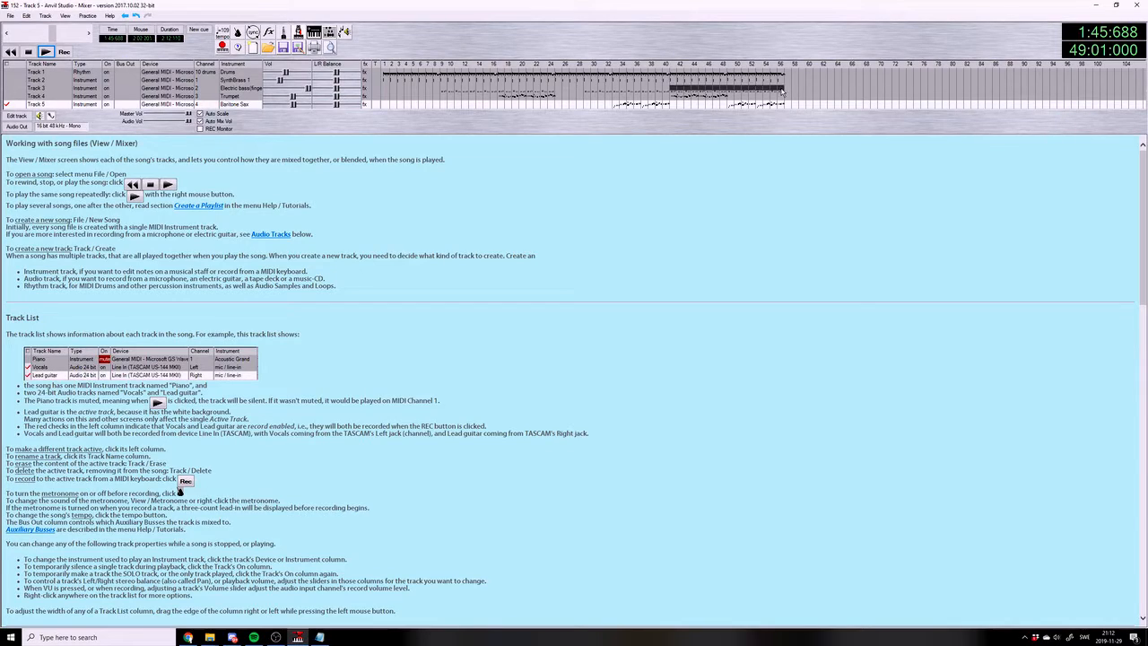
pyautogui.click(786, 90)
pyautogui.moveTo(674, 80); pyautogui.dragTo(782, 81)
pyautogui.click(788, 83)
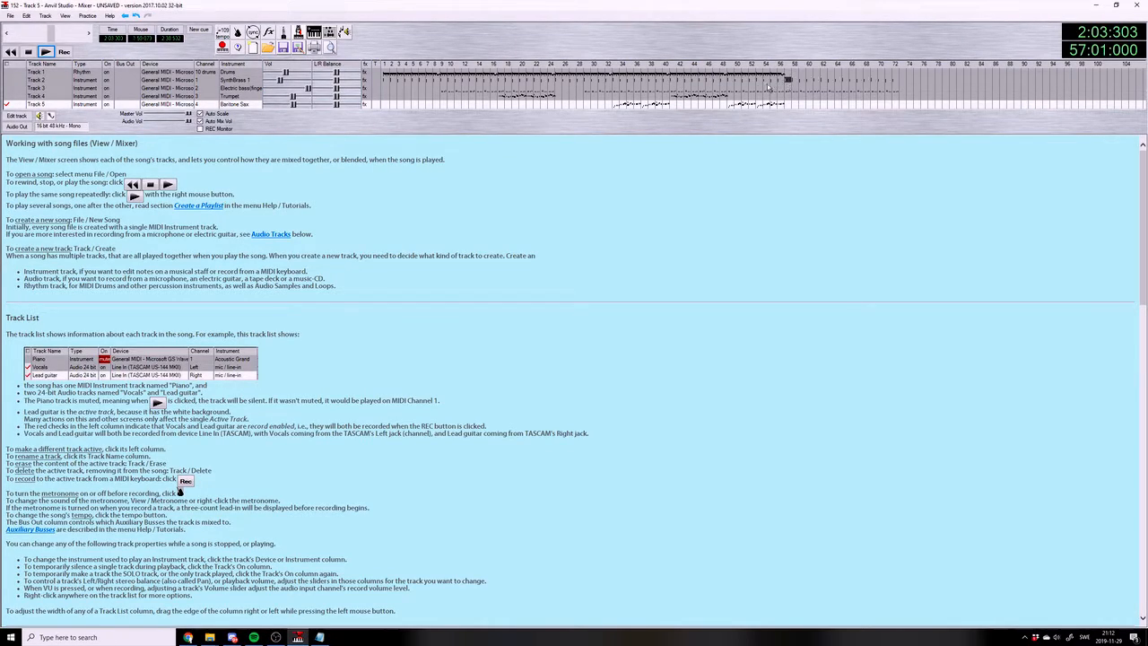
pyautogui.hotkey('ctrl', 'v')
# Copy drum measures 41 to 56 to measure 57, and copy the resulting 16-measure block to measure 73
pyautogui.moveTo(674, 74); pyautogui.dragTo(794, 79)
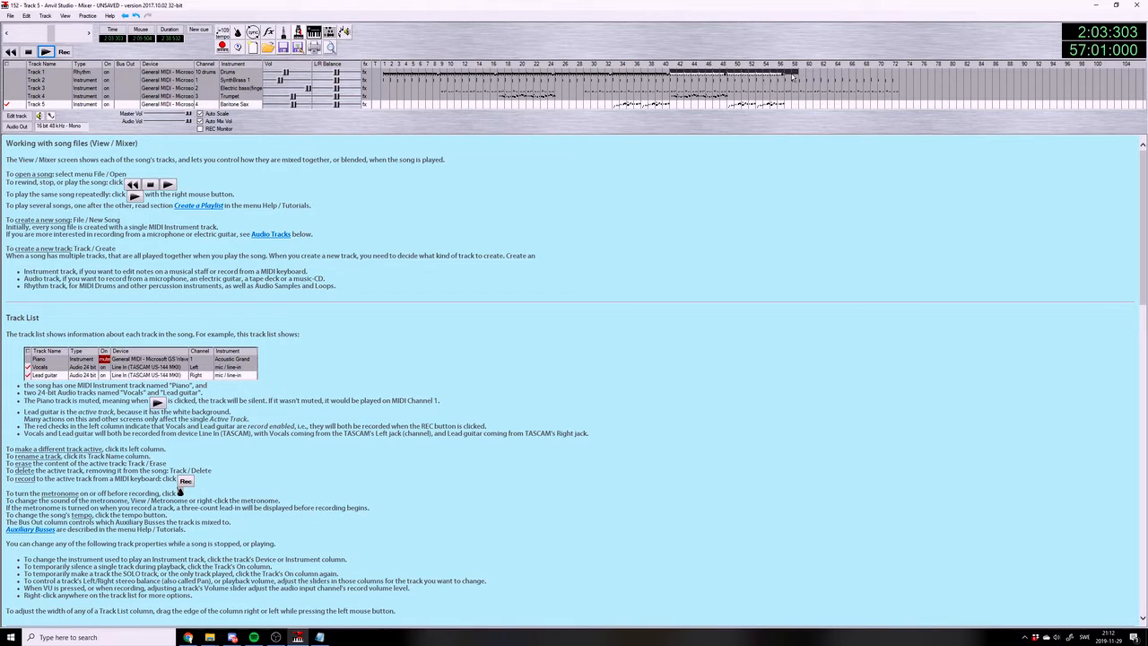
pyautogui.hotkey('ctrl', 'c')
pyautogui.click(791, 76)
pyautogui.hotkey('ctrl', 'v')
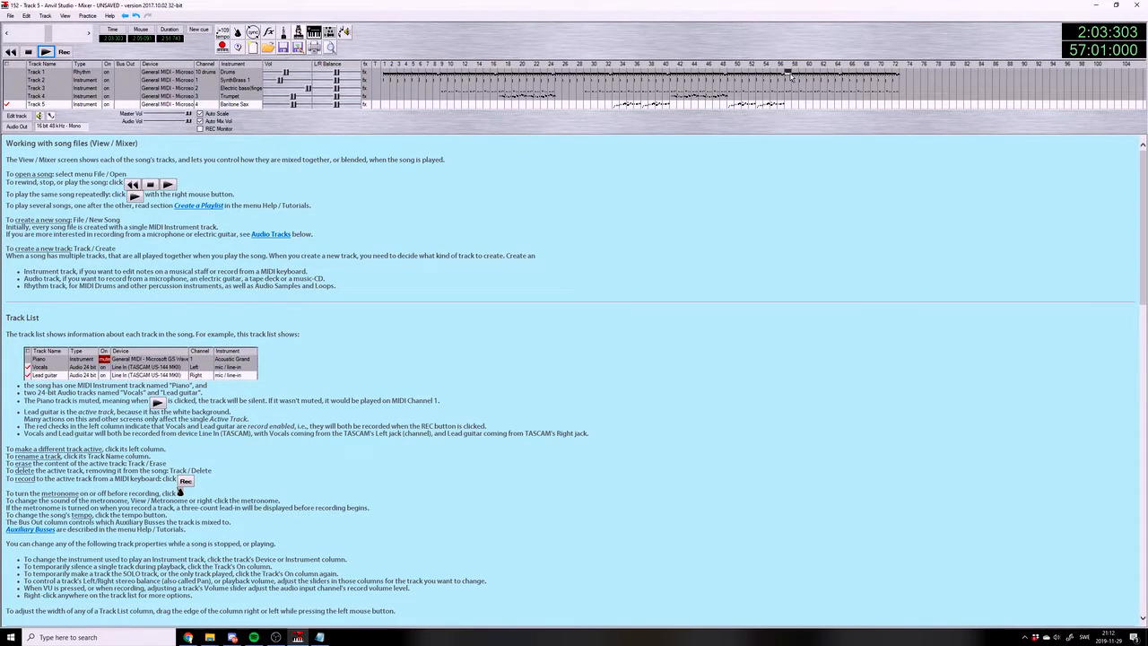
pyautogui.moveTo(792, 75); pyautogui.dragTo(896, 78)
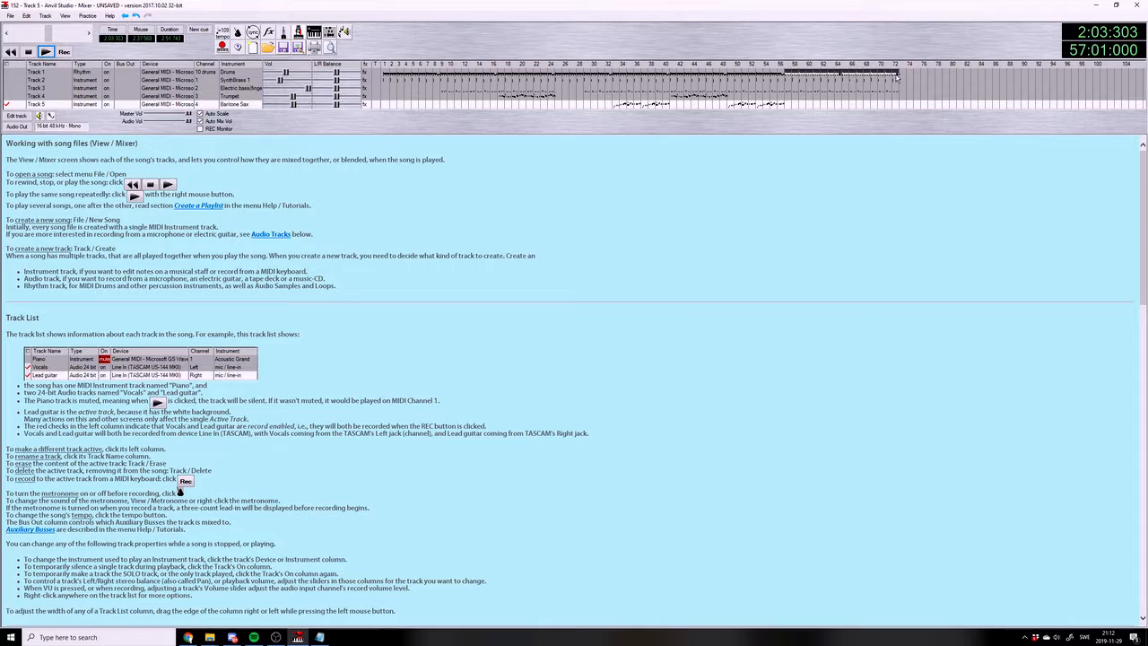
pyautogui.hotkey('ctrl', 'c')
pyautogui.click(903, 75)
pyautogui.hotkey('ctrl', 'v')
# Copy measures 57 to 72 of the SynthBrass 1 and Electric bass tracks and paste them at measure 73
pyautogui.moveTo(788, 85); pyautogui.dragTo(908, 87)
pyautogui.hotkey('ctrl', 'c')
pyautogui.click(903, 80)
pyautogui.hotkey('ctrl', 'v')
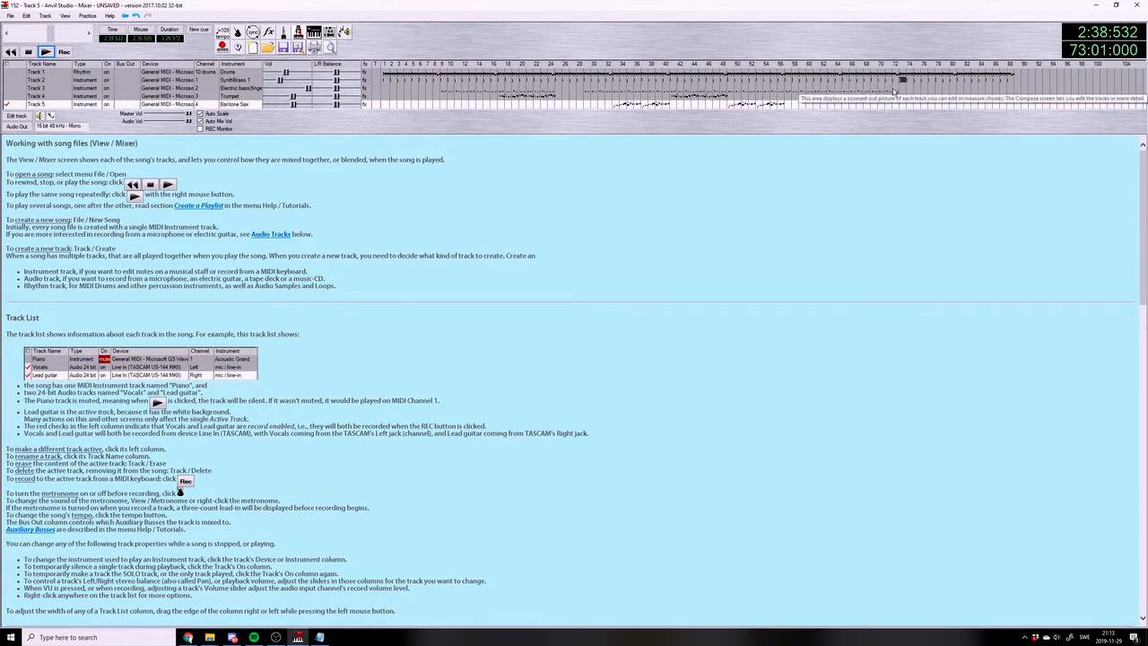
pyautogui.moveTo(786, 88); pyautogui.dragTo(905, 90)
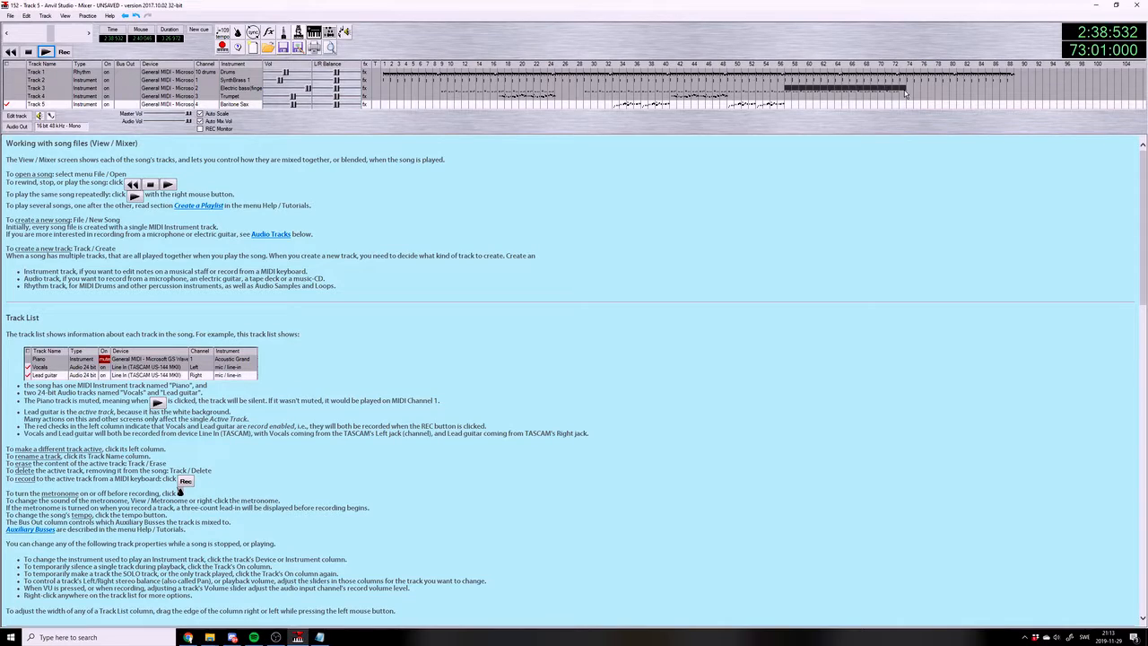
pyautogui.hotkey('ctrl', 'c')
pyautogui.click(904, 89)
pyautogui.hotkey('ctrl', 'v')
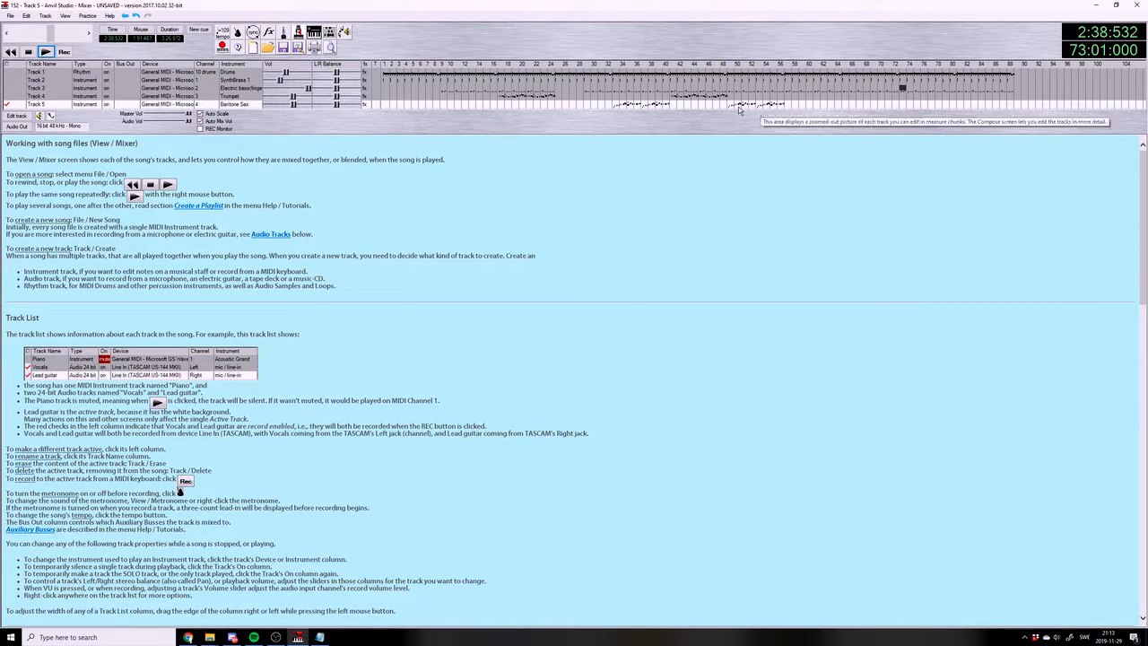
# Copy Trumpet measures 41 to 48 to measure 73, and Baritone Sax measures 49 to 56 to measure 81
pyautogui.moveTo(670, 95); pyautogui.dragTo(697, 97)
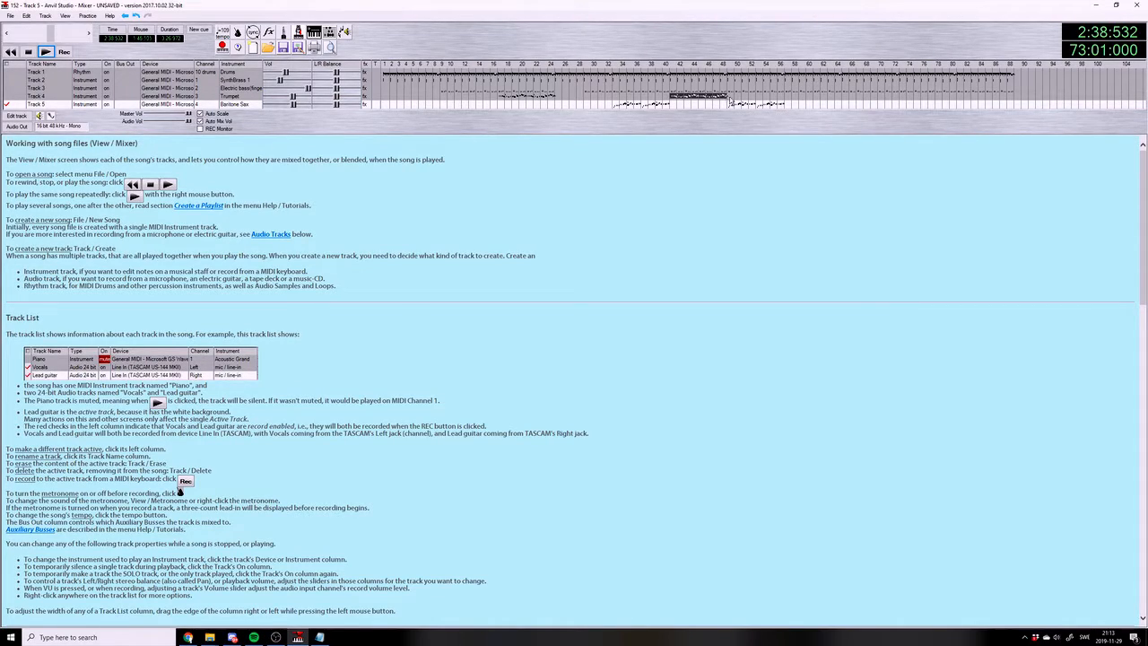
pyautogui.hotkey('ctrl', 'c')
pyautogui.click(903, 97)
pyautogui.hotkey('ctrl', 'v')
pyautogui.click(731, 106)
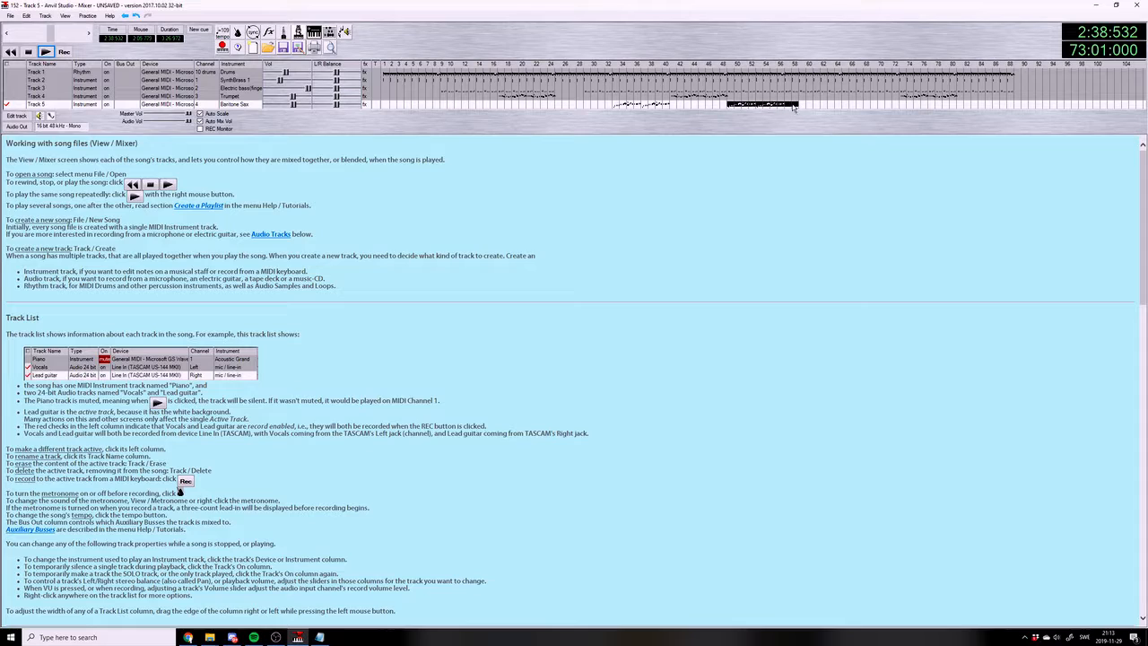
pyautogui.click(960, 104)
pyautogui.hotkey('ctrl', 'v')
# Play the end of the arrangement from measure 88 and save the song
pyautogui.click(1010, 88)
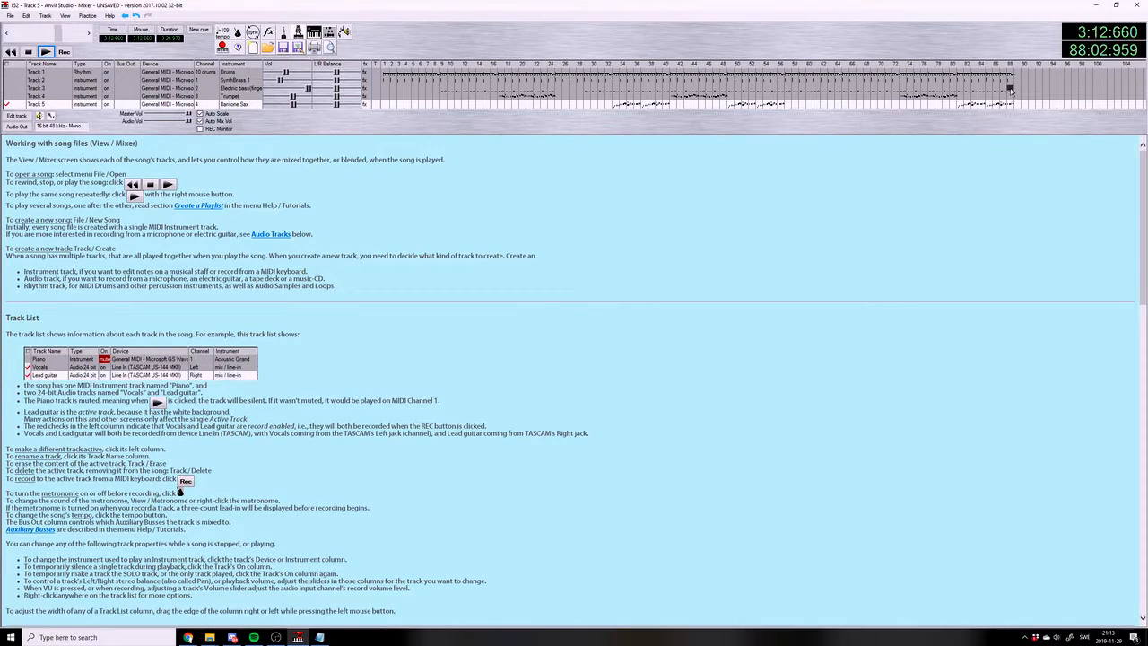
pyautogui.click(46, 53)
pyautogui.click(11, 16)
pyautogui.click(31, 65)
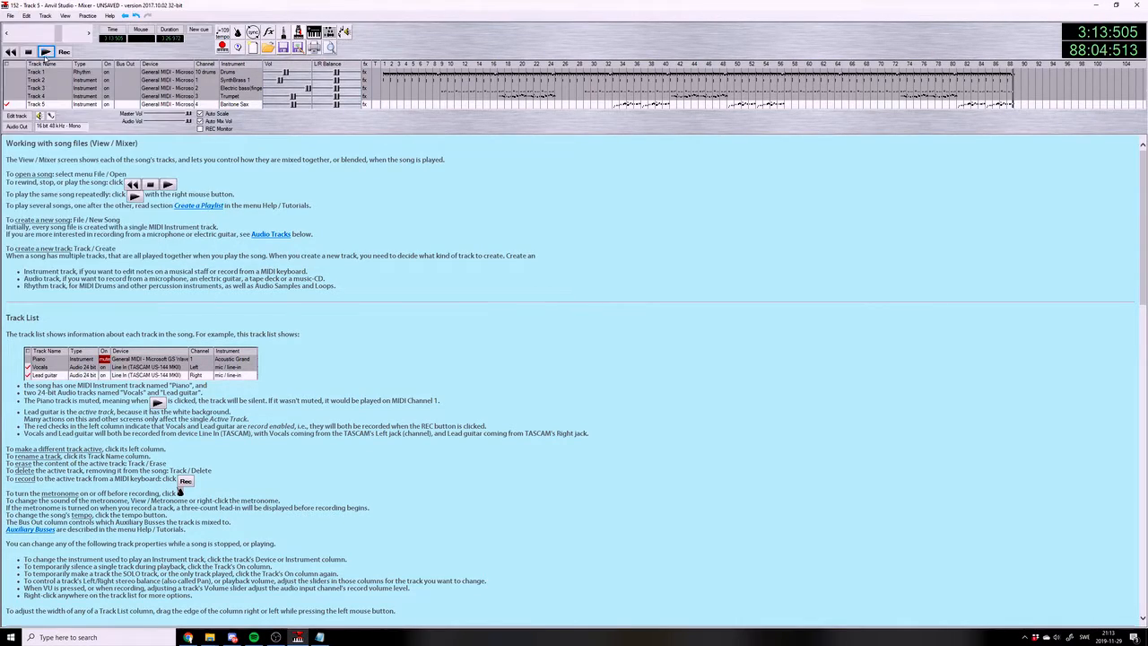
# Open the drum track for editing and add a bass drum and a crash cymbal hit at the start of measure 89
pyautogui.click(15, 73)
pyautogui.click(17, 116)
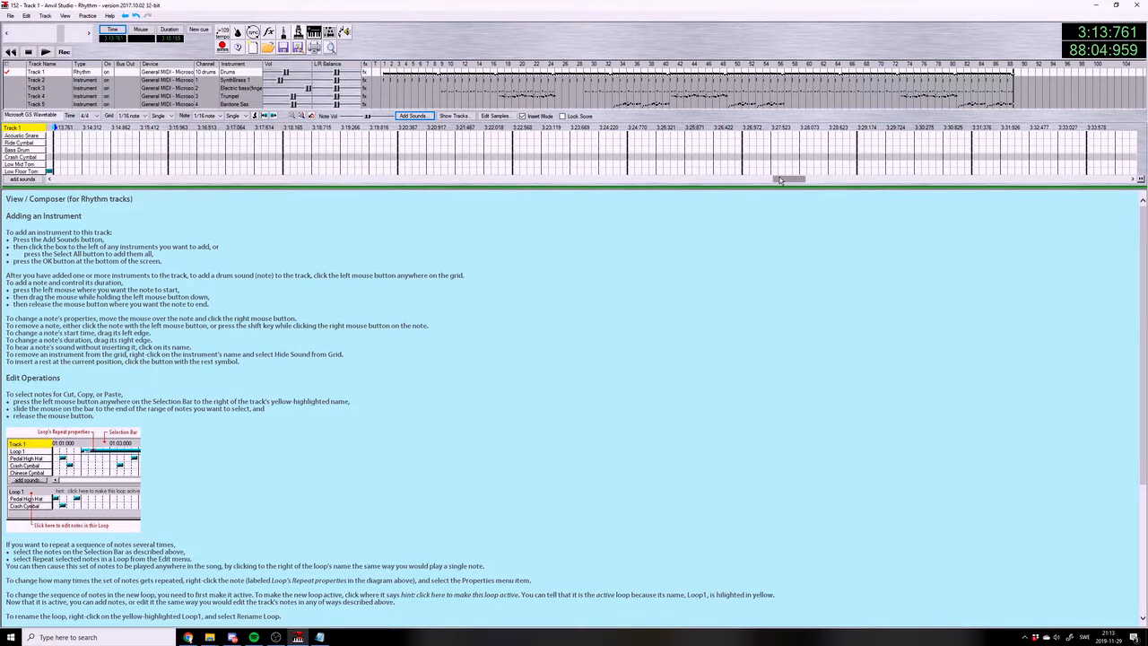
pyautogui.moveTo(780, 180); pyautogui.dragTo(775, 181)
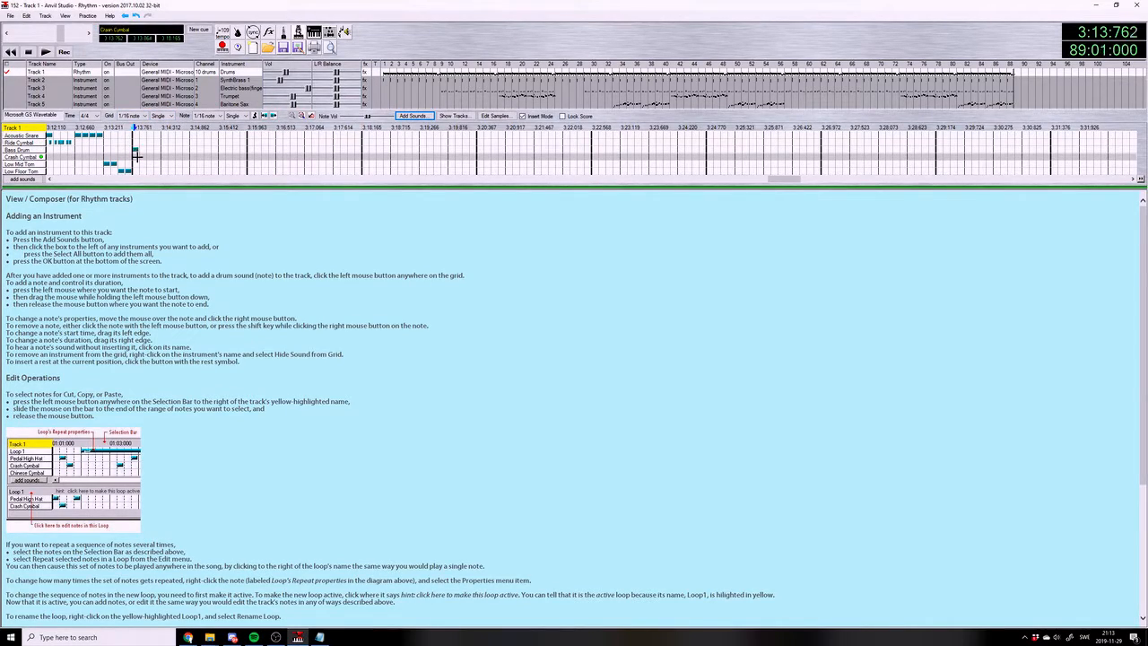
pyautogui.click(136, 162)
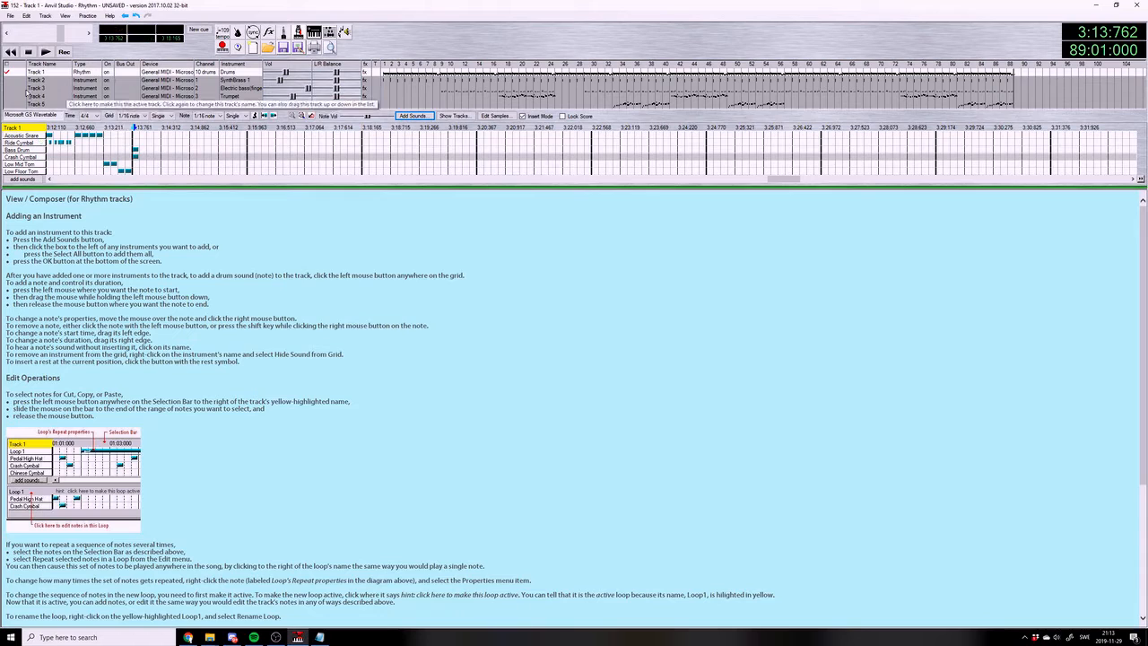
# Add a sustained G# note to the Electric bass track that fills measure 89
pyautogui.click(32, 89)
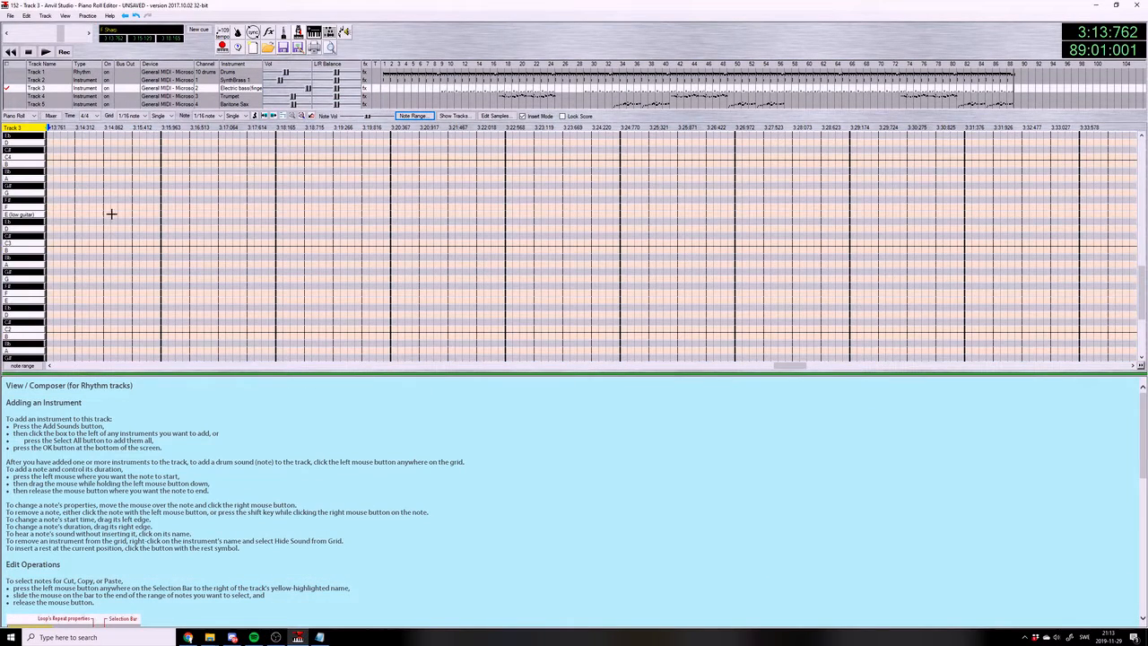
pyautogui.moveTo(53, 272)
pyautogui.mouseDown()
pyautogui.moveTo(187, 284)
pyautogui.moveTo(411, 269)
pyautogui.mouseUp()
pyautogui.moveTo(489, 282); pyautogui.dragTo(620, 284)
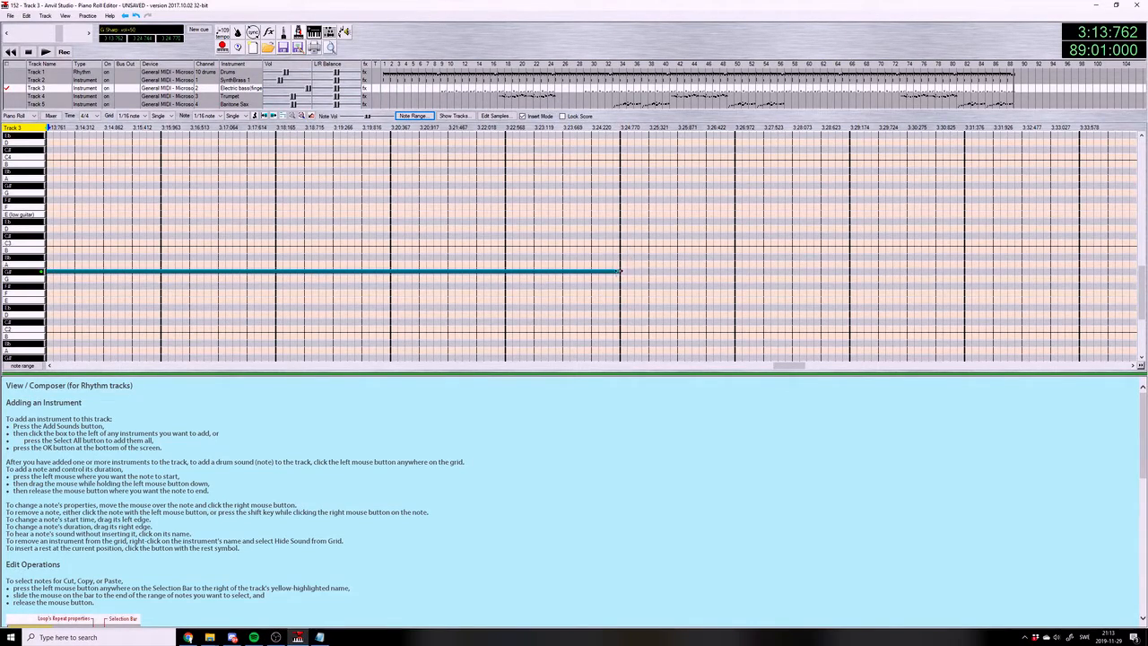
pyautogui.click(165, 246)
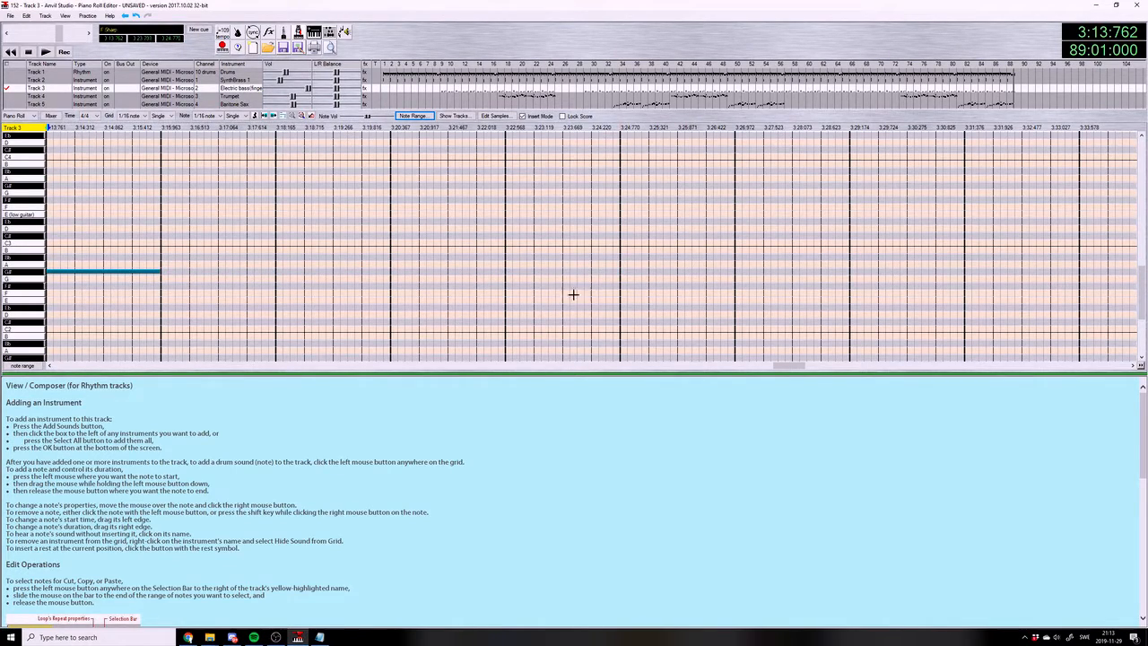
pyautogui.moveTo(775, 366); pyautogui.dragTo(710, 366)
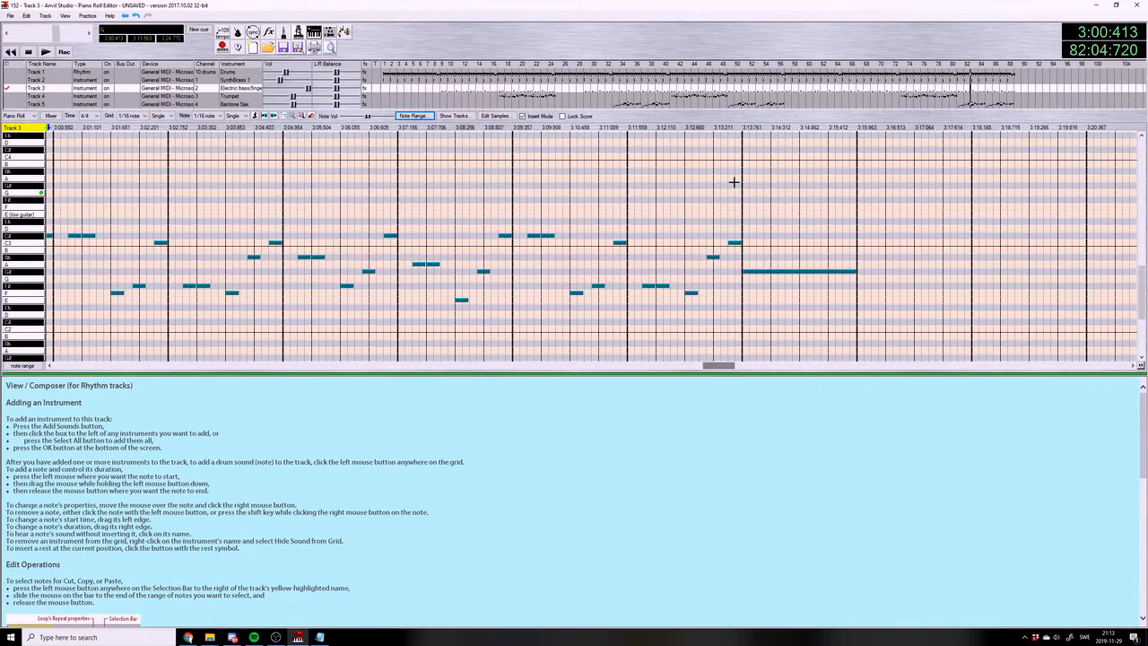
# Play the ending from measure 89, save the song, and return the playback position to the start of that measure
pyautogui.click(744, 126)
pyautogui.click(45, 52)
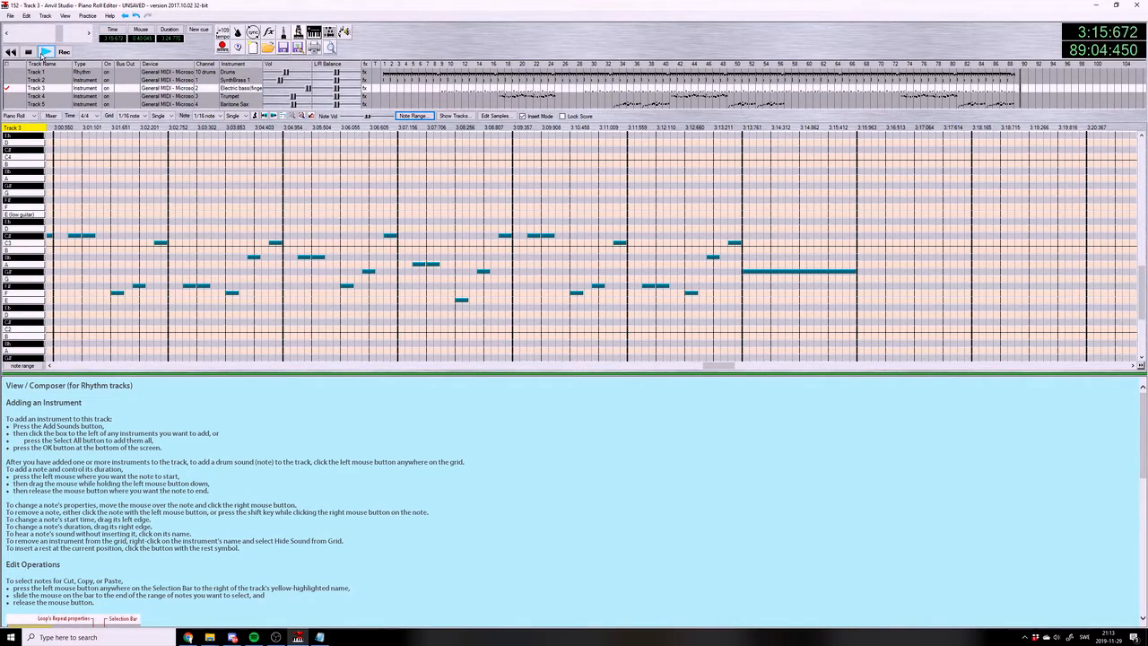
pyautogui.click(9, 15)
pyautogui.press('Escape')
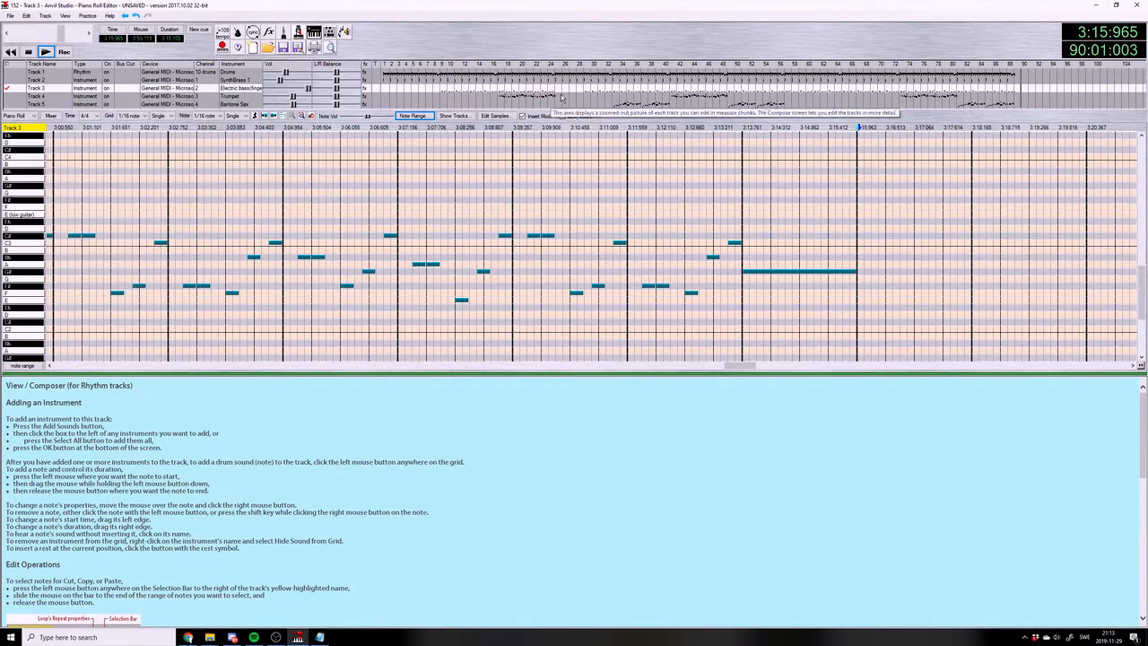
pyautogui.press('space')
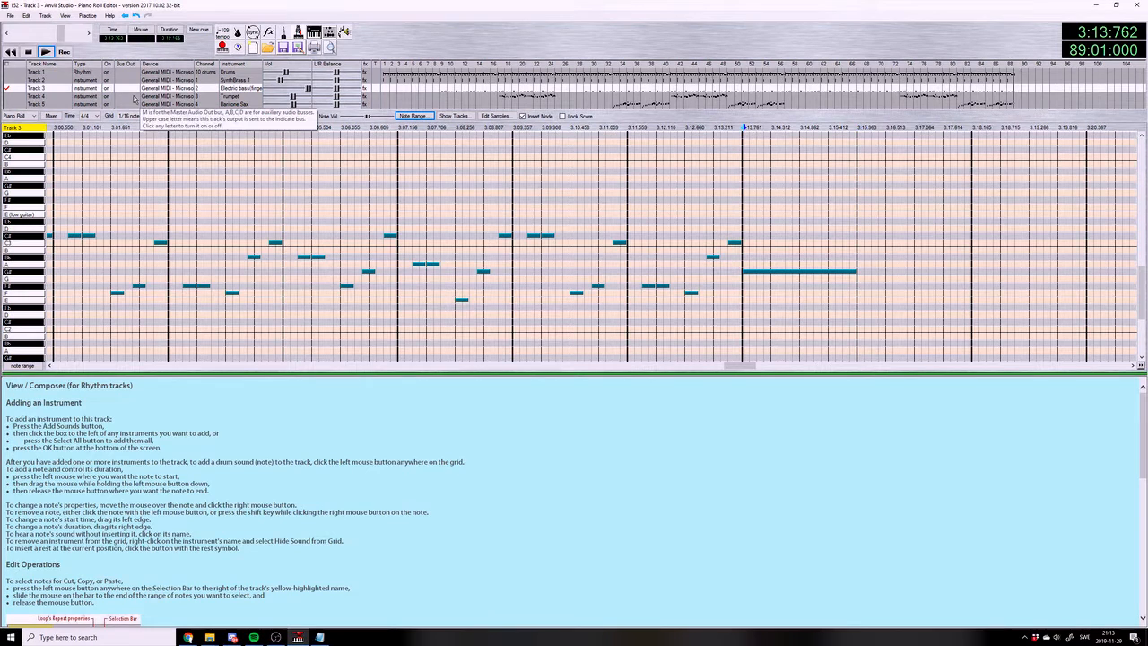
# Add a whole-note chord of G#, C, Eb, F#, Bb, C# and F at the start of measure 89 on the SynthBrass 1 track
pyautogui.click(36, 80)
pyautogui.click(206, 116)
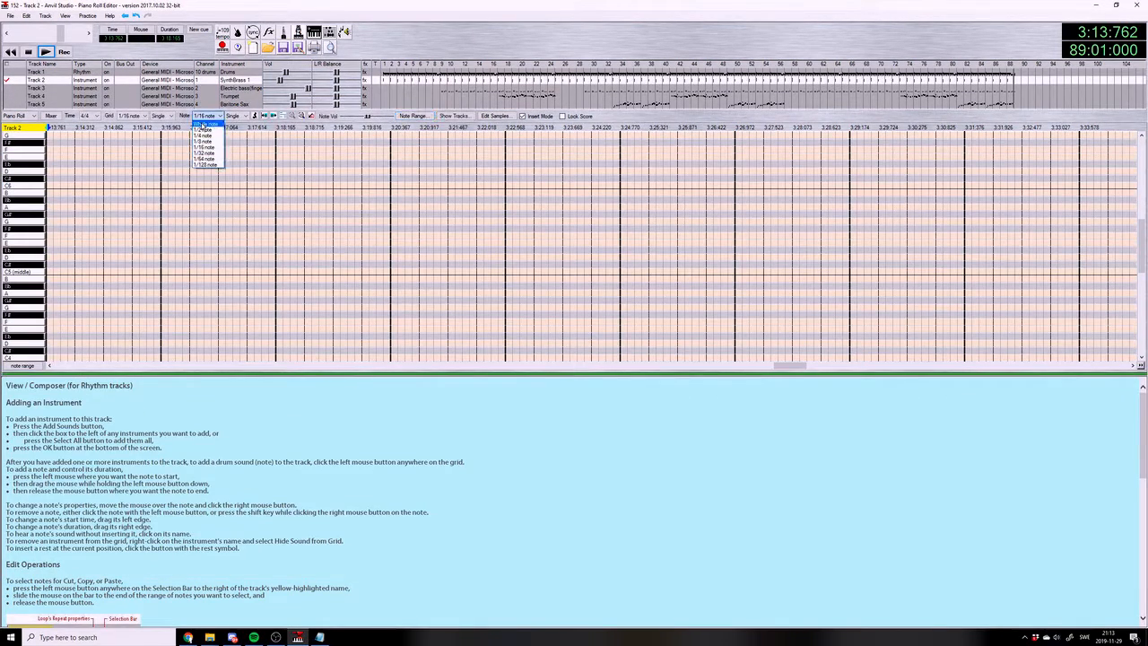
pyautogui.click(204, 124)
pyautogui.moveTo(779, 368); pyautogui.dragTo(772, 368)
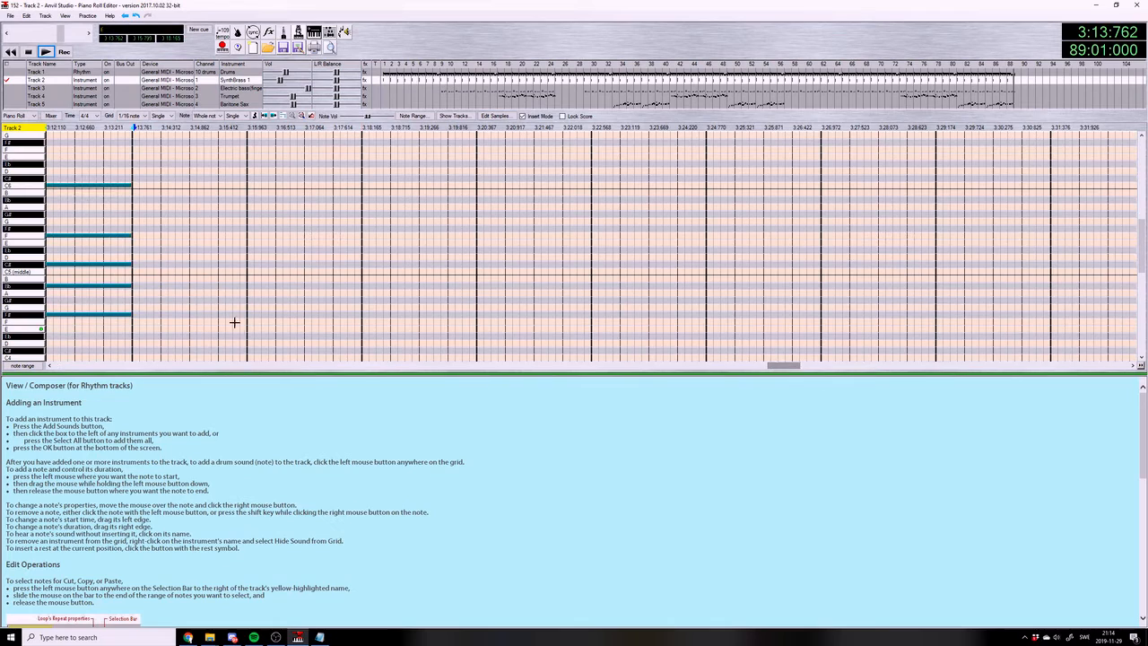
pyautogui.click(139, 292)
pyautogui.click(138, 264)
pyautogui.click(137, 242)
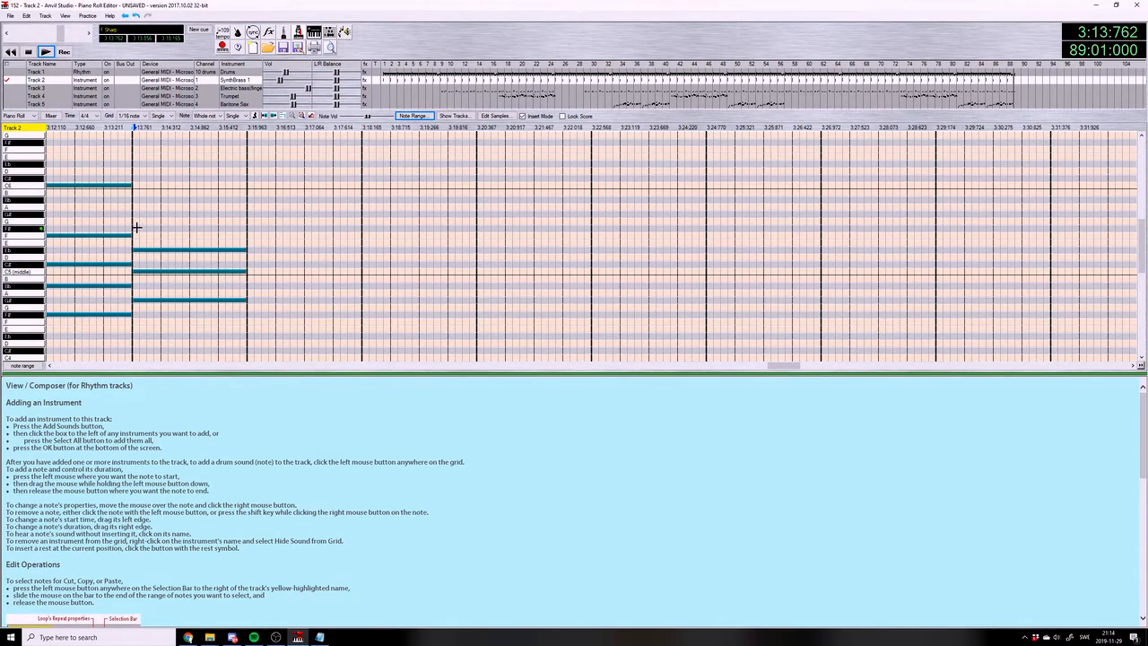
pyautogui.click(136, 220)
pyautogui.click(134, 198)
pyautogui.click(136, 178)
pyautogui.click(135, 148)
# Review the measure 89 chord by playing it and consulting the chord list in 152.txt, and save the song
pyautogui.click(47, 54)
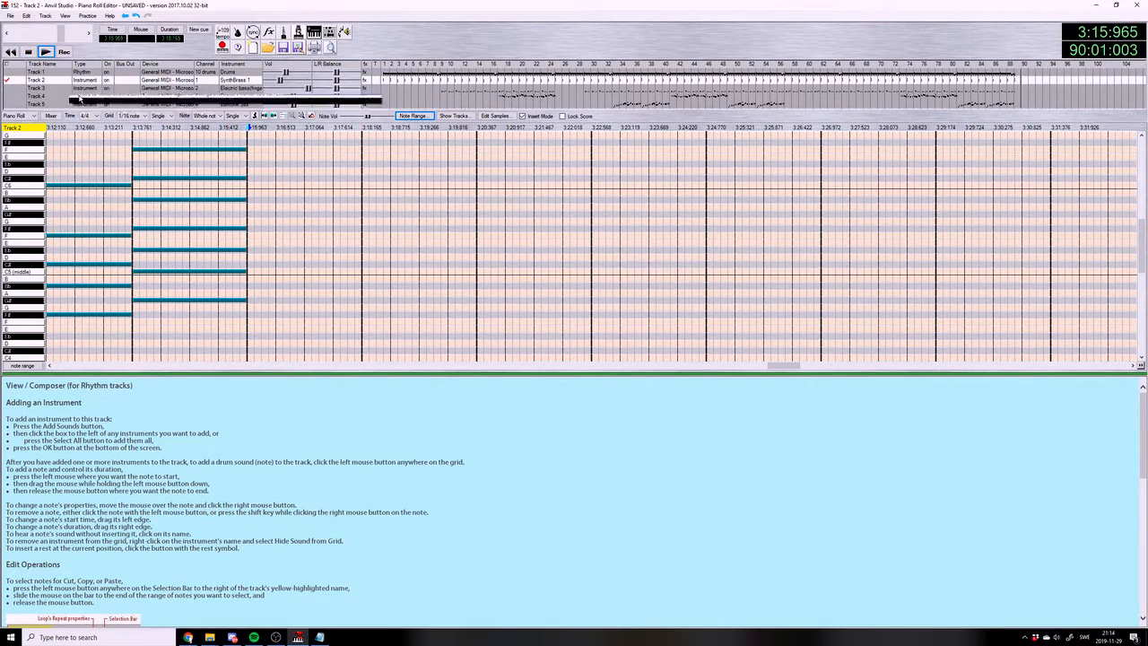
pyautogui.hotkey('alt', 'Tab')
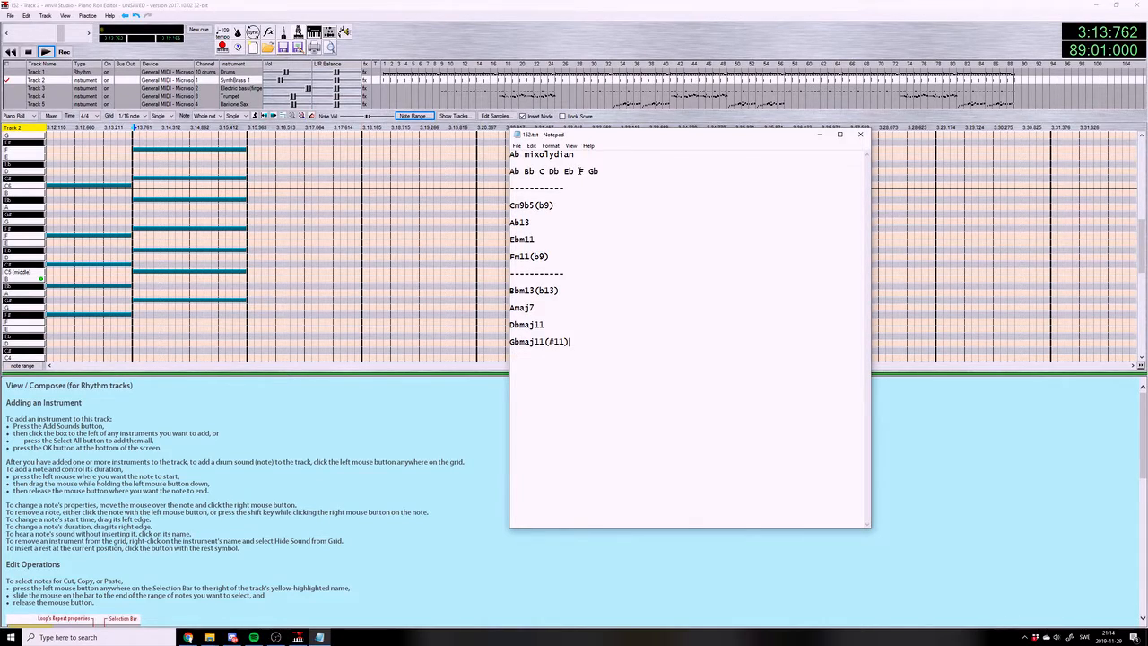
pyautogui.click(819, 134)
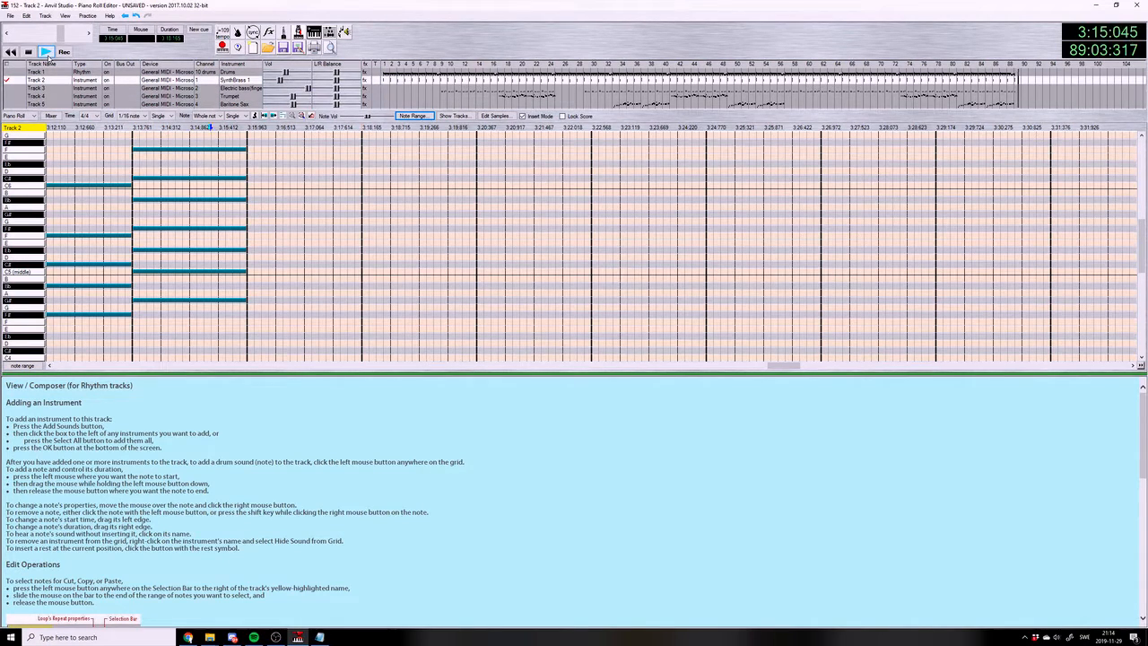
pyautogui.click(10, 17)
pyautogui.click(40, 62)
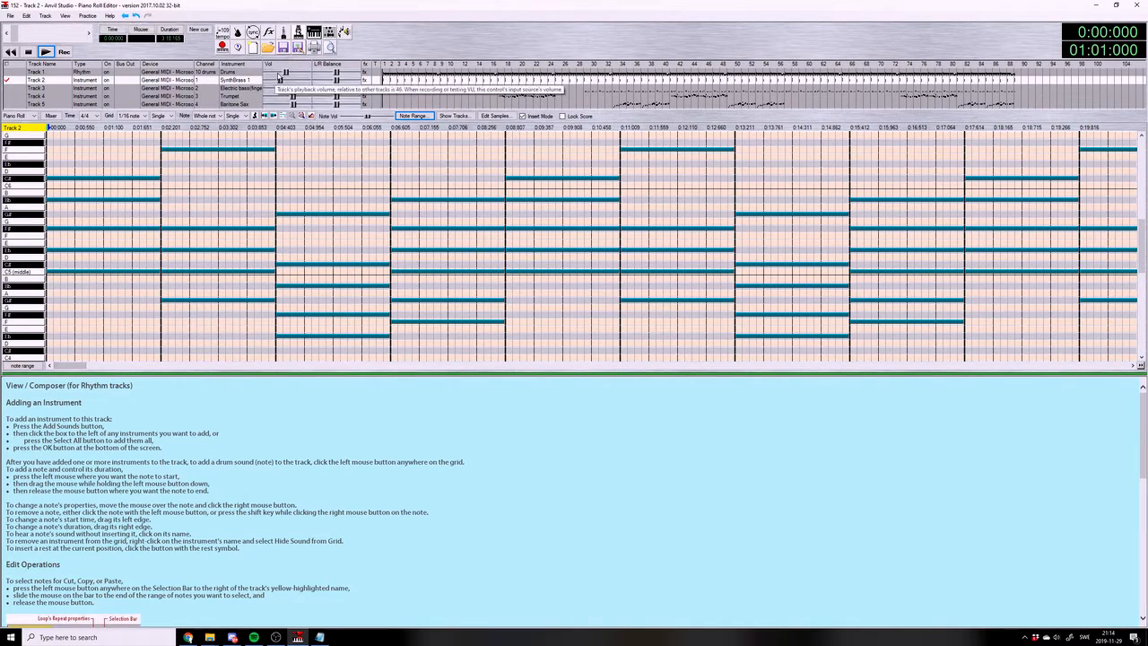
# Lower the Drums volume to 39 and slightly lower the SynthBrass 1 volume while playing the song from the start
pyautogui.moveTo(286, 74); pyautogui.dragTo(284, 74)
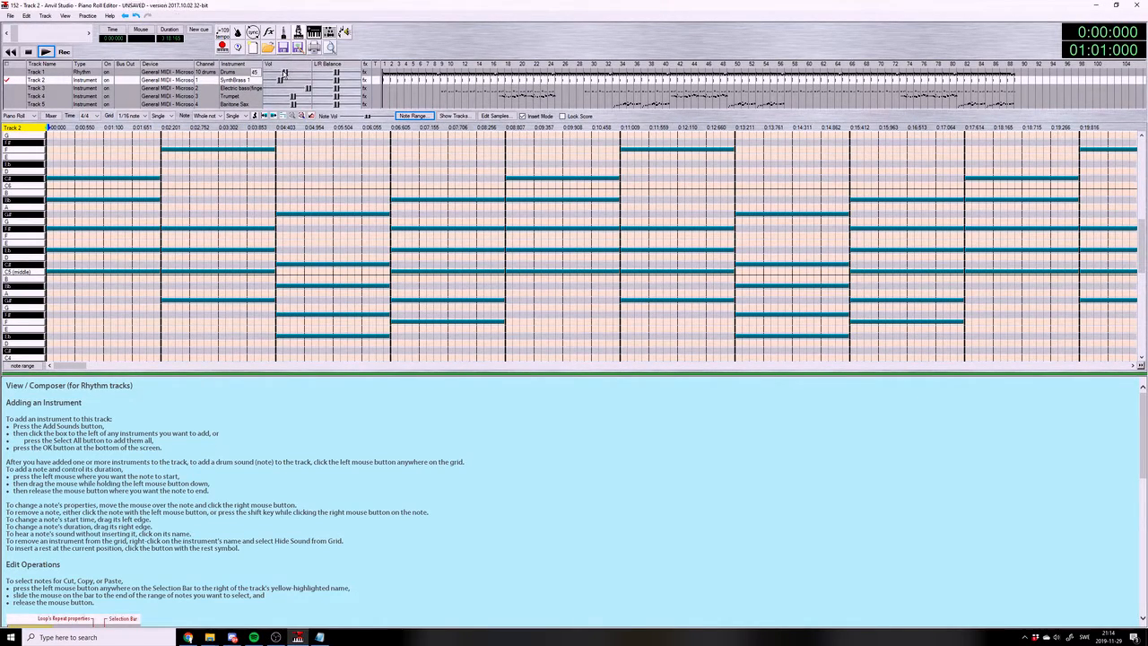
pyautogui.click(47, 53)
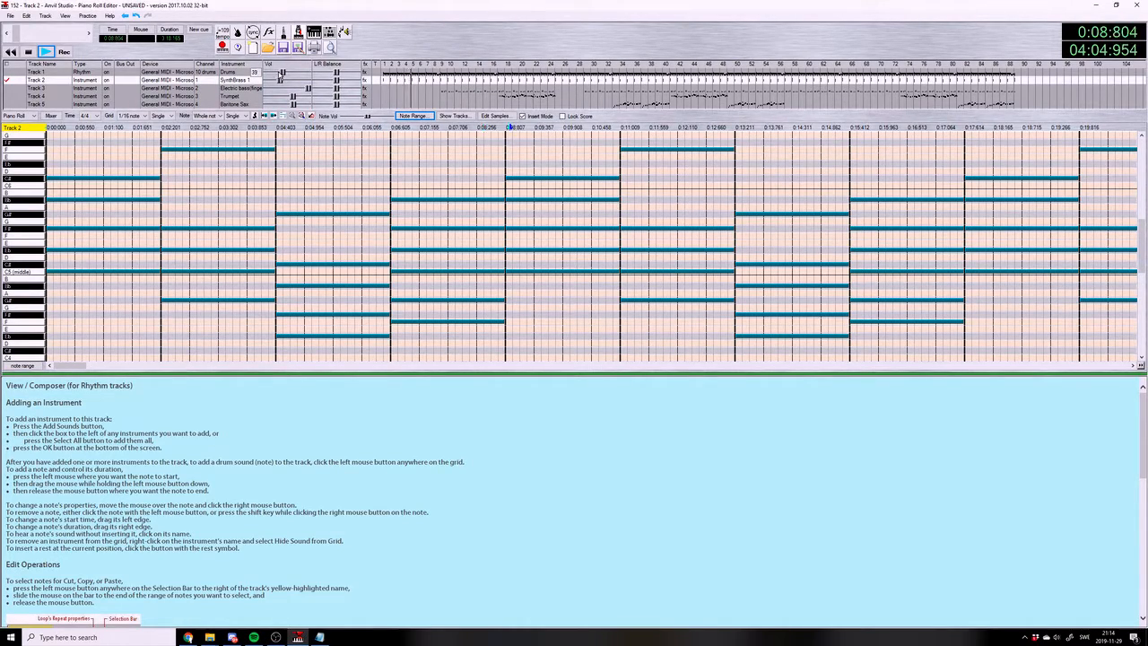
pyautogui.moveTo(280, 81); pyautogui.dragTo(276, 82)
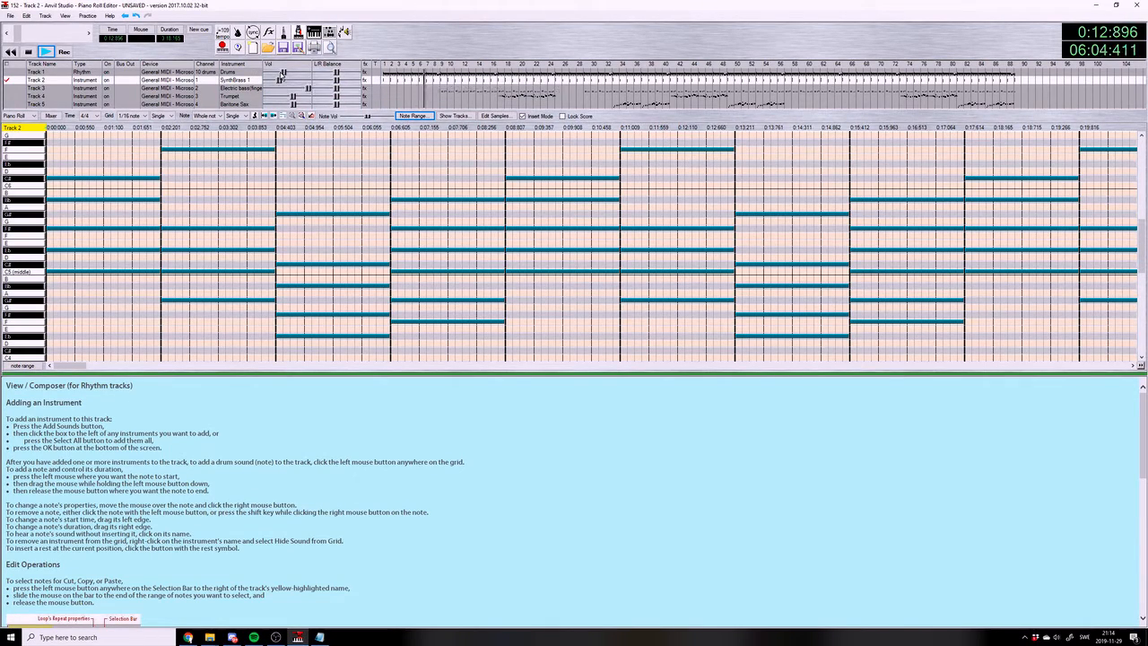
pyautogui.click(27, 51)
# Open the drum track for editing and listen to the song from measure 3
pyautogui.click(36, 72)
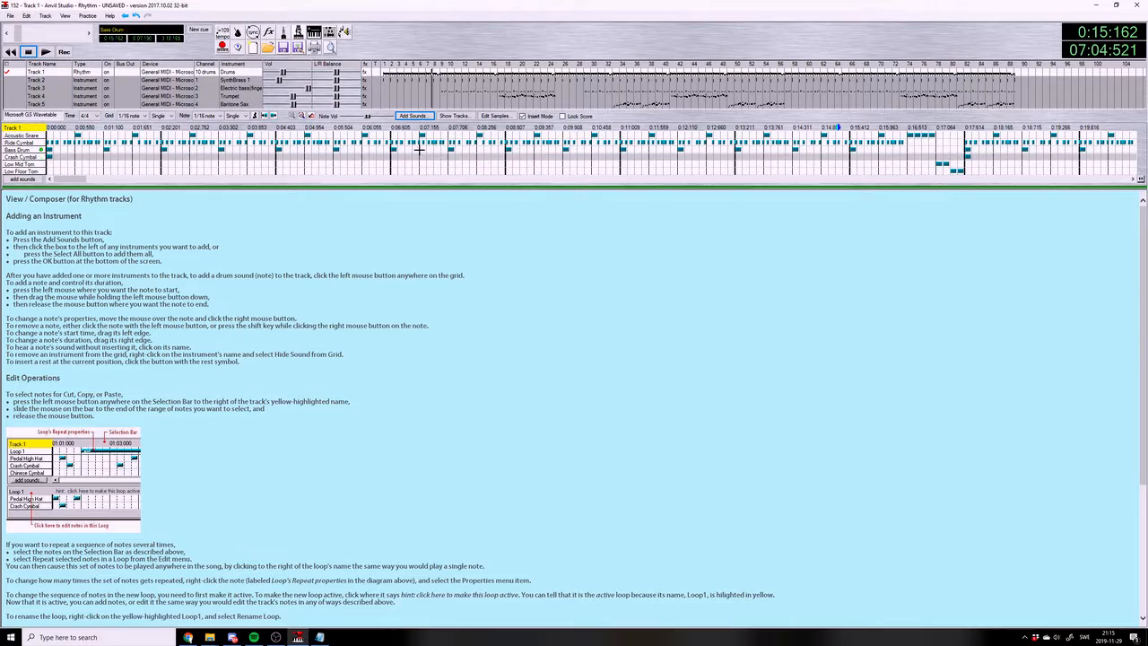
pyautogui.click(278, 127)
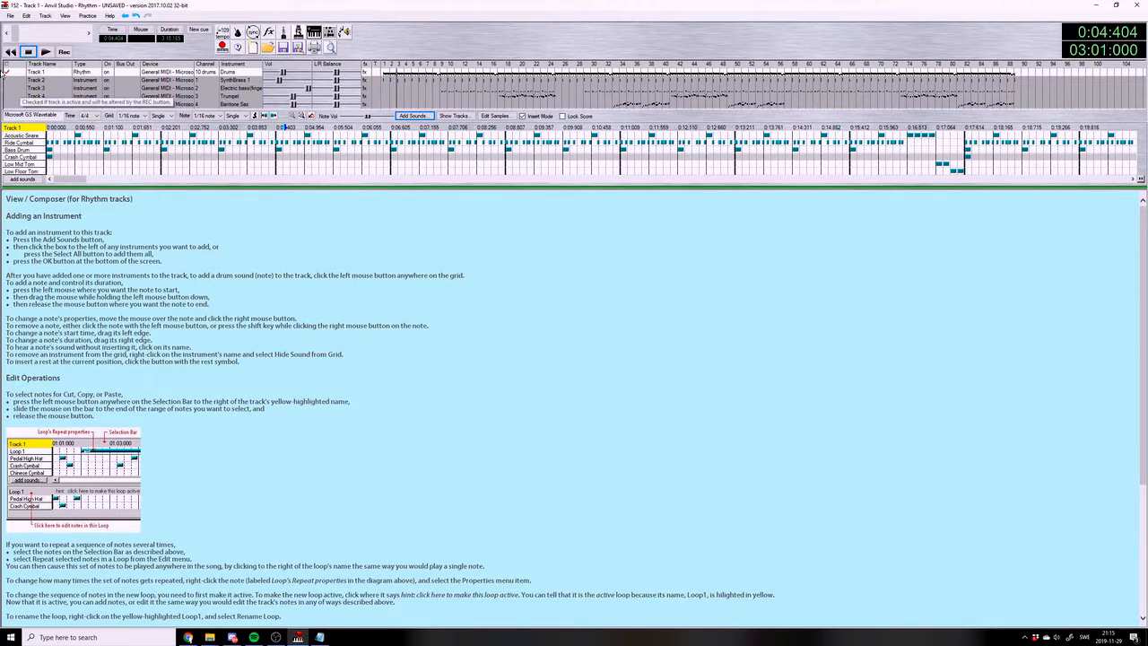
pyautogui.click(43, 53)
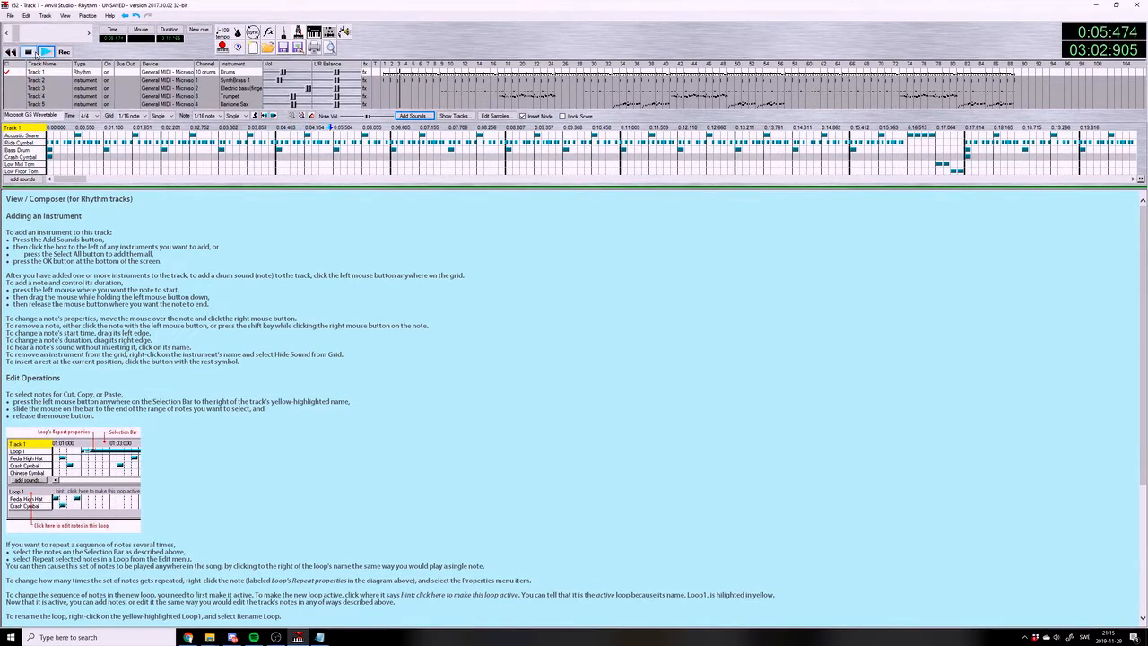
pyautogui.click(29, 53)
# Show the Crash Cymbal 2 sound on the drum track and try editing its hits at the start of measure 1
pyautogui.click(22, 178)
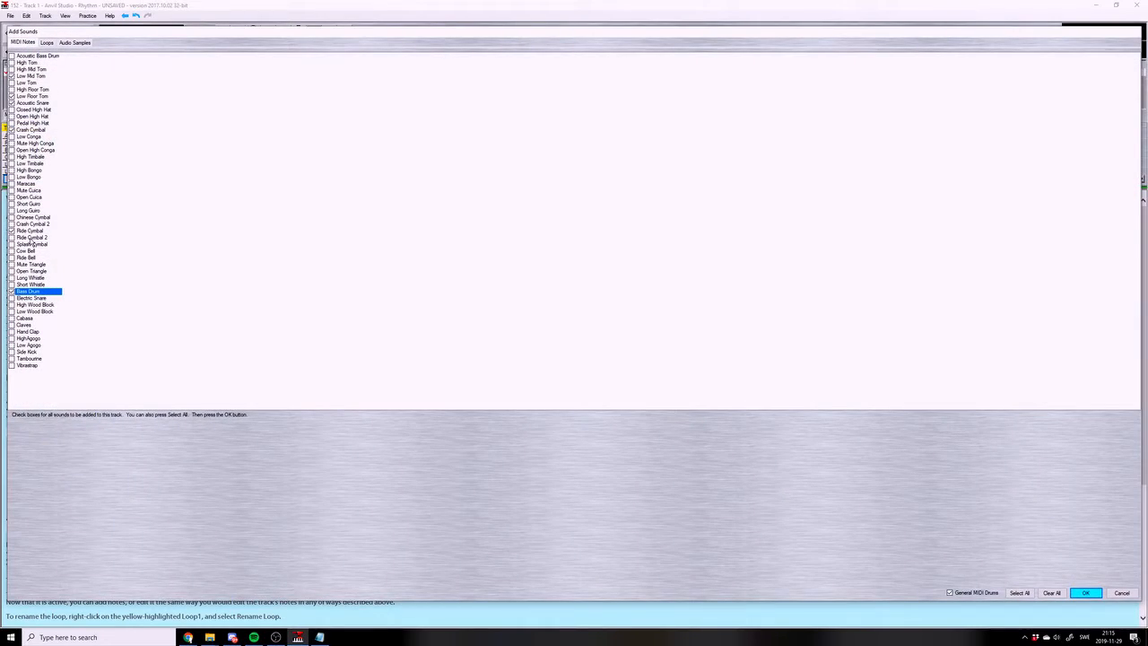
pyautogui.click(30, 224)
pyautogui.click(1088, 592)
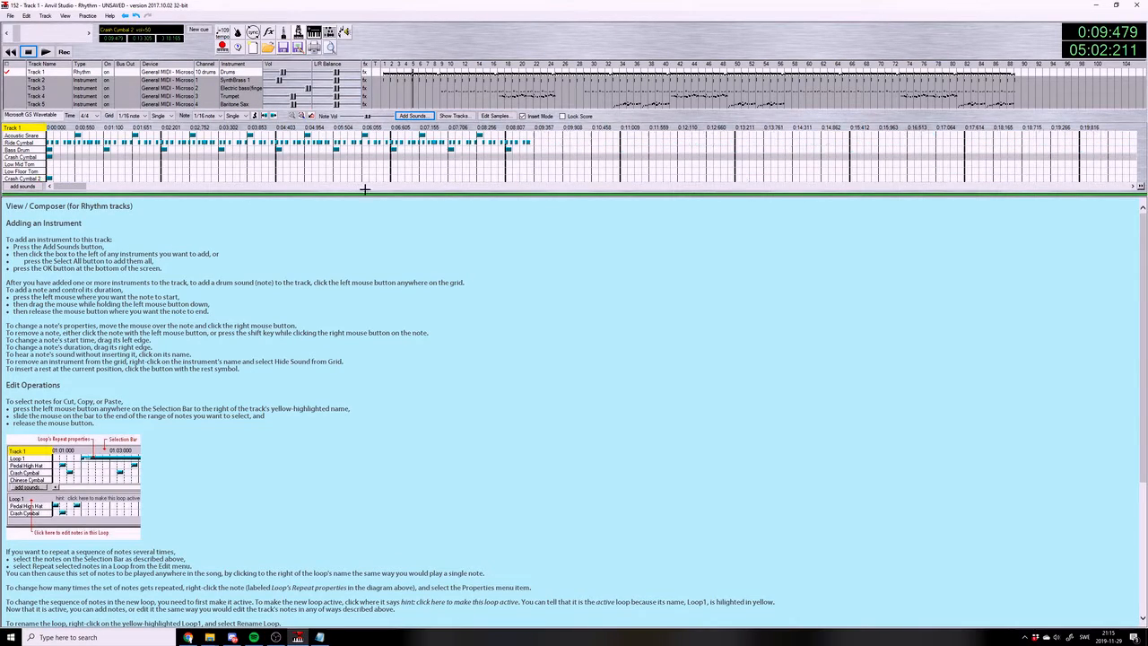
pyautogui.click(52, 179)
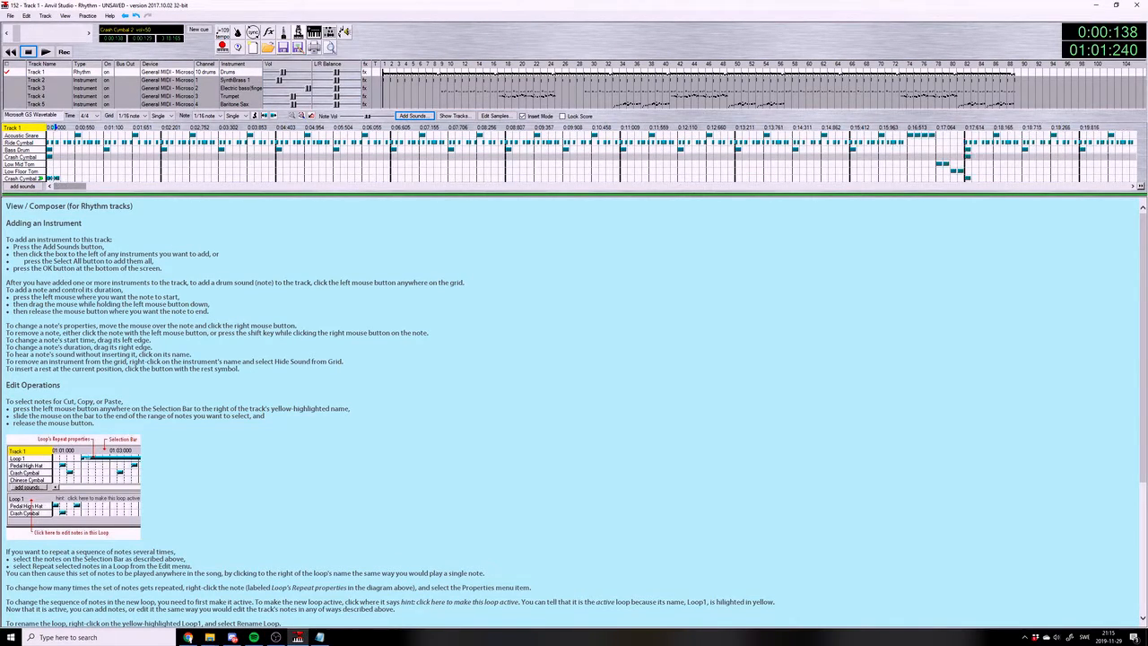
pyautogui.moveTo(63, 186); pyautogui.dragTo(122, 188)
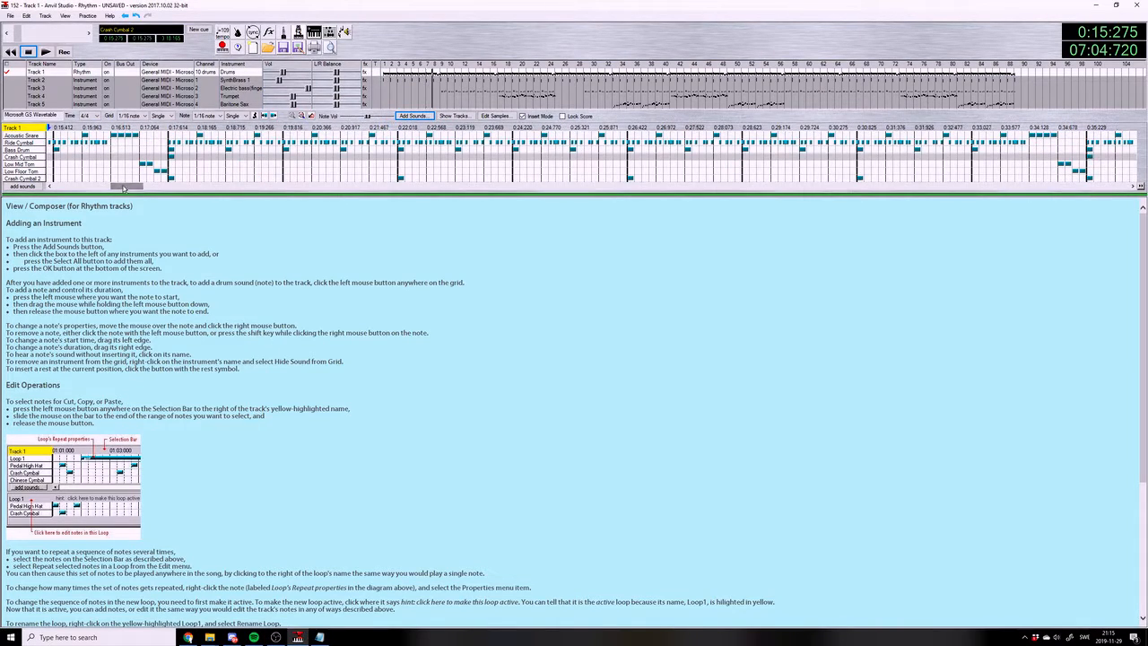
# Hide the Crash Cymbal 2 sound on the drum track and play the song from the end of measure 8
pyautogui.click(22, 186)
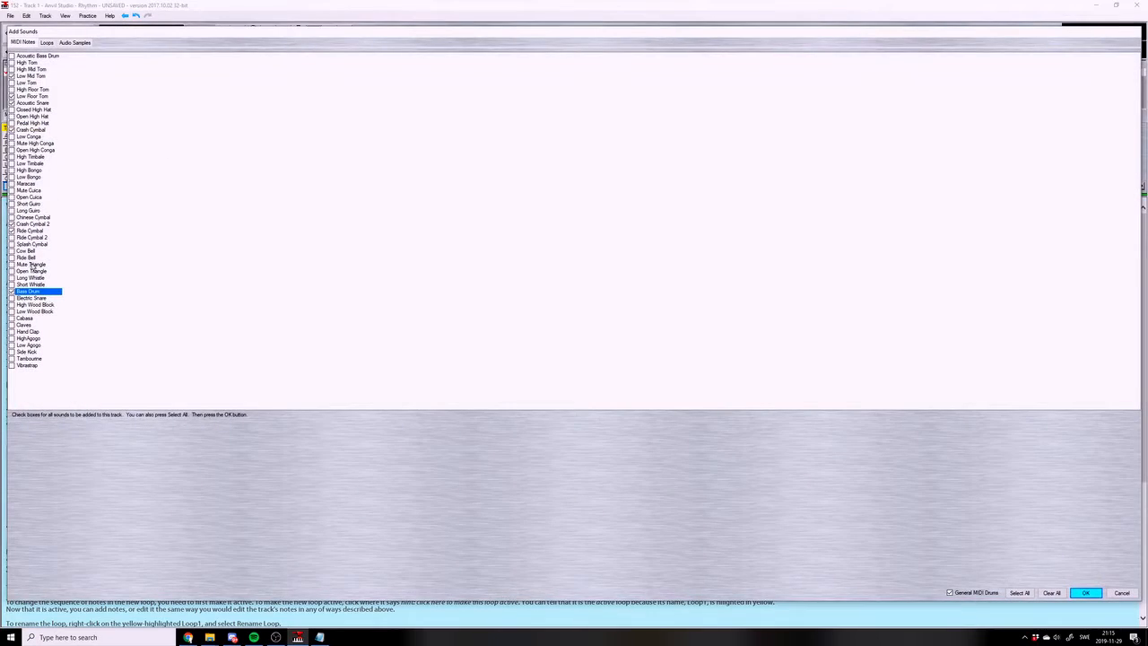
pyautogui.click(36, 224)
pyautogui.click(1122, 592)
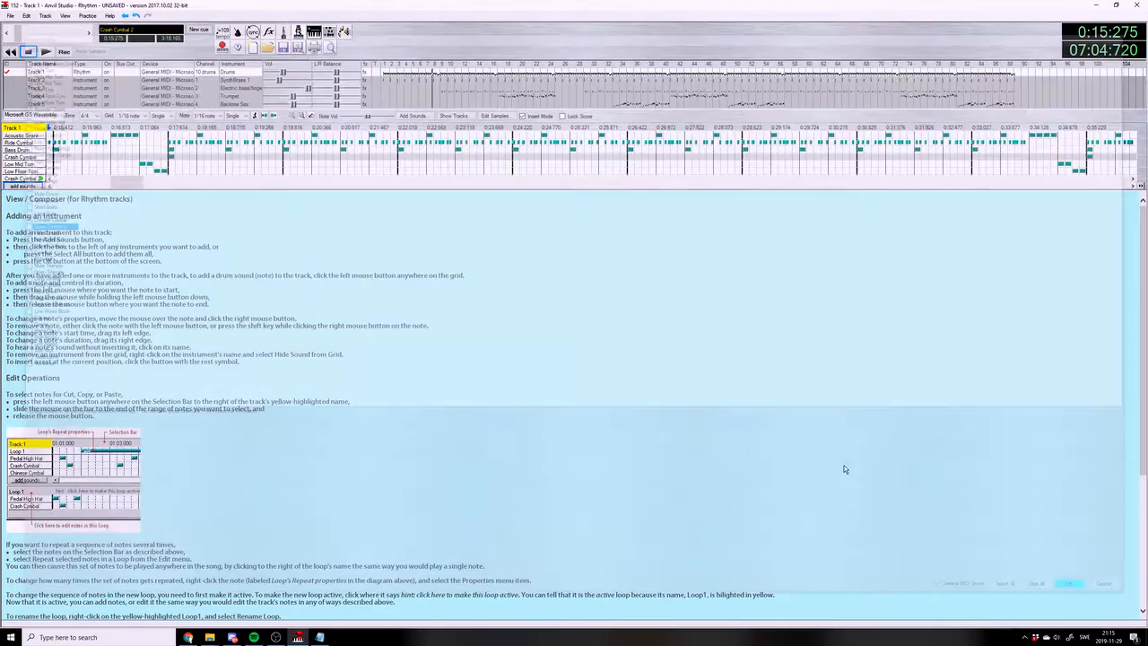
pyautogui.click(154, 129)
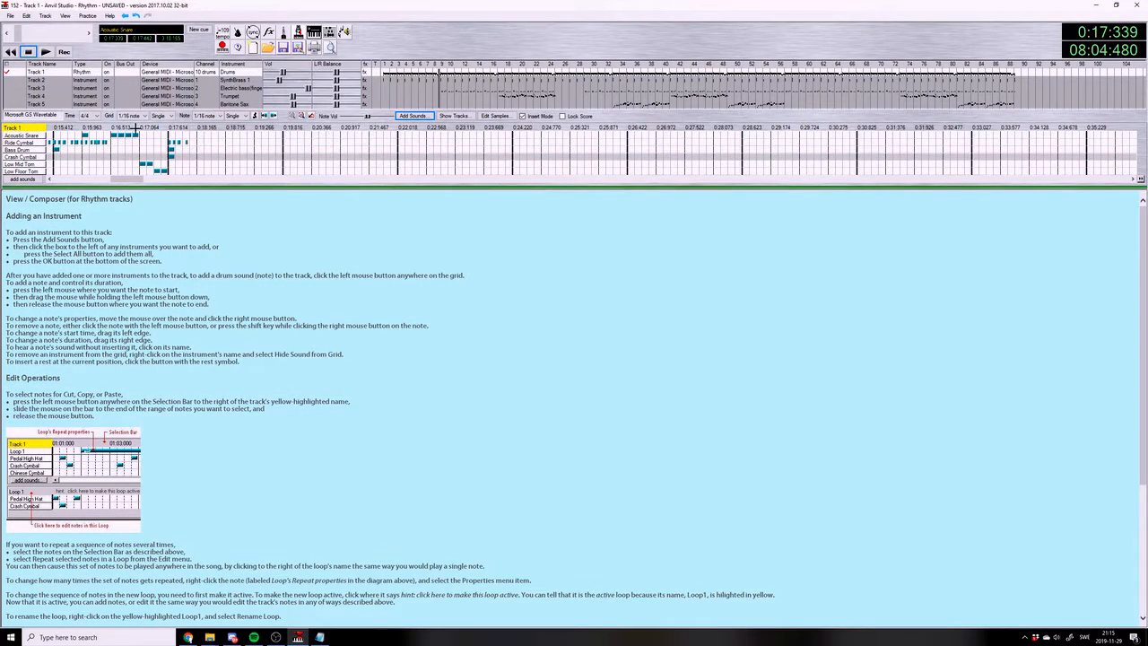
pyautogui.click(45, 51)
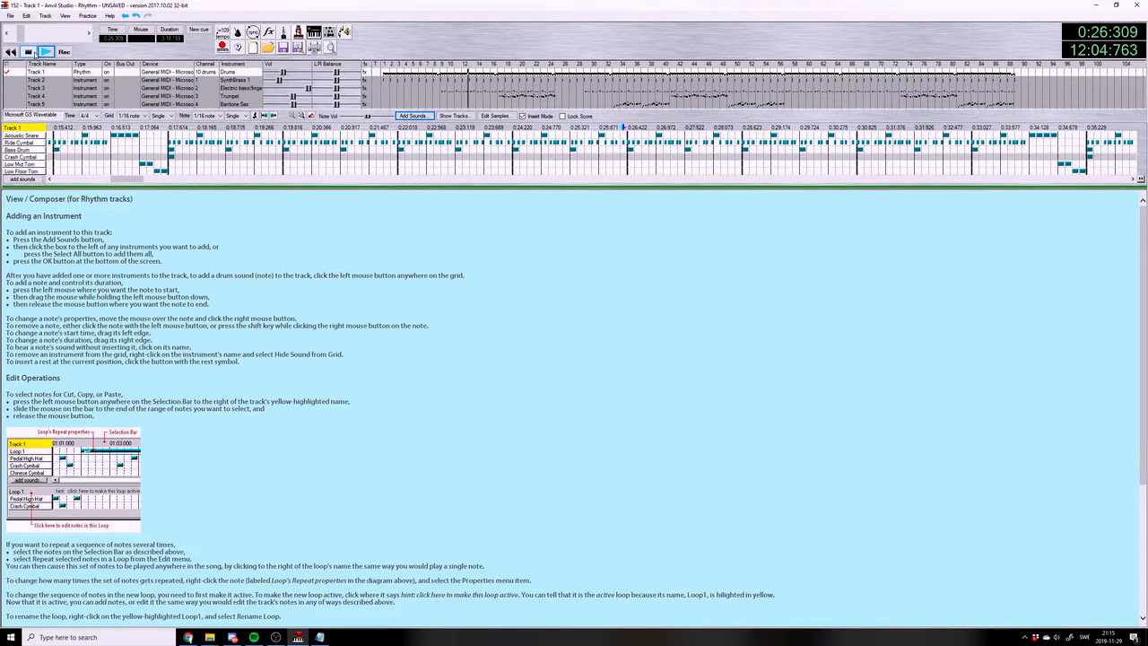
# Show the Crash Cymbal 2 sound on the drum track again and save the song
pyautogui.click(34, 178)
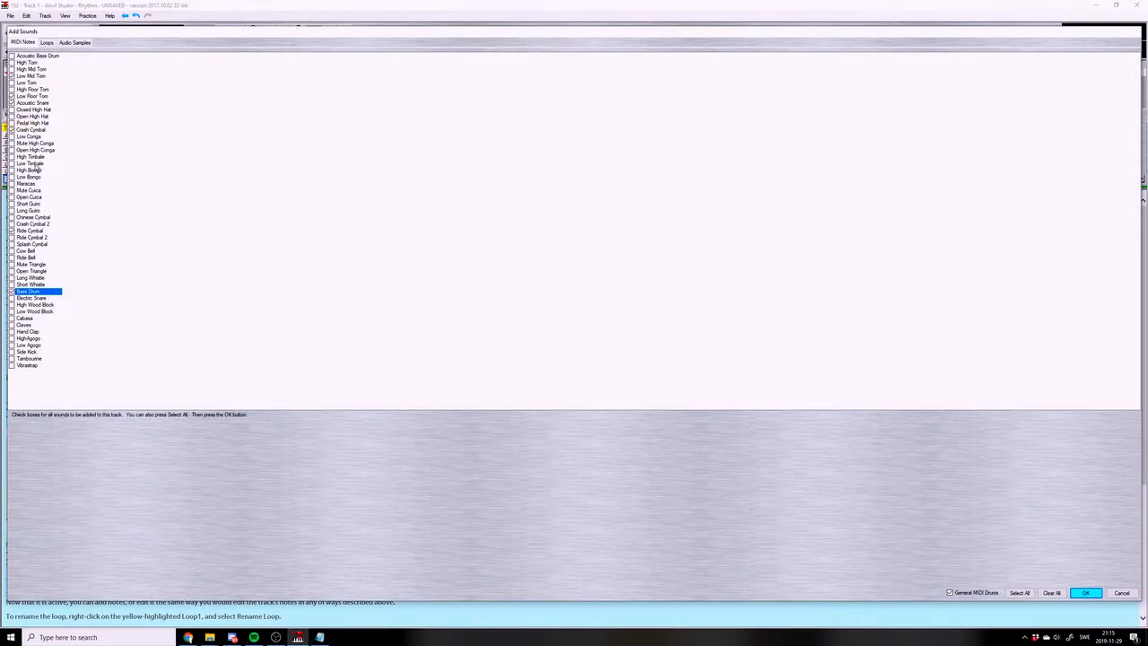
pyautogui.click(34, 224)
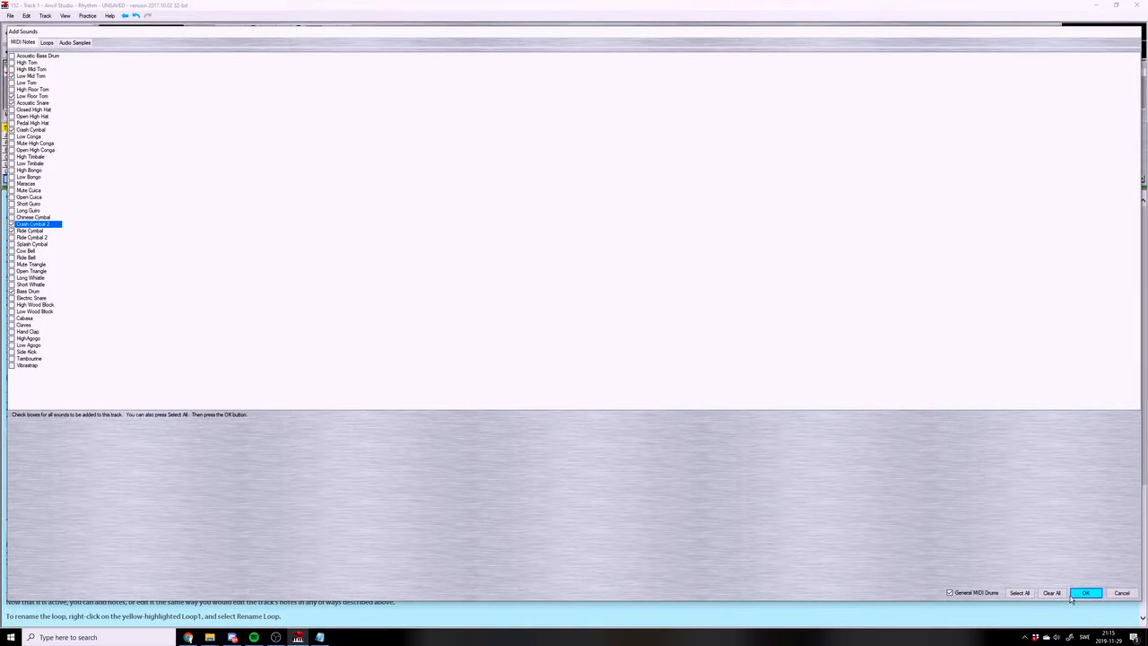
pyautogui.click(1079, 594)
pyautogui.moveTo(137, 187)
pyautogui.mouseDown()
pyautogui.moveTo(76, 185)
pyautogui.moveTo(153, 187)
pyautogui.mouseUp()
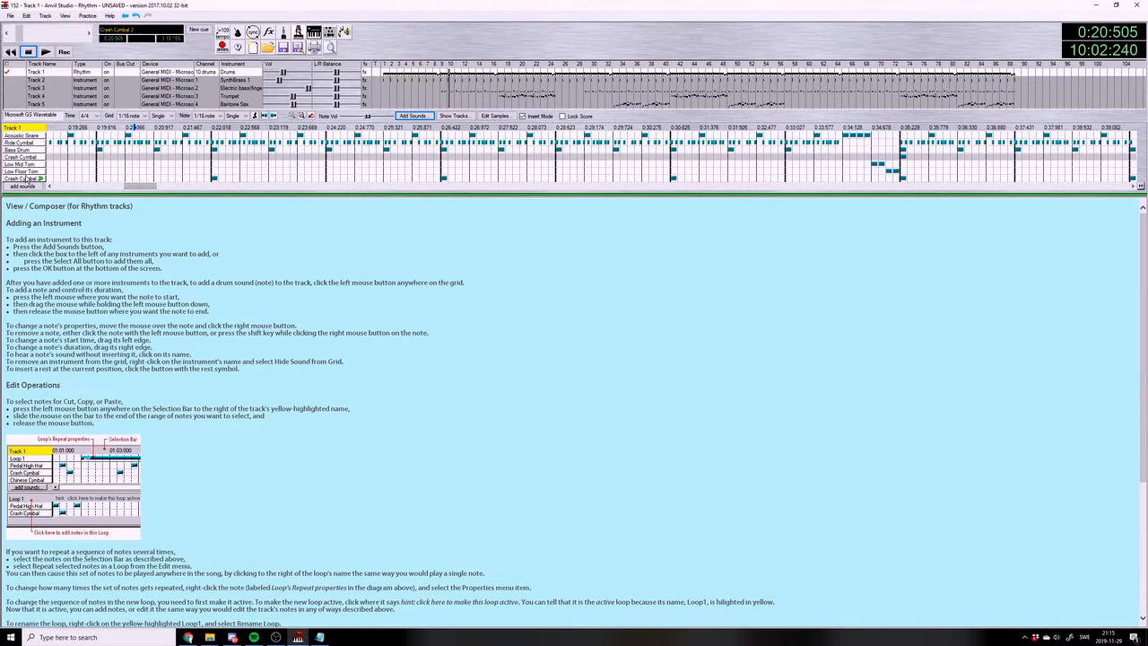
pyautogui.moveTo(152, 186)
pyautogui.mouseDown()
pyautogui.moveTo(107, 187)
pyautogui.moveTo(152, 187)
pyautogui.mouseUp()
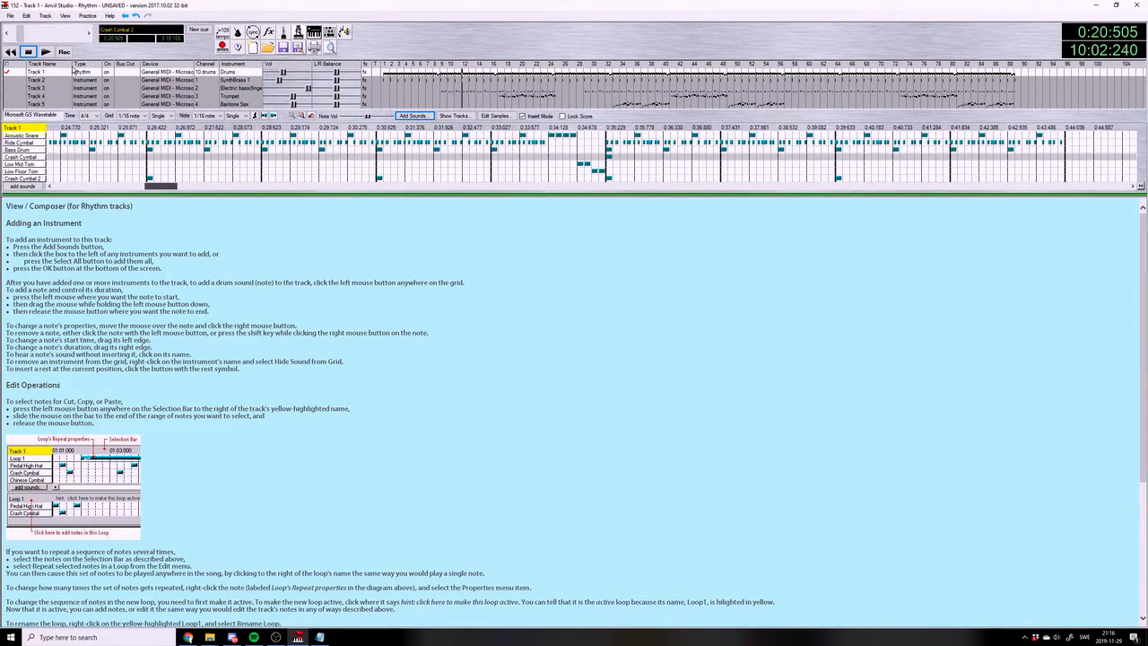
pyautogui.click(11, 16)
pyautogui.click(36, 67)
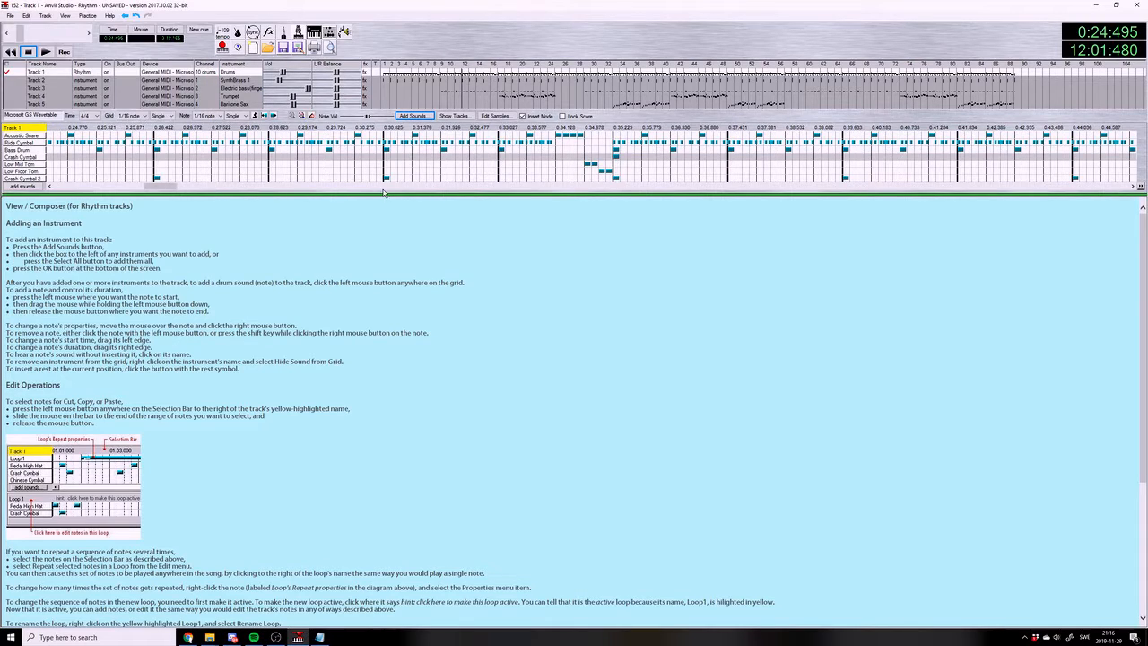
# Remove the Crash Cymbal 2 hits on the drum track from measure 13 through measure 25
pyautogui.click(156, 178)
pyautogui.moveTo(171, 185); pyautogui.dragTo(176, 184)
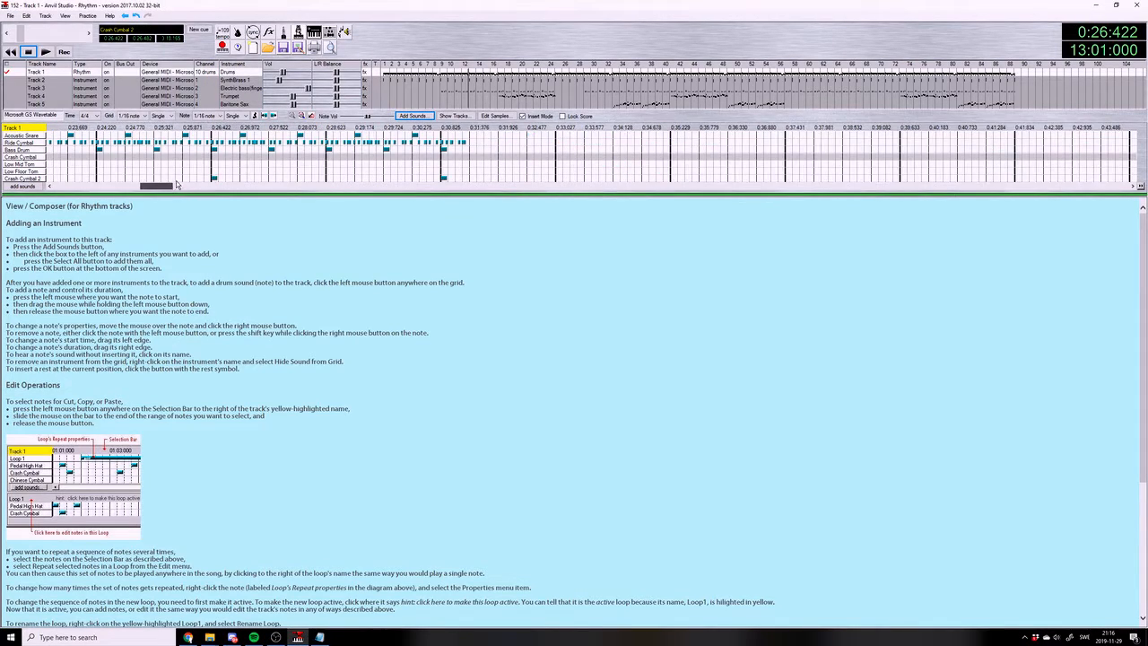
pyautogui.click(215, 178)
pyautogui.moveTo(149, 188); pyautogui.dragTo(196, 187)
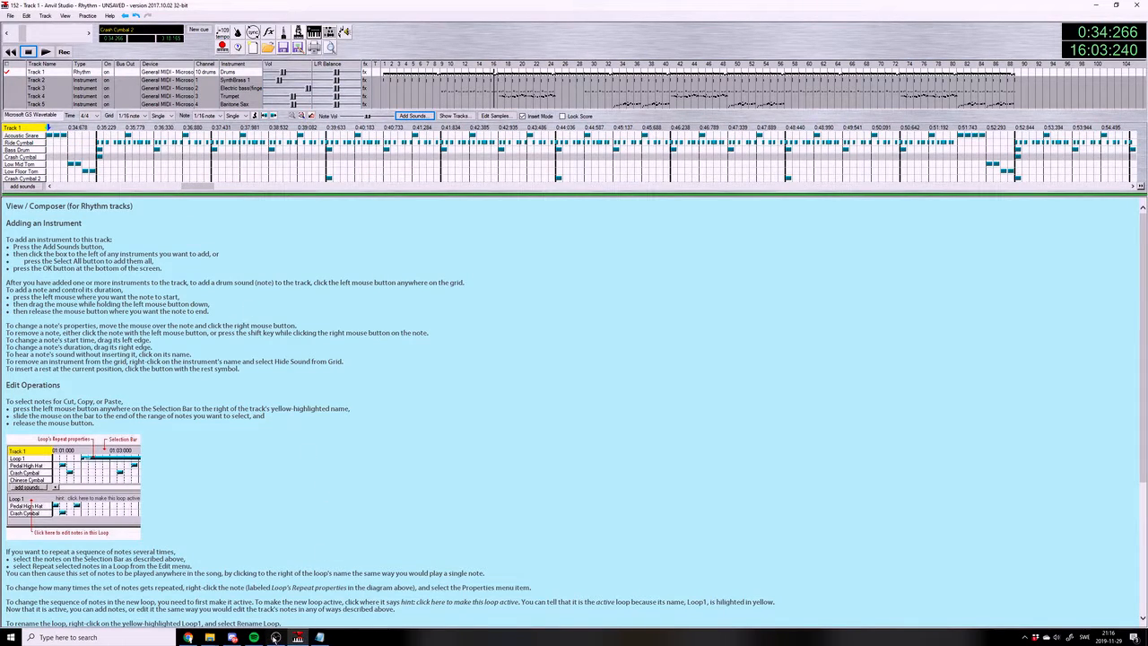
pyautogui.click(274, 637)
pyautogui.click(275, 638)
pyautogui.click(330, 179)
pyautogui.click(1020, 180)
# Remove the Crash Cymbal 2 hits on the drum track from measure 27 through measure 55
pyautogui.moveTo(212, 189); pyautogui.dragTo(252, 193)
pyautogui.click(245, 177)
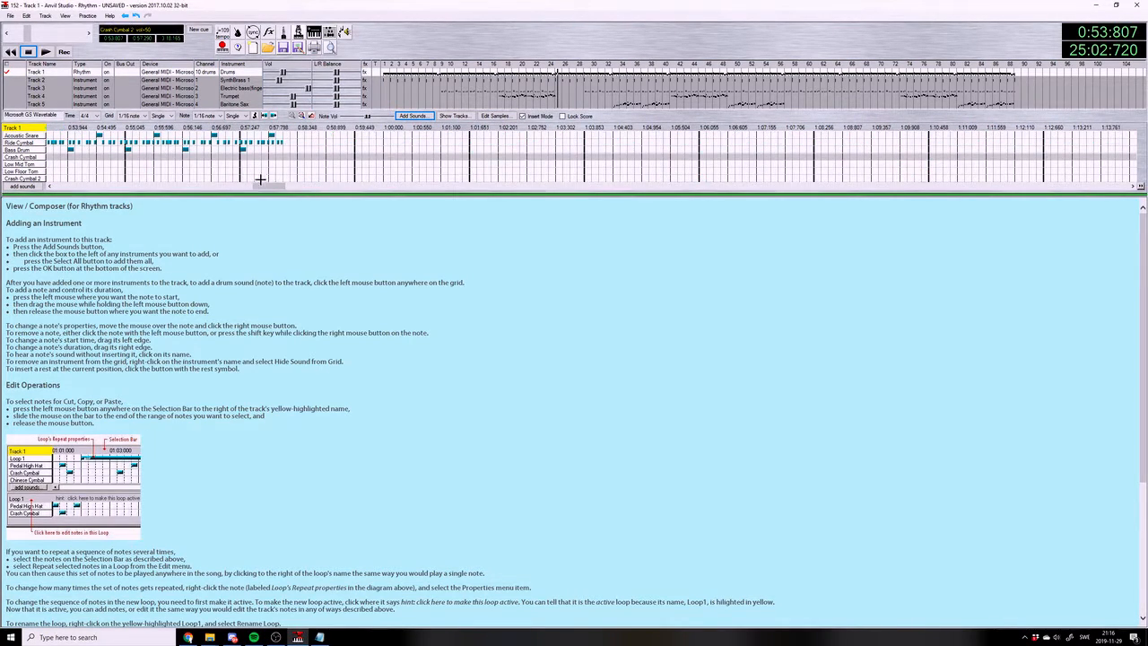
pyautogui.click(474, 178)
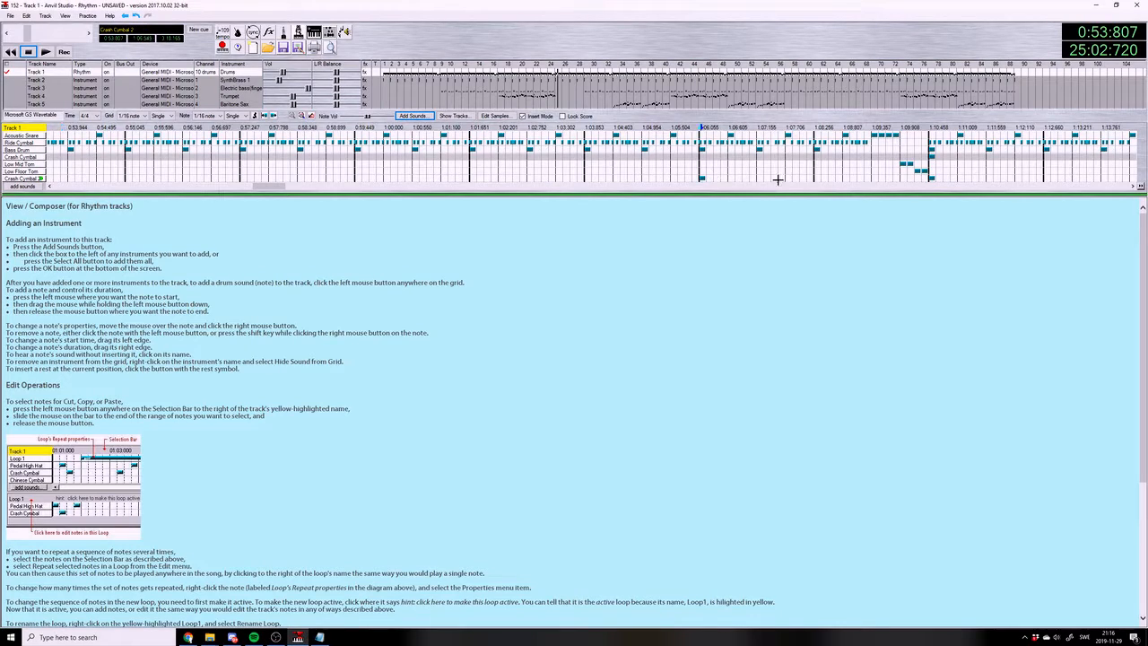
pyautogui.moveTo(284, 187); pyautogui.dragTo(401, 200)
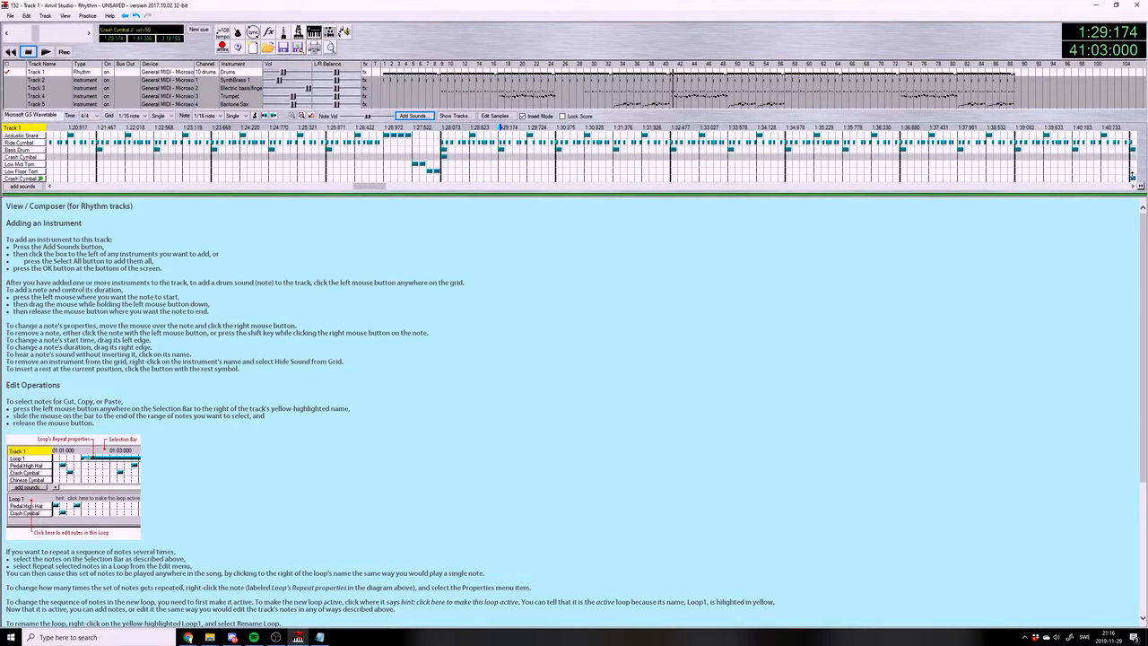
pyautogui.moveTo(377, 187); pyautogui.dragTo(467, 191)
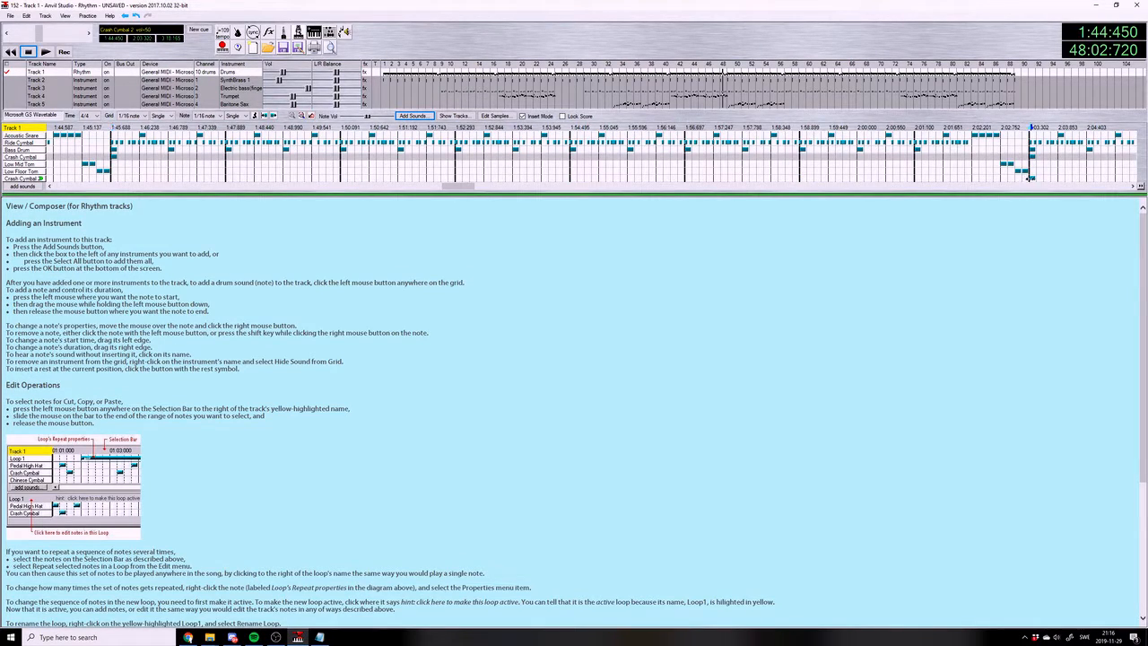
# Remove the Crash Cymbal 2 hits on the drum track from measure 57 through measure 67
pyautogui.click(1030, 178)
pyautogui.moveTo(471, 188); pyautogui.dragTo(560, 186)
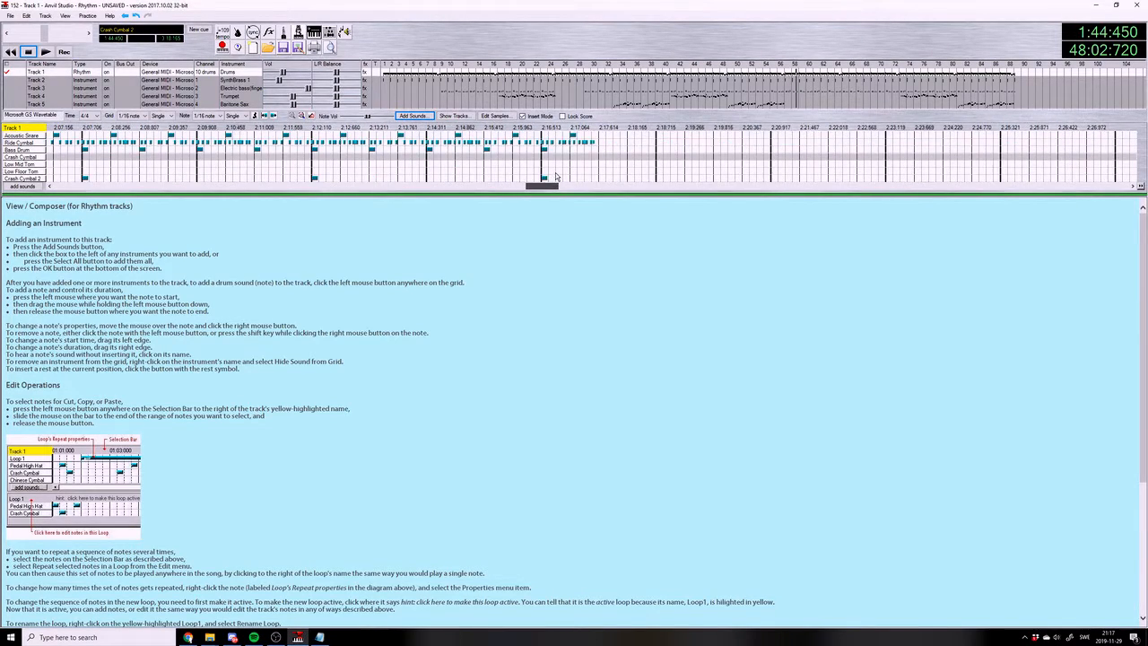
pyautogui.click(62, 179)
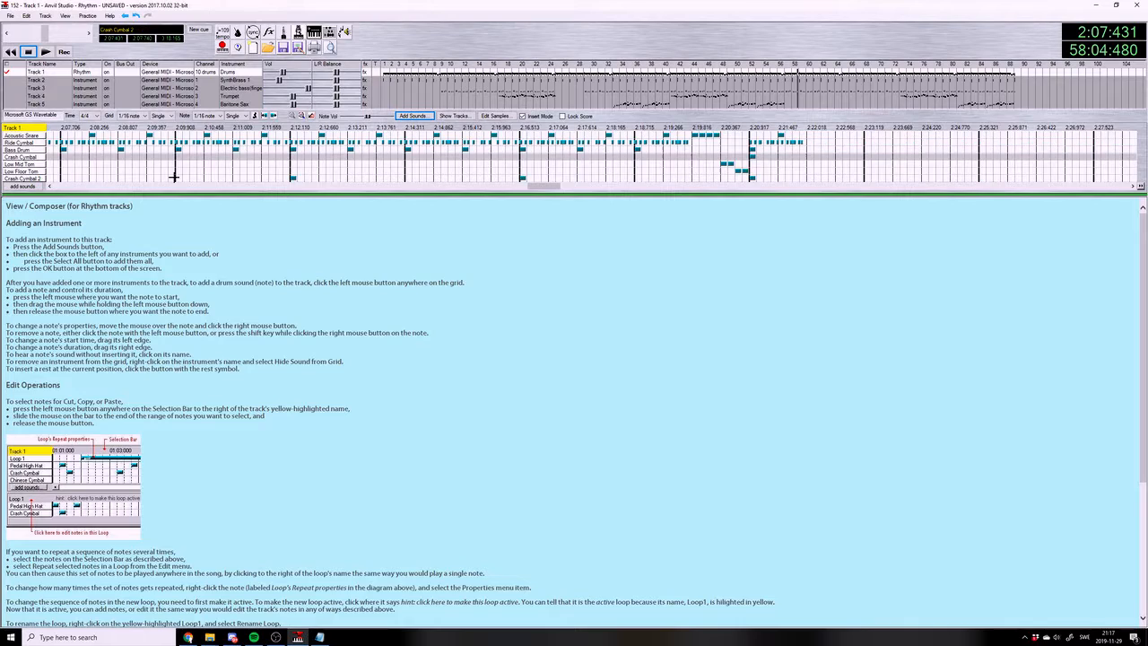
pyautogui.click(292, 178)
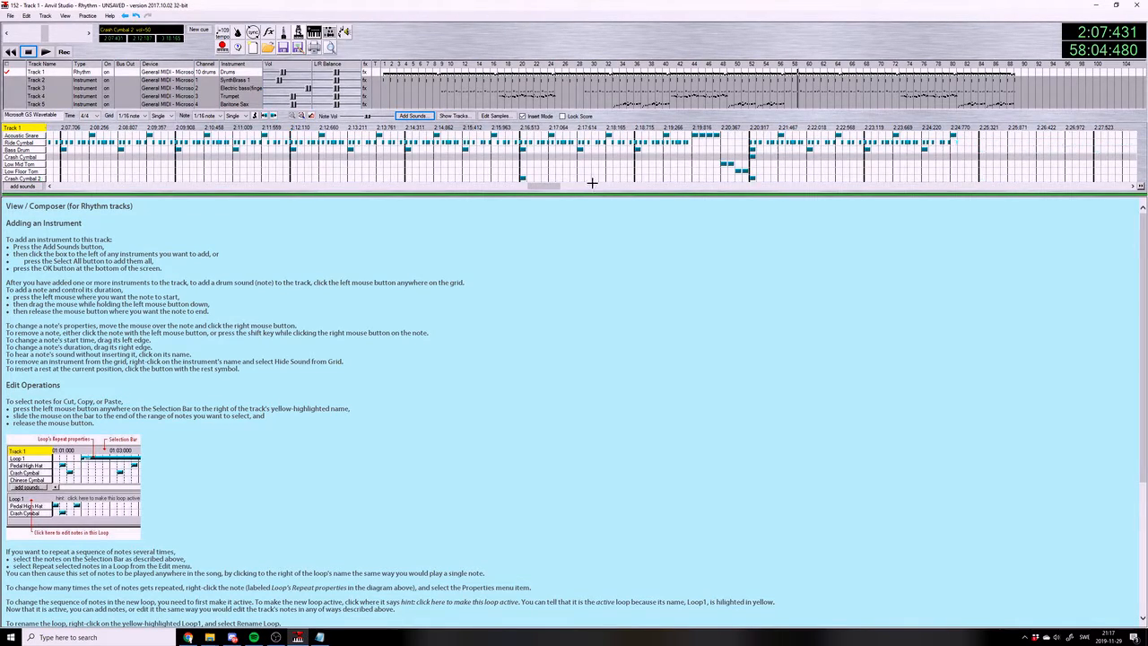
pyautogui.click(528, 178)
pyautogui.click(529, 178)
pyautogui.click(523, 178)
pyautogui.click(751, 178)
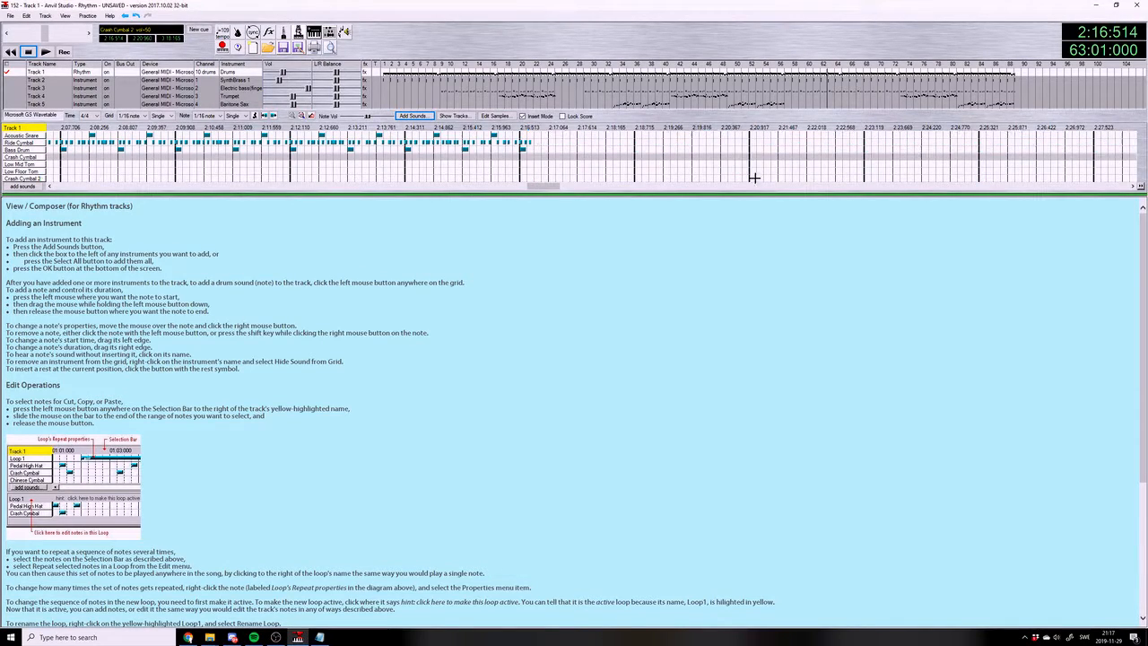
pyautogui.click(980, 179)
# Remove the Crash Cymbal 2 hits on the drum track from measure 69 through measure 77
pyautogui.moveTo(531, 186); pyautogui.dragTo(614, 187)
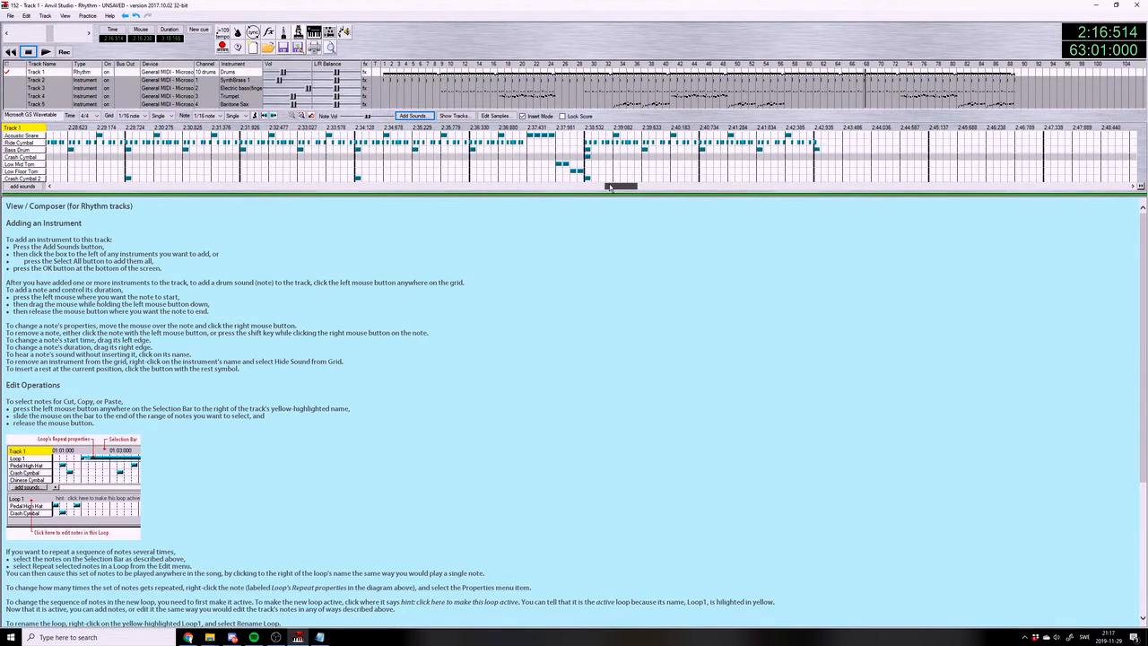
pyautogui.click(130, 178)
pyautogui.click(130, 179)
pyautogui.click(359, 179)
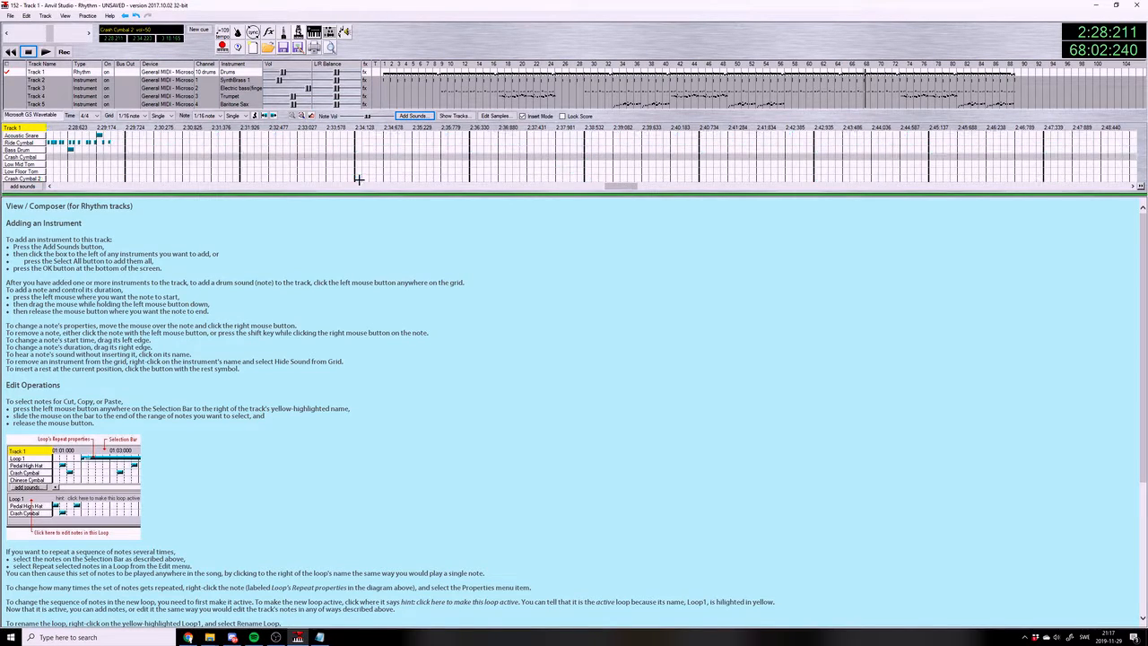
pyautogui.click(587, 177)
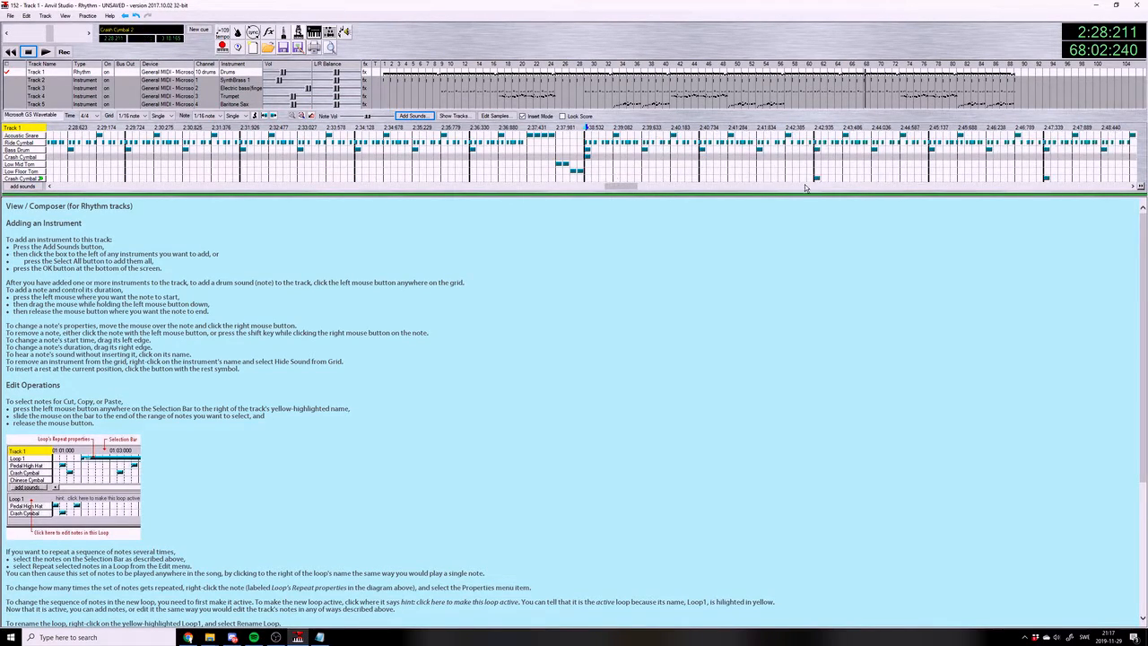
pyautogui.click(816, 176)
pyautogui.click(1044, 177)
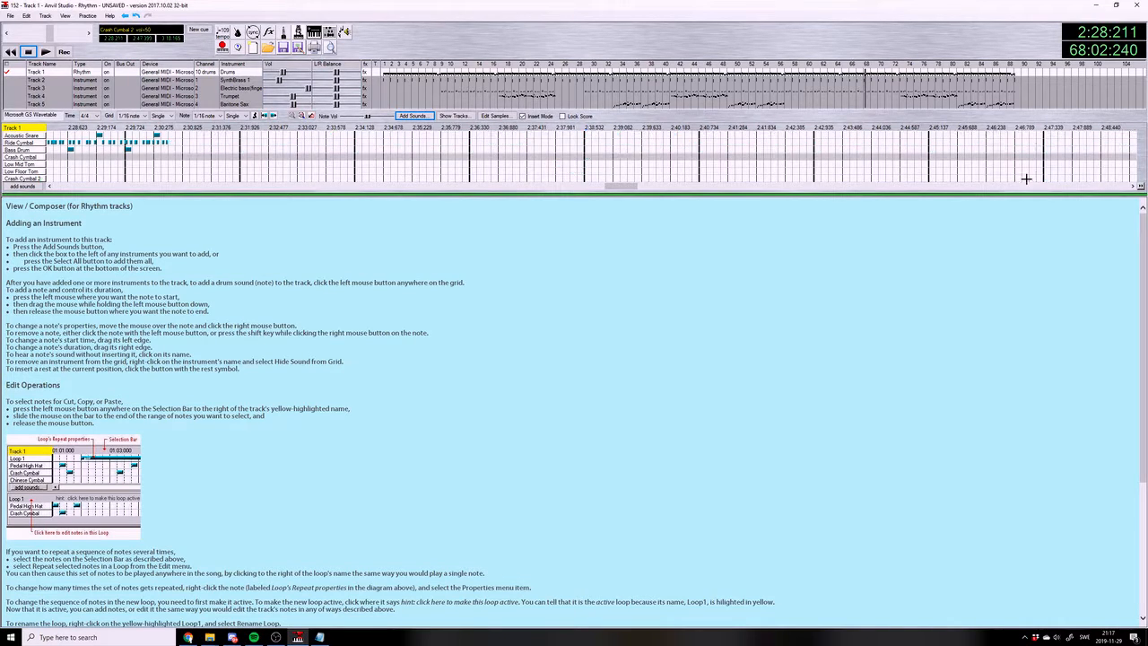
# Remove the Crash Cymbal 2 hits on the drum track from measure 81 through measure 87
pyautogui.moveTo(626, 185); pyautogui.dragTo(677, 186)
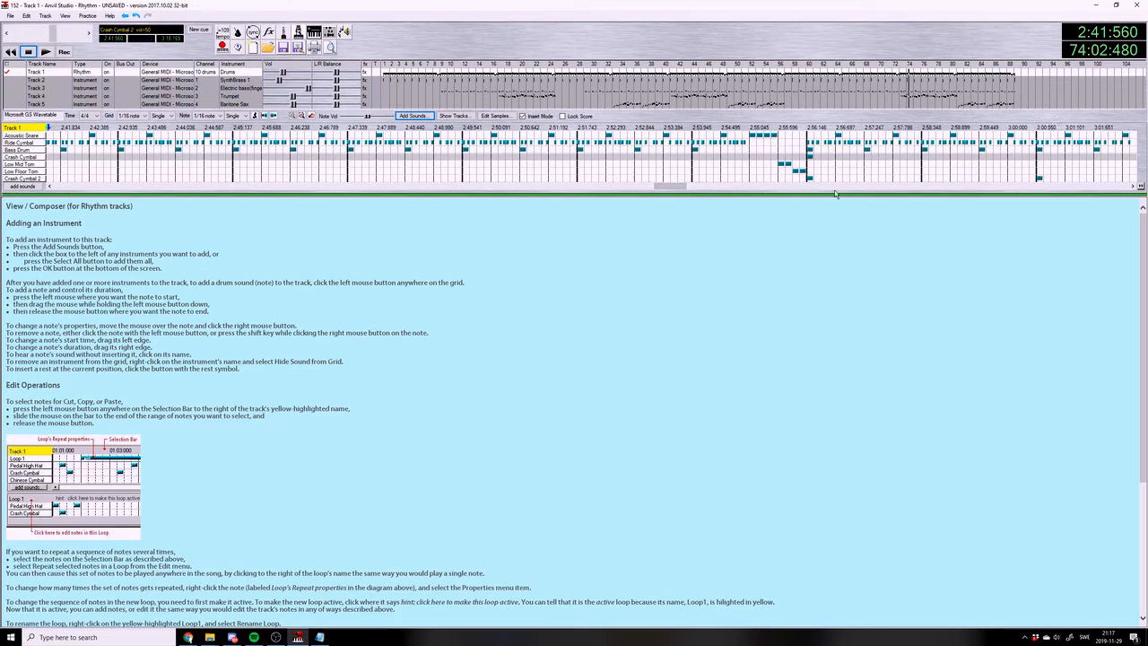
pyautogui.click(810, 178)
pyautogui.click(1040, 177)
pyautogui.moveTo(684, 187); pyautogui.dragTo(751, 187)
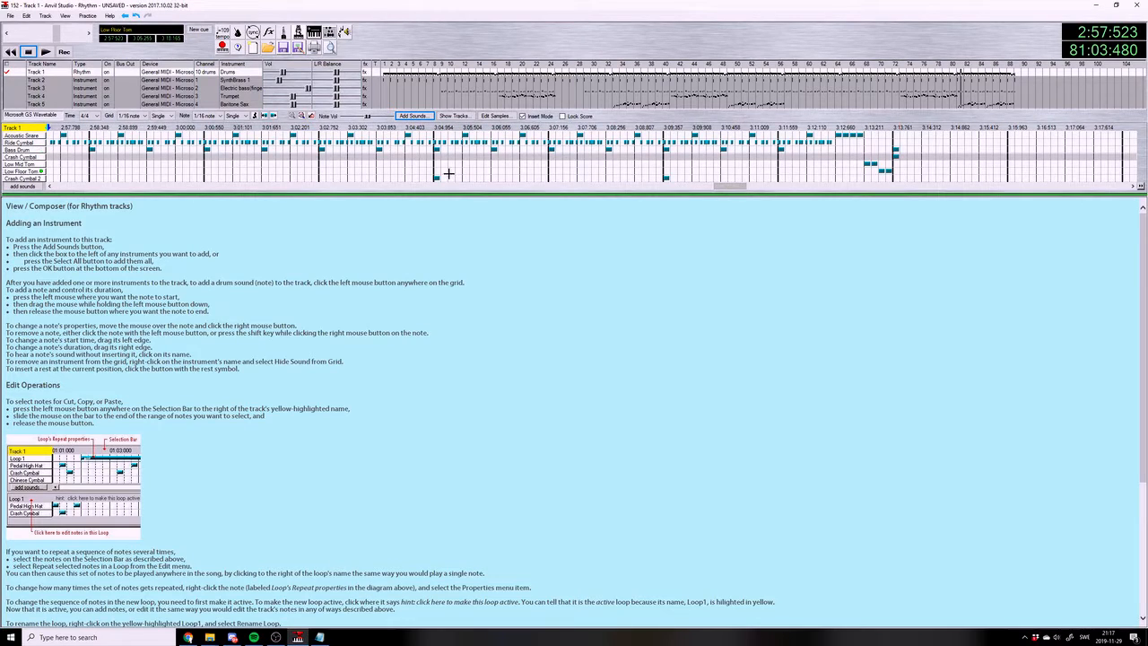
pyautogui.click(659, 177)
# Hide the Crash Cymbal 2 sound on the drum track and play the song from measure 84
pyautogui.click(21, 185)
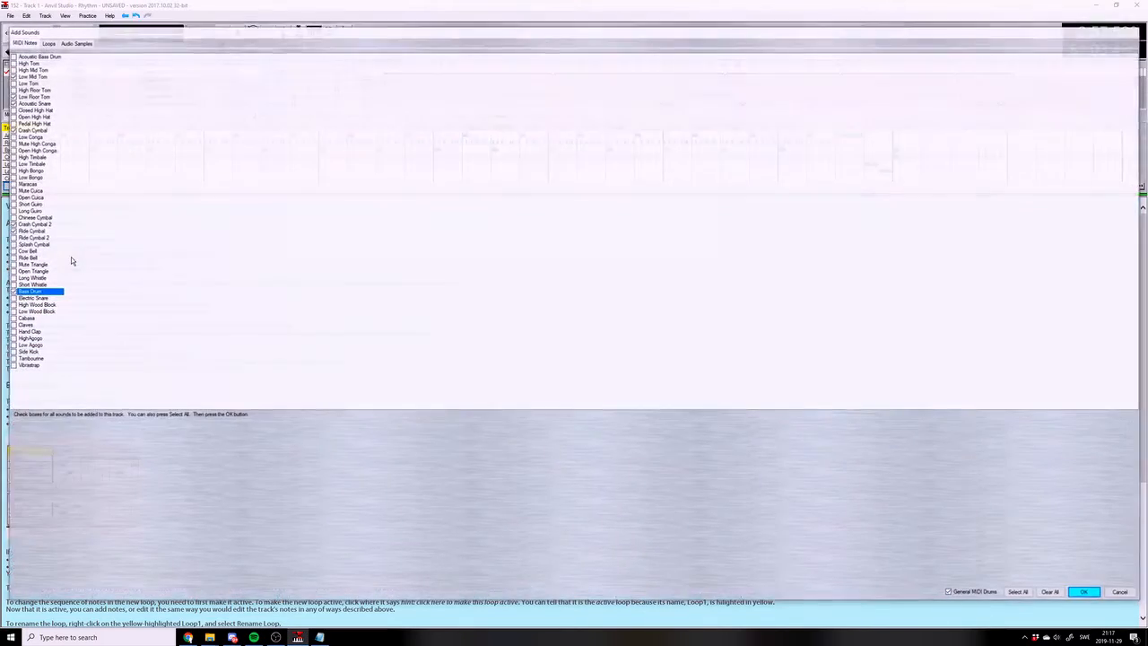
pyautogui.click(25, 224)
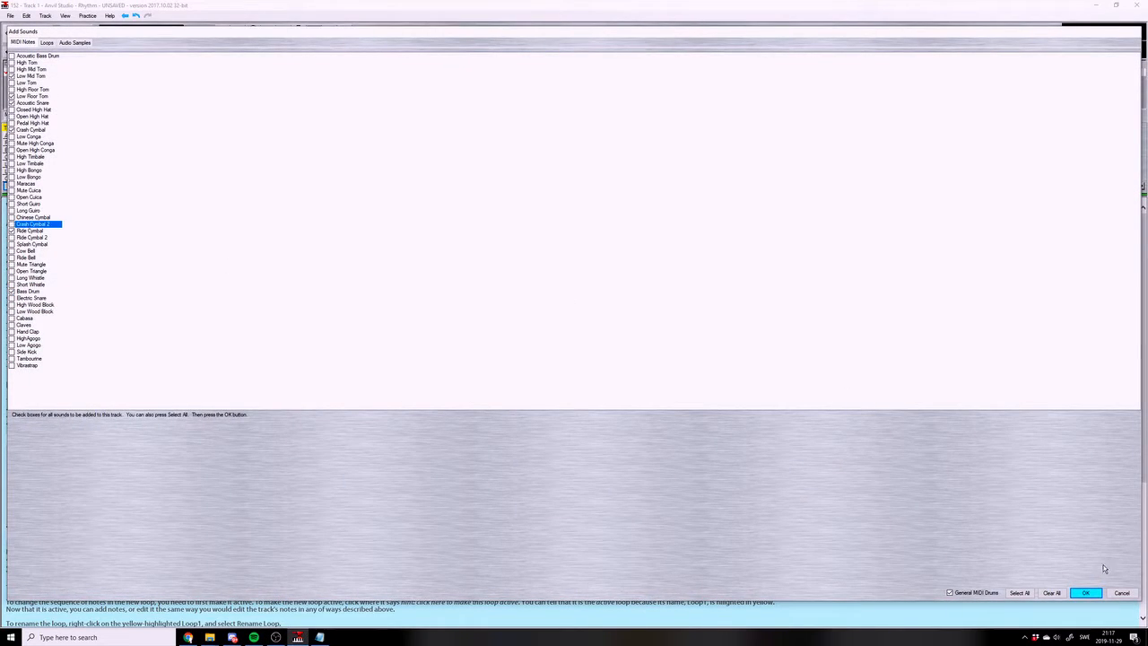
pyautogui.click(1085, 593)
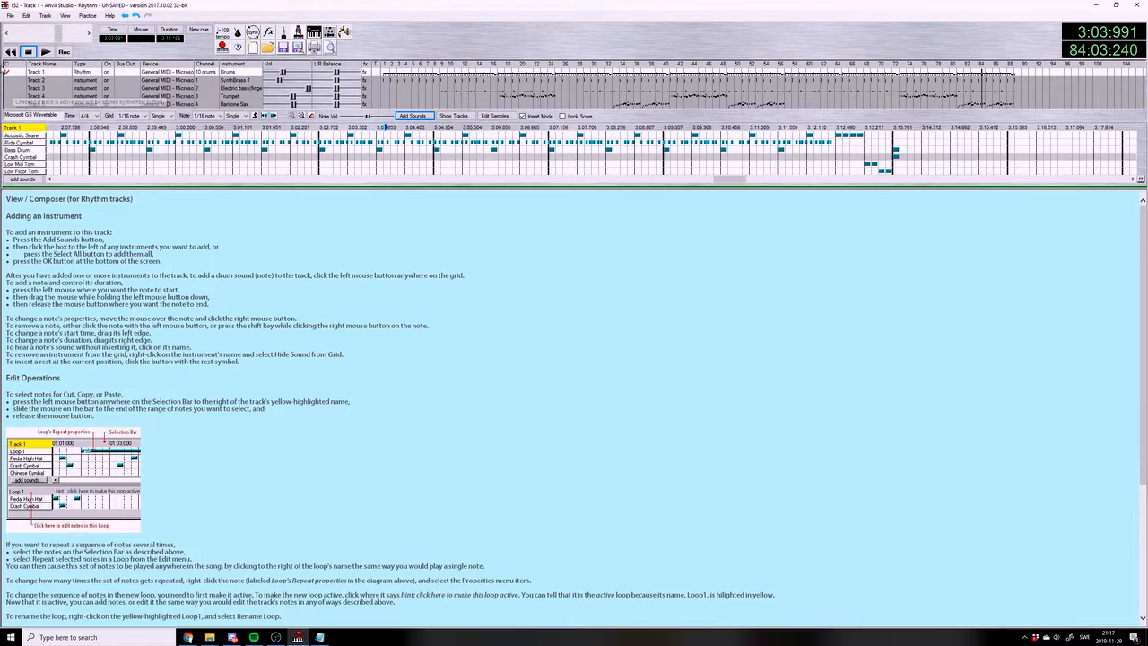
pyautogui.click(45, 51)
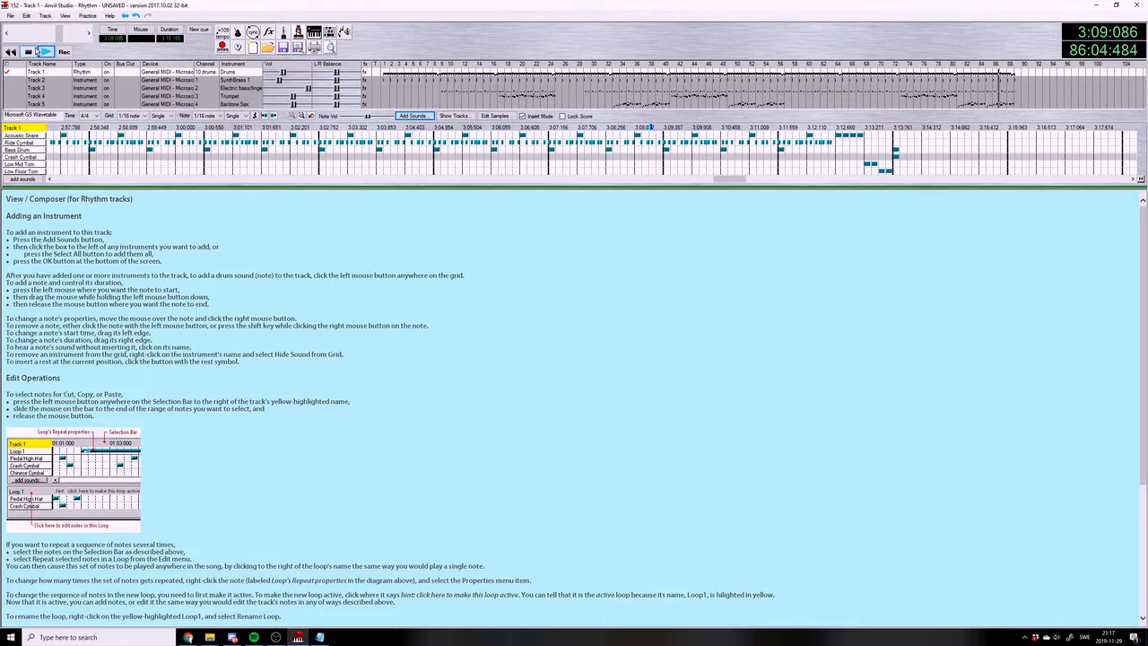
pyautogui.click(10, 15)
pyautogui.click(27, 66)
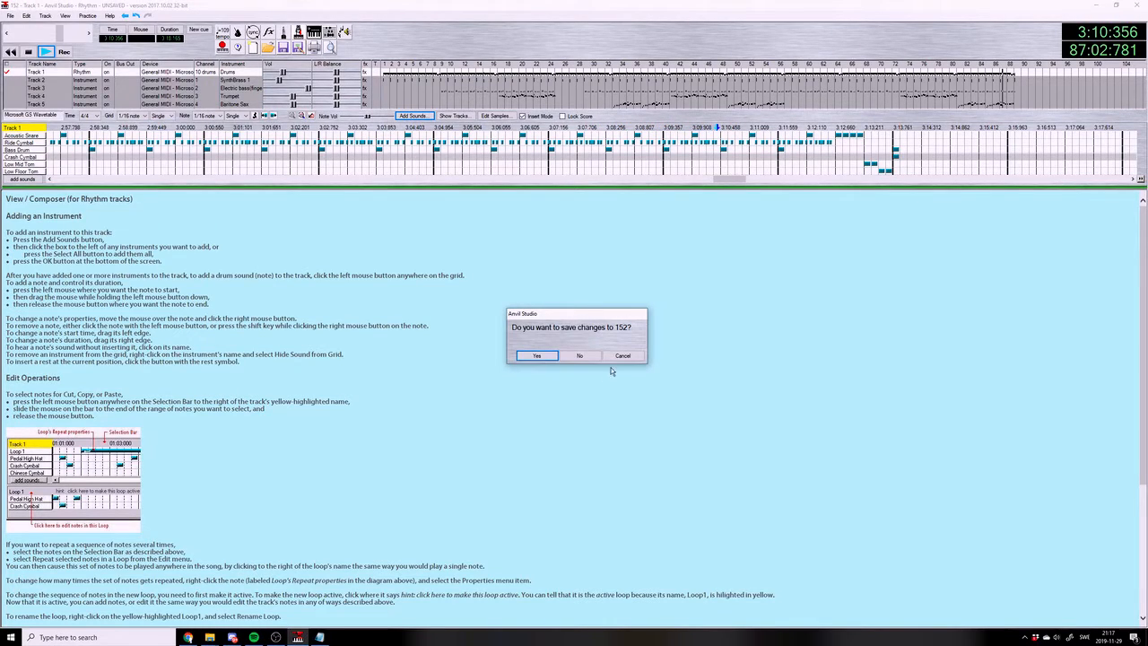
pyautogui.click(623, 356)
# Save the song and play it from the beginning
pyautogui.click(10, 15)
pyautogui.click(30, 67)
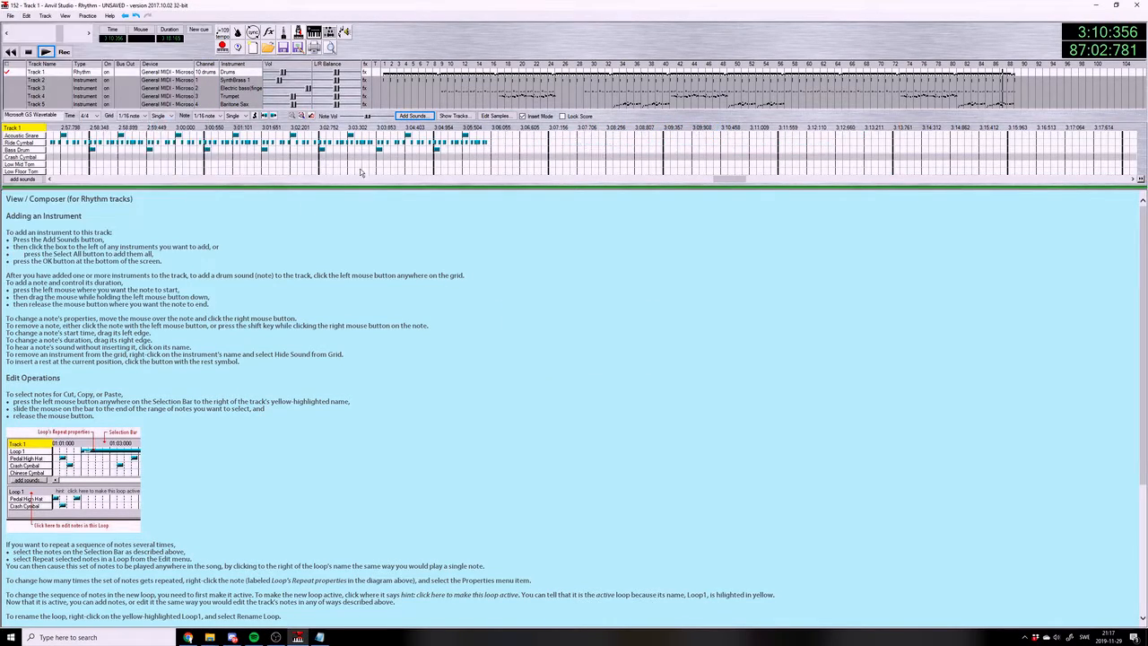
pyautogui.moveTo(720, 180); pyautogui.dragTo(43, 165)
pyautogui.click(11, 52)
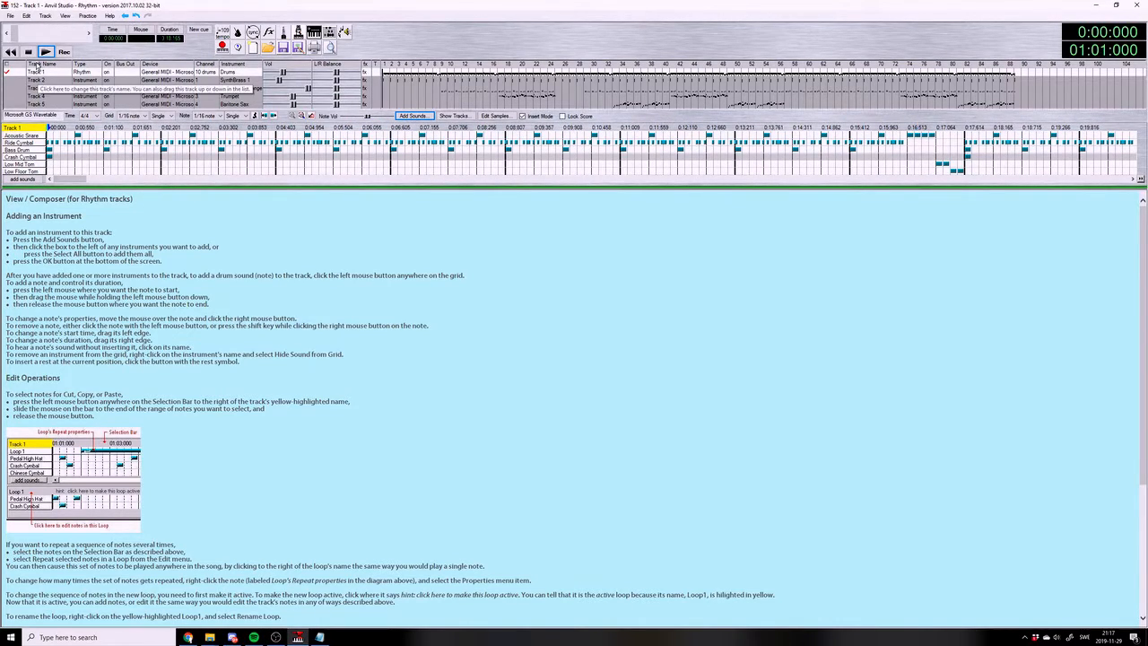
pyautogui.click(45, 52)
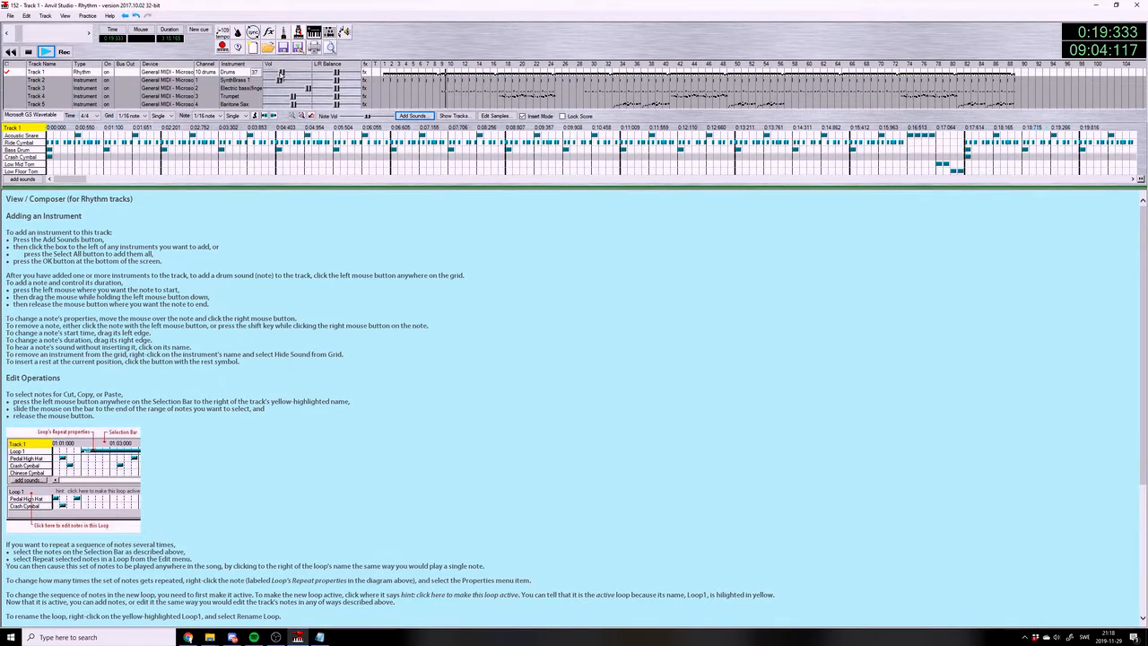
# Raise the Drums track volume to 42 and lower the SynthBrass 1 track volume to 32 during playback
pyautogui.moveTo(279, 81); pyautogui.dragTo(284, 76)
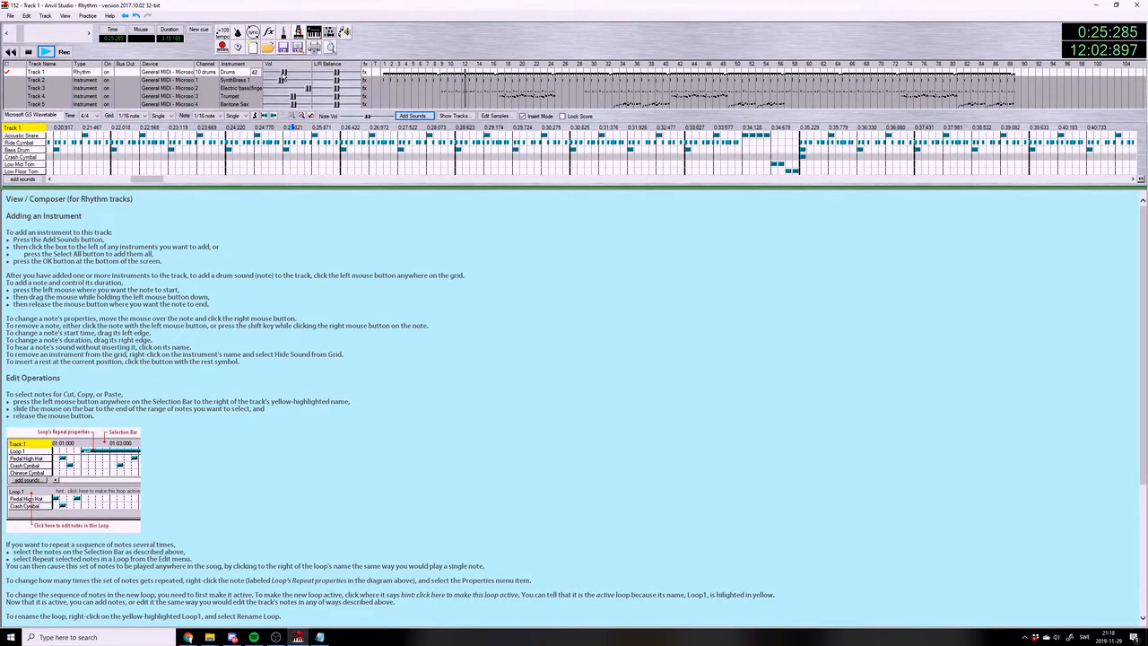
pyautogui.moveTo(281, 80); pyautogui.dragTo(281, 83)
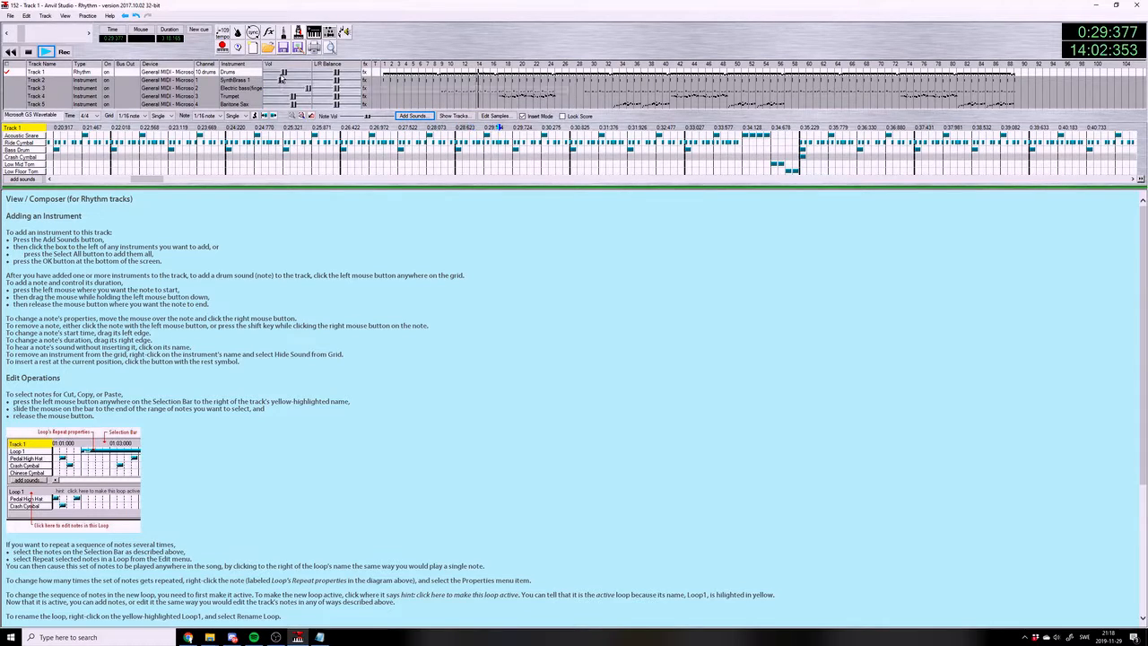
pyautogui.moveTo(281, 82); pyautogui.dragTo(280, 80)
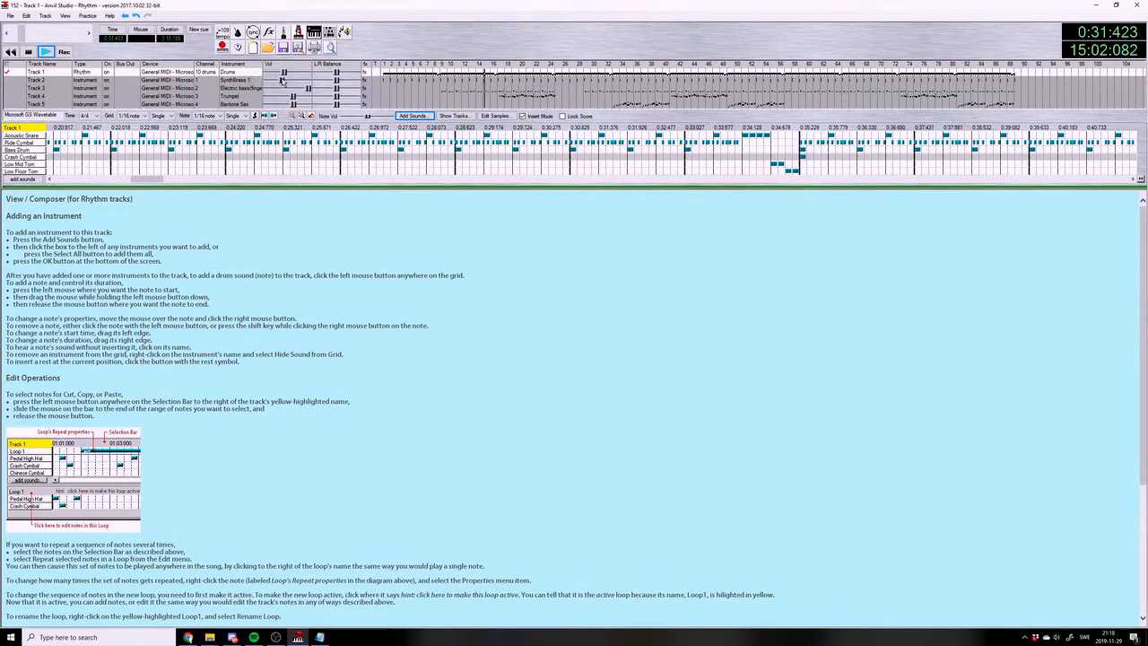
pyautogui.moveTo(282, 83)
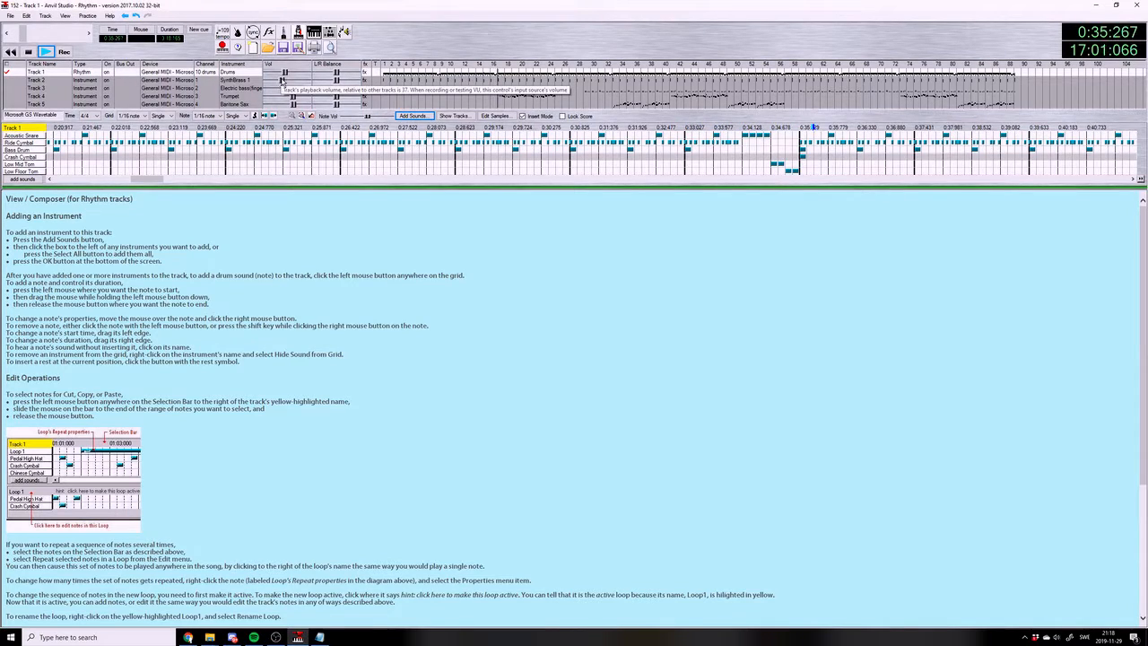
pyautogui.moveTo(281, 82); pyautogui.dragTo(281, 82)
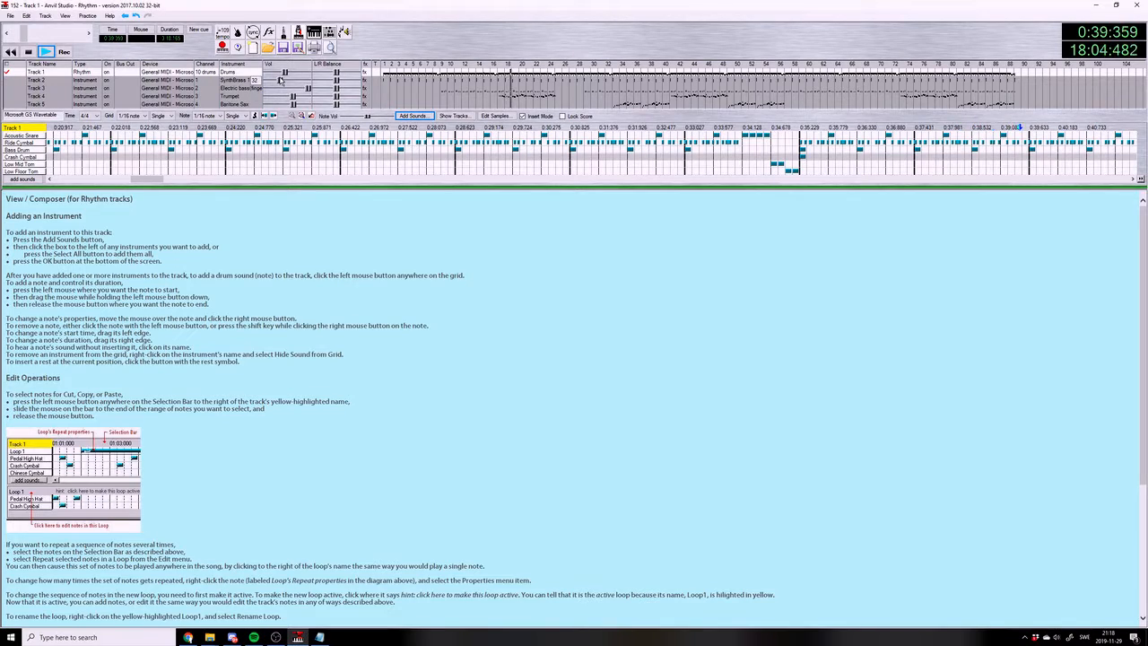
# Lower the volumes of the Drums, Trumpet and Baritone Sax tracks slightly
pyautogui.moveTo(285, 74); pyautogui.dragTo(291, 97)
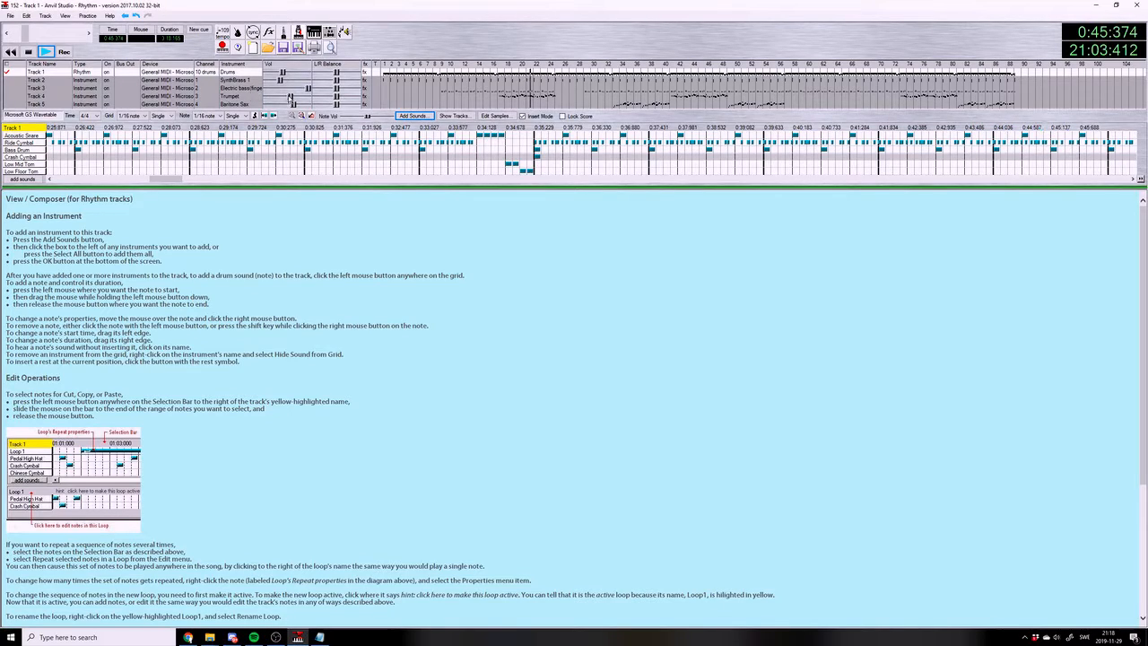
pyautogui.moveTo(293, 105); pyautogui.dragTo(291, 105)
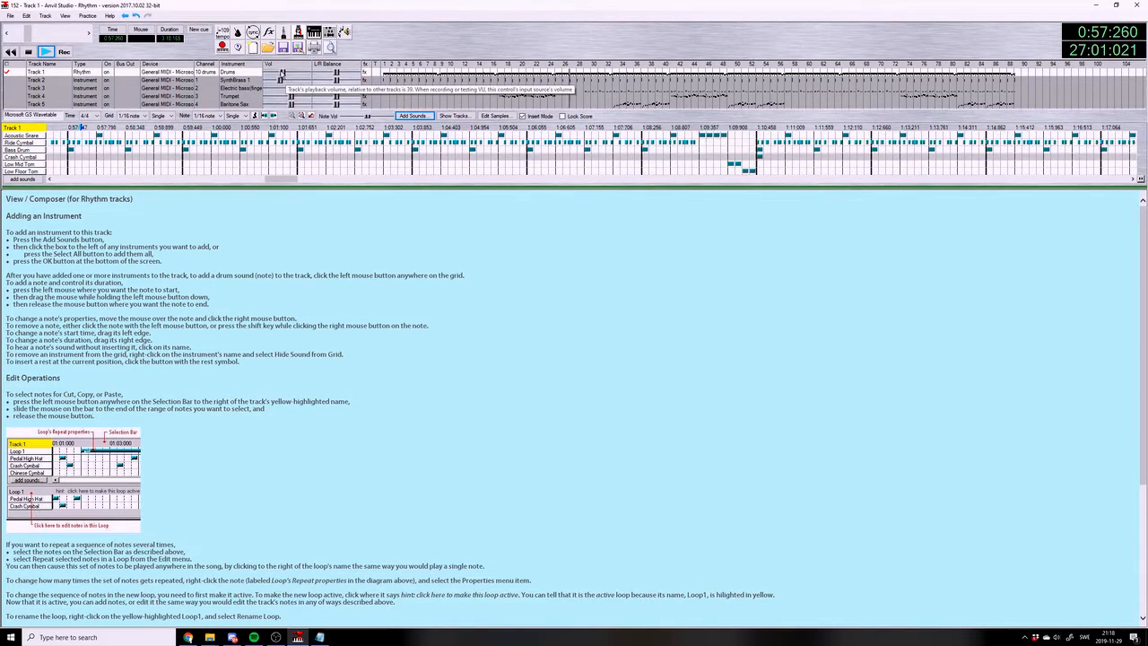
pyautogui.moveTo(280, 73); pyautogui.dragTo(282, 74)
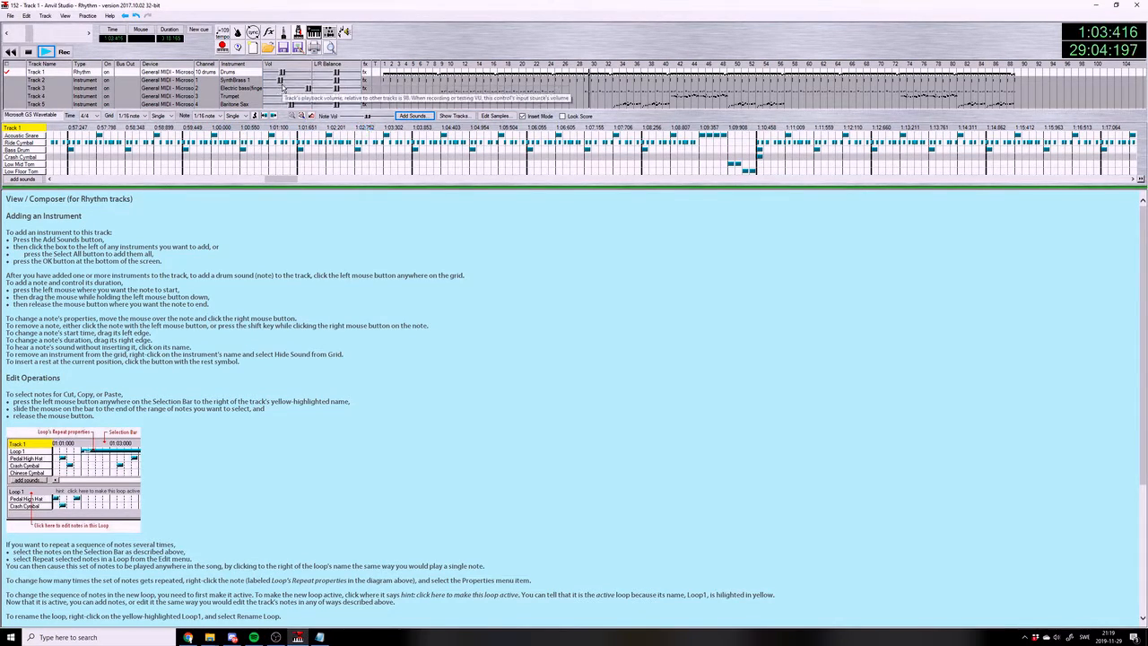
# Set the Windows speaker volume to 37 and raise the SynthBrass 1 track volume slightly
pyautogui.click(1056, 637)
pyautogui.click(1055, 618)
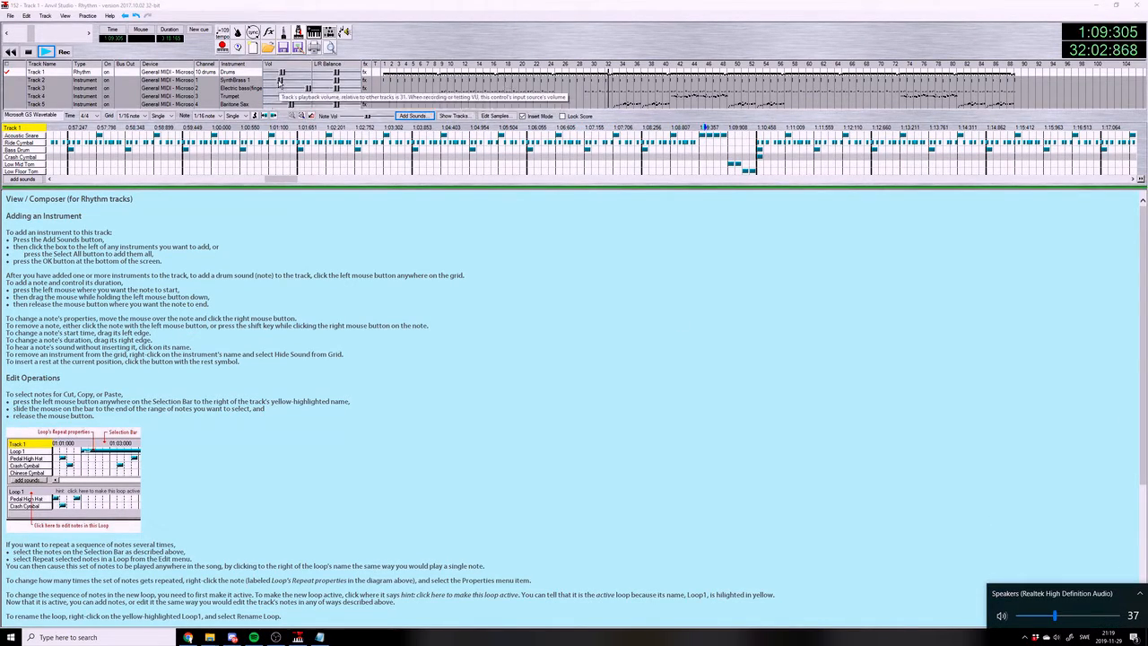
pyautogui.click(279, 83)
pyautogui.click(280, 80)
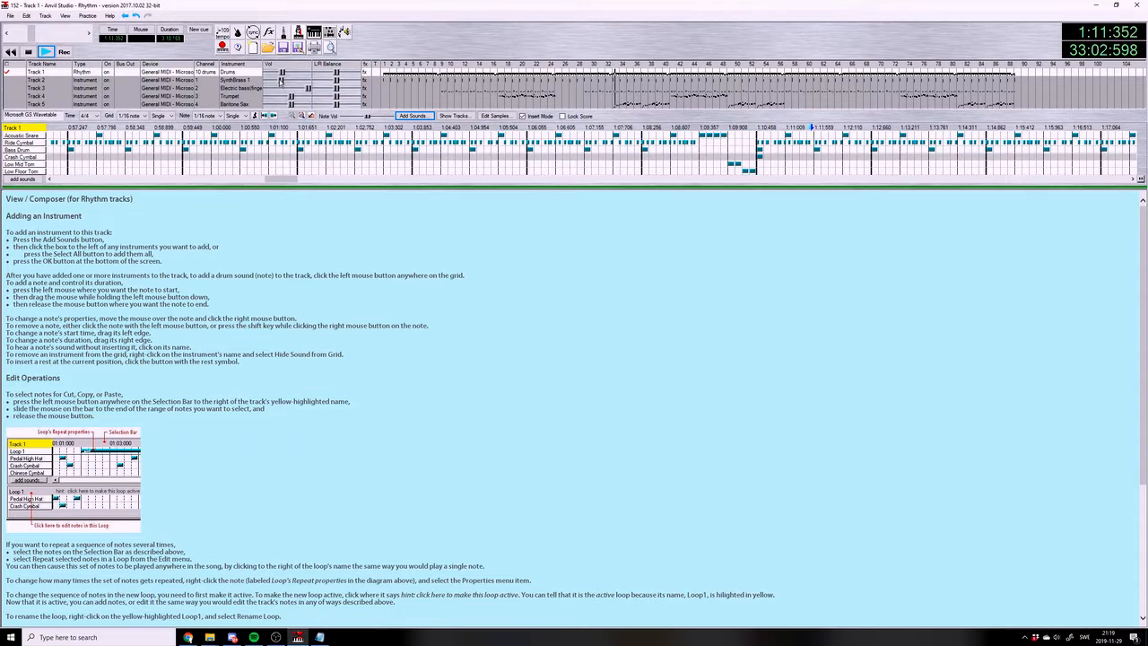
# Fine-tune the volumes of the Baritone Sax, SynthBrass 1 and Trumpet tracks while the song plays
pyautogui.click(292, 105)
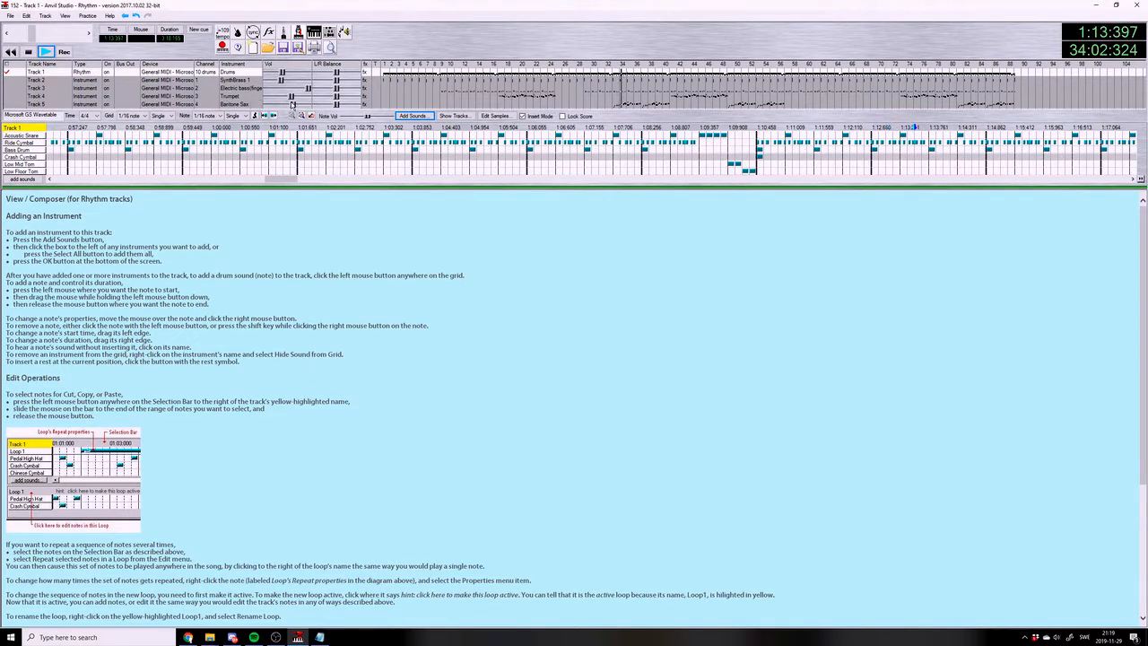
pyautogui.click(291, 105)
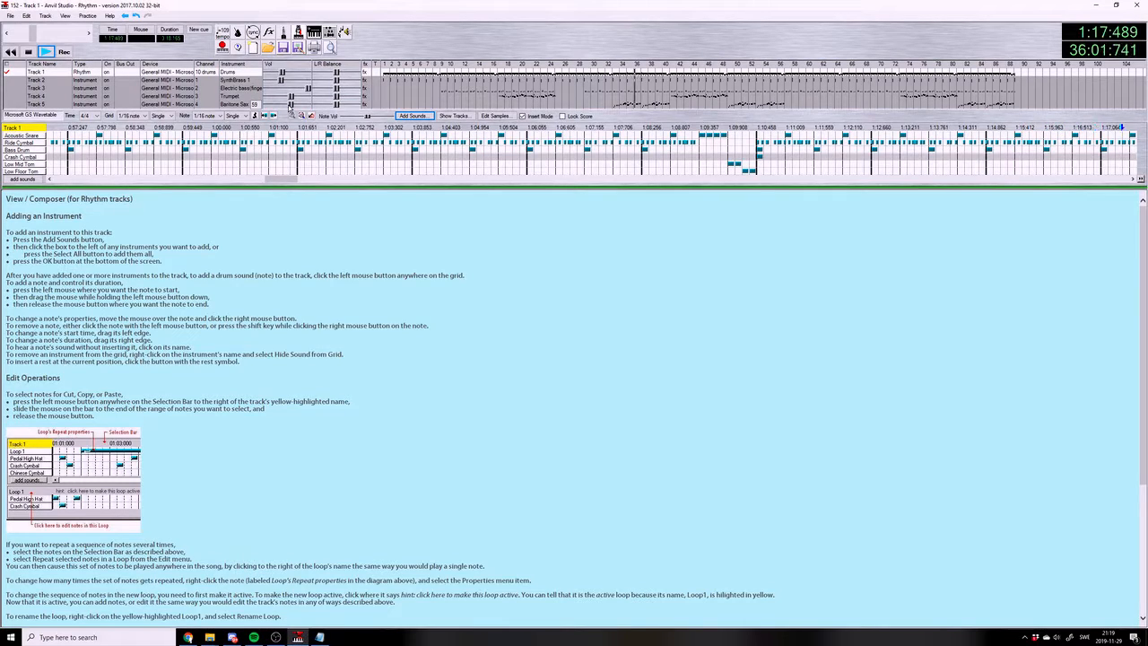
pyautogui.click(281, 81)
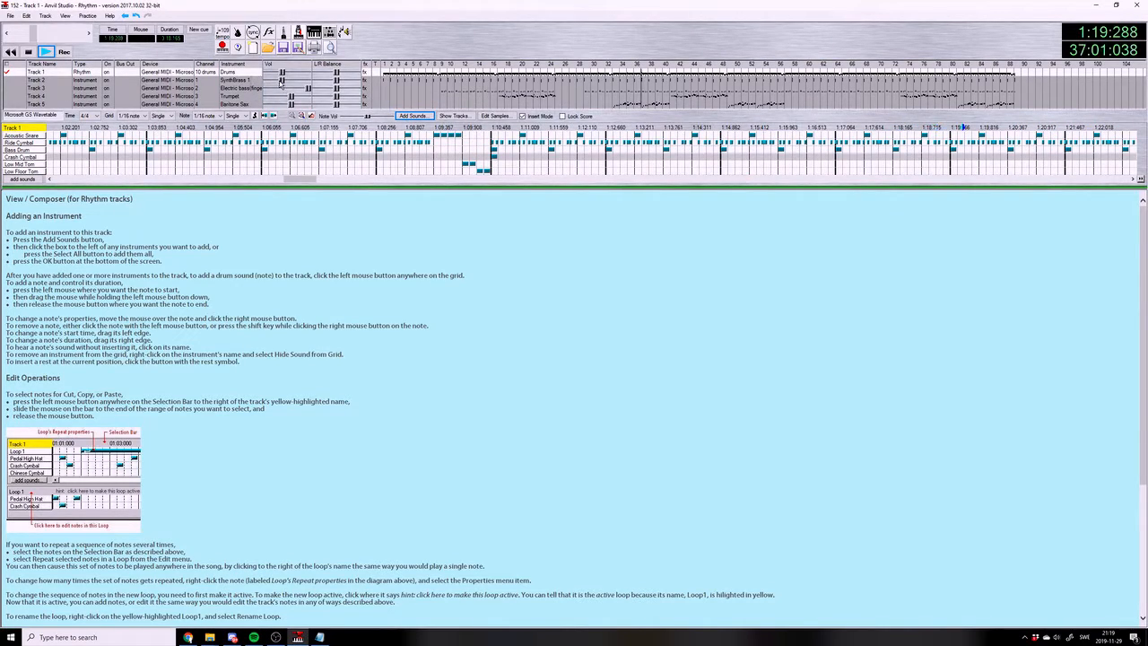
pyautogui.click(280, 82)
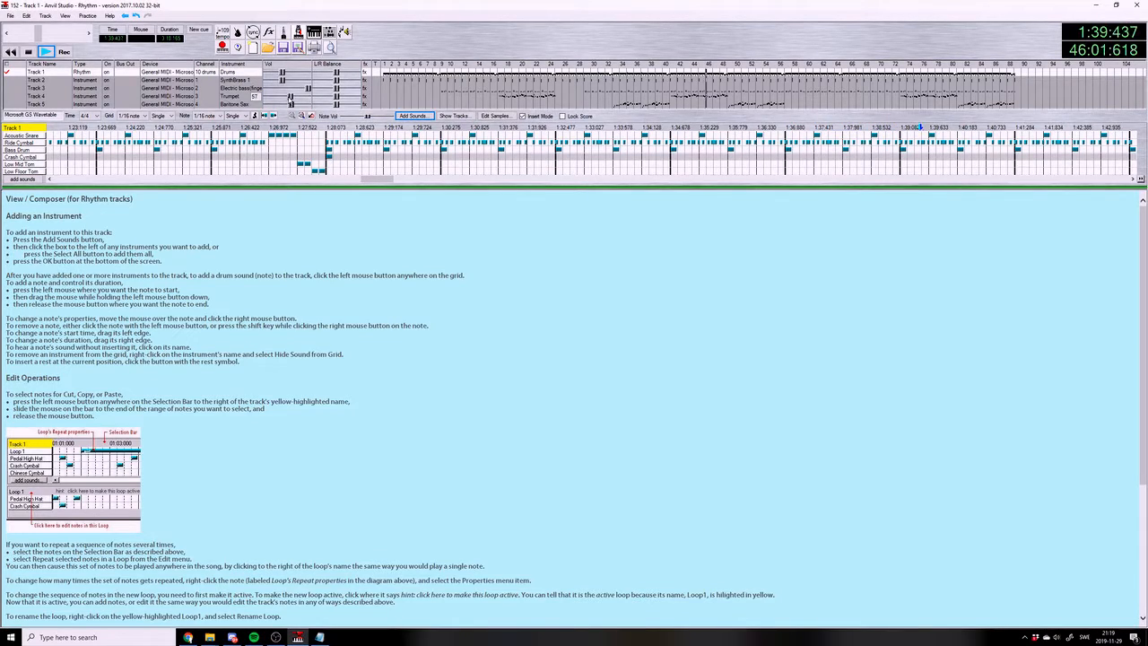
pyautogui.click(292, 103)
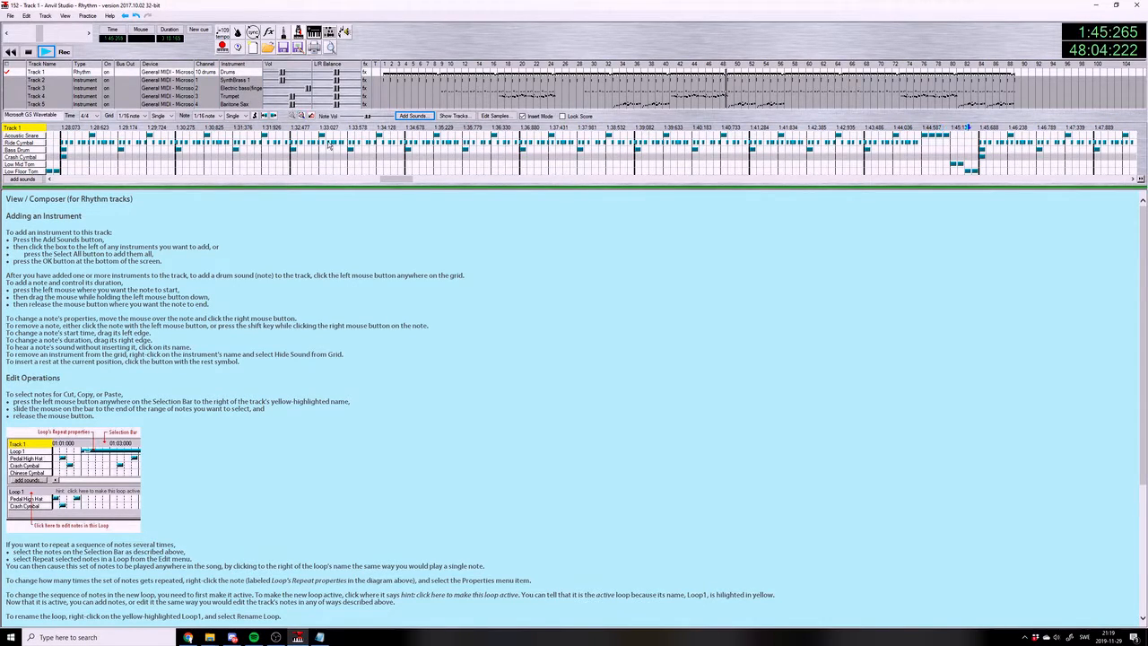
pyautogui.moveTo(390, 178); pyautogui.dragTo(396, 179)
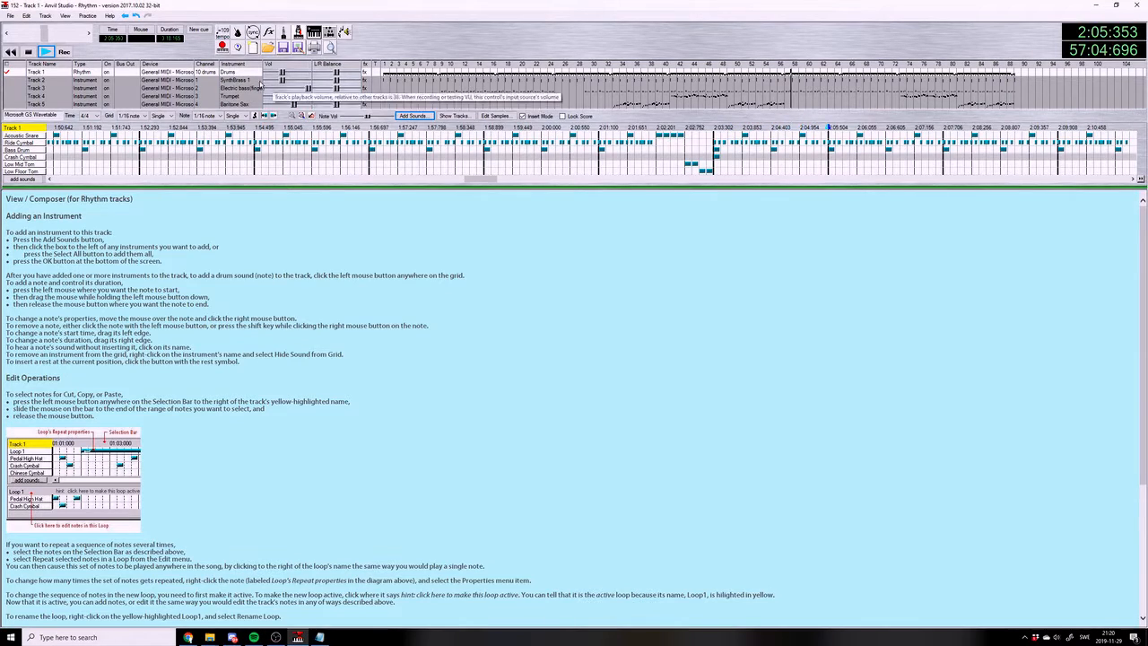
# Save the song with the rebalanced track volumes
pyautogui.click(10, 15)
pyautogui.click(33, 66)
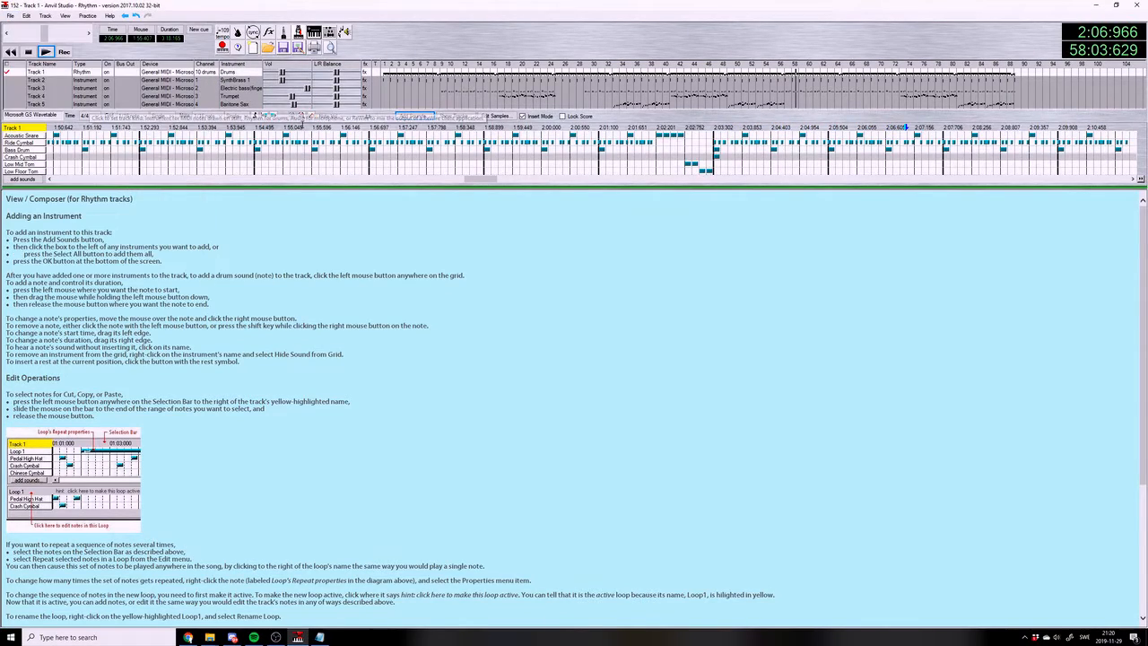
pyautogui.moveTo(304, 89); pyautogui.dragTo(292, 97)
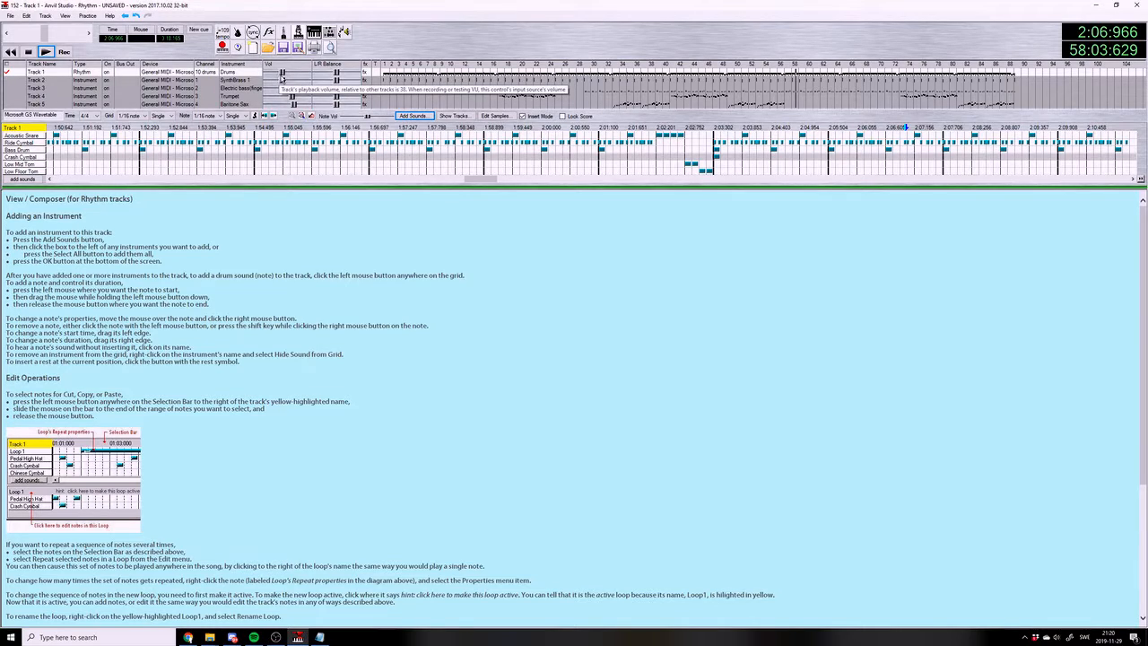
# Lower the SynthBrass 1 track volume slightly, stop the playback and save the song
pyautogui.moveTo(283, 84); pyautogui.dragTo(280, 82)
pyautogui.click(45, 52)
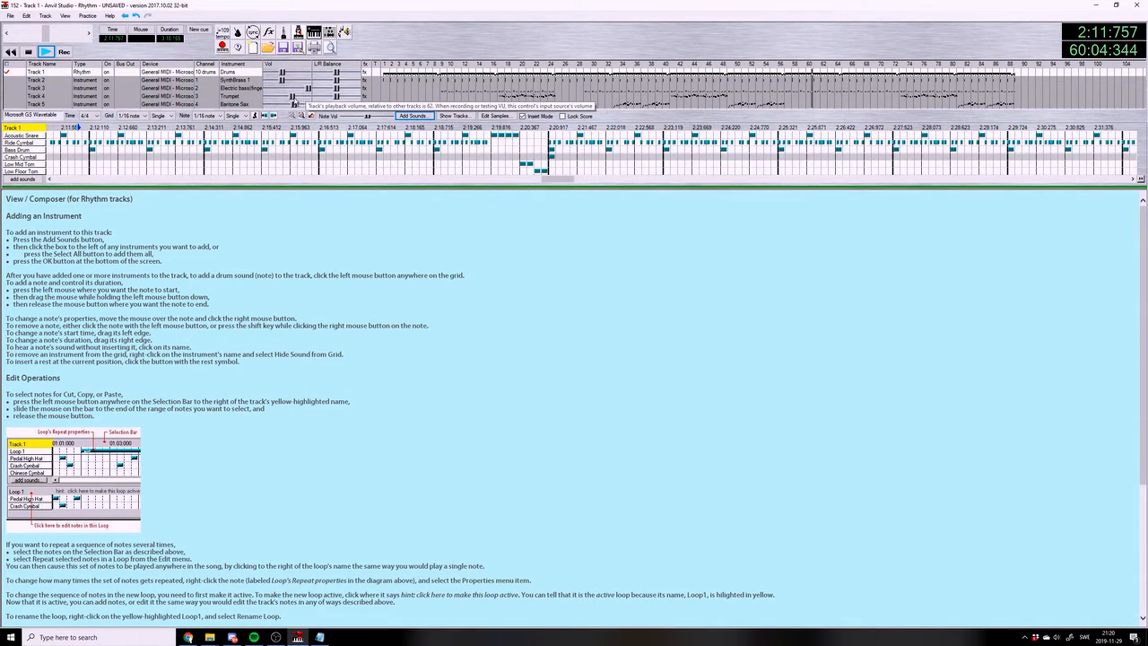
pyautogui.click(10, 17)
pyautogui.click(50, 68)
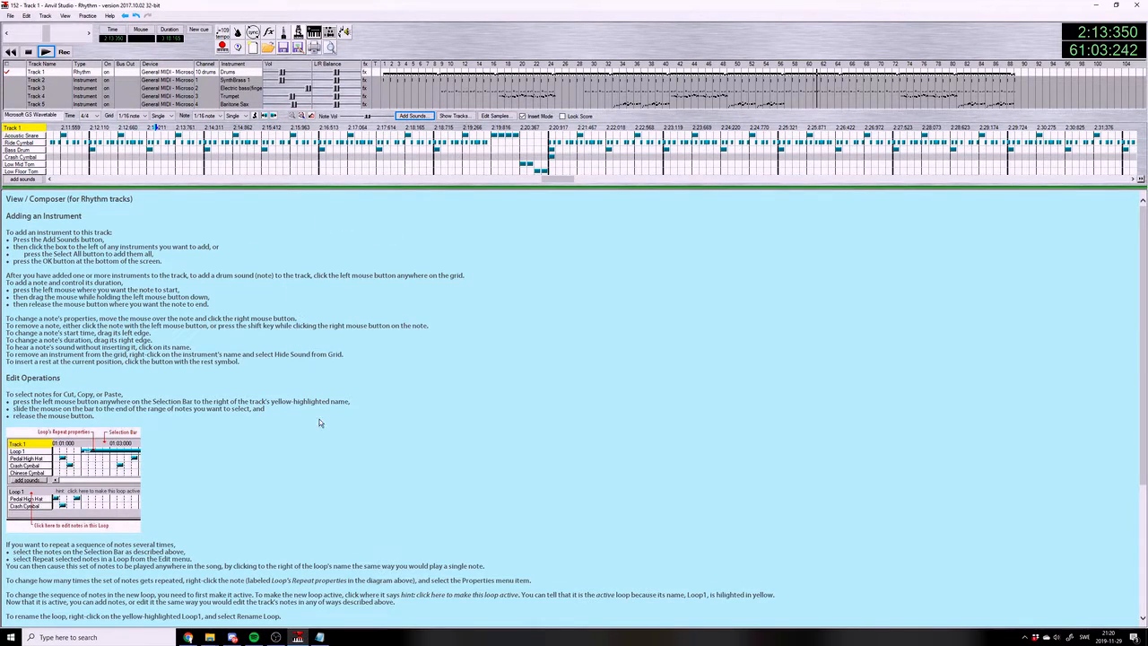
pyautogui.click(275, 636)
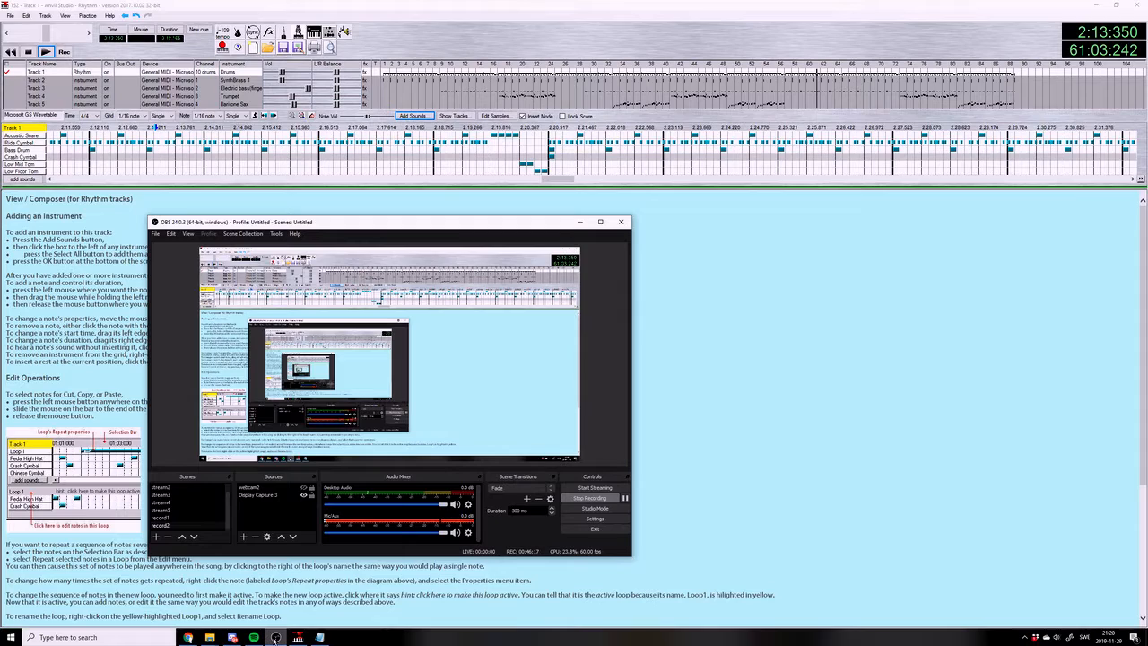
pyautogui.click(275, 637)
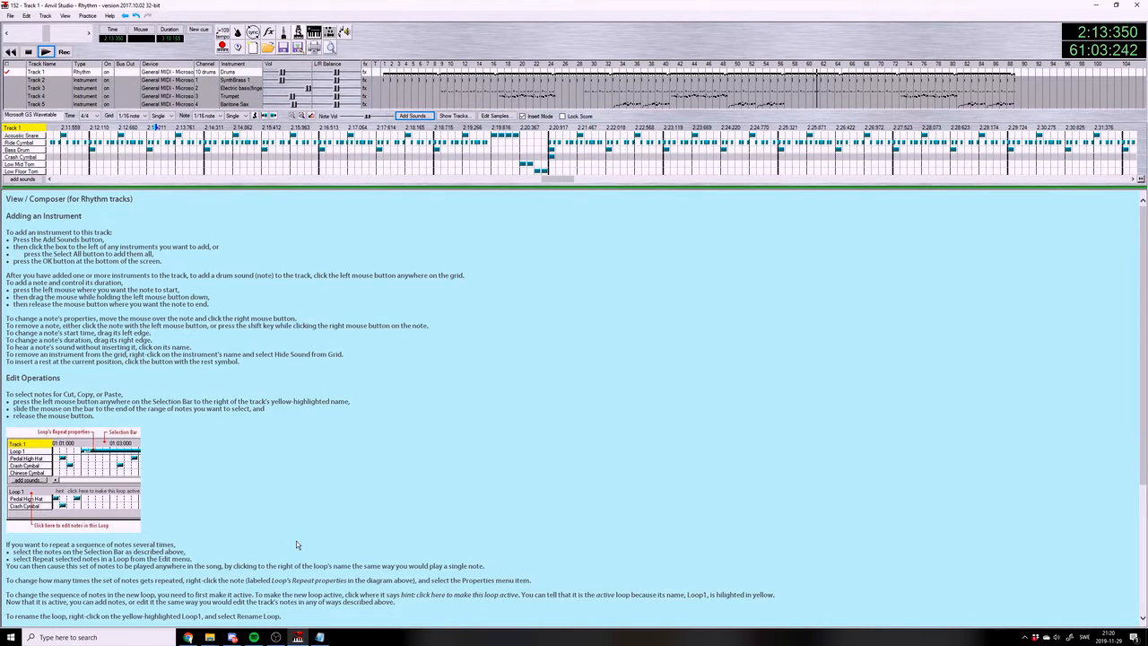
# Switch to the 152.txt notes in Notepad and review the two chord groups, from Cm9b5(b9) to Fm11(b9) and from Bbm13(b13) to Gbmaj11(#11)
pyautogui.click(319, 637)
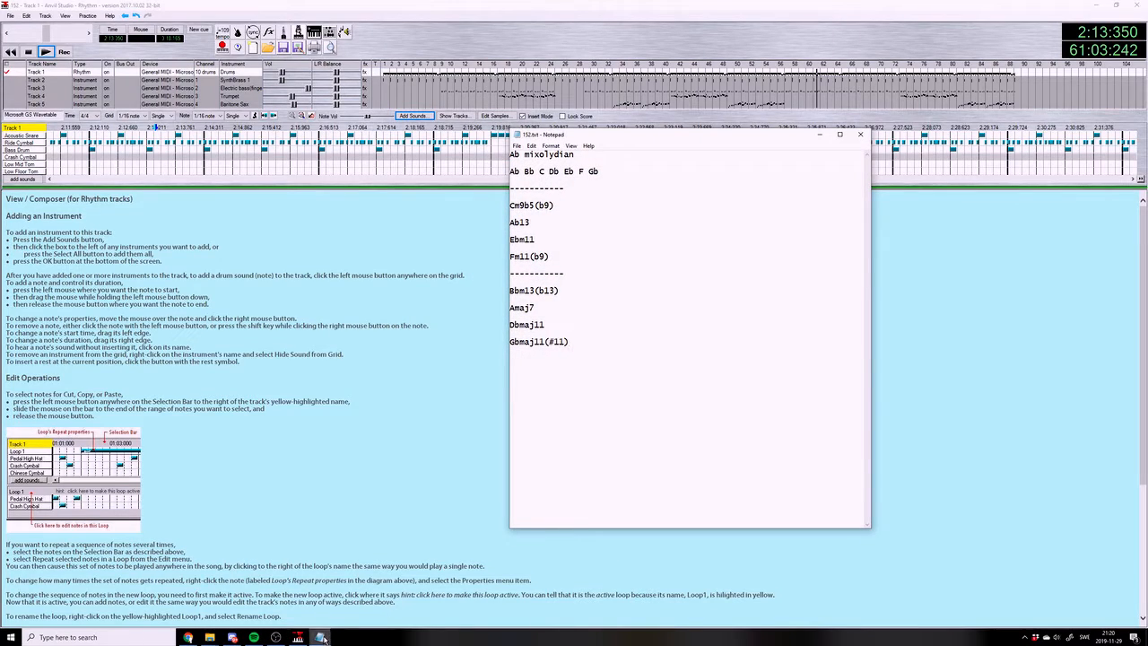
pyautogui.moveTo(322, 638)
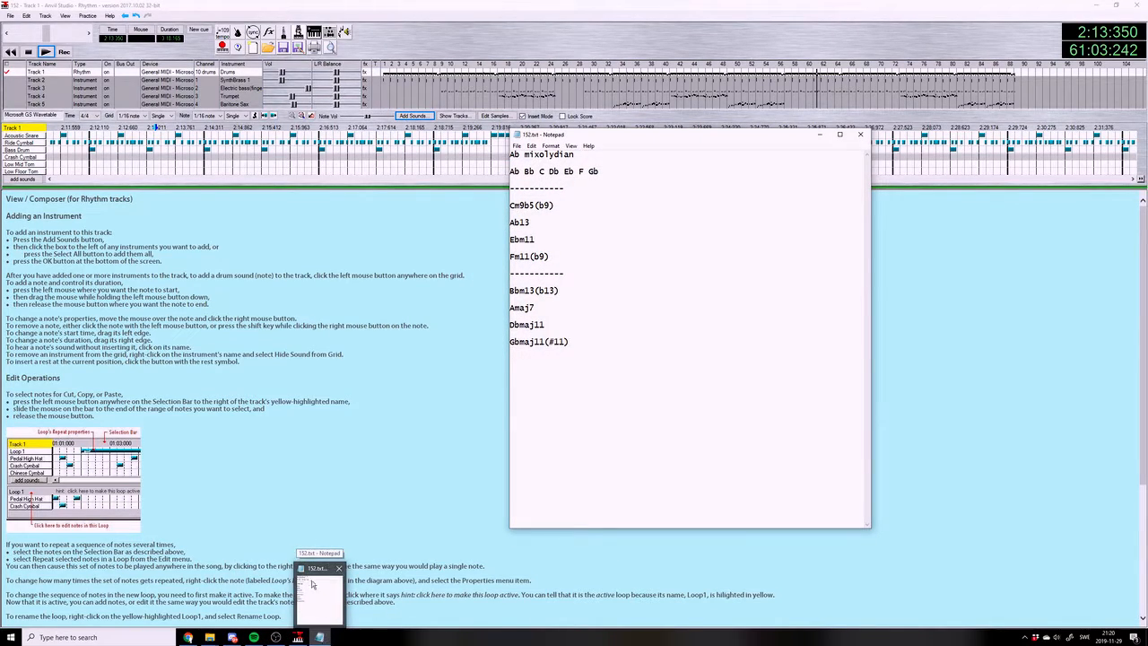
pyautogui.moveTo(574, 241)
pyautogui.mouseDown()
pyautogui.moveTo(560, 195)
pyautogui.moveTo(565, 207)
pyautogui.moveTo(538, 224)
pyautogui.moveTo(566, 273)
pyautogui.moveTo(558, 232)
pyautogui.mouseUp()
pyautogui.click(571, 209)
pyautogui.click(588, 270)
pyautogui.moveTo(582, 343); pyautogui.dragTo(555, 291)
pyautogui.click(529, 365)
pyautogui.moveTo(614, 244); pyautogui.dragTo(578, 203)
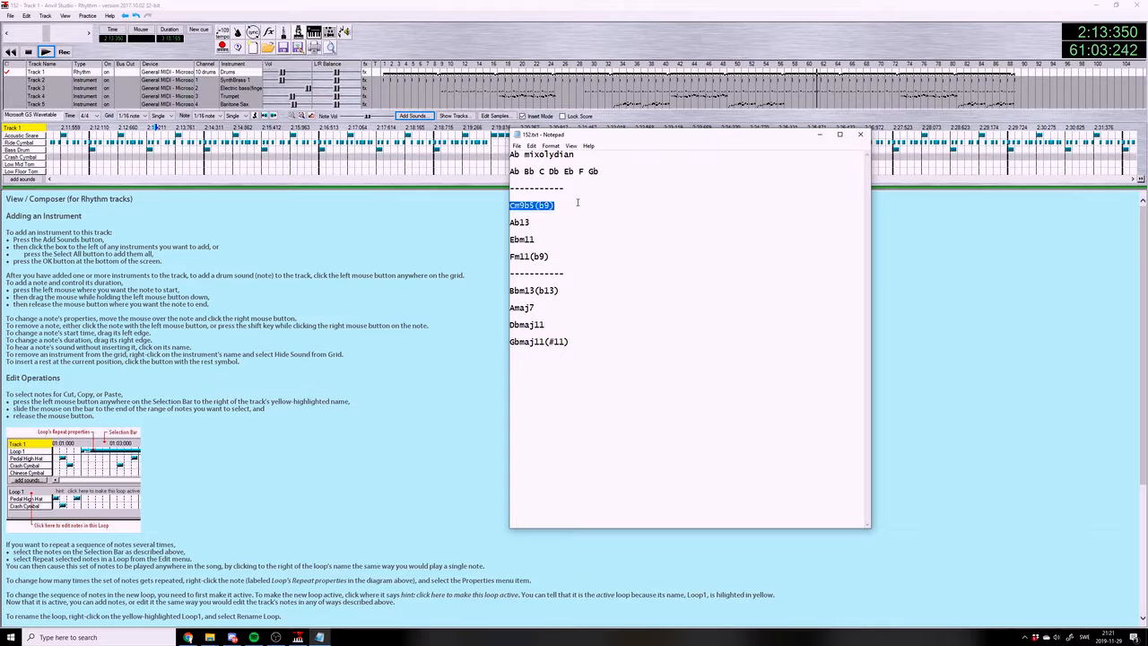
pyautogui.click(538, 239)
pyautogui.moveTo(547, 242); pyautogui.dragTo(620, 296)
pyautogui.moveTo(604, 369)
pyautogui.mouseDown()
pyautogui.moveTo(575, 267)
pyautogui.moveTo(610, 352)
pyautogui.mouseUp()
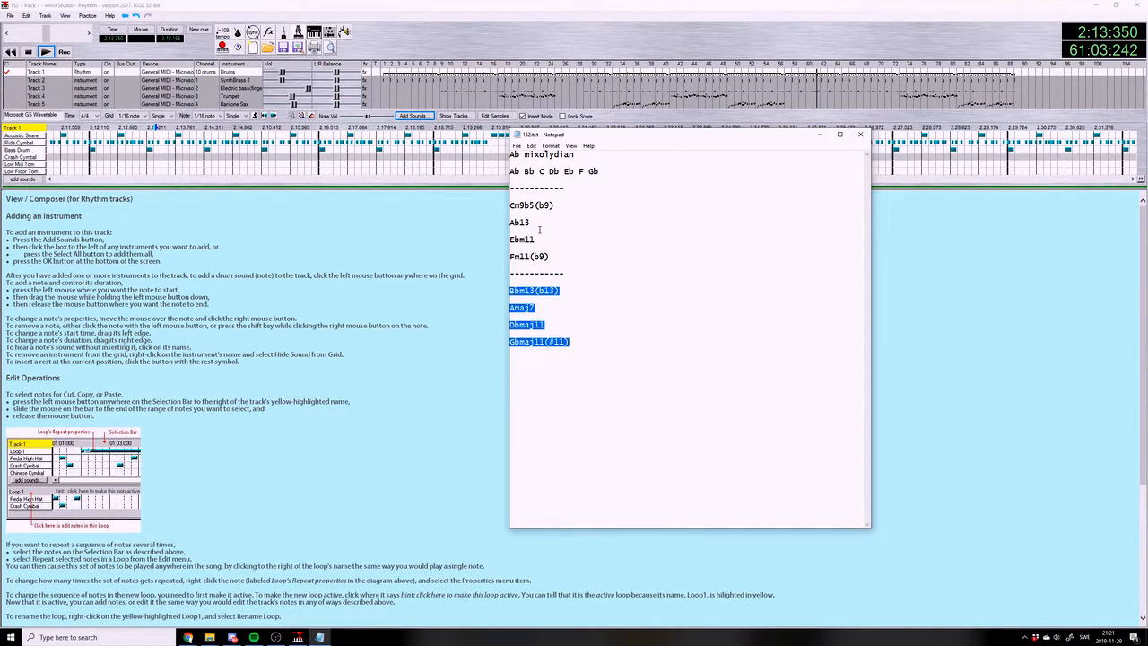
# Review the Ab mixolydian notes Ab Bb C Db Eb F Gb against the first chord group, and return to Anvil Studio
pyautogui.moveTo(629, 268); pyautogui.dragTo(554, 151)
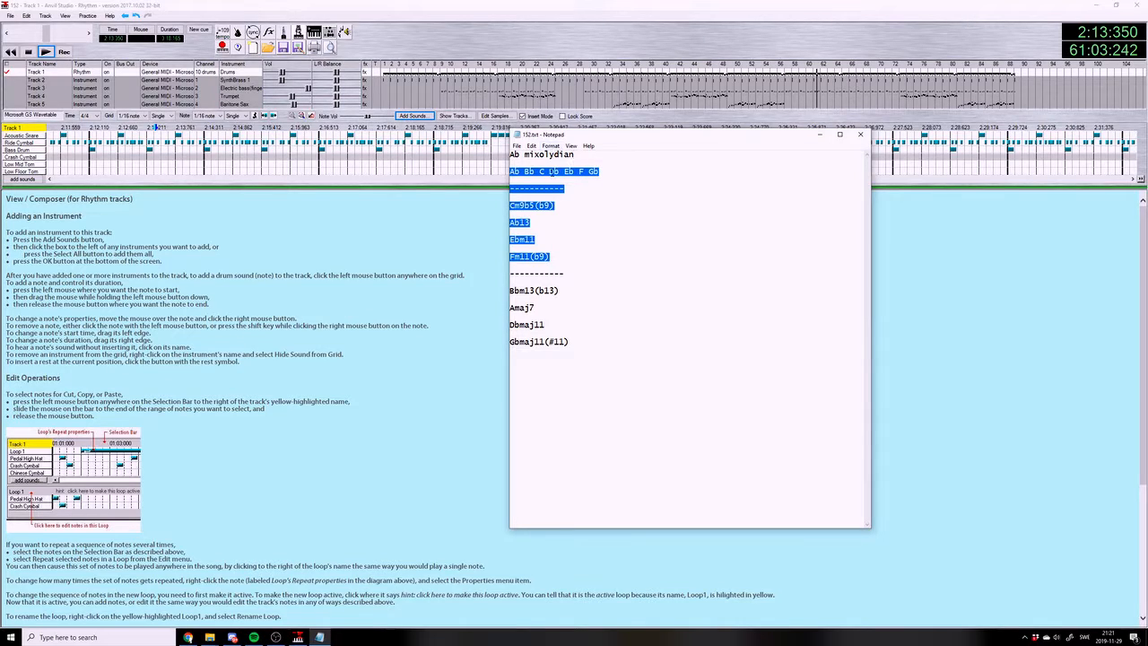
pyautogui.click(549, 172)
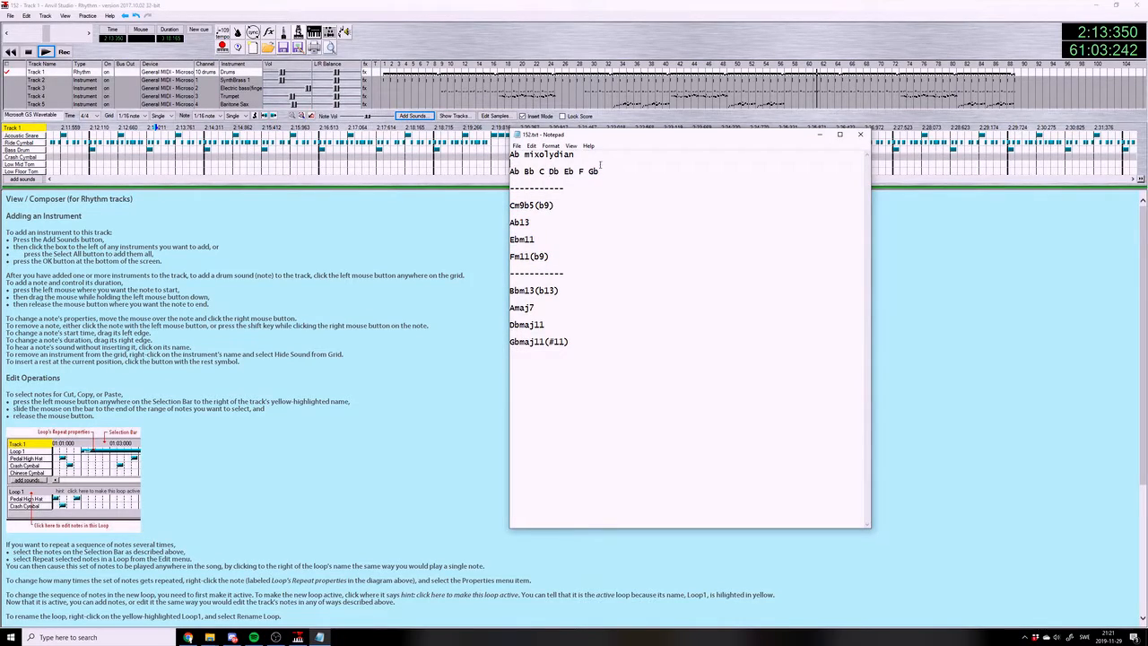
pyautogui.moveTo(626, 166); pyautogui.dragTo(630, 171)
pyautogui.click(635, 174)
pyautogui.moveTo(509, 171); pyautogui.dragTo(602, 171)
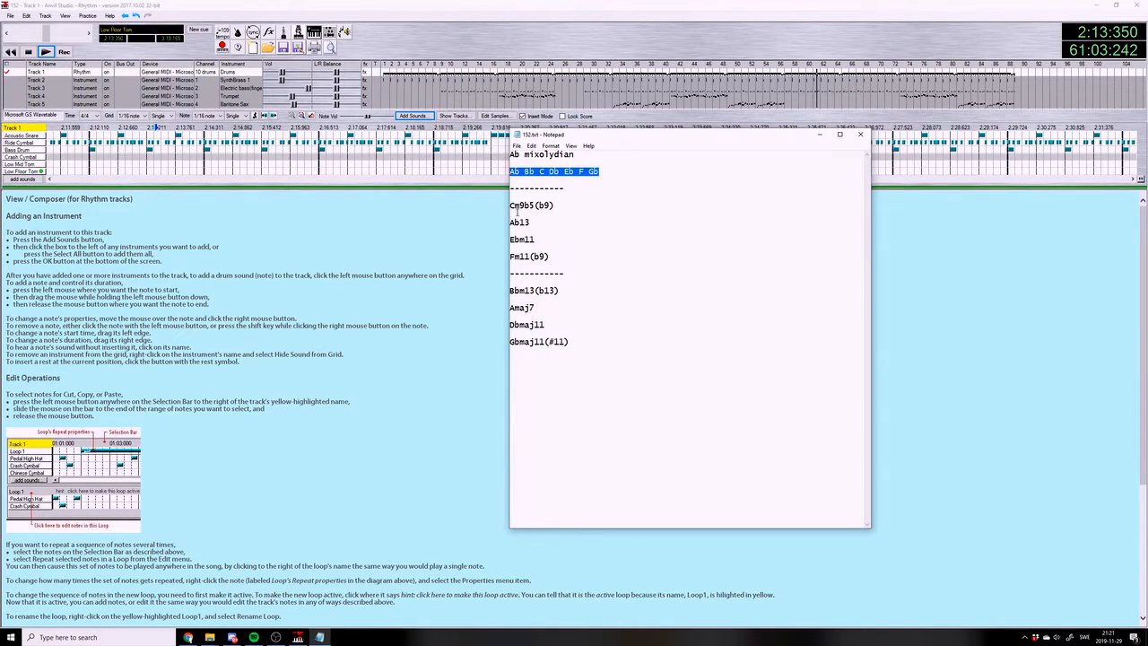
pyautogui.moveTo(512, 201); pyautogui.dragTo(601, 267)
pyautogui.click(589, 267)
pyautogui.click(574, 198)
pyautogui.click(599, 282)
pyautogui.click(570, 146)
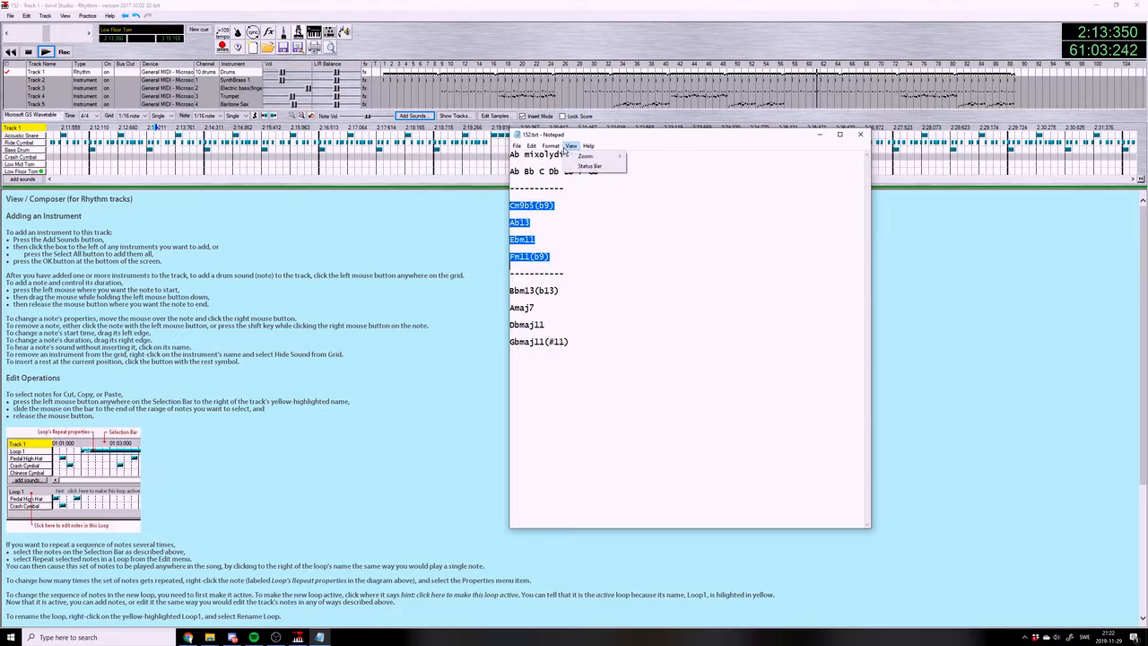
pyautogui.click(553, 245)
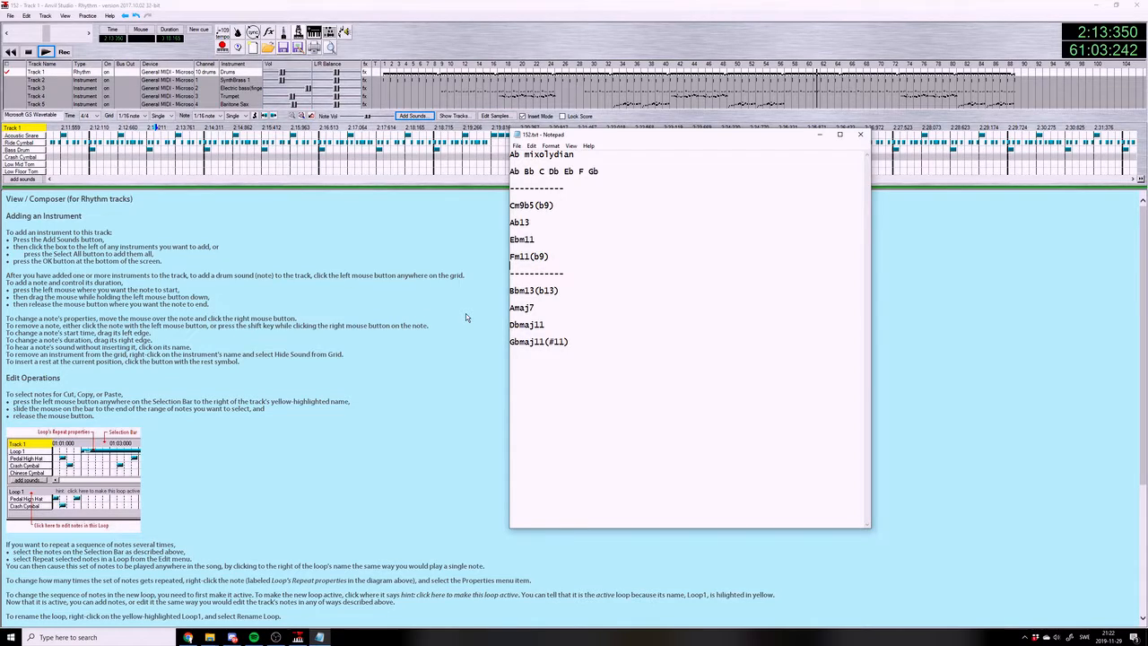
pyautogui.click(418, 314)
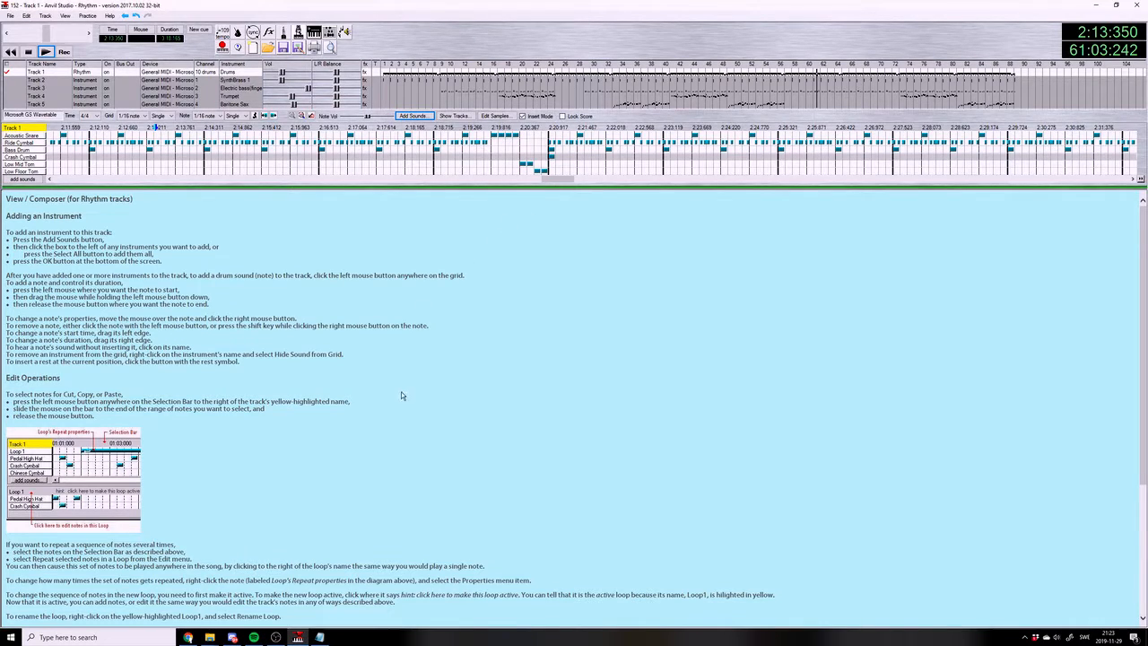
pyautogui.click(279, 637)
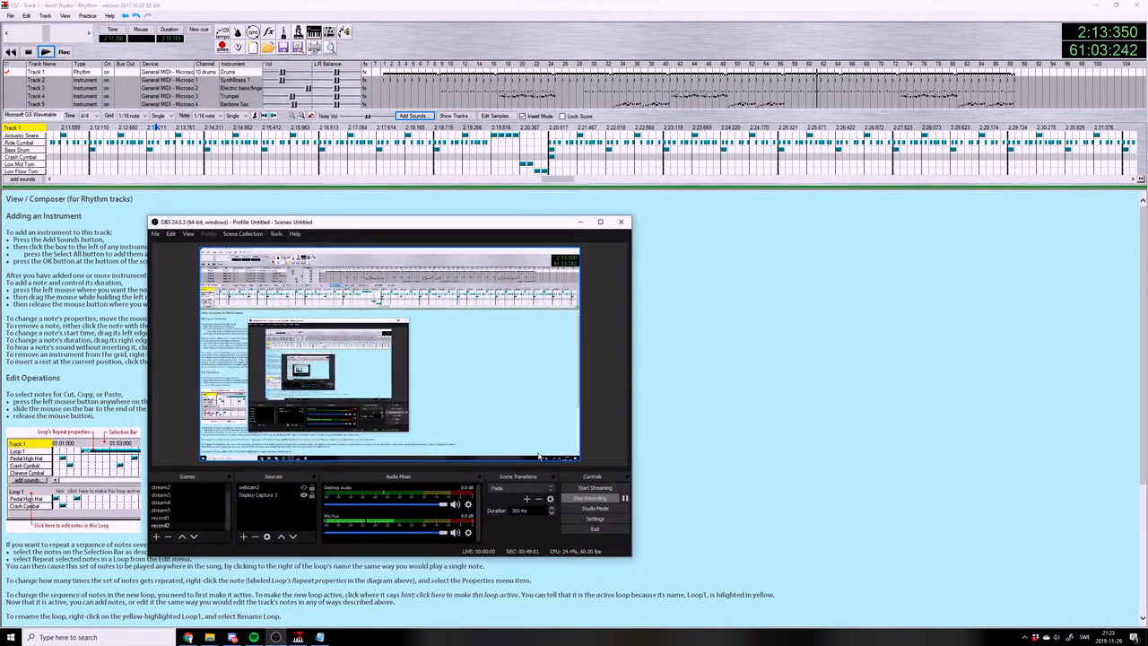